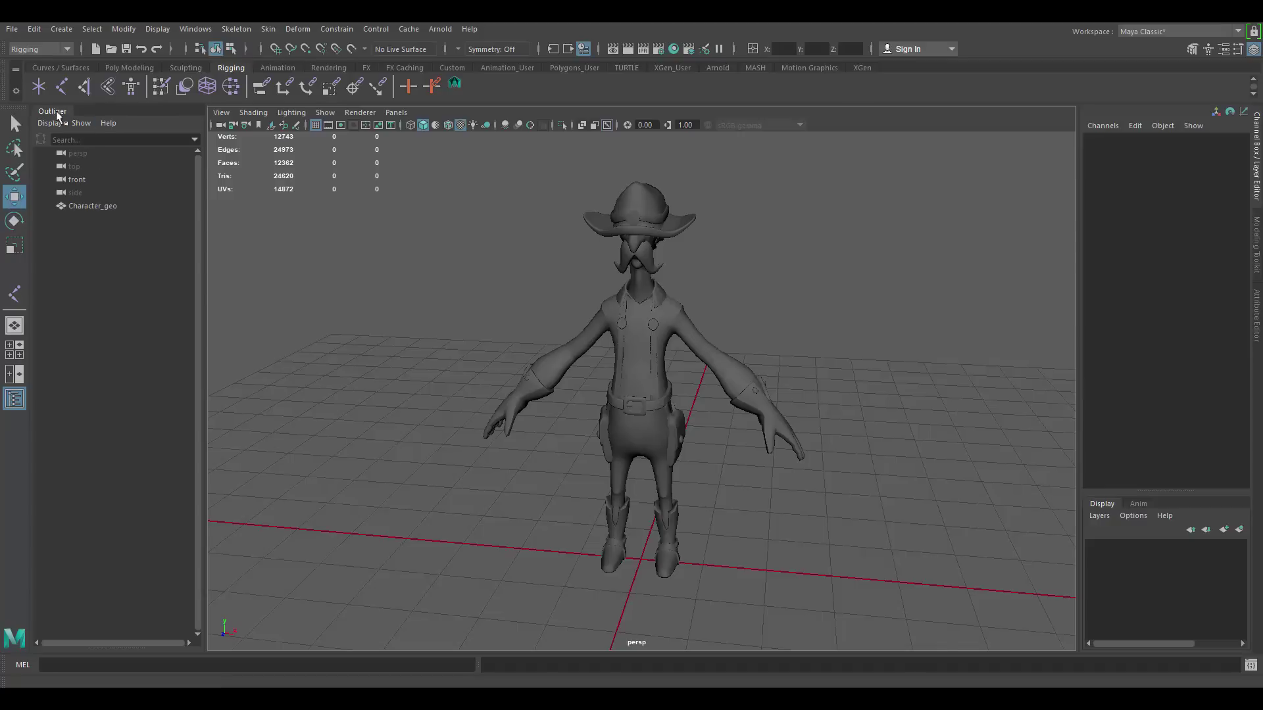
Delete the construction history of all objects in the scene.
left_click(23, 403)
left_click(22, 404)
left_click(100, 207)
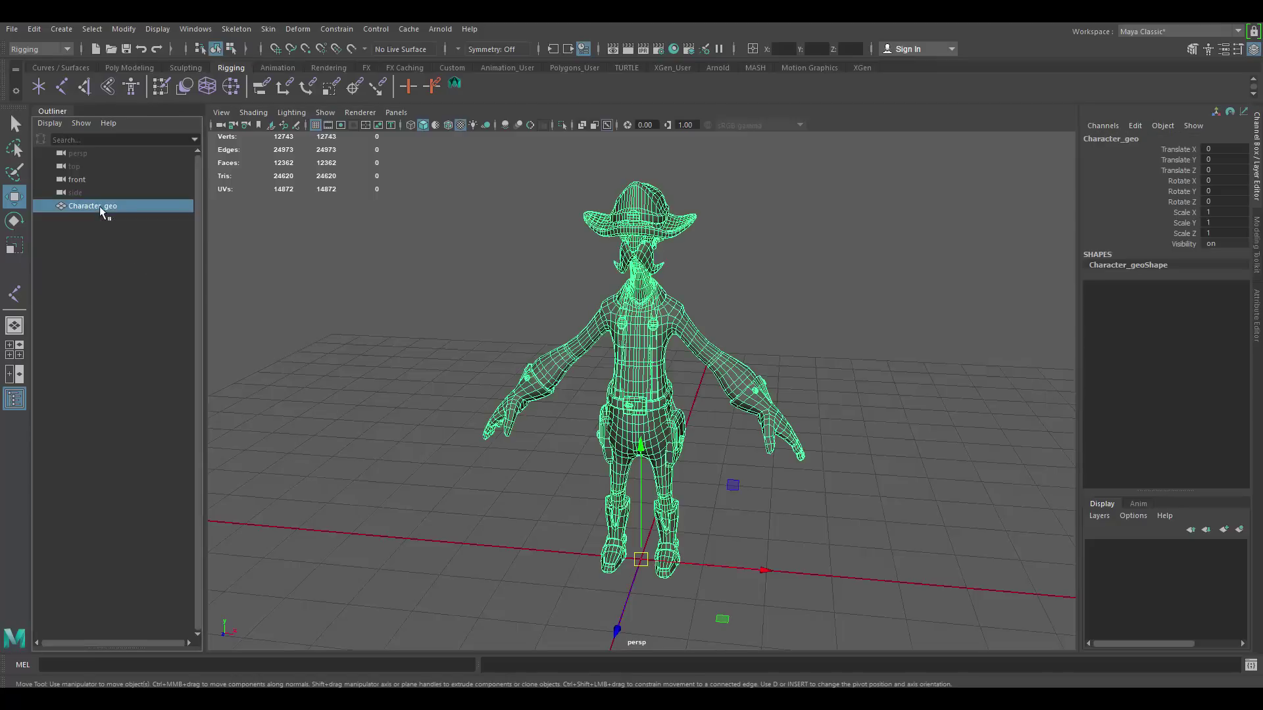
left_click(97, 239)
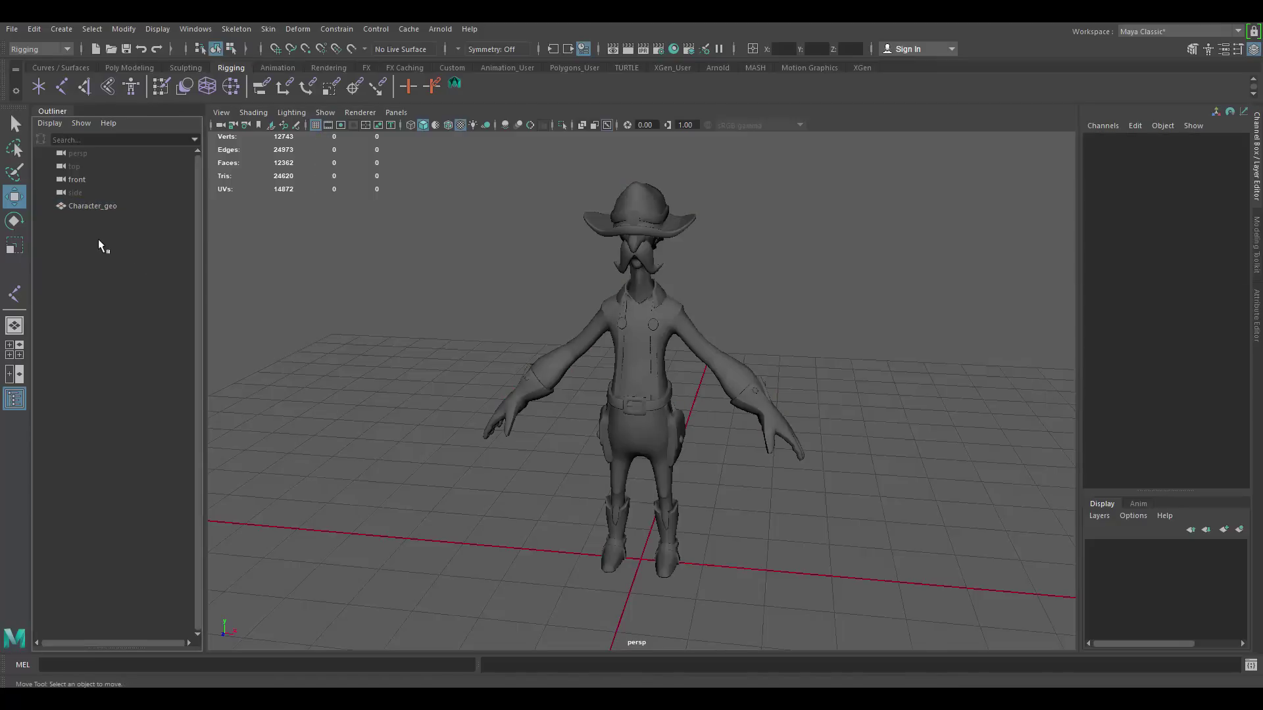
left_click(150, 29)
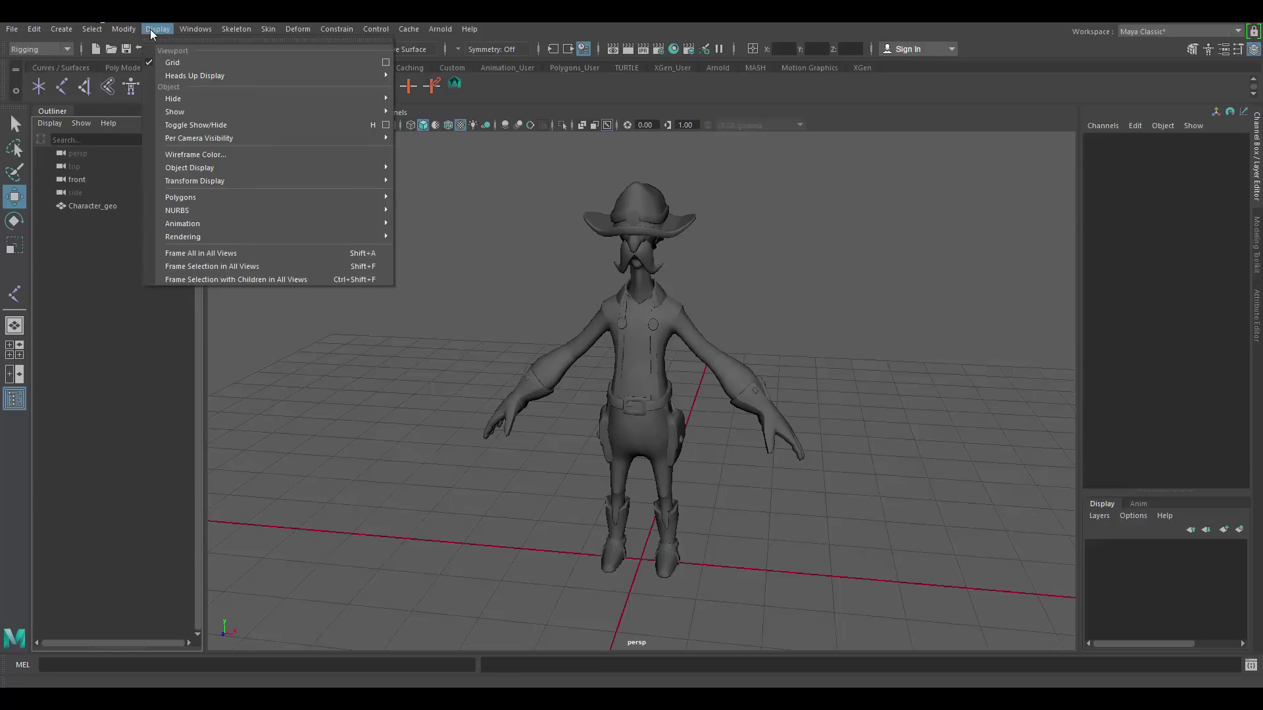
left_click(150, 29)
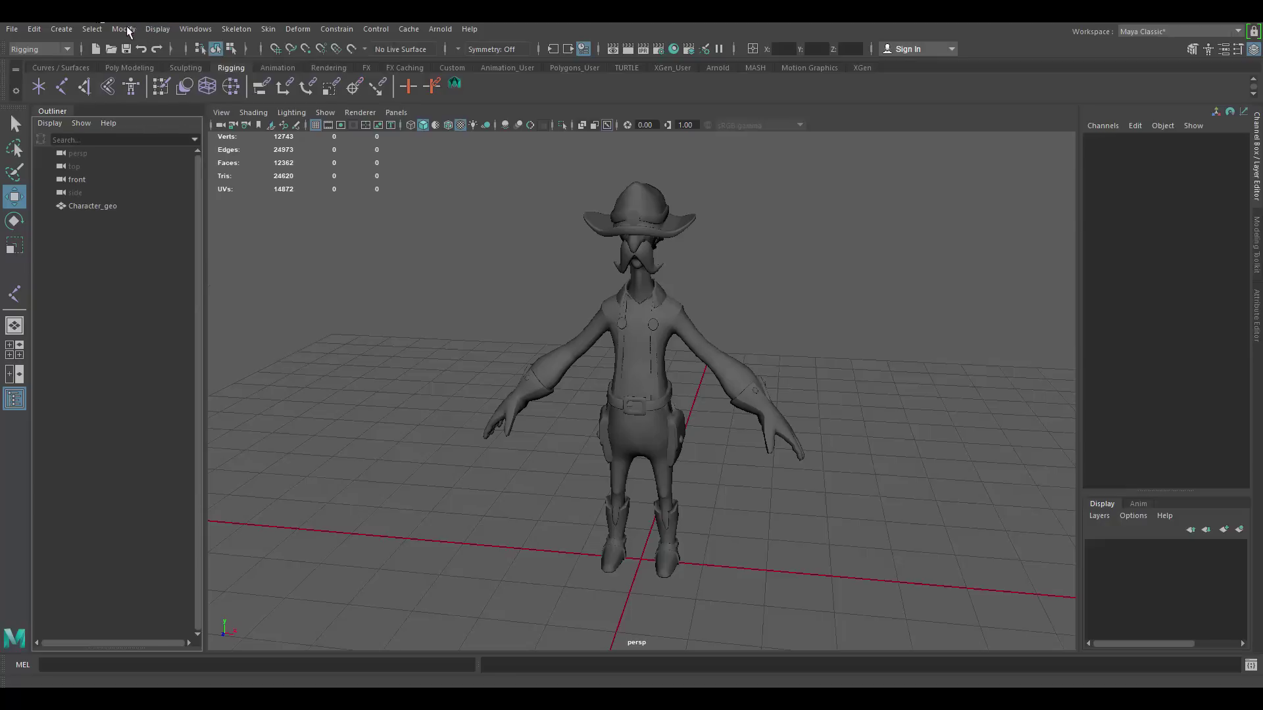
left_click(33, 29)
mouse_move(117, 193)
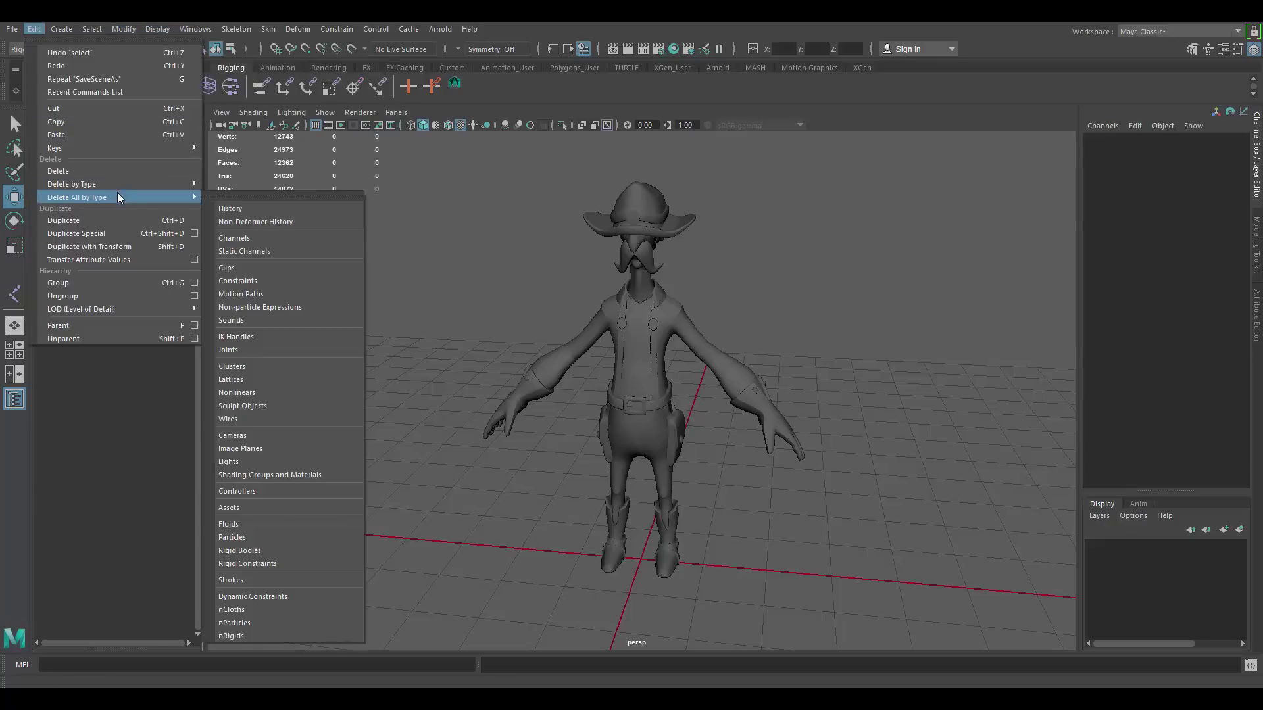
left_click(248, 208)
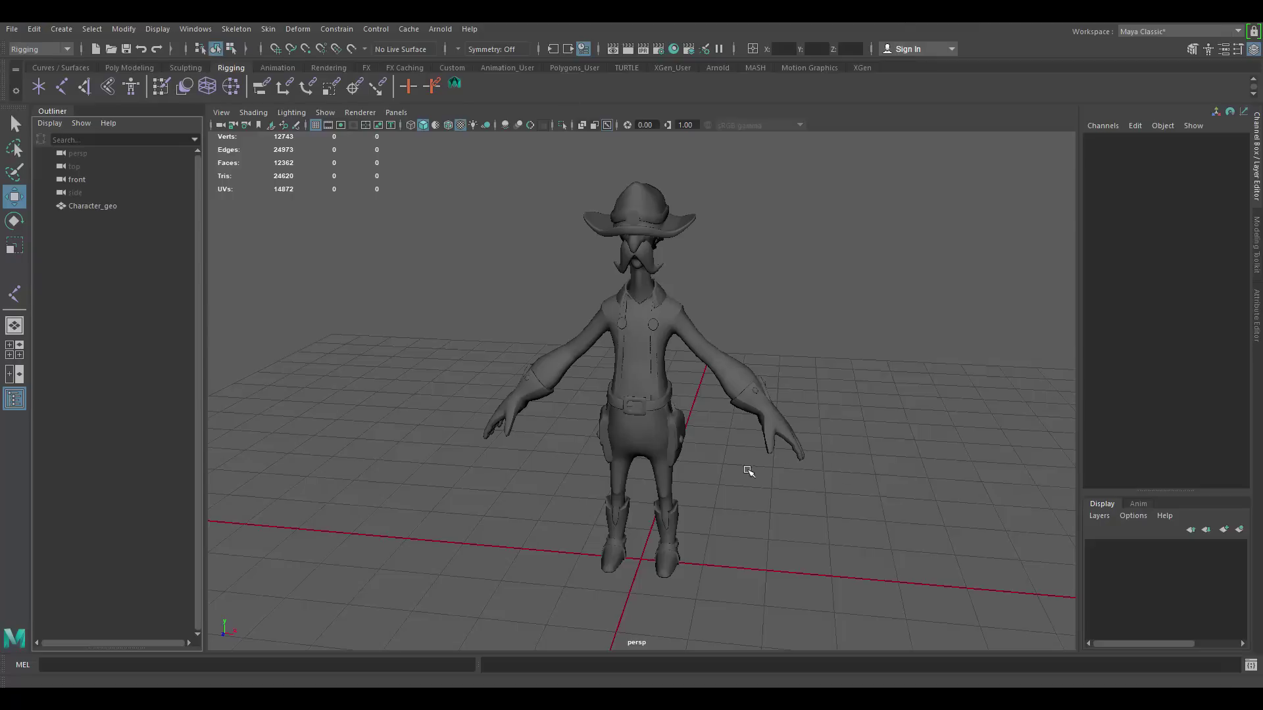
Try moving the character mesh down about 2.2 units along the Y axis, and undo the move.
middle_click_drag(681, 422, 728, 408, "alt")
left_click(727, 408)
left_click_drag(829, 507, 815, 494, "alt")
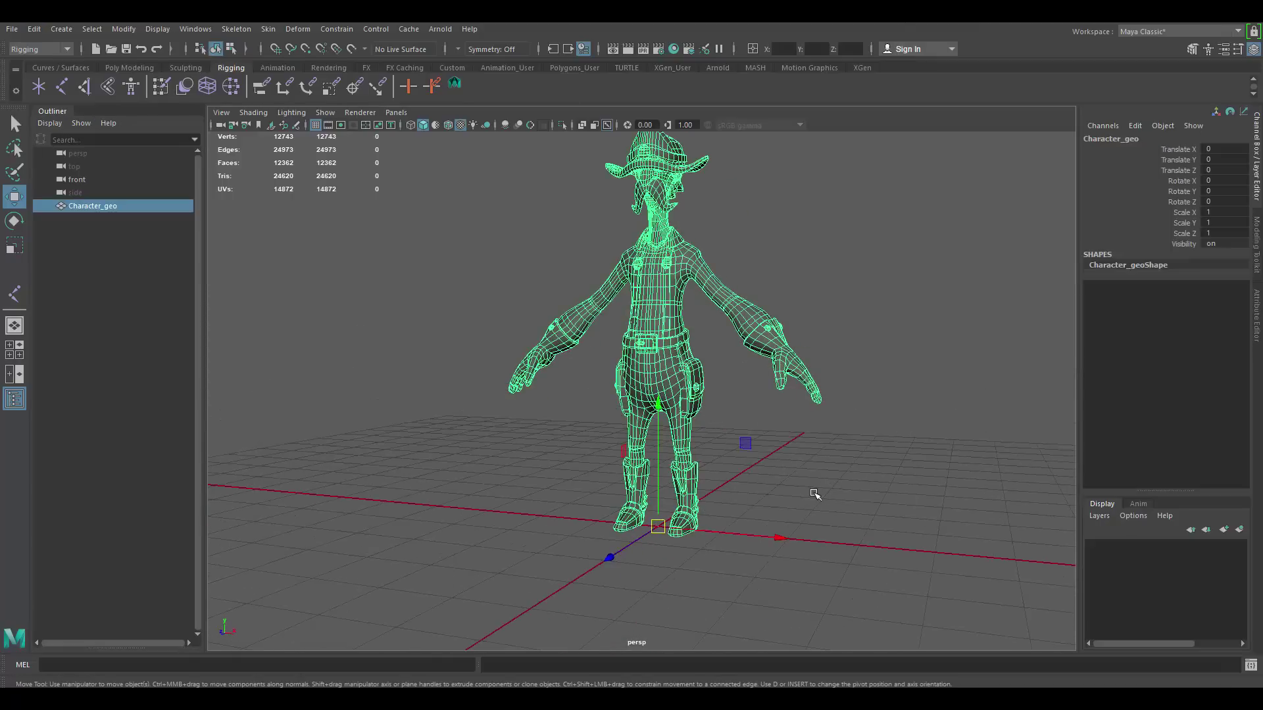
middle_click_drag(804, 496, 809, 445, "alt")
right_click_drag(698, 444, 847, 539, "alt")
right_click_drag(855, 463, 751, 383, "alt")
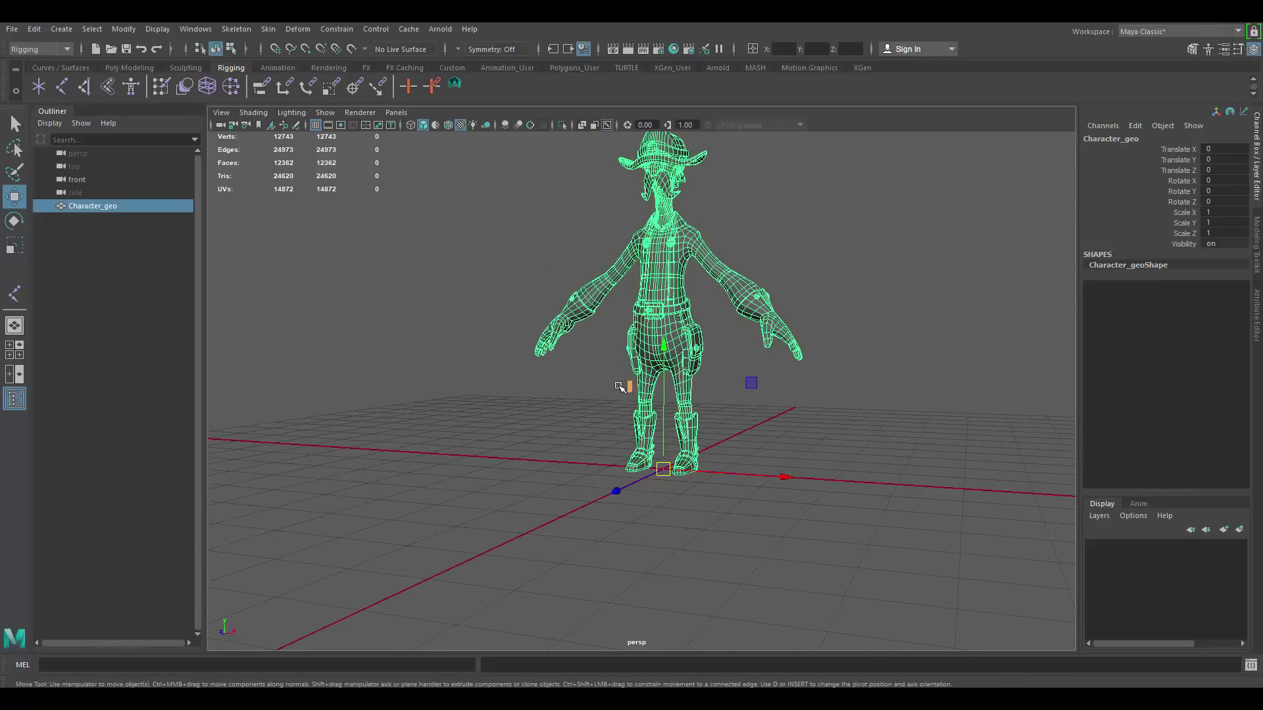
left_click_drag(663, 349, 663, 468)
left_click(924, 338)
left_click_drag(924, 339, 831, 395, "alt")
key("ctrl+z")
key("ctrl+z")
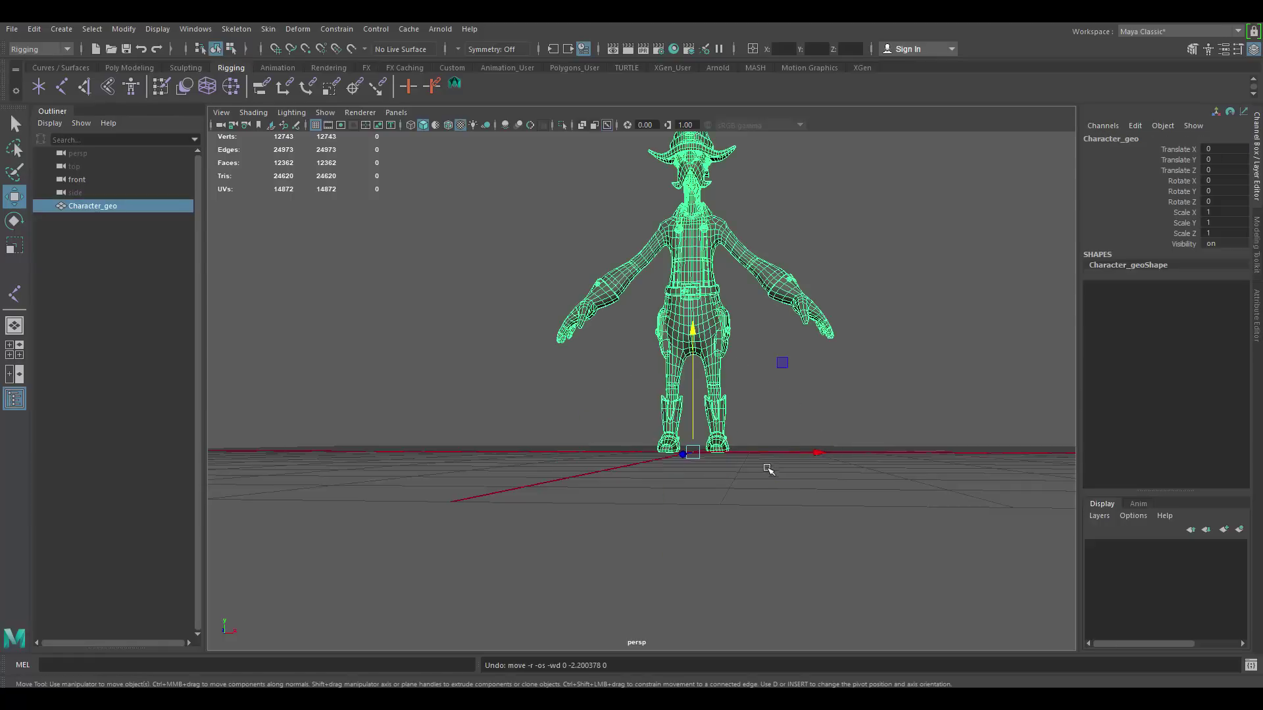
Examine in the front view how the character's feet sit on the ground line and how the body is centred on the origin.
left_click_drag(774, 440, 807, 409, "alt")
key("space")
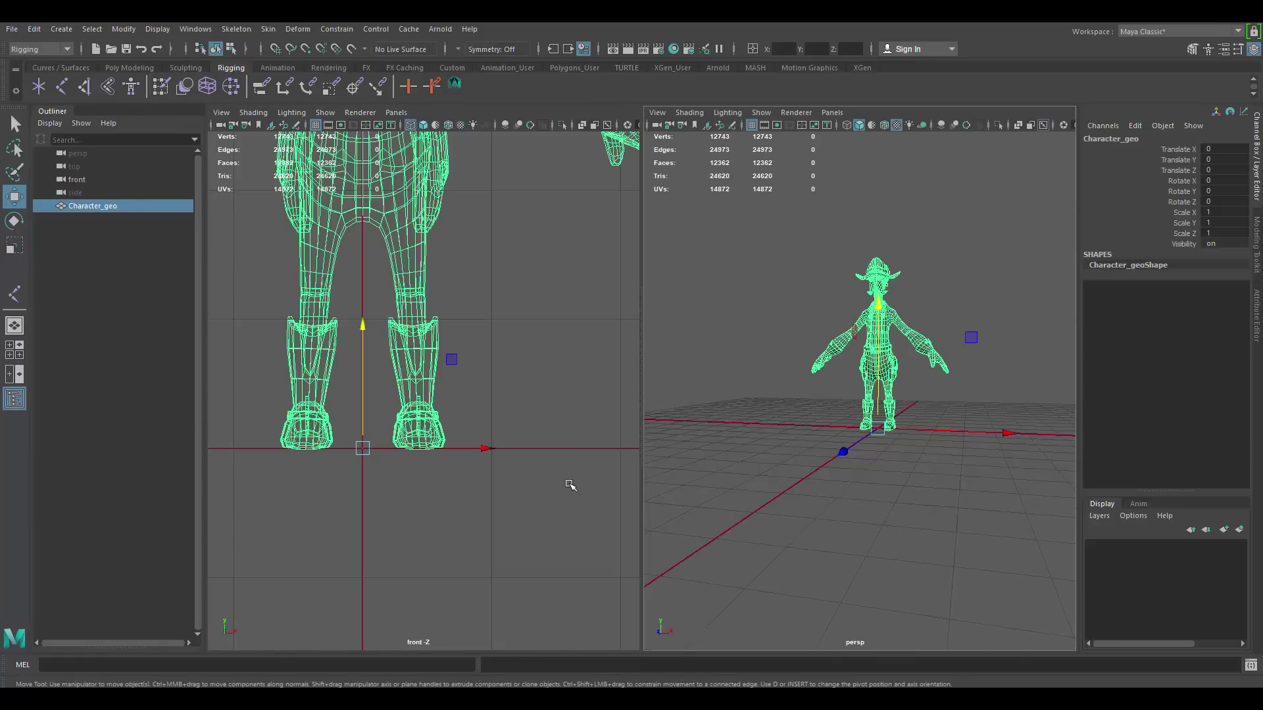
left_click(14, 349)
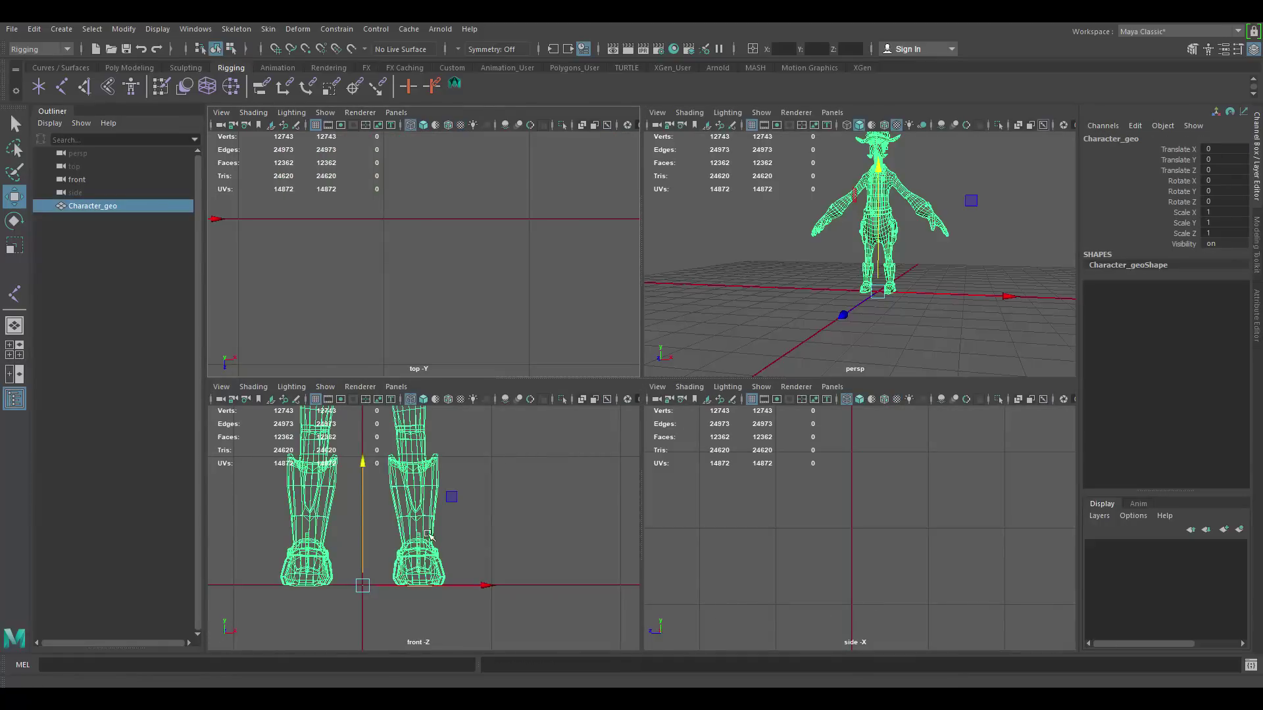
key("space")
scroll(487, 434, "down", 3)
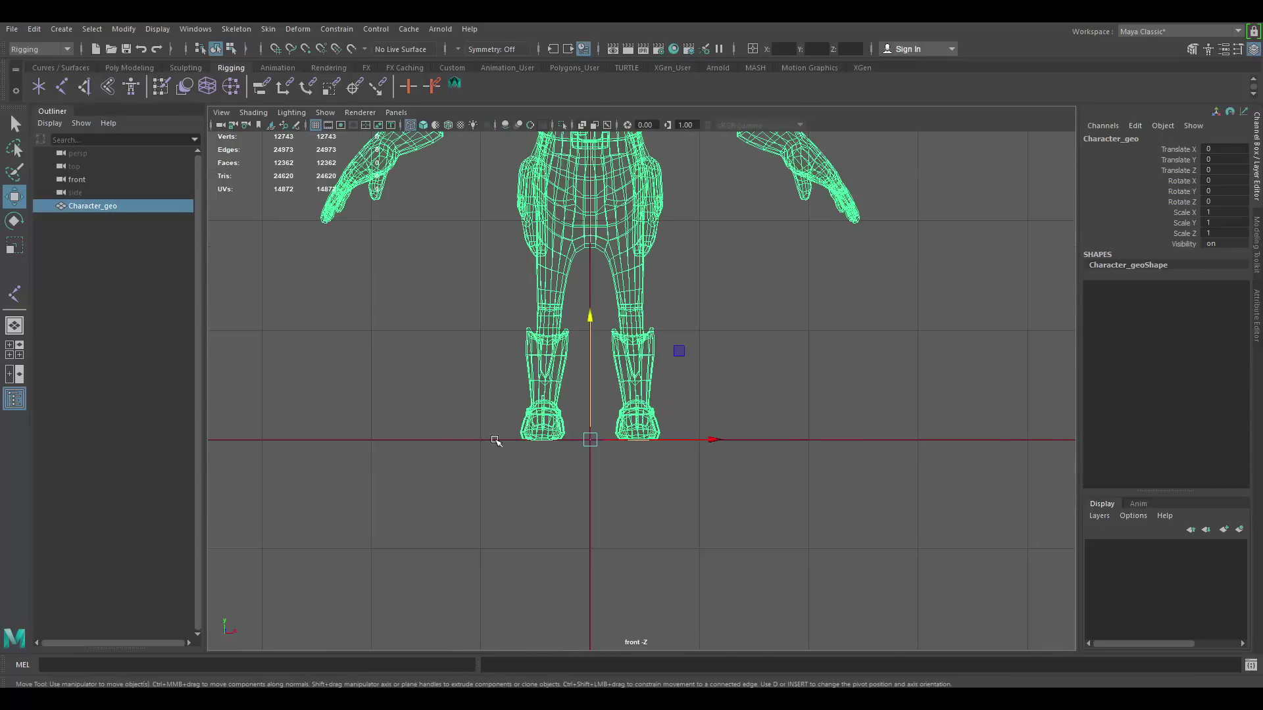
middle_click_drag(665, 404, 653, 524, "alt")
right_click_drag(694, 471, 654, 446, "alt")
middle_click_drag(654, 446, 643, 471, "alt")
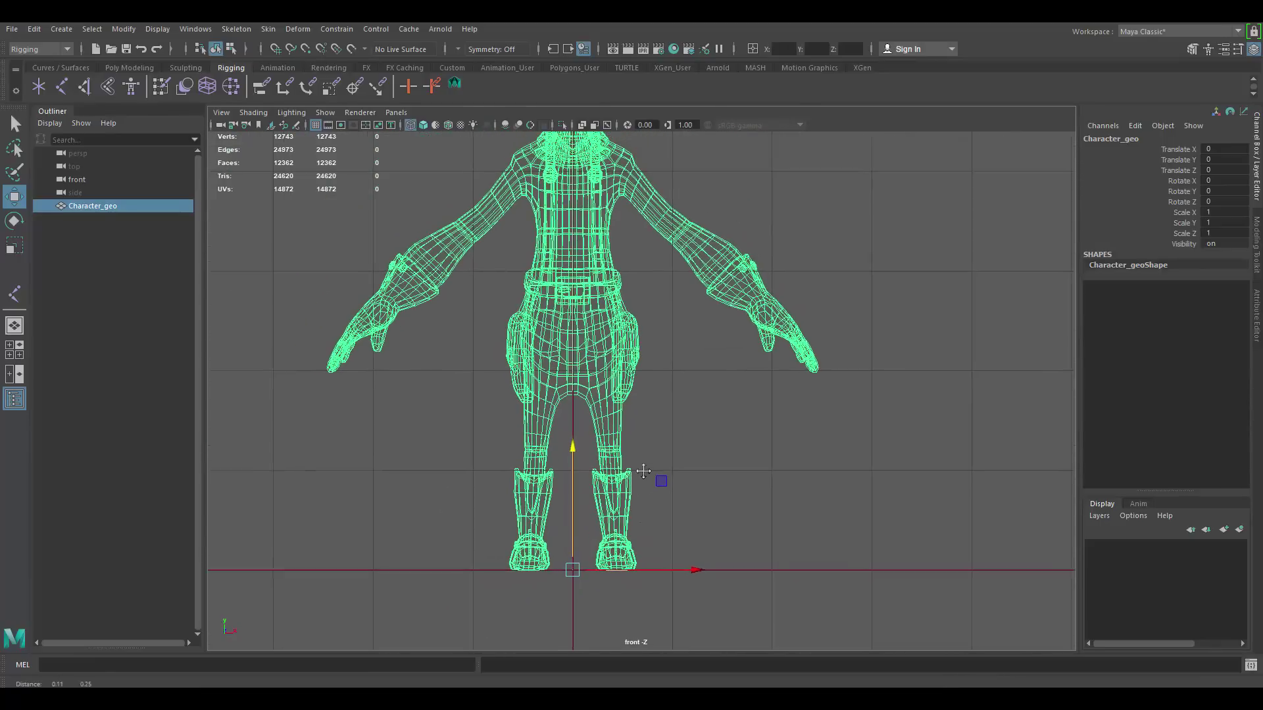
right_click_drag(643, 471, 632, 454, "alt")
Inspect the character in the perspective view, first shaded and up close at the torso, and with its mesh edges shown.
key("space")
key("space")
mouse_move(759, 326)
left_mouse_down("alt")
mouse_move(737, 360)
mouse_move(769, 394)
left_mouse_up("alt")
left_click(846, 338)
key("5")
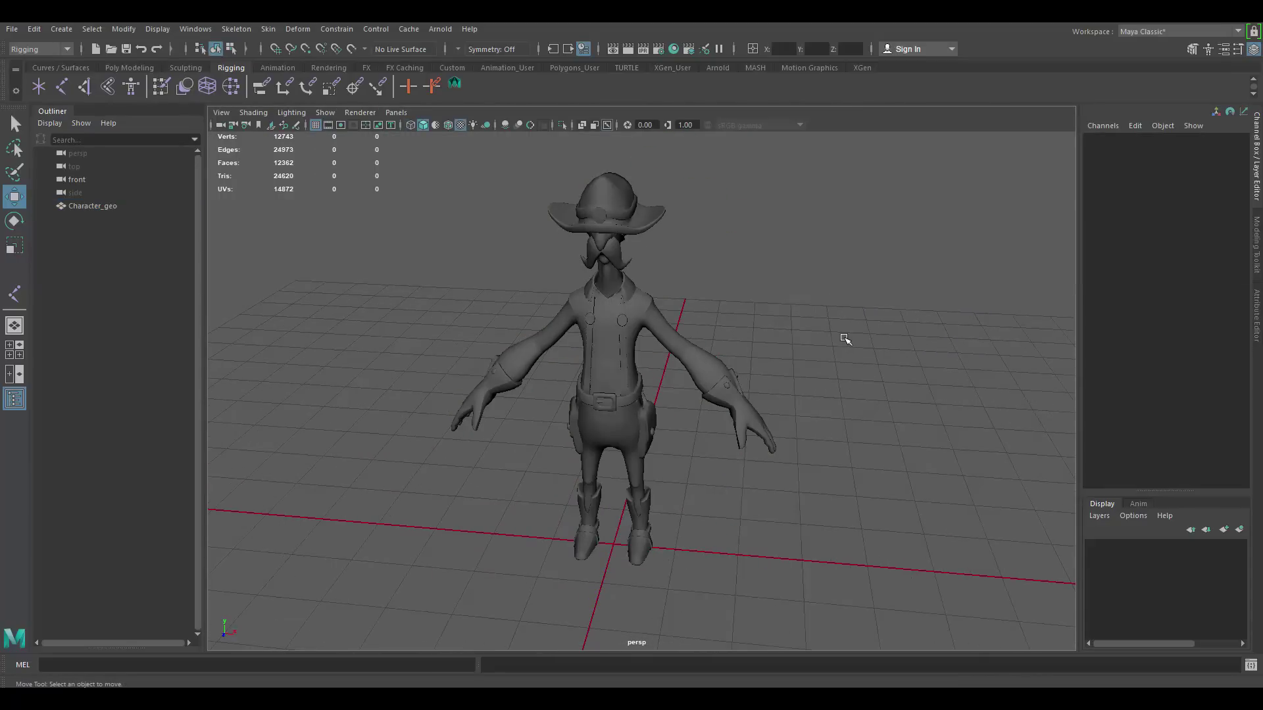
scroll(644, 317, "up", 5)
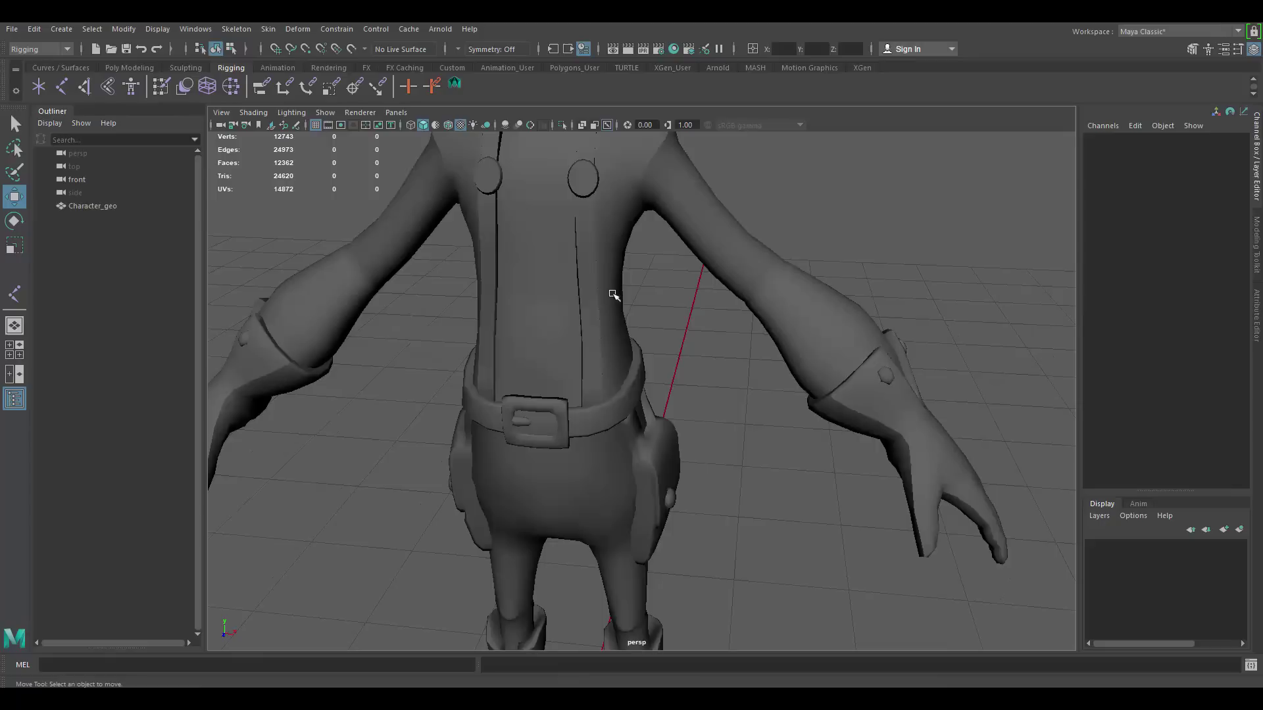
left_click(614, 294)
key("4")
scroll(697, 283, "down", 4)
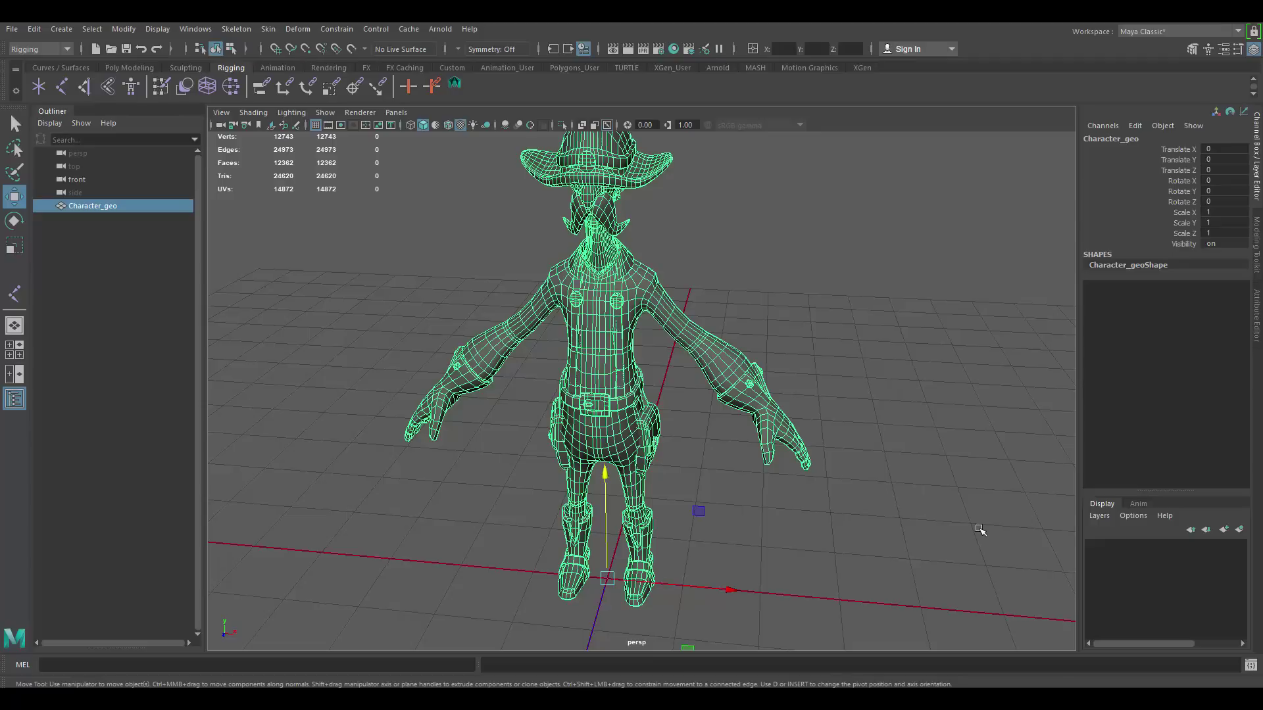
Create a new display layer and name it model.
left_click(956, 505)
left_click(606, 324)
left_click(1225, 529)
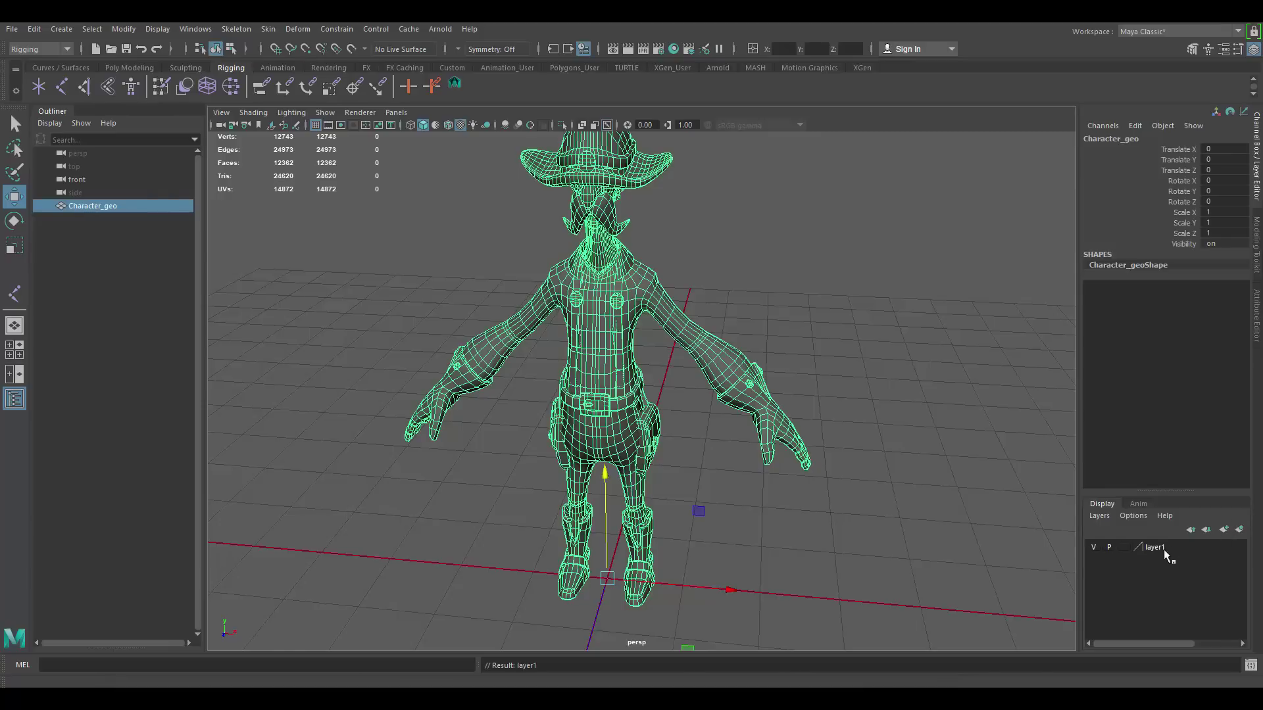
double_click(1145, 546)
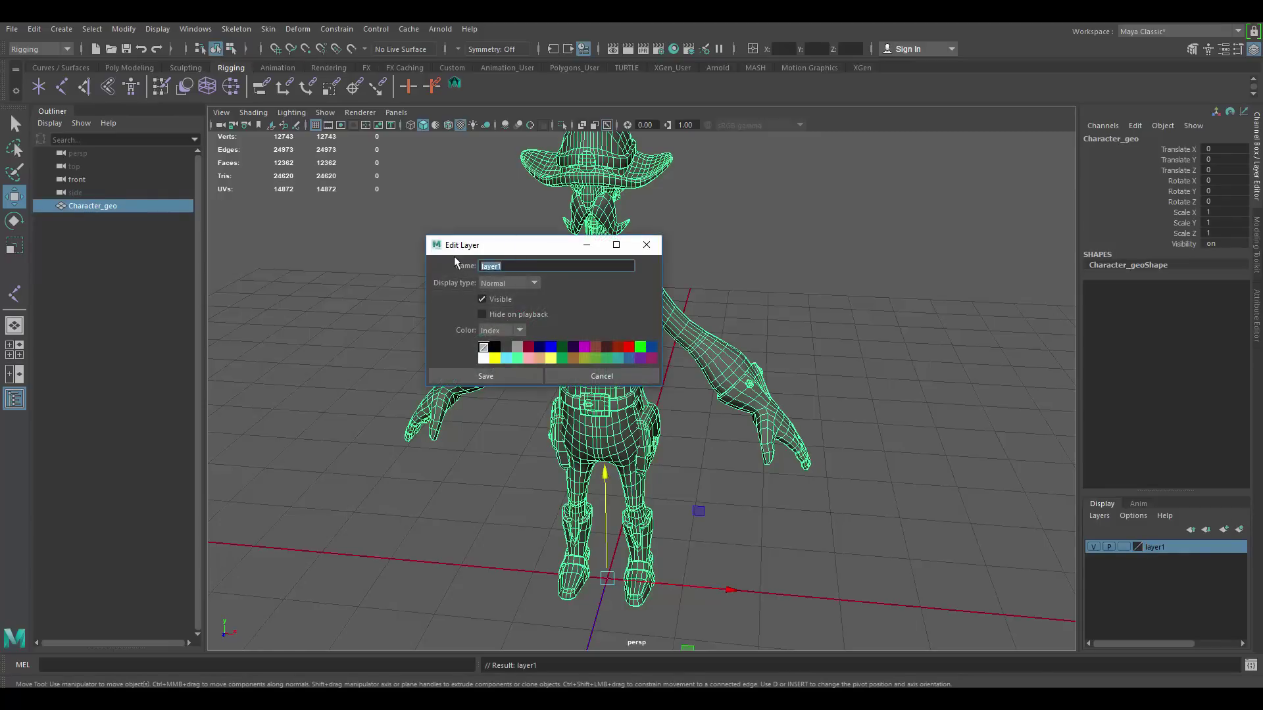
type("model")
left_click(498, 375)
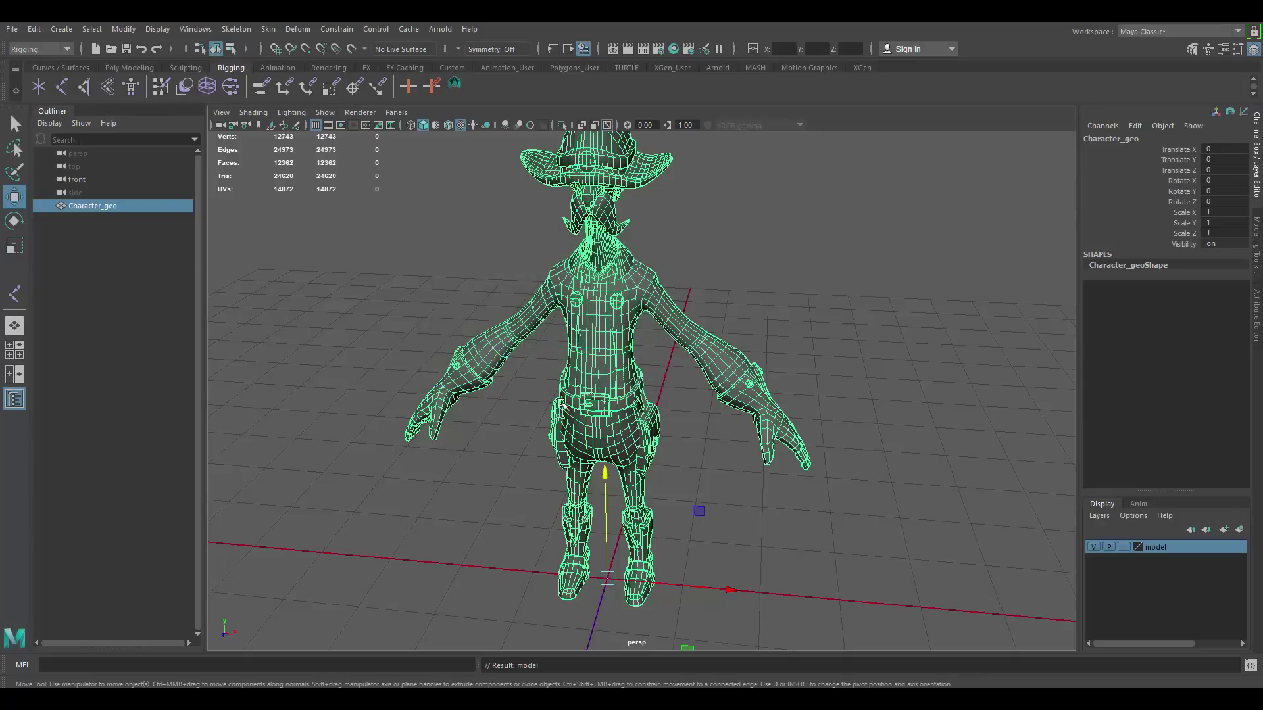
Add the character mesh to the model layer and set the layer's display type to Reference.
left_click(621, 278)
right_click(1173, 547)
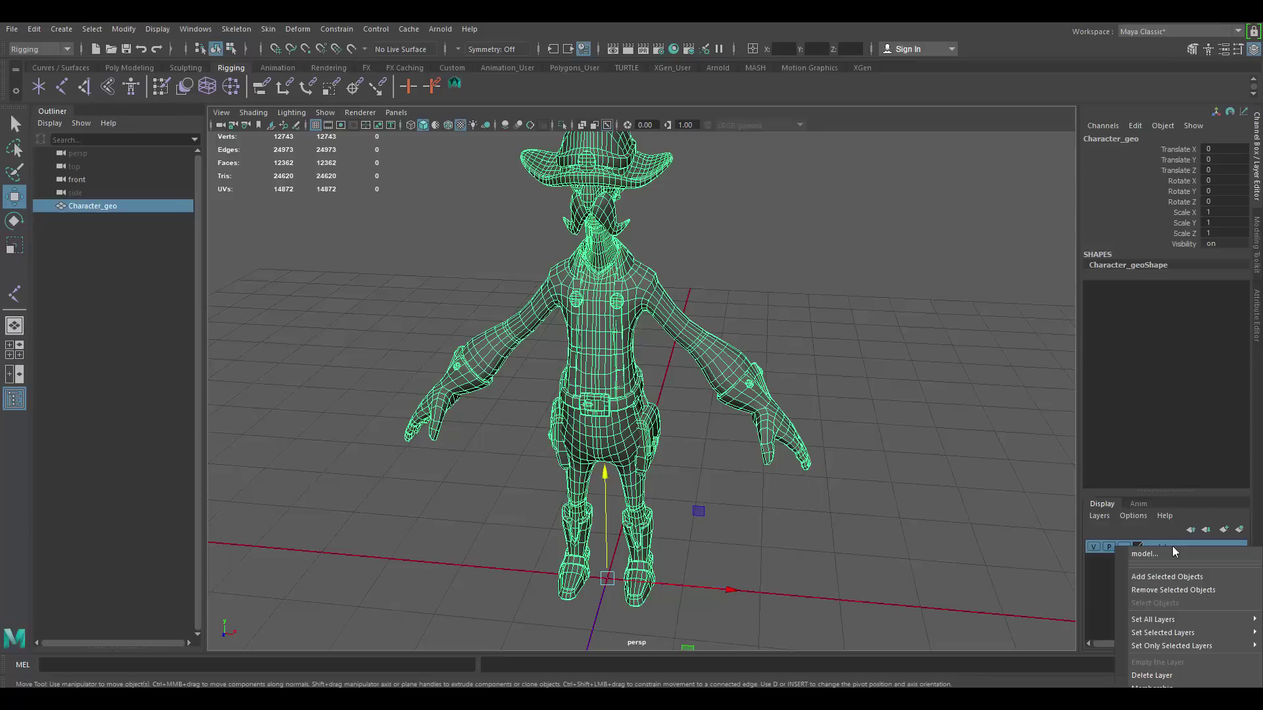
left_click(1168, 577)
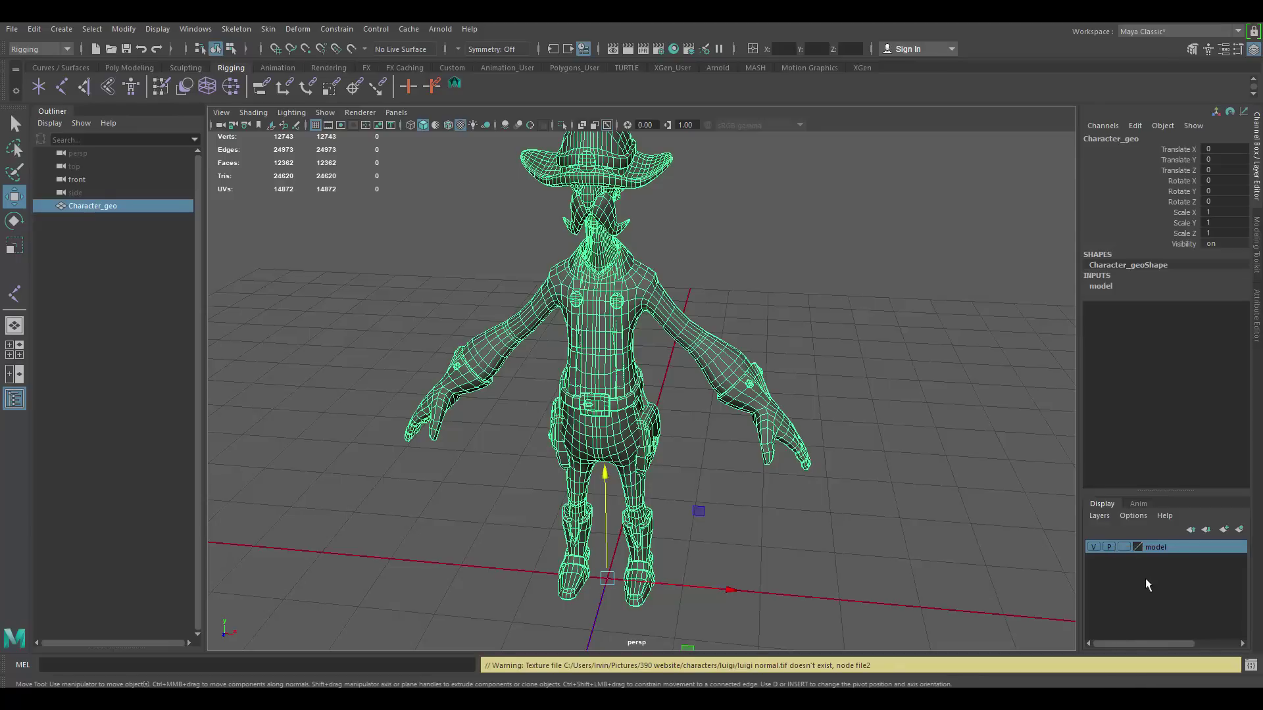
left_click(946, 478)
left_click(1125, 546)
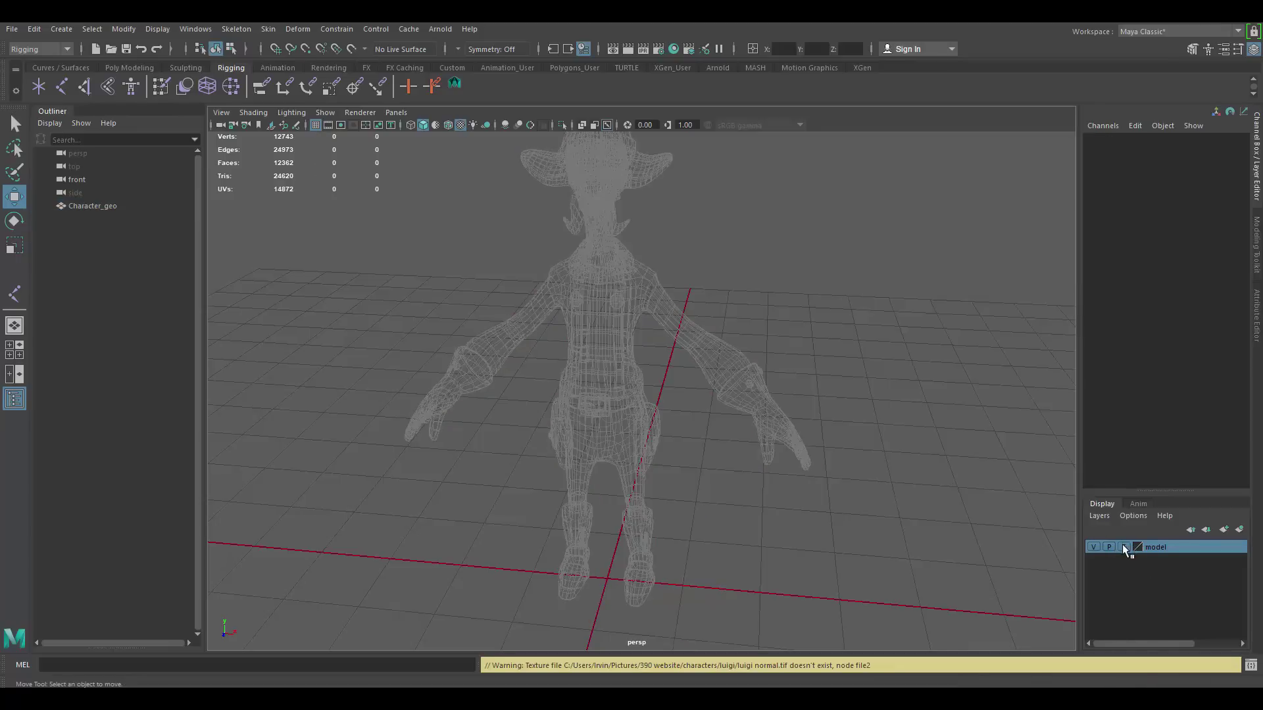
left_click(1125, 546)
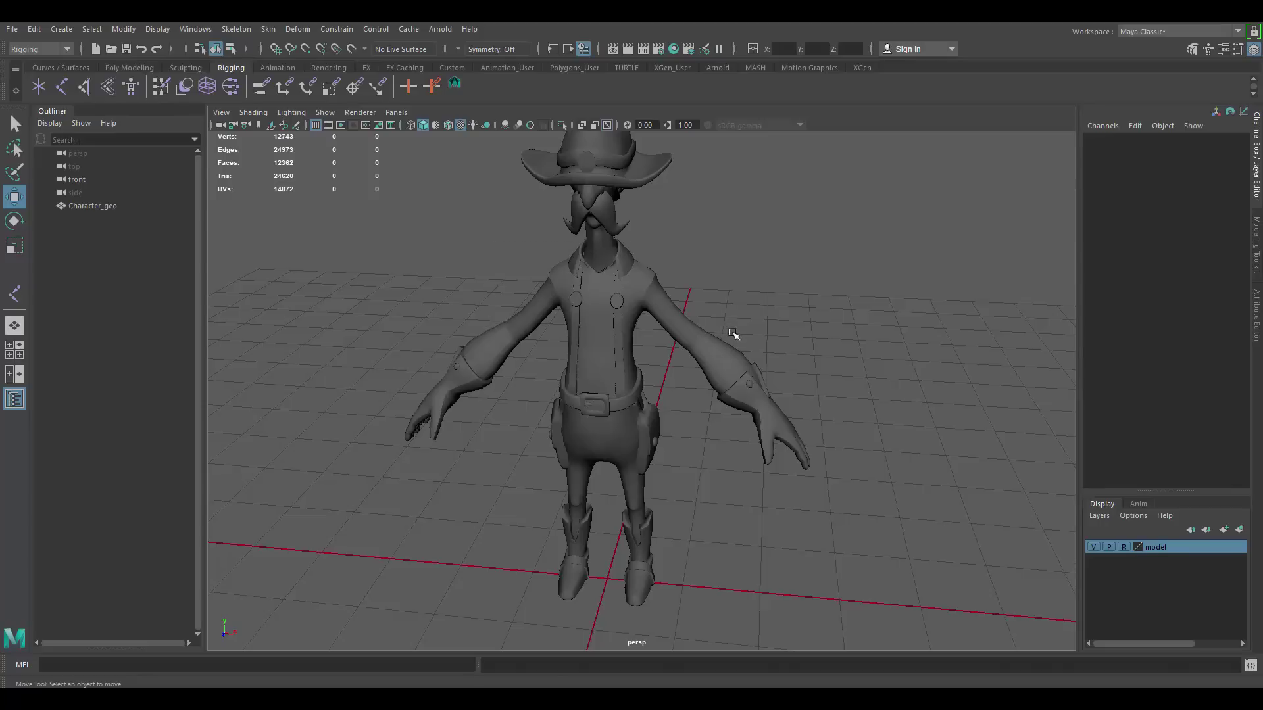
Switch to a maximized side view in wireframe display, framed on the character's hips and legs.
left_click_drag(722, 305, 739, 348, "alt")
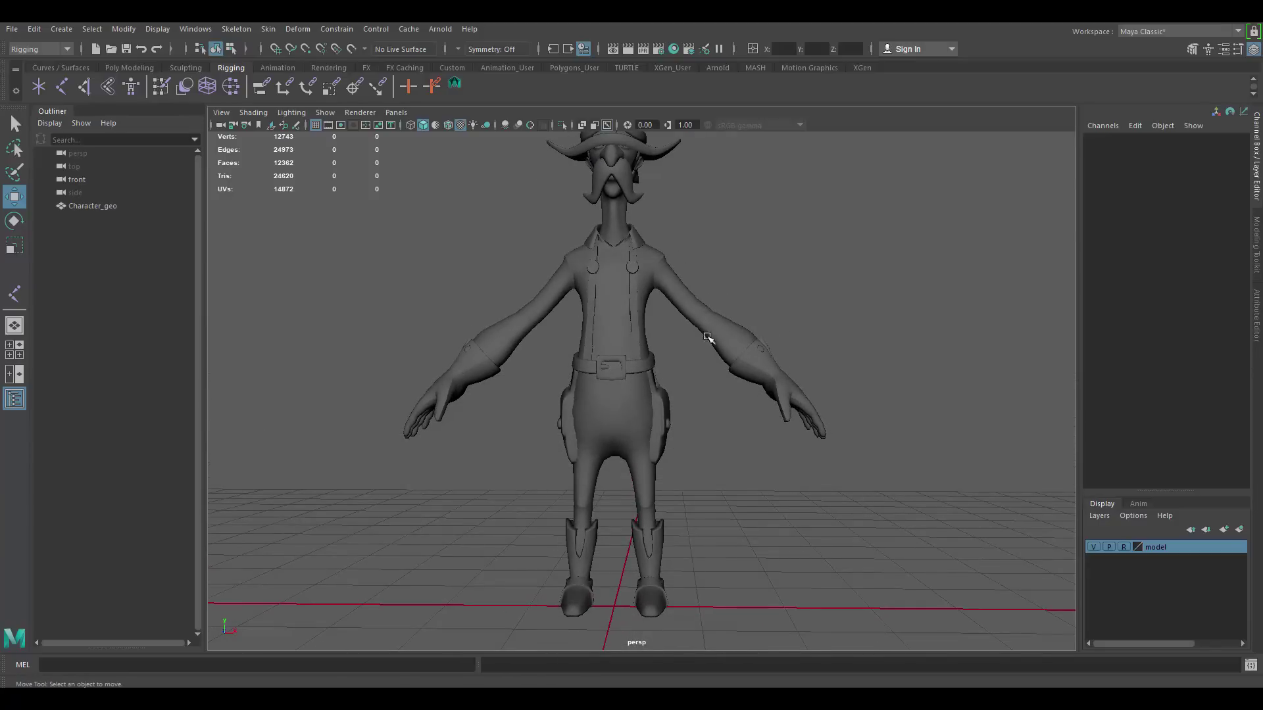
middle_click_drag(710, 338, 717, 303, "alt")
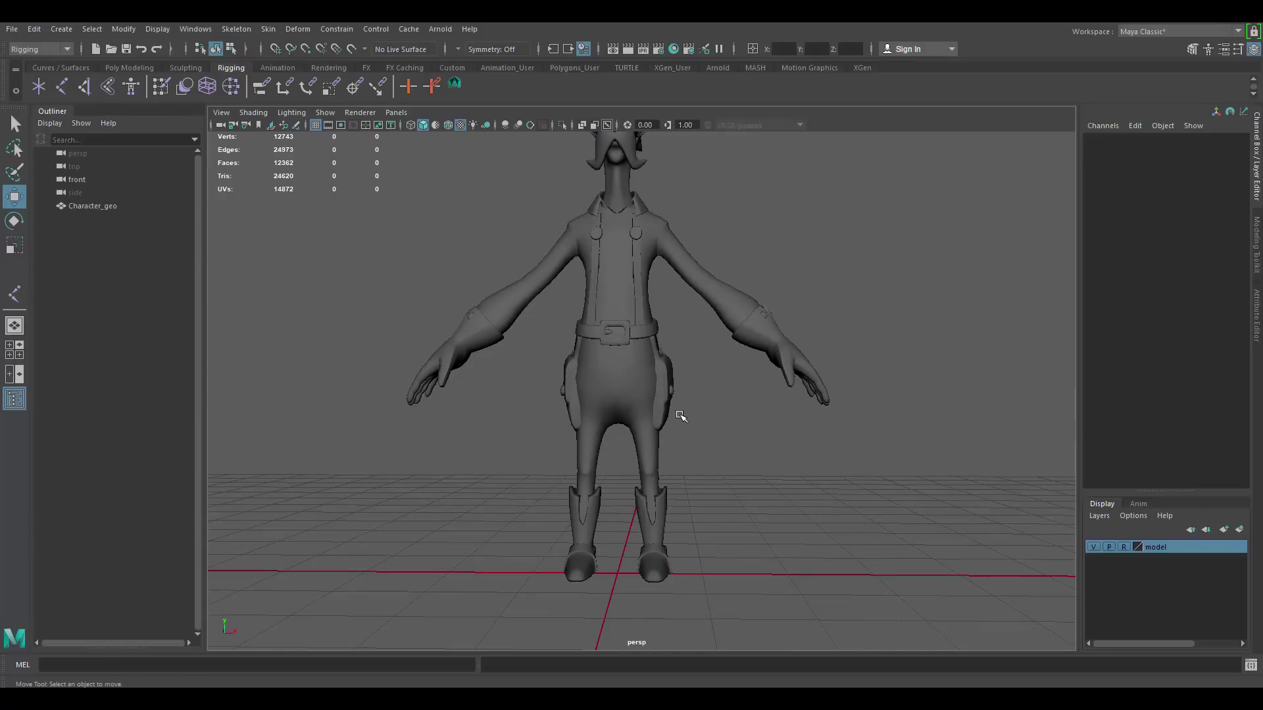
key("space")
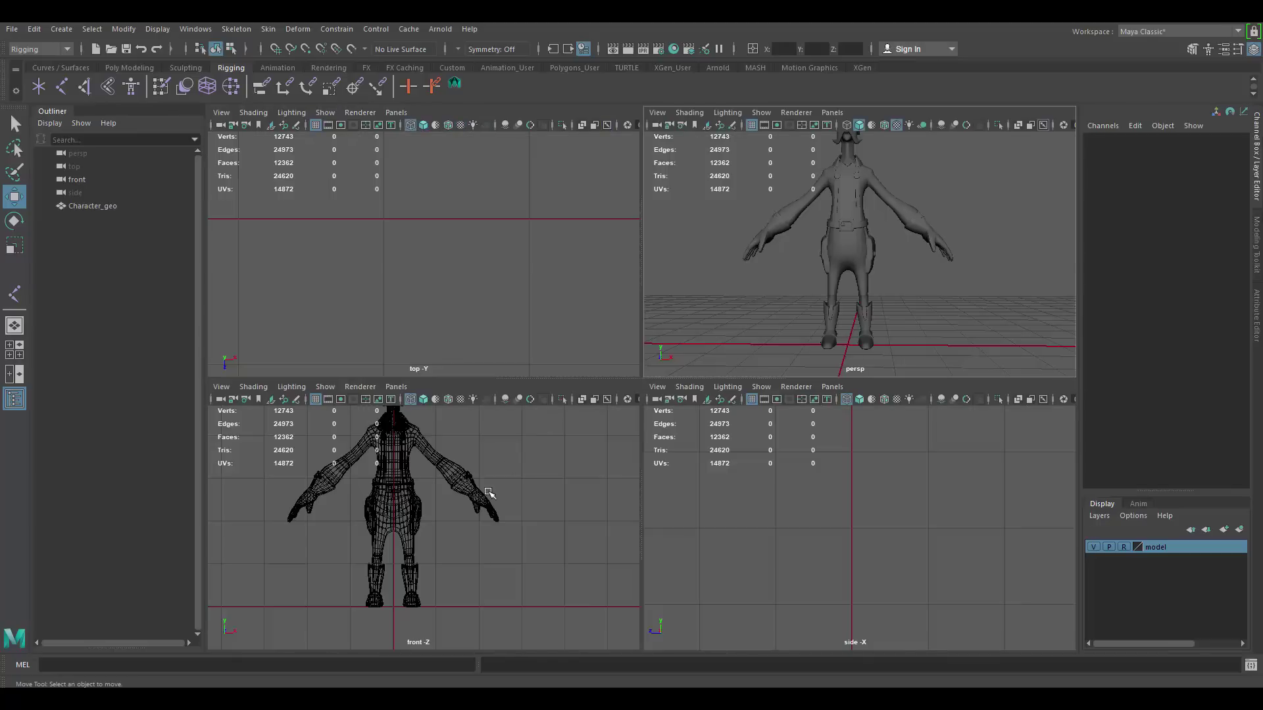
key("space")
scroll(752, 431, "down", 5)
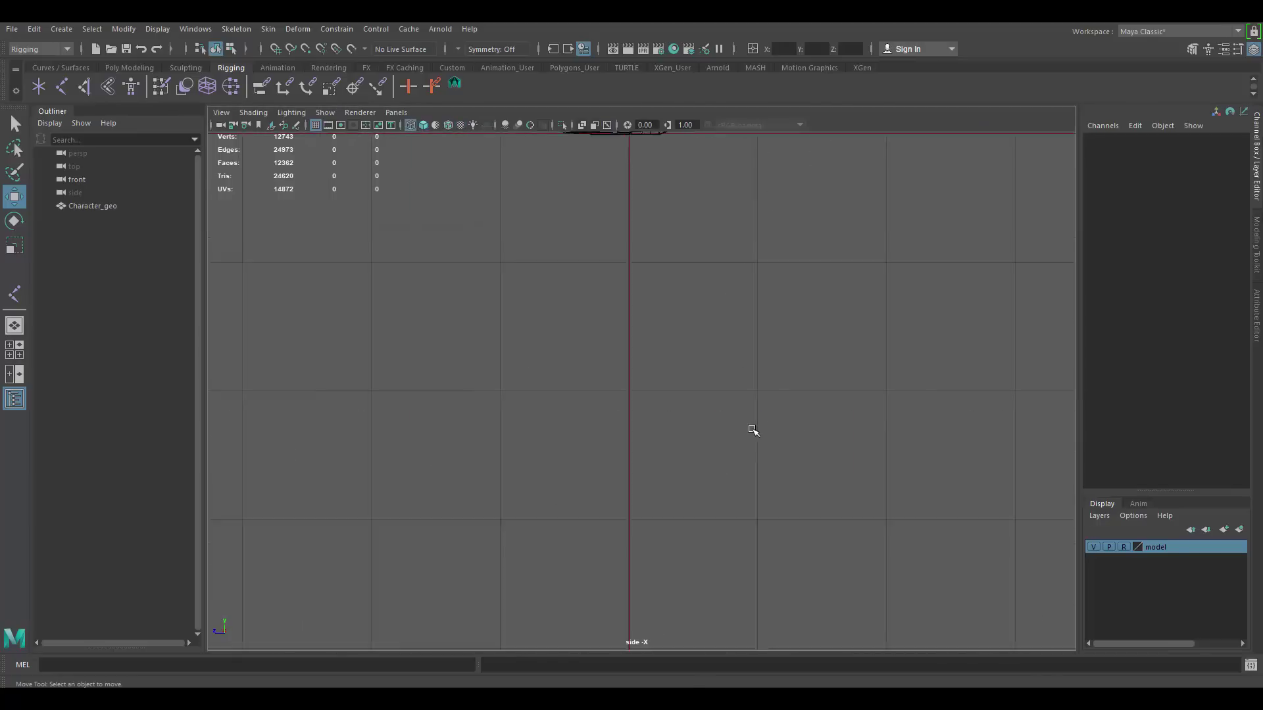
middle_click_drag(708, 255, 692, 402, "alt")
scroll(742, 402, "up", 6)
left_click(410, 125)
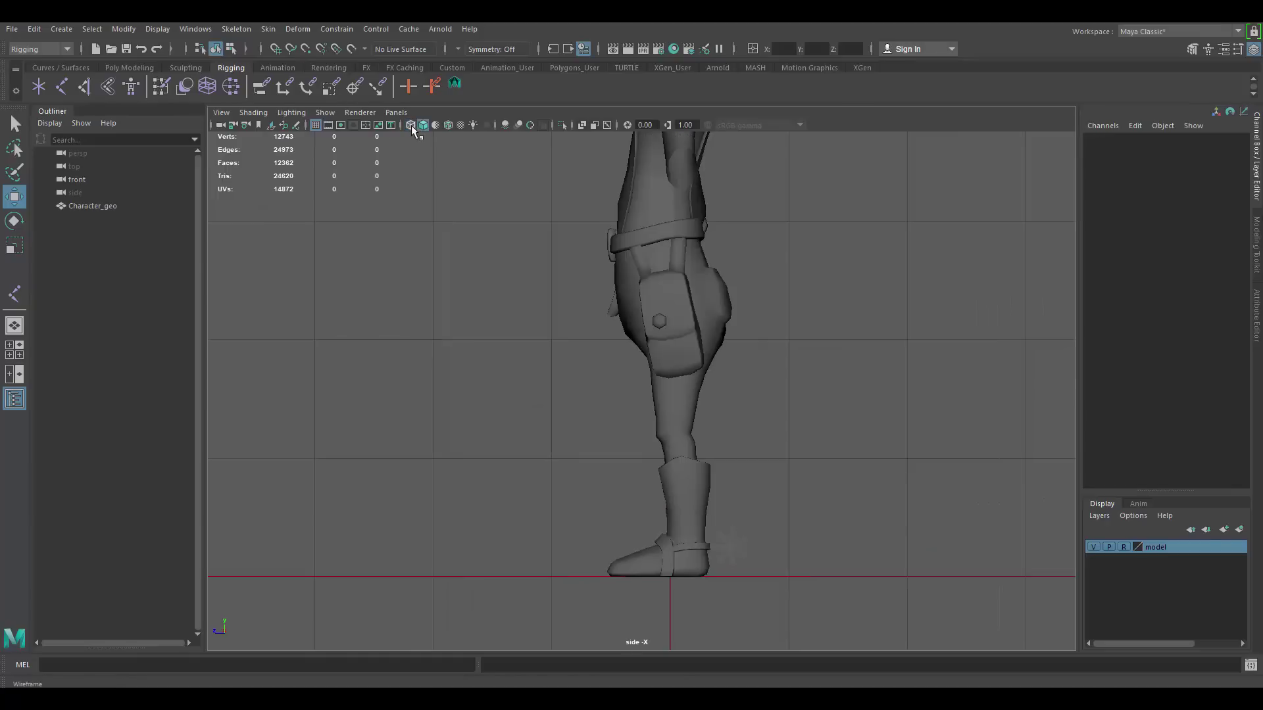
left_click(411, 125)
middle_click_drag(728, 344, 649, 338, "alt")
scroll(652, 338, "up", 1)
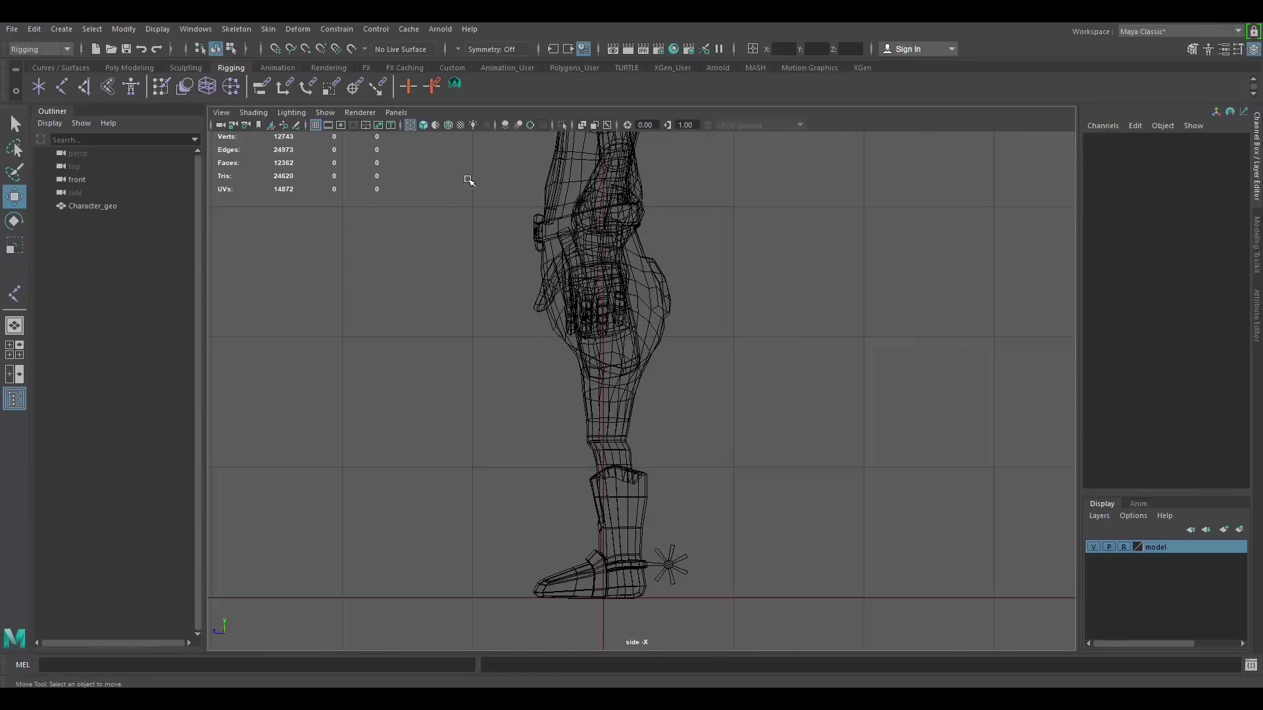
Start a joint chain with the Create Joints tool at the character's hip in the side view, at about Y 2.29, Z -0.08.
left_click(41, 51)
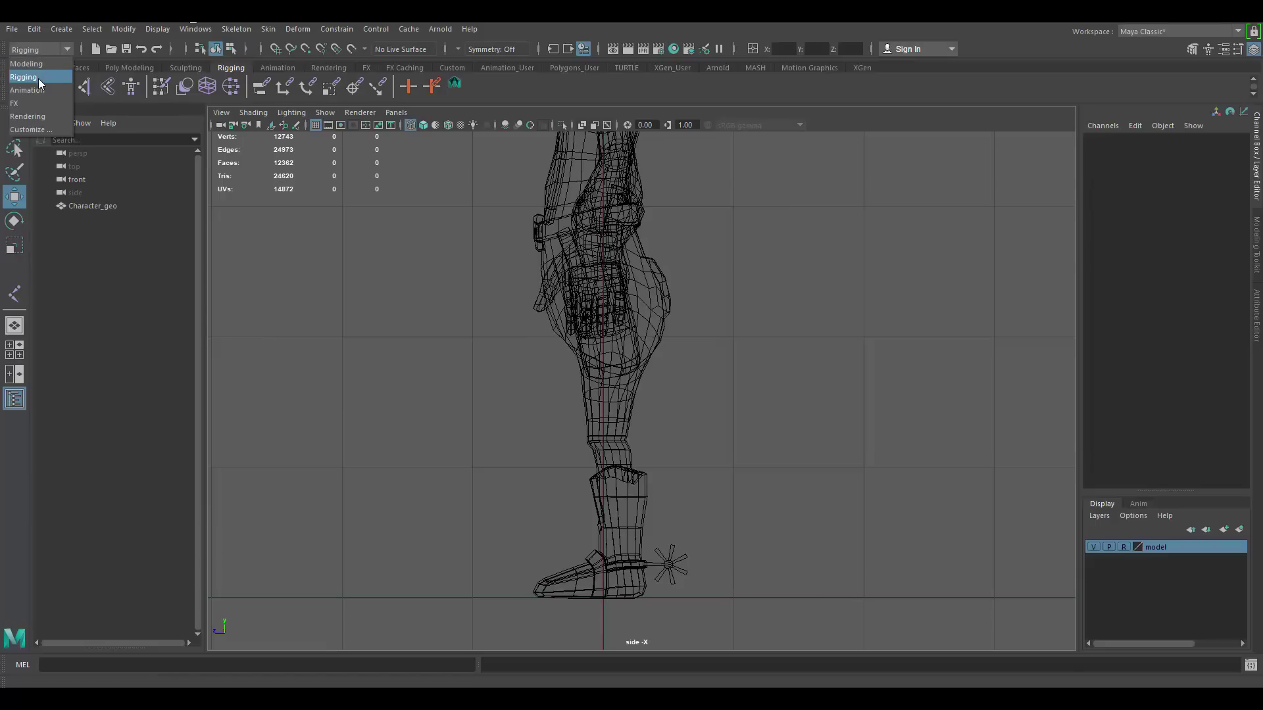
left_click(38, 78)
left_click(238, 28)
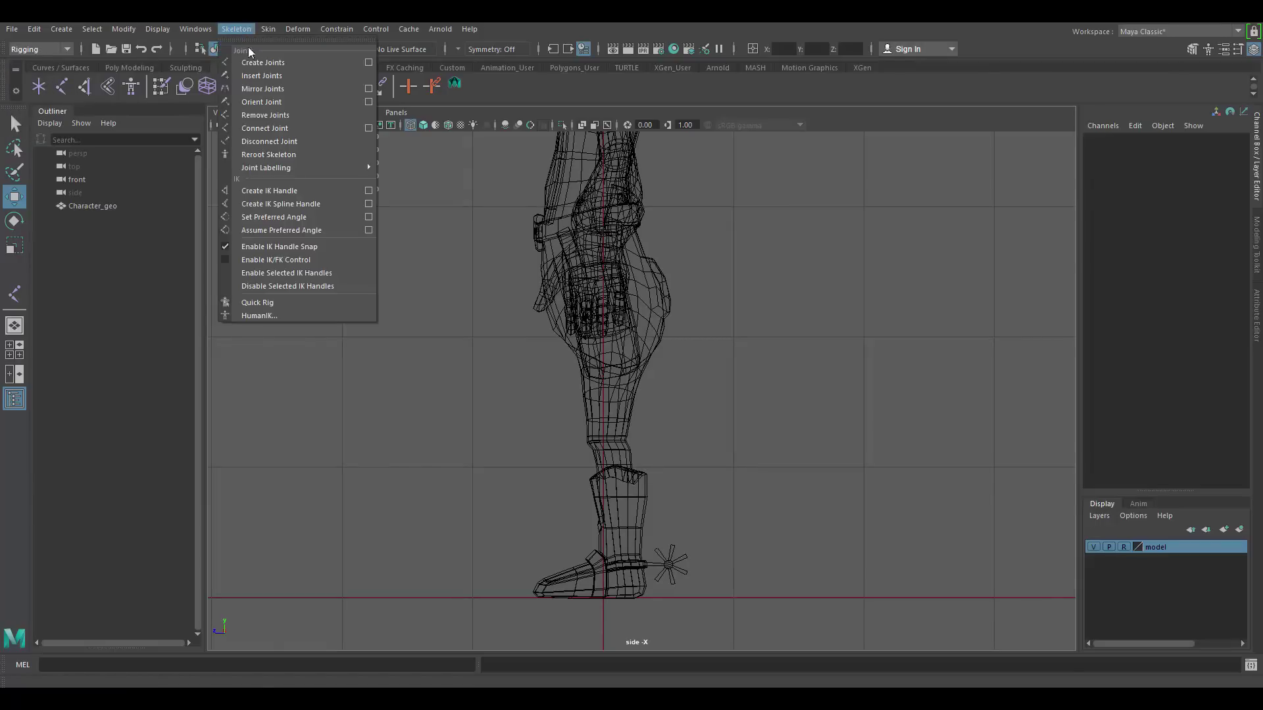
left_click(274, 62)
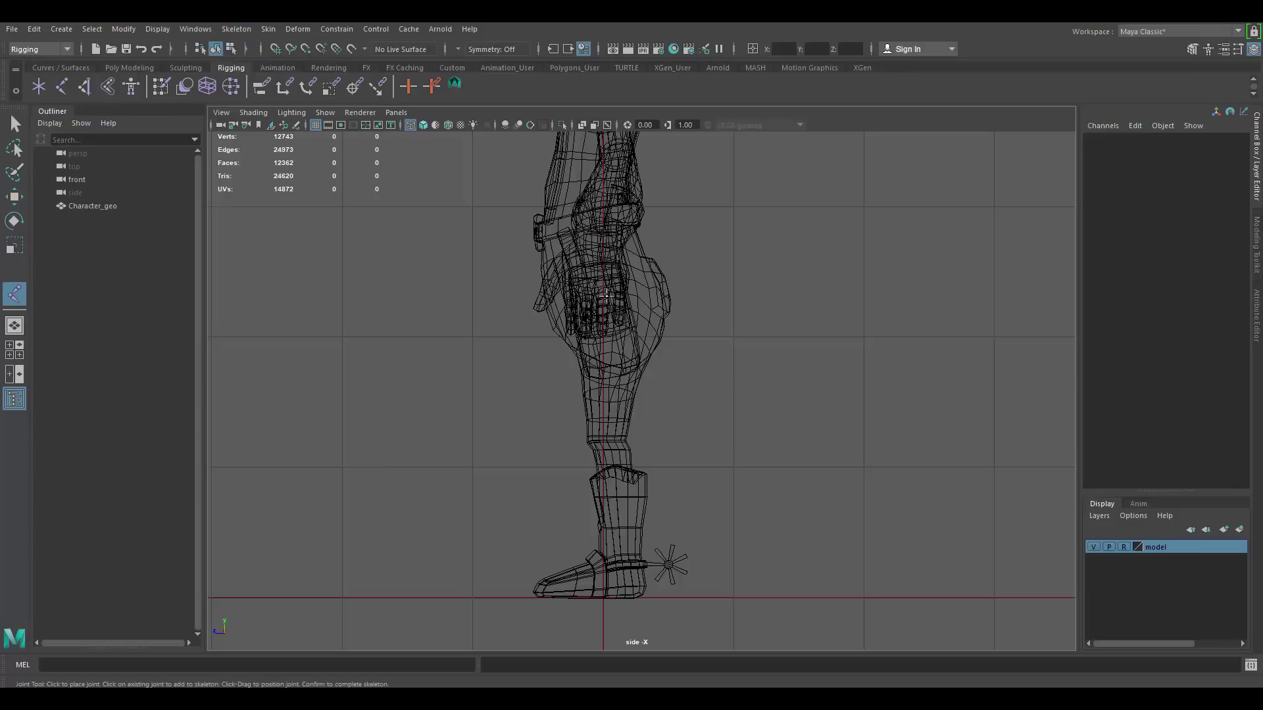
scroll(625, 263, "up", 2)
middle_click_drag(621, 247, 615, 267, "alt")
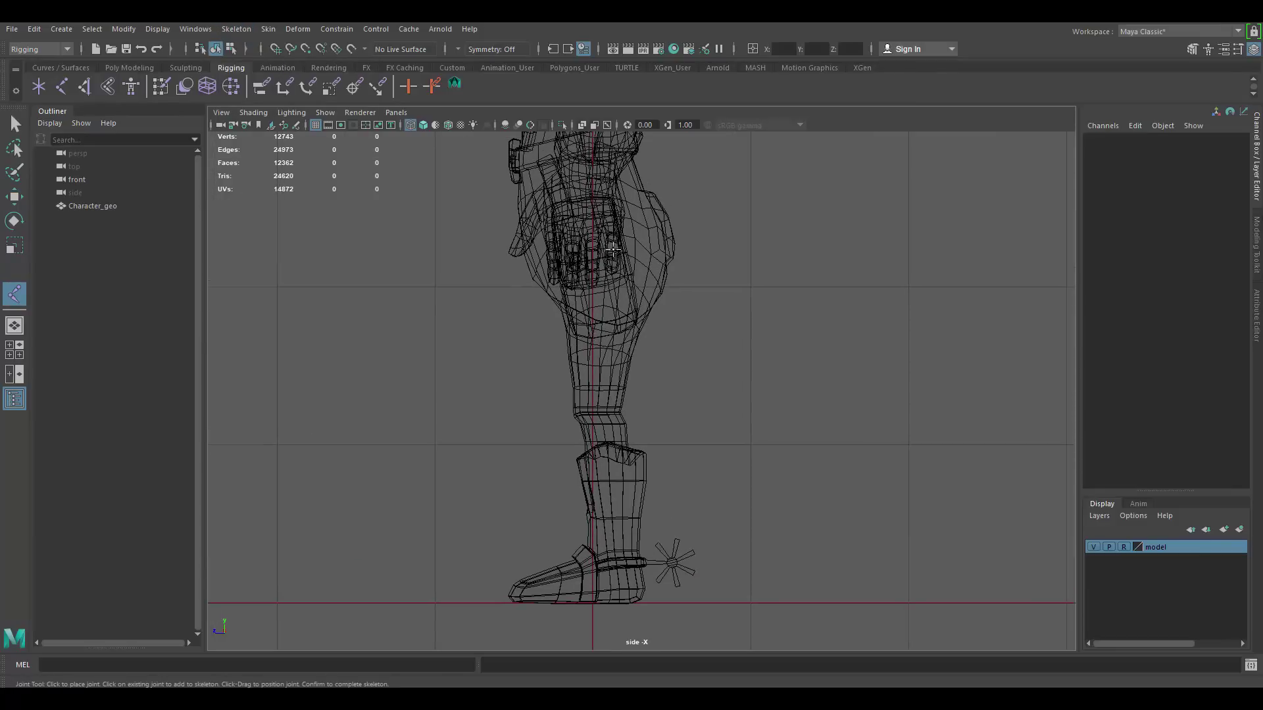
left_click_drag(611, 242, 606, 242)
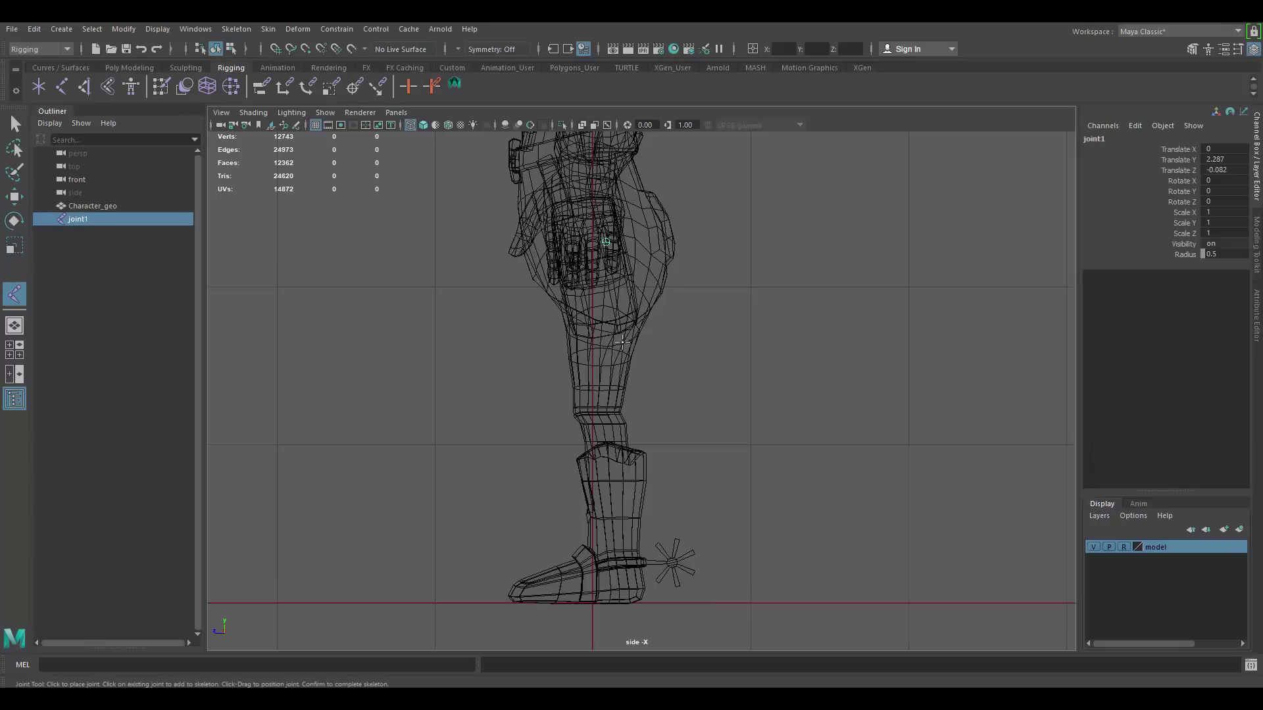
Continue the leg joint chain with joints at the knee, the ankle, the ball of the foot and the toe tip.
scroll(602, 394, "up", 2)
middle_click_drag(597, 412, 590, 329, "alt")
left_click_drag(582, 326, 581, 332)
left_click_drag(605, 520, 550, 553)
left_click_drag(472, 554, 473, 555)
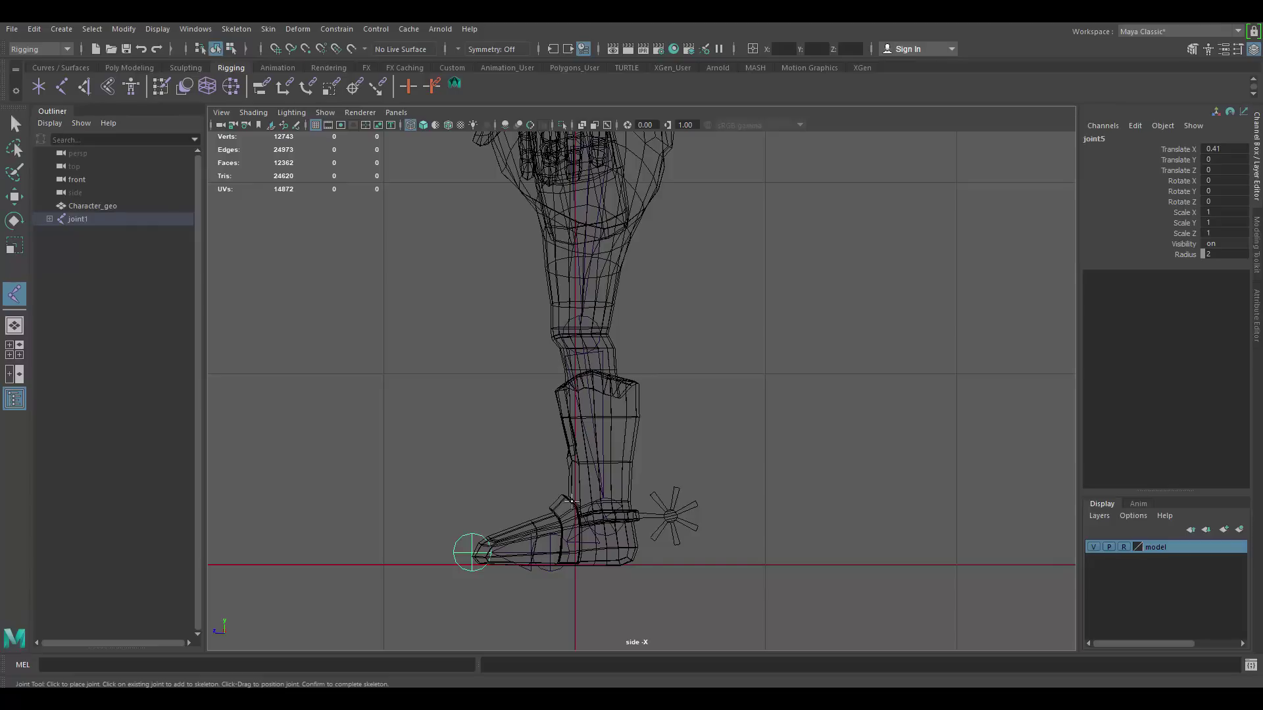
Finish the leg joint chain and set the joint display size to about 5.98.
key("Return")
middle_click_drag(604, 253, 607, 323, "alt")
right_click_drag(606, 323, 606, 281, "alt")
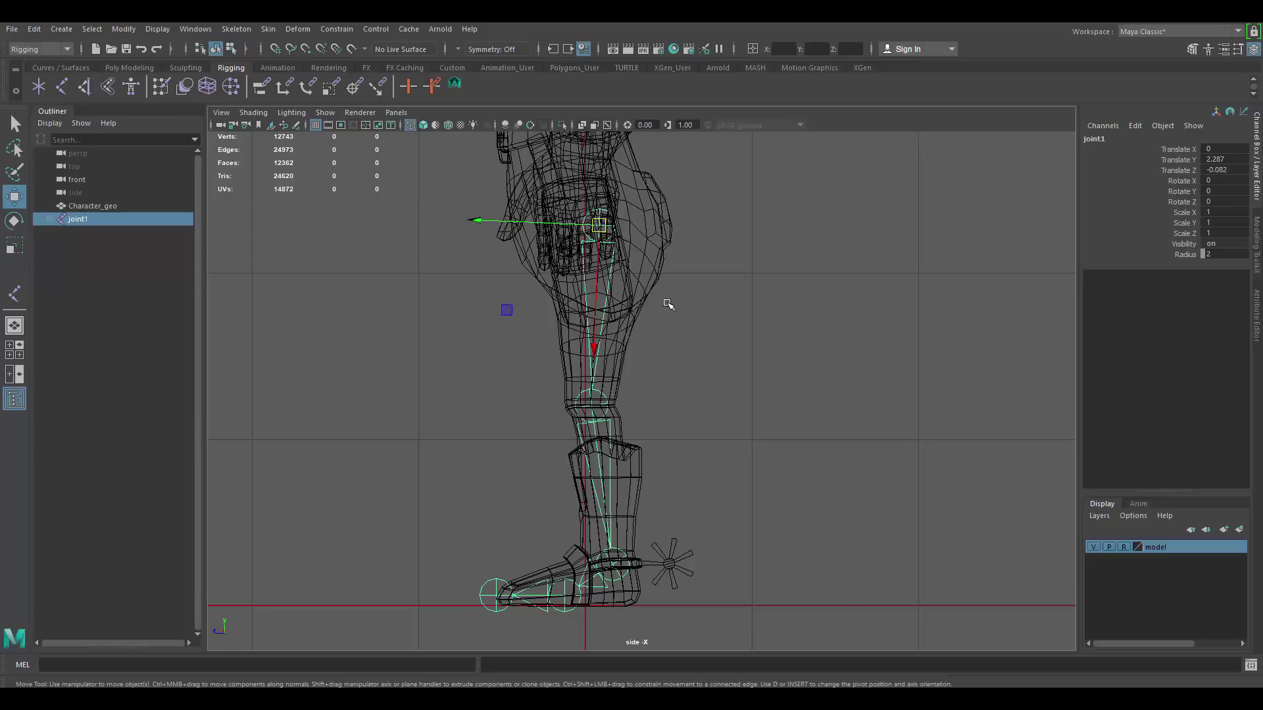
left_click(159, 29)
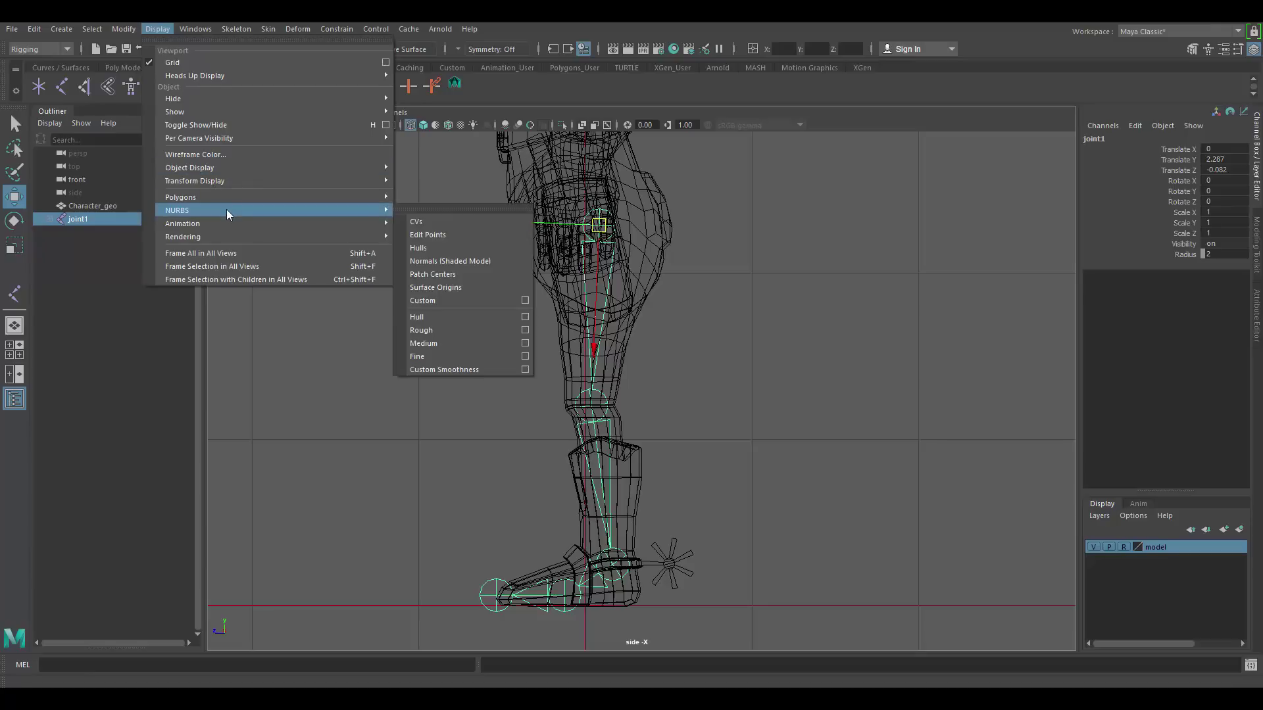
mouse_move(226, 224)
left_click(454, 265)
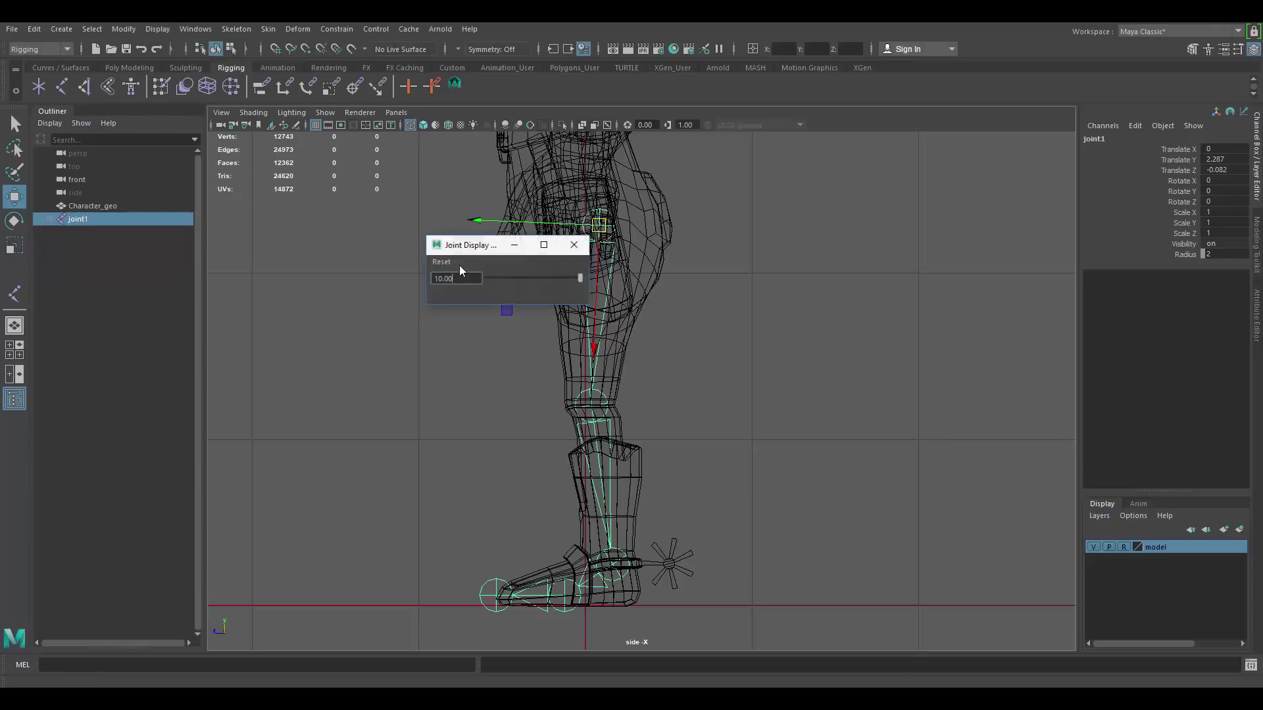
left_click_drag(482, 247, 920, 296)
left_click_drag(1019, 324, 980, 327)
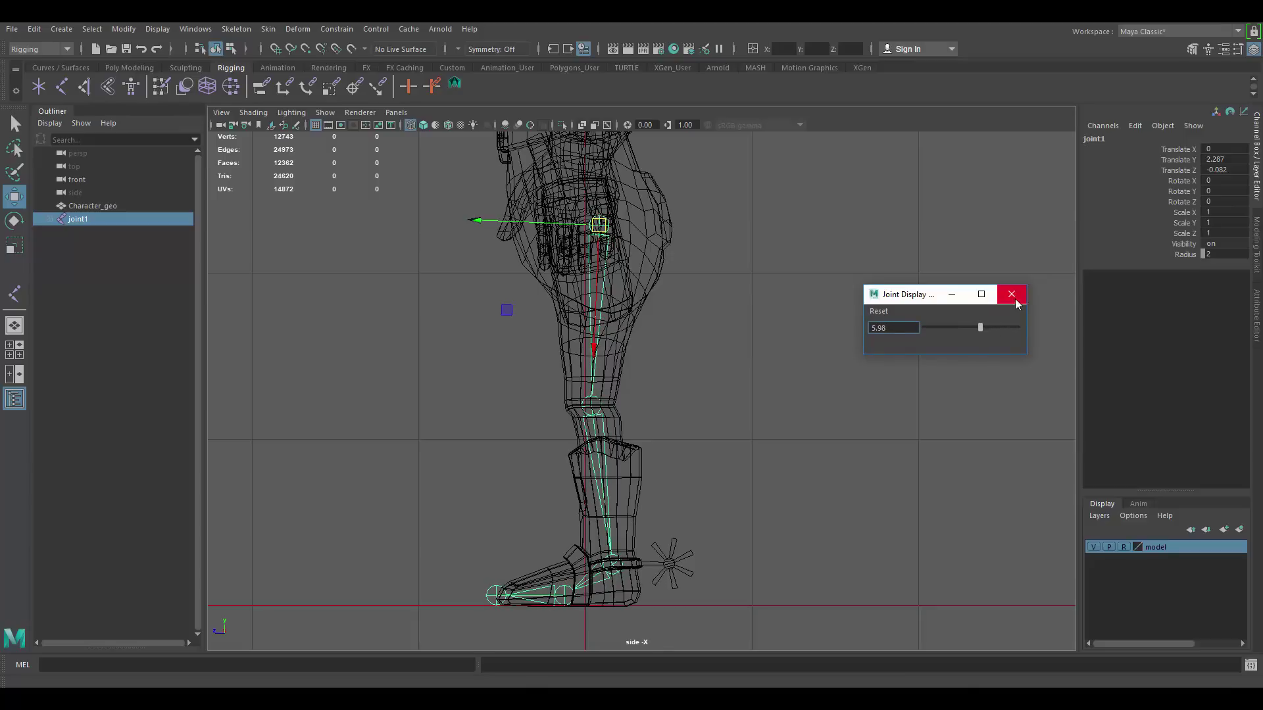
left_click(1012, 294)
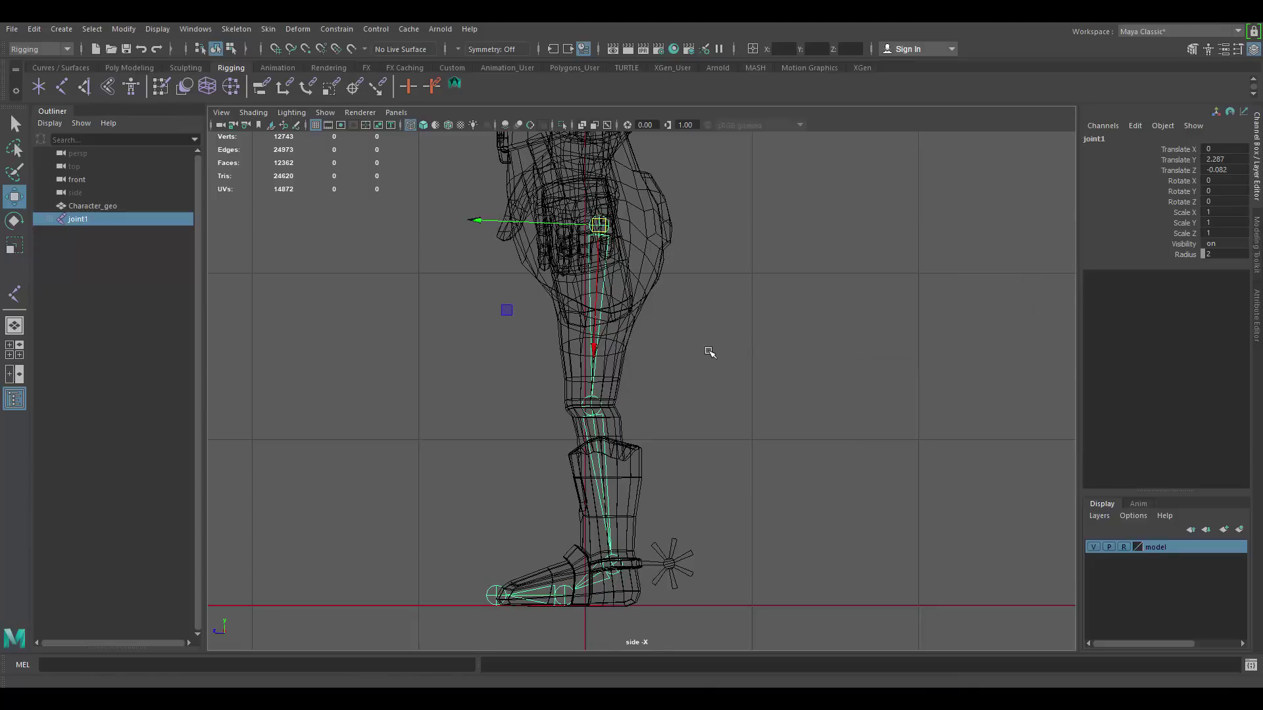
In the maximized front view, move the whole joint chain sideways into the character's left leg, to Translate X of about 0.358.
key("space")
key("space")
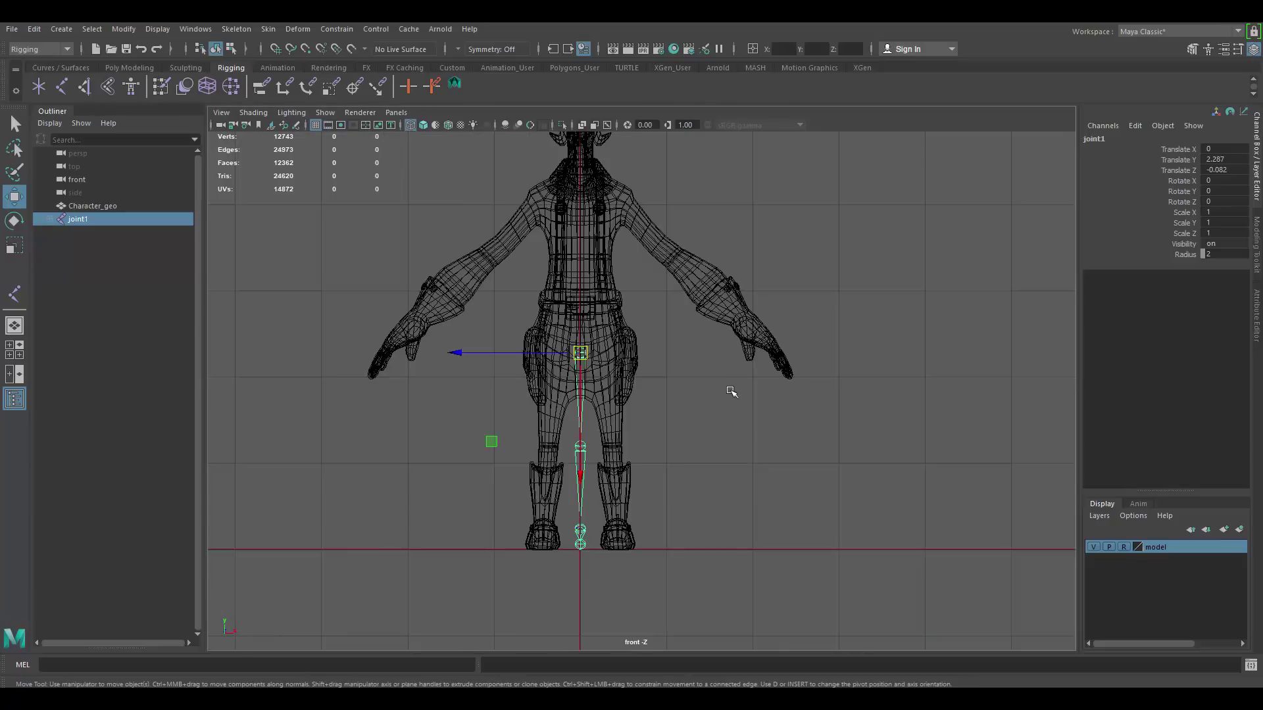
scroll(727, 389, "up", 6)
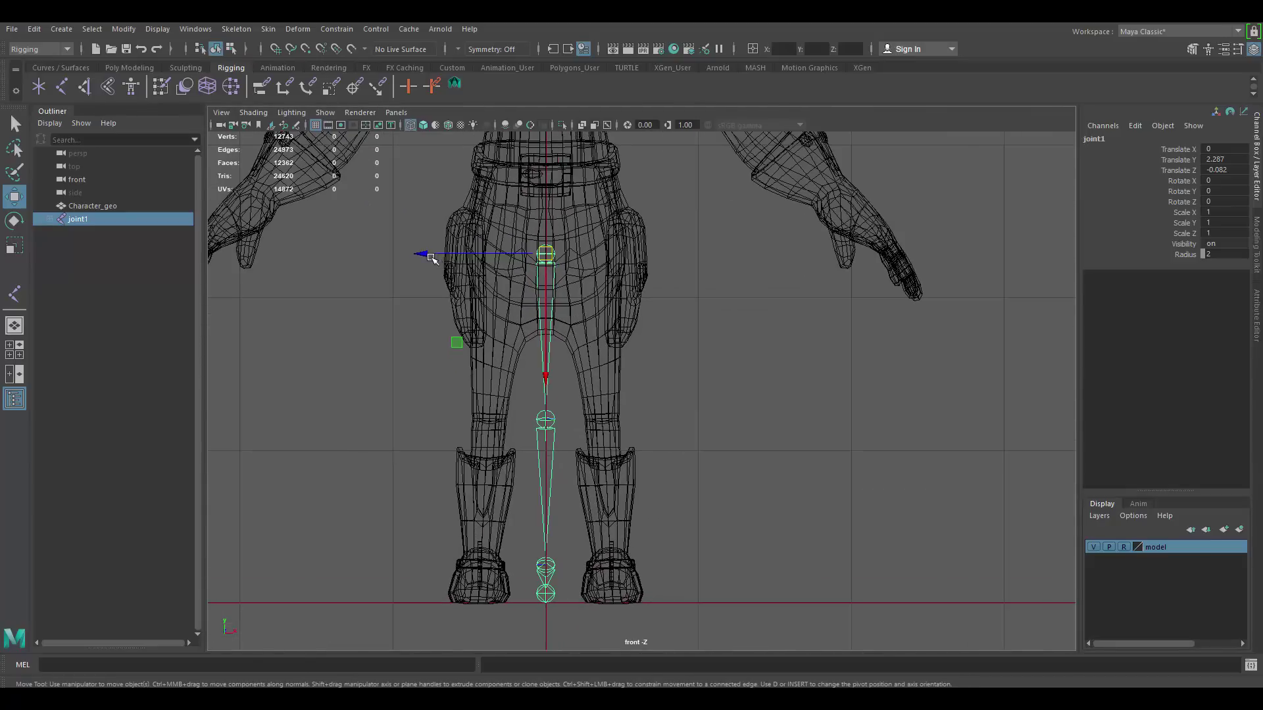
left_click_drag(427, 254, 485, 263)
scroll(640, 435, "up", 3)
mouse_move(640, 435)
middle_mouse_down("alt")
mouse_move(667, 262)
mouse_move(644, 417)
middle_mouse_up("alt")
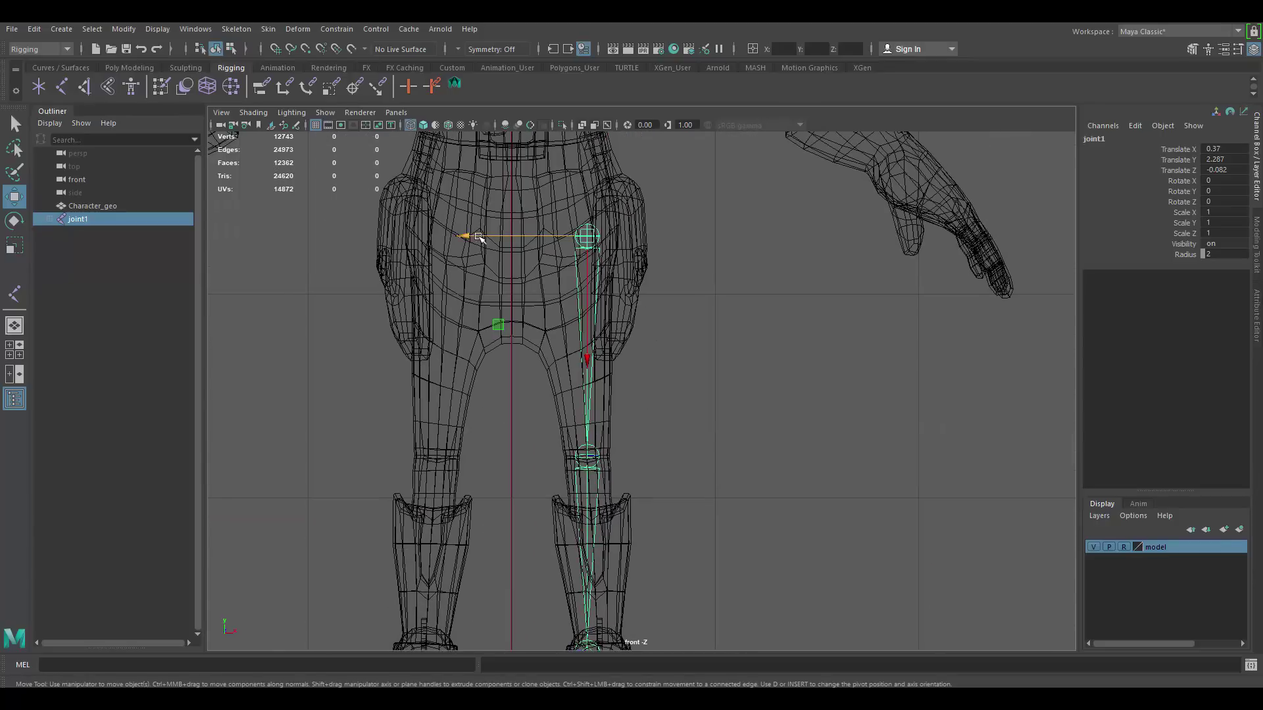
left_click_drag(469, 238, 469, 238)
scroll(658, 383, "down", 1)
scroll(658, 382, "down", 1)
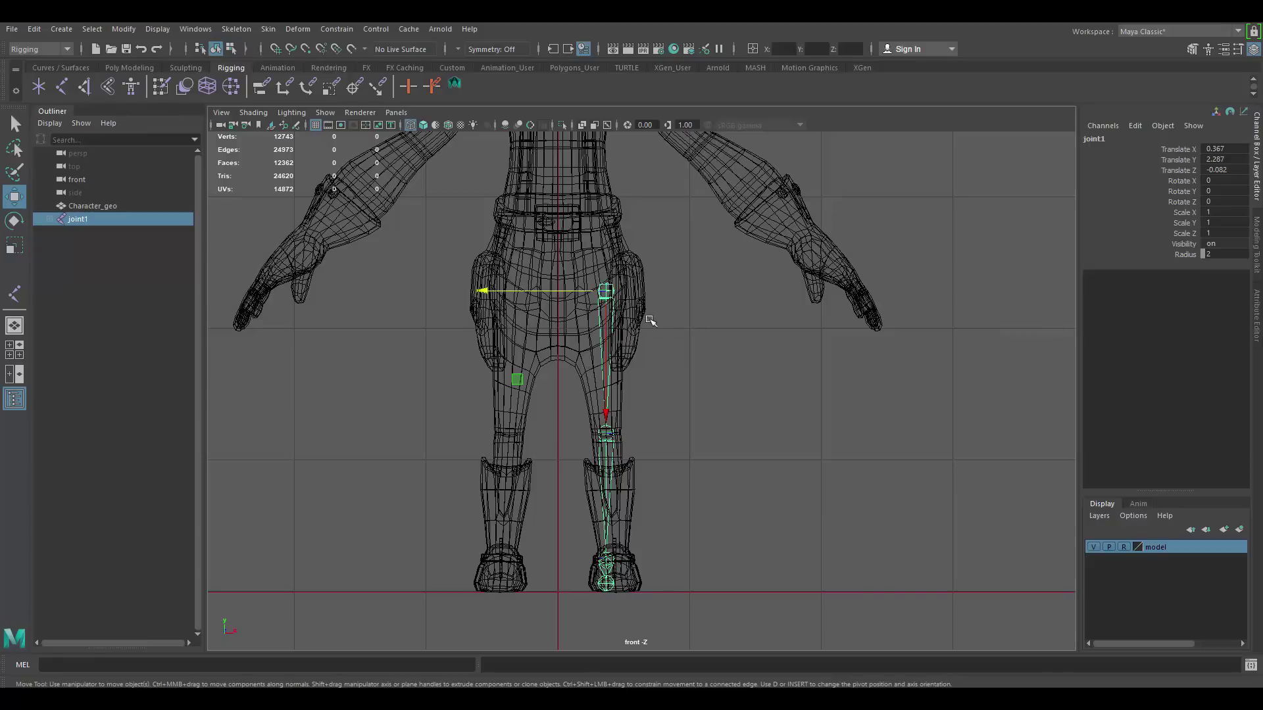
middle_click_drag(647, 315, 653, 272, "alt")
scroll(651, 271, "up", 2)
left_click_drag(582, 225, 581, 224)
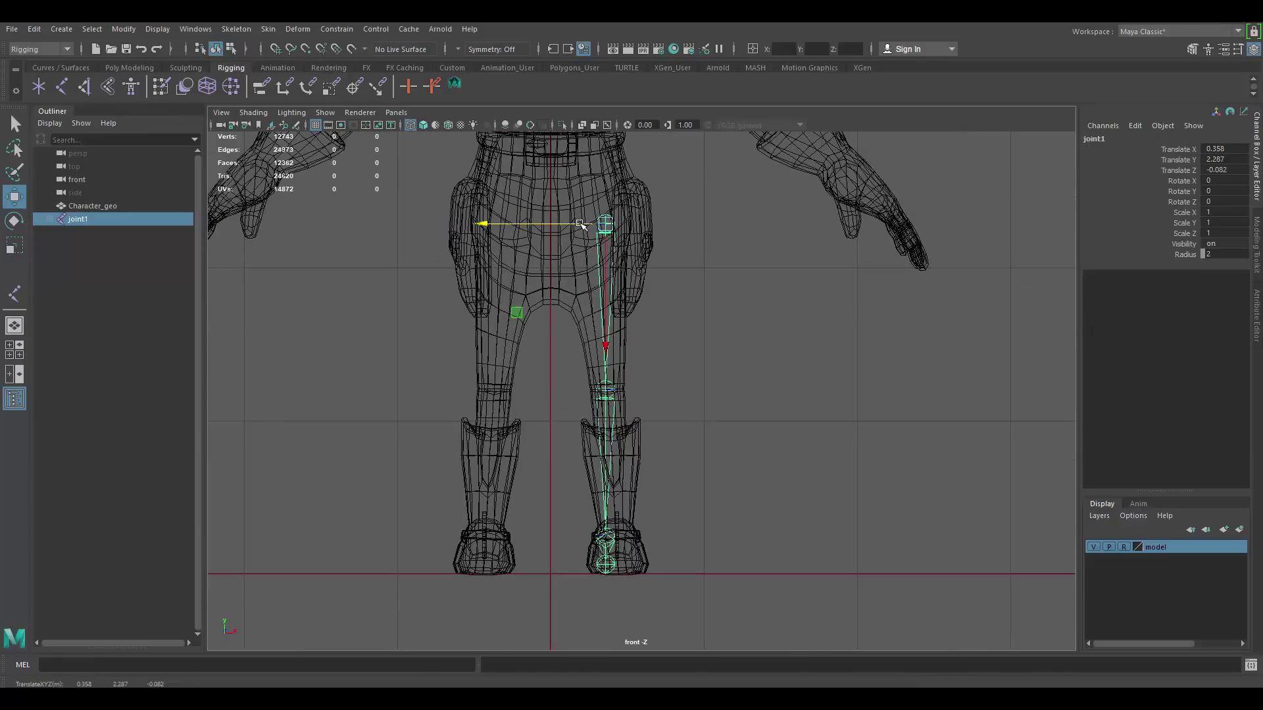
Rotate the hip joint to about 1.6 degrees in Y so the chain follows the leg's slant in the front view.
scroll(636, 316, "up", 2)
middle_click_drag(640, 253, 641, 250, "alt")
right_click_drag(661, 239, 585, 227, "alt")
middle_click_drag(675, 225, 673, 240, "alt")
right_click_drag(674, 240, 639, 228, "alt")
key("e")
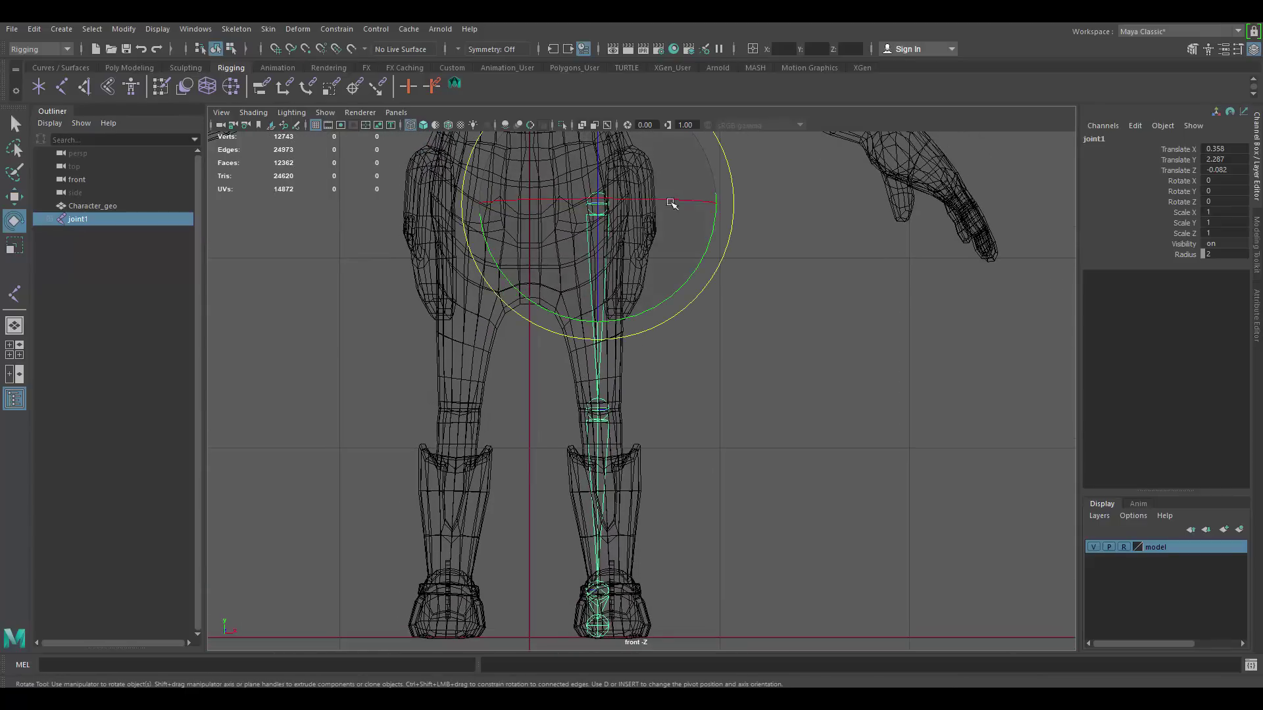
left_click_drag(712, 227, 714, 233)
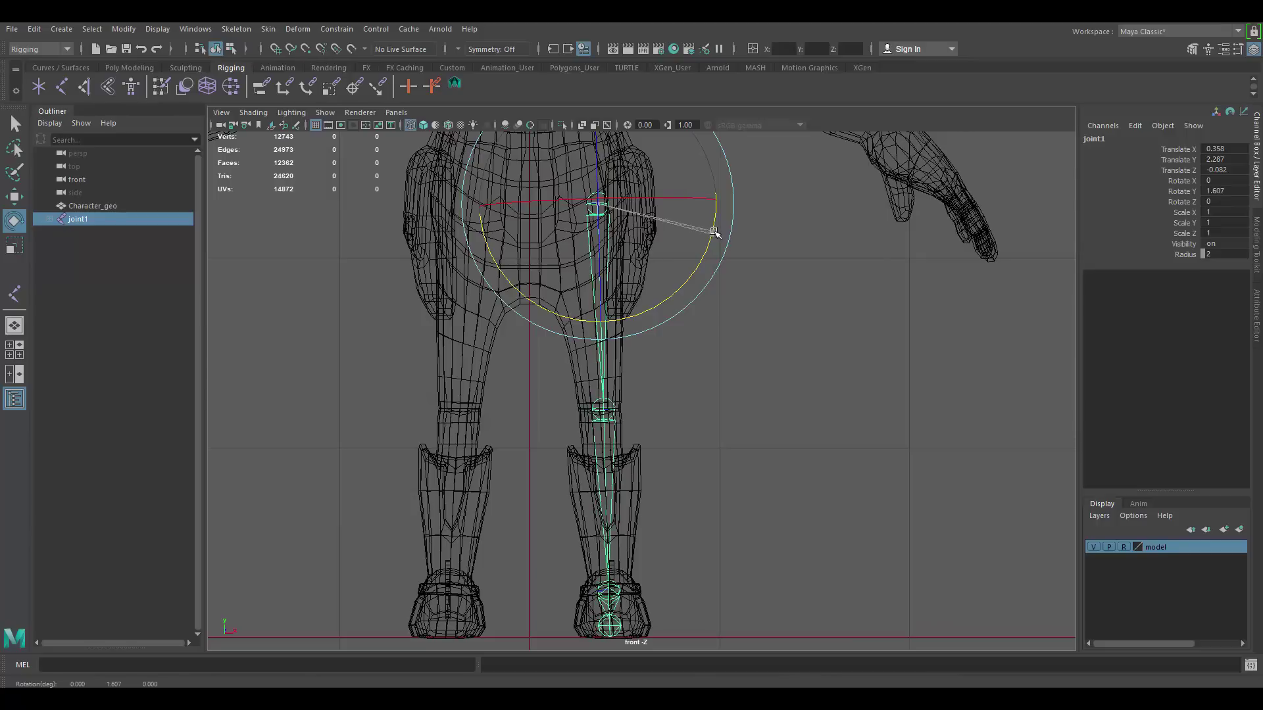
Refine the hip joint's placement to about 0.345 in Translate X and 1.962 in Rotate Y.
key("w")
left_click_drag(543, 207, 541, 208)
key("e")
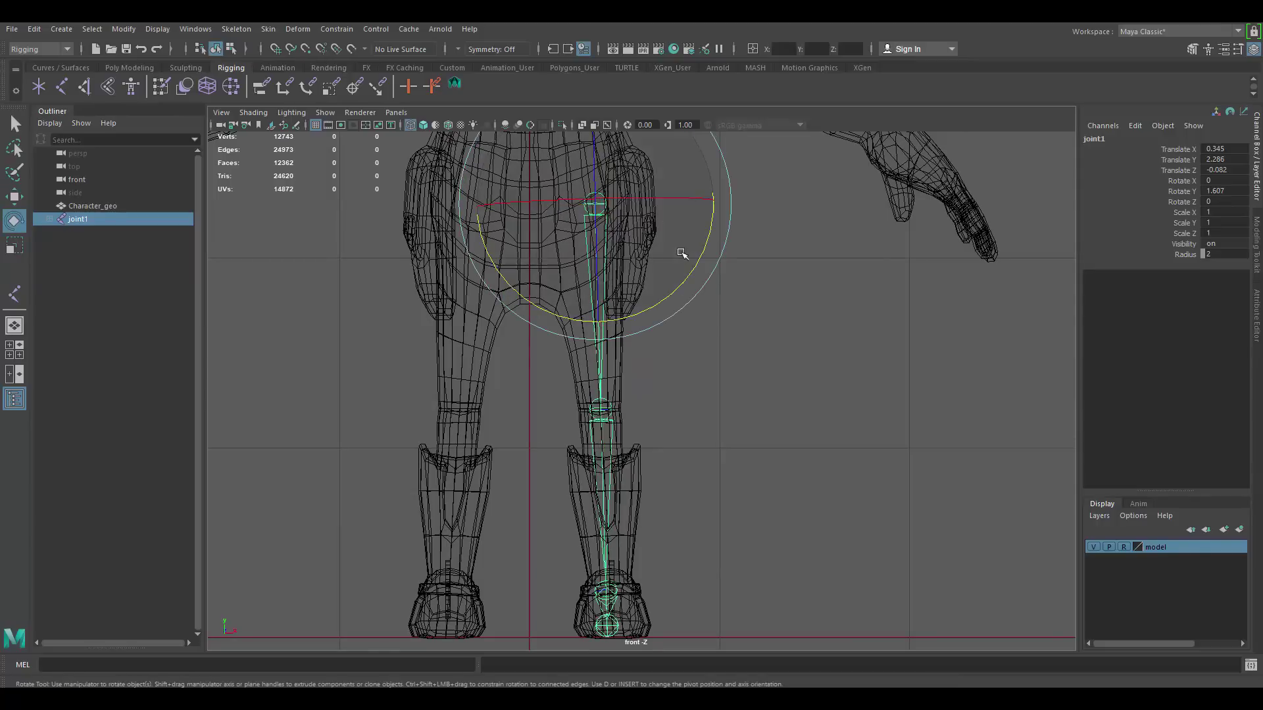
left_click_drag(696, 246, 704, 246)
key("w")
Select the hip joint and rename it L_LegTop_J.
scroll(678, 364, "down", 2)
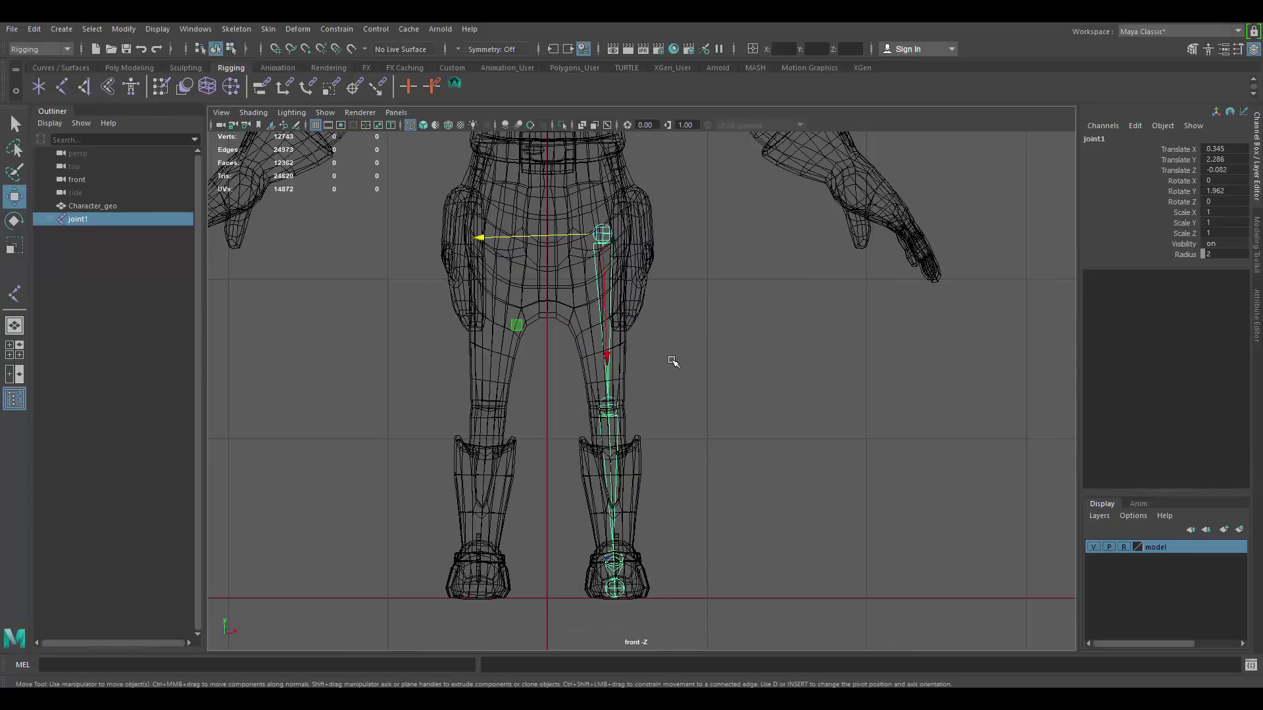
scroll(654, 338, "up", 4)
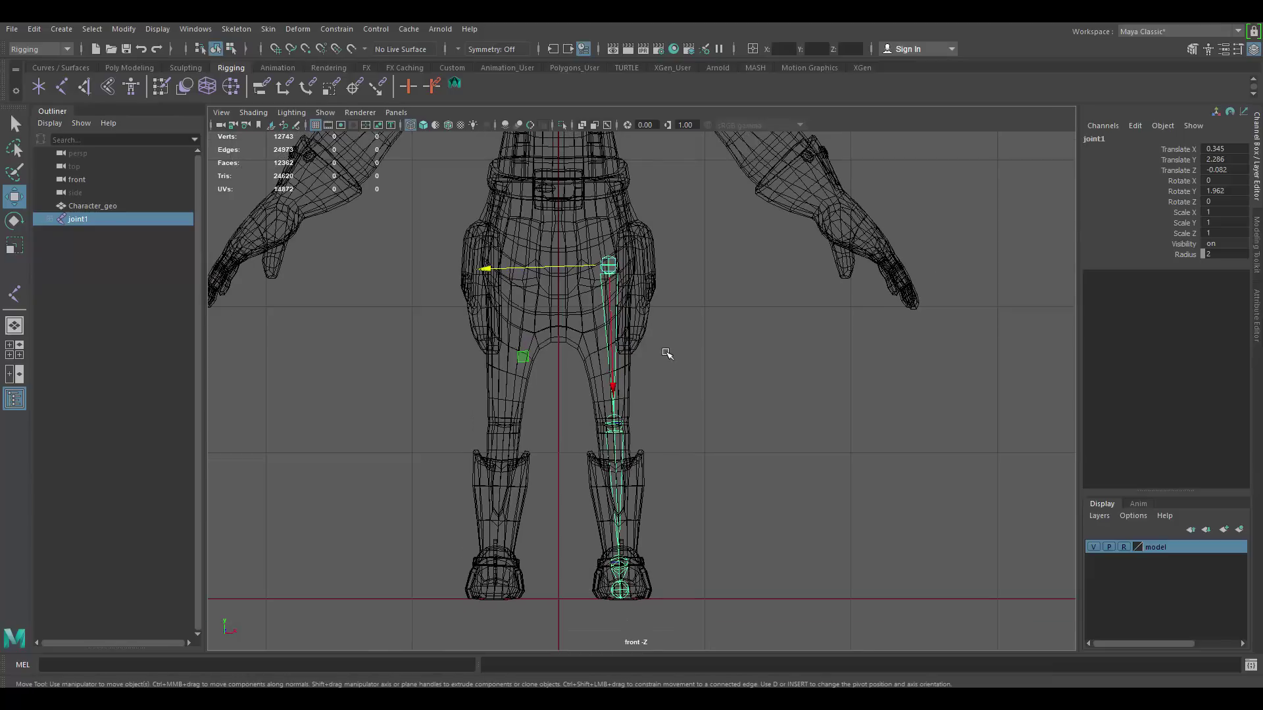
middle_click_drag(664, 353, 648, 360, "alt")
left_click(655, 354)
left_click(595, 269)
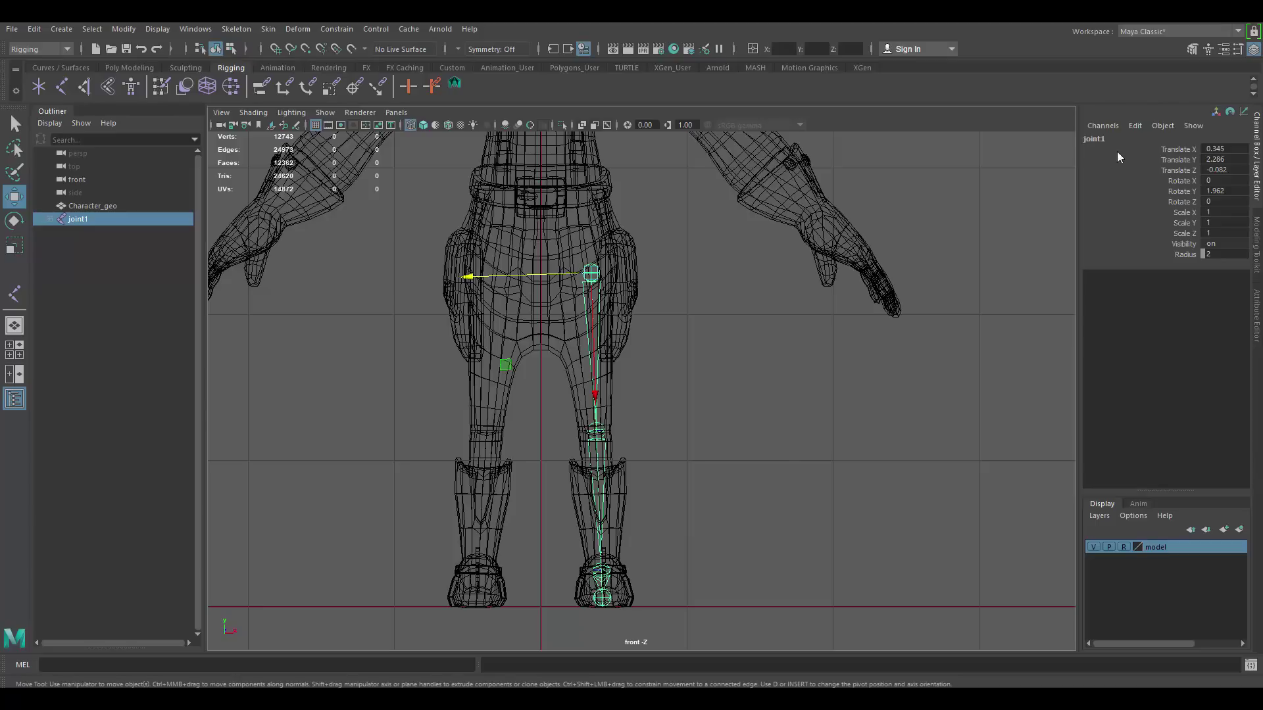
left_click(1102, 138)
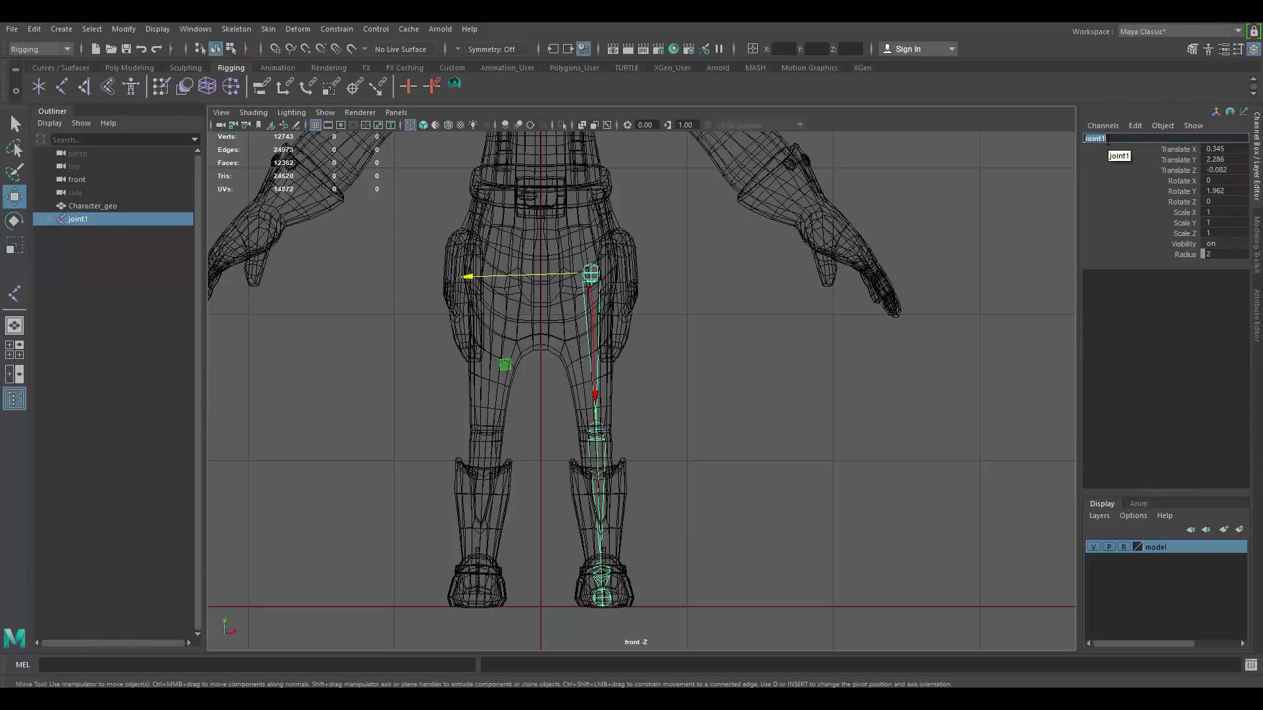
type("L_LegTop_J")
key("Return")
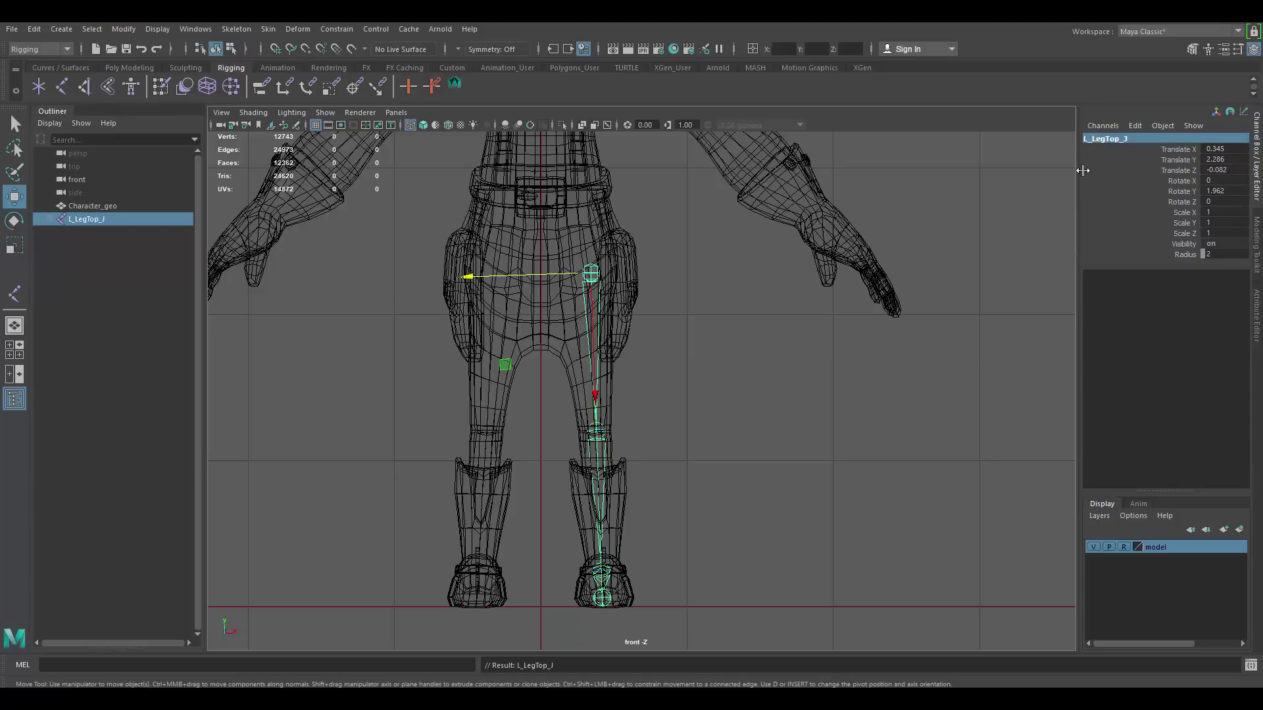
Rename the knee joint L_Knee_J, reusing the hip joint's name as the base.
left_click(598, 431)
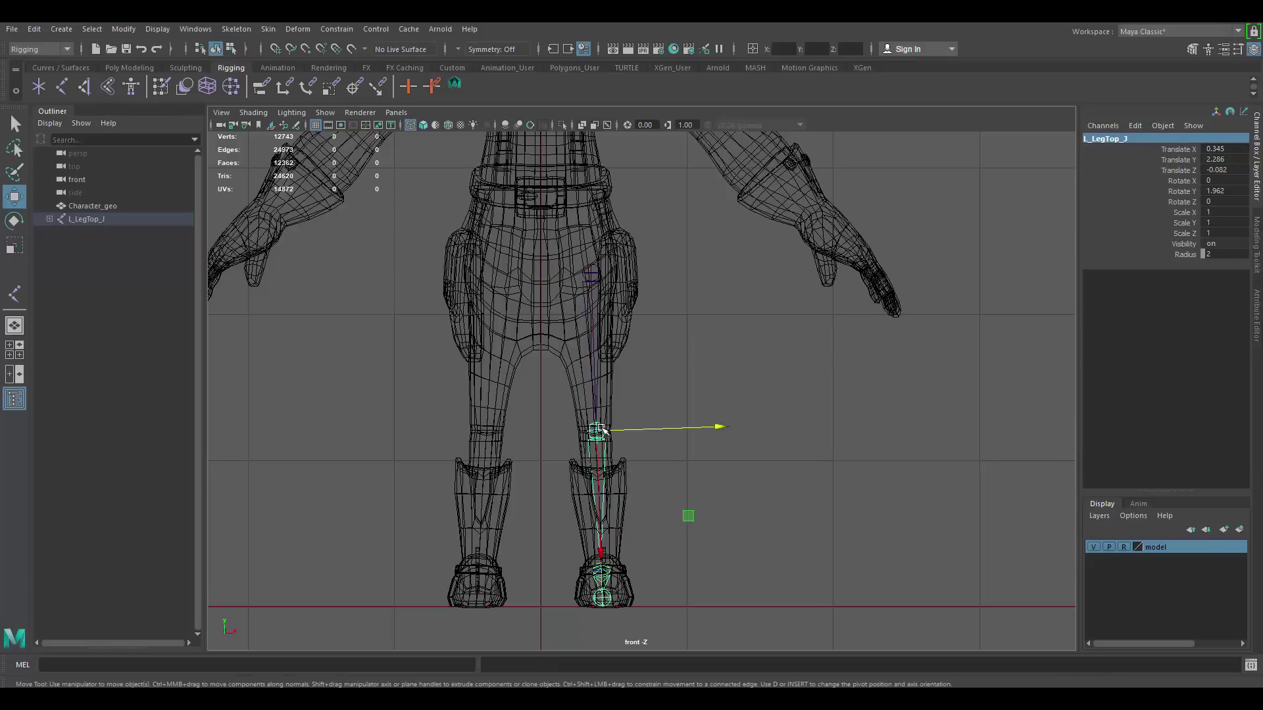
left_click(596, 269)
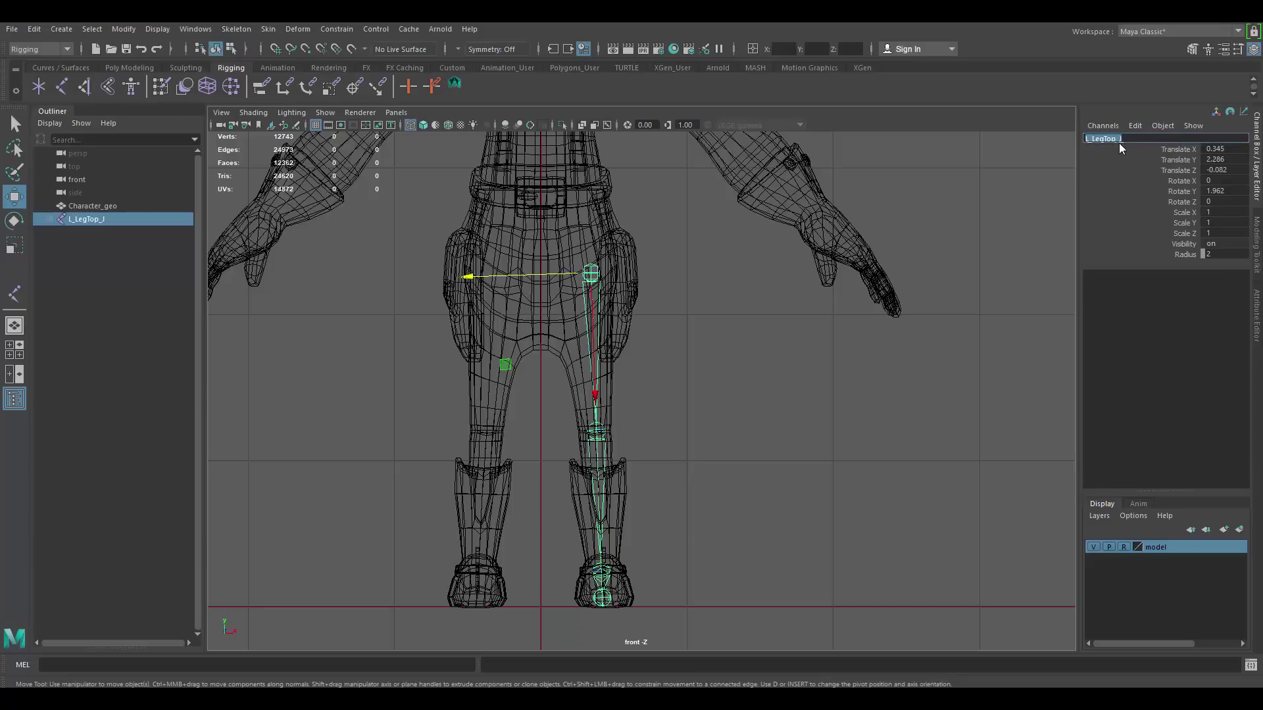
left_click(597, 432)
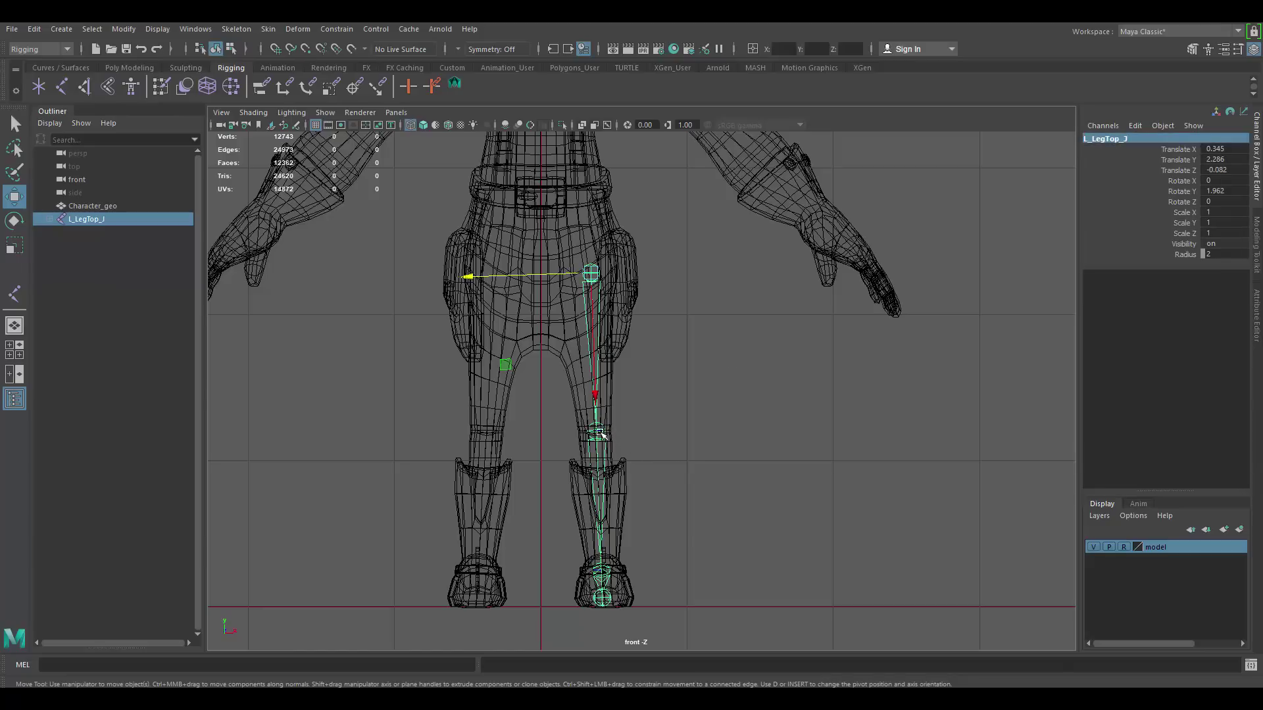
left_click(1110, 140)
type("L_LegTop_J")
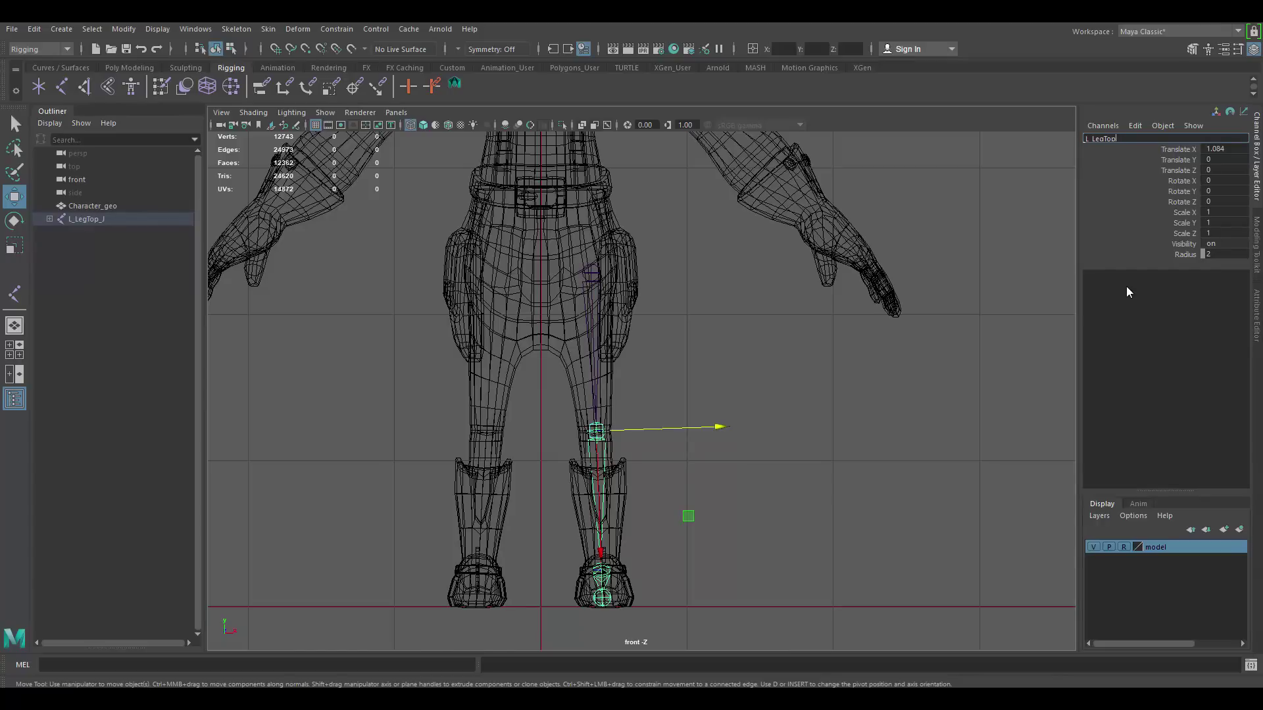
key("BackSpace")
key("BackSpace")
key("BackSpace")
key("BackSpace")
key("BackSpace")
key("BackSpace")
key("BackSpace")
key("BackSpace")
key("Return")
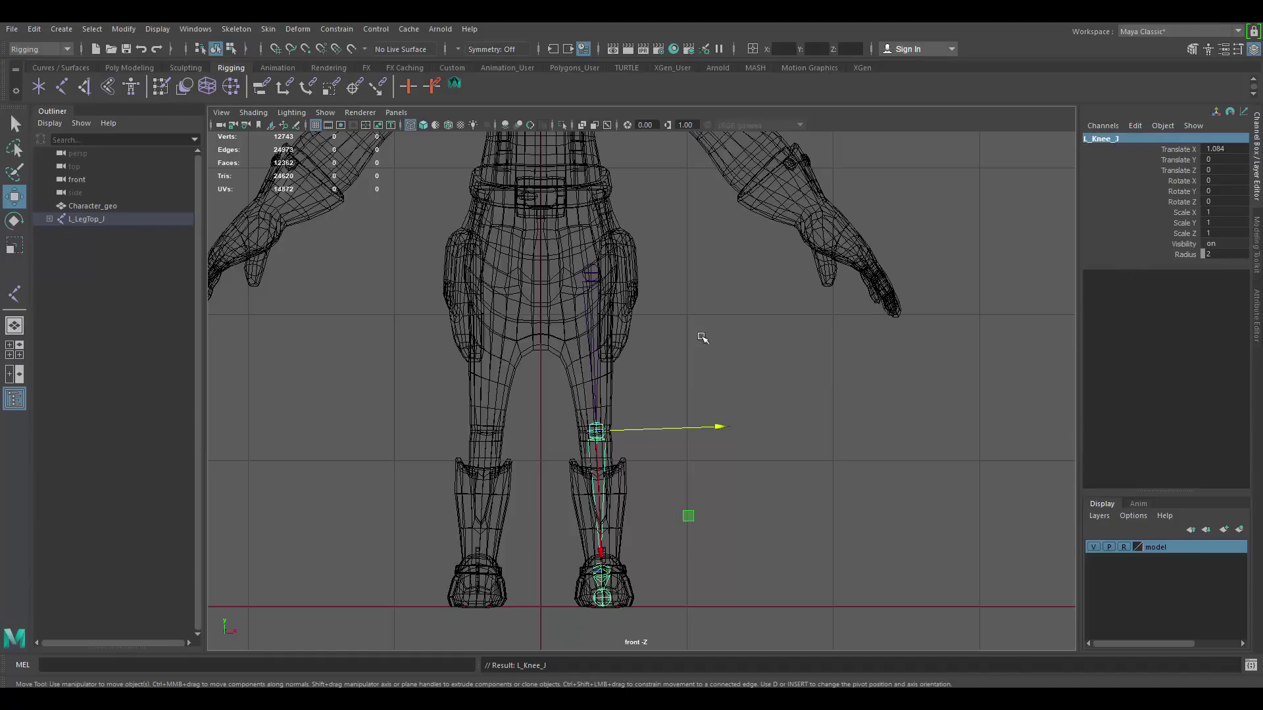
Select the ankle joint, show the four-view layout with the side view framed on the foot, and rename the joint L_Foot_J.
left_click(603, 564)
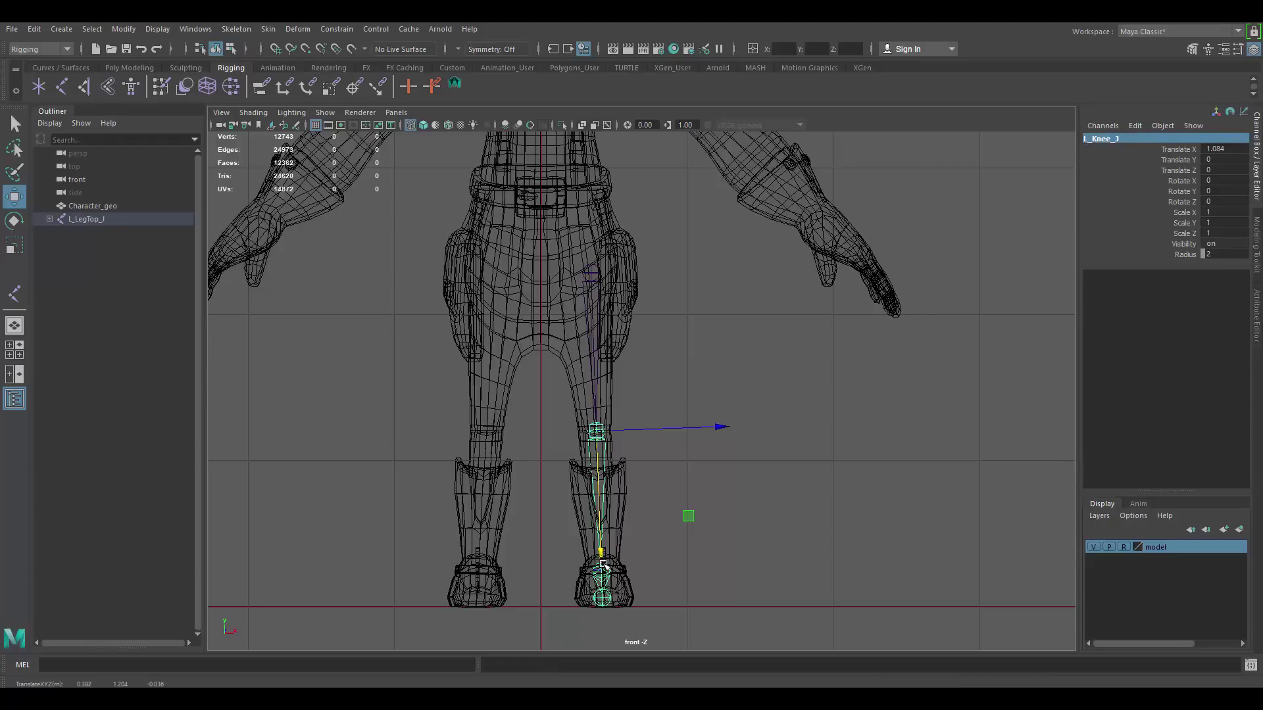
left_click(605, 566)
key("space")
middle_click_drag(848, 600, 844, 470, "alt")
scroll(843, 470, "up", 3)
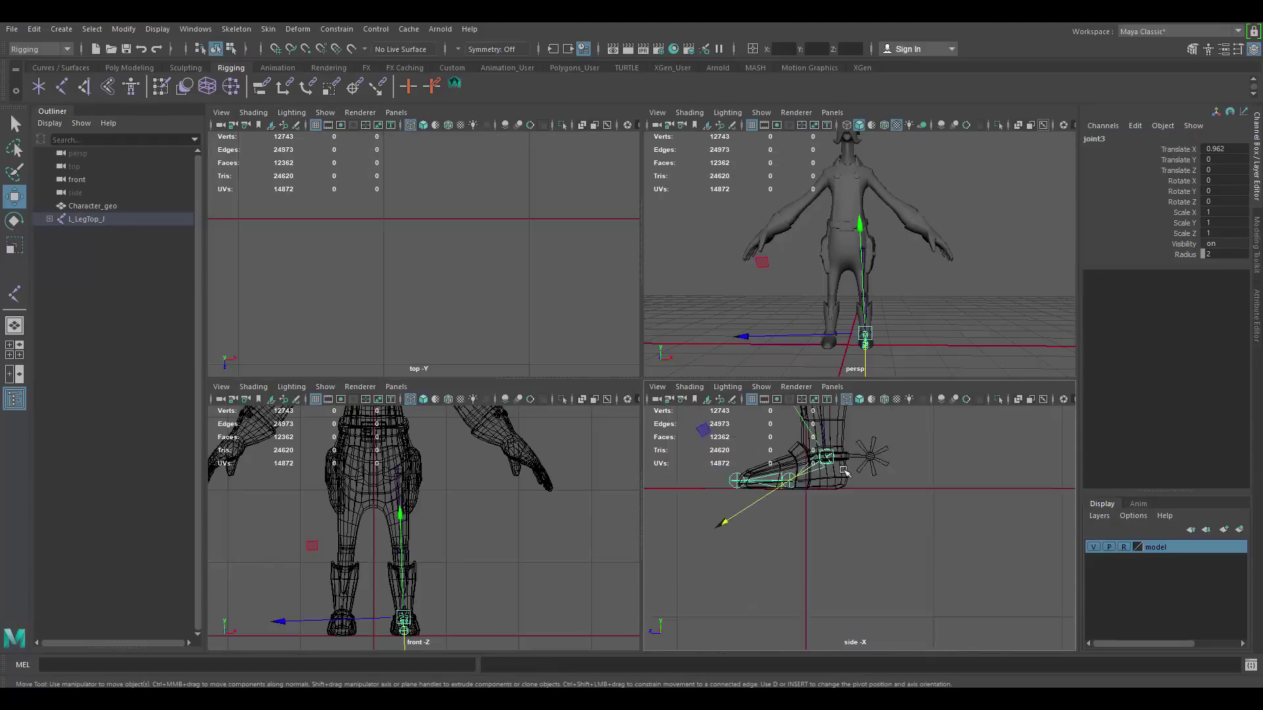
scroll(845, 471, "up", 5)
left_click(1095, 139)
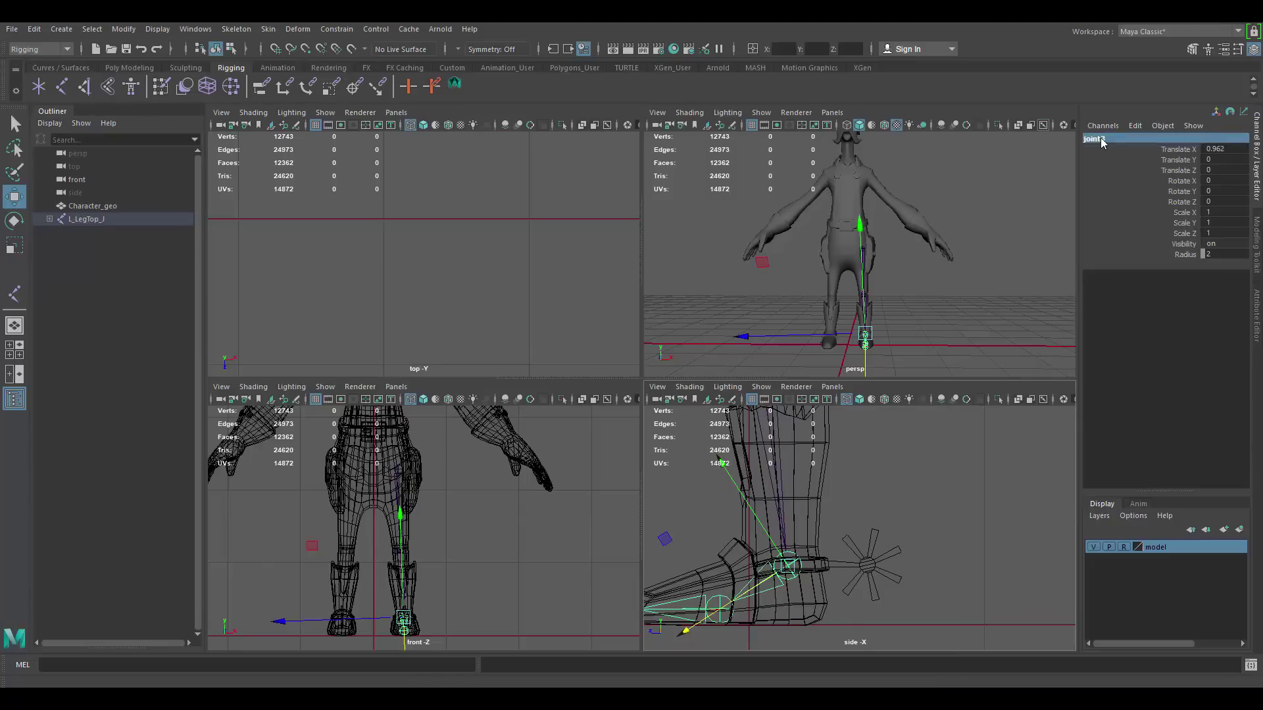
left_click(1095, 139)
type("L_Foot_J")
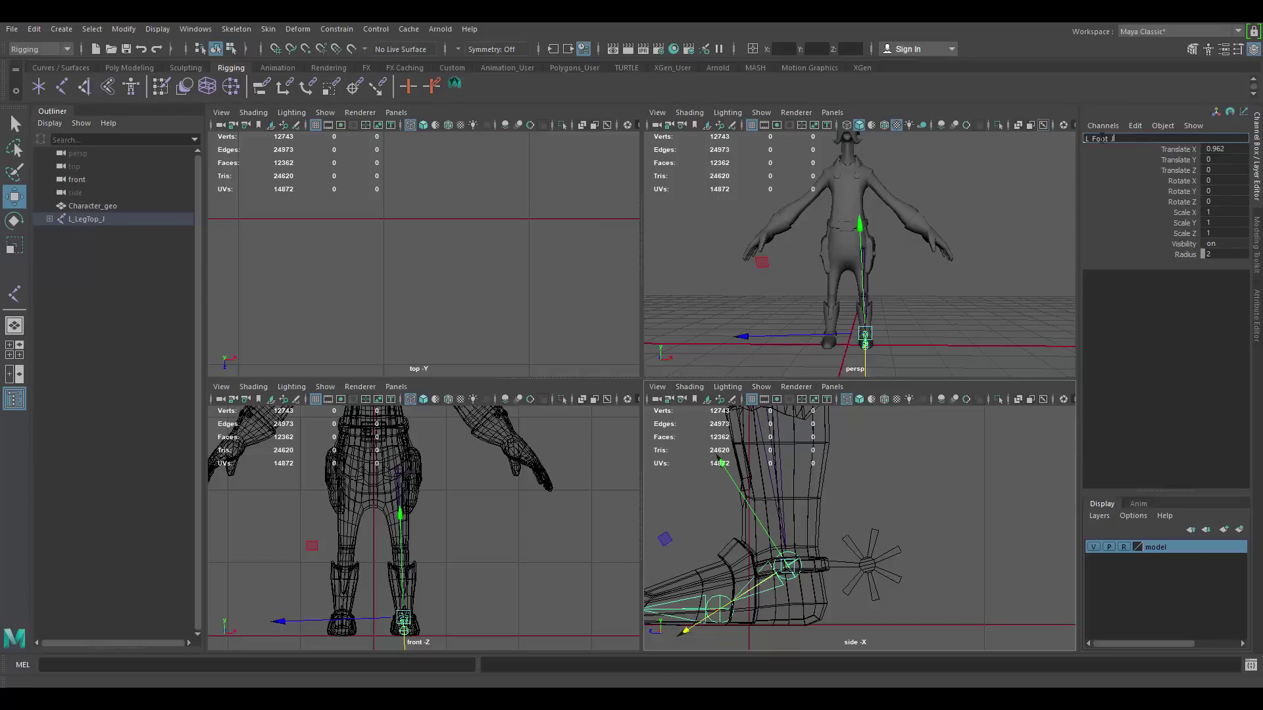
key("Return")
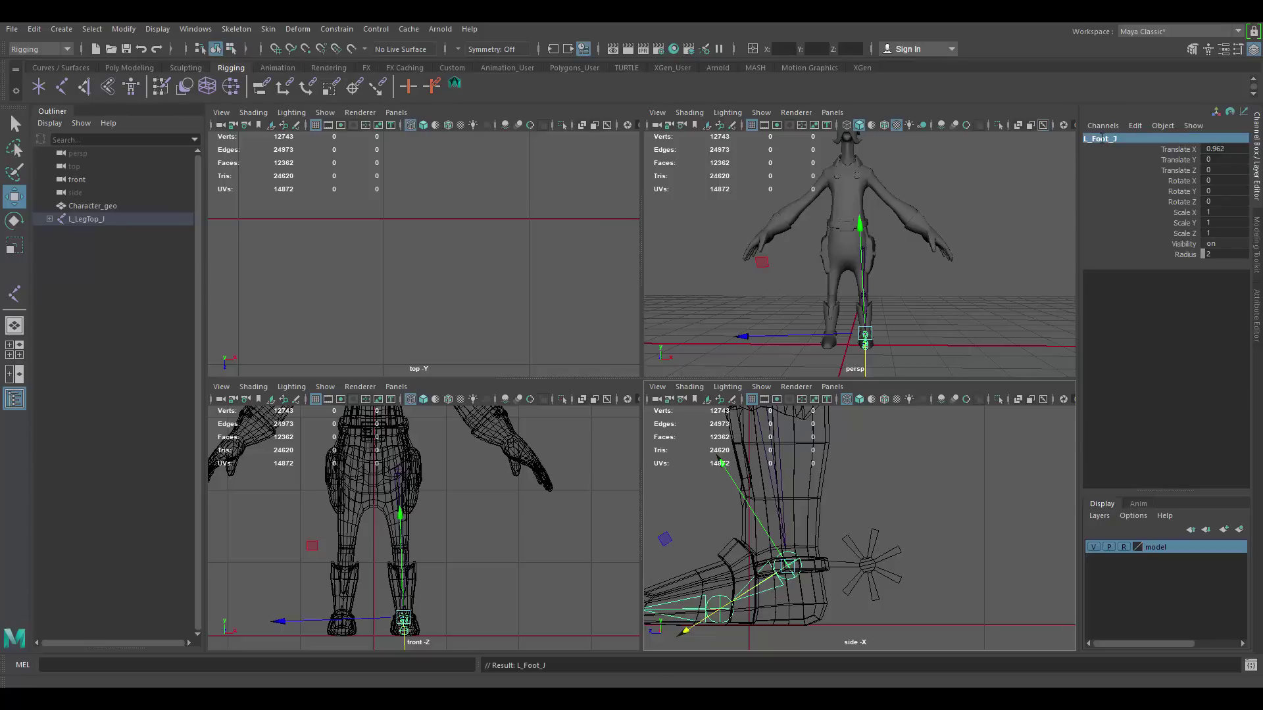
Rename the joint at the ball of the foot L_Toe_J.
middle_click_drag(776, 550, 869, 507, "alt")
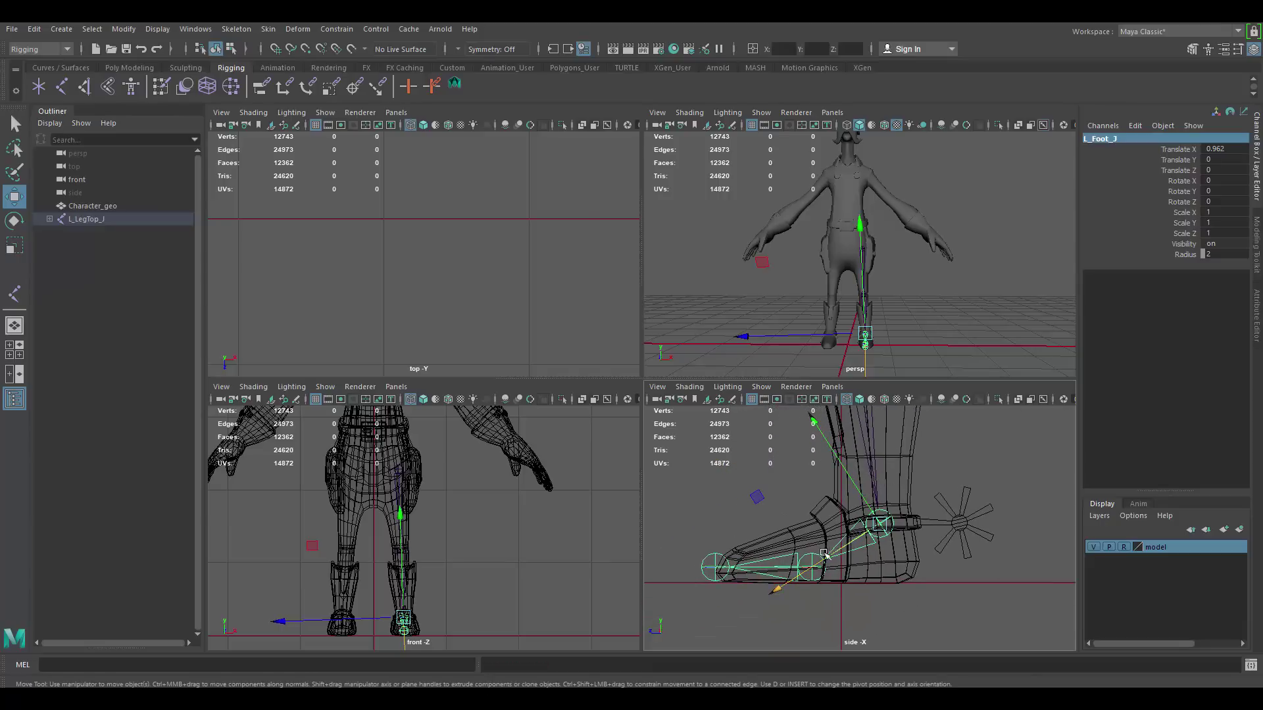
left_click(815, 553)
double_click(1110, 137)
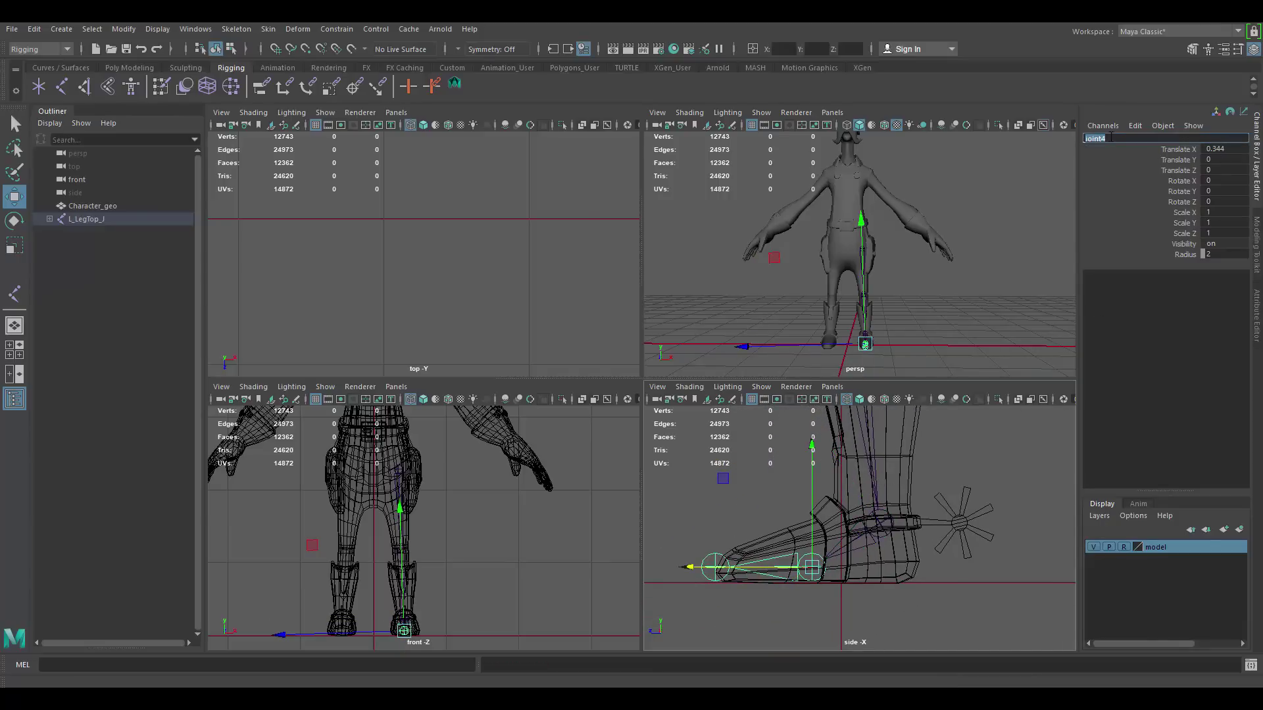
type("L_Toe_J")
key("Return")
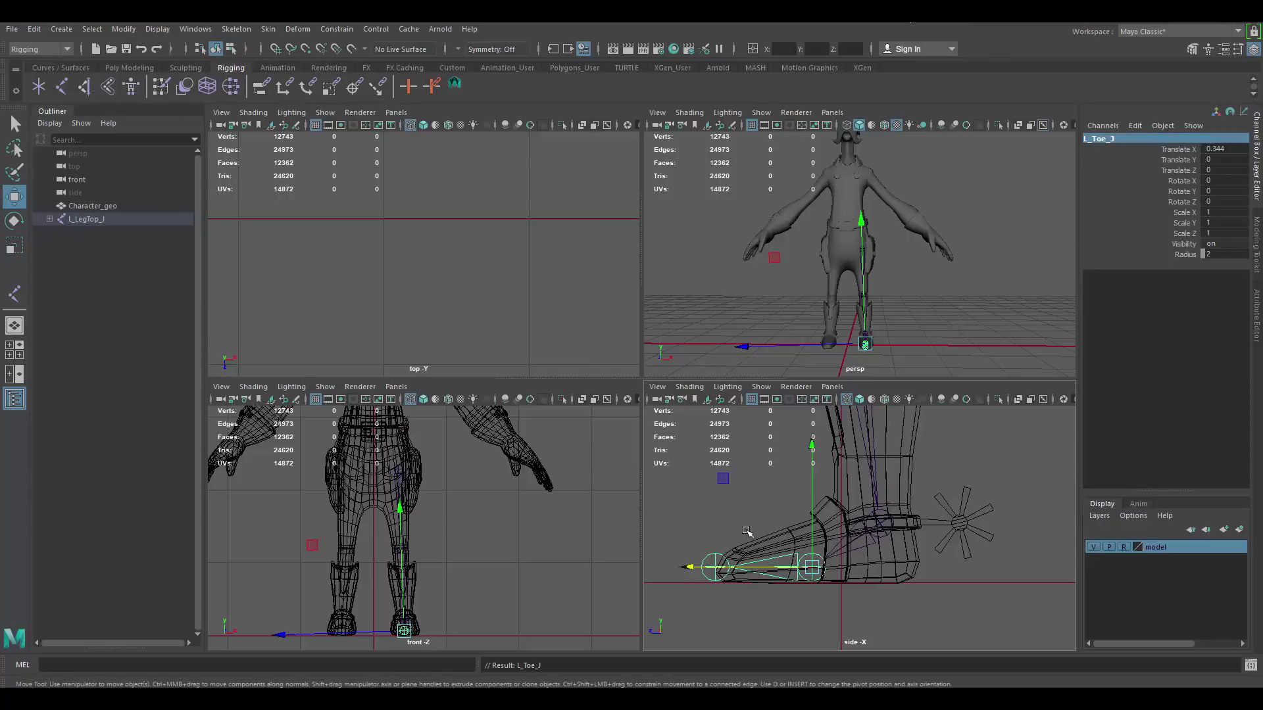
Rename the joint at the tip of the toe L_ToeTip_J.
left_click(715, 567)
left_click(1113, 137)
type("L")
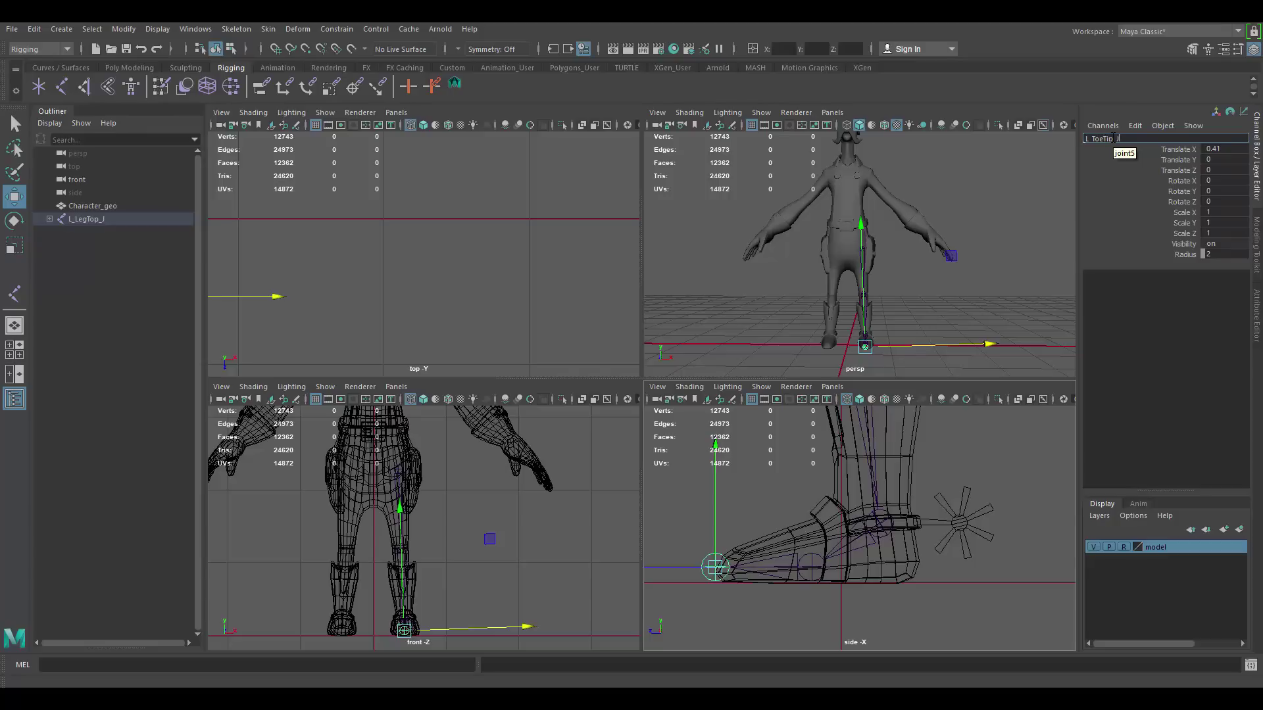
key("Return")
Enlarge the perspective view, deselect the joints and examine the finished leg joint chain against the character.
middle_click_drag(944, 294, 944, 310, "alt")
key("space")
left_click_drag(781, 385, 773, 409, "alt")
middle_click_drag(774, 408, 728, 359, "alt")
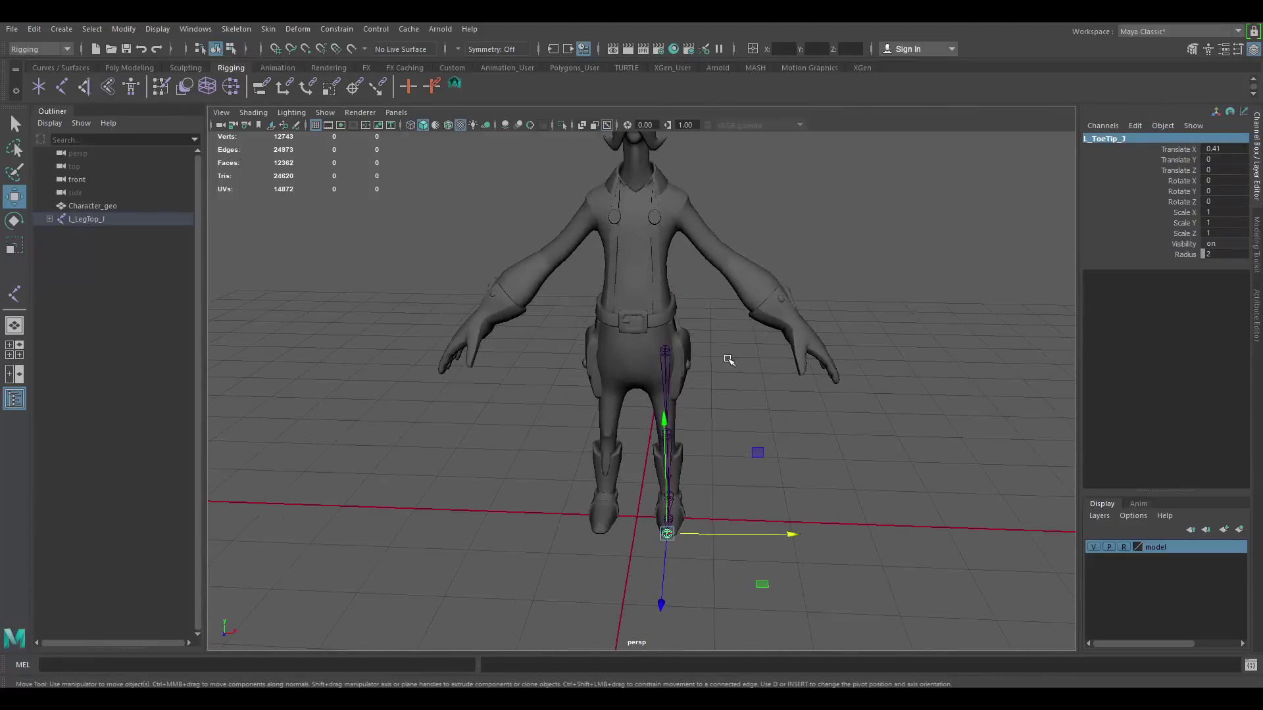
scroll(728, 359, "up", 5)
left_click(693, 303)
left_click_drag(709, 306, 741, 355, "alt")
left_click(761, 349)
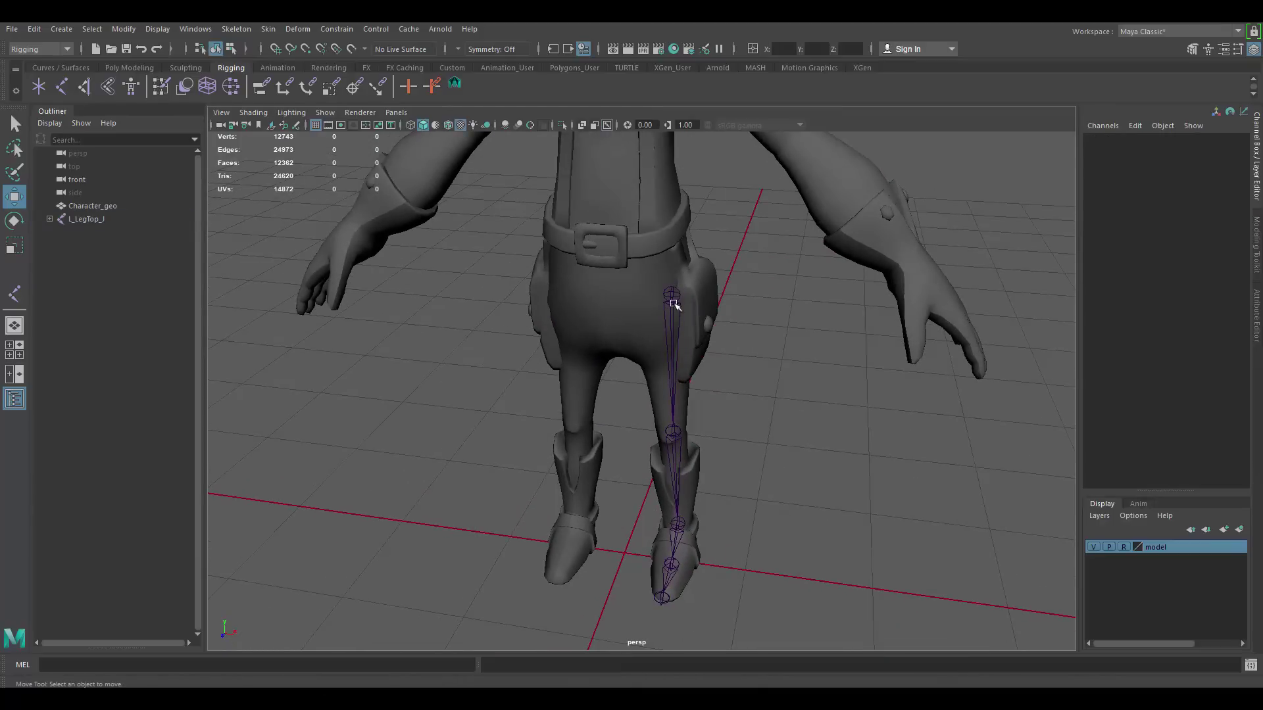
Switch X-Ray Joints shading off and back on in the perspective view.
left_click(292, 113)
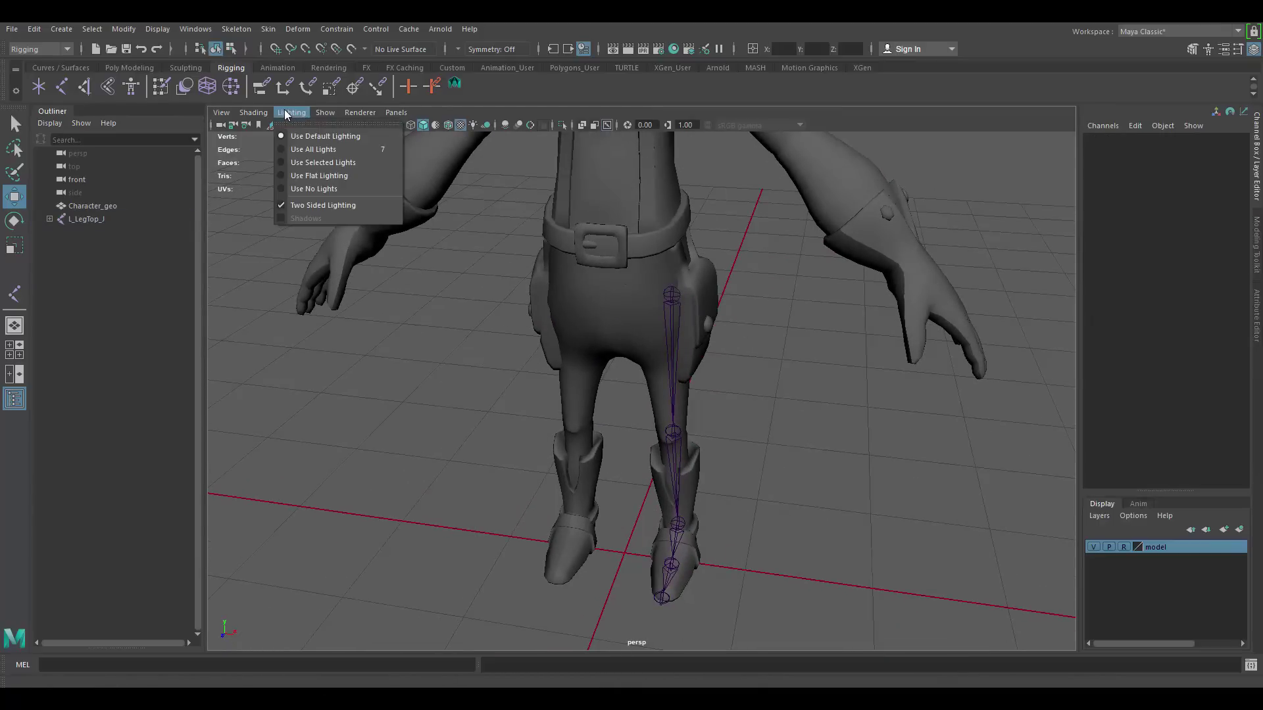
mouse_move(265, 114)
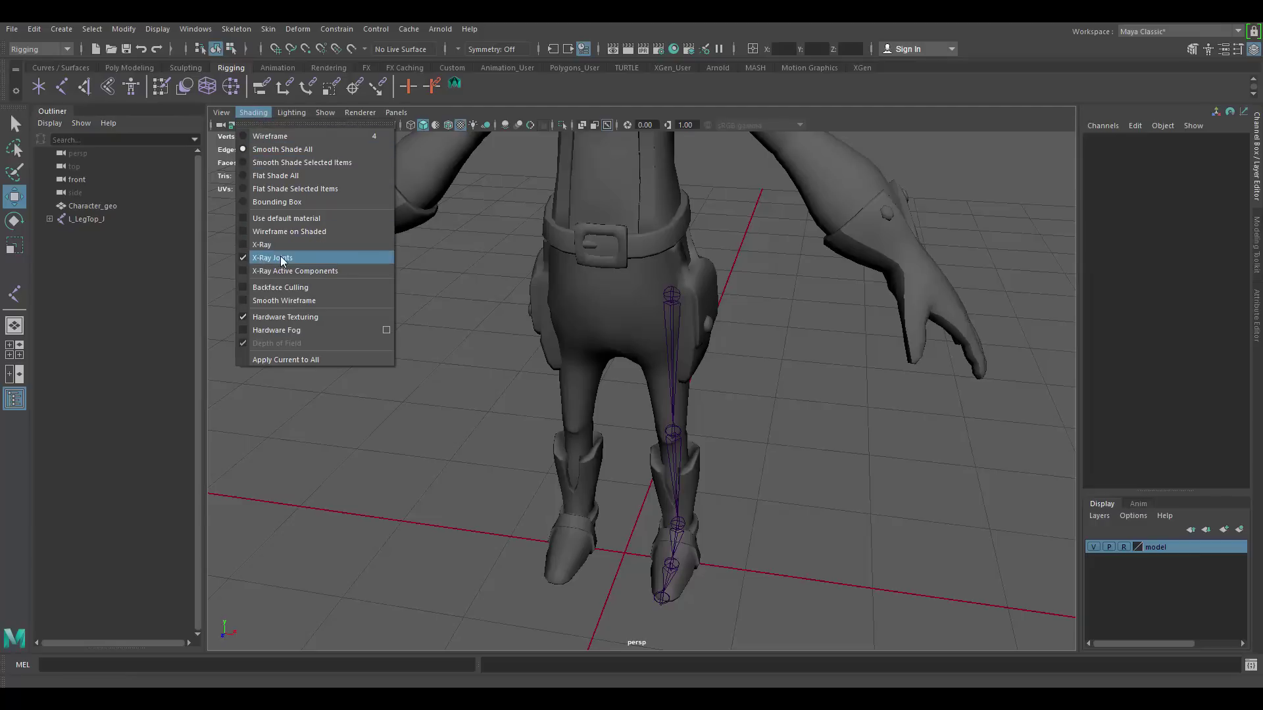
left_click(242, 257)
left_click(292, 112)
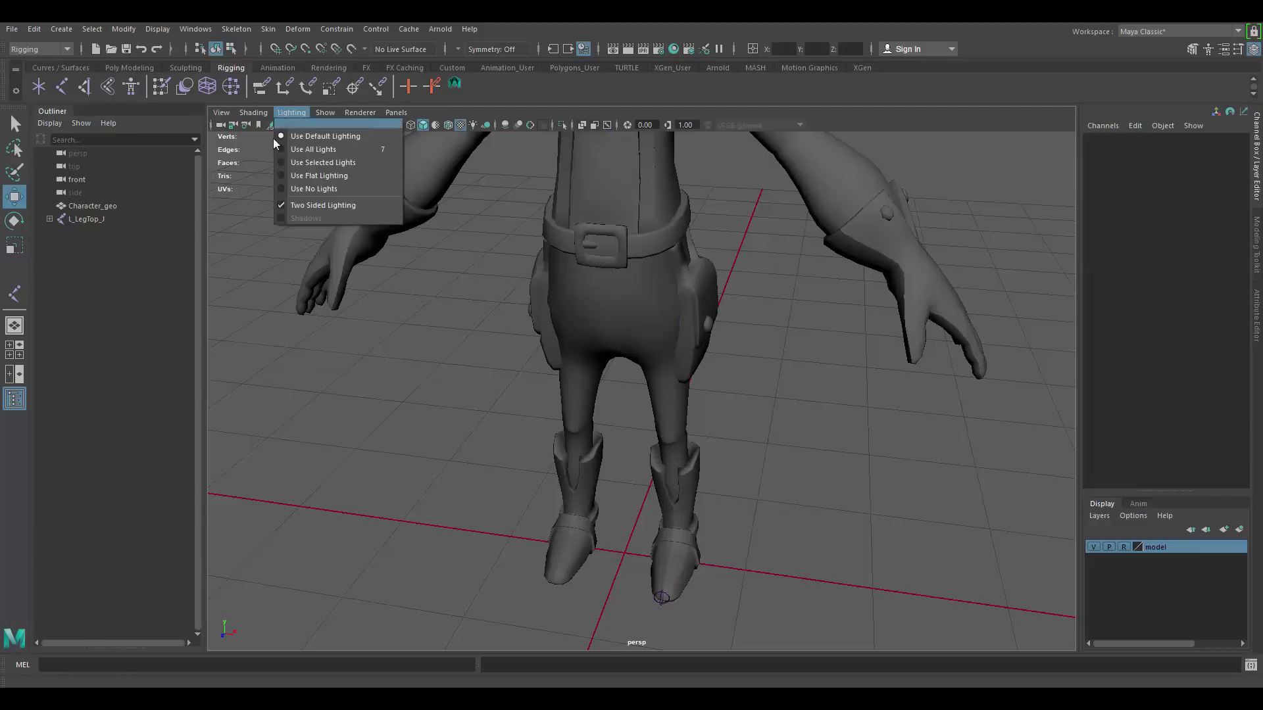
left_click(255, 112)
left_click(242, 258)
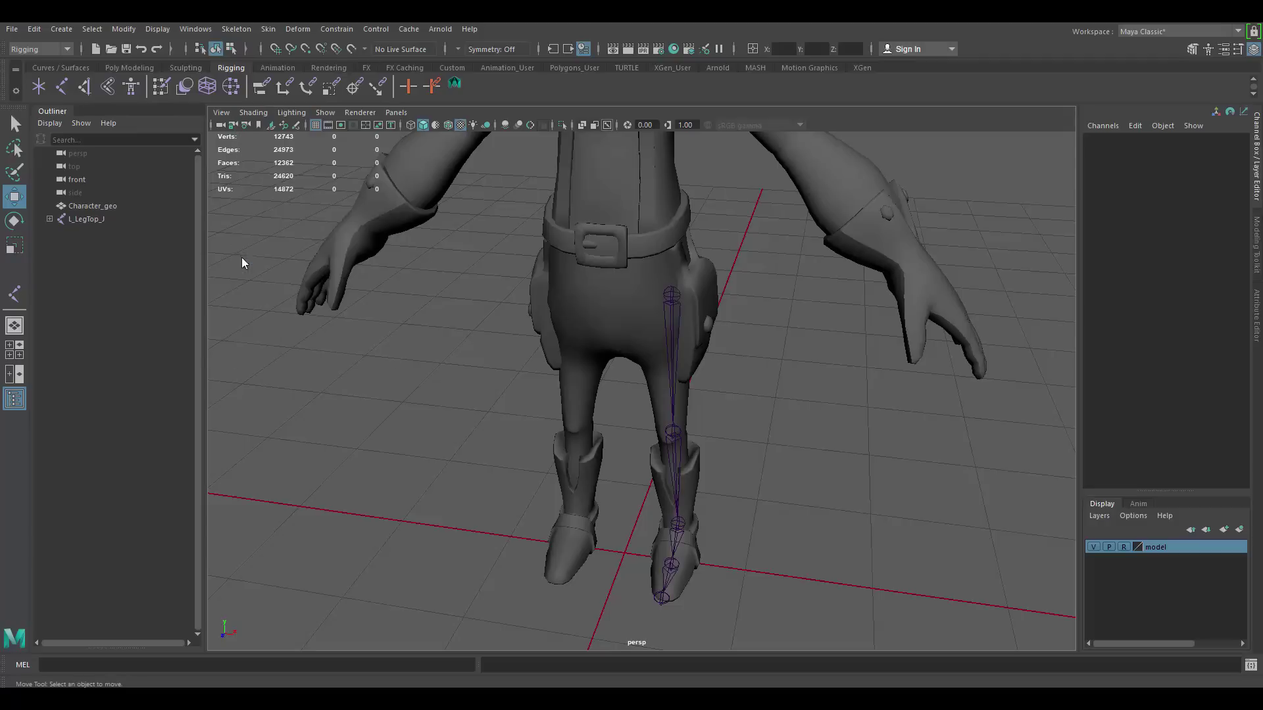
Select the left leg's top joint and inspect the whole chain inside the leg from the front.
scroll(699, 358, "up", 5)
scroll(776, 375, "down", 5)
left_click_drag(667, 296, 692, 292, "alt")
left_click(707, 276)
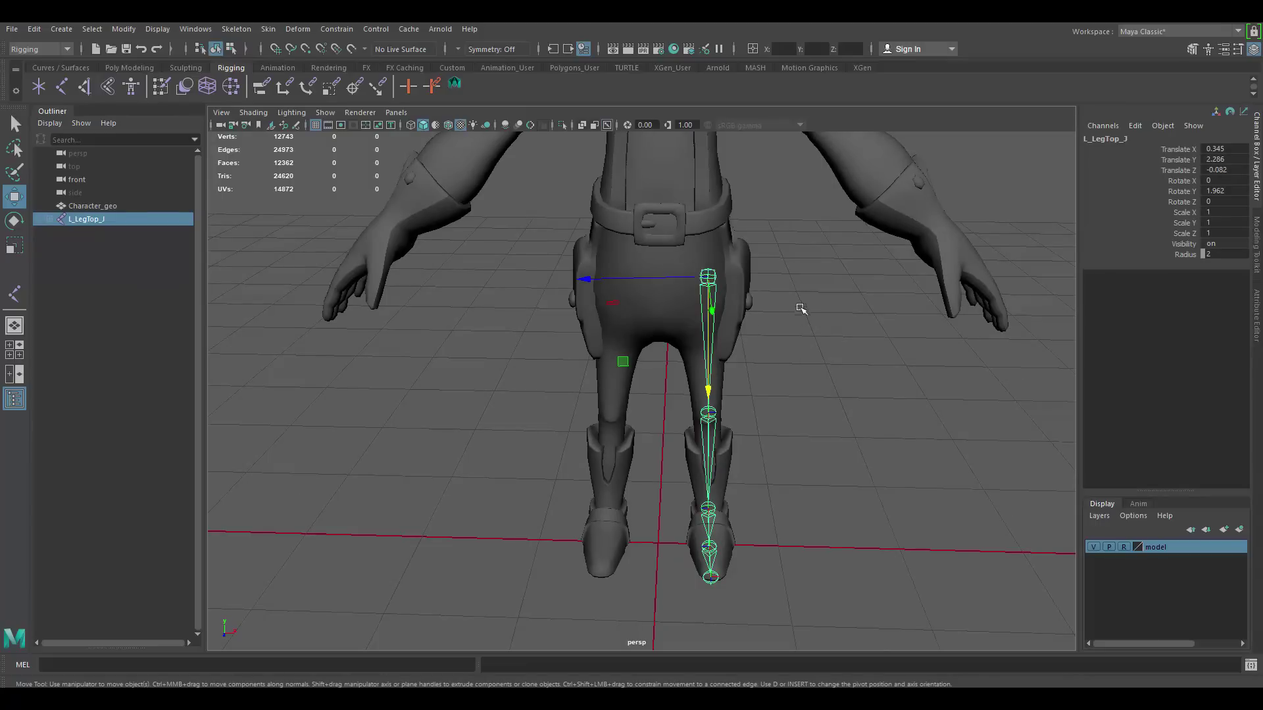
left_click_drag(798, 310, 735, 330, "alt")
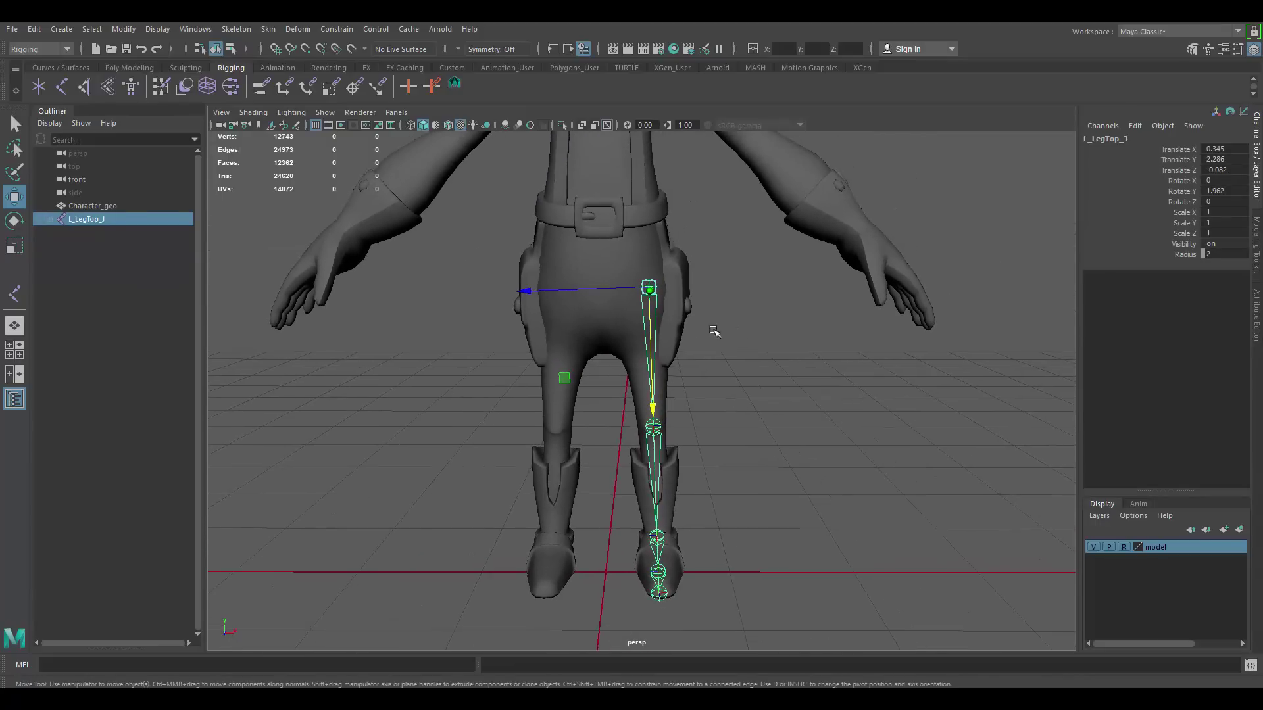
middle_click_drag(707, 342, 716, 316, "alt")
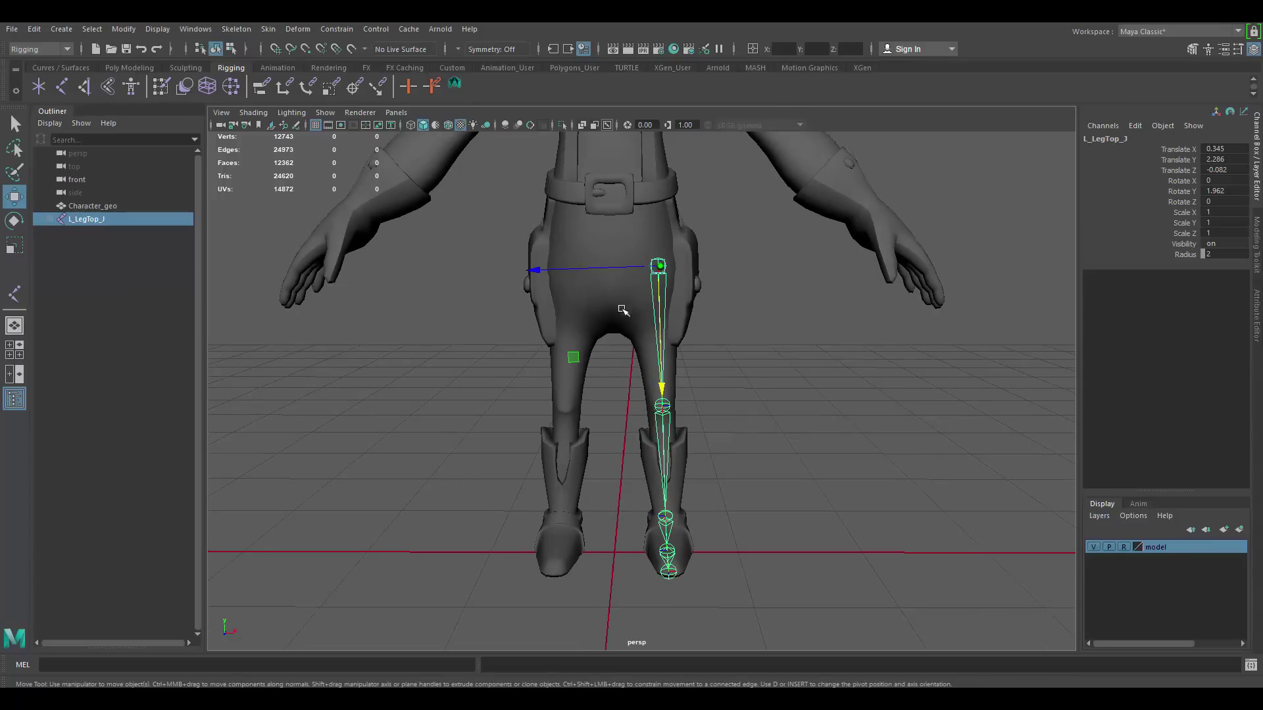
Create a single joint on the centre line of the pelvis in the front view, slightly above the left leg's top joint.
key("space")
key("space")
middle_click_drag(676, 261, 685, 359, "alt")
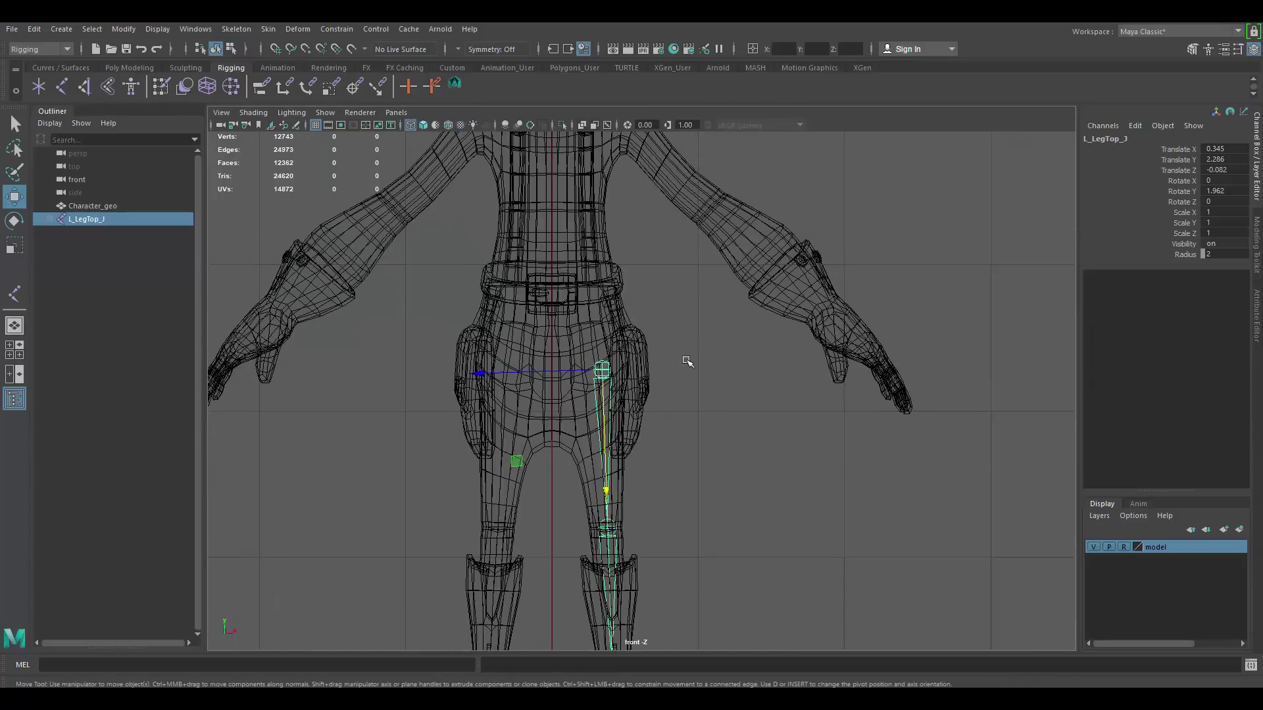
scroll(685, 358, "up", 4)
left_click(685, 358)
middle_click_drag(532, 315, 573, 332, "alt")
scroll(571, 333, "up", 1)
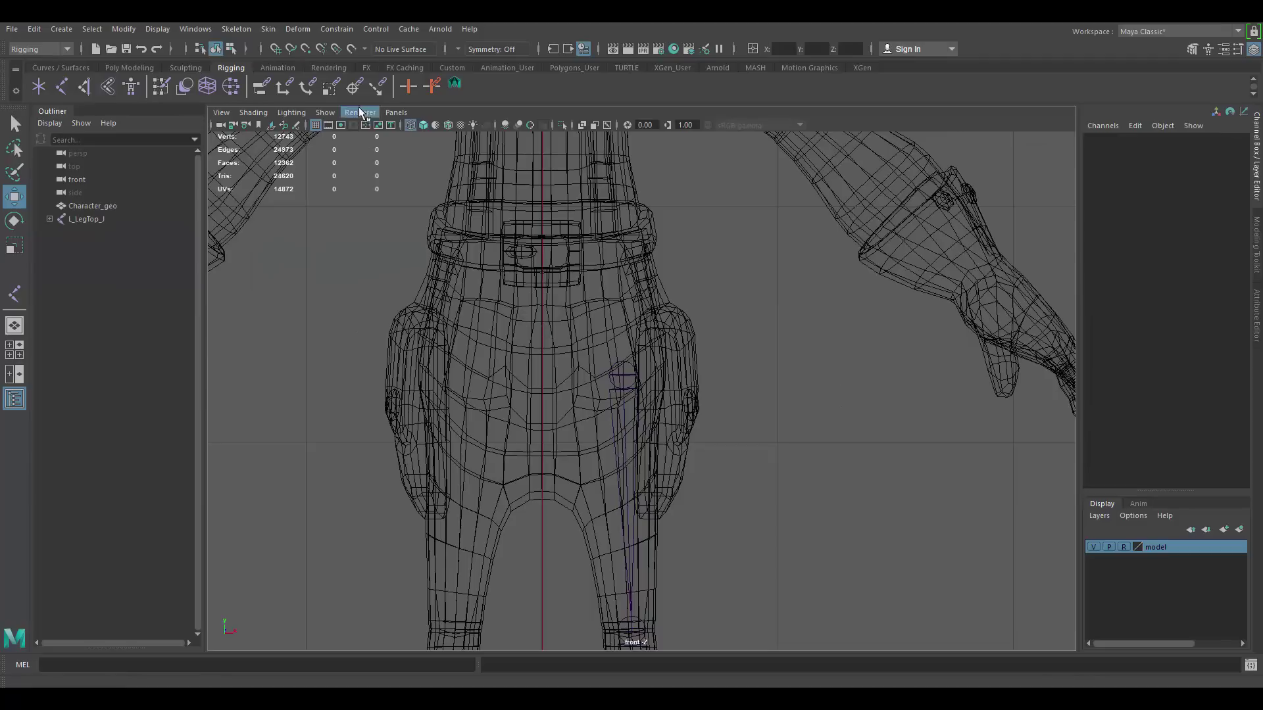
left_click(231, 29)
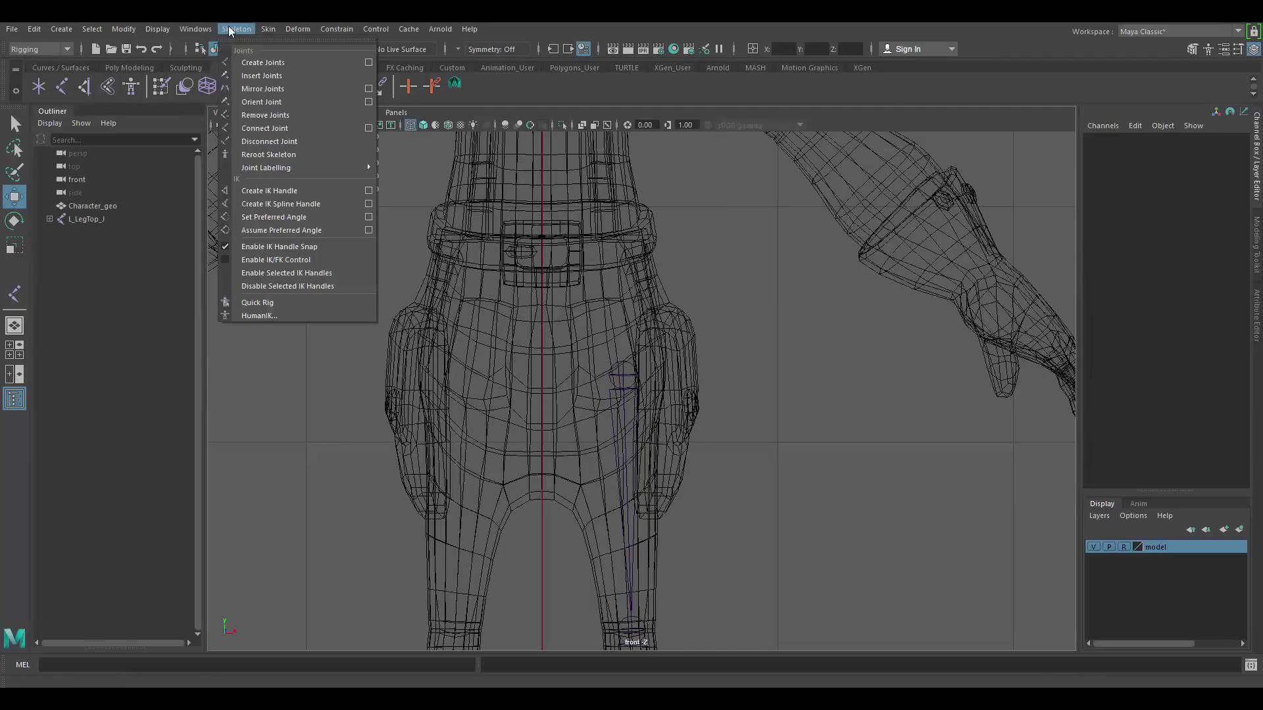
left_click(274, 62)
left_click_drag(536, 351, 541, 332)
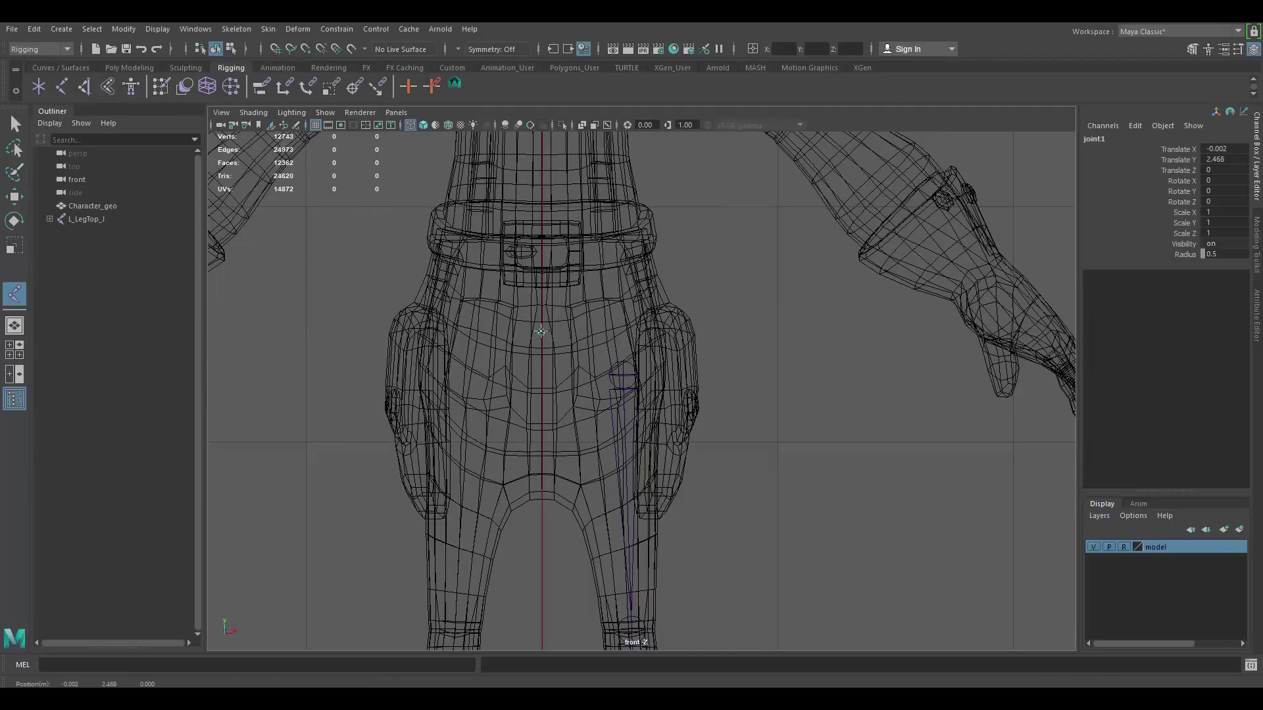
key("Return")
key("w")
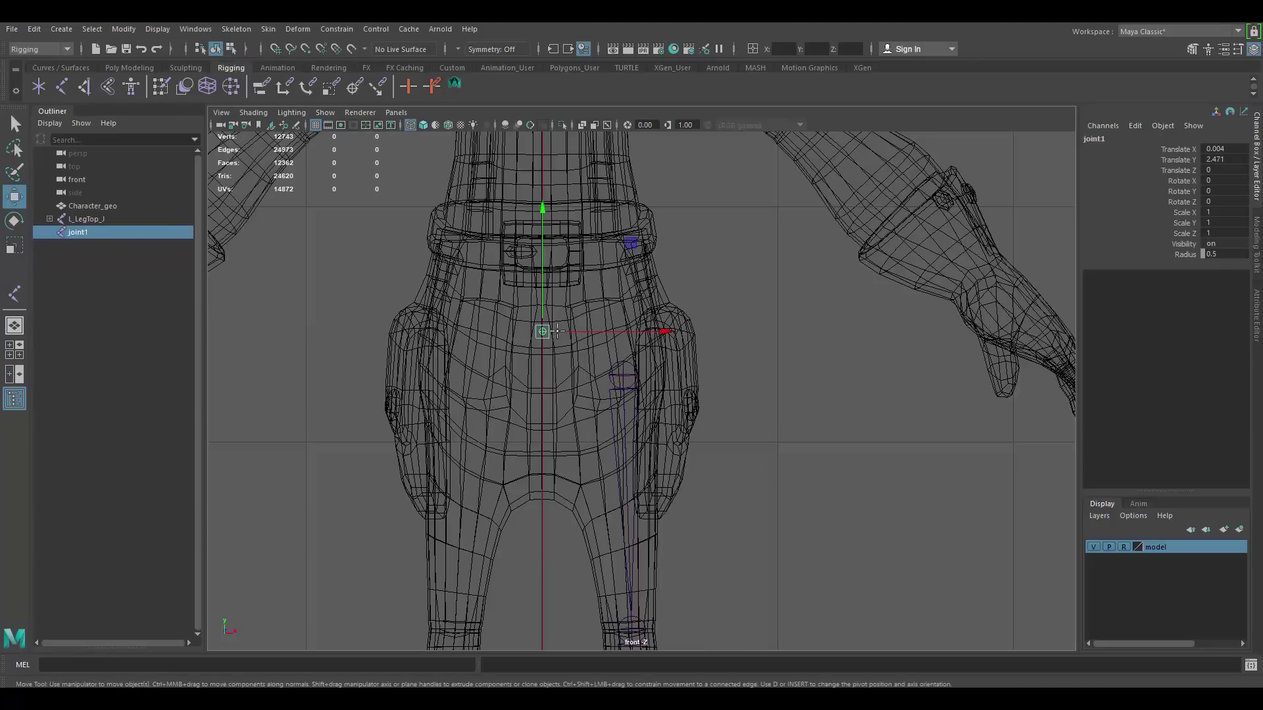
Set the new pelvis joint's Translate X to 0 and lower it to a Translate Y of about 2.442.
scroll(696, 358, "up", 3)
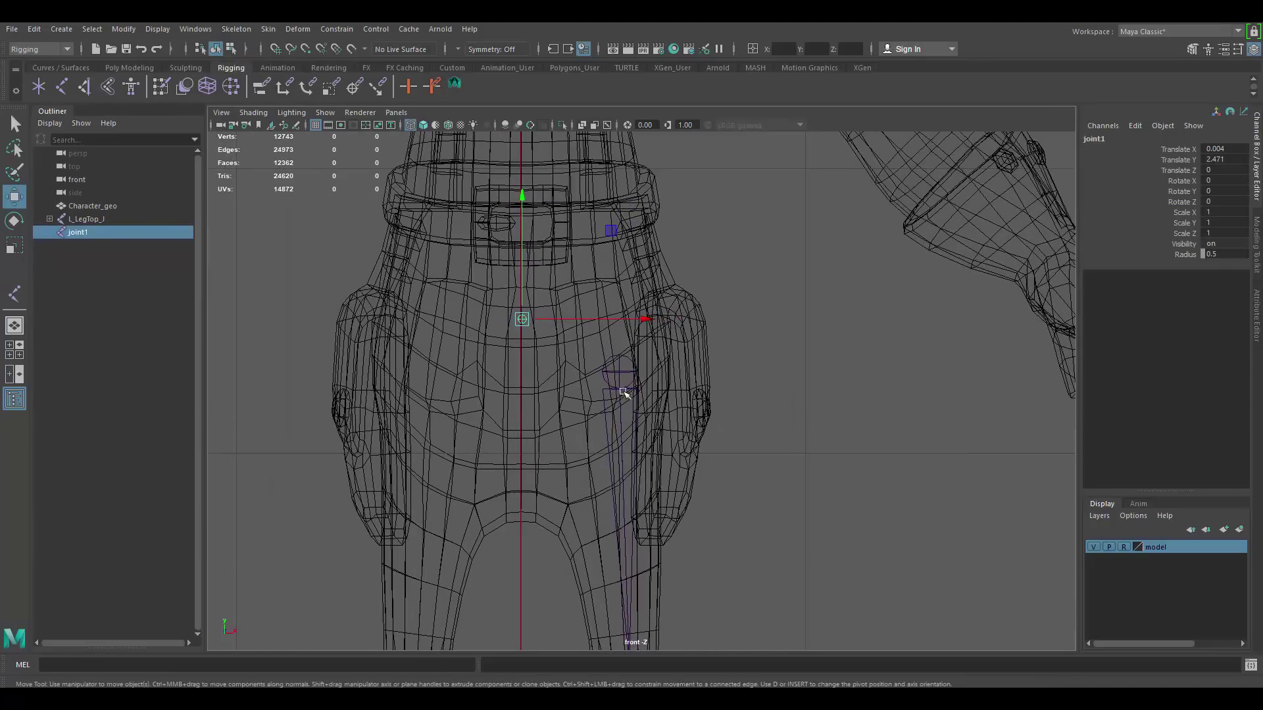
scroll(611, 393, "up", 1)
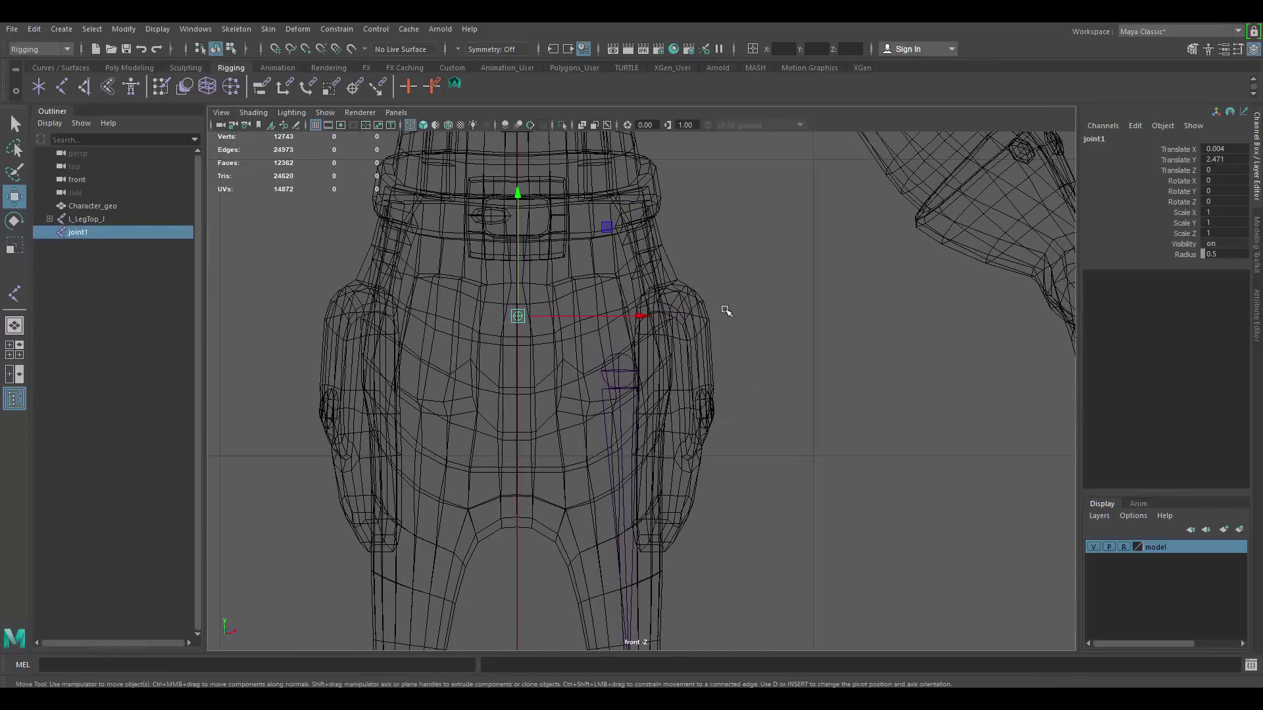
double_click(1234, 149)
type("0")
key("Return")
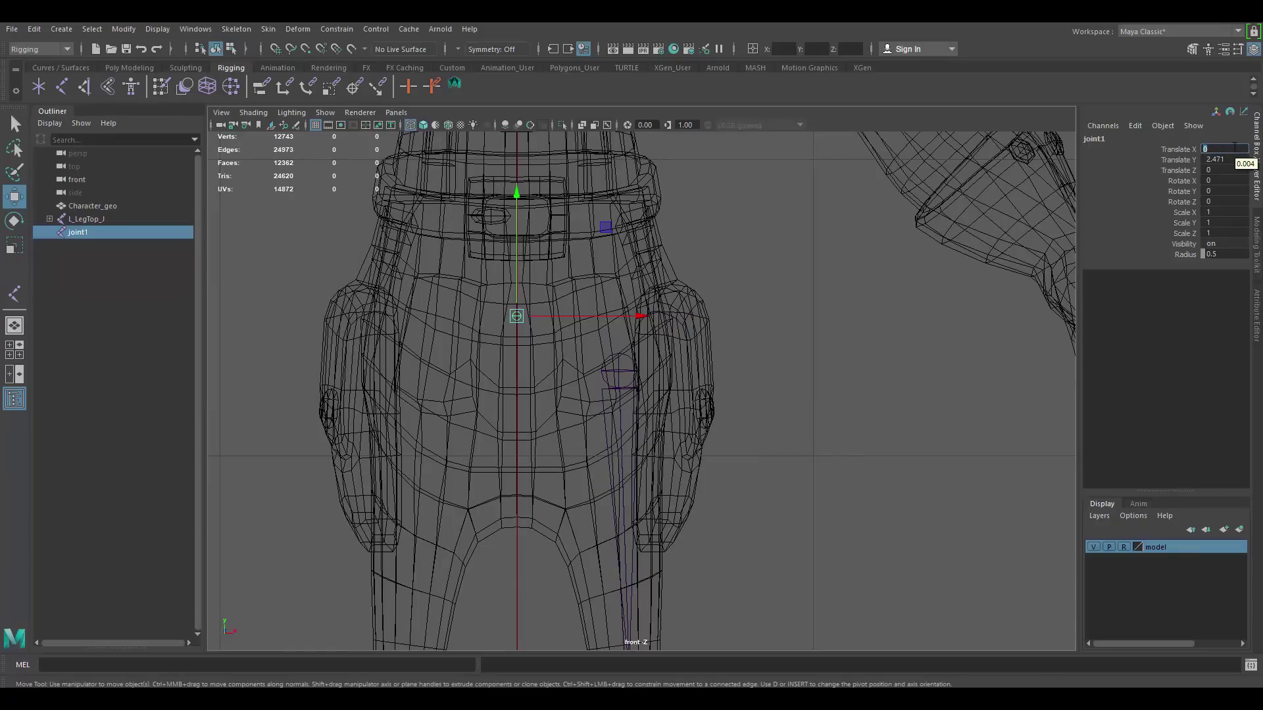
scroll(460, 289, "up", 2)
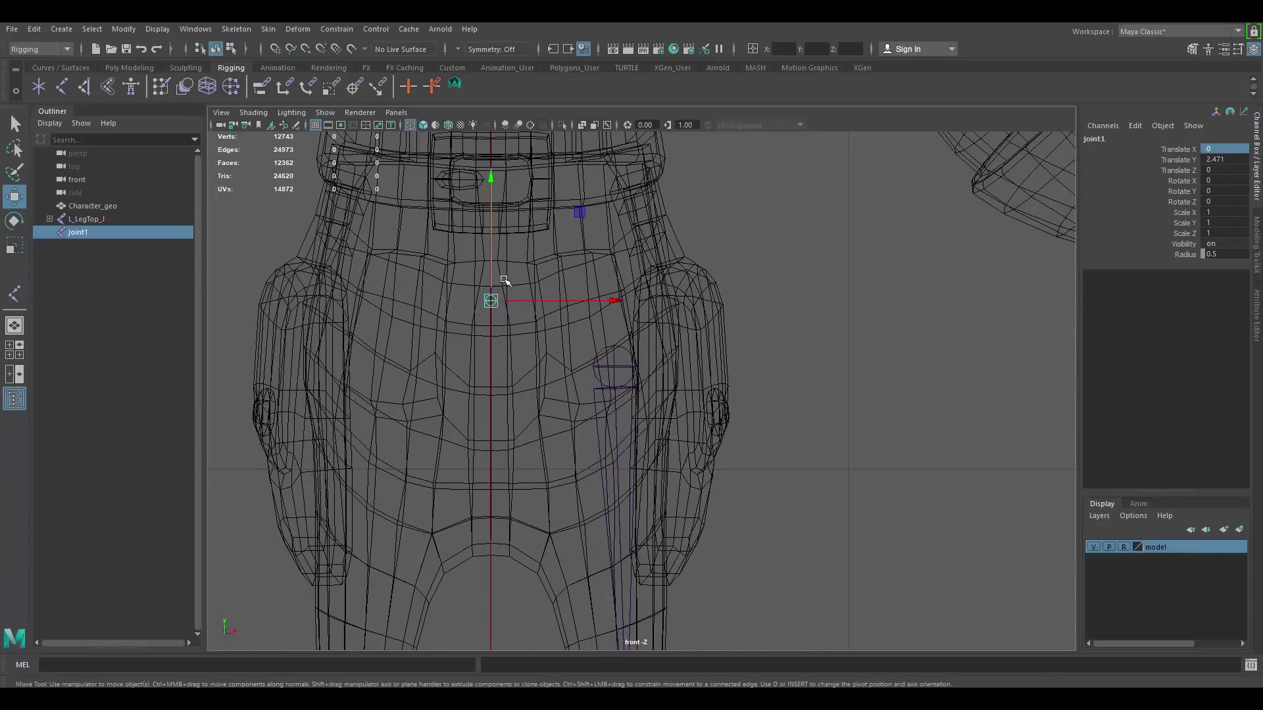
left_click_drag(492, 259, 493, 269)
Rename the centred pelvis joint Hip_J.
middle_click_drag(669, 402, 676, 369, "alt")
middle_click_drag(716, 248, 741, 274, "alt")
scroll(740, 273, "up", 1)
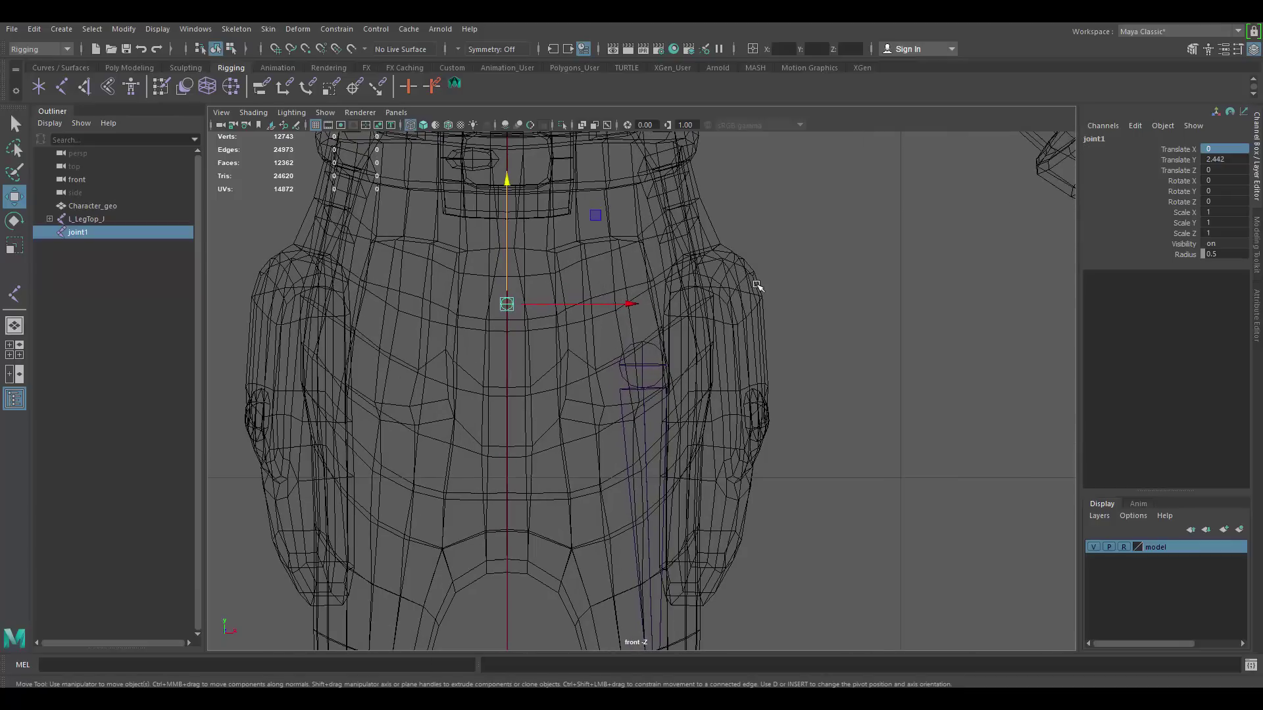
double_click(1094, 139)
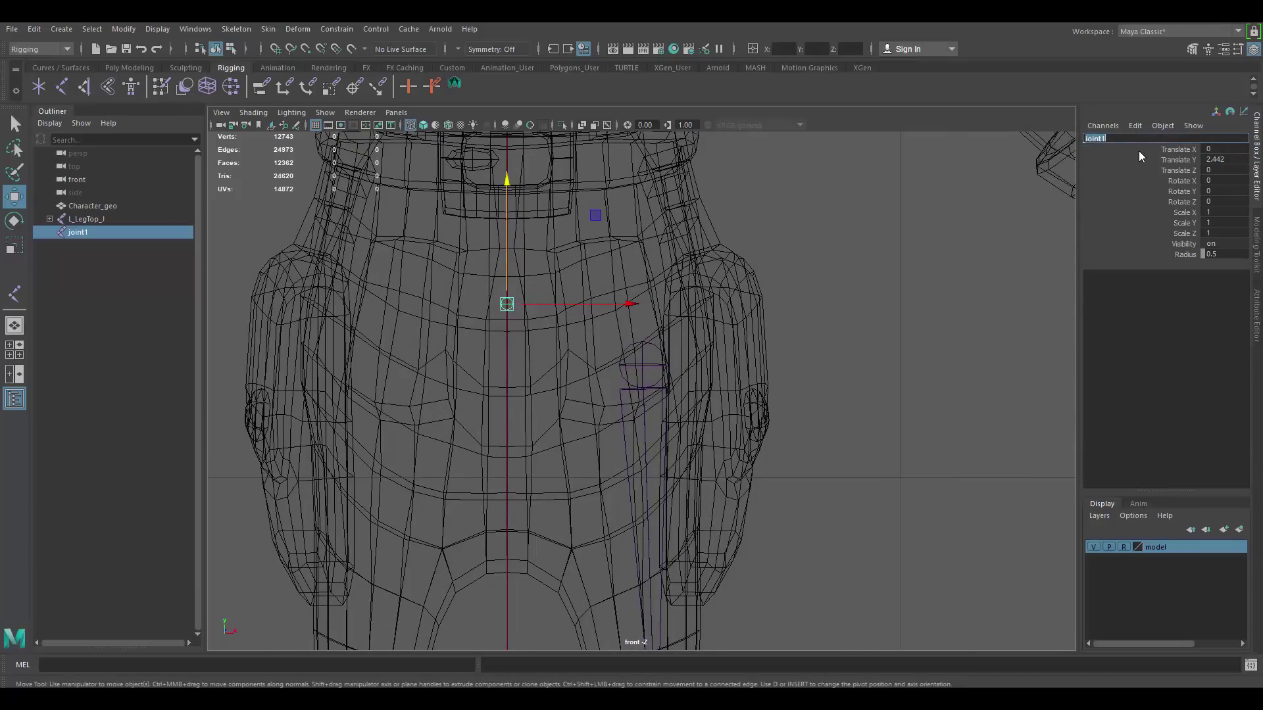
type("Hip_J")
key("Return")
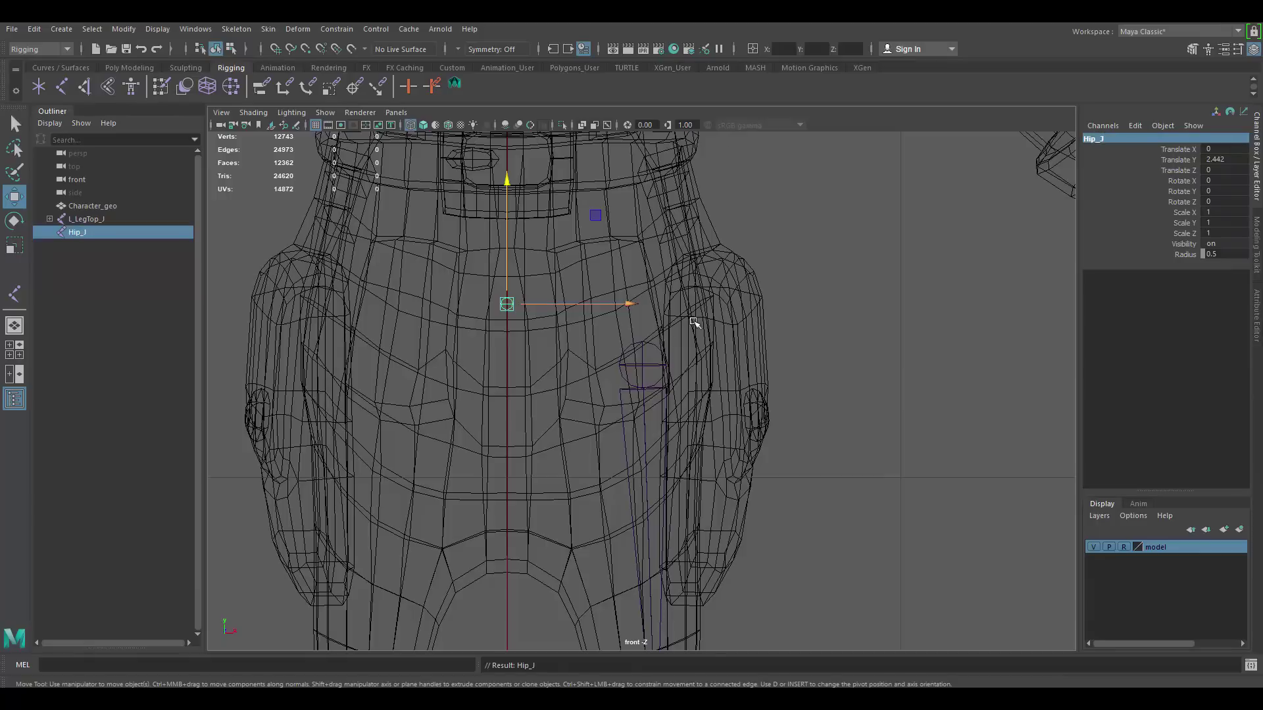
Parent the left leg's top joint L_LegTop_J to the pelvis joint Hip_J.
right_click_drag(693, 320, 599, 312, "alt")
middle_click_drag(667, 329, 675, 301, "alt")
left_click(658, 320)
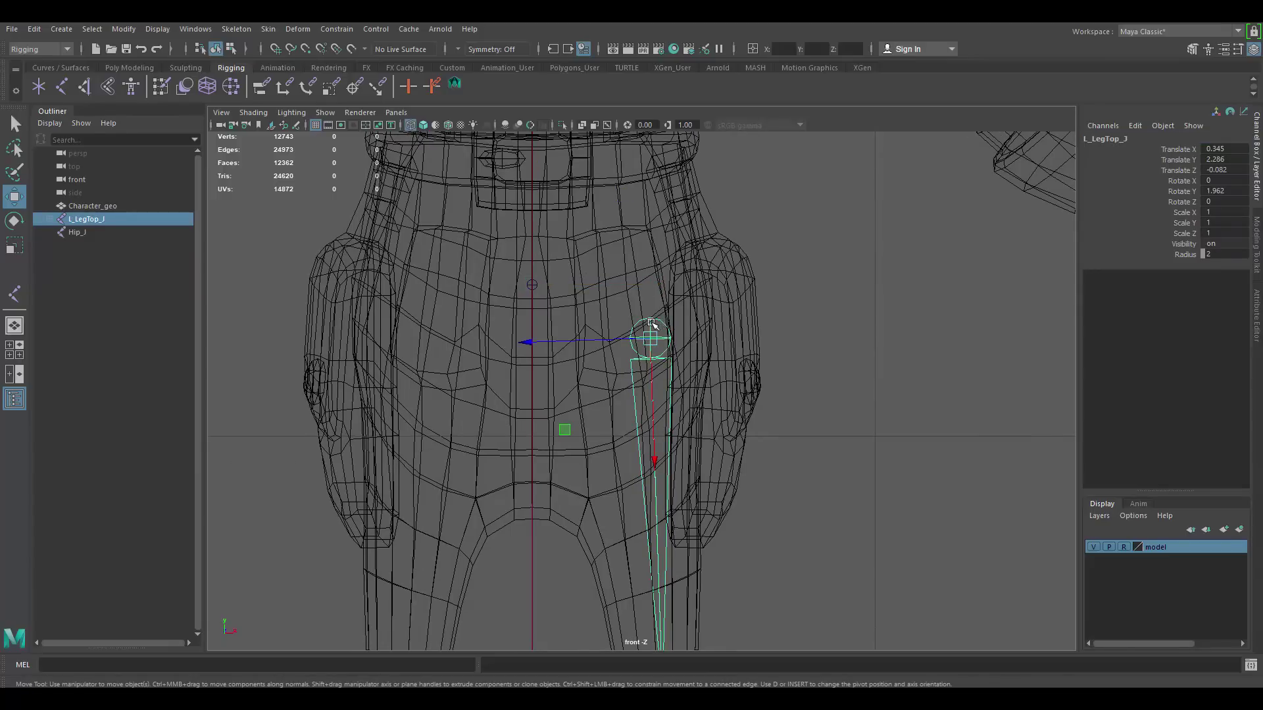
left_click(534, 284, "shift")
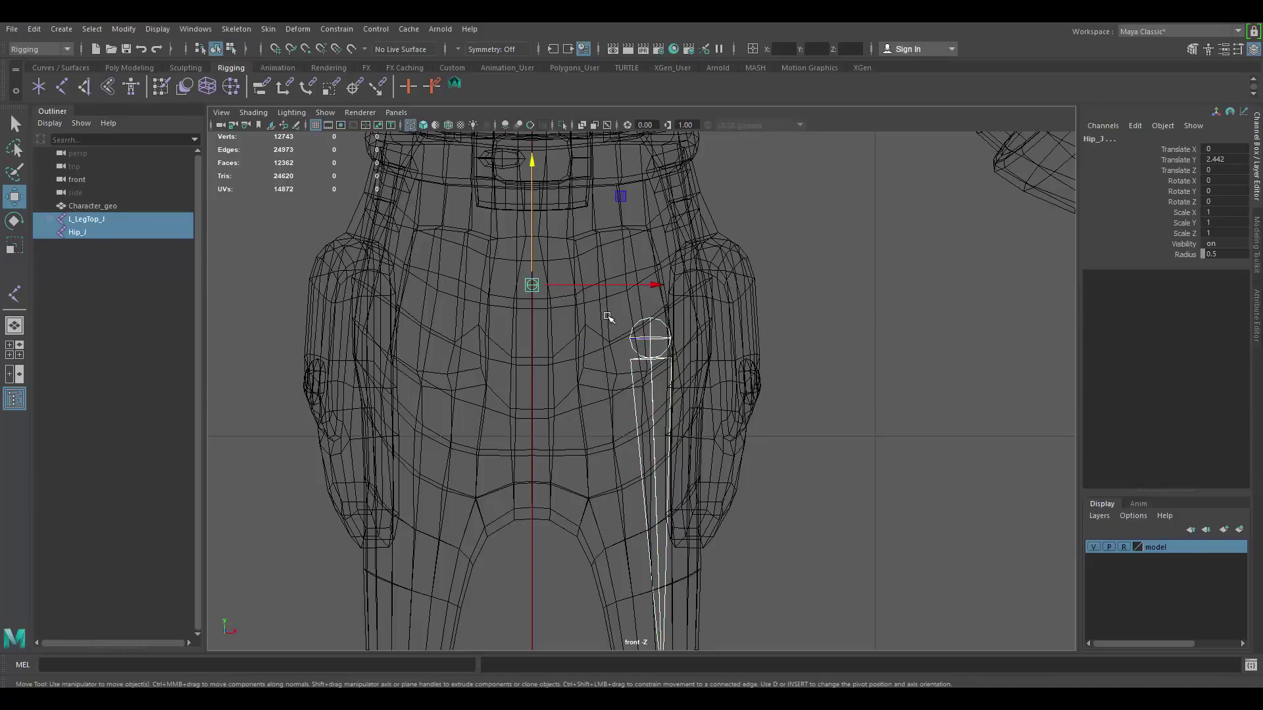
key("p")
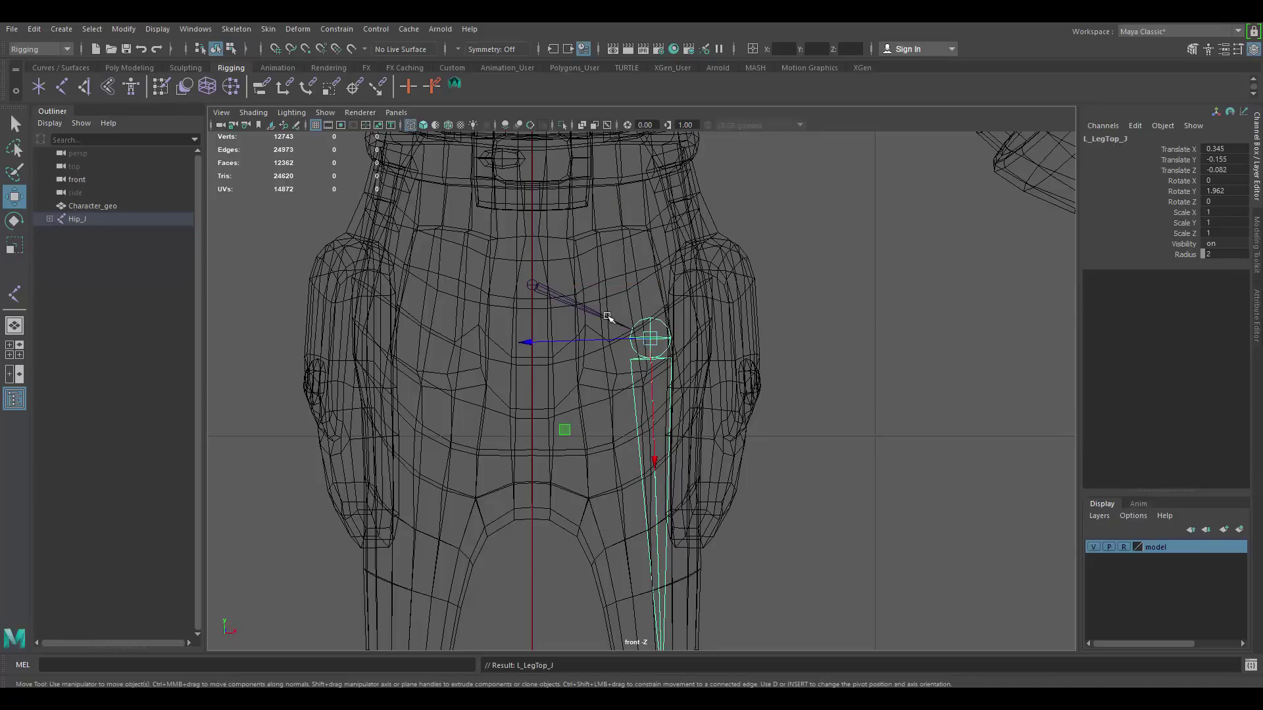
Select Hip_J and examine how the connected hip and left leg chain fits the pelvis and leg.
left_click(546, 287)
scroll(625, 314, "up", 2)
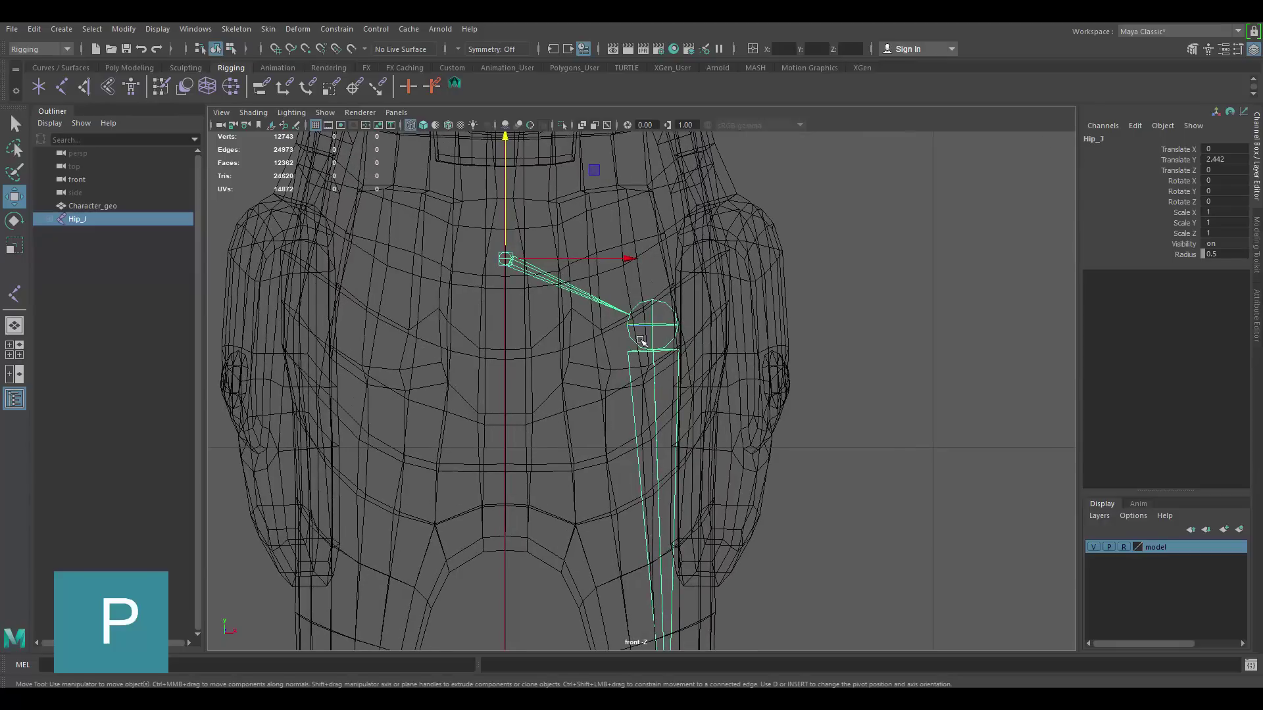
scroll(689, 345, "down", 5)
right_click_drag(613, 349, 623, 378, "alt")
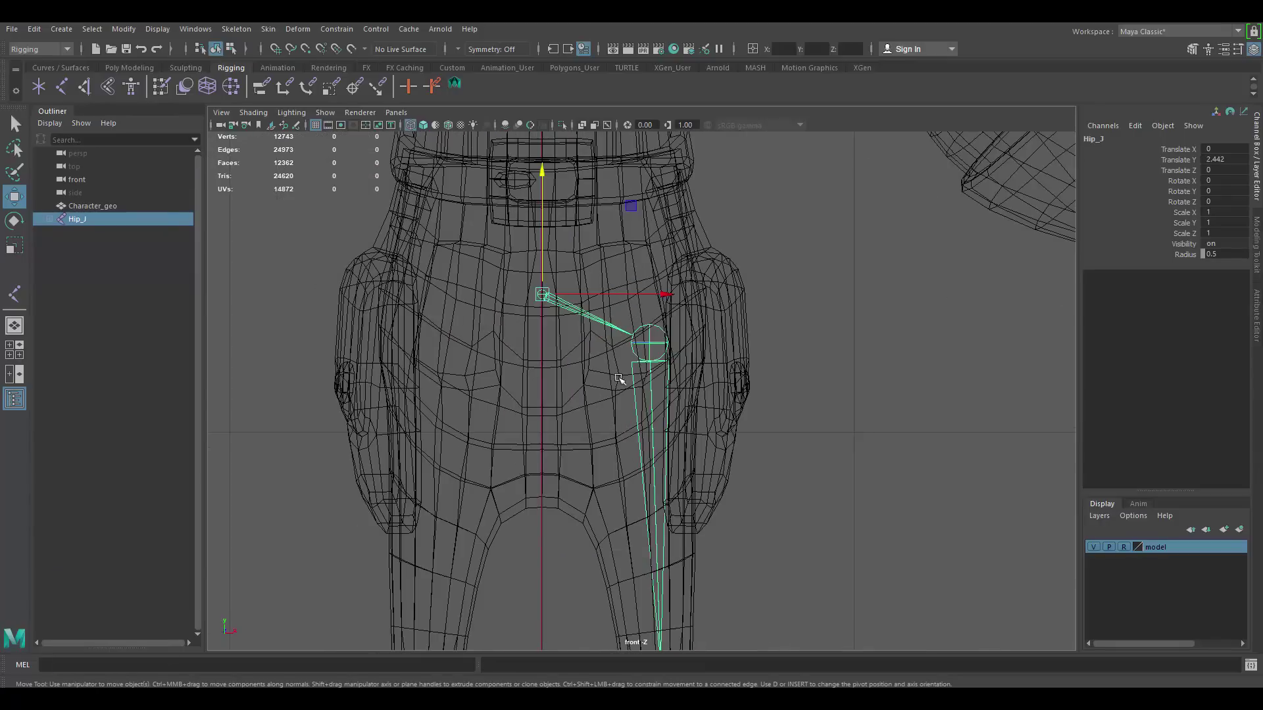
middle_click_drag(623, 378, 609, 307, "alt")
left_click(781, 307)
right_click_drag(679, 313, 660, 303, "alt")
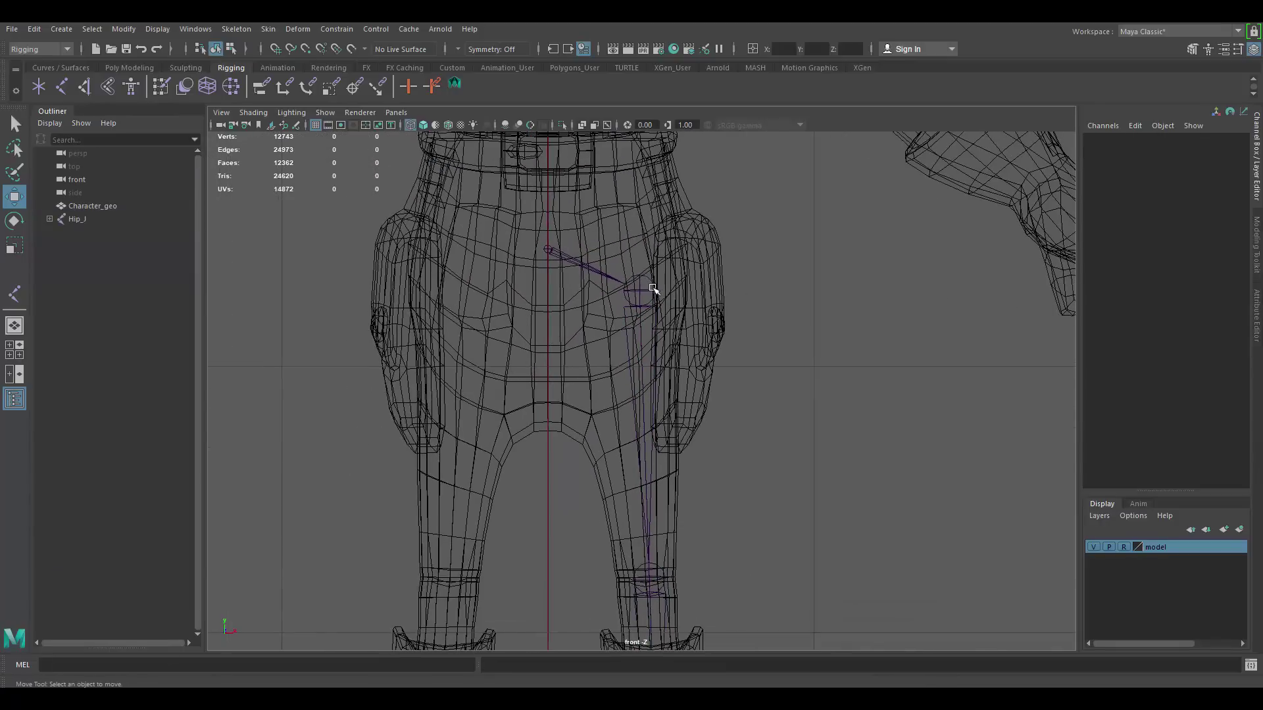
left_click(548, 248)
right_click_drag(756, 360, 551, 304, "alt")
middle_click_drag(738, 394, 747, 332, "alt")
right_click_drag(747, 333, 694, 302, "alt")
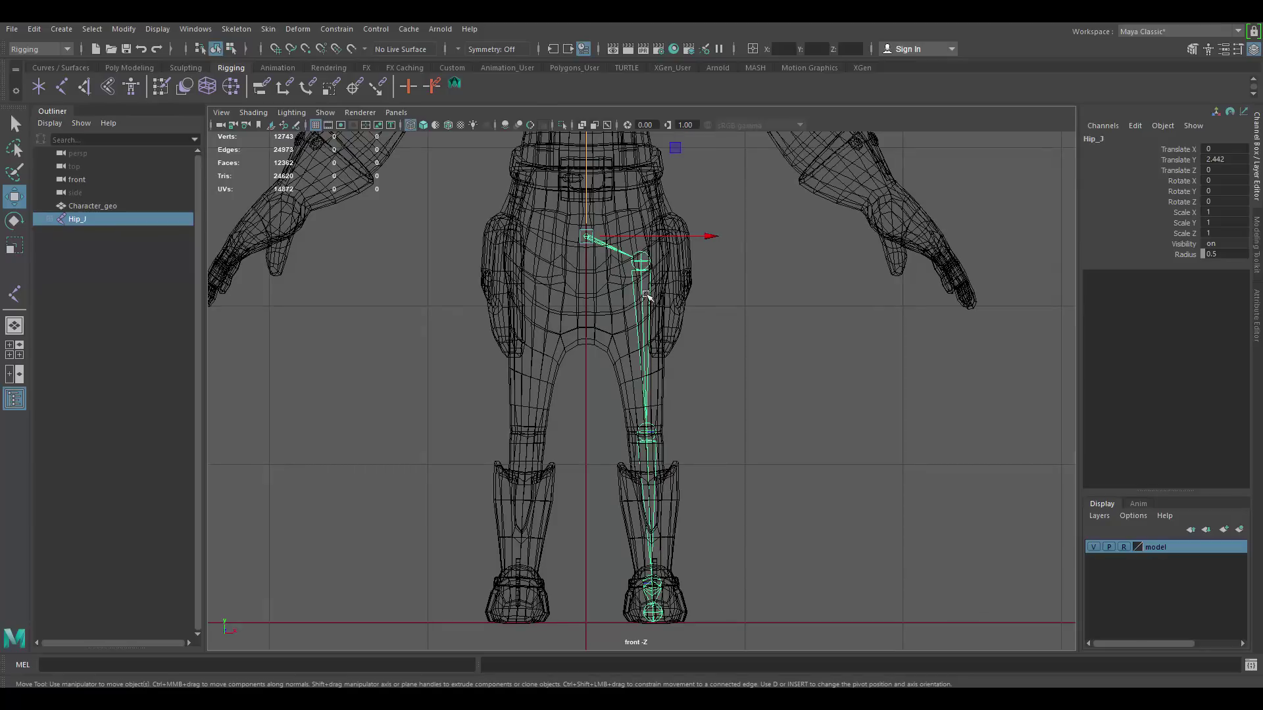
Mirror the left leg chain from L_LegTop_J across YZ with the Behavior function, replacing L with R in the duplicated joint names.
left_click(642, 258)
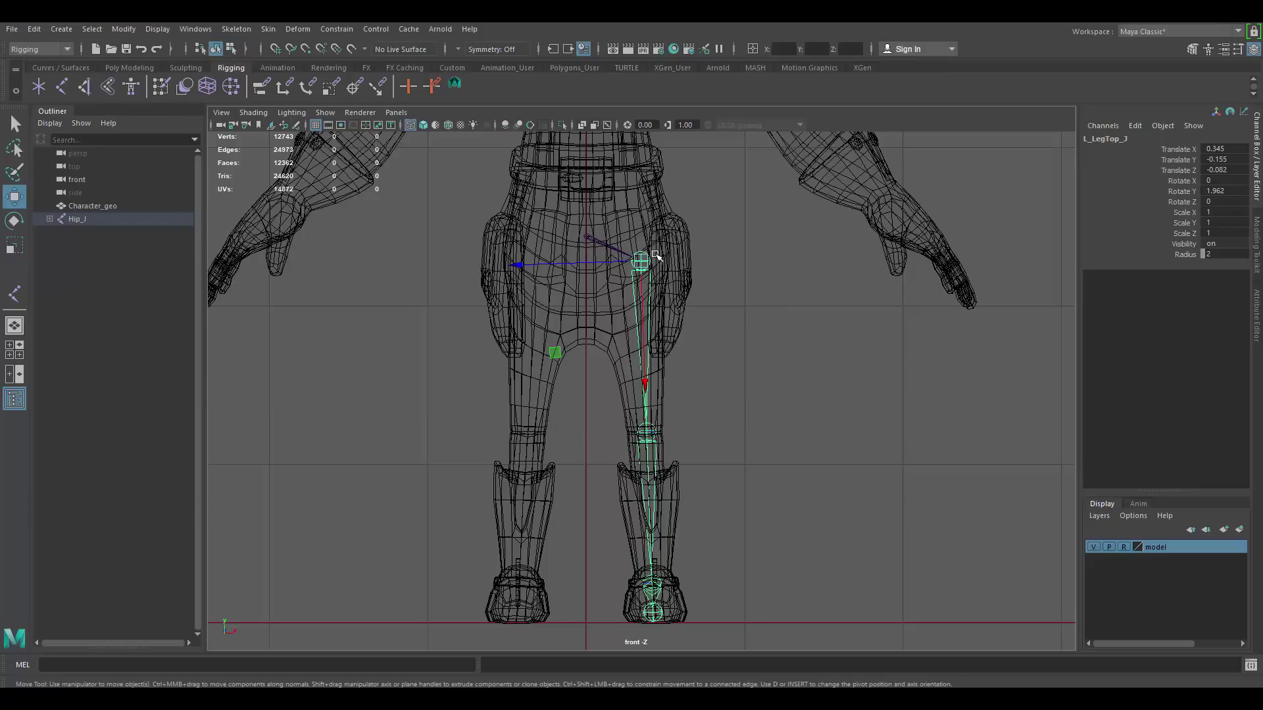
left_click(228, 30)
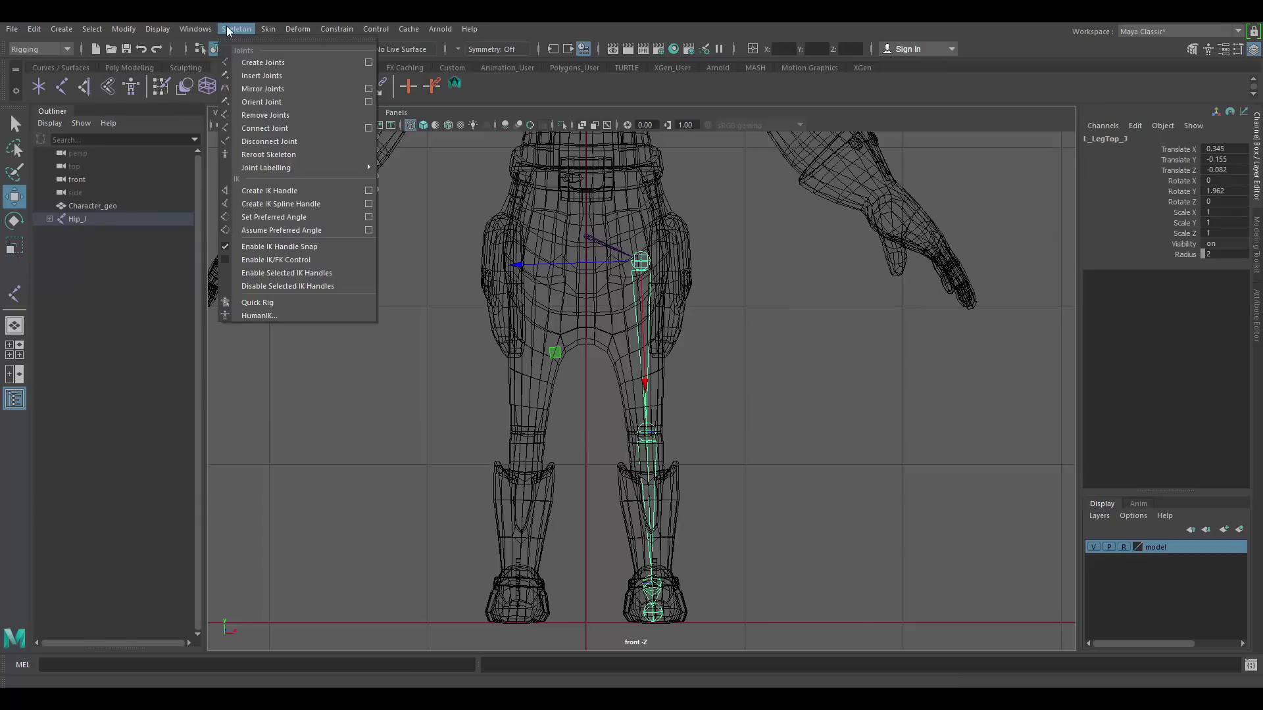
left_click(369, 89)
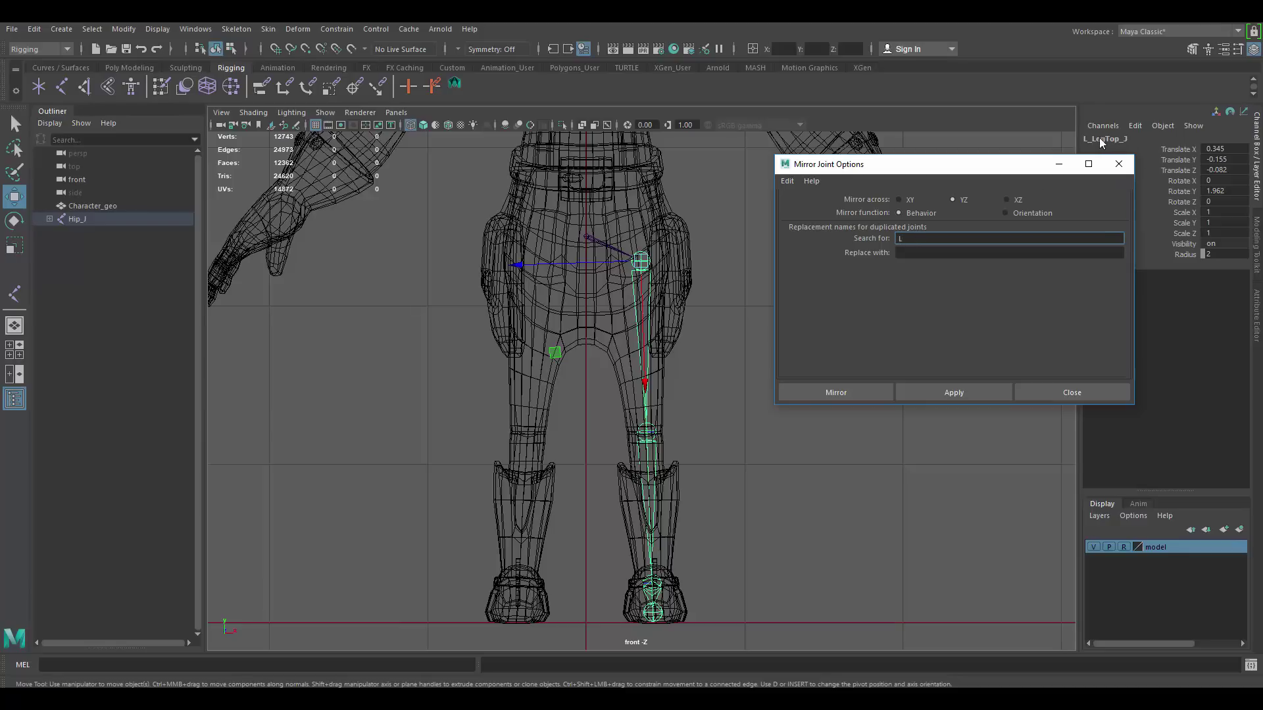
left_click(911, 253)
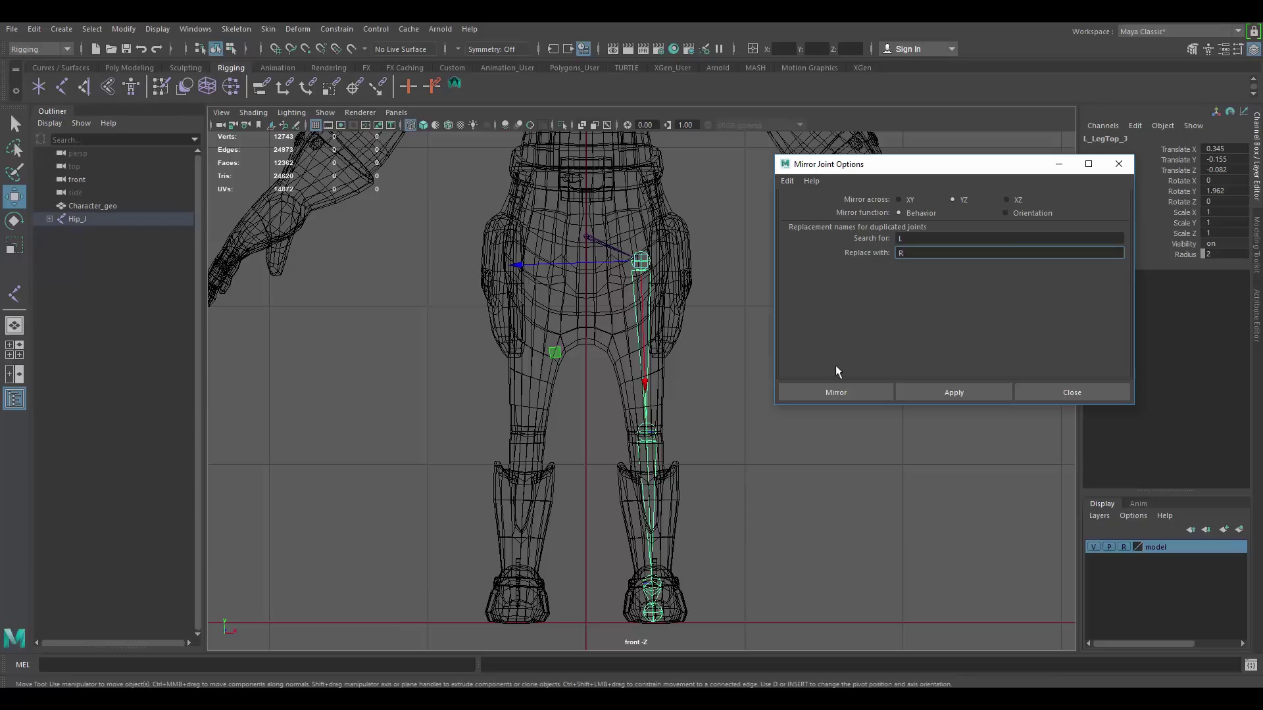
left_click(939, 387)
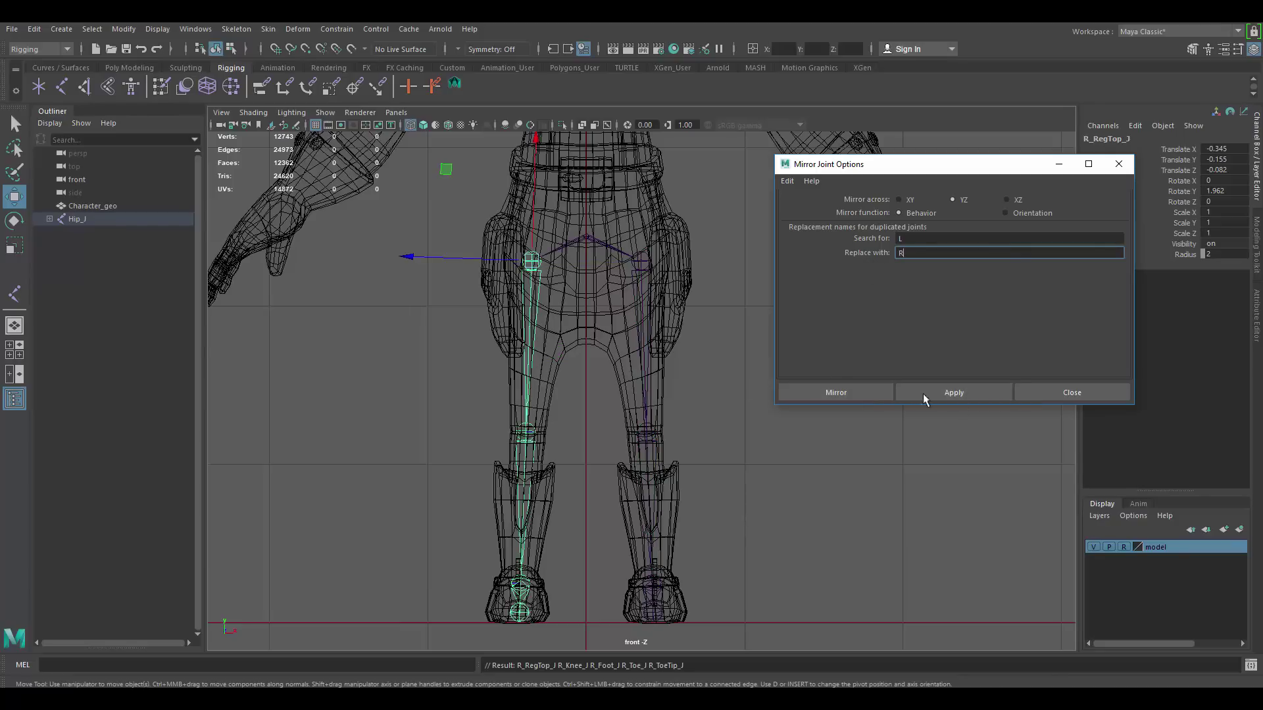
left_click(1094, 392)
Check the names of the mirrored right leg joints from the leg top down to the toe tip for errors.
scroll(573, 269, "up", 3)
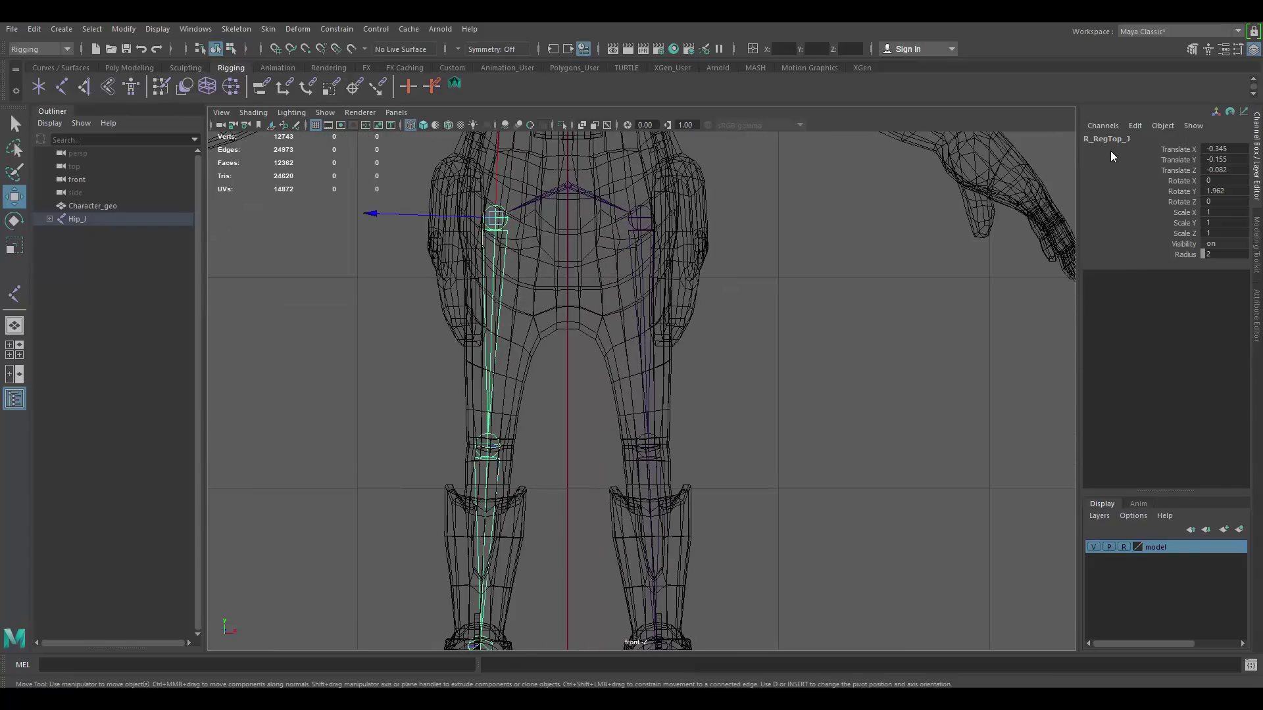
left_click(646, 213)
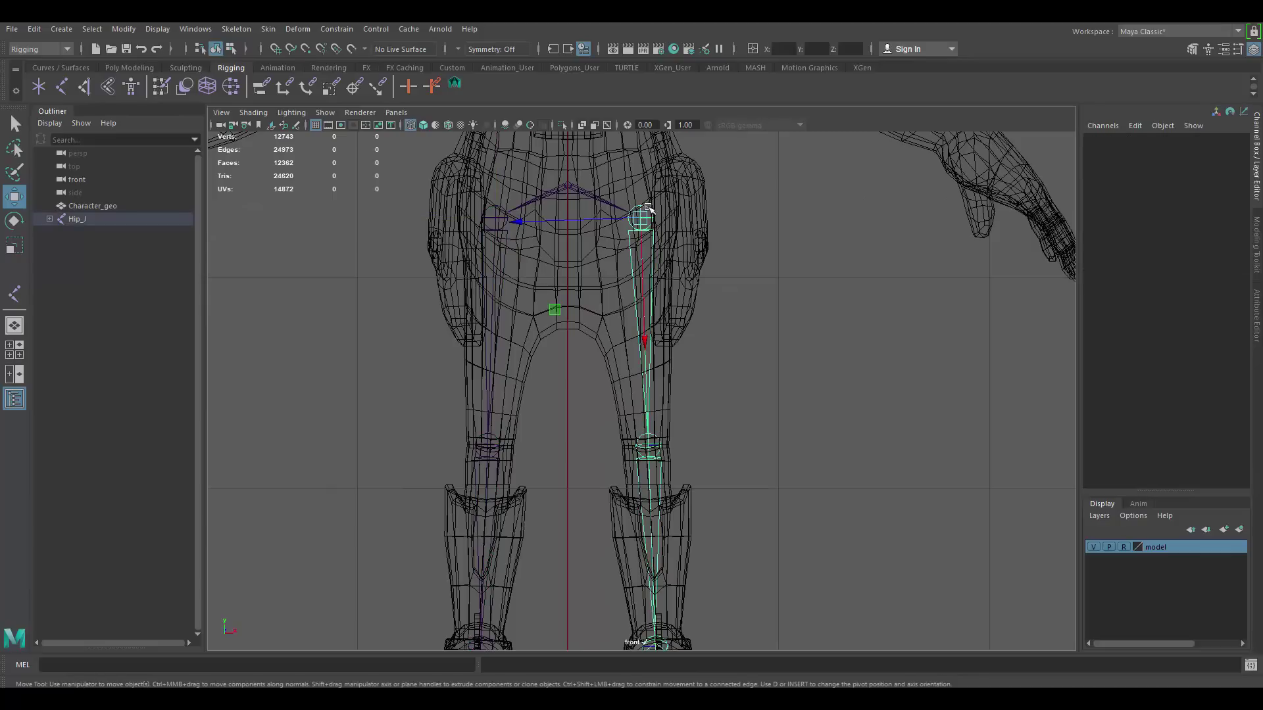
left_click(492, 211)
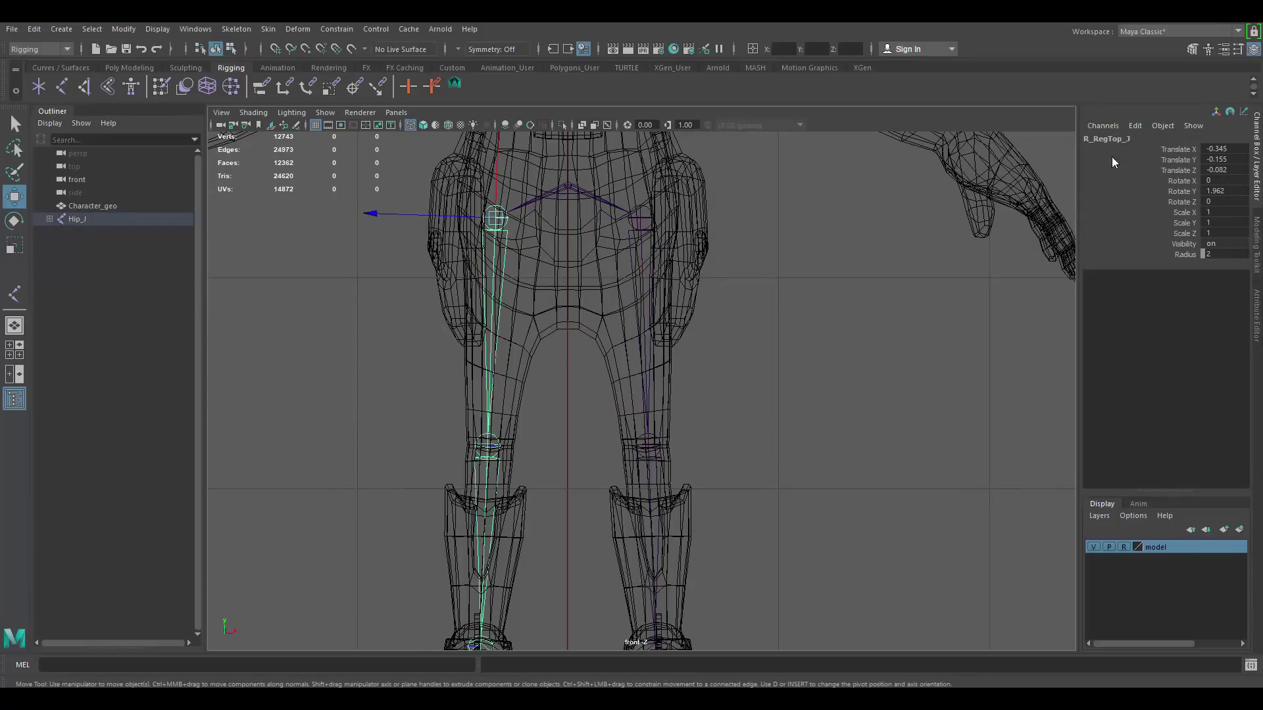
left_click(494, 438)
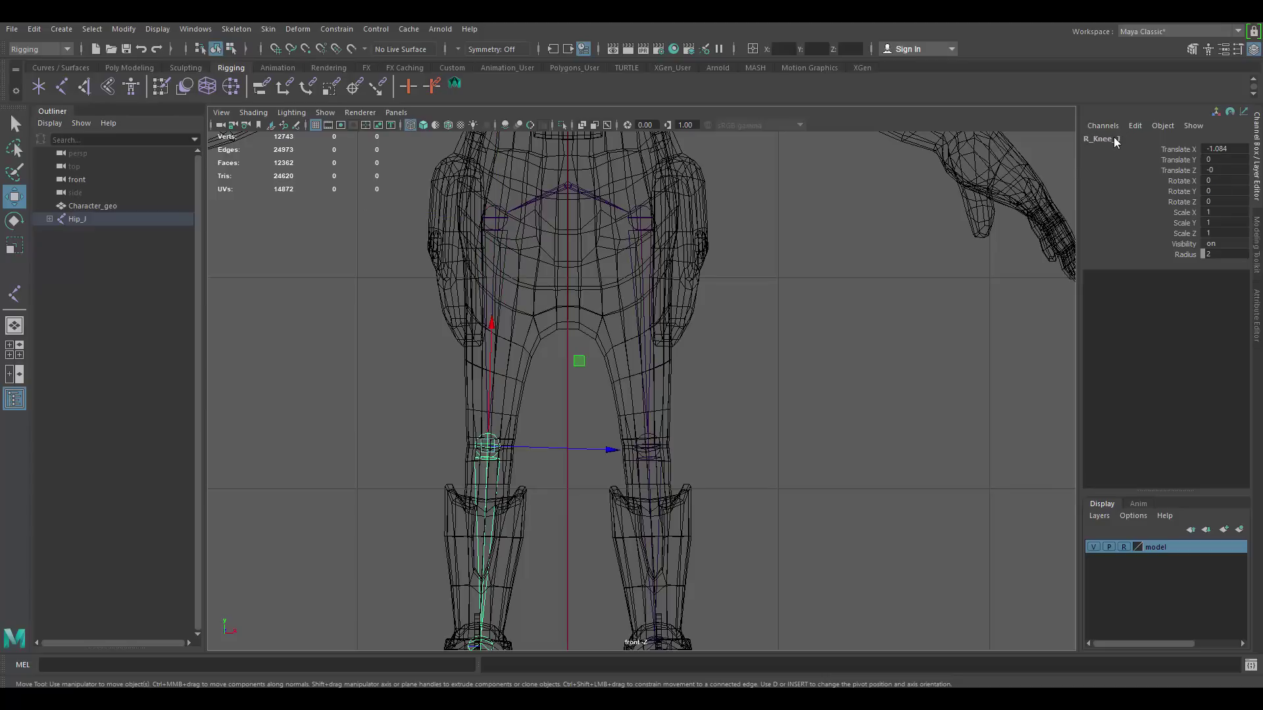
left_click(508, 210)
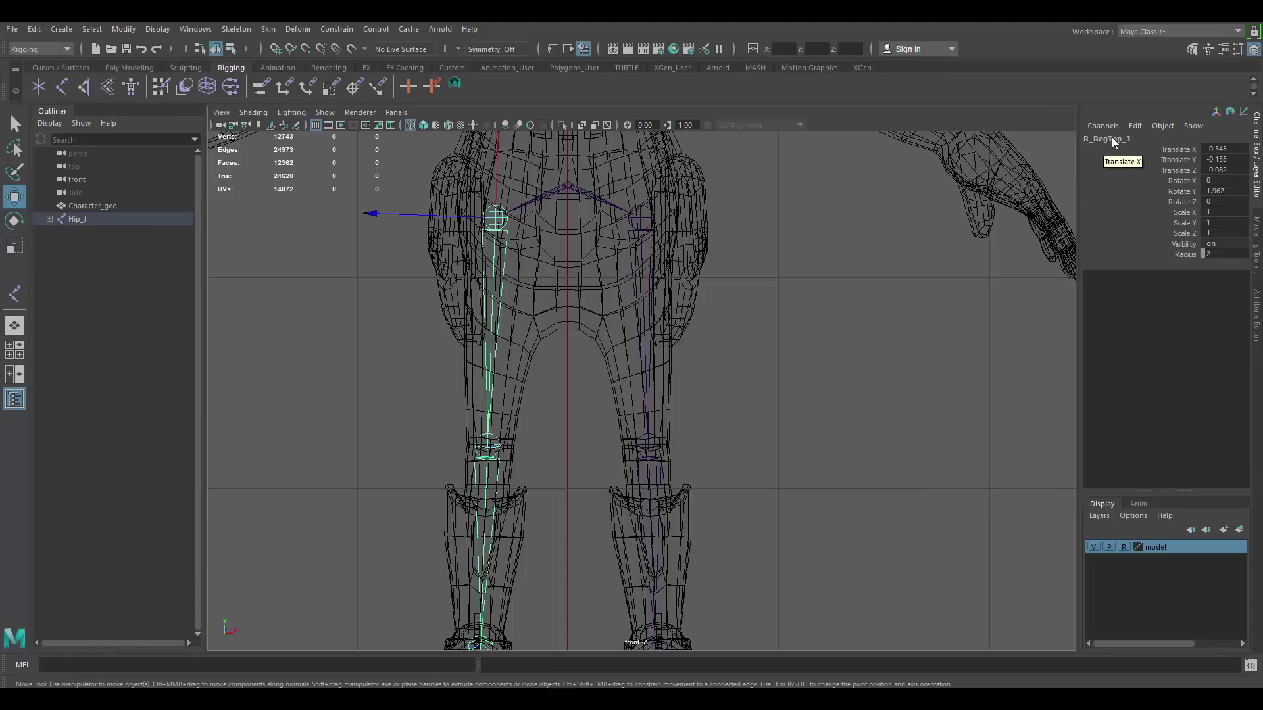
middle_click_drag(487, 485, 508, 318, "alt")
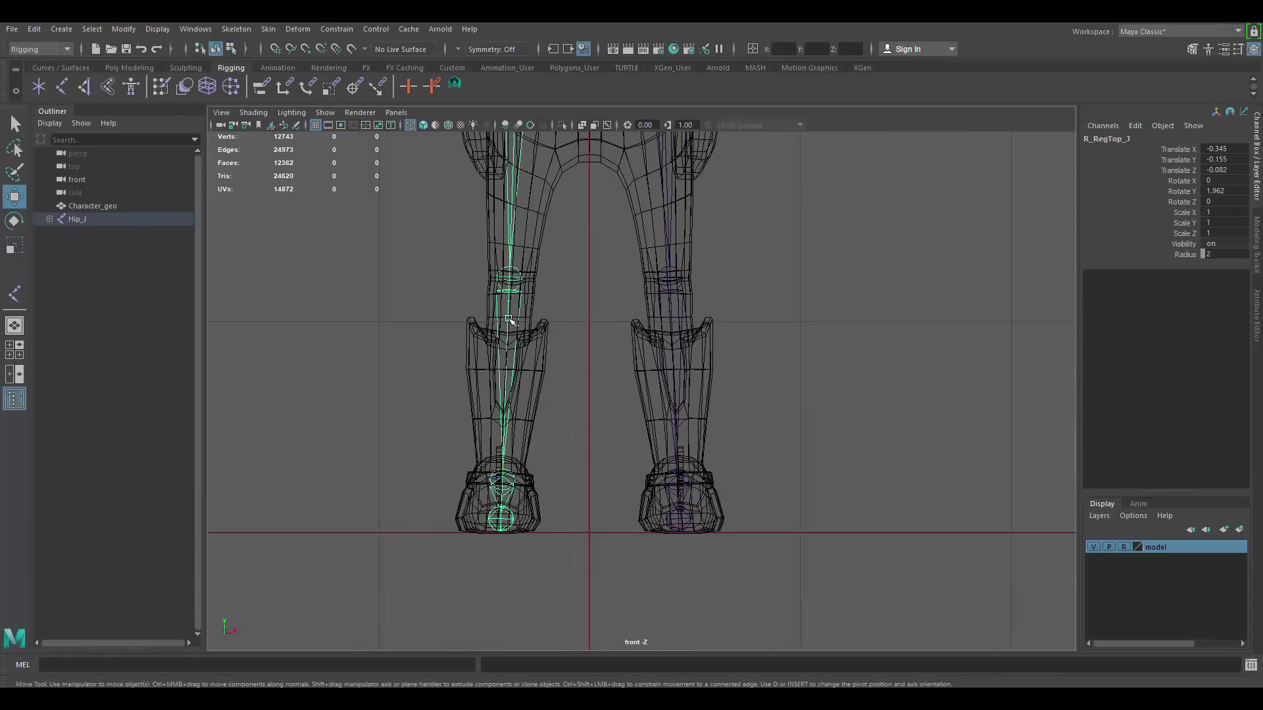
left_click(514, 275)
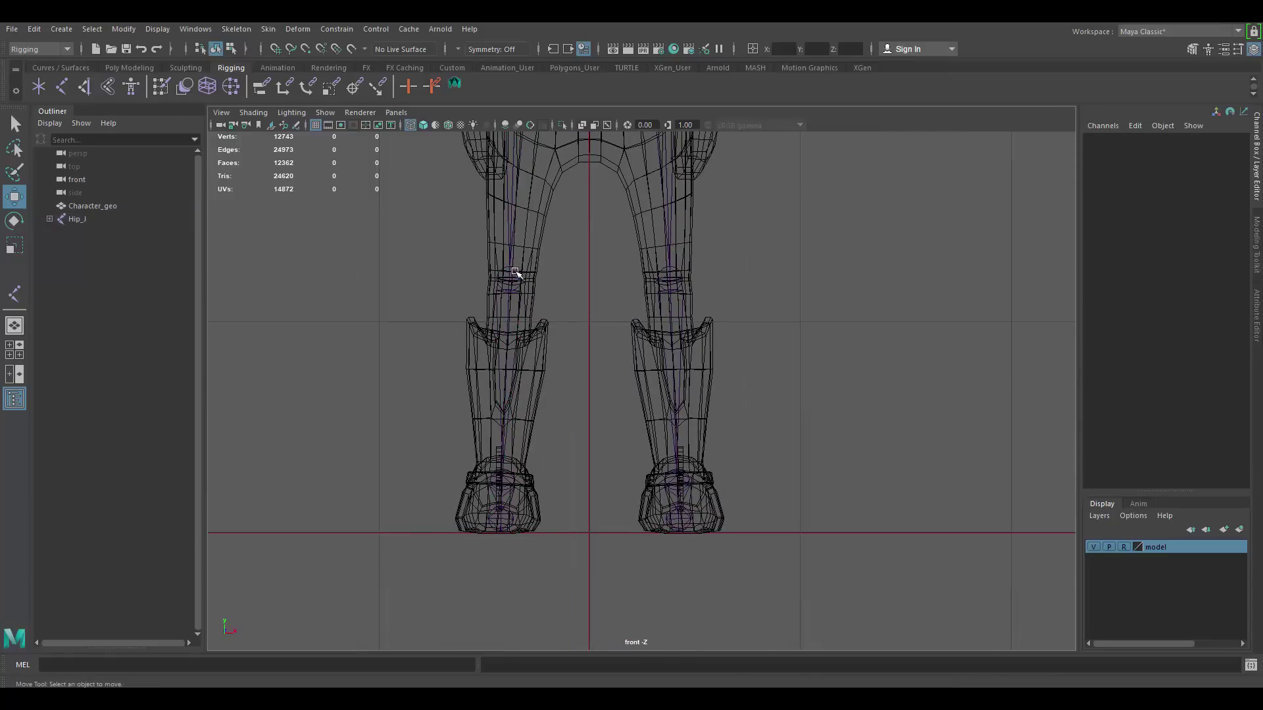
left_click(508, 278)
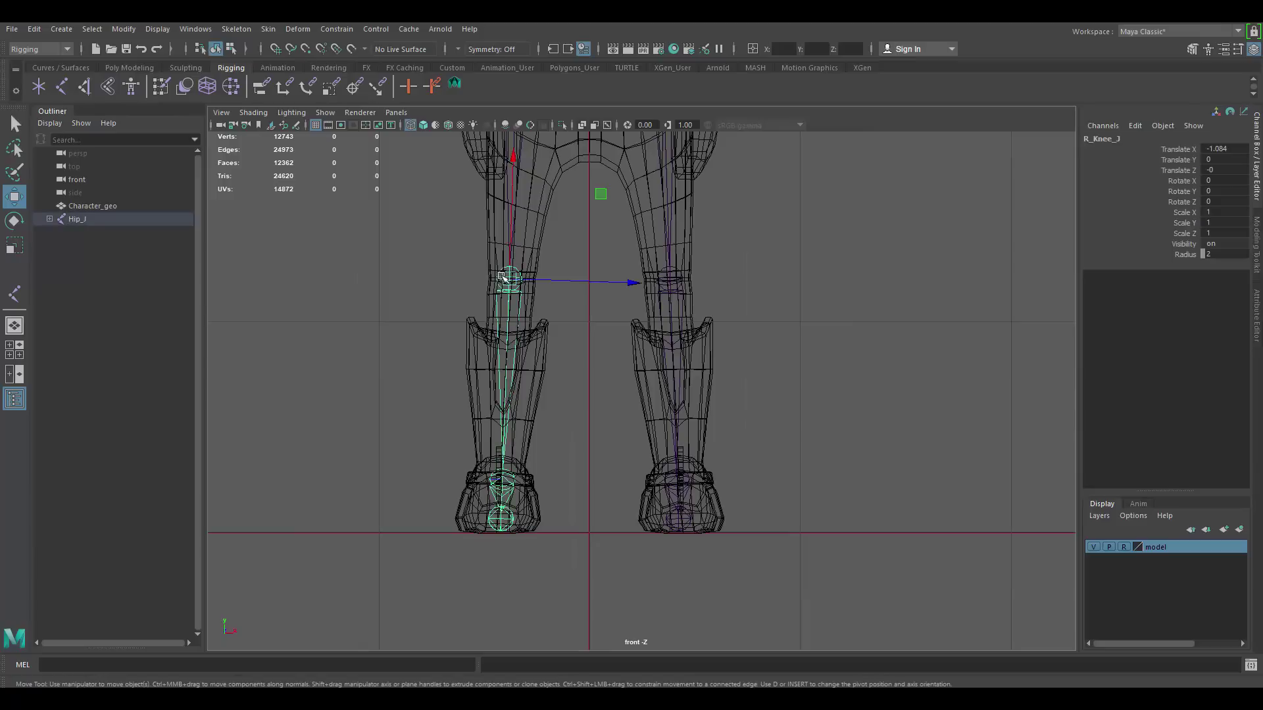
left_click(509, 473)
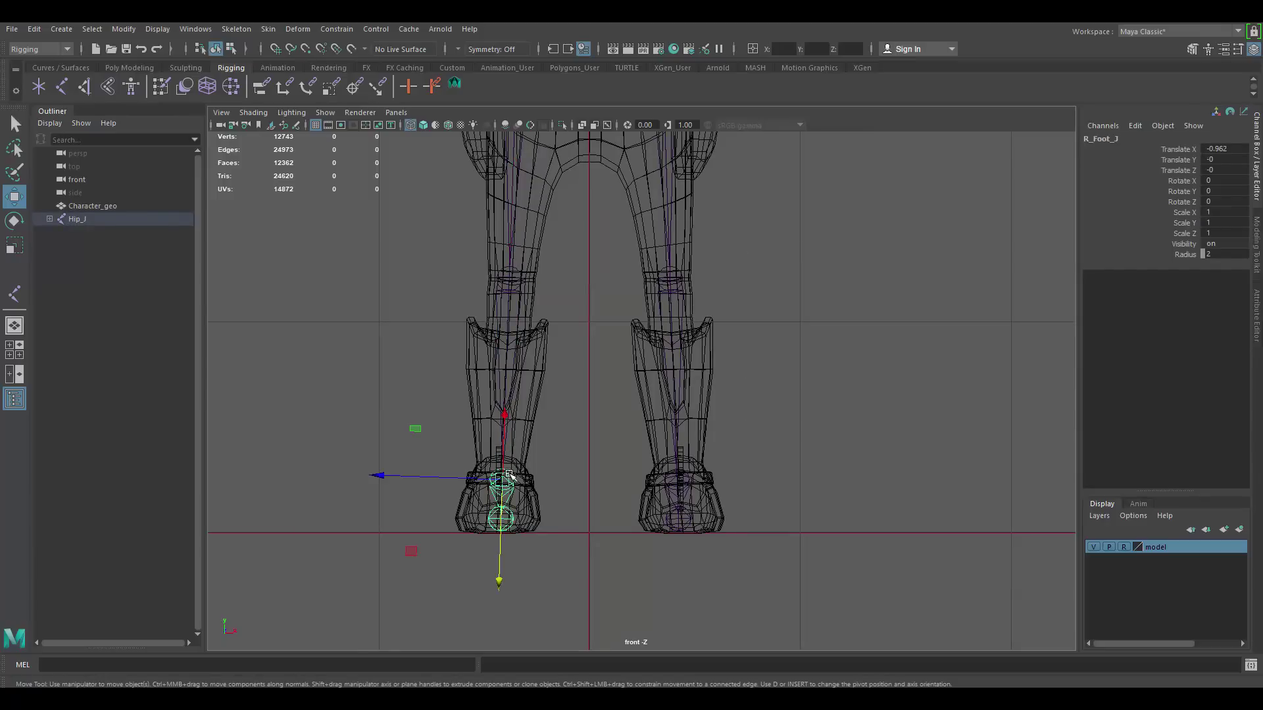
left_click(492, 519)
middle_click_drag(636, 363, 636, 459, "alt")
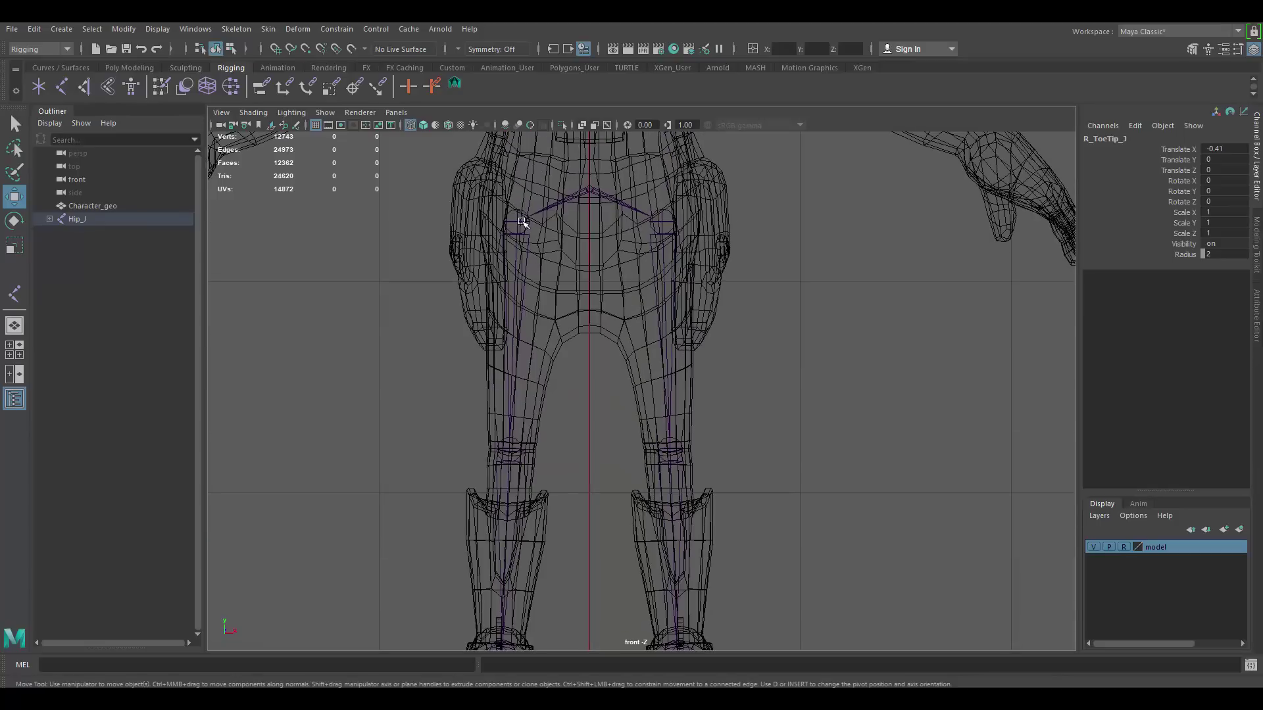
Rename the right leg's top joint R_LegTop_J.
left_click(525, 212)
left_click(1099, 139)
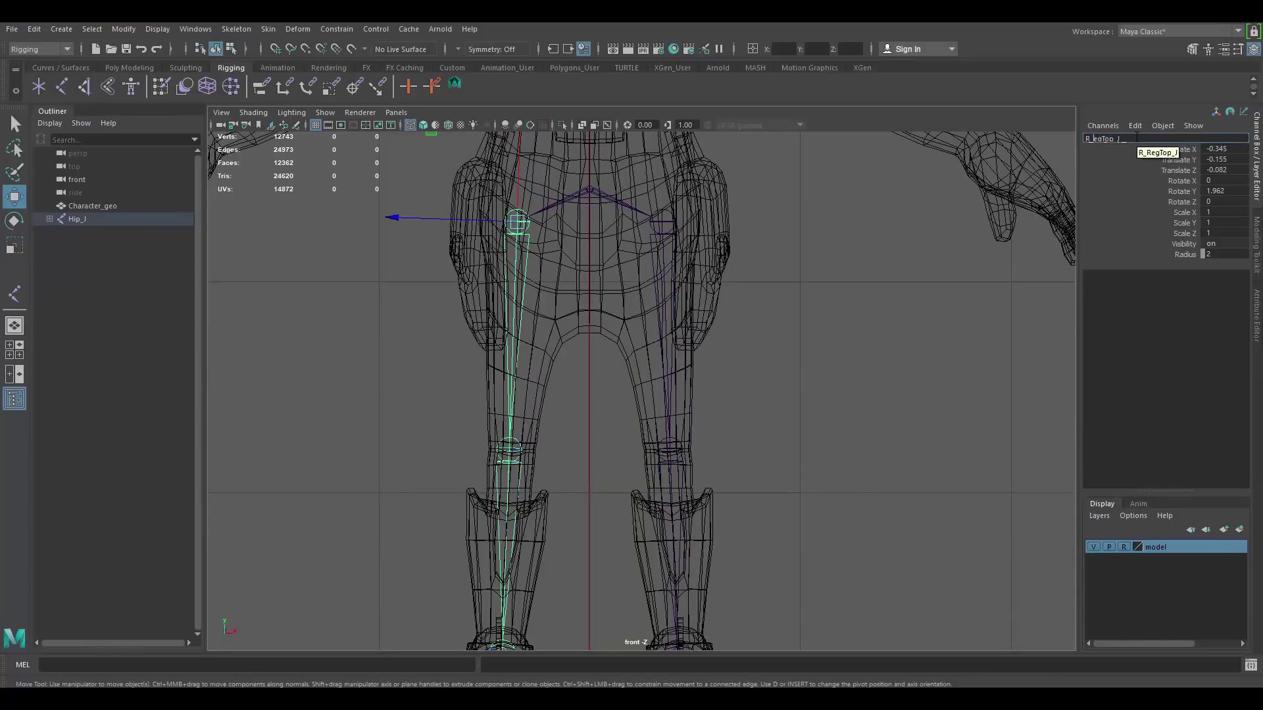
key("Return")
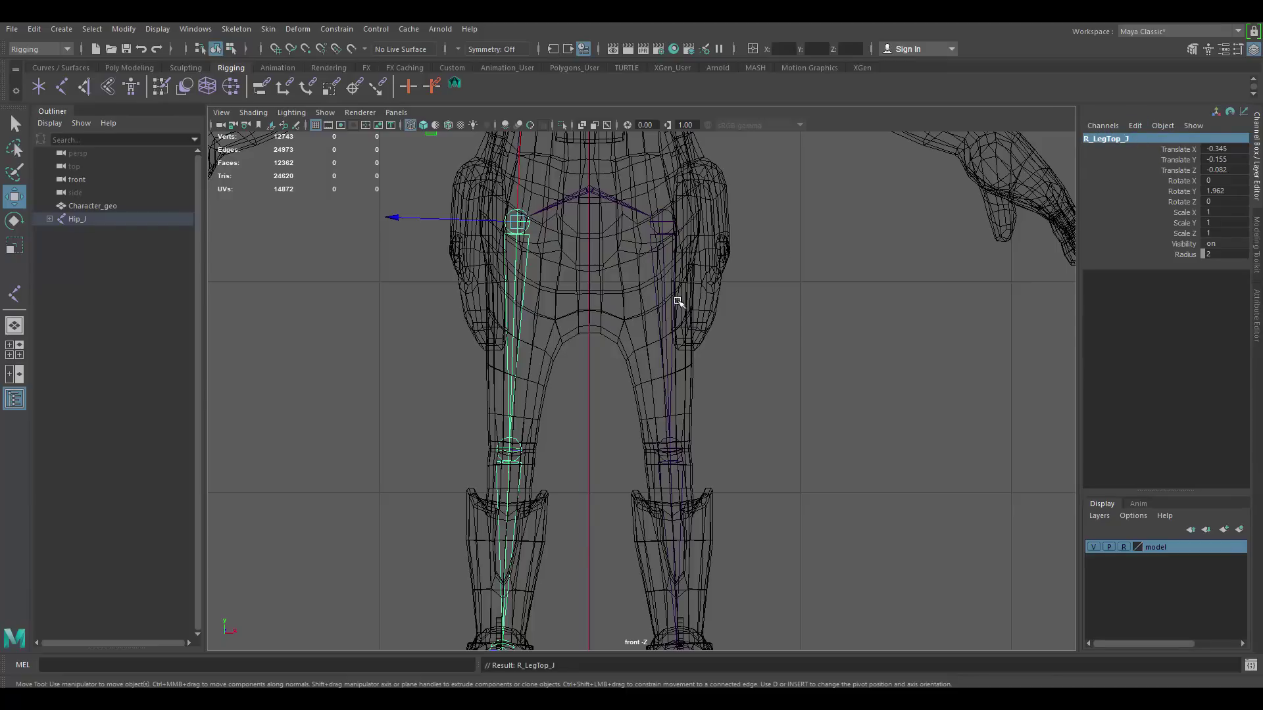
Select Hip_J and examine the complete hip and two-leg skeleton against the whole character.
scroll(678, 301, "down", 3)
middle_click_drag(690, 279, 686, 340, "alt")
left_click(603, 287)
scroll(742, 301, "down", 1)
scroll(697, 306, "down", 3)
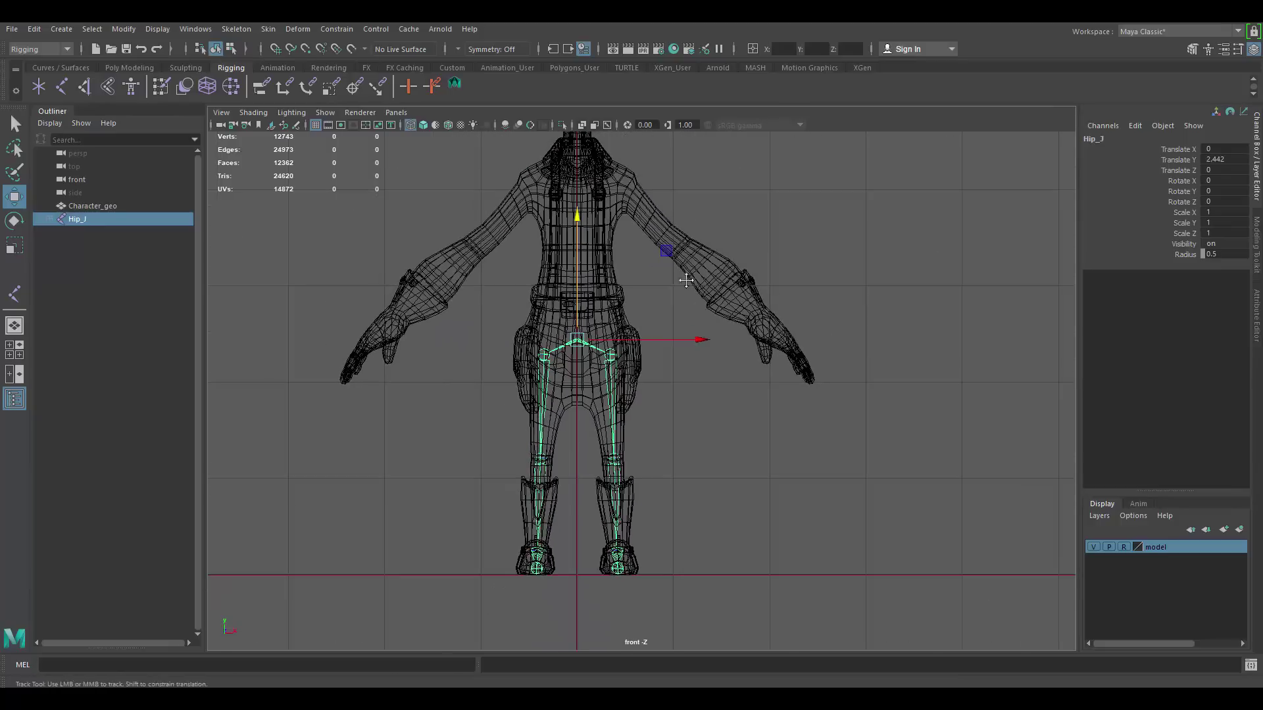
middle_click_drag(685, 279, 690, 320, "alt")
scroll(690, 320, "up", 1)
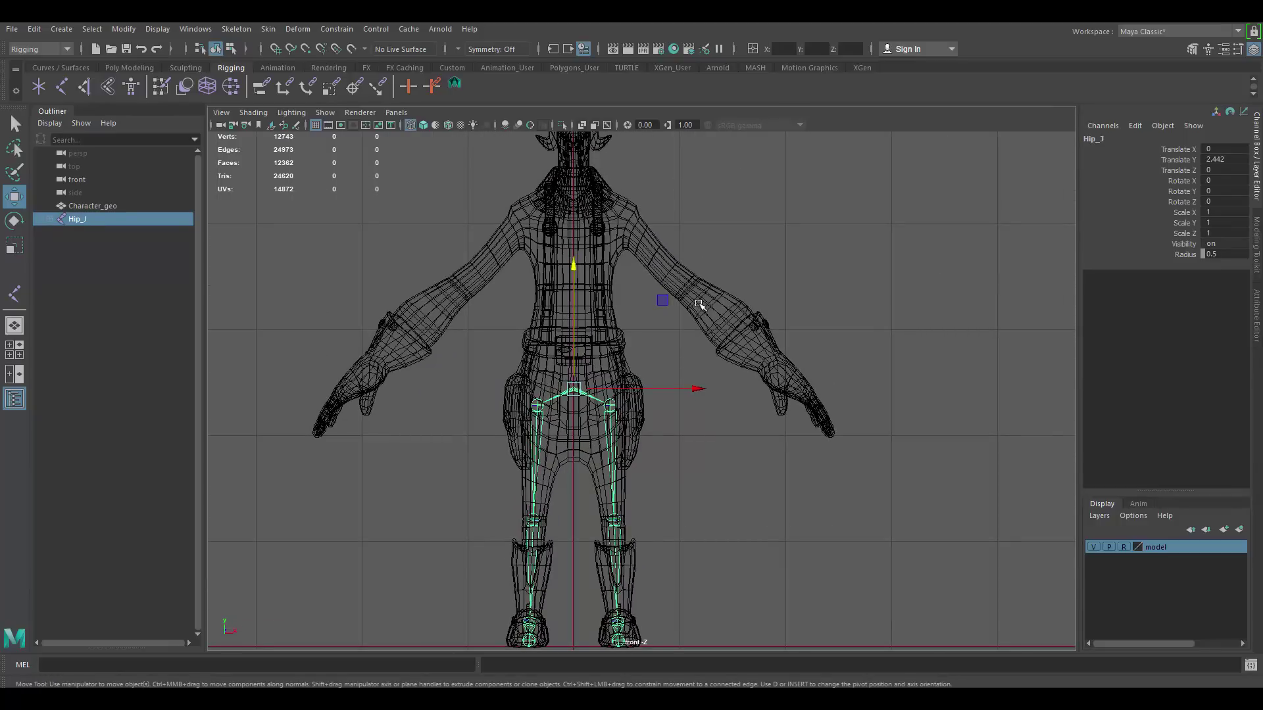
Start a new joint chain in the front view with a joint in the left shoulder, about X 0.52, Y 4.05.
scroll(697, 326, "down", 3)
scroll(682, 335, "up", 2)
mouse_move(681, 330)
middle_mouse_down("alt")
mouse_move(696, 307)
mouse_move(694, 324)
middle_mouse_up("alt")
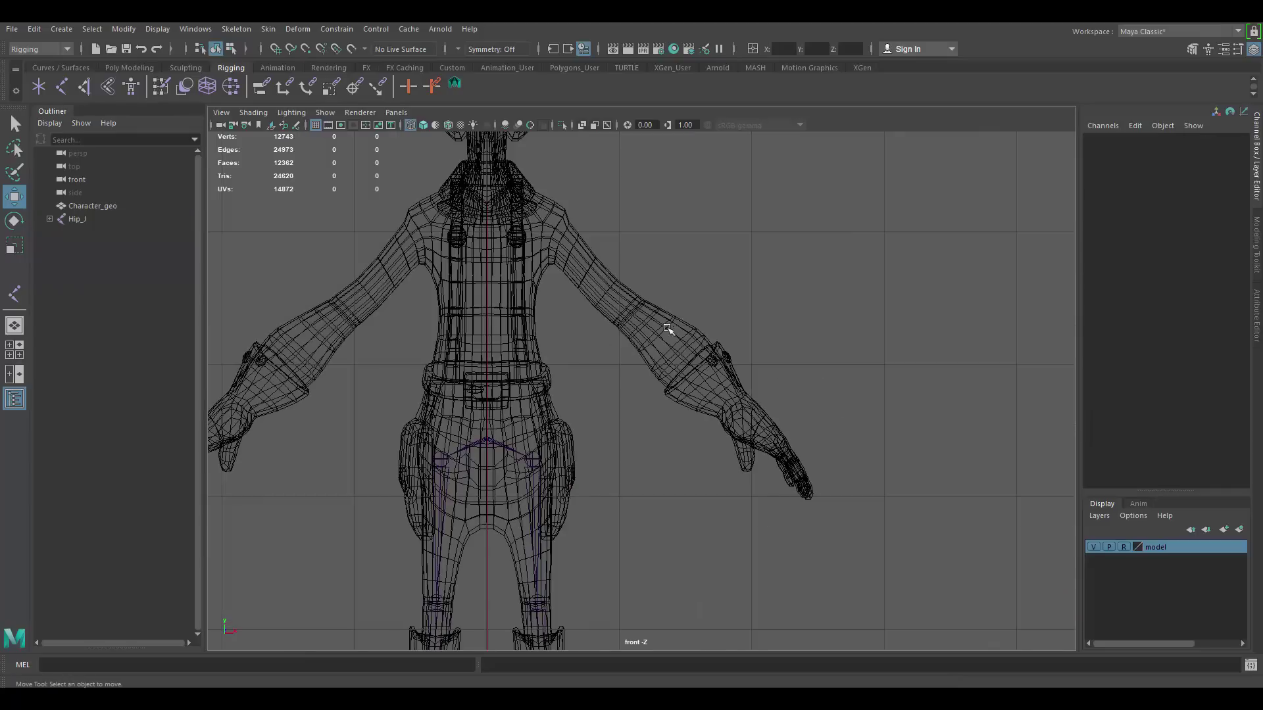
middle_click_drag(582, 353, 617, 340, "alt")
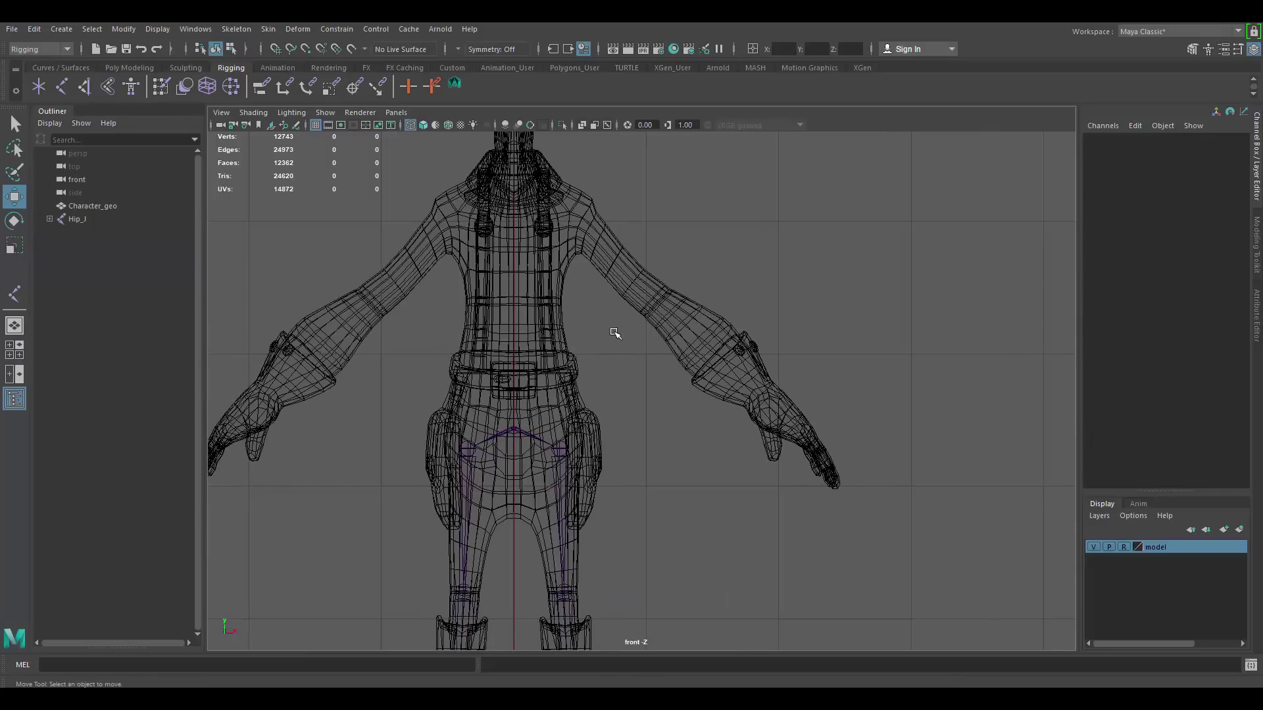
scroll(615, 333, "up", 3)
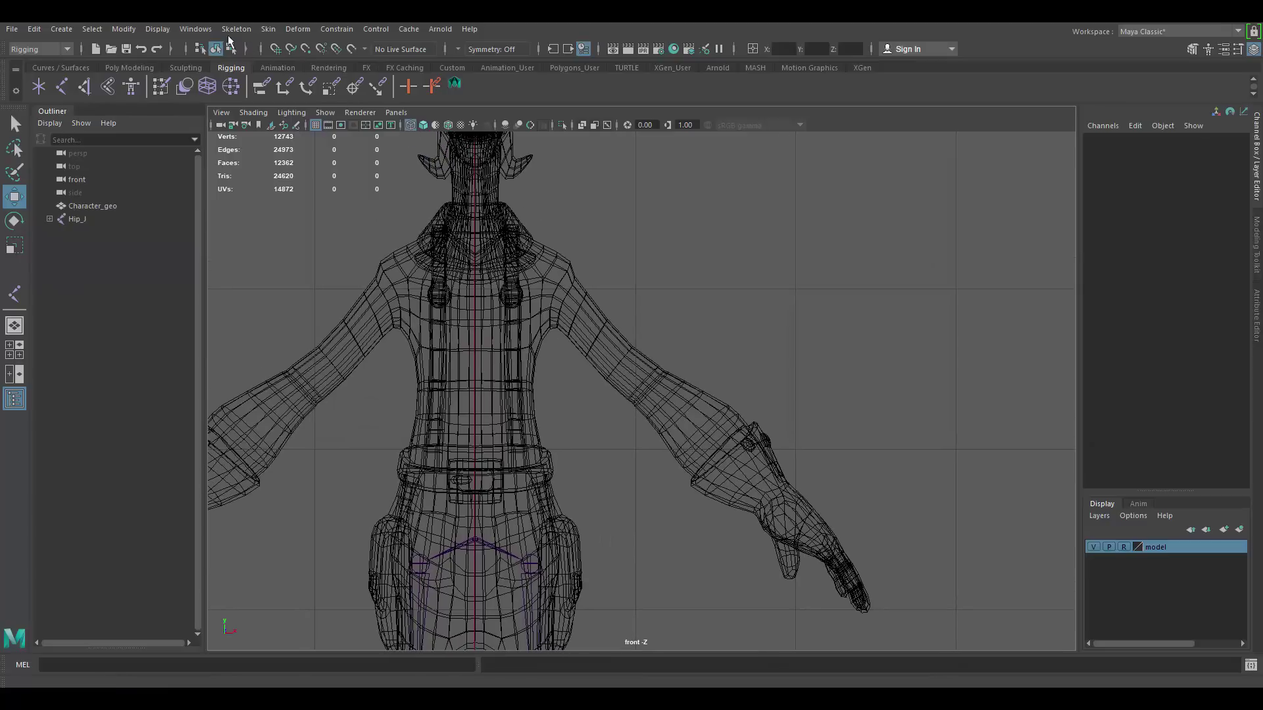
left_click(232, 30)
left_click(270, 62)
middle_click_drag(563, 279, 498, 249, "alt")
scroll(596, 322, "up", 2)
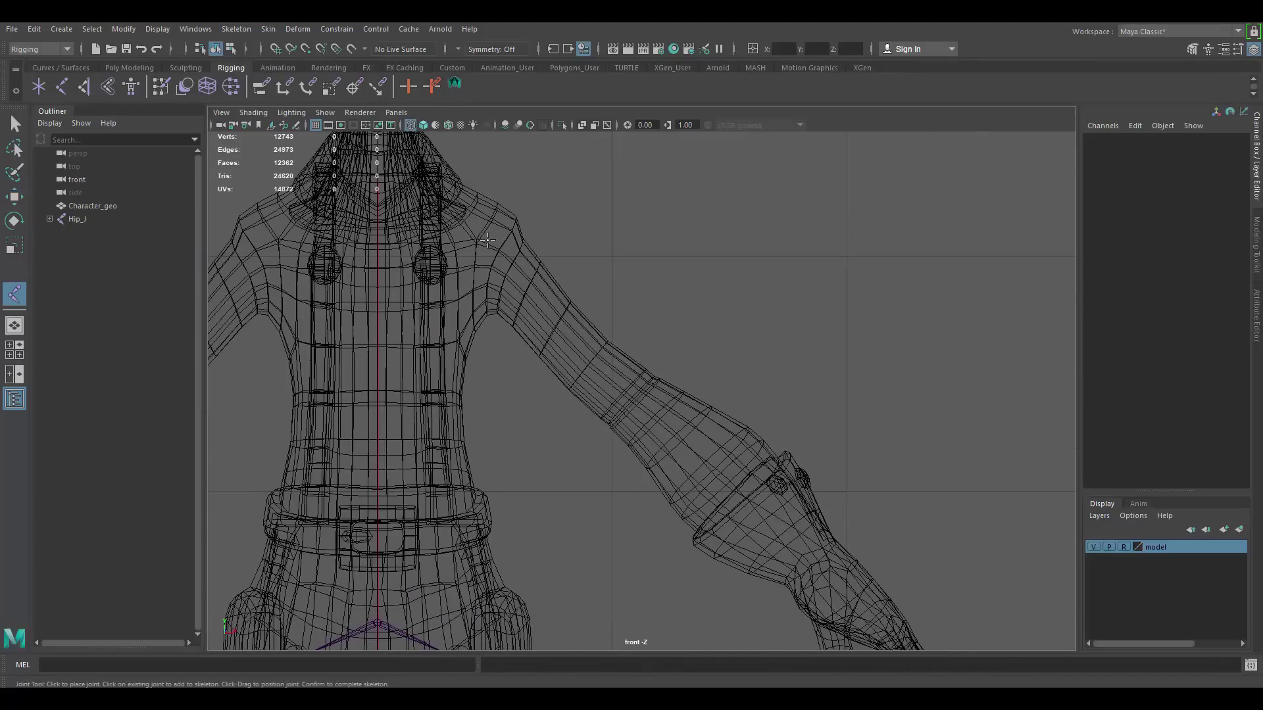
left_click(500, 244)
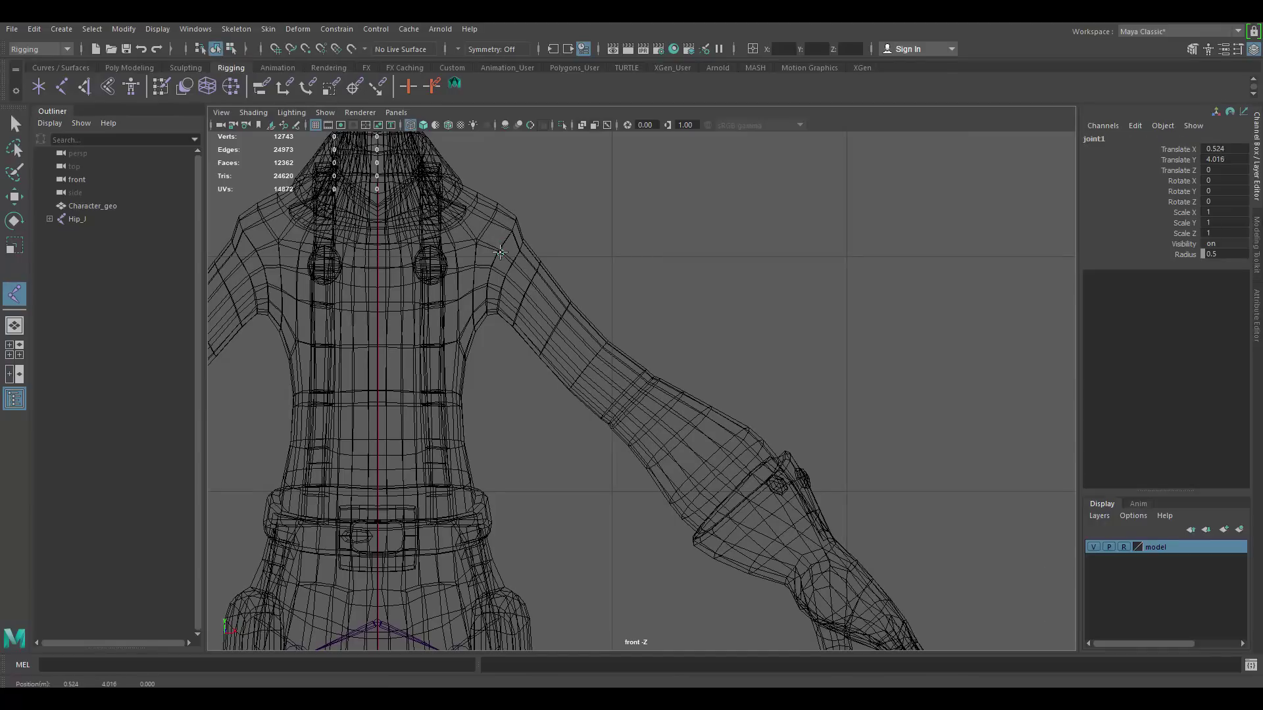
Continue the left arm chain with a joint at the elbow and another at the wrist.
middle_click_drag(676, 345, 617, 334, "alt")
scroll(625, 299, "up", 2)
middle_click_drag(423, 141, 484, 218, "alt")
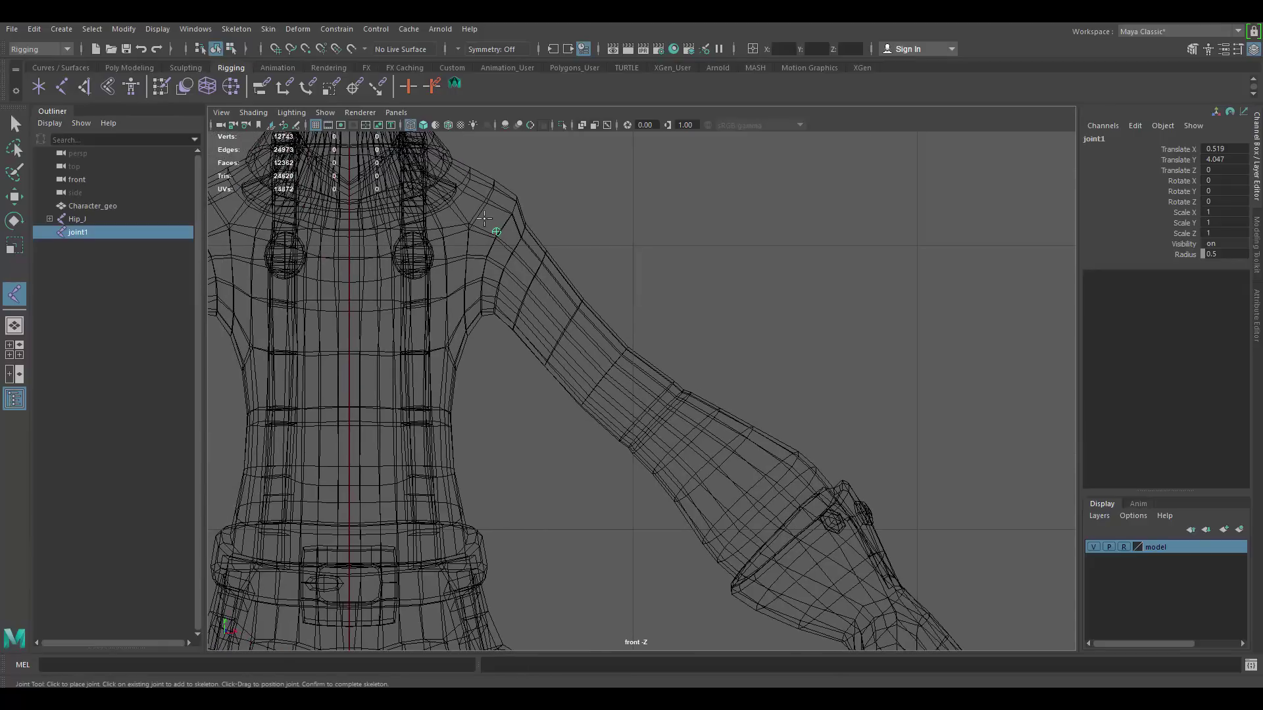
left_click(660, 417)
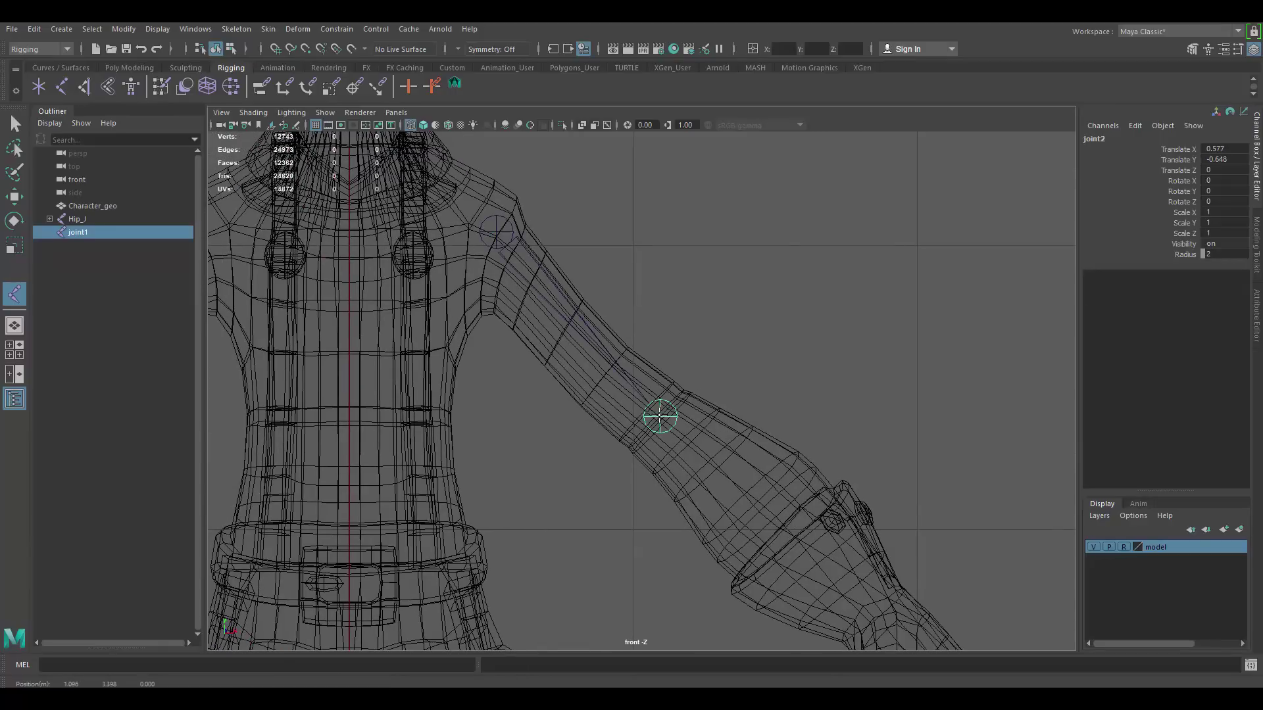
middle_click_drag(803, 482, 564, 276, "alt")
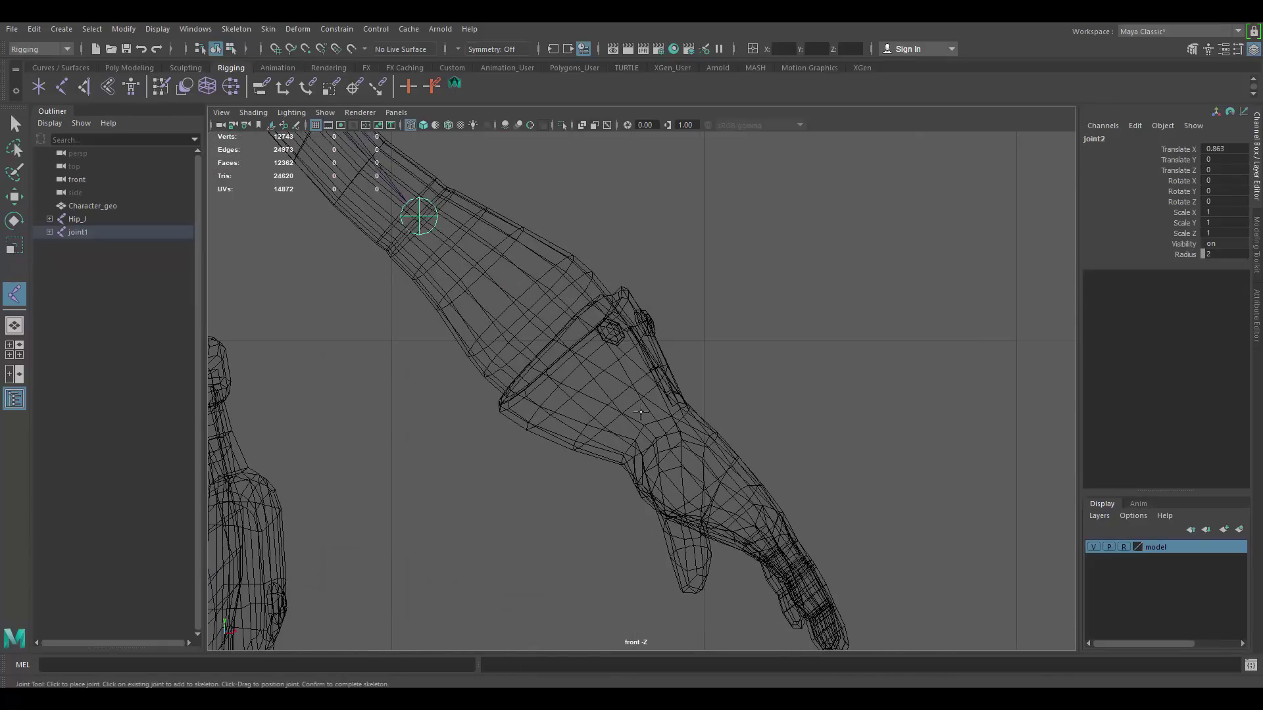
left_click(663, 436)
left_click_drag(665, 436, 664, 437)
In the top view, add a joint about 0.33 units beyond the wrist at the base of the ring finger.
right_click_drag(663, 436, 671, 343, "alt")
key("space")
key("space")
key("f")
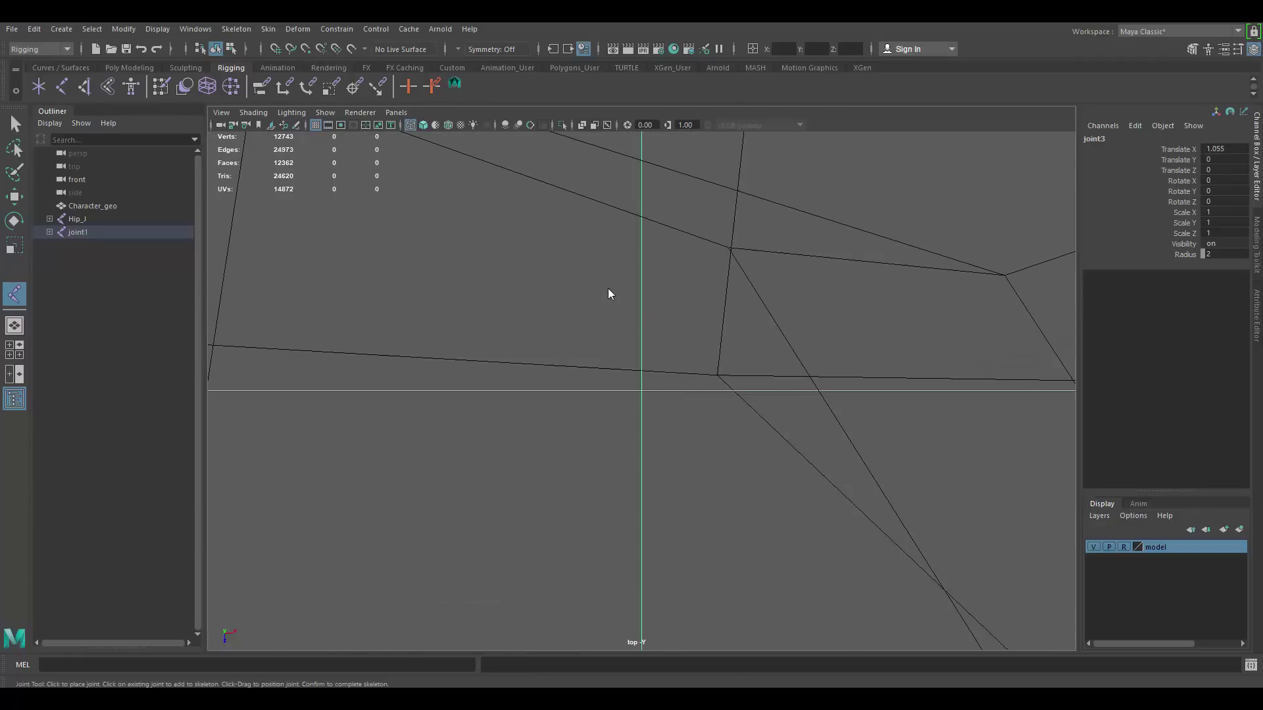
scroll(715, 333, "down", 10)
scroll(717, 334, "down", 5)
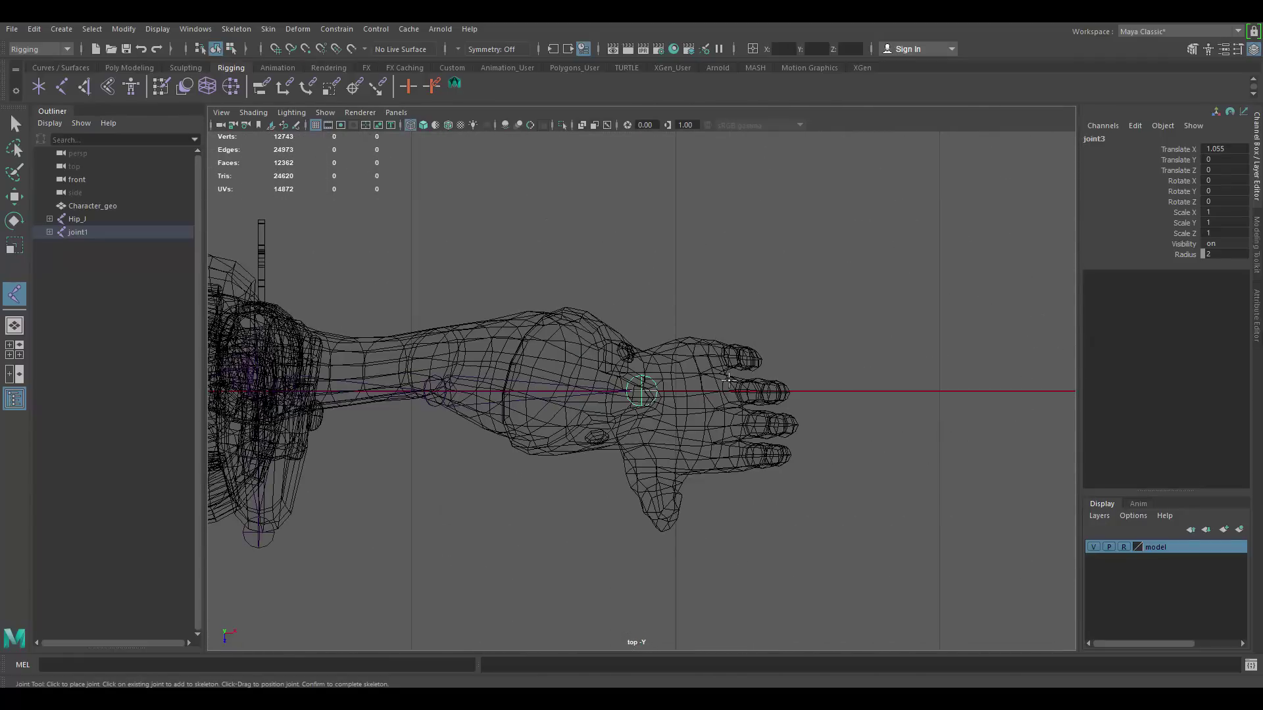
middle_click_drag(717, 339, 677, 333, "alt")
scroll(676, 332, "up", 2)
scroll(676, 332, "up", 4)
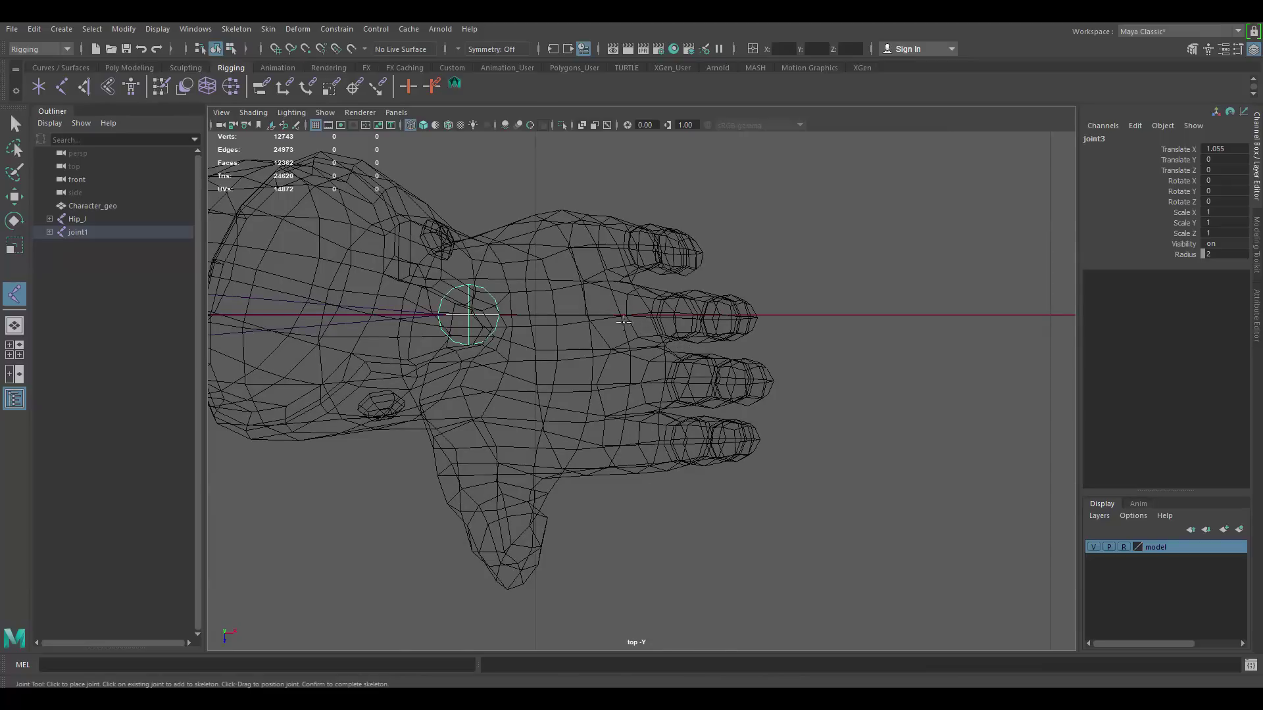
left_click(643, 319)
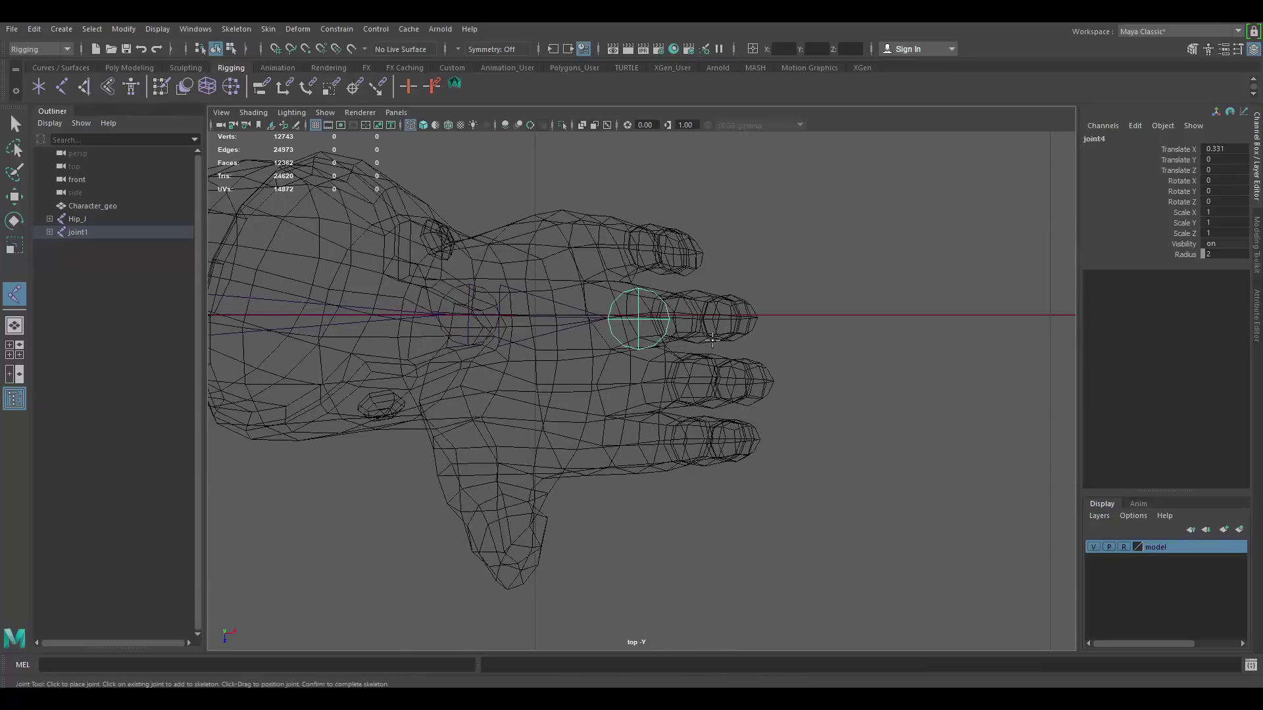
In the front view, add three more finger joints descending beside the hand and complete the arm chain.
key("space")
key("space")
middle_click_drag(633, 486, 386, 326, "alt")
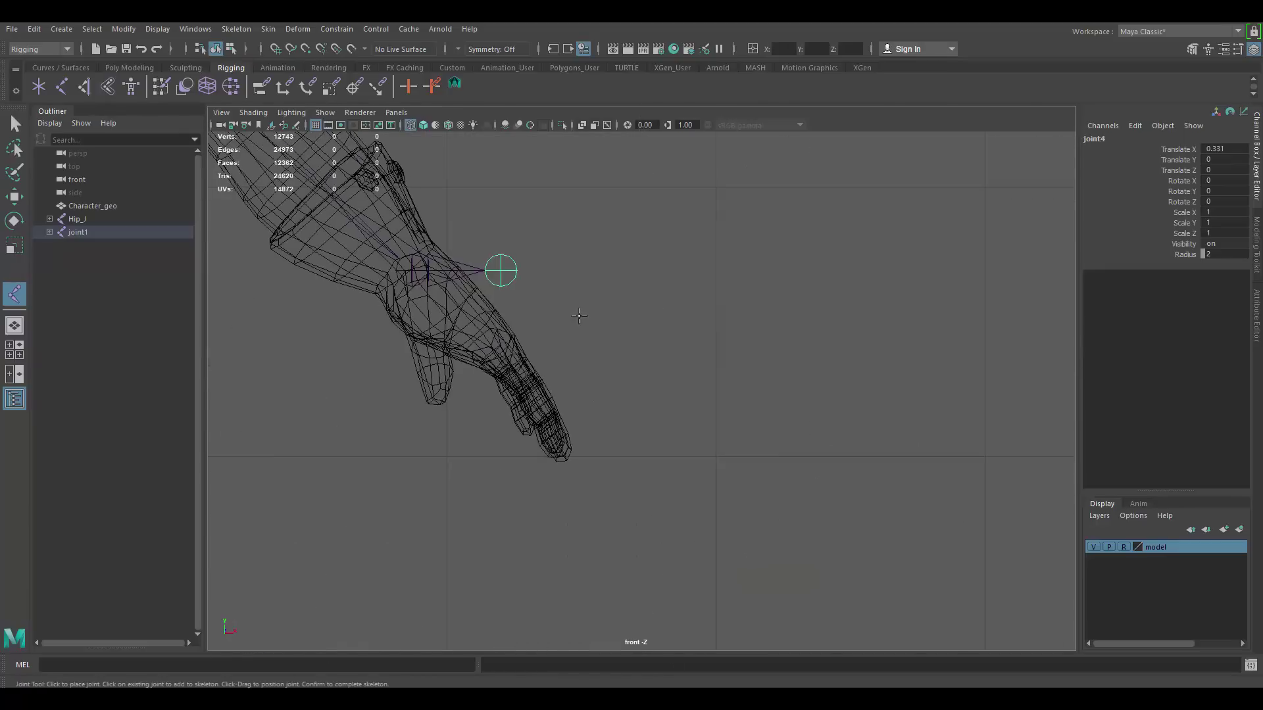
scroll(585, 315, "up", 5)
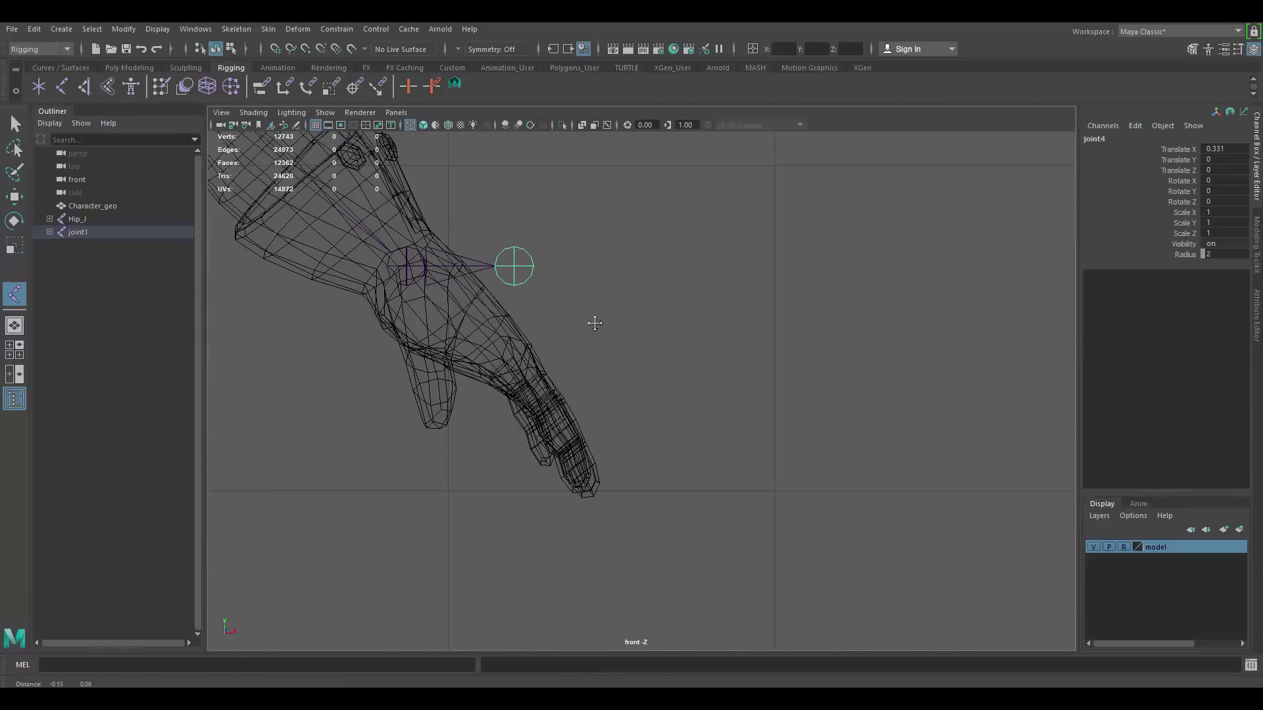
left_click(571, 301)
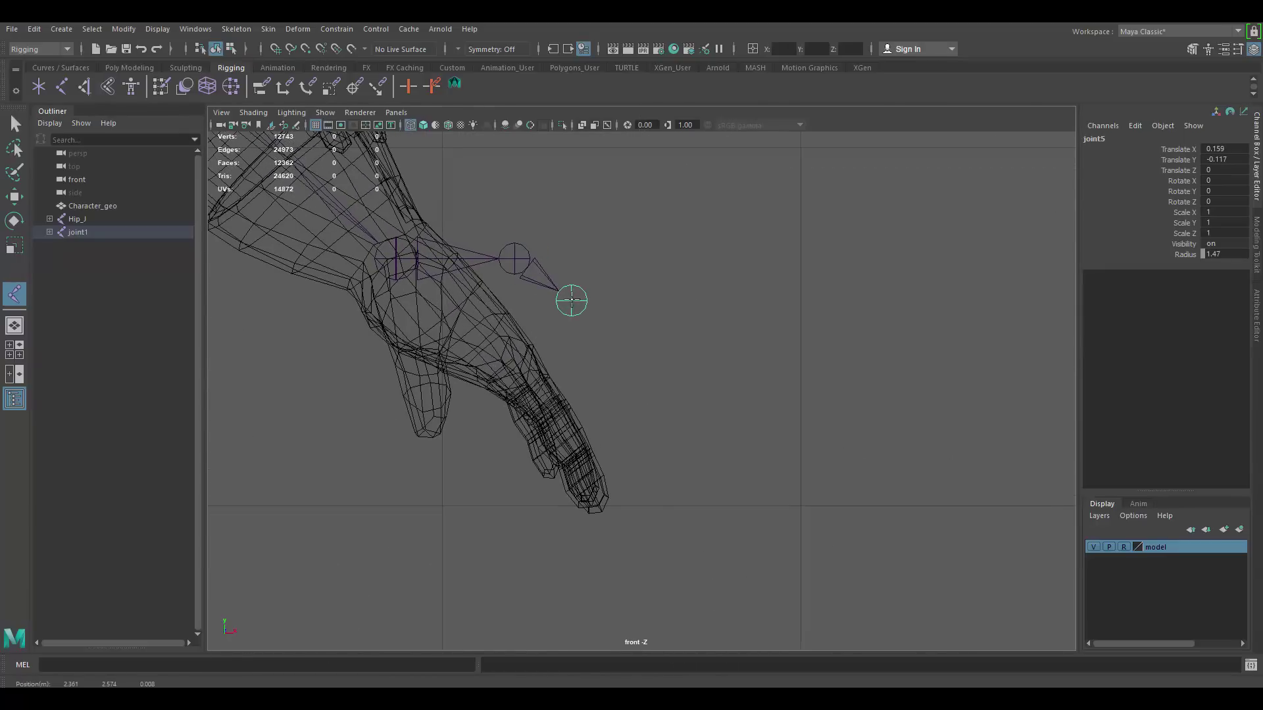
left_click(605, 355)
left_click_drag(611, 352, 615, 356)
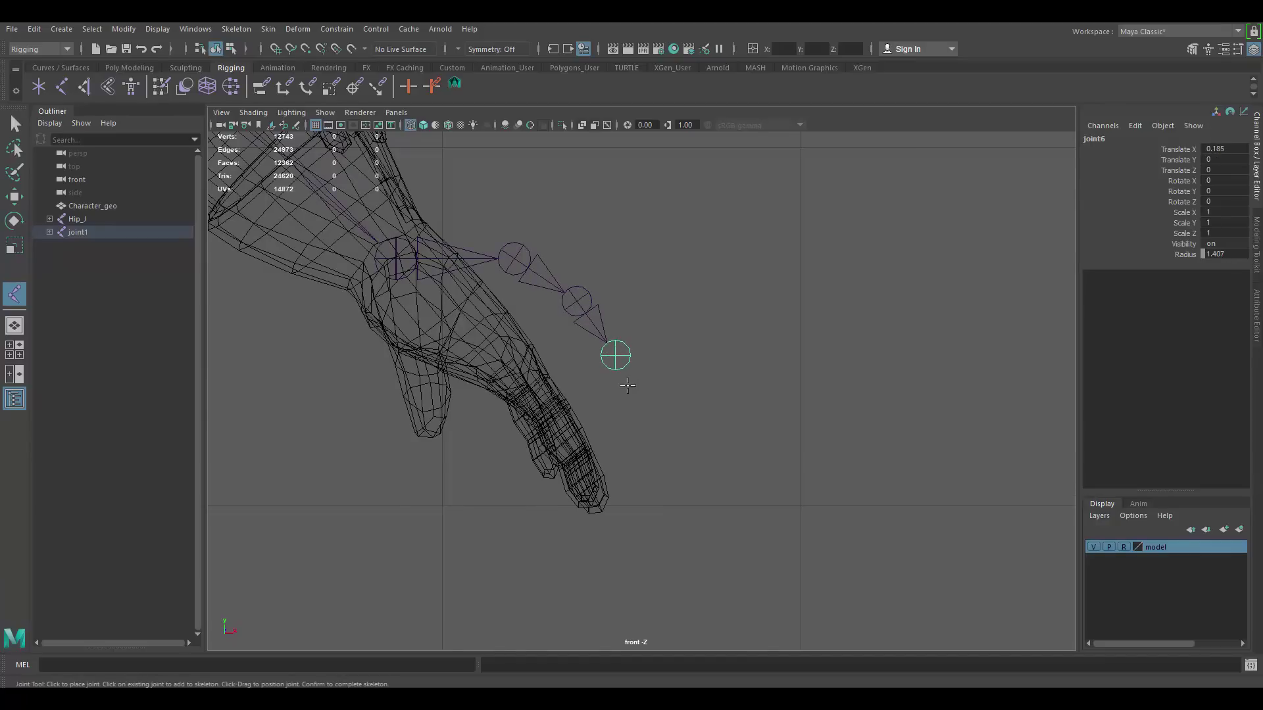
left_click(652, 405)
key("Return")
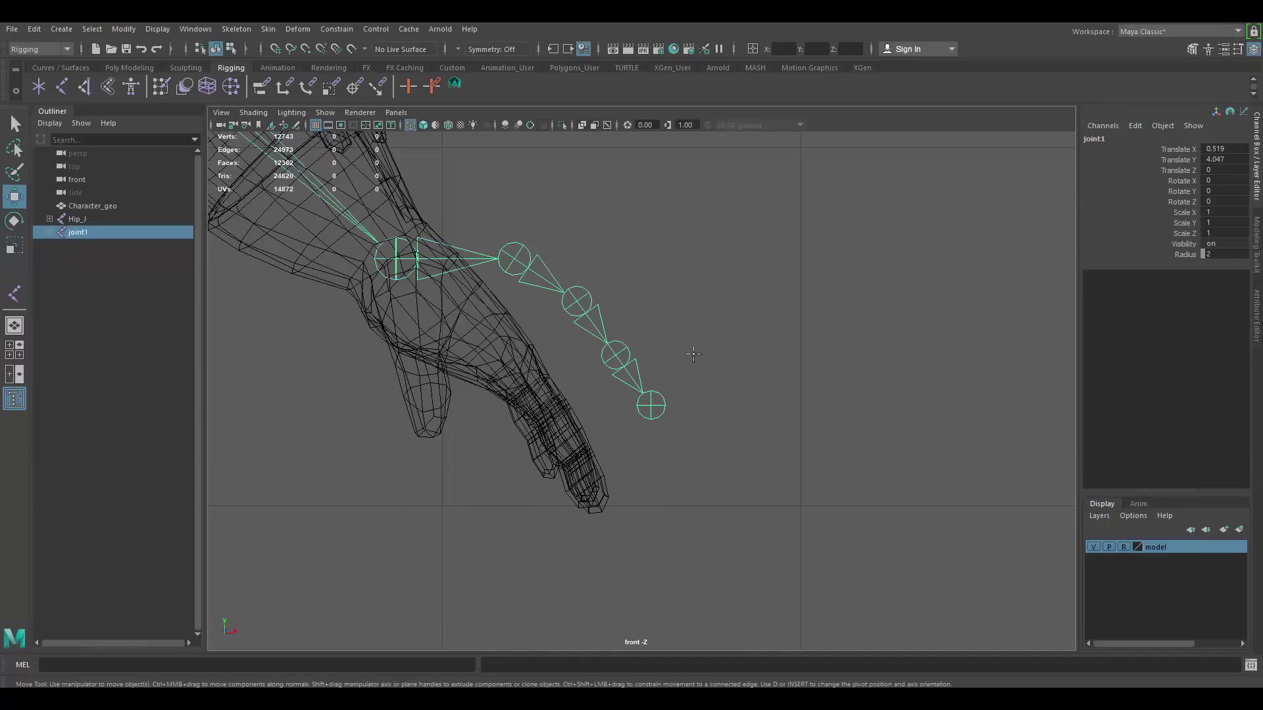
Move the wrist joint slightly toward the palm so it sits centred inside the wrist in the front view.
scroll(716, 341, "down", 6)
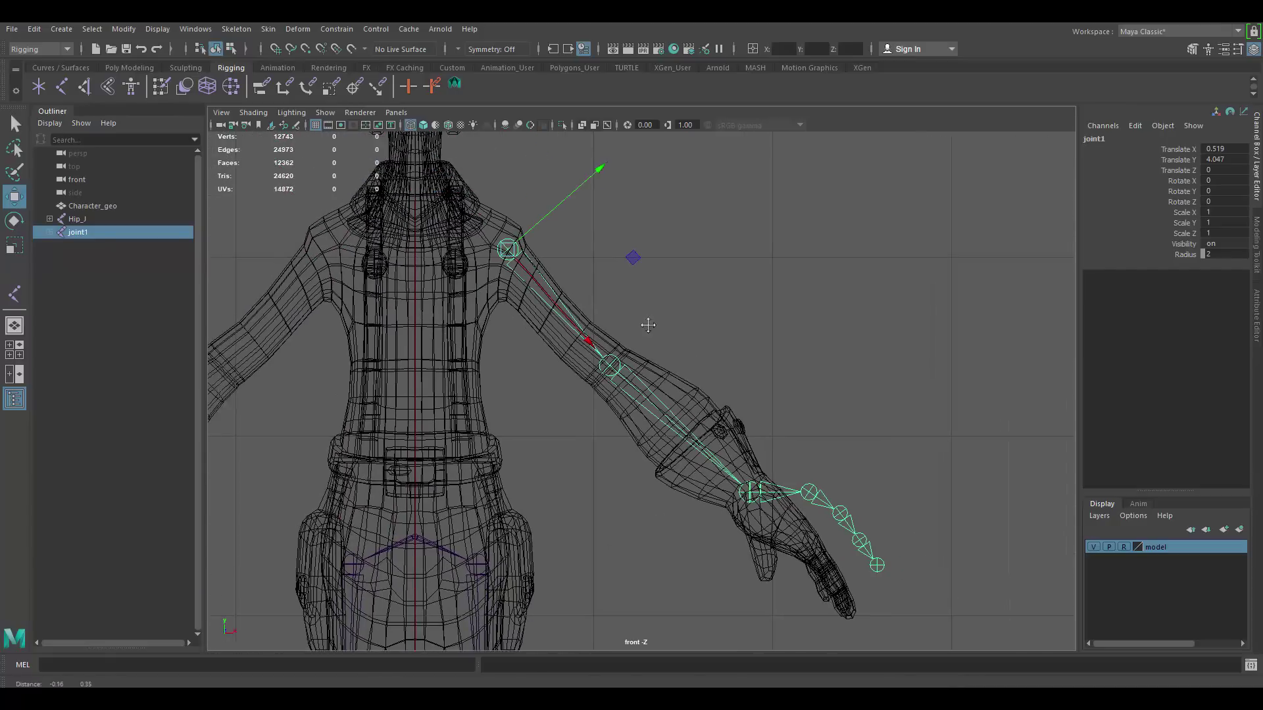
mouse_move(581, 277)
middle_mouse_down("alt")
mouse_move(593, 297)
mouse_move(660, 299)
mouse_move(604, 255)
middle_mouse_up("alt")
middle_click_drag(685, 320, 543, 254, "alt")
right_click_drag(622, 352, 644, 352, "alt")
middle_click_drag(644, 352, 626, 293, "alt")
right_click_drag(626, 294, 635, 296, "alt")
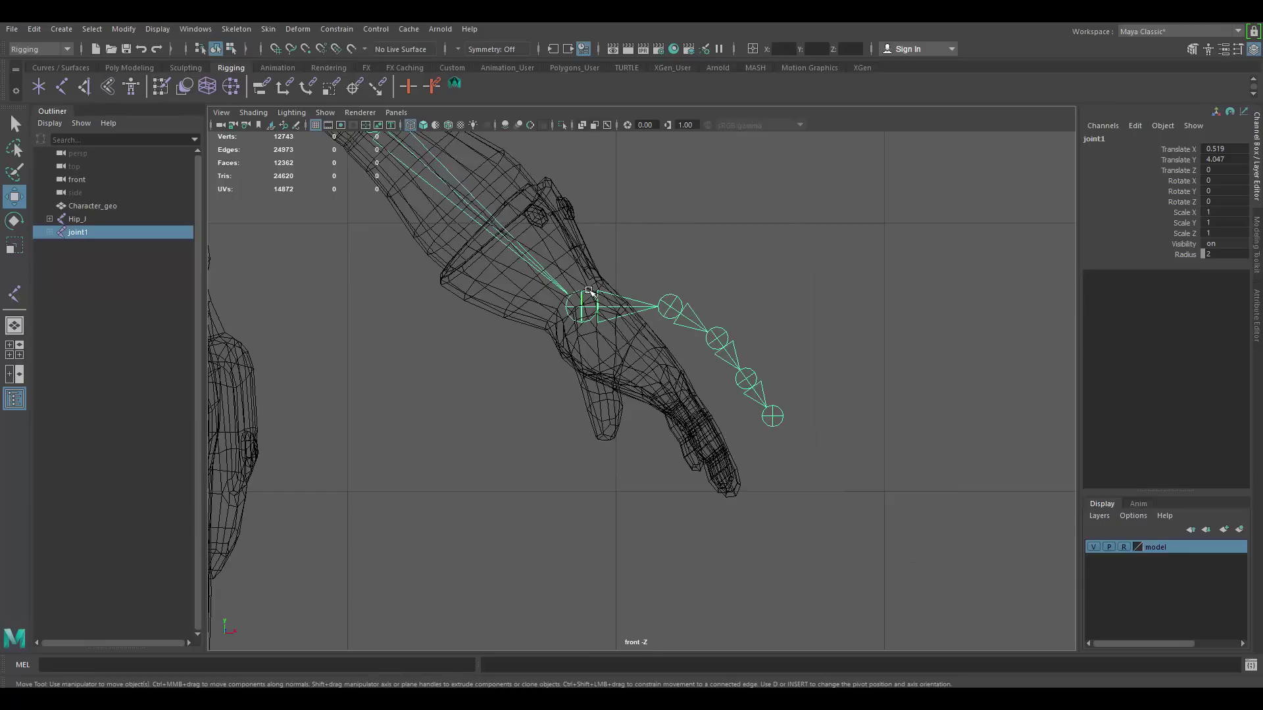
left_click(588, 290)
scroll(588, 301, "up", 1)
left_click_drag(581, 297, 574, 303)
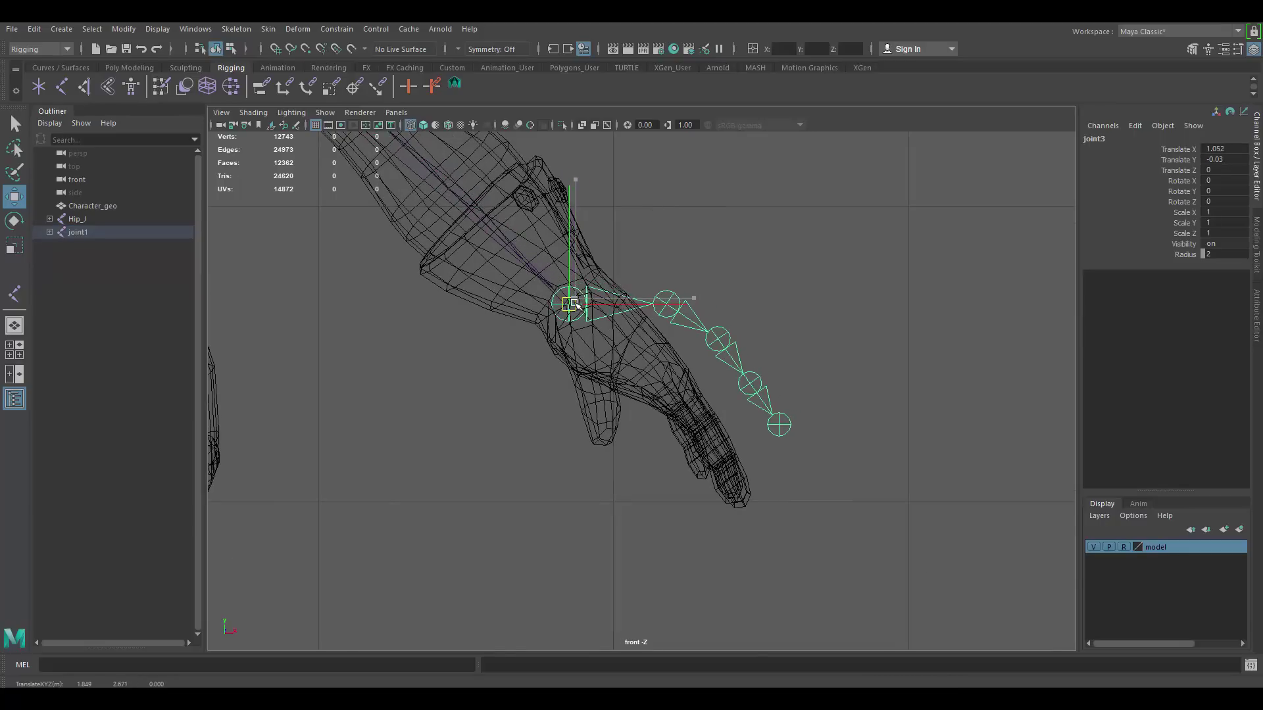
In the front view, move the ring finger's base joint and its children from outside the mesh into the hand.
middle_click_drag(631, 301, 596, 288, "alt")
right_click_drag(596, 288, 633, 271, "alt")
left_click(633, 255)
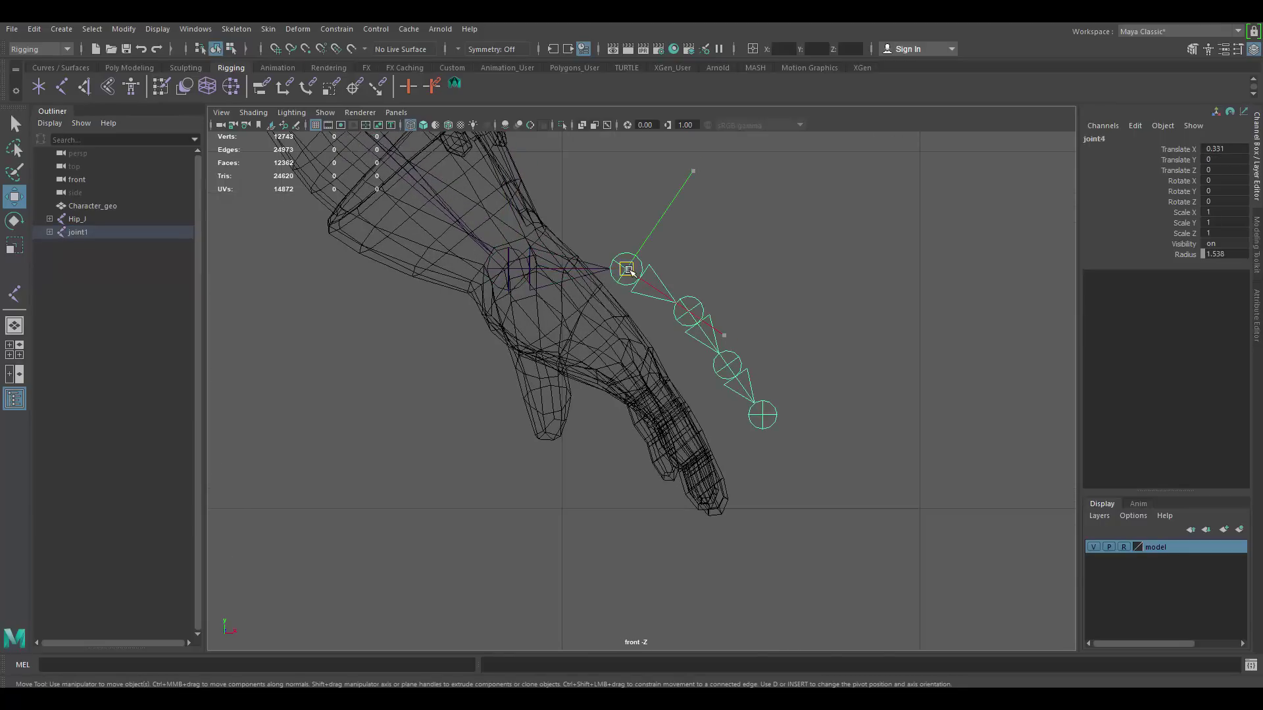
left_click_drag(626, 269, 577, 323)
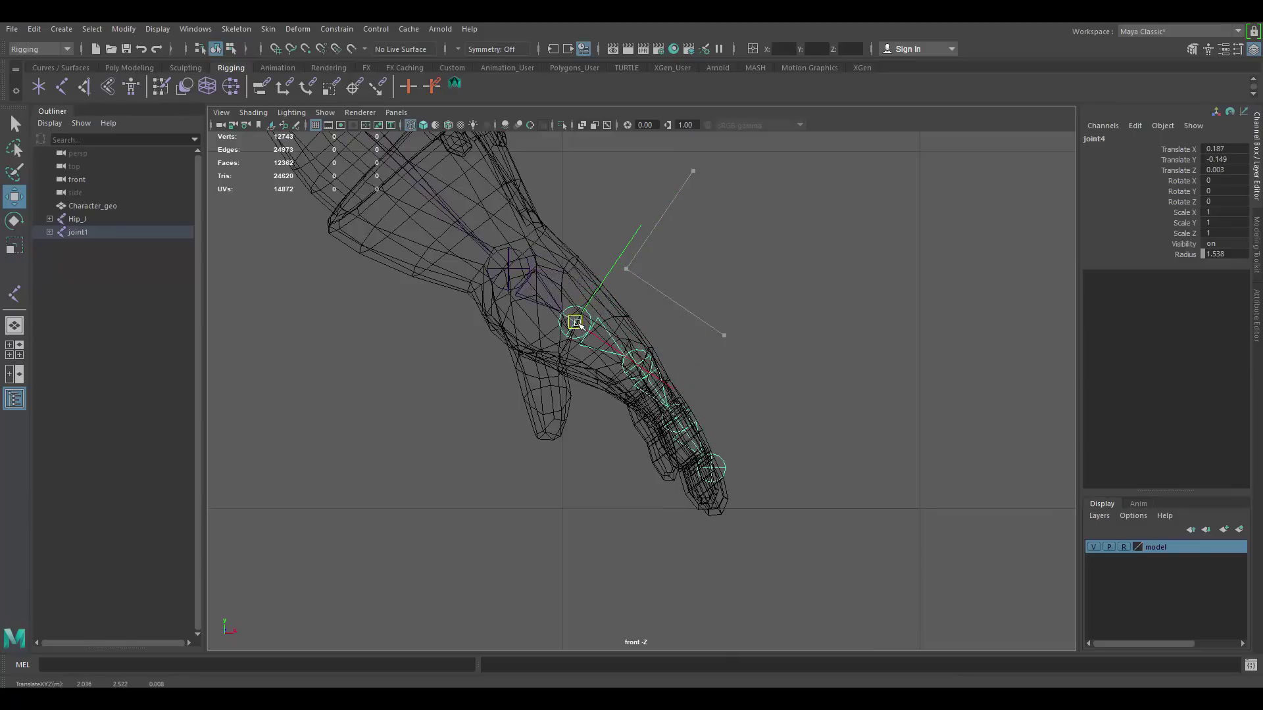
Examine from several angles in the perspective and front views how the finger joint chain sits inside the hand.
key("space")
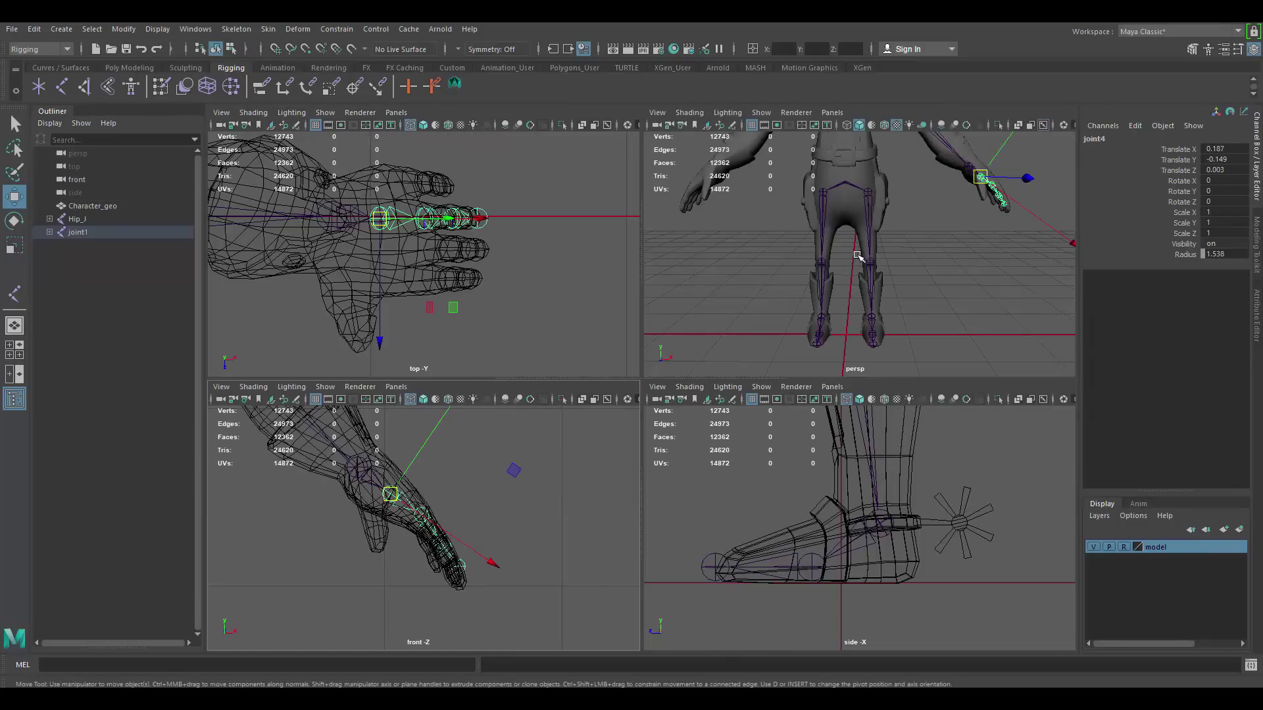
key("f")
left_click_drag(839, 265, 792, 293, "alt")
right_click_drag(792, 293, 781, 302, "alt")
left_click_drag(879, 261, 946, 223, "alt")
scroll(861, 228, "up", 5)
scroll(840, 246, "up", 2)
scroll(848, 237, "down", 5)
left_click_drag(848, 239, 885, 212, "alt")
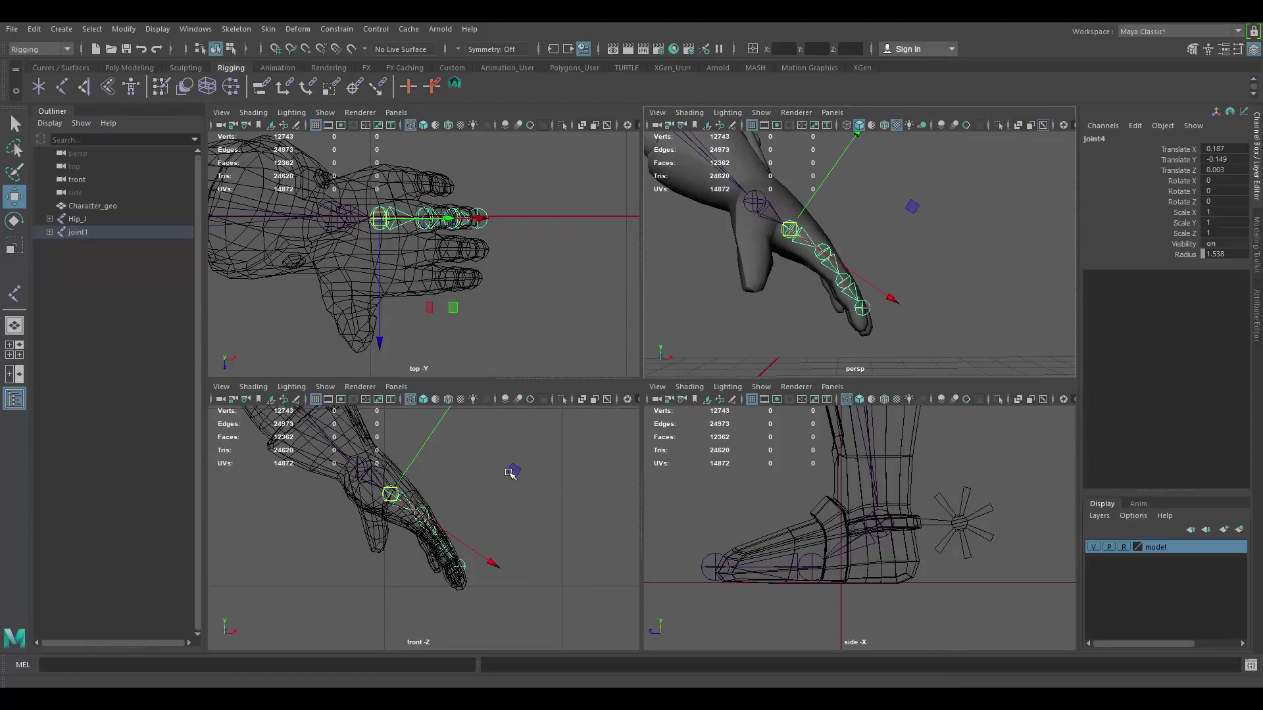
key("space")
scroll(484, 310, "up", 6)
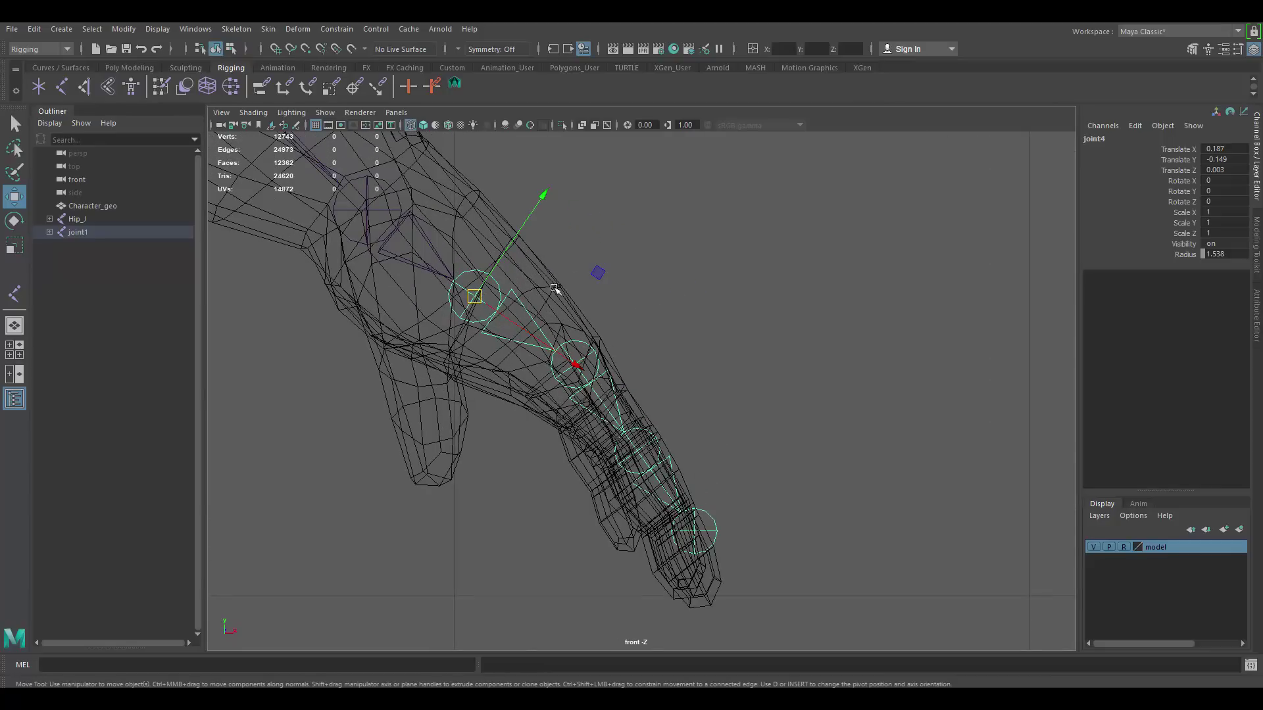
middle_click_drag(544, 283, 614, 310, "alt")
scroll(567, 327, "down", 1)
key("space")
key("space")
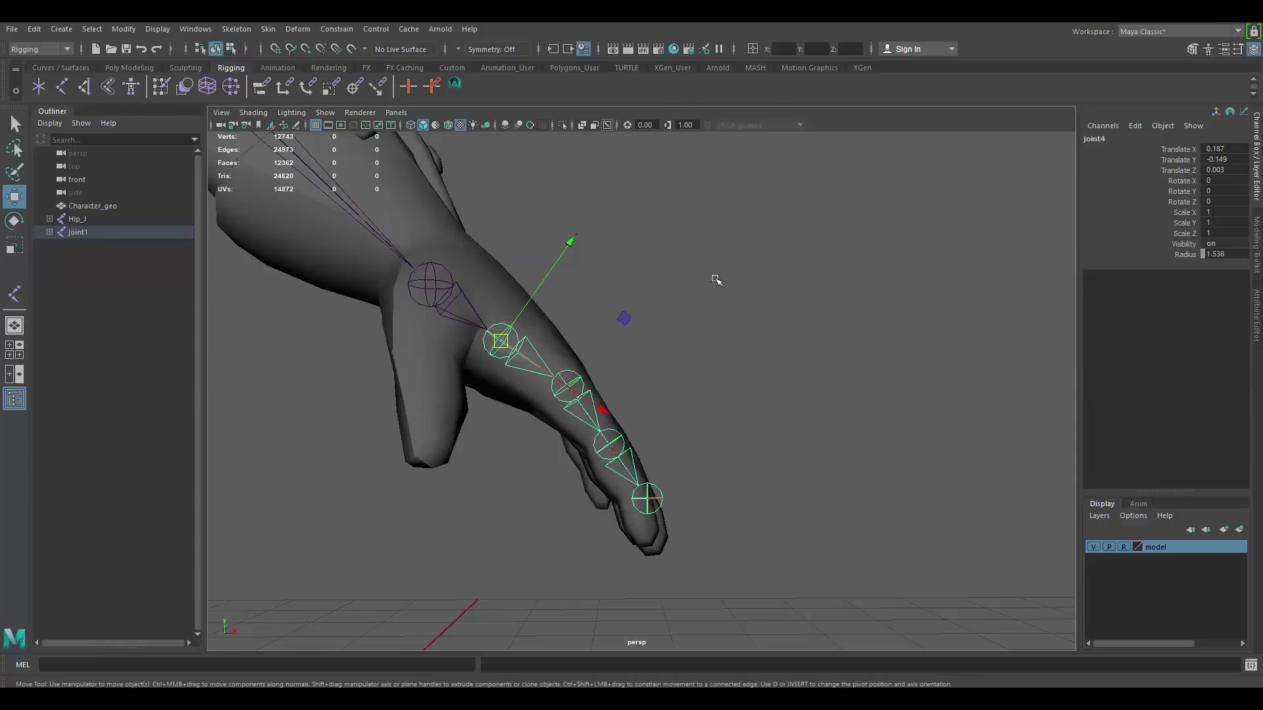
left_click_drag(716, 280, 598, 336, "alt")
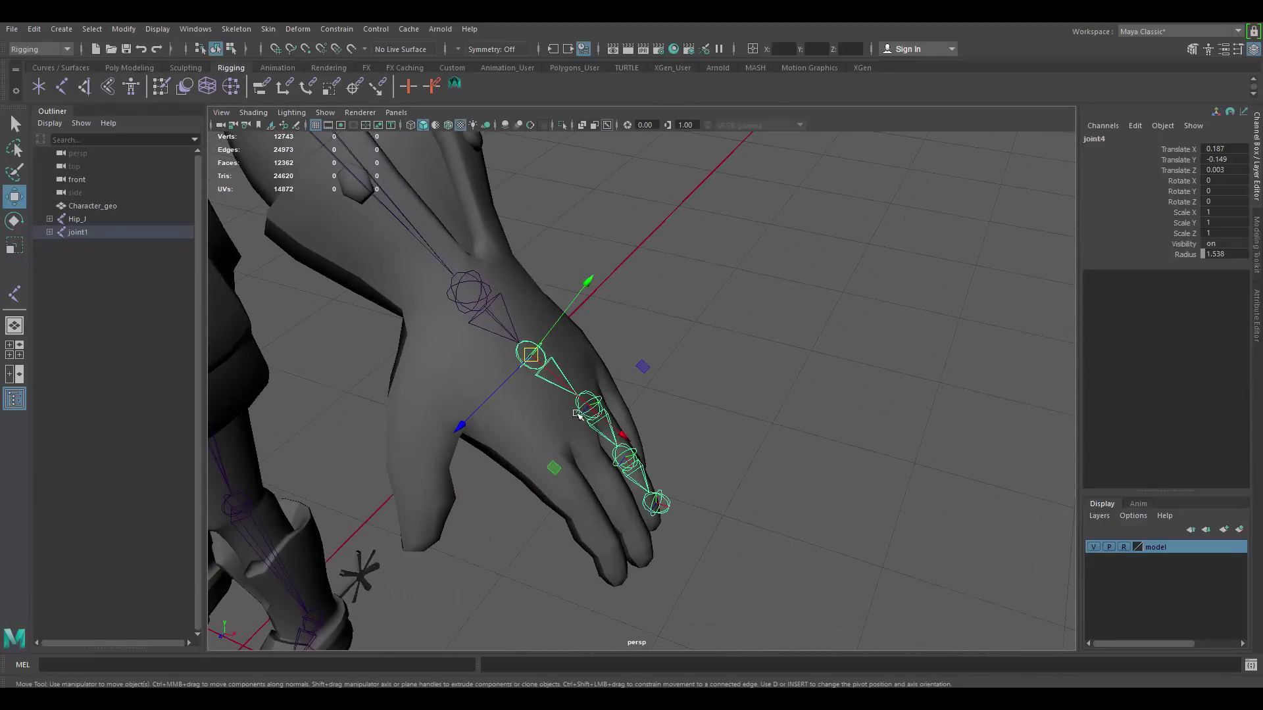
Move the ring finger's base joint further along the hand to the knuckle, at about 0.356, -0.243 in X and Y.
key("space")
left_click_drag(378, 498, 424, 524)
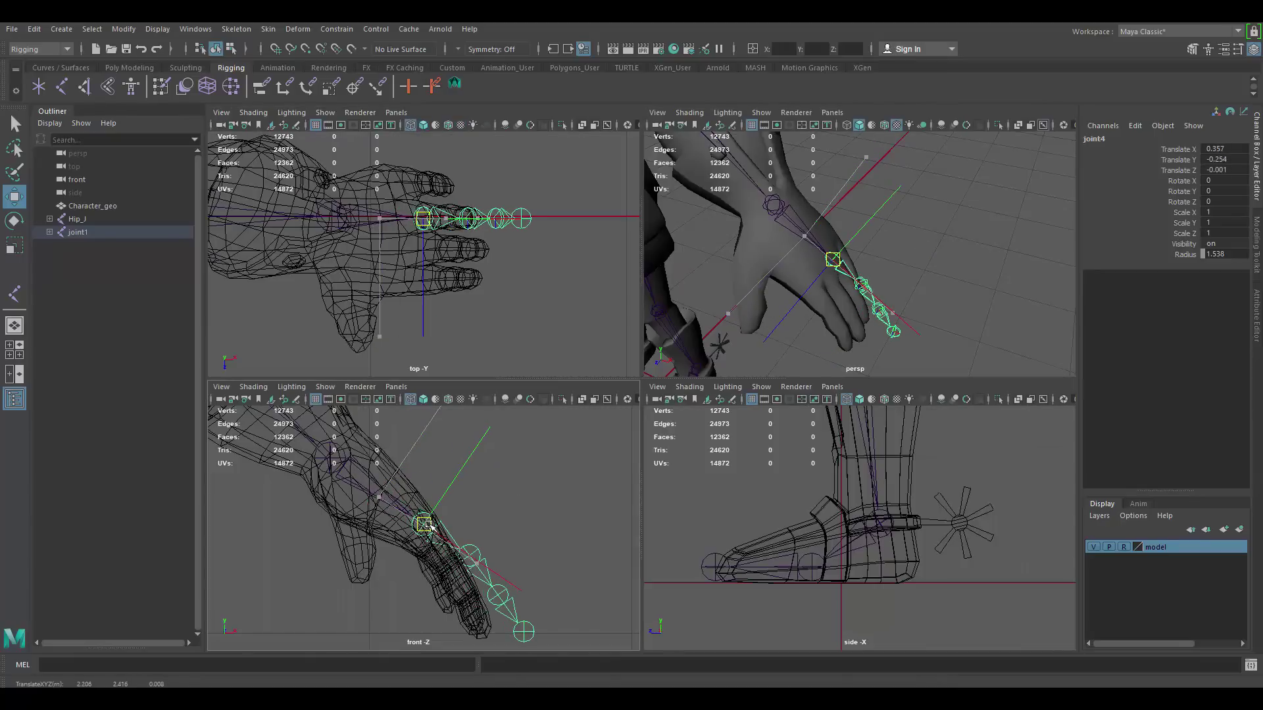
left_click_drag(859, 261, 956, 267, "alt")
middle_click_drag(892, 266, 873, 234, "alt")
left_click(851, 259)
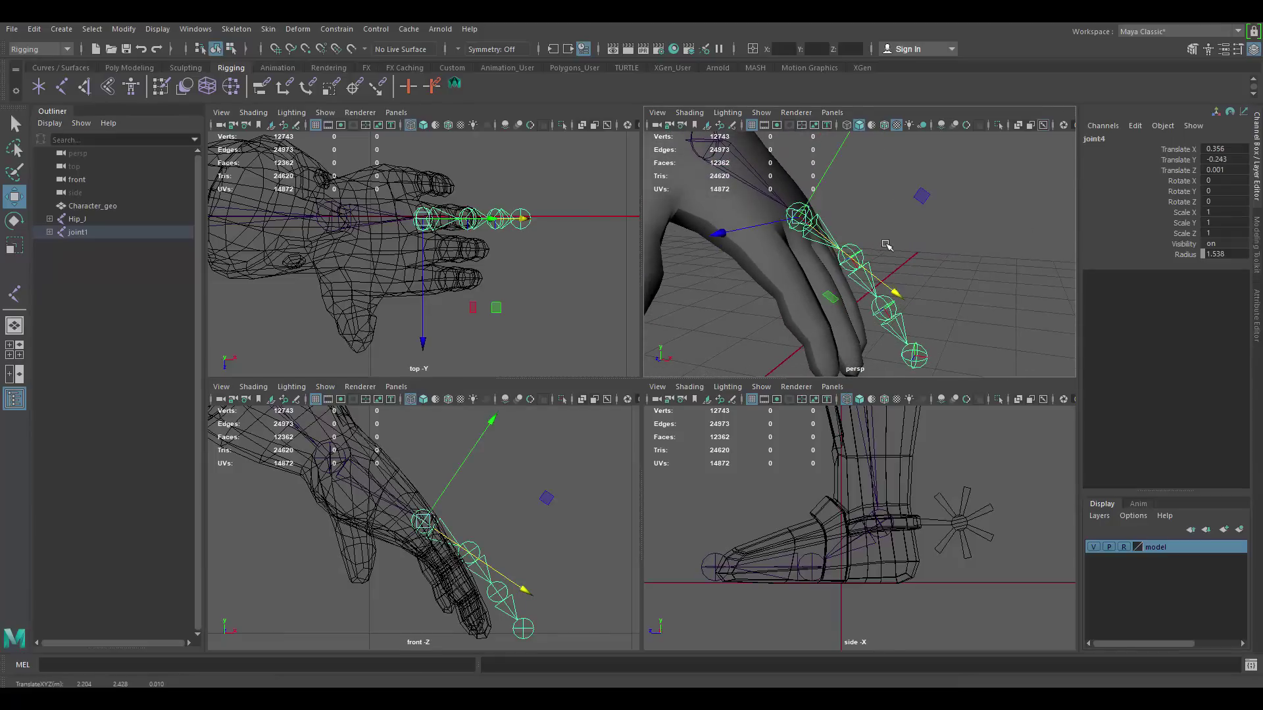
Reposition the ring finger's two middle joints so they sit inside the finger at its bends.
left_click_drag(888, 245, 687, 245, "alt")
key("Down")
left_click_drag(843, 246, 822, 267, "alt")
left_click(818, 265)
left_click_drag(793, 319, 827, 234)
left_click(860, 196)
left_click(851, 254)
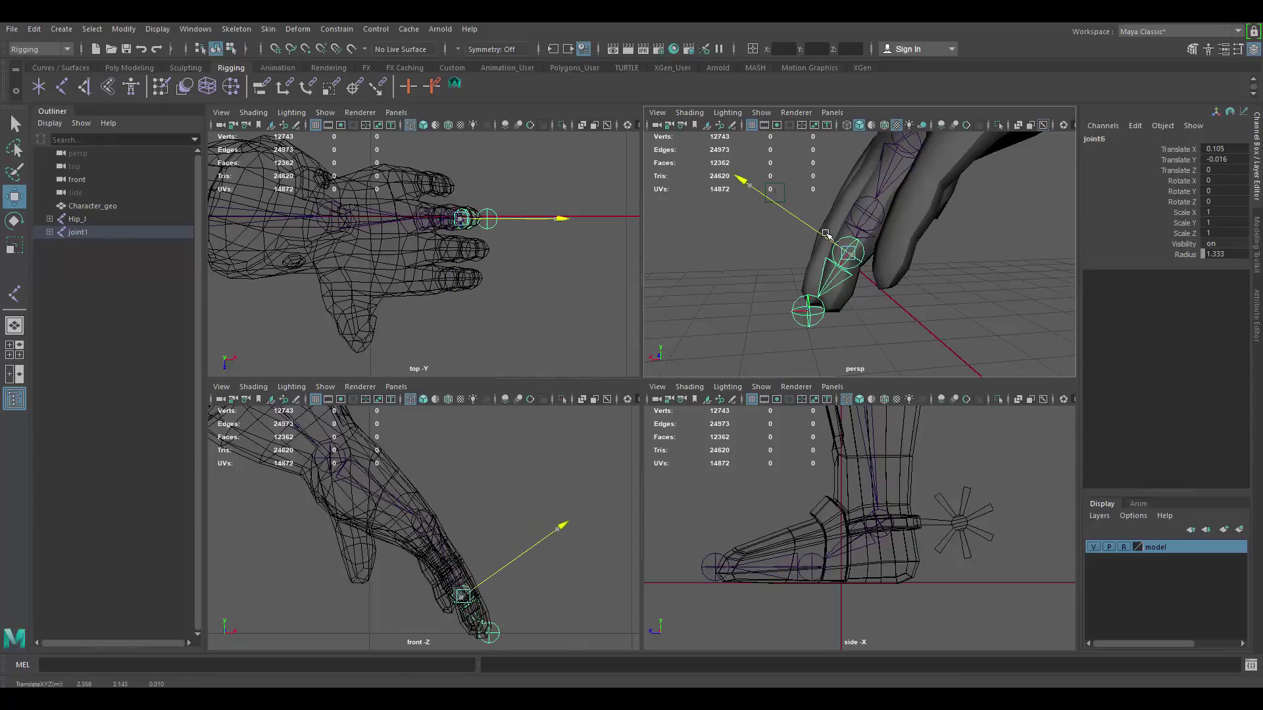
Move the ring finger's end joint inside the fingertip, at about 0.139 in X and -0.046 in Y.
left_click(819, 321)
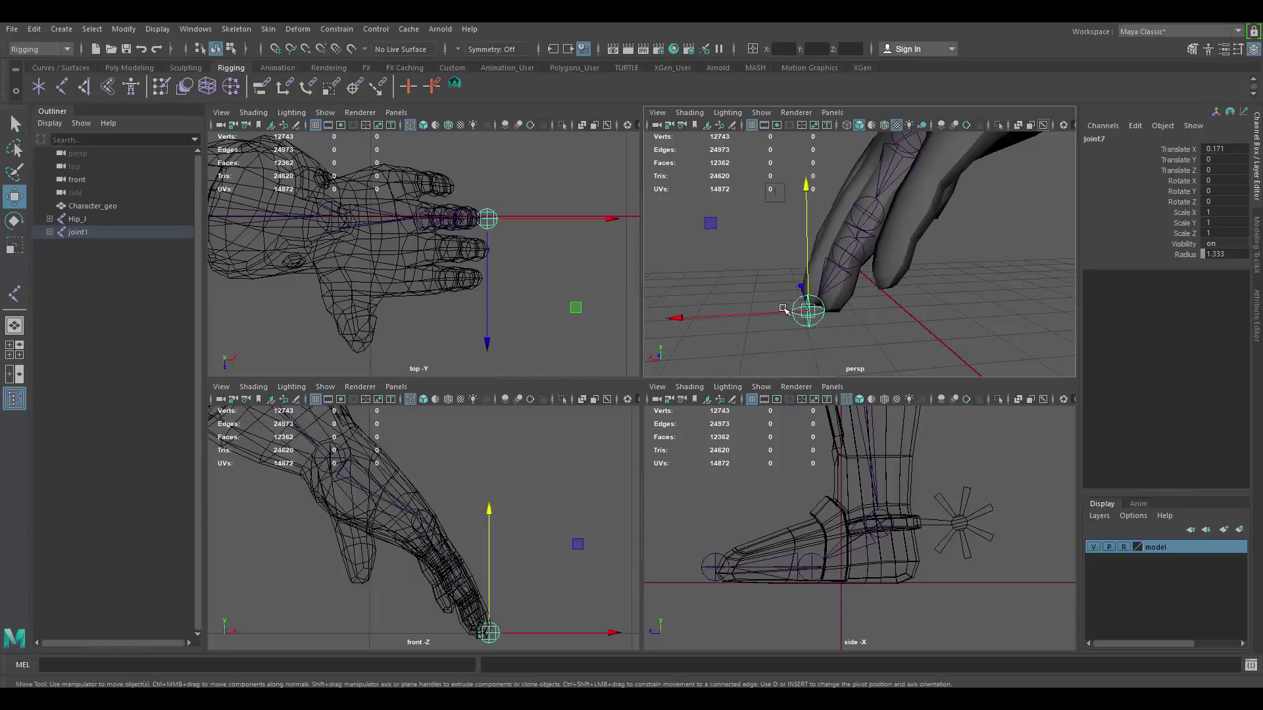
left_click_drag(784, 310, 1024, 299)
middle_click_drag(922, 172, 921, 265, "alt")
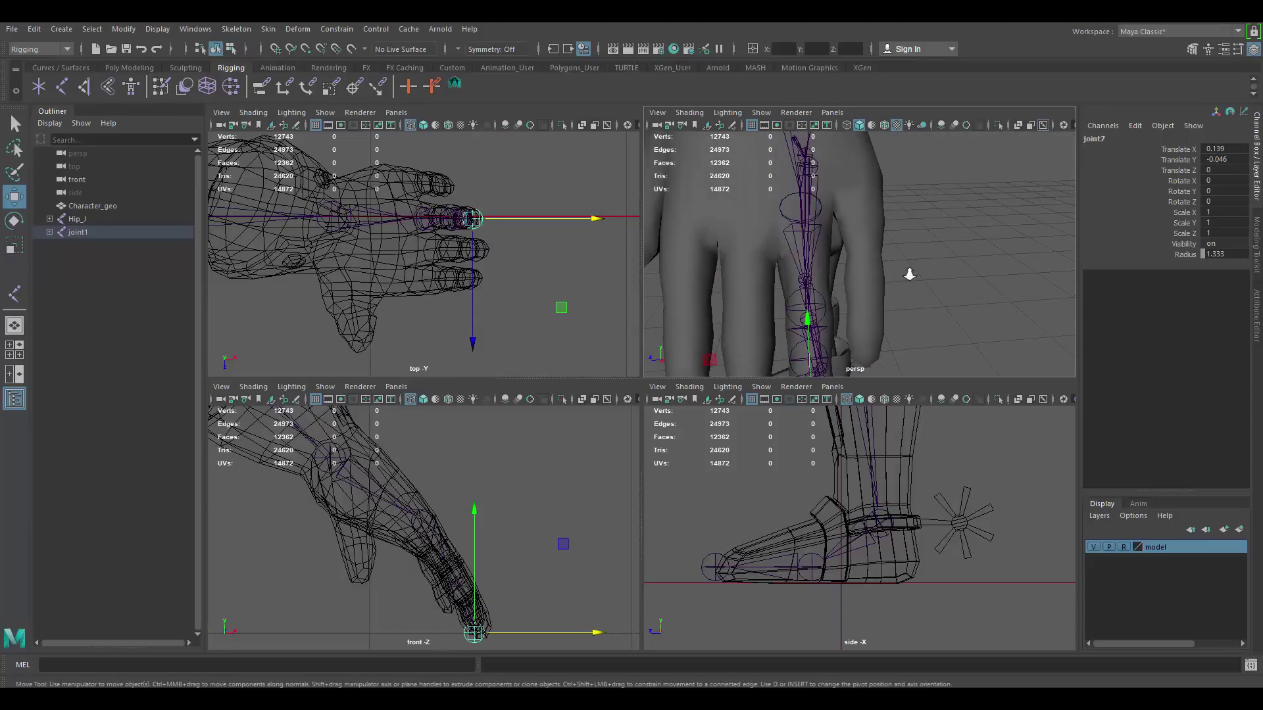
Duplicate the ring finger's joint chain from its base joint and move the copy sideways onto the little finger.
right_click_drag(908, 273, 867, 263, "alt")
left_click_drag(867, 264, 843, 234, "alt")
left_click(836, 234)
left_click(828, 234)
right_click_drag(842, 238, 850, 234, "alt")
key("ctrl+d")
left_click_drag(742, 212, 834, 217)
Adjust the little finger's joints so the copied chain fits inside the shorter finger.
left_click_drag(921, 234, 773, 204, "alt")
left_click_drag(907, 211, 915, 217)
left_click_drag(916, 239, 1053, 296, "alt")
left_click(899, 268)
left_click(849, 277)
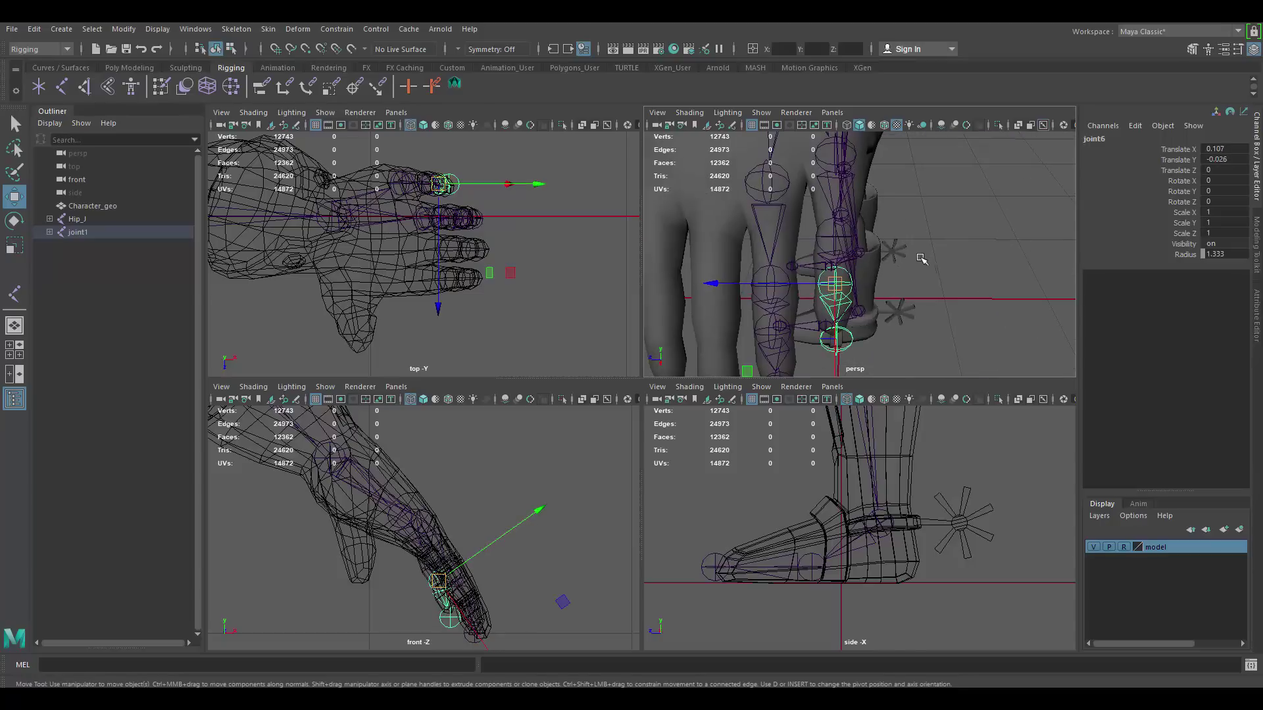
Duplicate the ring finger's joint chain, move it onto the middle finger and rotate its base about 5.4 degrees in Z.
scroll(919, 253, "down", 5)
left_click_drag(911, 218, 758, 226, "alt")
scroll(841, 240, "up", 2)
left_click(842, 218)
left_click(826, 224)
left_click_drag(866, 233, 881, 209, "alt")
left_click_drag(775, 216, 713, 205)
key("e")
key("w")
left_click_drag(836, 280, 964, 275, "alt")
left_click_drag(986, 284, 889, 246, "alt")
Duplicate the middle finger's joint chain and move it onto the index finger, at about 0.25 in Z.
key("ctrl+d")
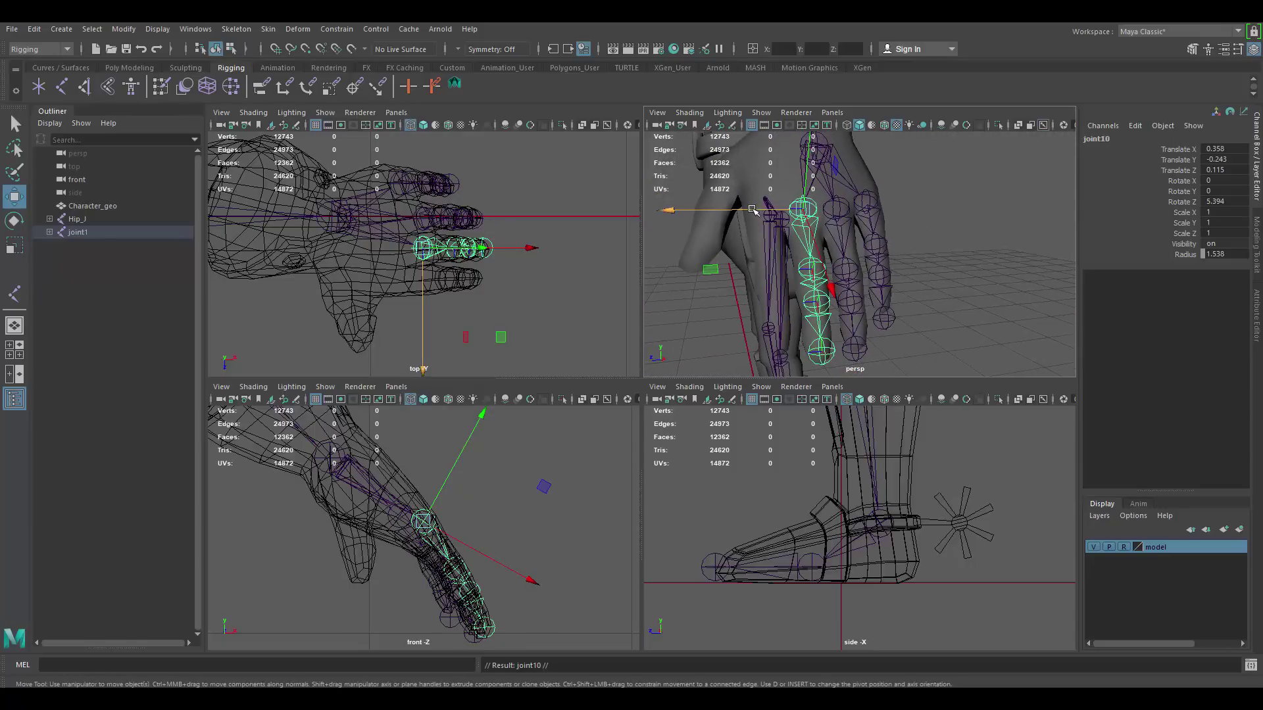
left_click_drag(754, 210, 713, 214)
left_click_drag(843, 247, 933, 206, "alt")
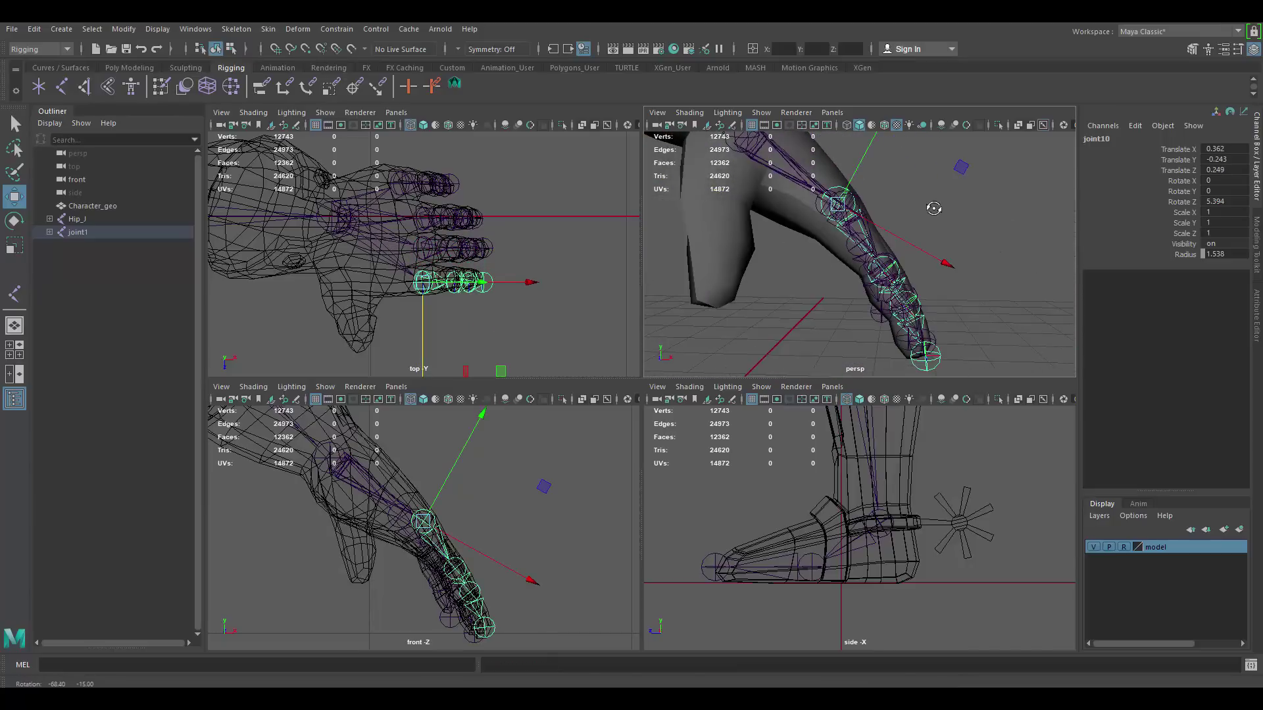
left_click_drag(837, 205, 671, 258)
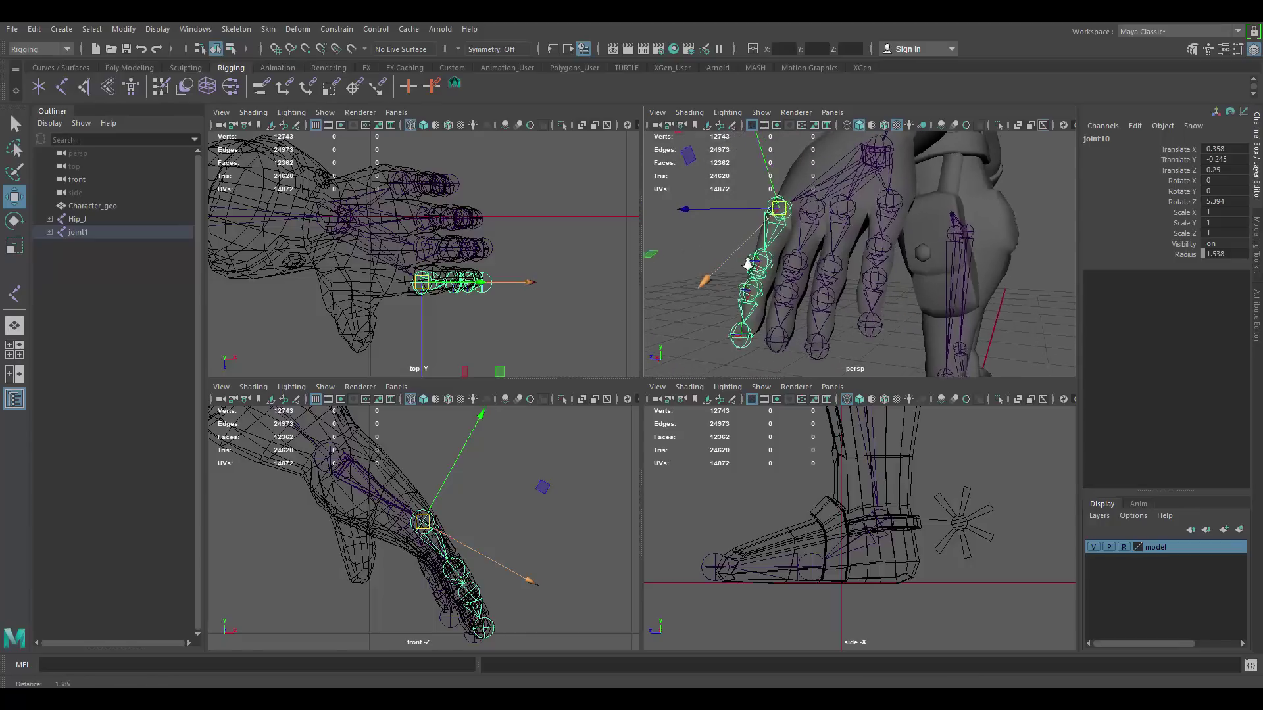
right_click_drag(747, 265, 775, 274, "alt")
left_click_drag(775, 273, 887, 250, "alt")
Rotate the index finger's second joint slightly so the rest of the chain follows the finger's bend.
left_click(831, 236)
key("e")
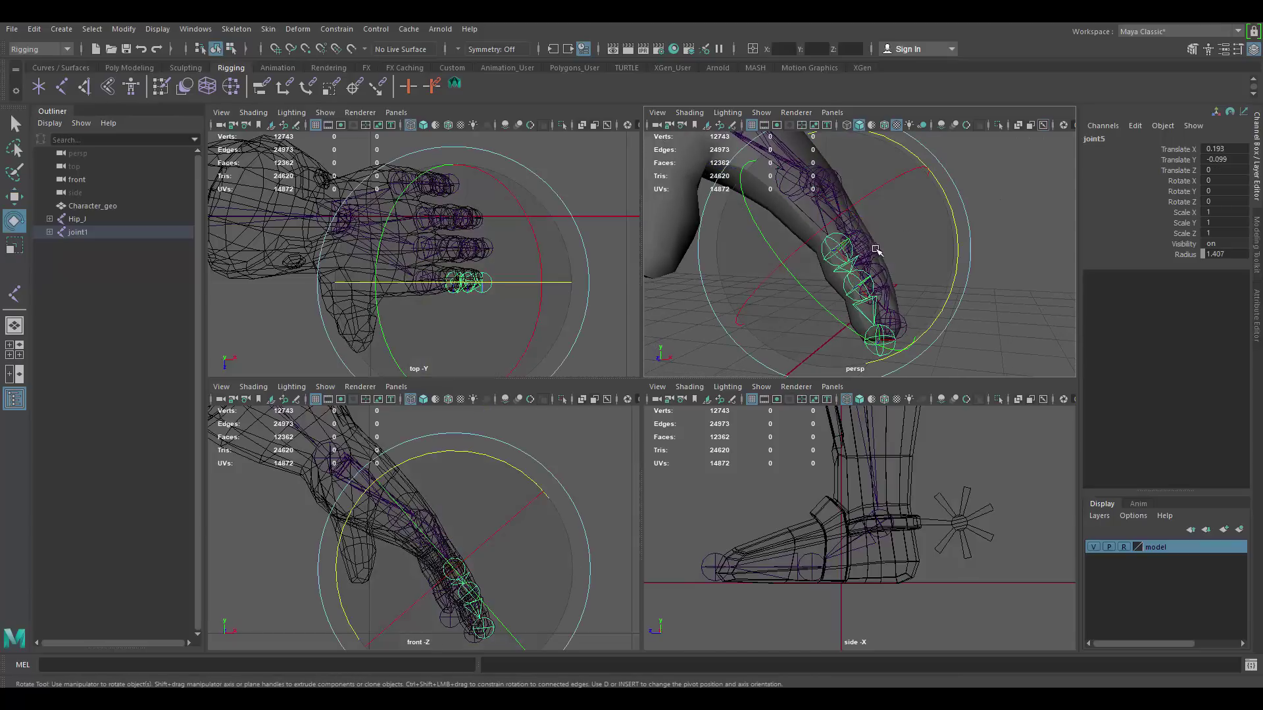
left_click_drag(950, 210, 860, 250)
key("w")
scroll(921, 221, "down", 3)
left_click(977, 200)
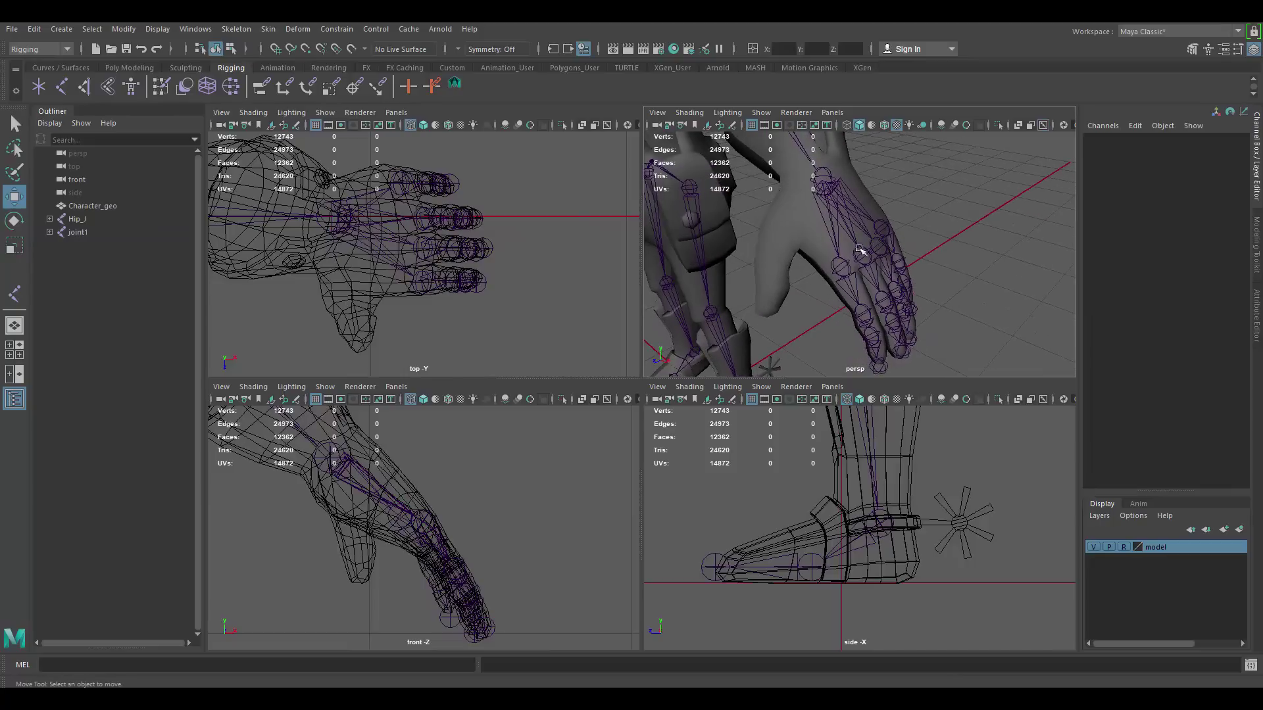
Duplicate the index finger's joint chain, move it to the thumb's base and rotate it to point along the thumb.
left_click(844, 262)
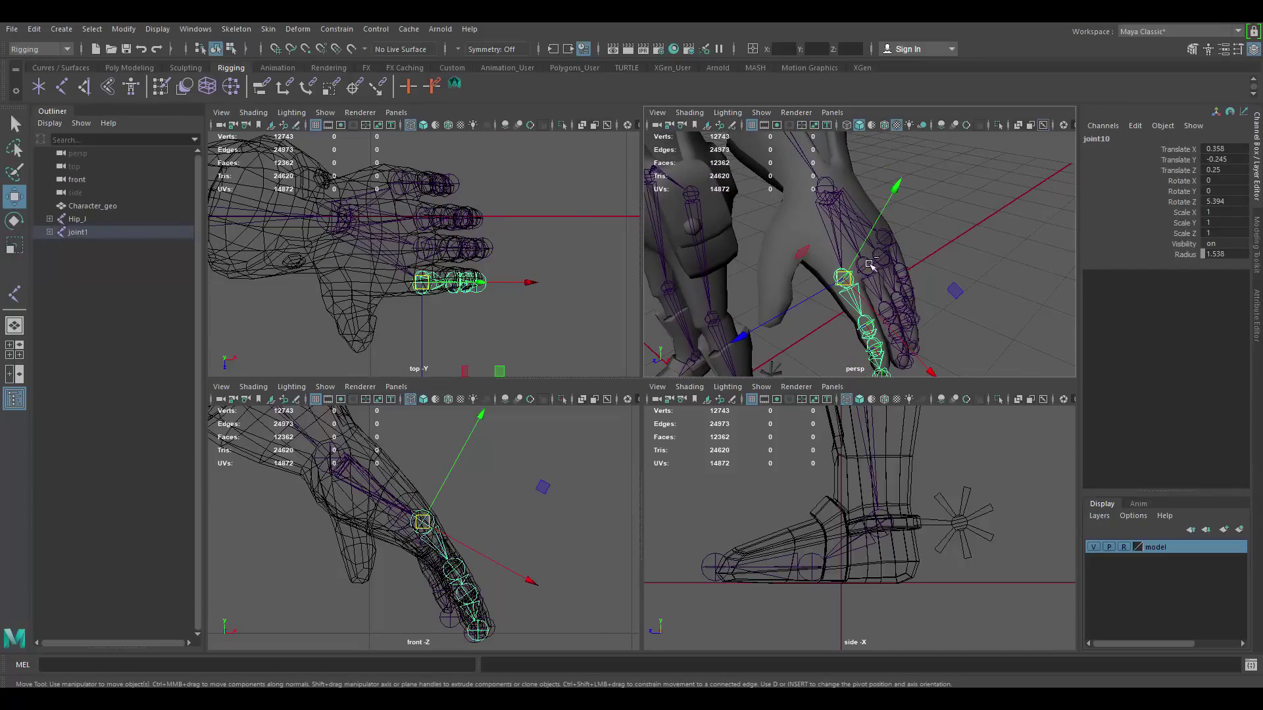
key("ctrl+d")
left_click_drag(848, 279, 778, 229, "alt")
mouse_move(795, 231)
left_mouse_down("alt")
mouse_move(749, 237)
mouse_move(781, 227)
left_mouse_up("alt")
left_click_drag(782, 231, 820, 237, "alt")
key("e")
left_click_drag(806, 317, 885, 242)
left_click_drag(852, 300, 840, 301)
left_click_drag(841, 298, 803, 283, "alt")
Move the thumb's third joint to the thumb tip and delete the extra end joint beyond it.
left_click(739, 302)
key("w")
middle_click_drag(804, 283, 799, 271, "alt")
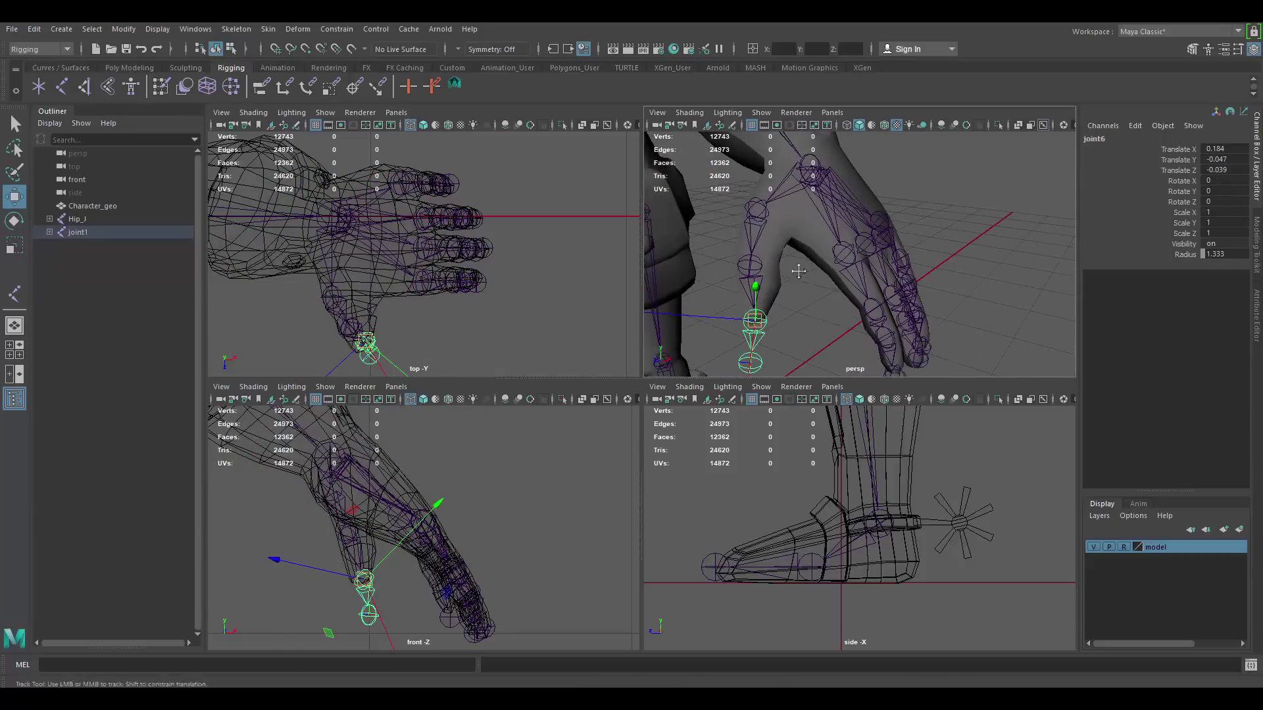
left_click_drag(798, 271, 744, 319, "alt")
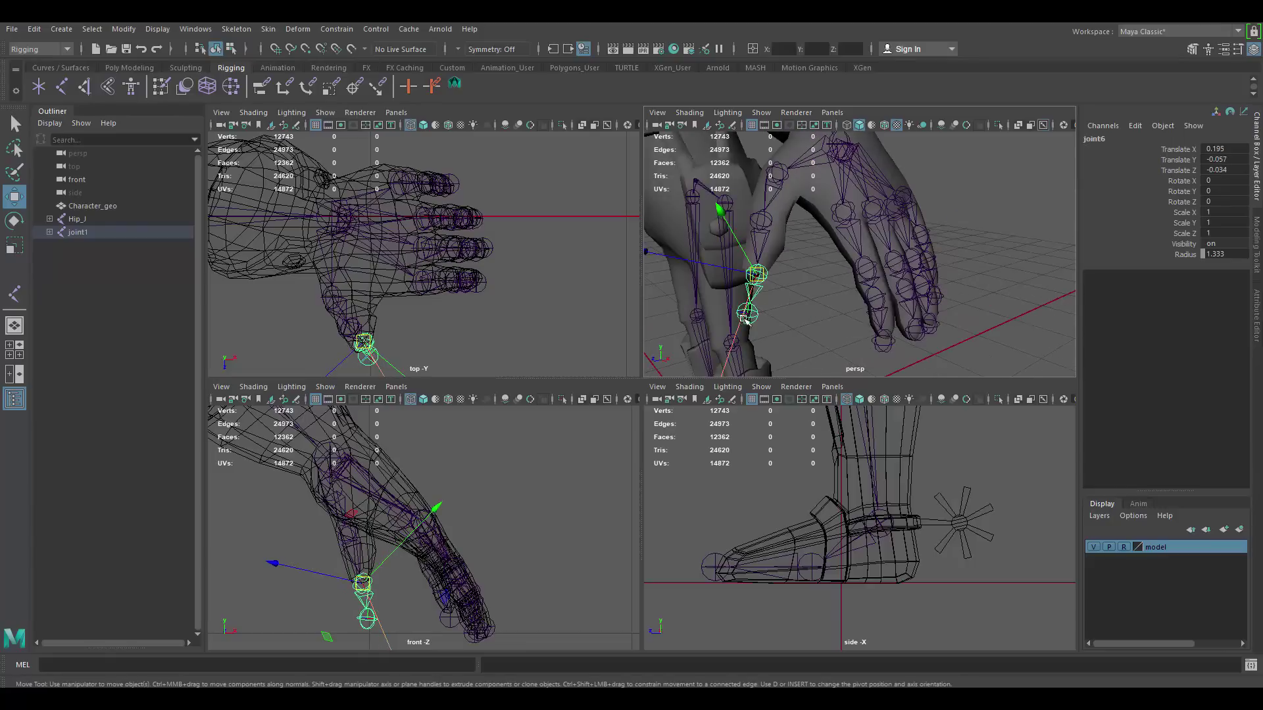
left_click(745, 317)
left_click(780, 314)
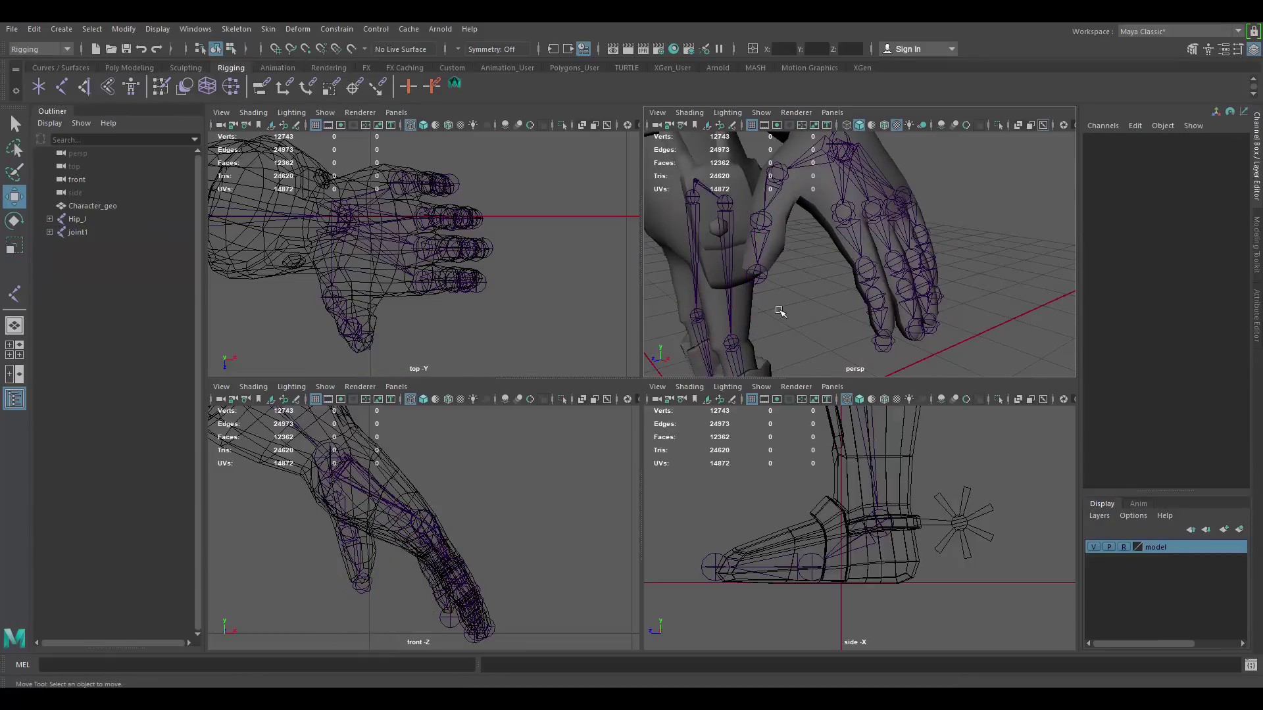
Rename the left arm's root joint at the shoulder as L_Shoulder_J.
left_click_drag(779, 314, 893, 254, "alt")
scroll(851, 206, "down", 3)
middle_click_drag(852, 206, 896, 224, "alt")
left_click_drag(896, 225, 859, 237, "alt")
left_click_drag(852, 287, 532, 212, "alt")
key("space")
left_click(544, 224)
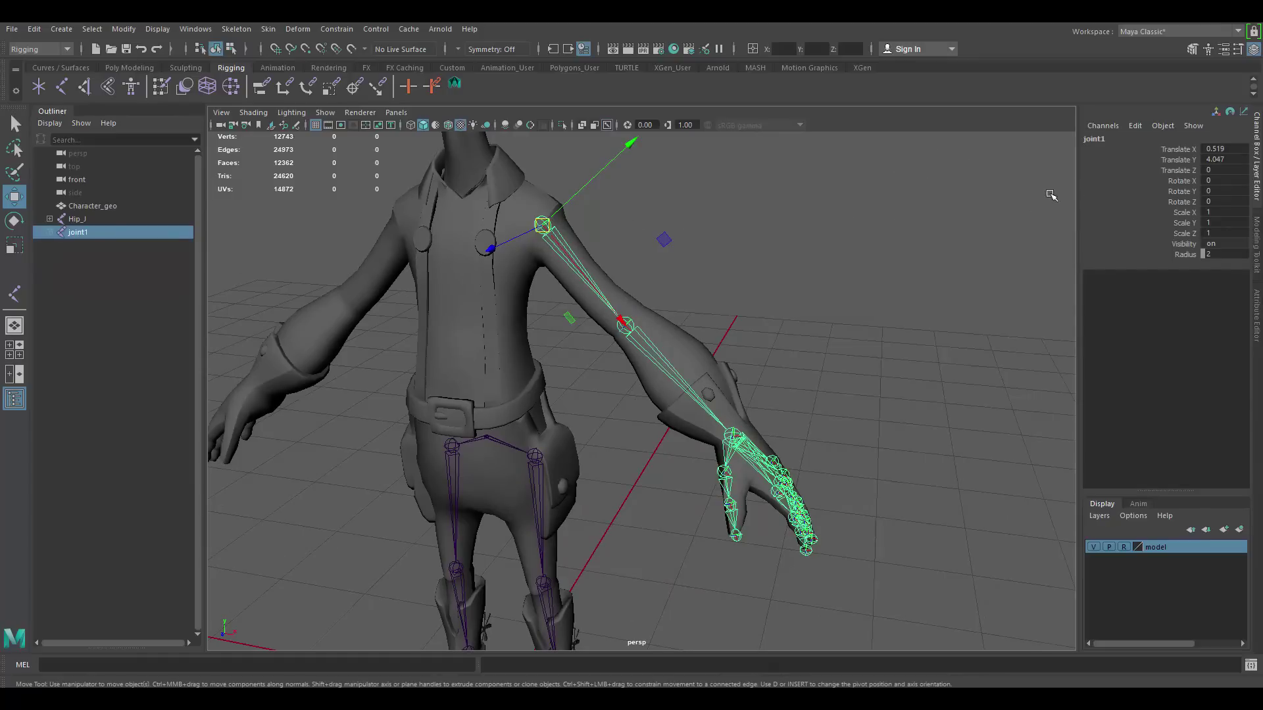
left_click(1108, 137)
type("l")
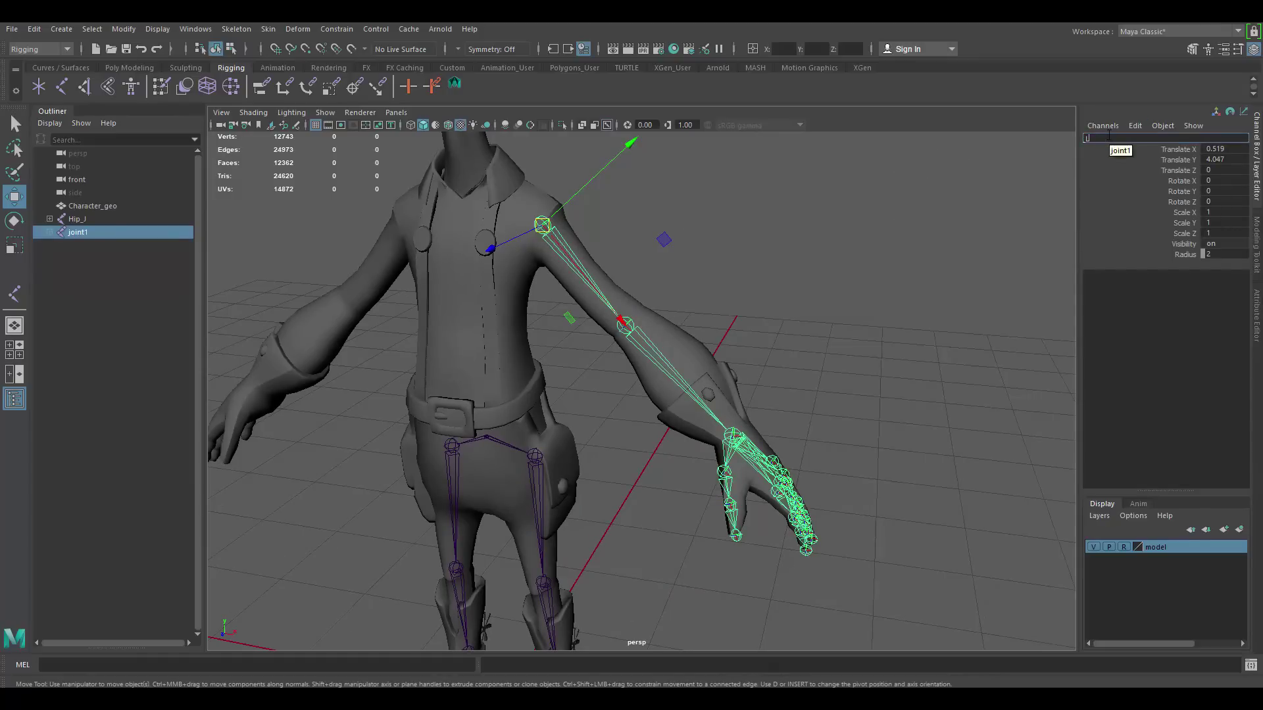
type(" Shoulder_J")
key("Return")
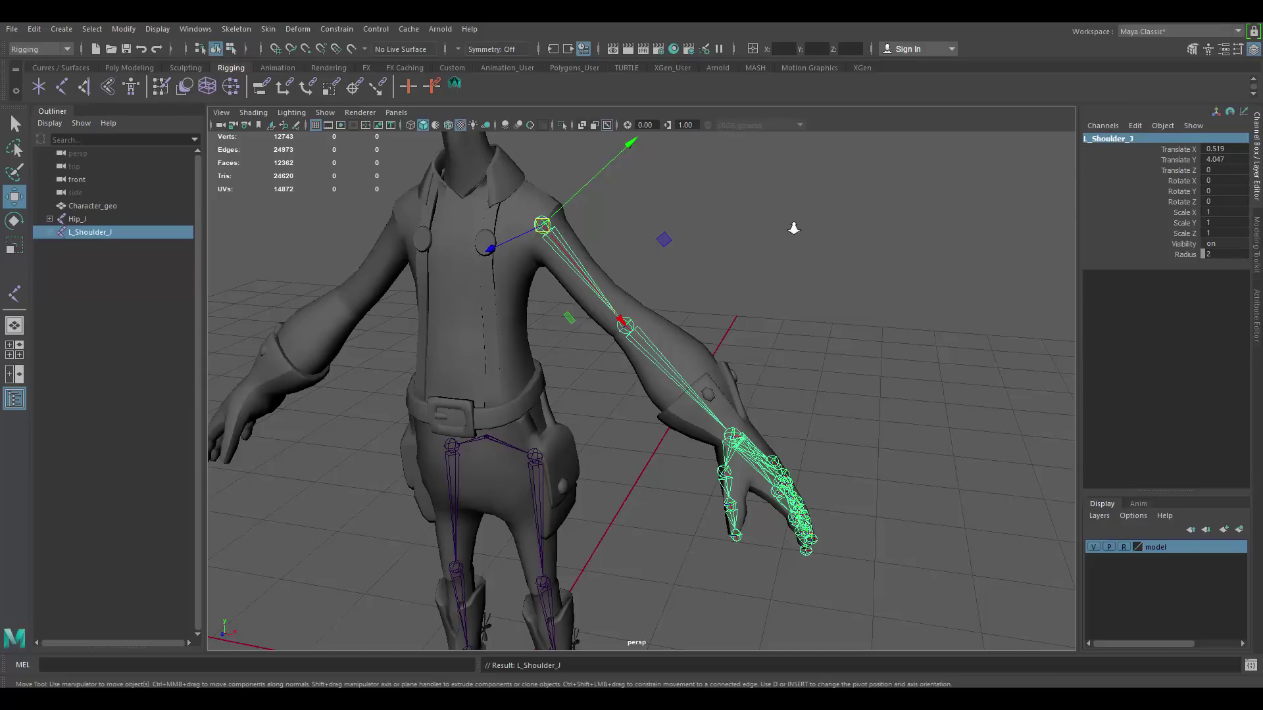
Rename the left elbow joint as L_Elbow_J.
scroll(623, 321, "up", 2)
left_click(623, 320)
double_click(1097, 139)
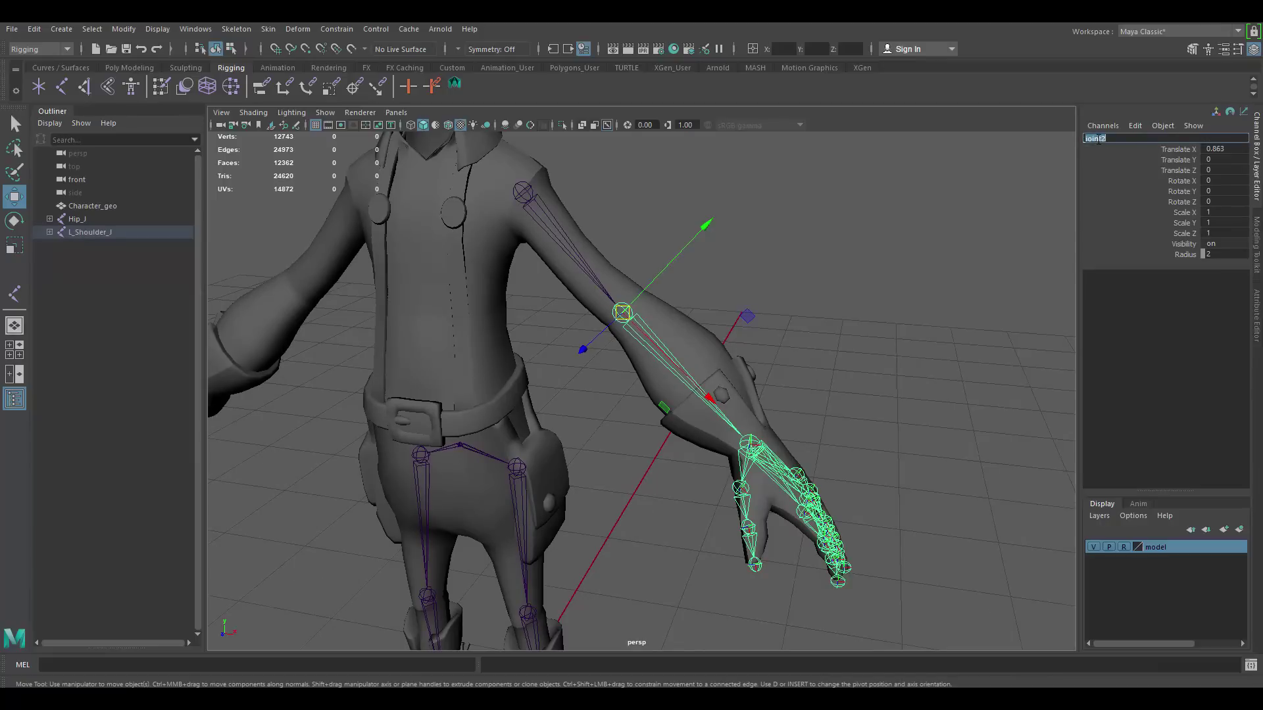
type("L_Elbow_J")
key("Return")
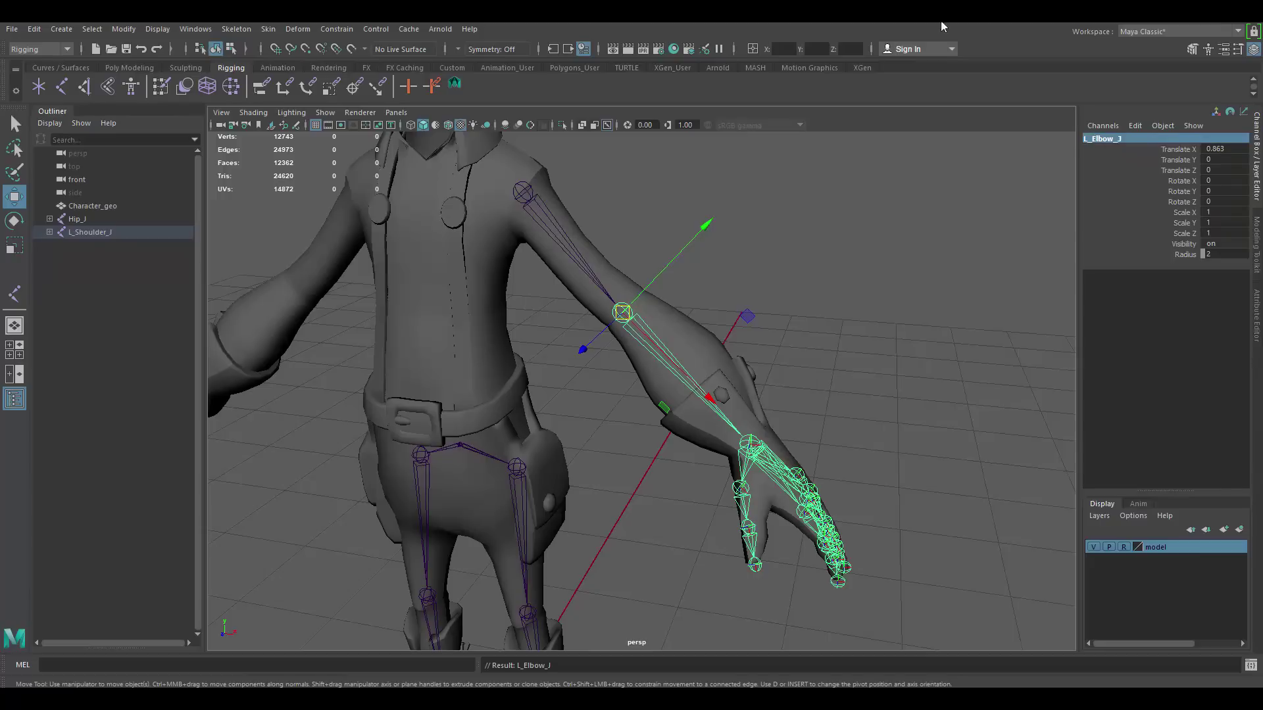
Rename the left wrist joint as L_Wrist_J.
scroll(883, 409, "up", 3)
scroll(882, 408, "up", 2)
middle_click_drag(882, 408, 835, 398, "alt")
left_click_drag(834, 397, 763, 434, "alt")
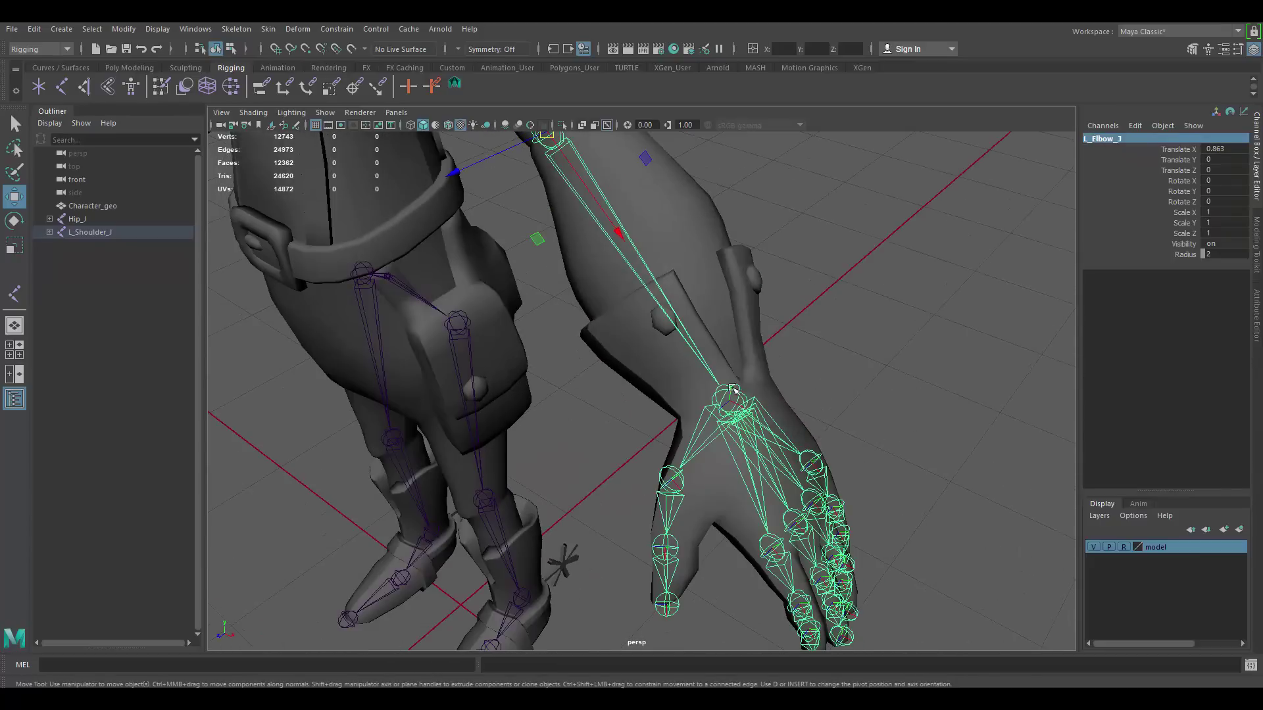
left_click(731, 392)
left_click(1115, 141)
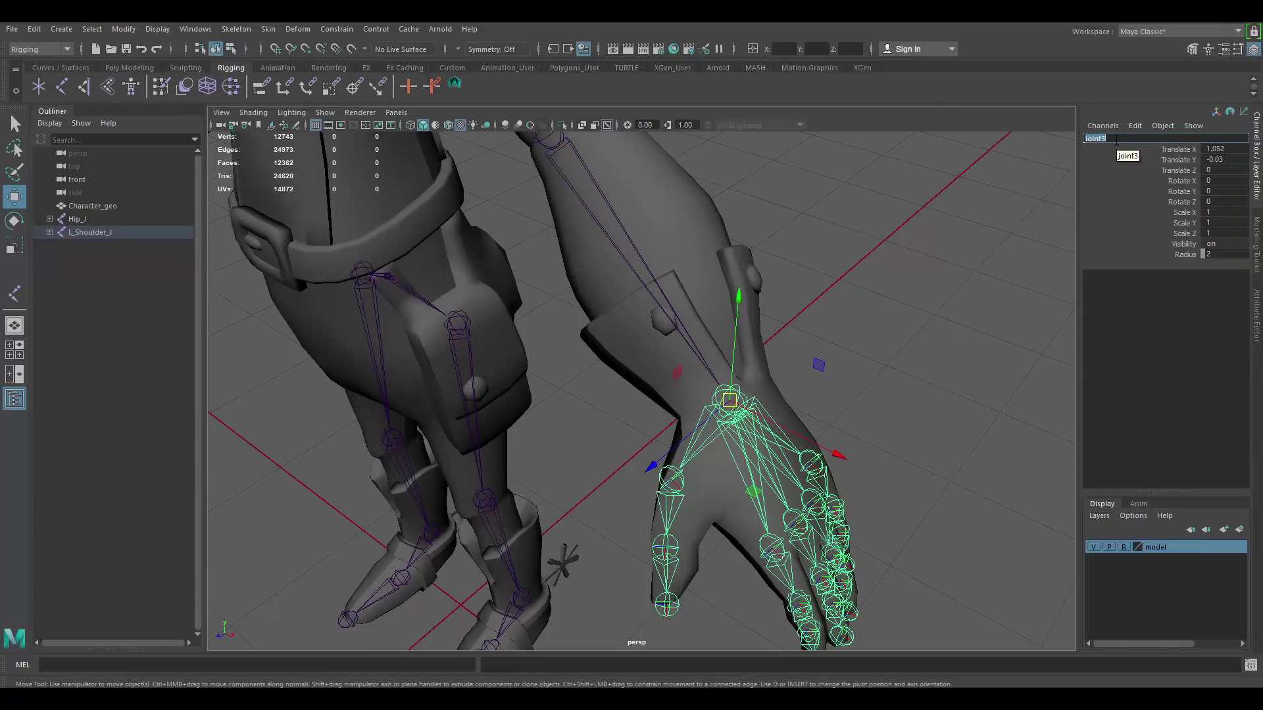
type("L_Wrist_J")
key("Return")
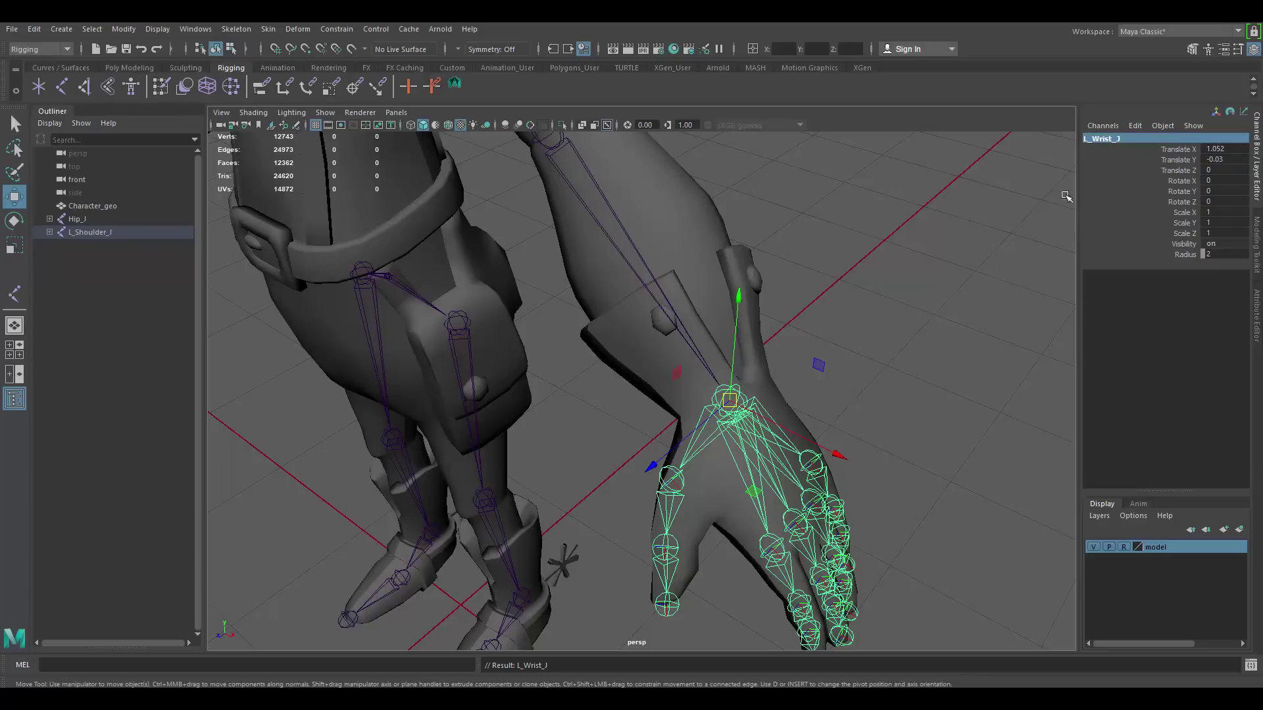
Rename the thumb's base joint as L_Thumb01_J.
middle_click_drag(705, 458, 679, 376, "alt")
scroll(670, 379, "up", 3)
left_click(661, 356)
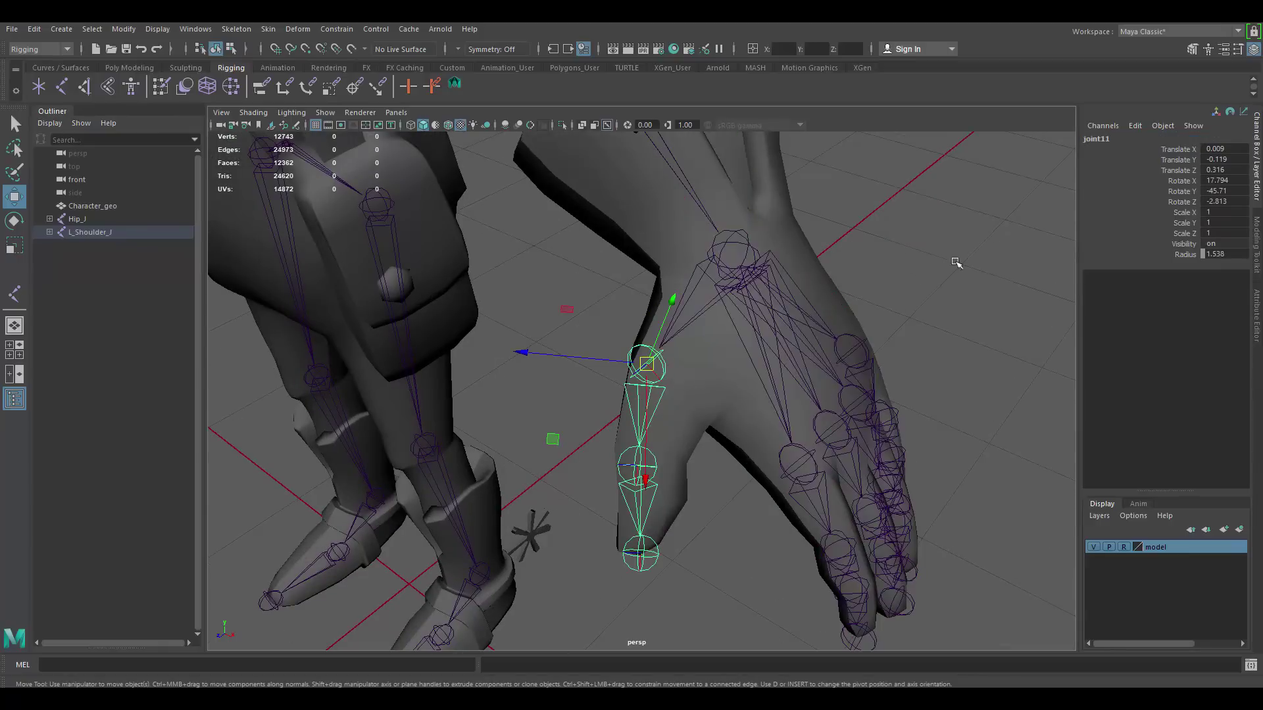
double_click(1098, 139)
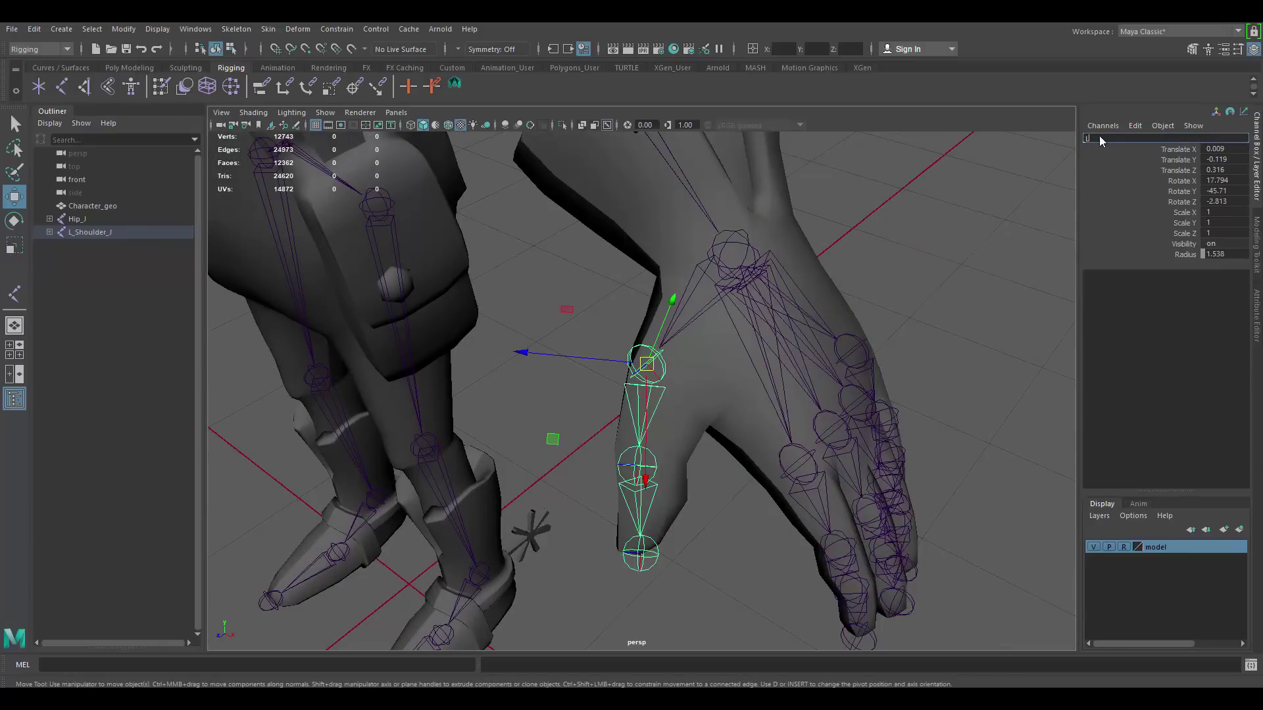
type("L_Thumn")
key("Return")
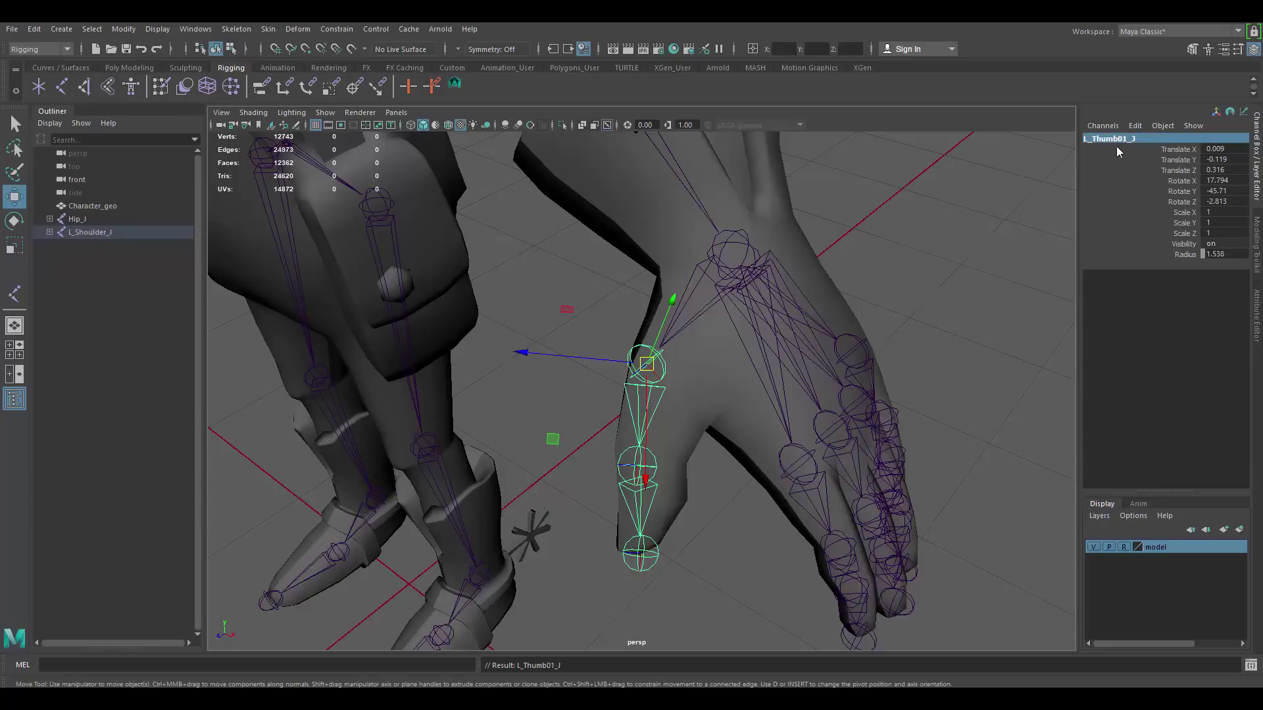
Rename the thumb's second joint as L_Thumb02_J, reusing the base joint's name.
left_click(1129, 140)
key("ctrl+c")
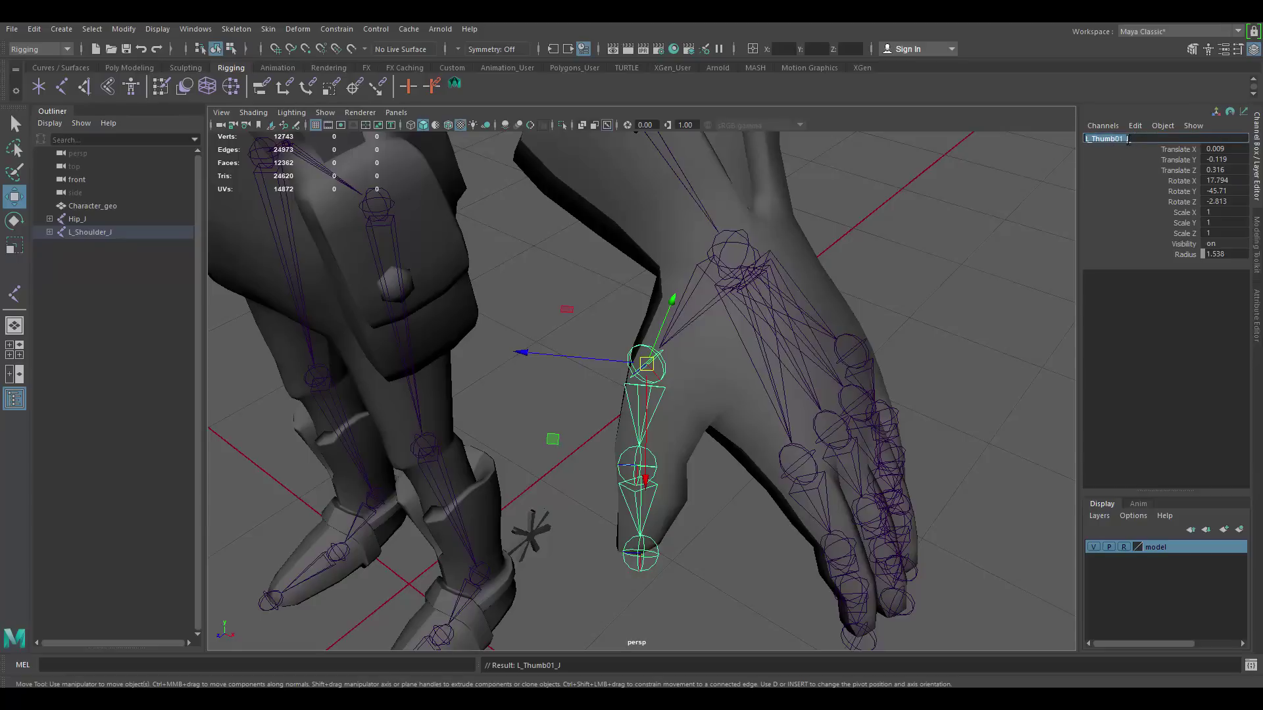
left_click_drag(642, 446, 641, 446)
left_click(633, 453)
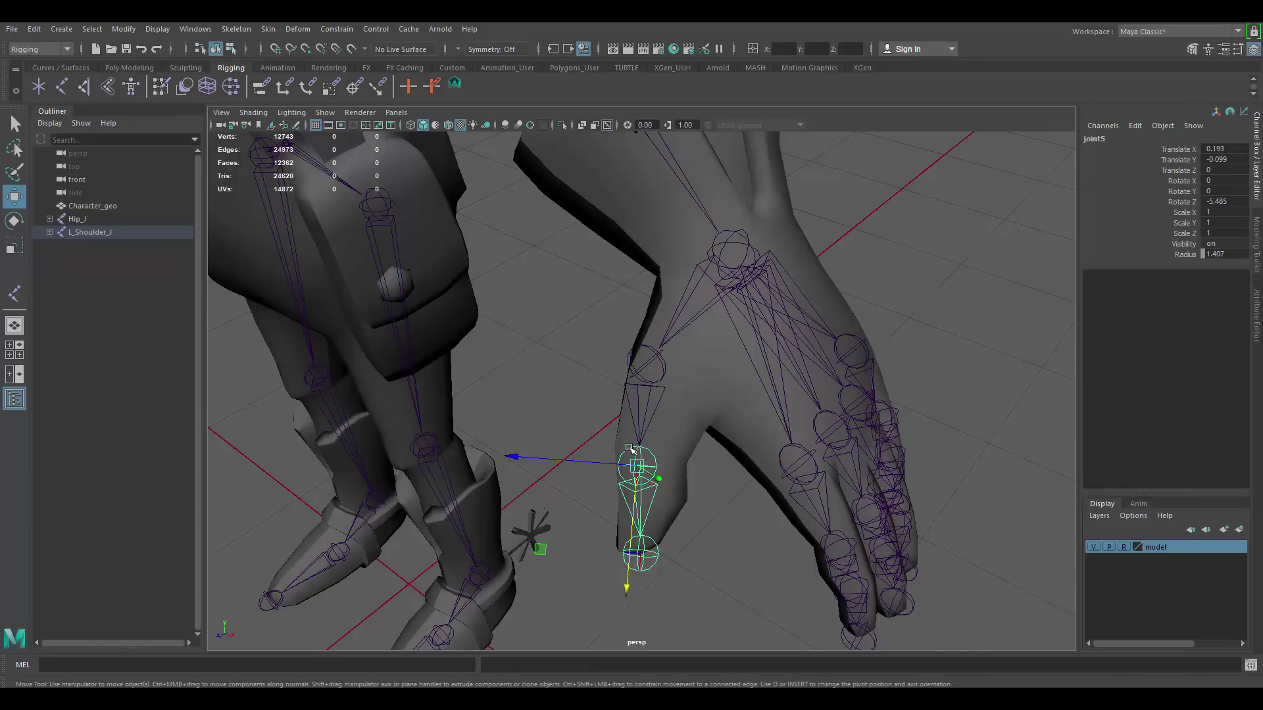
left_click(1098, 139)
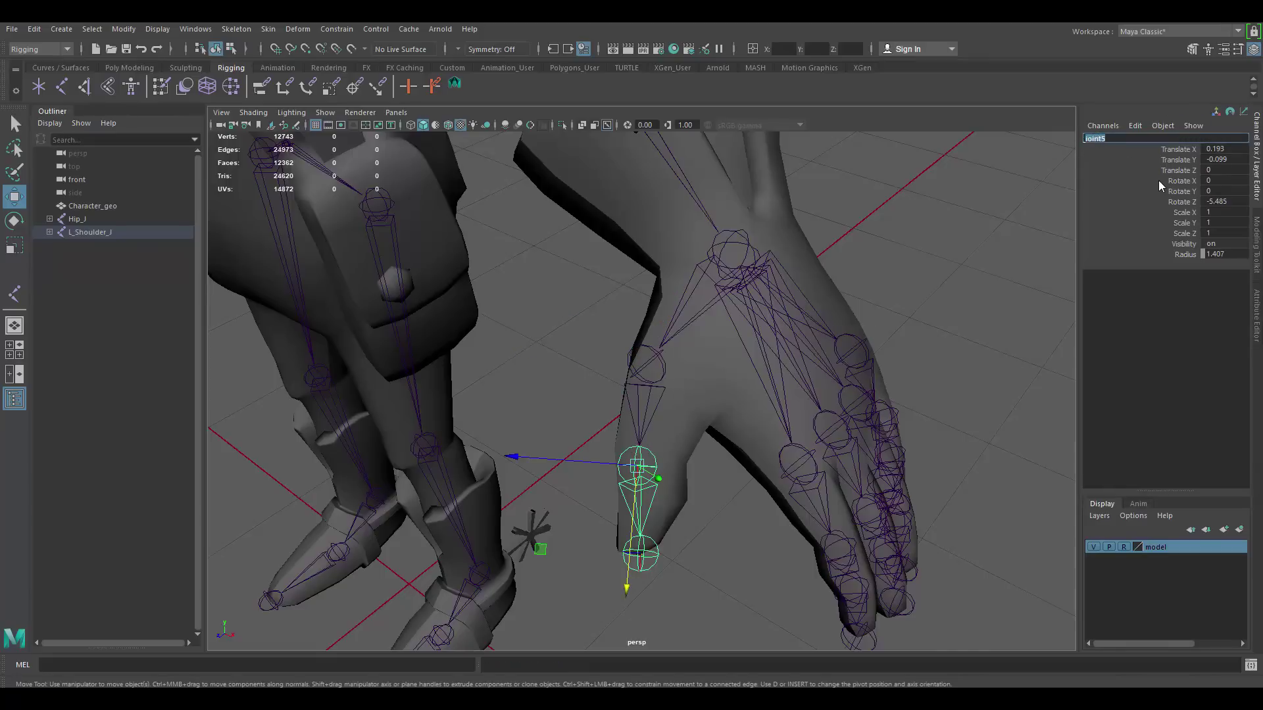
key("ctrl+v")
key("Left")
key("Left")
key("BackSpace")
type("2")
key("Return")
Rename the thumb's tip joint as L_Thumb03_J.
left_click(651, 539)
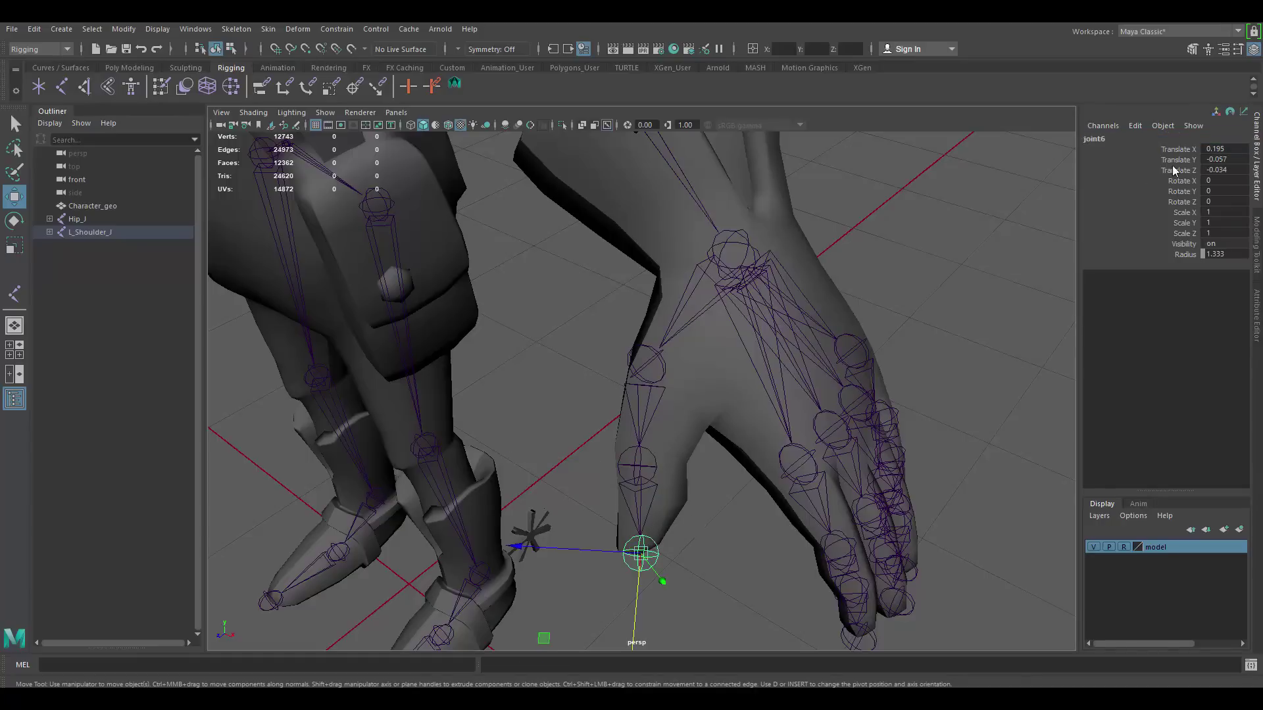
double_click(1110, 140)
key("ctrl+v")
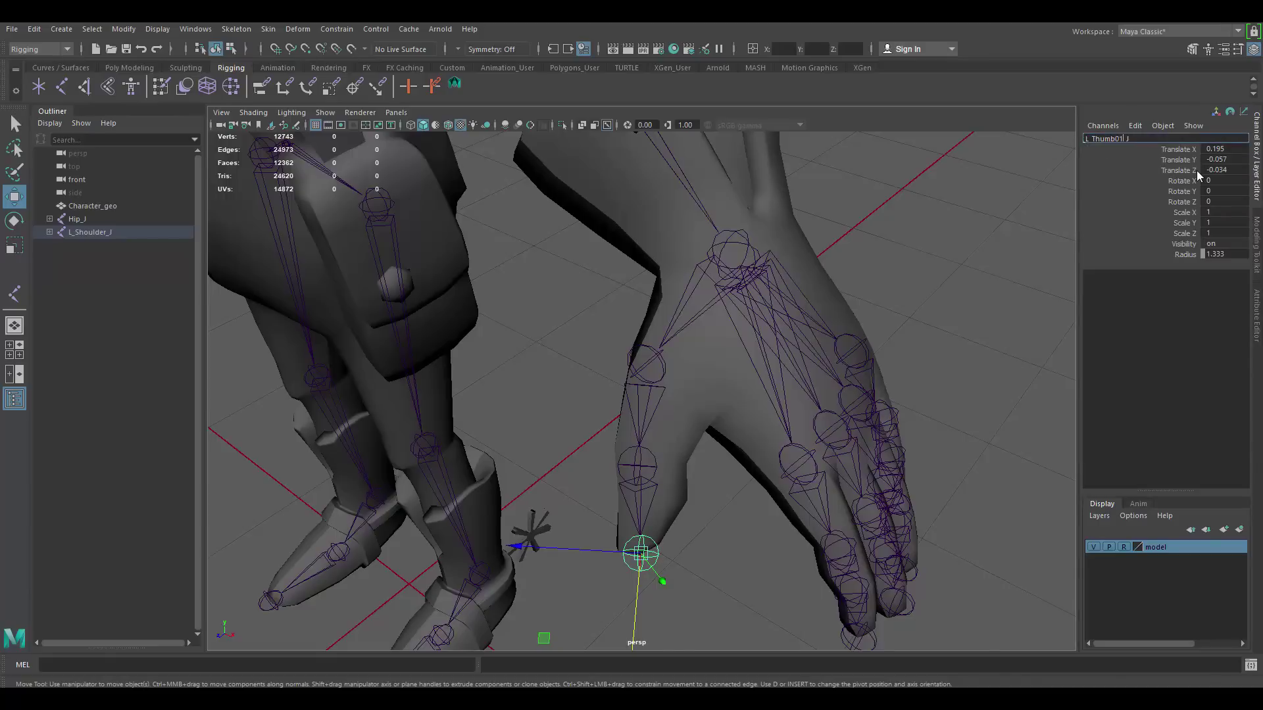
key("BackSpace")
type("3")
key("Return")
Rename the index finger's base joint as L_Index01_J.
middle_click_drag(828, 422, 767, 329, "alt")
right_click_drag(743, 341, 761, 344, "alt")
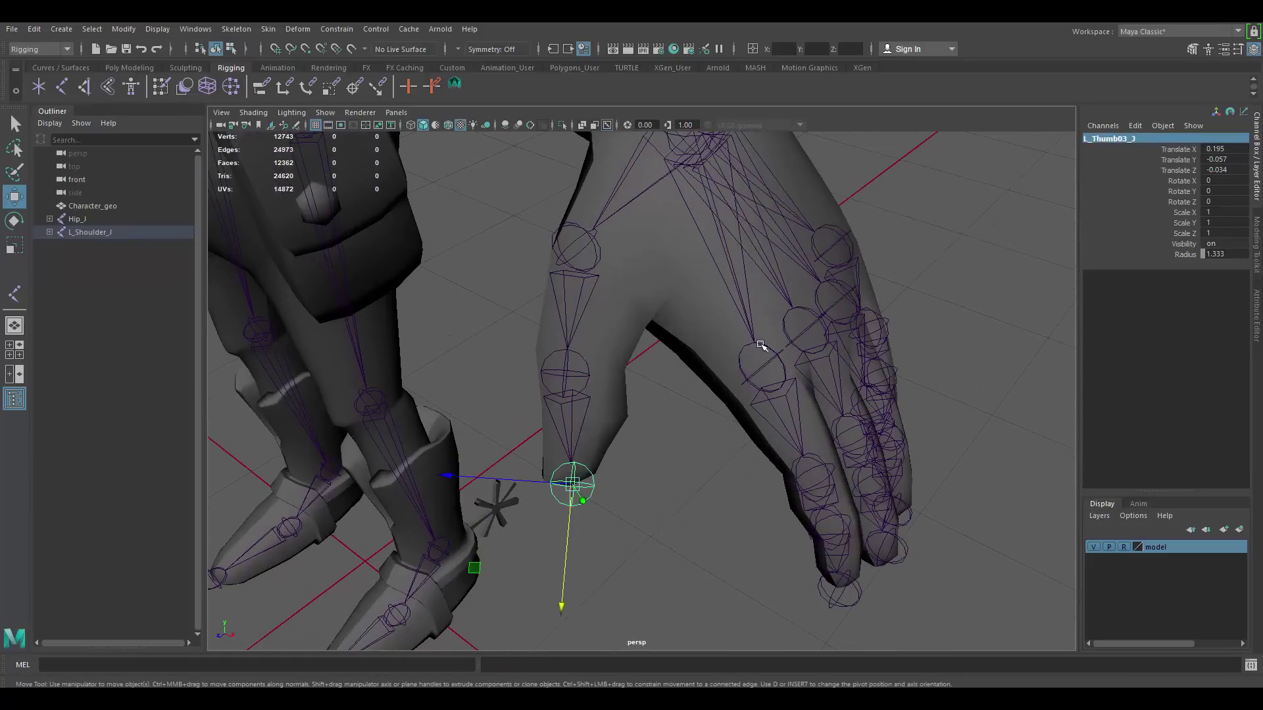
left_click(761, 345)
double_click(1108, 138)
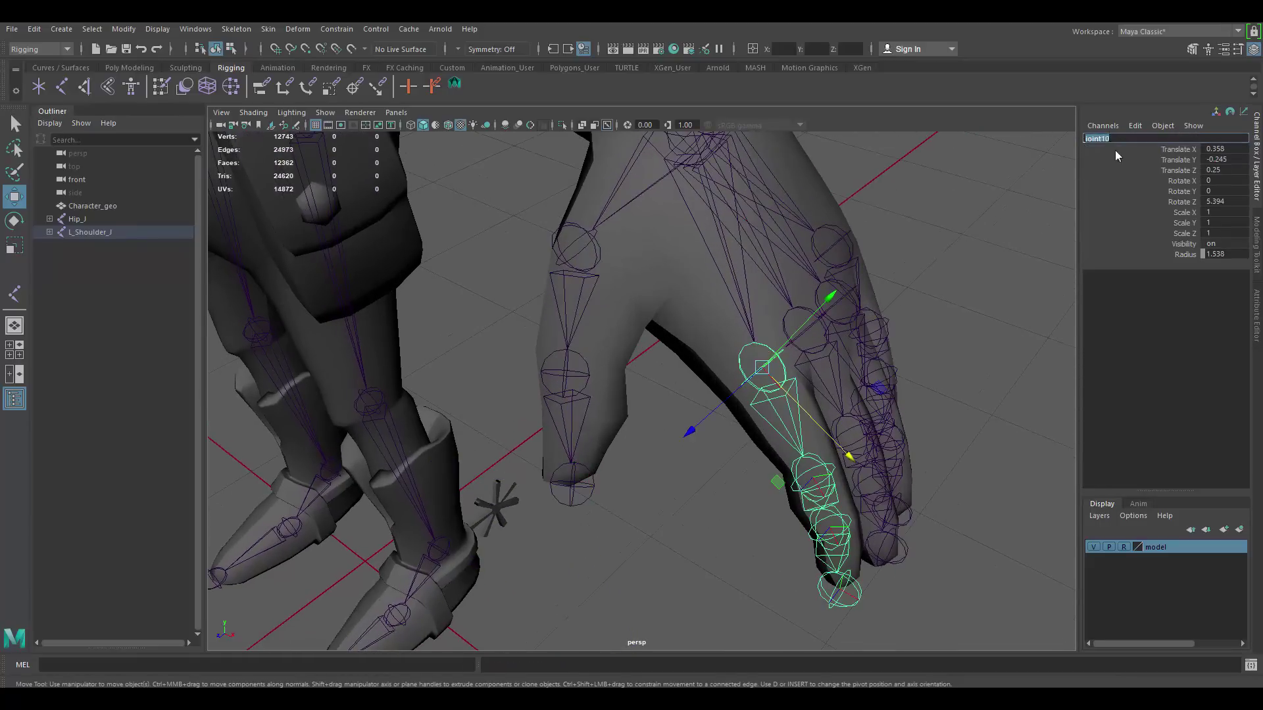
type("L_Index01_J")
key("Return")
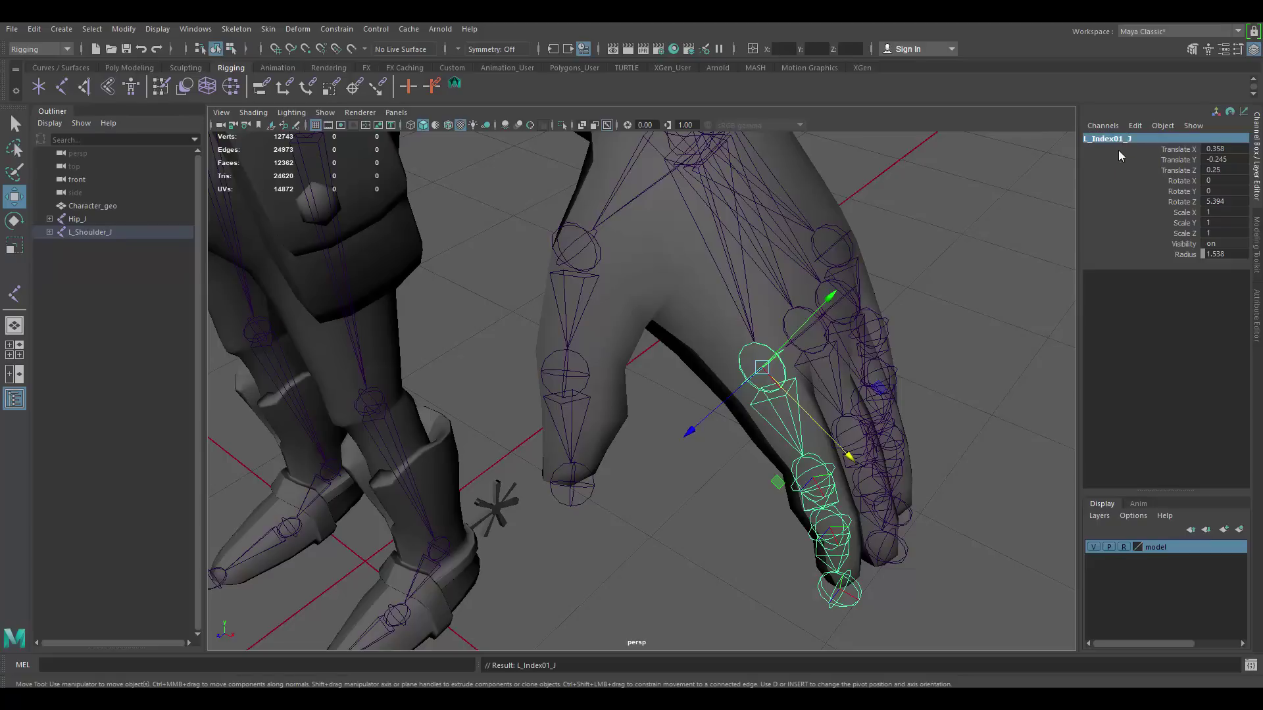
Rename the index finger's second joint with the next number after L_Index01_J.
middle_click_drag(916, 399, 878, 355, "alt")
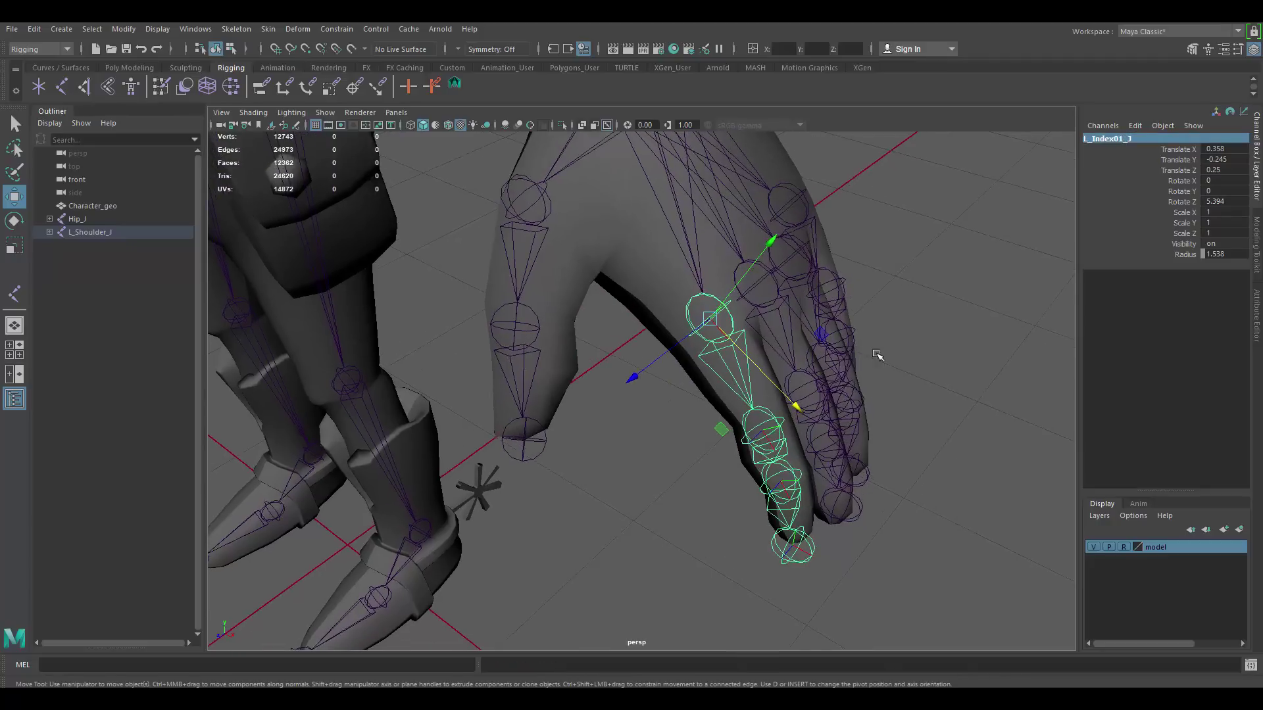
left_click_drag(877, 355, 801, 422, "alt")
left_click(735, 422)
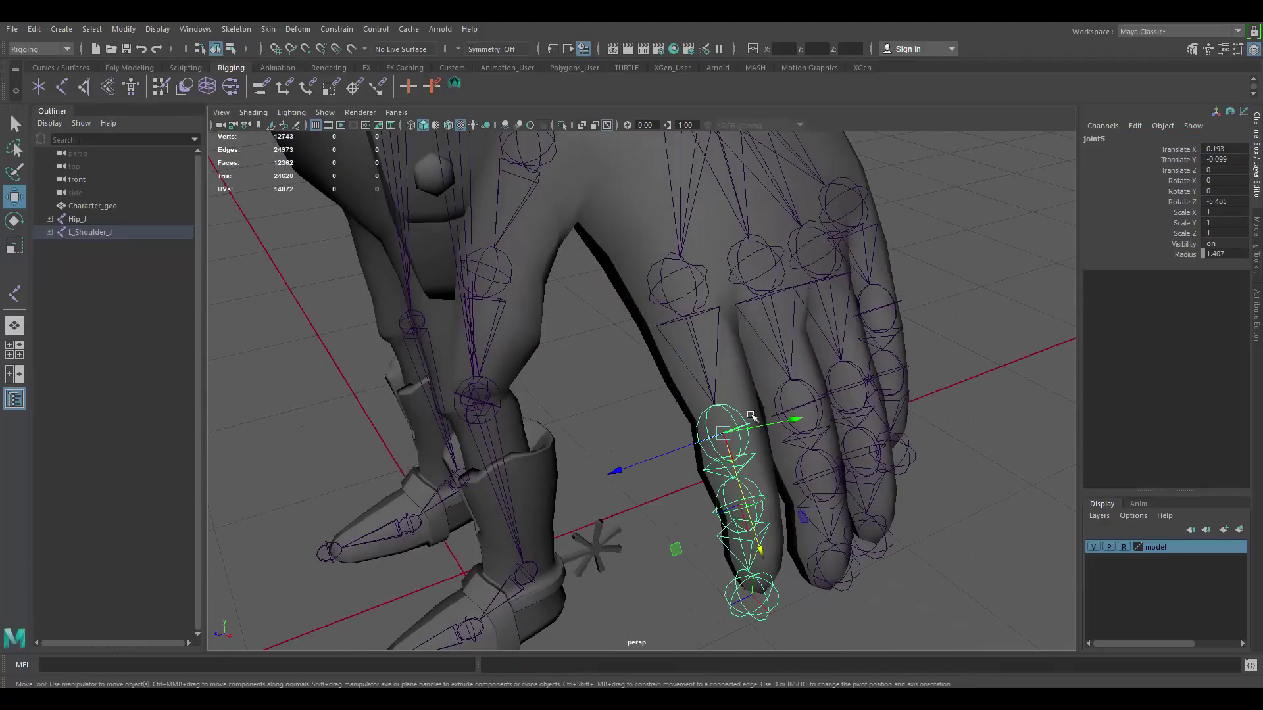
left_click(1110, 140)
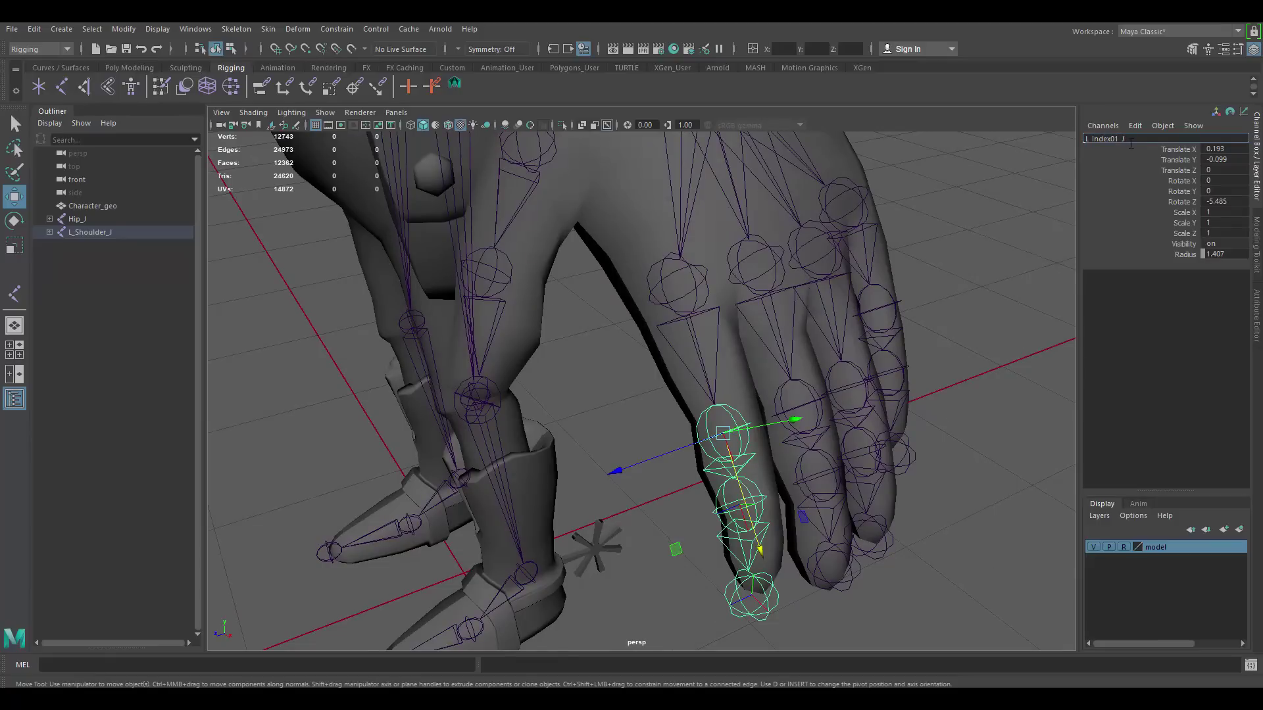
key("Return")
left_click(1122, 139)
key("BackSpace")
key("BackSpace")
key("Return")
Rename the index finger's third joint and tip joint, continuing the L_Index numbering in order.
left_click(758, 488)
left_click(1122, 139)
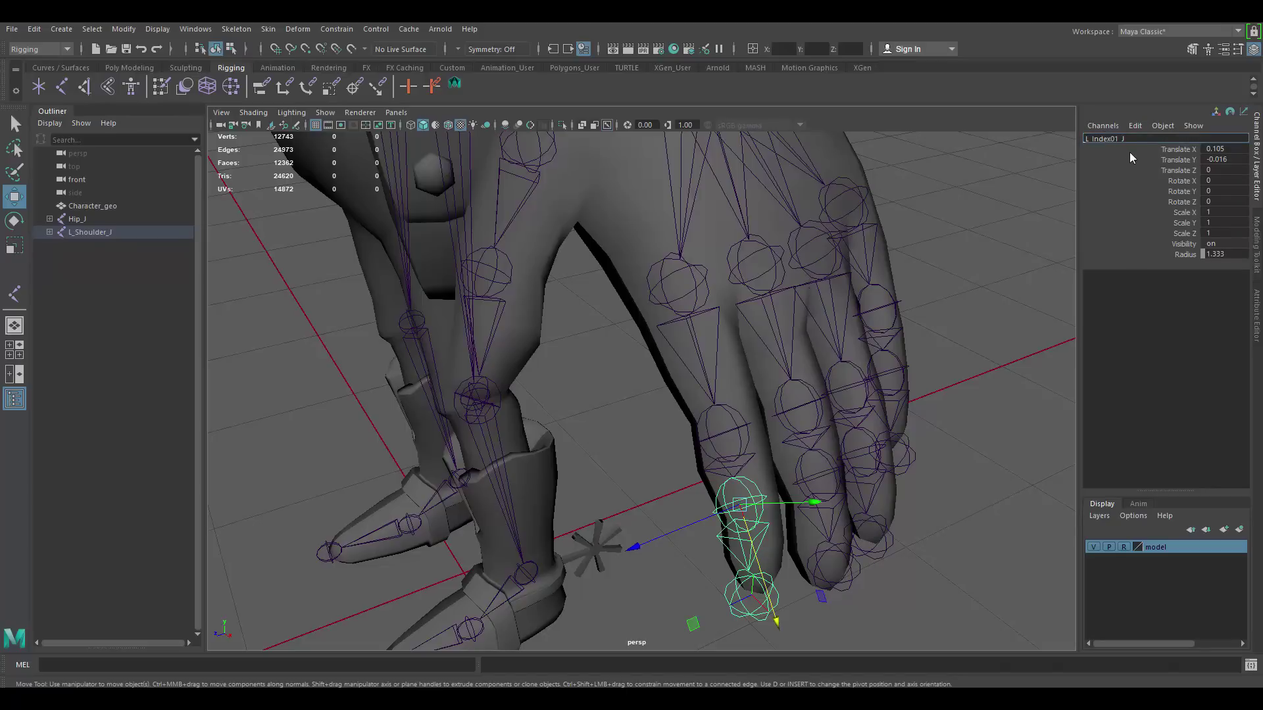
key("Return")
left_click(775, 587)
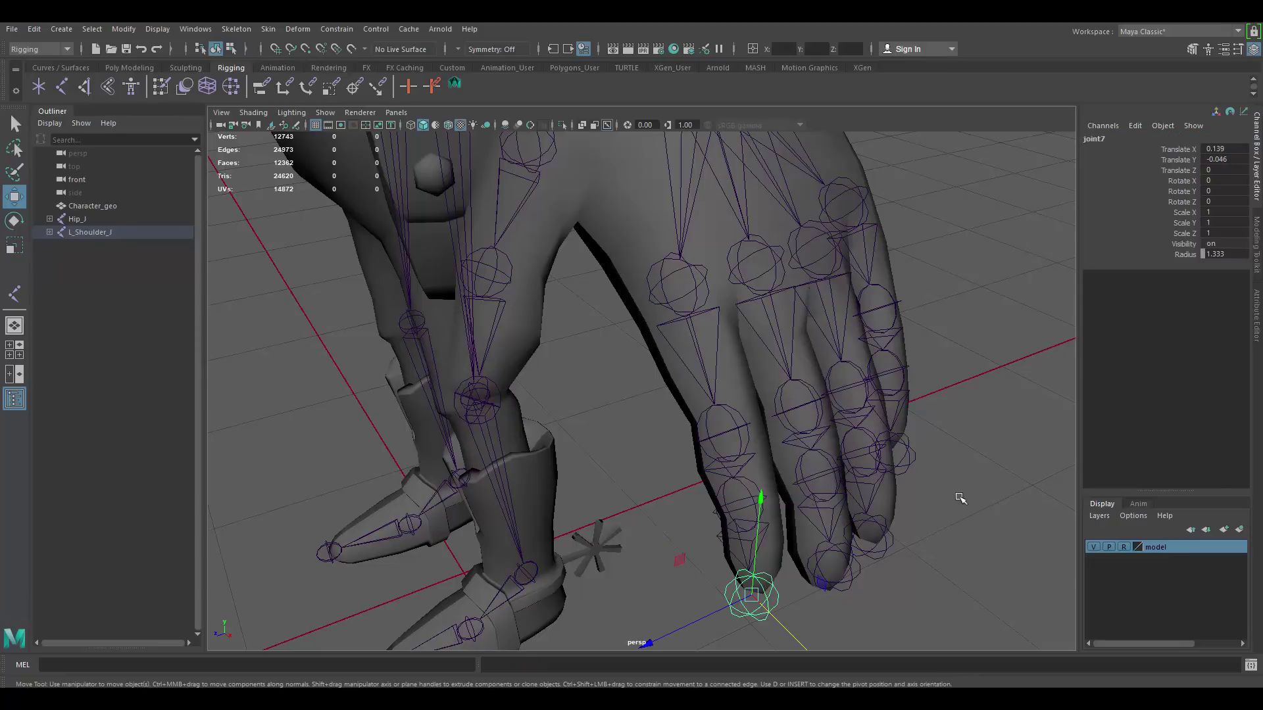
left_click(1107, 138)
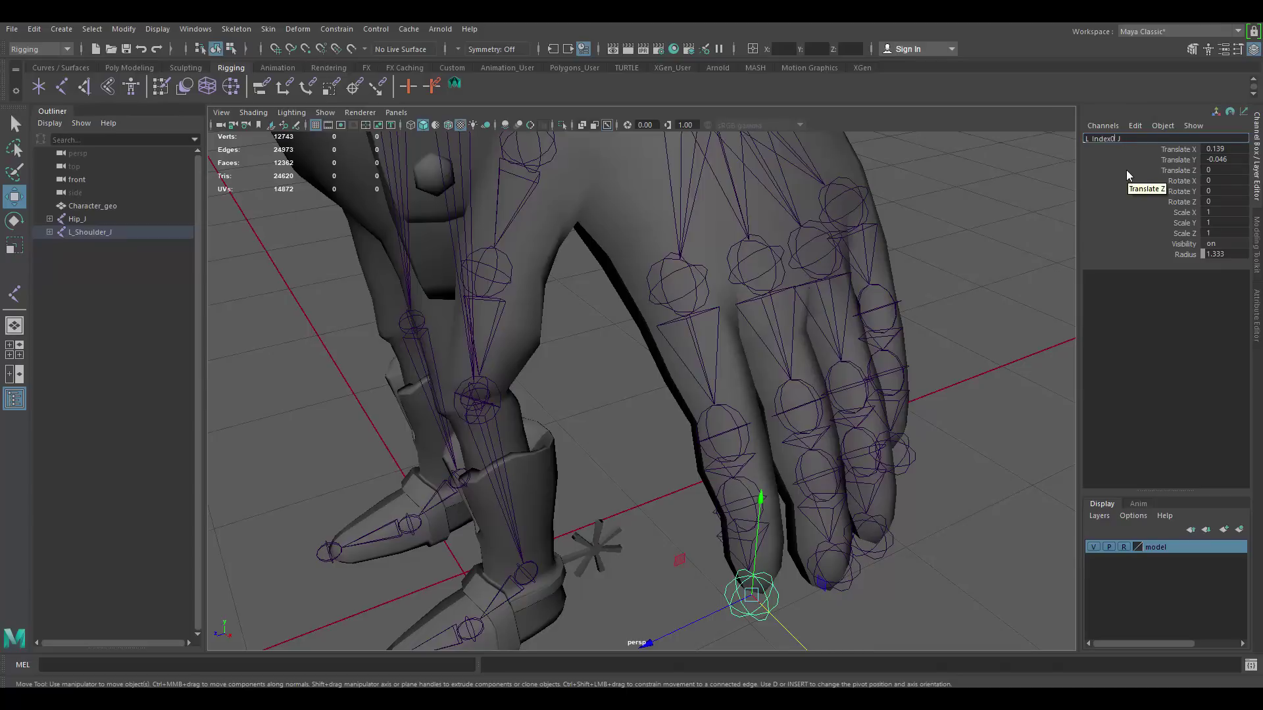
key("Return")
Rename the middle finger's base joint as L_Middle01_J.
left_click(780, 257)
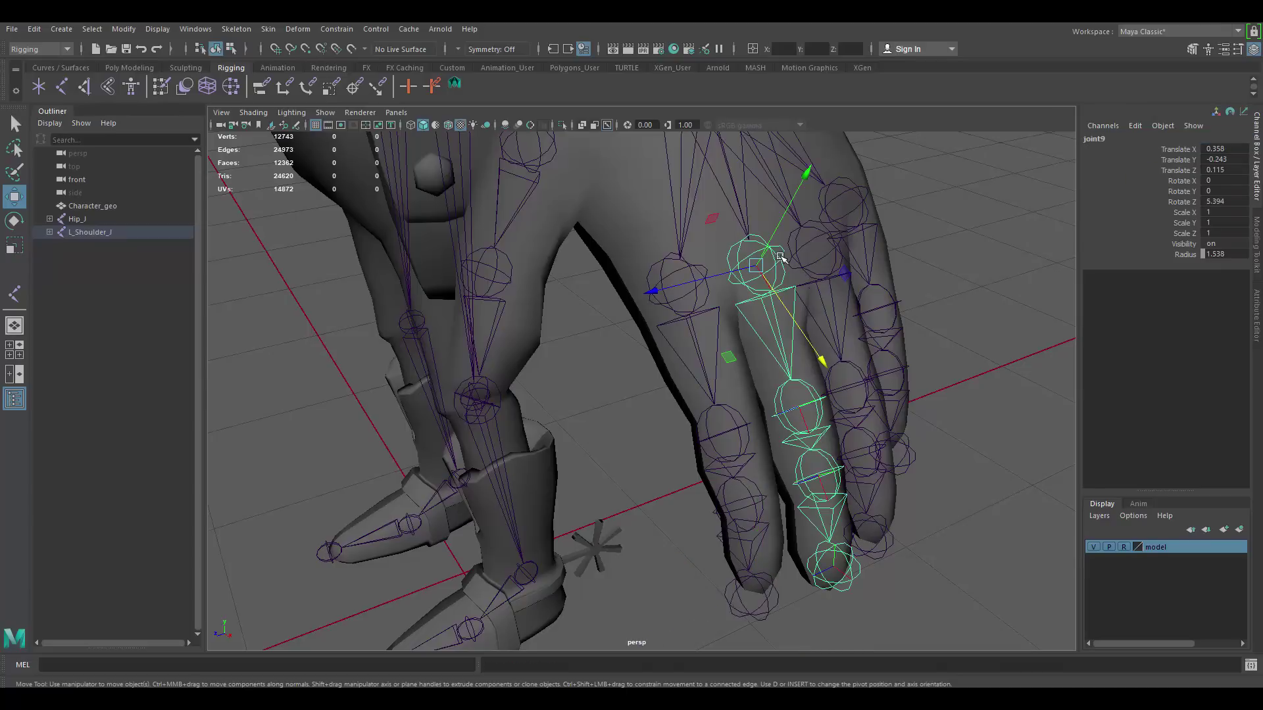
left_click(1108, 138)
type("L_Index01_J")
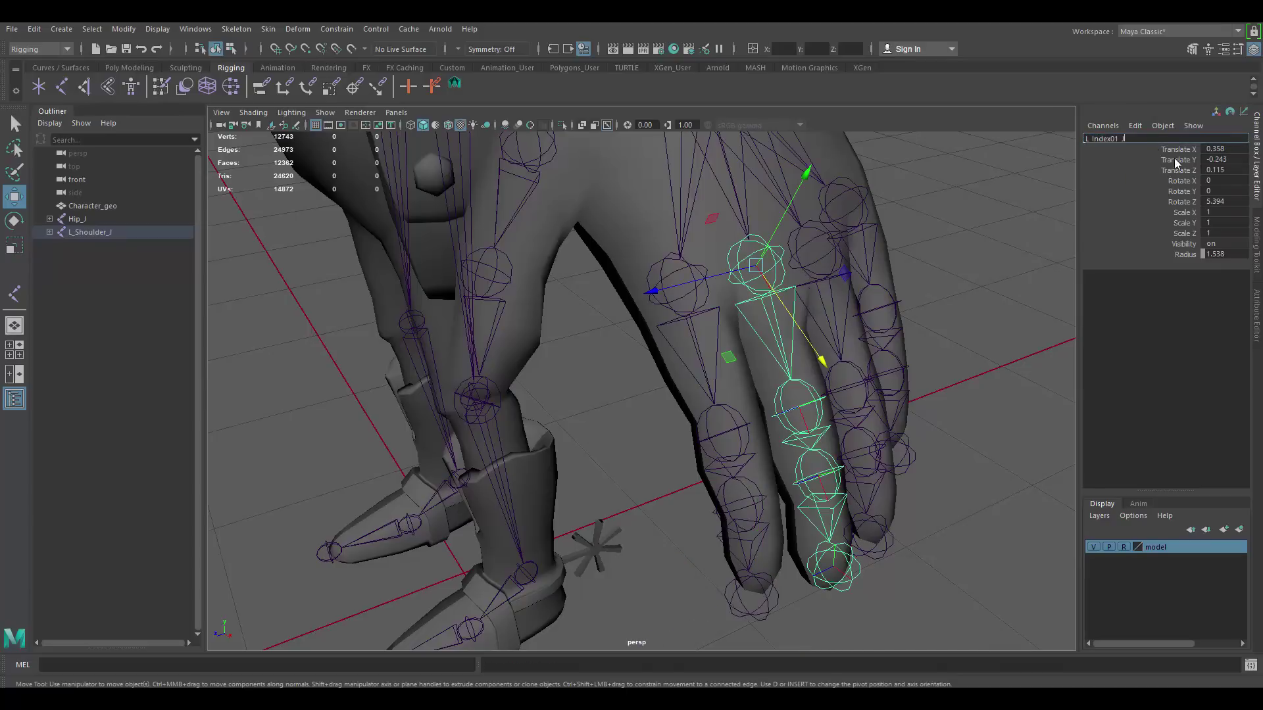
key("BackSpace")
key("BackSpace")
key("BackSpace")
key("BackSpace")
key("BackSpace")
key("BackSpace")
key("BackSpace")
key("BackSpace")
key("BackSpace")
type("Middle01")
key("Return")
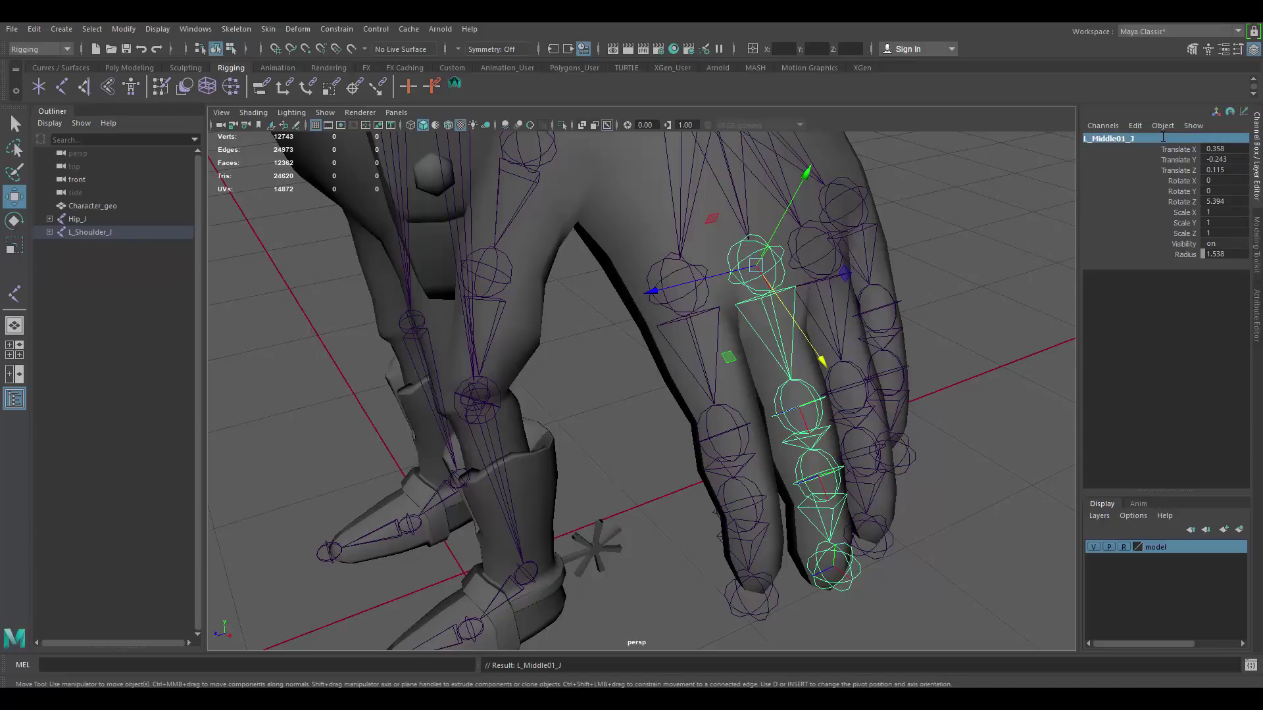
Rename the middle finger's second joint as L_Middle02_J, reusing the base joint's name.
left_click(1130, 146)
left_click(1128, 138)
key("ctrl+c")
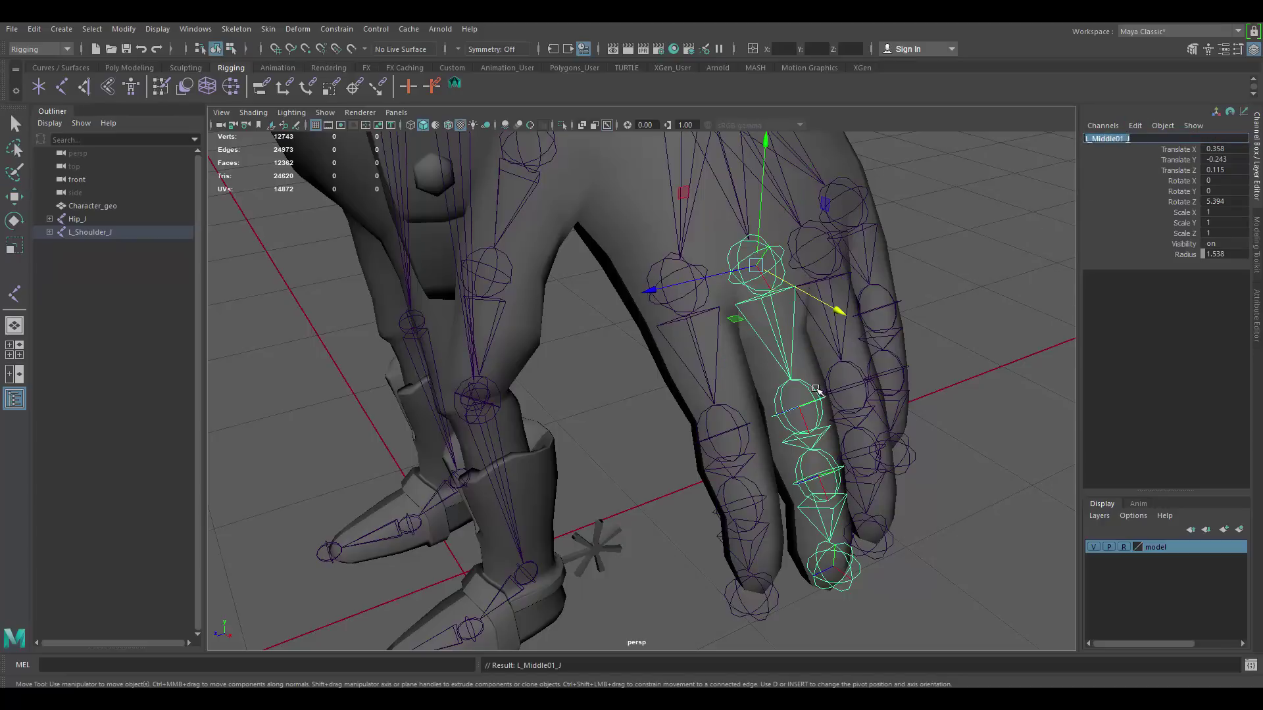
left_click(819, 394)
left_click(1116, 140)
key("ctrl+v")
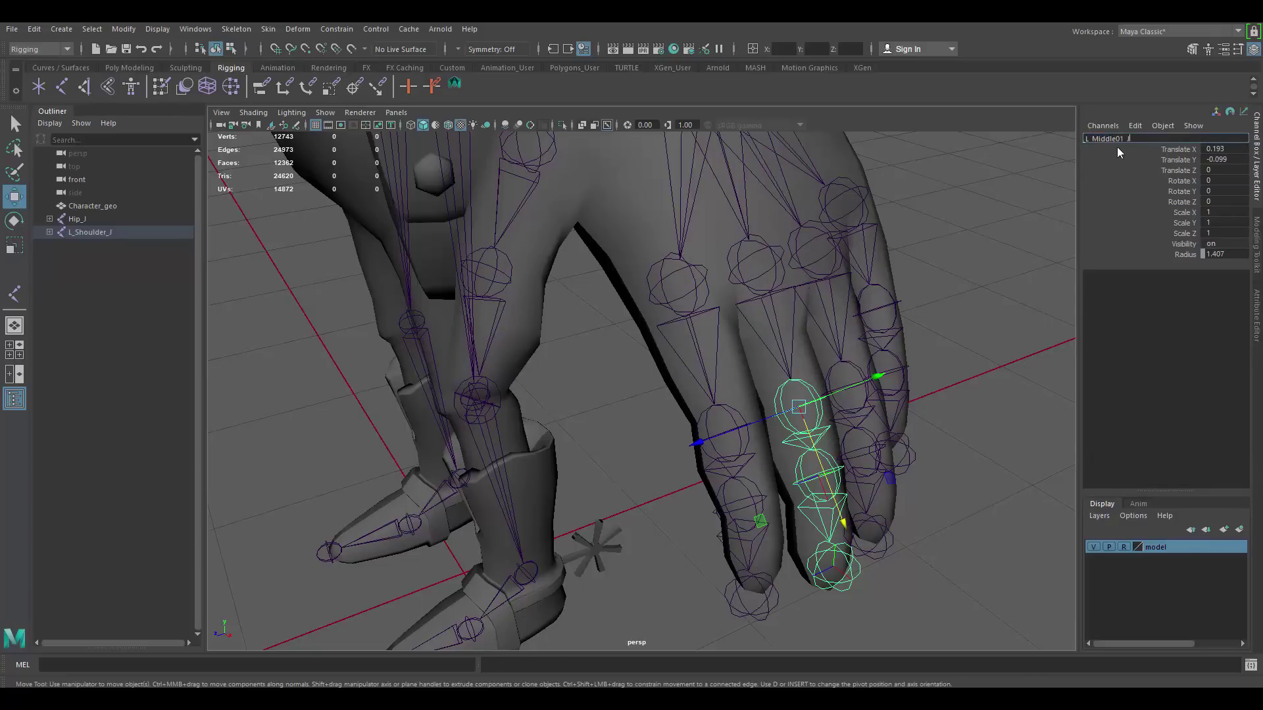
left_click(1124, 139)
key("BackSpace")
type("2")
key("Return")
Rename the middle finger's third joint with the next number in the L_Middle series.
left_click(834, 466)
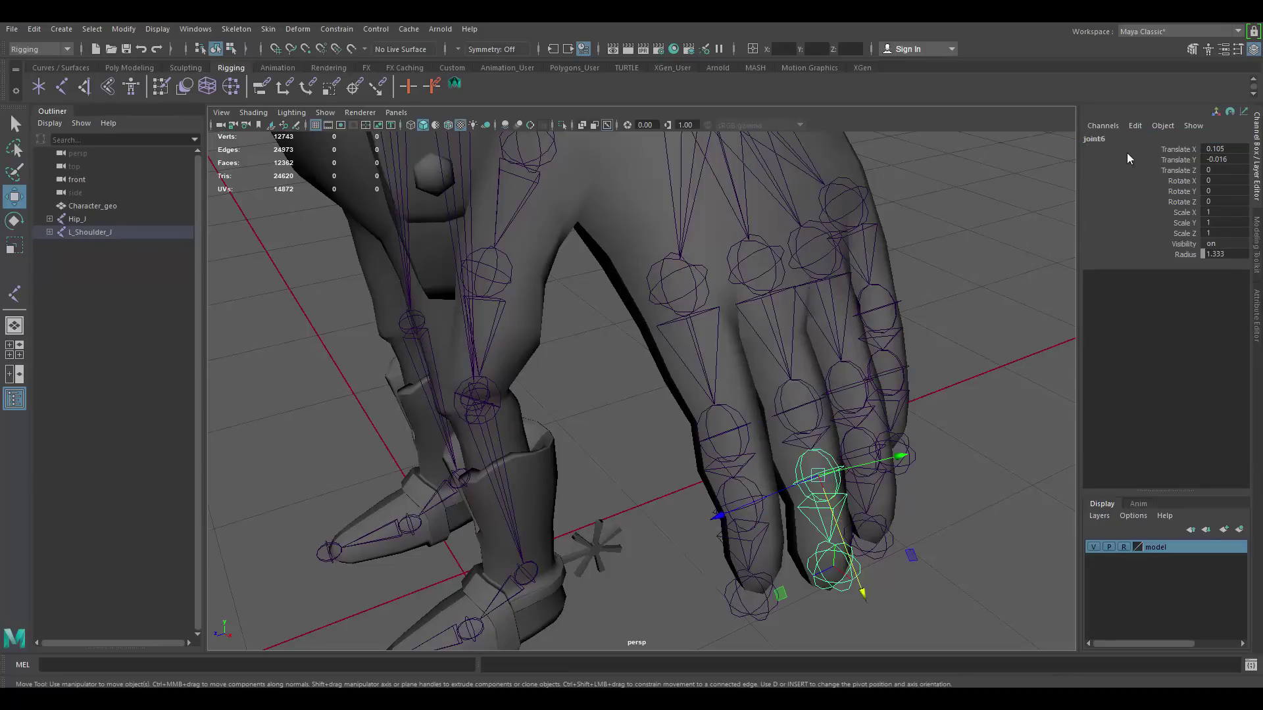
left_click(1117, 139)
key("ctrl+v")
left_click(1123, 139)
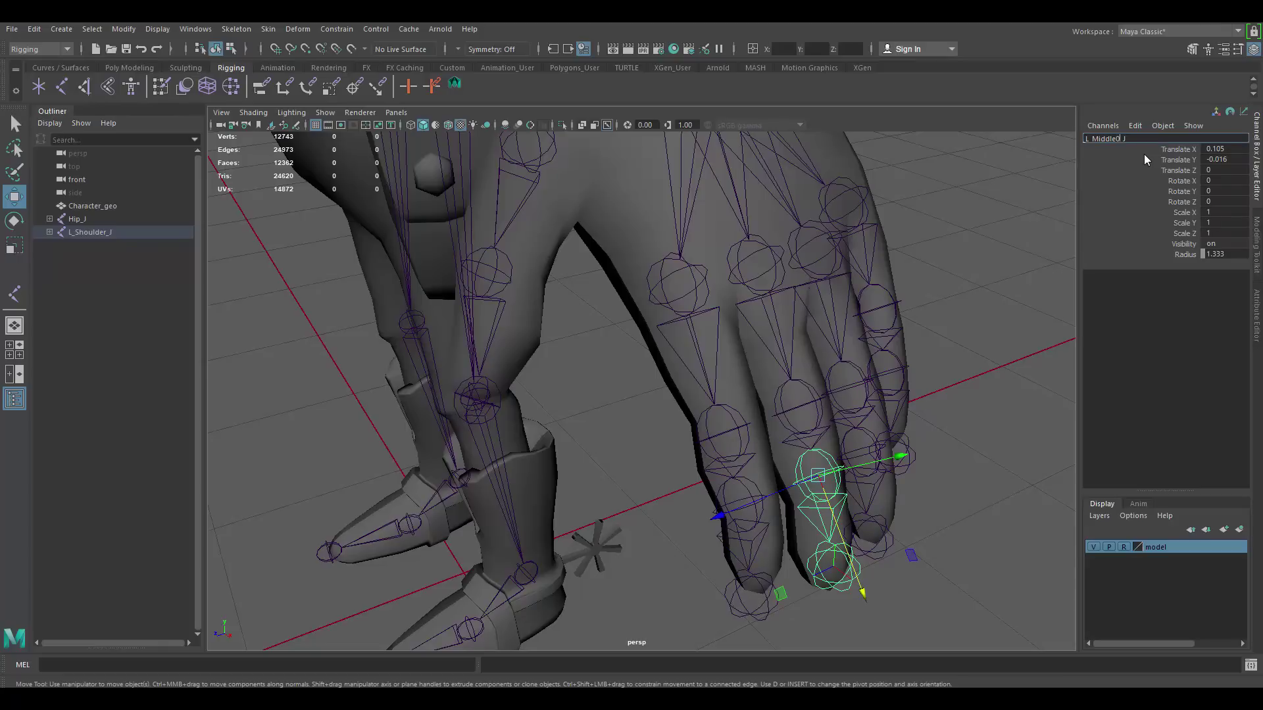
key("Return")
Rename the middle finger's tip joint as L_Middle04_J.
left_click(839, 552)
left_click(1098, 139)
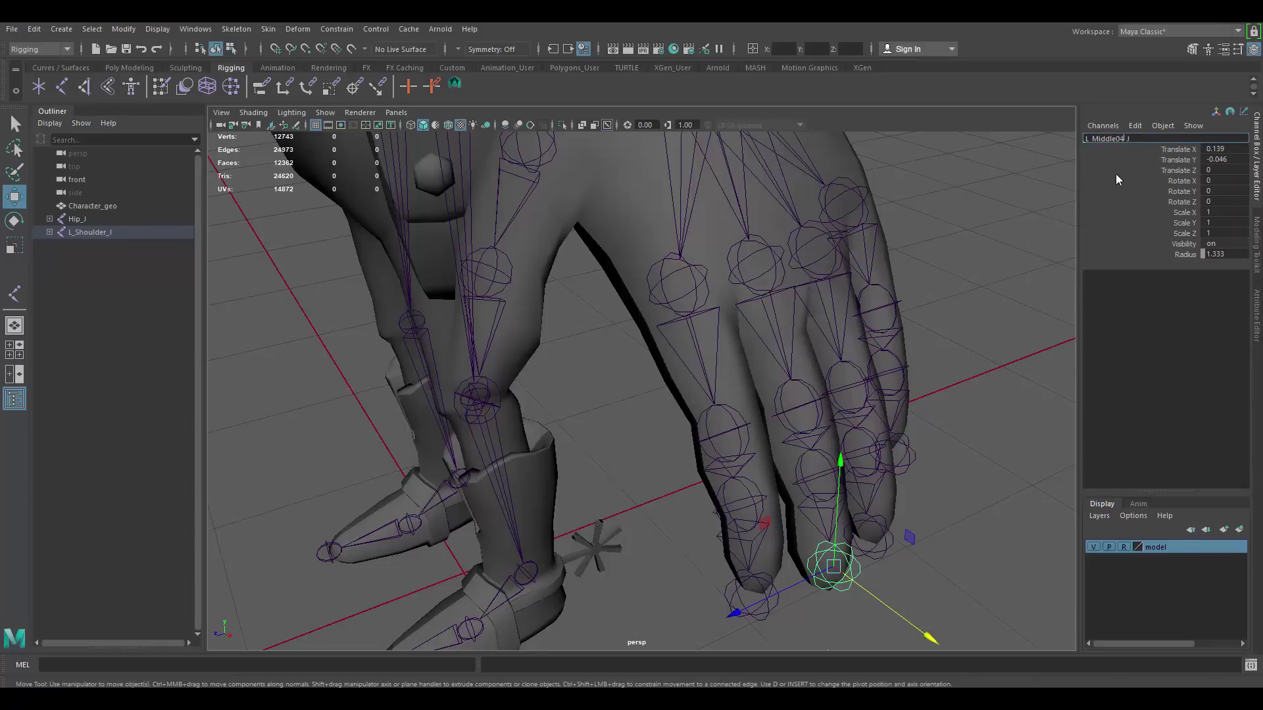
key("Return")
left_click(1024, 284)
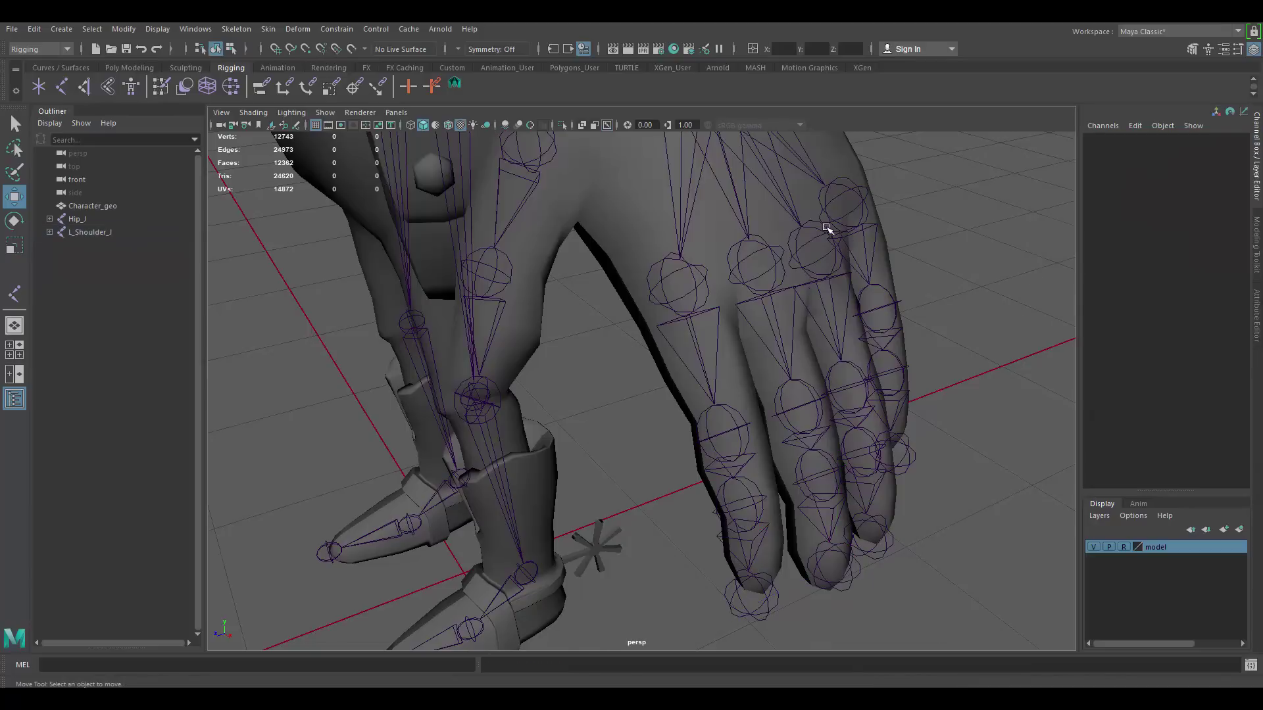
Rename the ring finger's base joint as L_Ring01_J.
left_click(823, 227)
left_click(1095, 139)
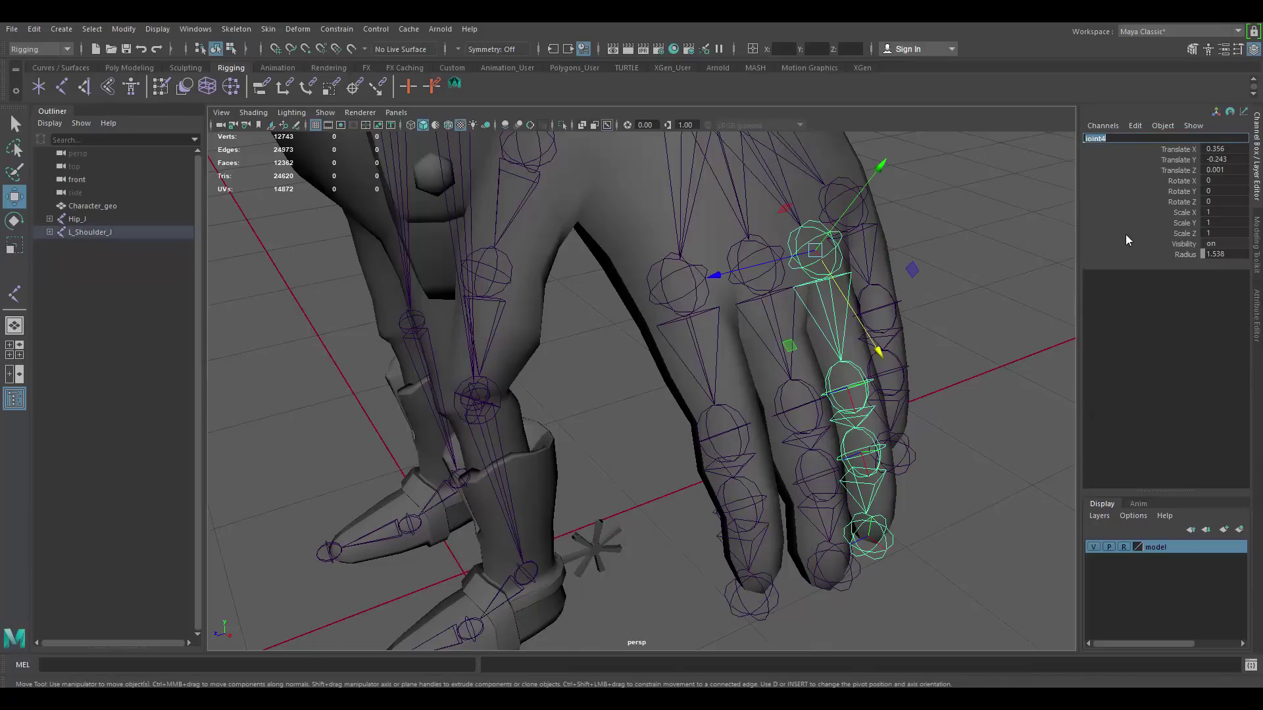
type("L_Ring01_J")
key("Return")
Rename the ring finger's second joint as L_Ring02_J.
left_click(863, 377)
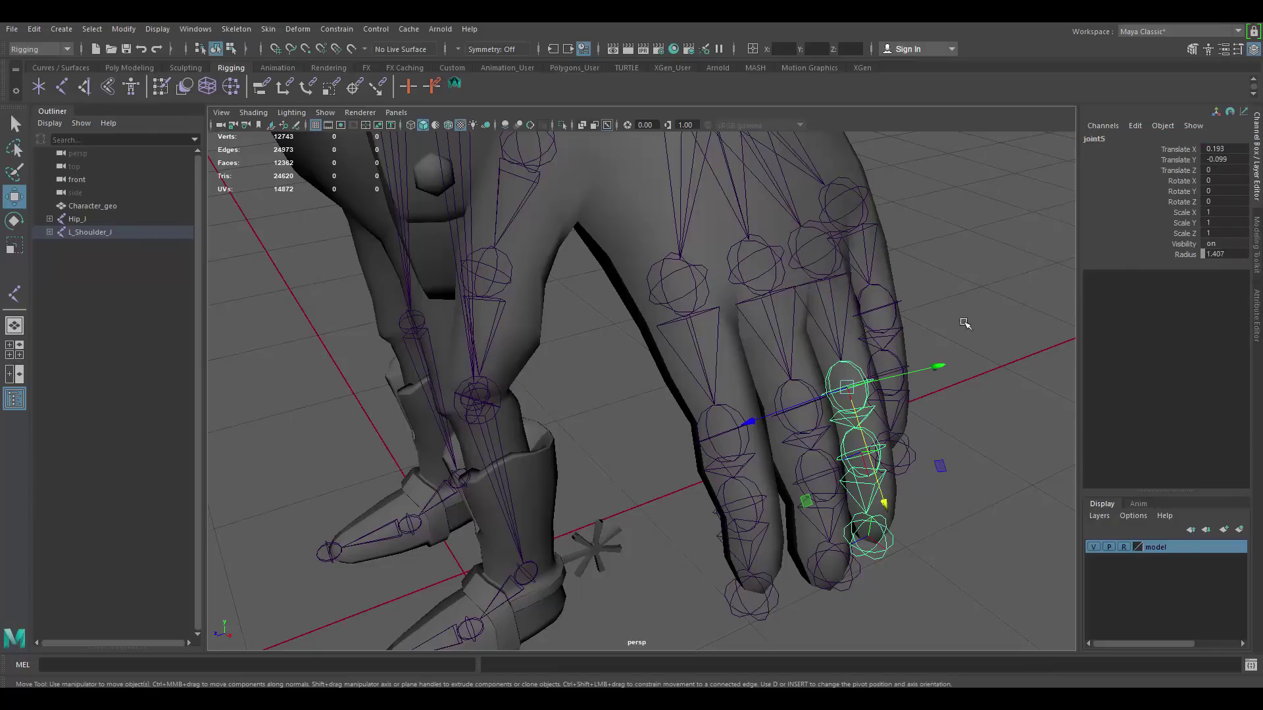
left_click(1102, 140)
type("L_Ring01_J")
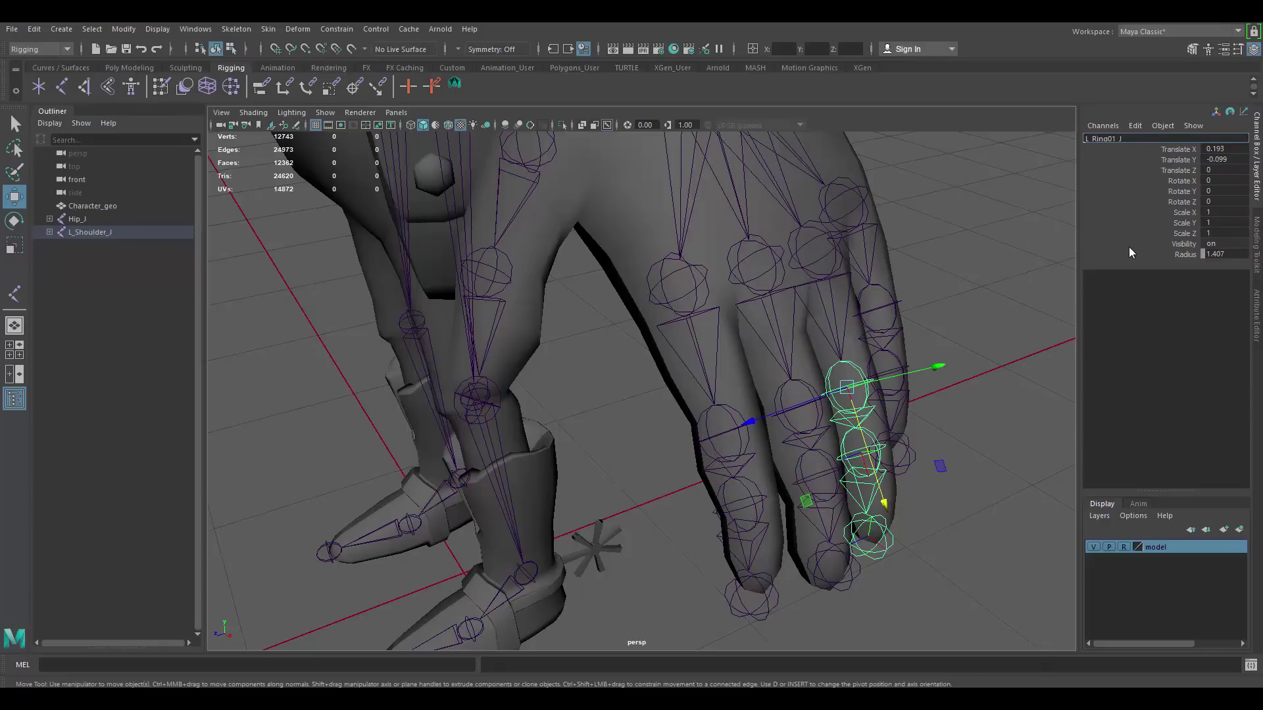
key("BackSpace")
type("2")
key("Return")
Rename the ring finger's third joint as L_Ring03_J.
left_click(879, 451)
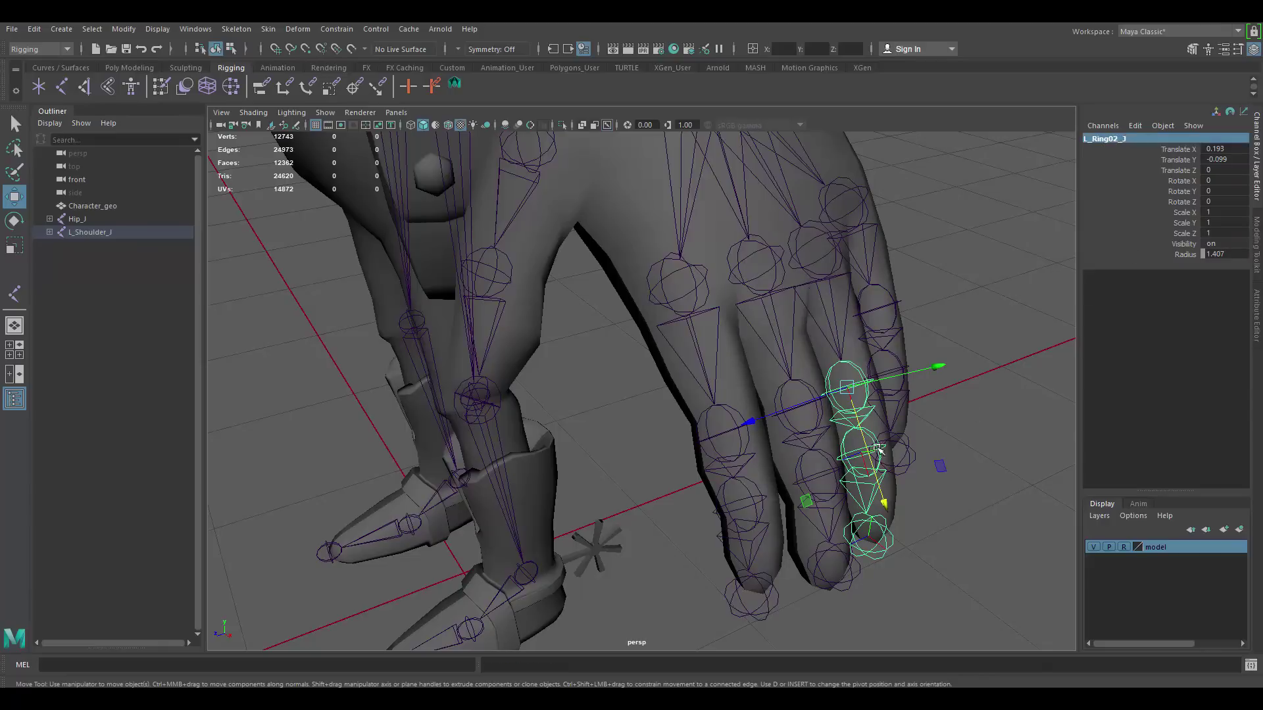
left_click(1111, 135)
type("L_Ring01_J")
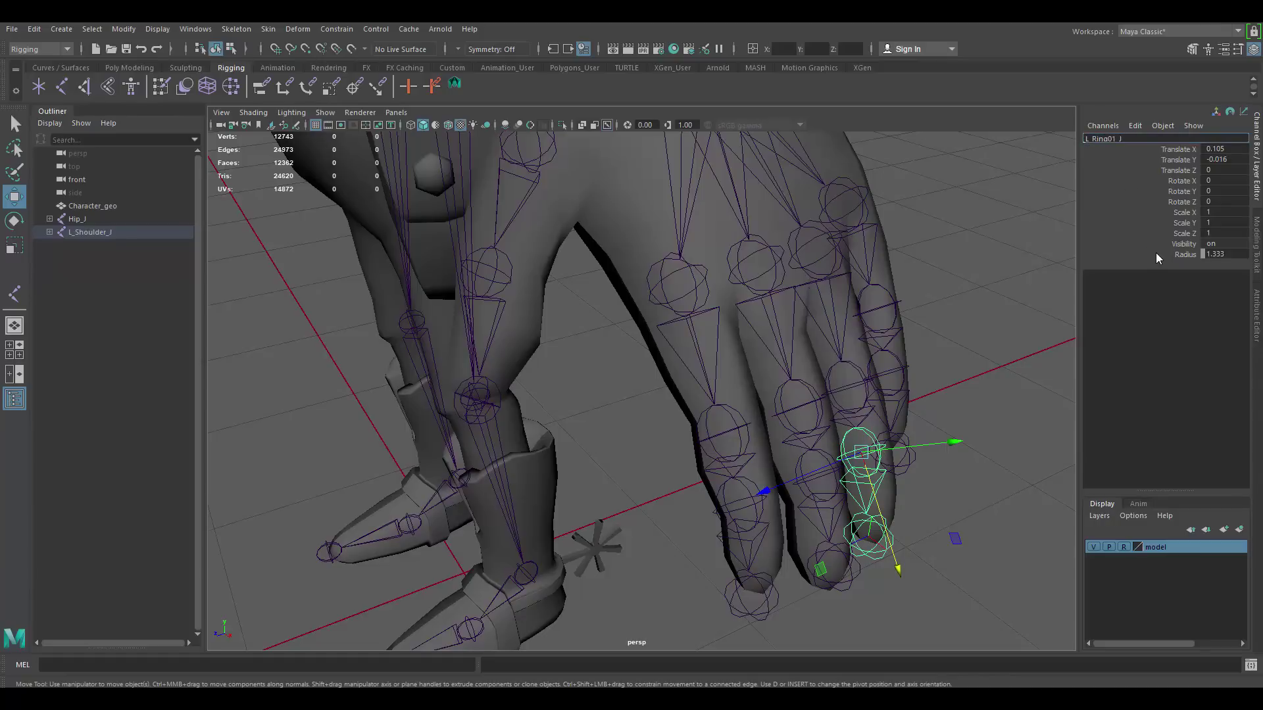
key("BackSpace")
type("3")
key("Return")
Rename the ring finger's tip joint as L_Ring04_J.
left_click(860, 540)
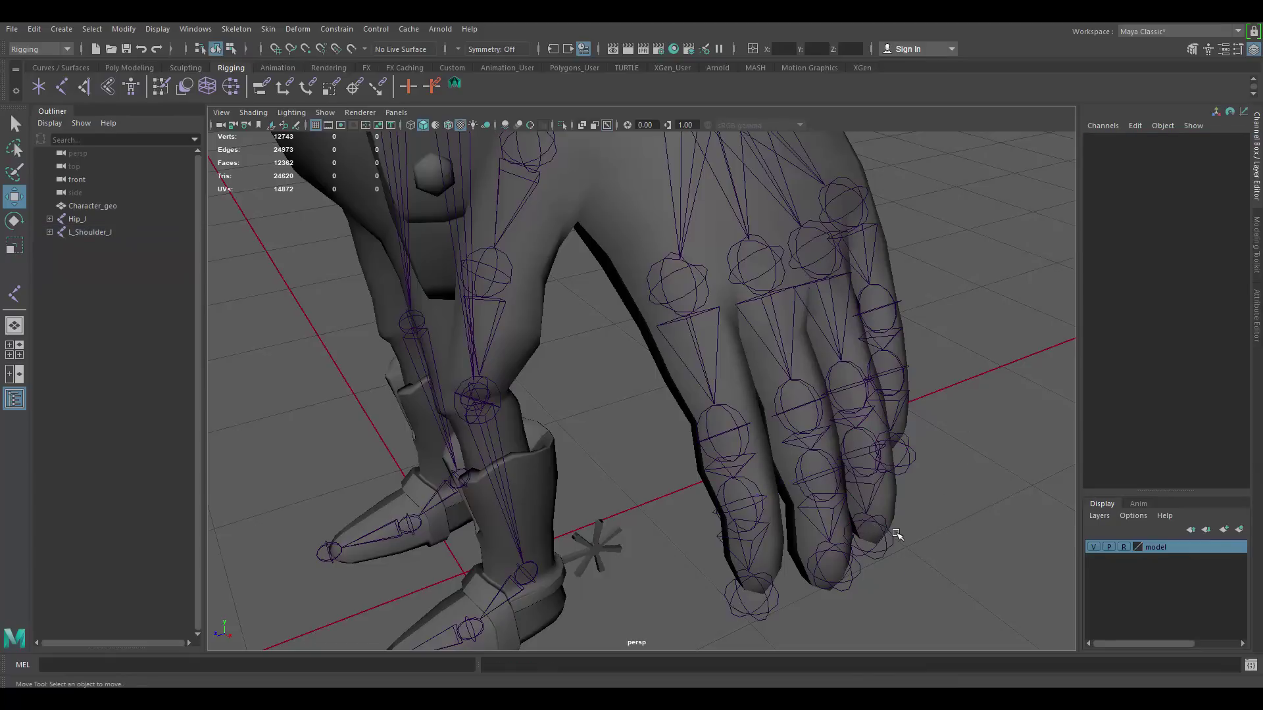
left_click(870, 536)
double_click(1106, 137)
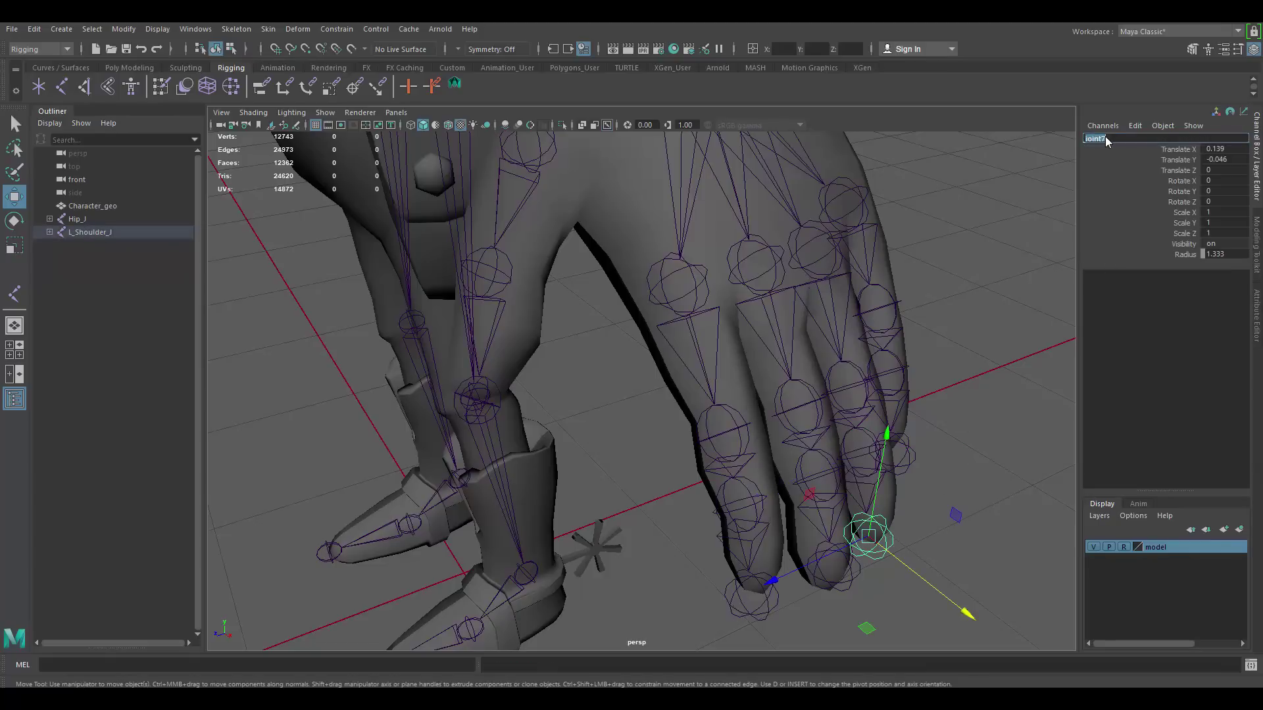
type("L_Ring01_J")
key("BackSpace")
type("4")
key("Return")
Rename the little finger's base joint as L_Lit01_J.
left_click(858, 187)
middle_click_drag(1052, 245, 984, 273, "alt")
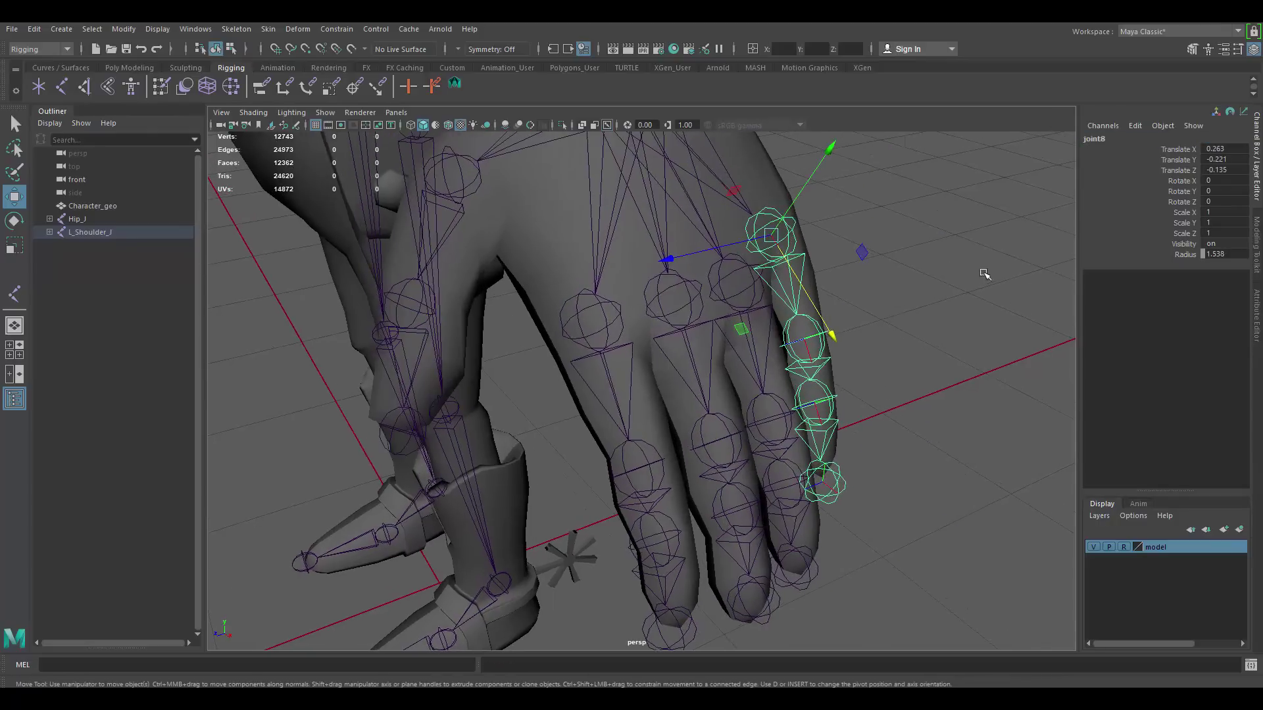
left_click_drag(1057, 270, 1025, 223, "alt")
left_click(1121, 136)
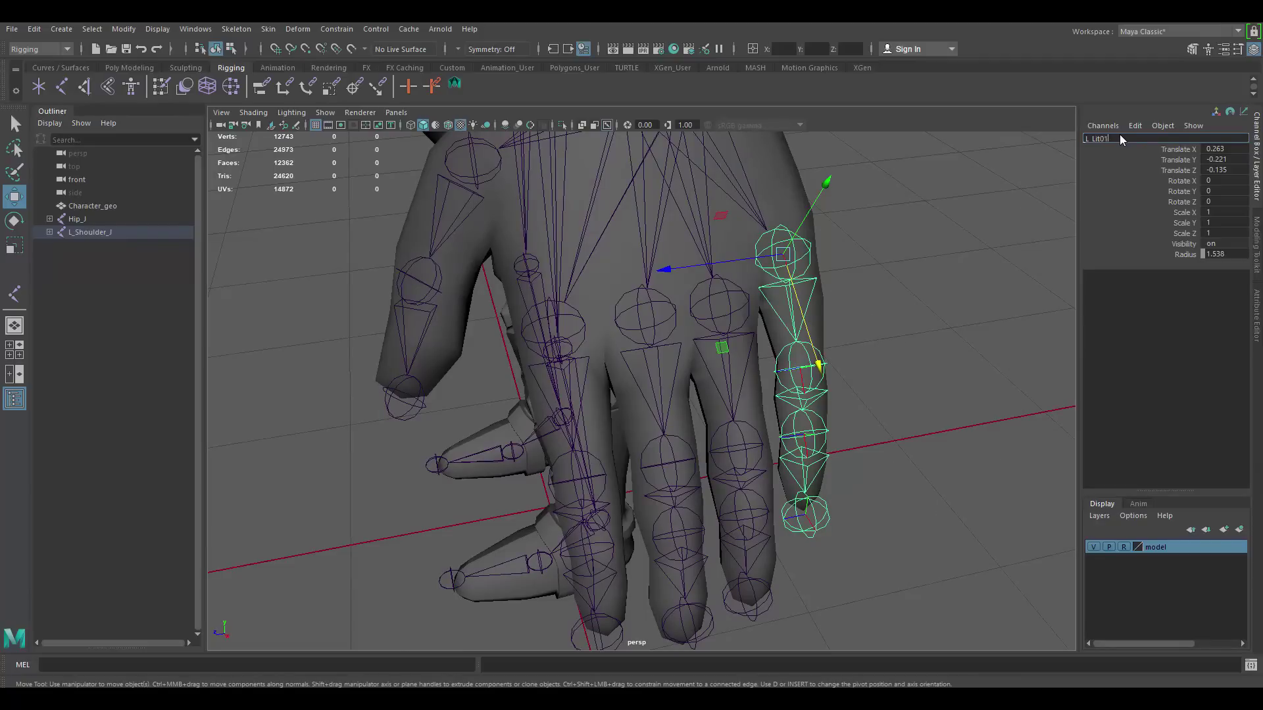
type("L_Lit01_J")
key("Return")
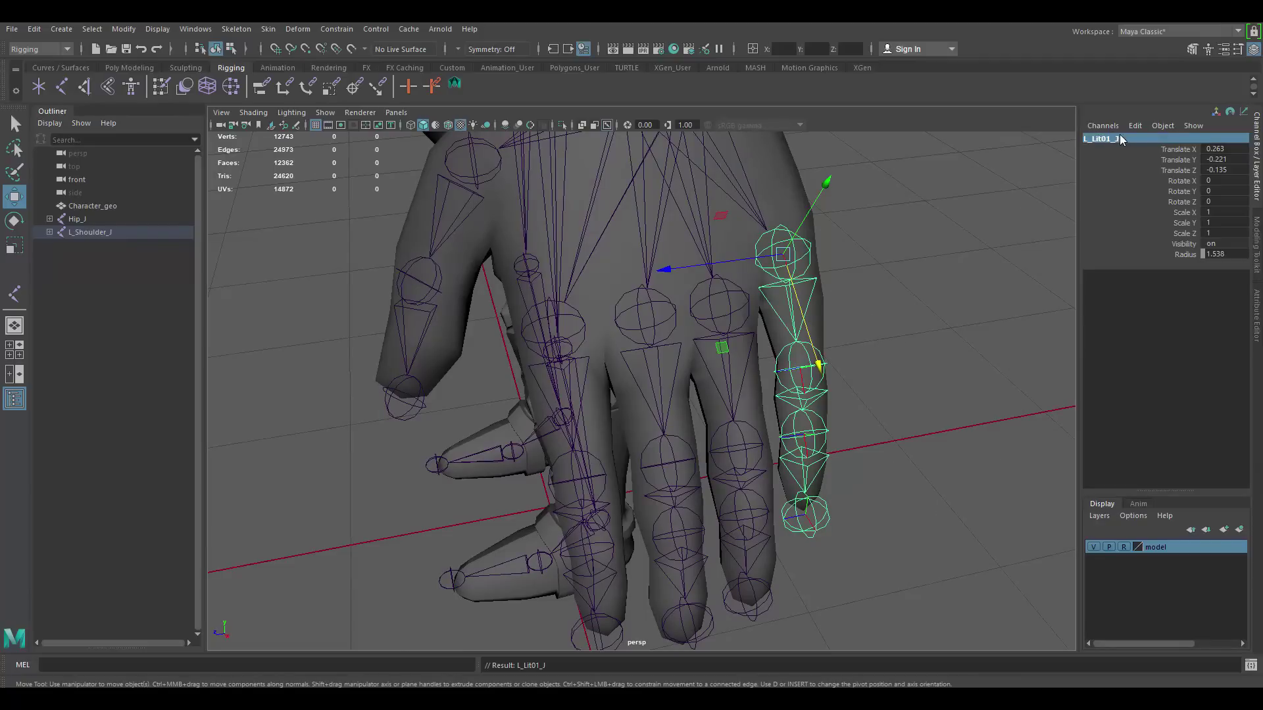
Rename the little finger's second joint as L_Lit02_J, reusing the base joint's name.
left_click(1120, 136)
left_click(818, 362)
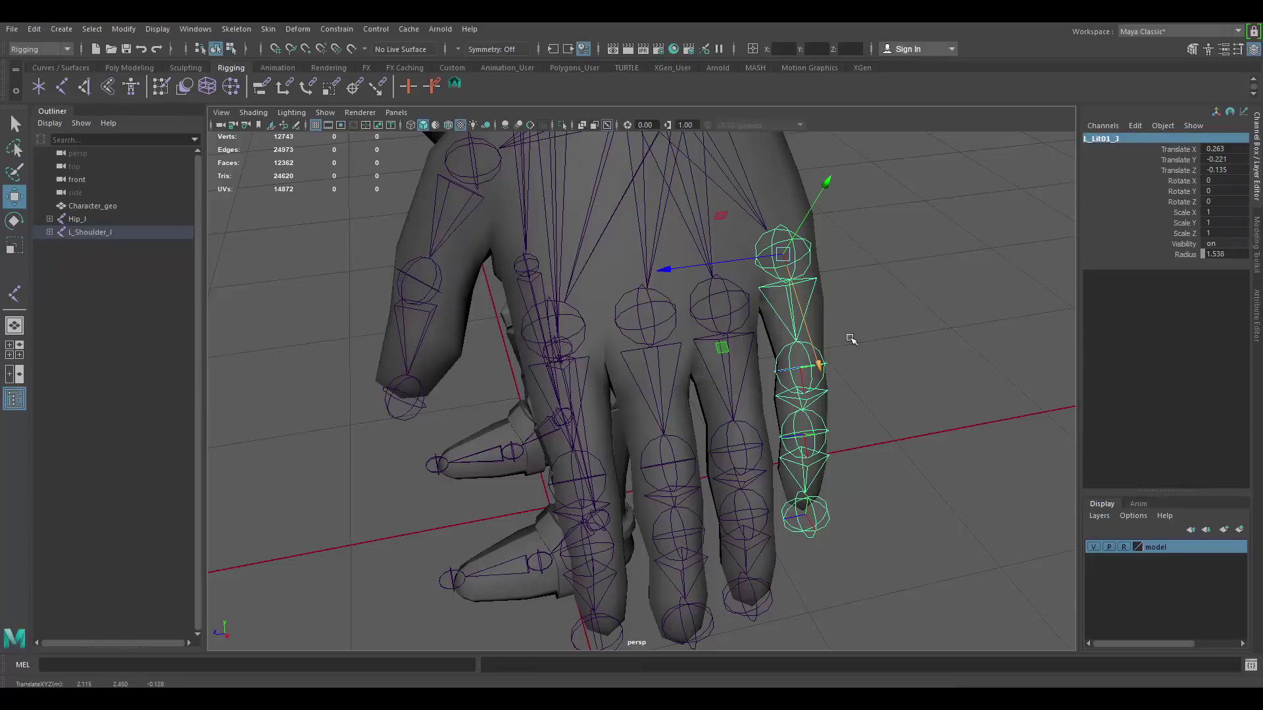
left_click(841, 357)
left_click(826, 361)
left_click(1096, 146)
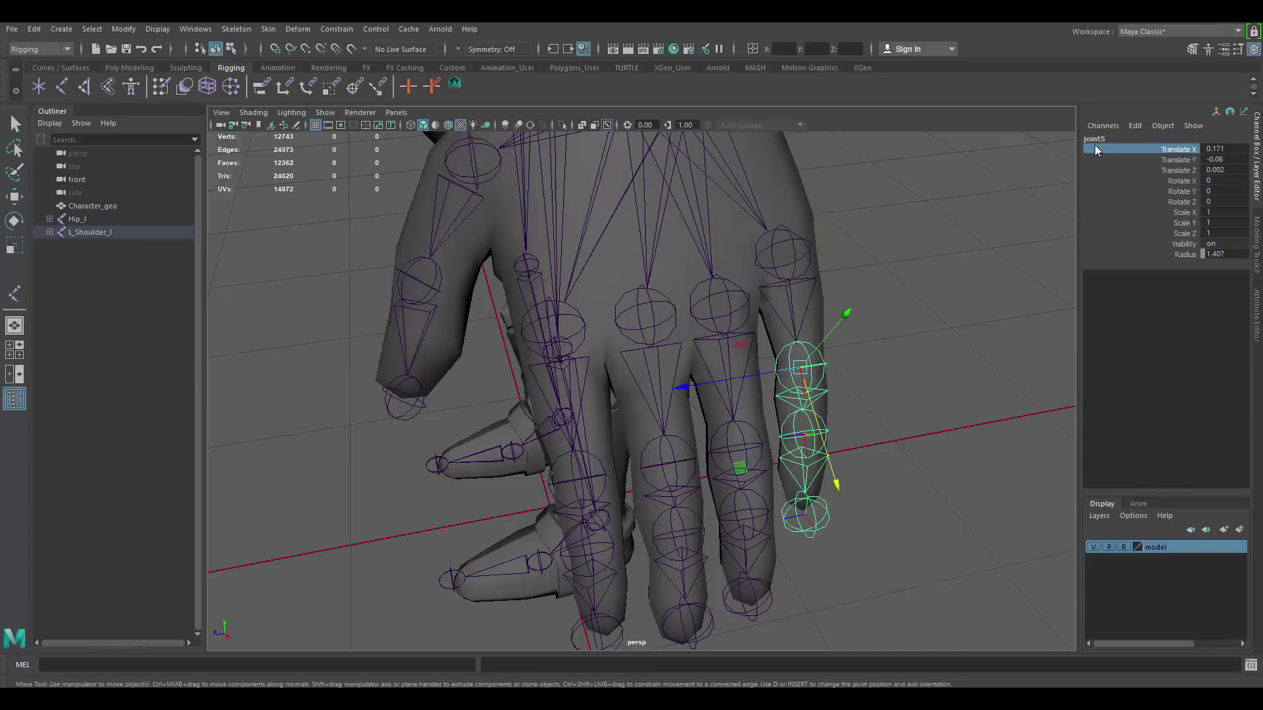
left_click(1101, 138)
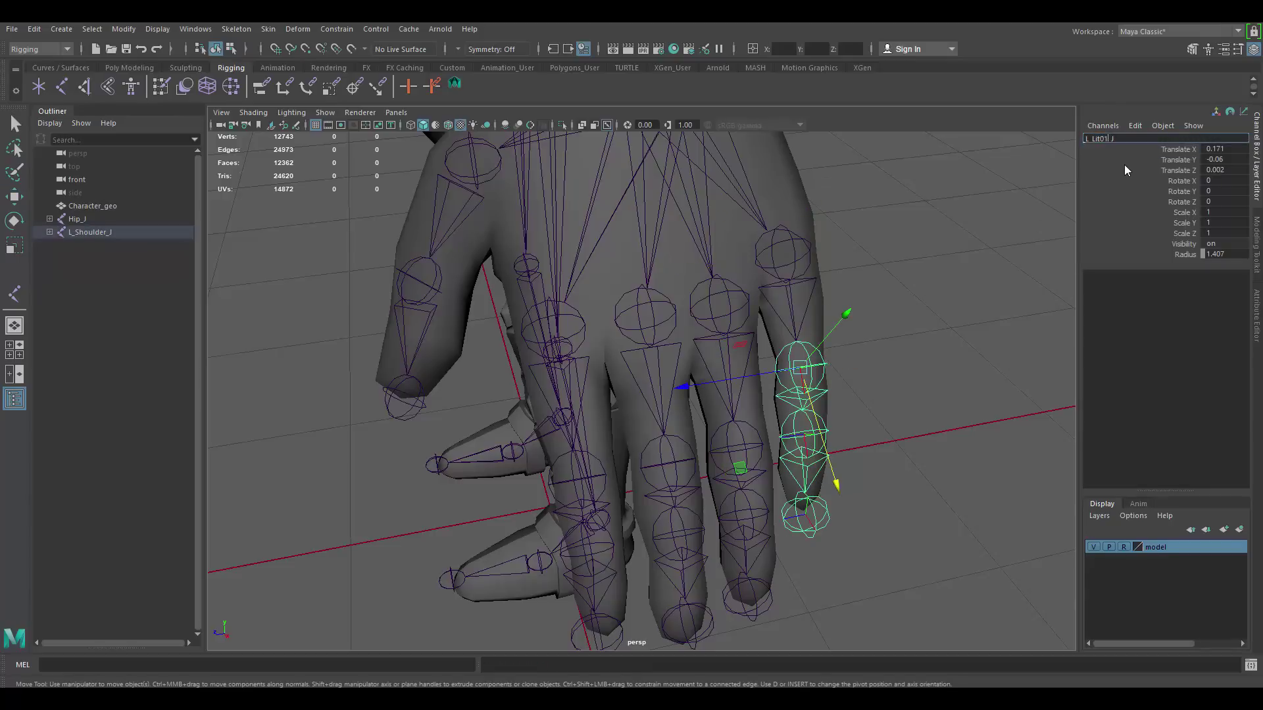
type("2")
key("Return")
Rename the little finger's third joint as L_Lit03_J.
left_click(835, 426)
left_click(827, 431)
left_click(1111, 140)
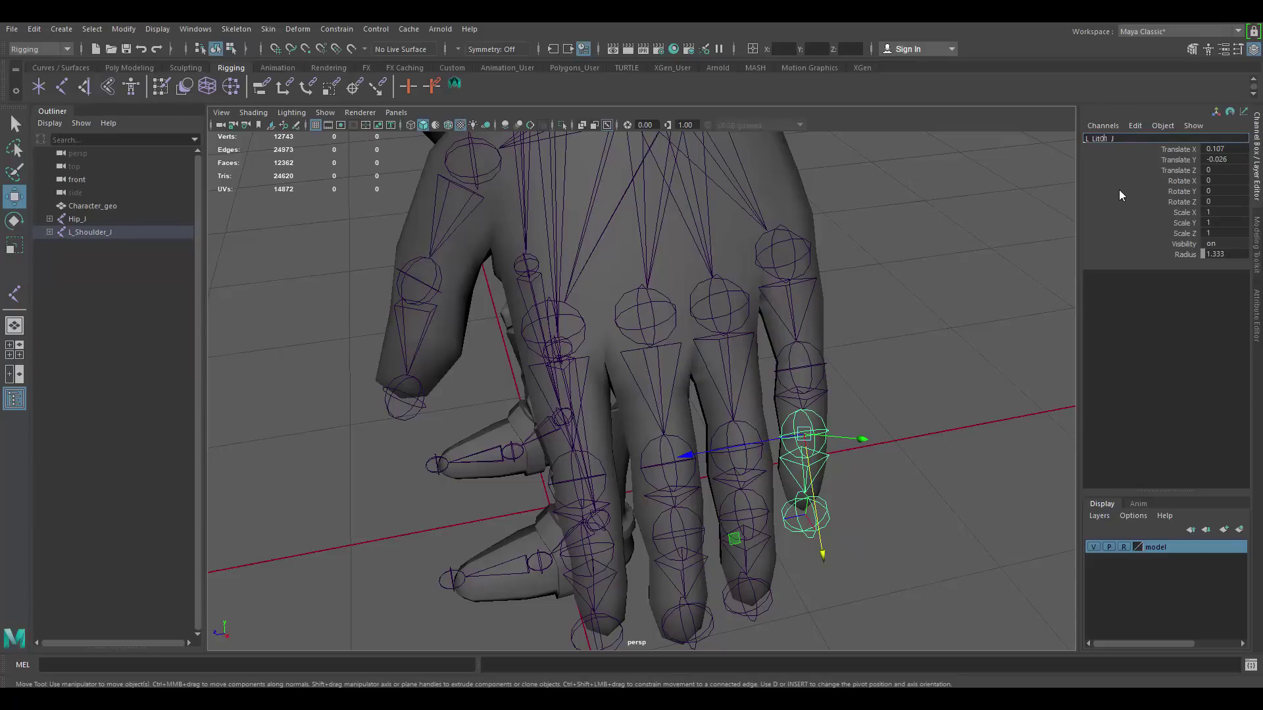
type("3")
key("Return")
Rename the little finger's tip joint as L_Lit04_J.
left_click(830, 514)
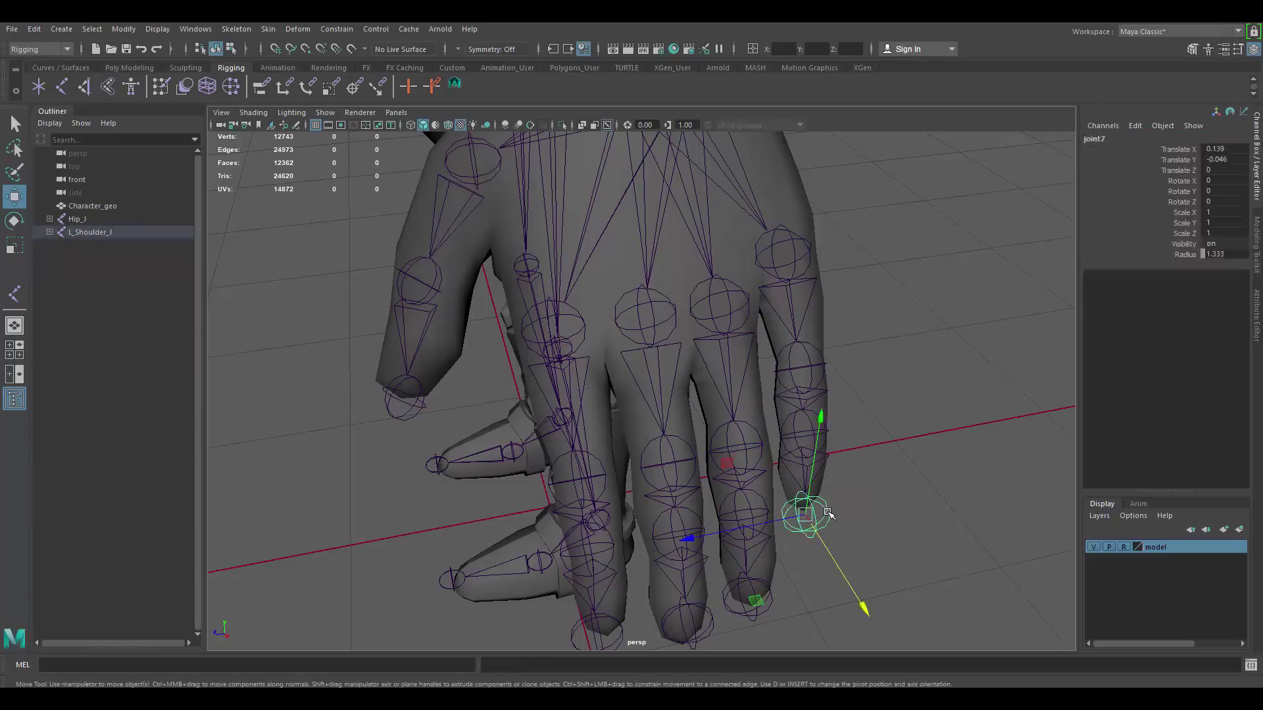
double_click(1110, 140)
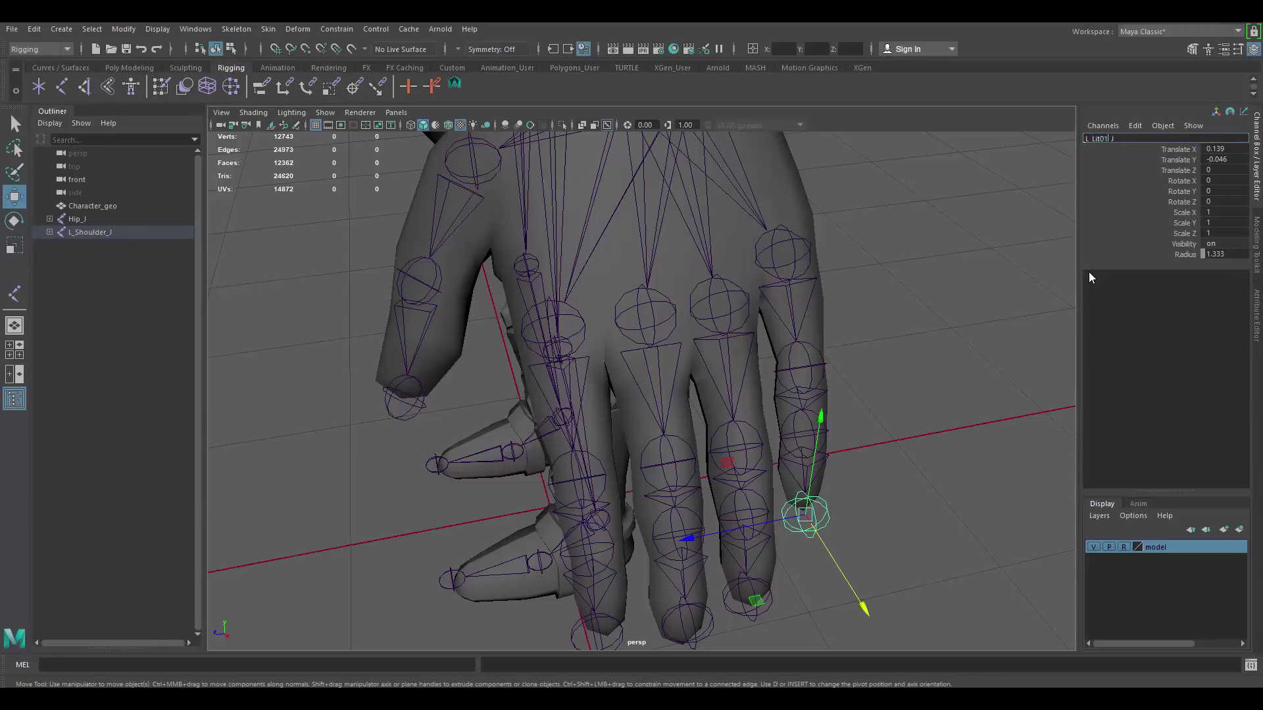
key("BackSpace")
type("4")
key("Return")
Check the names of the left wrist, elbow and shoulder joints by selecting each one up the arm.
right_click_drag(868, 296, 831, 307, "alt")
left_click_drag(831, 307, 885, 276, "alt")
middle_click_drag(747, 247, 846, 299, "alt")
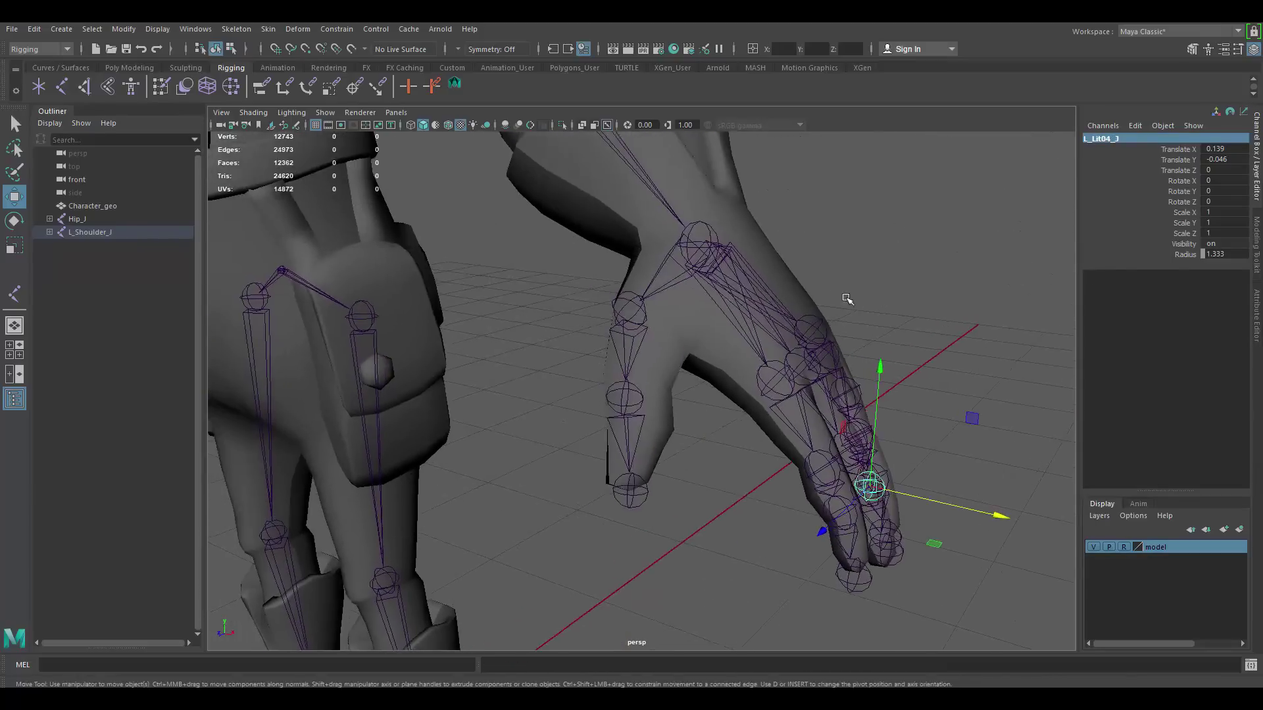
right_click_drag(846, 298, 759, 287, "alt")
left_click(684, 300)
middle_click_drag(652, 238, 735, 342, "alt")
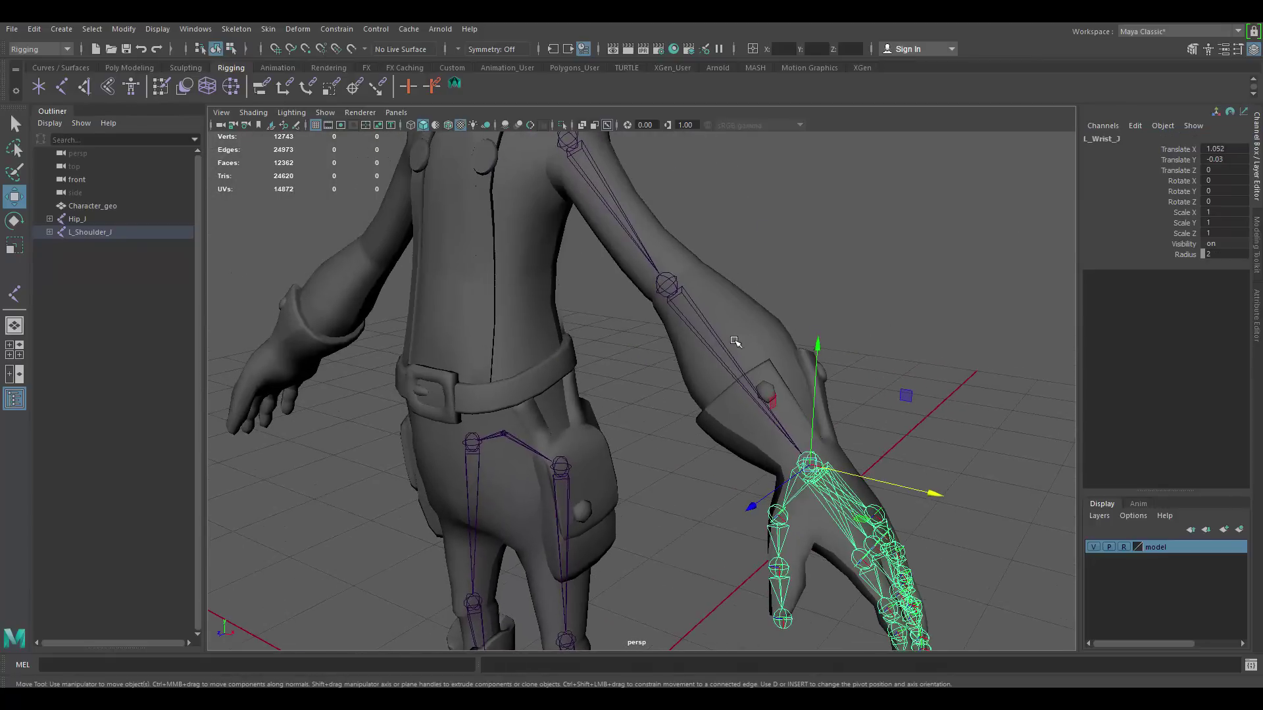
left_click(677, 284)
left_click_drag(651, 194, 704, 223, "alt")
middle_click_drag(705, 223, 836, 316, "alt")
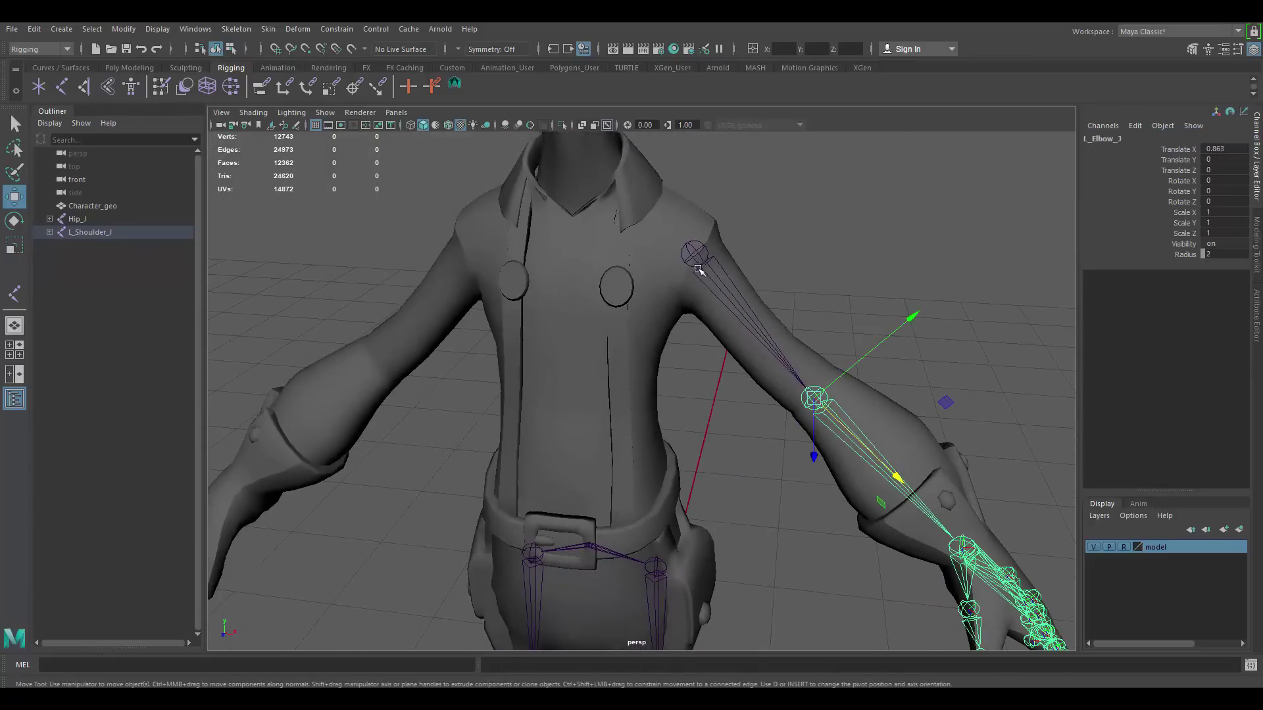
left_click(703, 251)
Shift the left thumb's second joint slightly so the rest of the thumb chain sits centred inside the thumb mesh, and deselect it.
right_click_drag(862, 316, 798, 327, "alt")
middle_click_drag(798, 328, 822, 282, "alt")
left_click_drag(823, 281, 844, 341, "alt")
middle_click_drag(845, 340, 857, 328, "alt")
left_click_drag(857, 328, 857, 361, "alt")
right_click_drag(857, 361, 1105, 369, "alt")
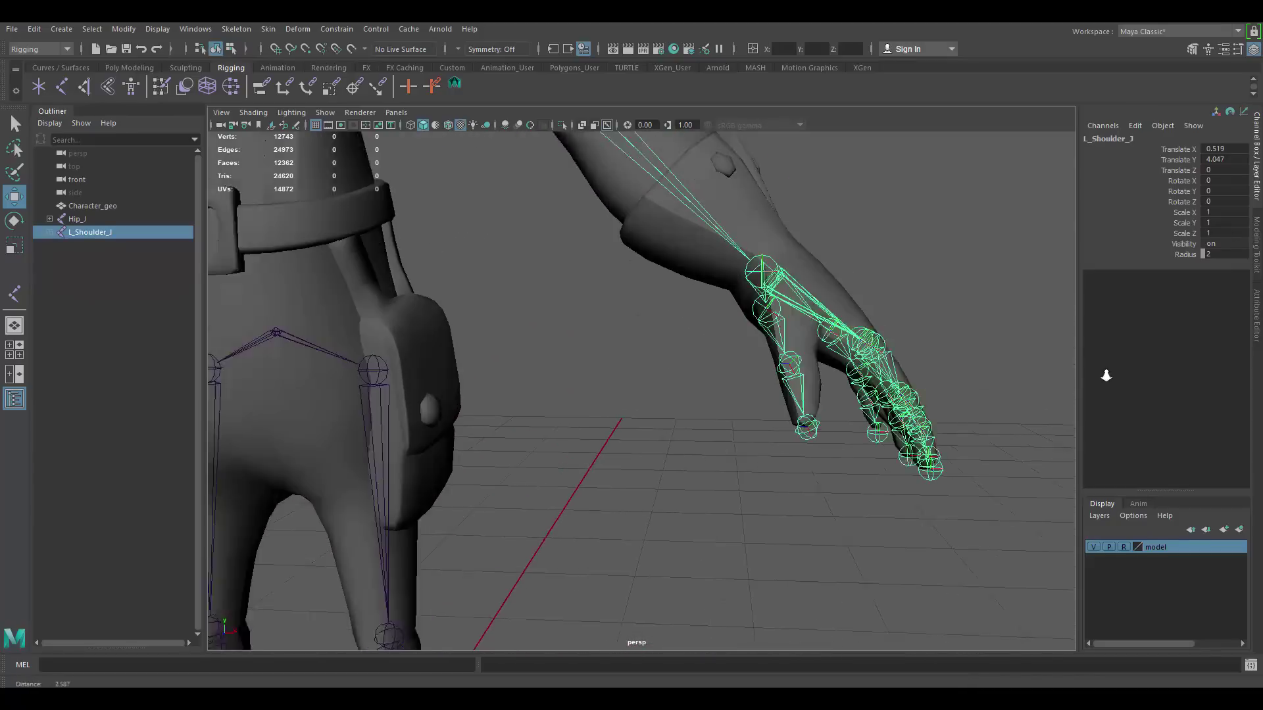
left_click_drag(1105, 369, 779, 290, "alt")
left_click(782, 287)
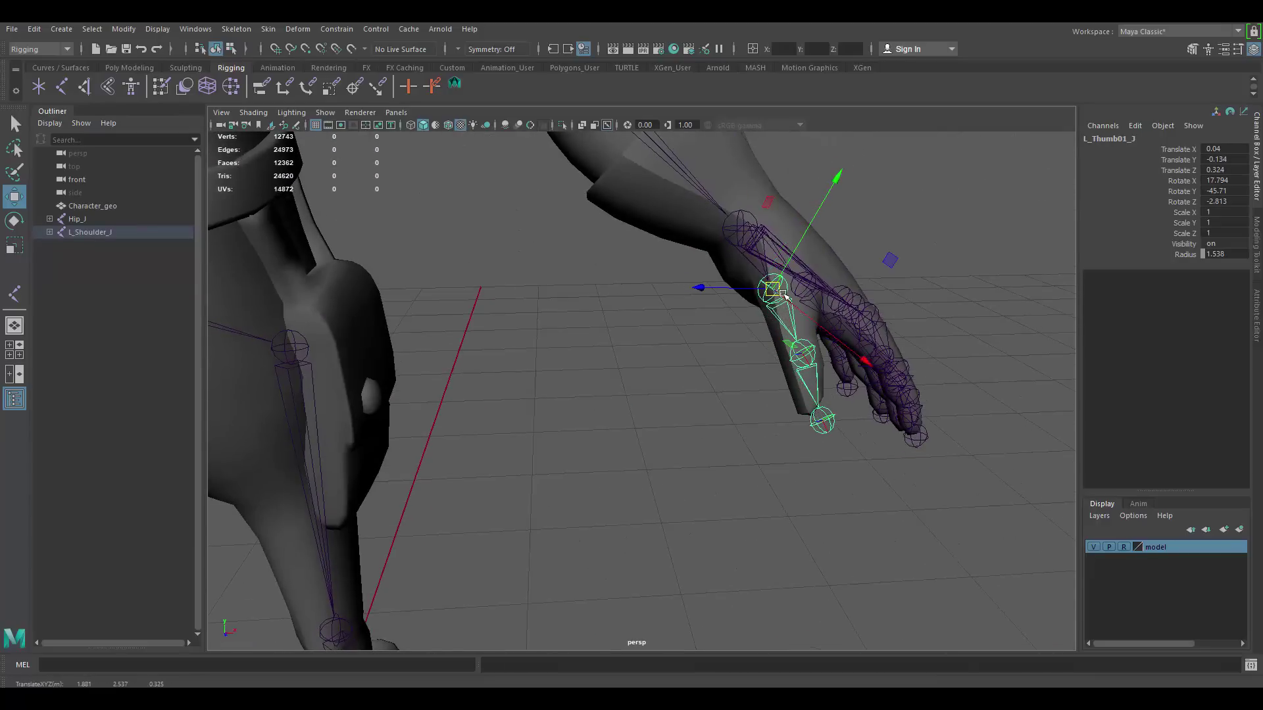
left_click(812, 350)
left_click_drag(803, 353, 792, 349)
left_click(865, 302)
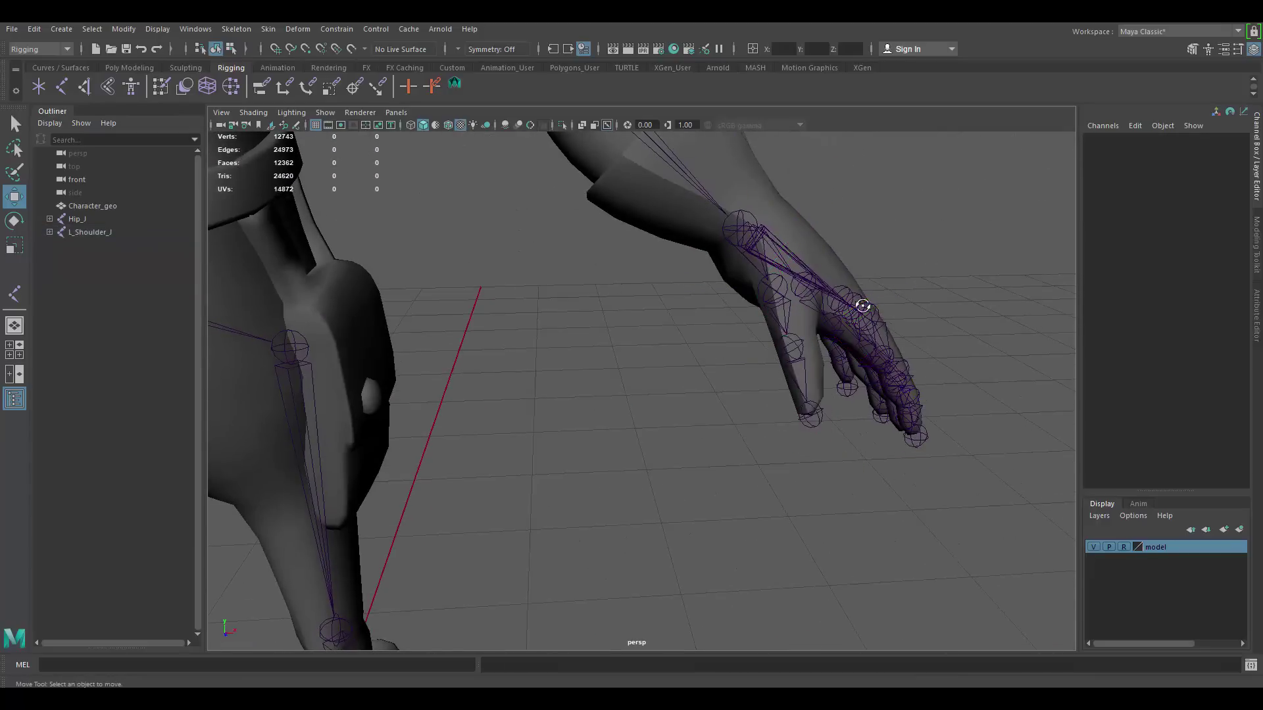
left_click_drag(865, 303, 792, 312, "alt")
scroll(776, 280, "down", 5)
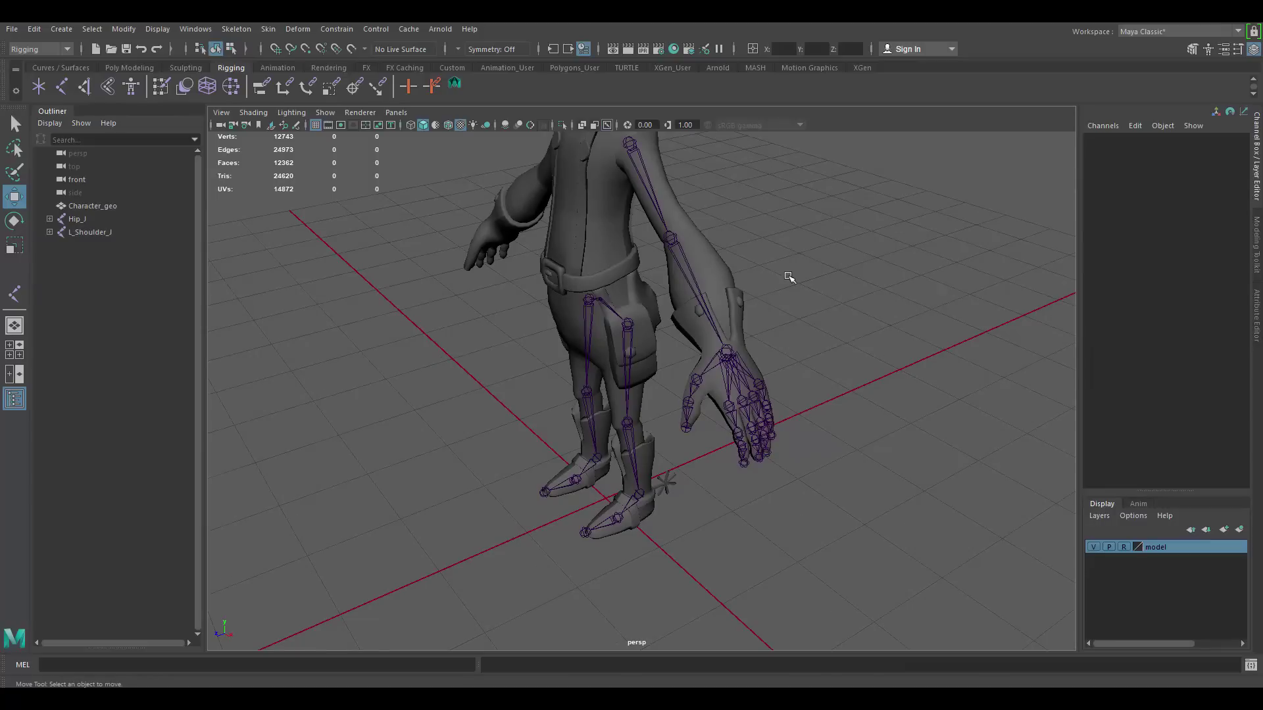
left_click_drag(707, 245, 700, 333, "alt")
scroll(691, 319, "up", 6)
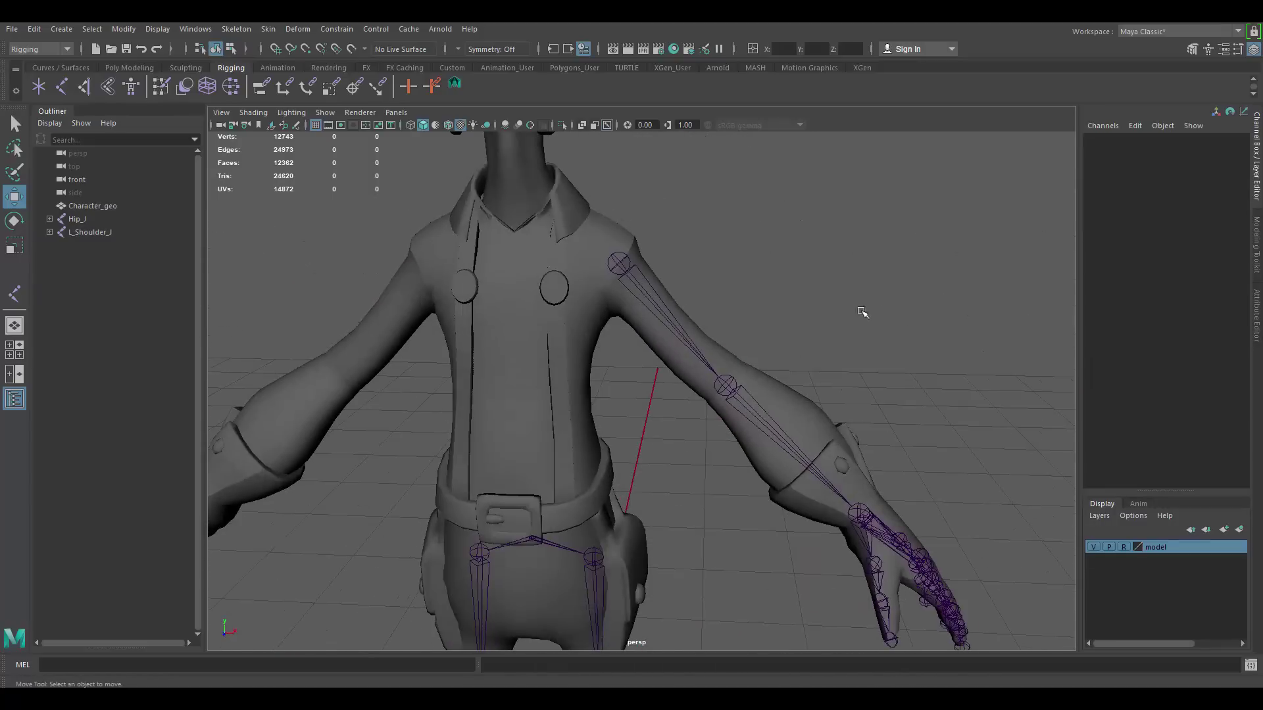
Create a single clavicle joint in the front view on the inner chest beside the left shoulder, at about X 0.224, Y 4.001.
scroll(684, 307, "up", 2)
key("space")
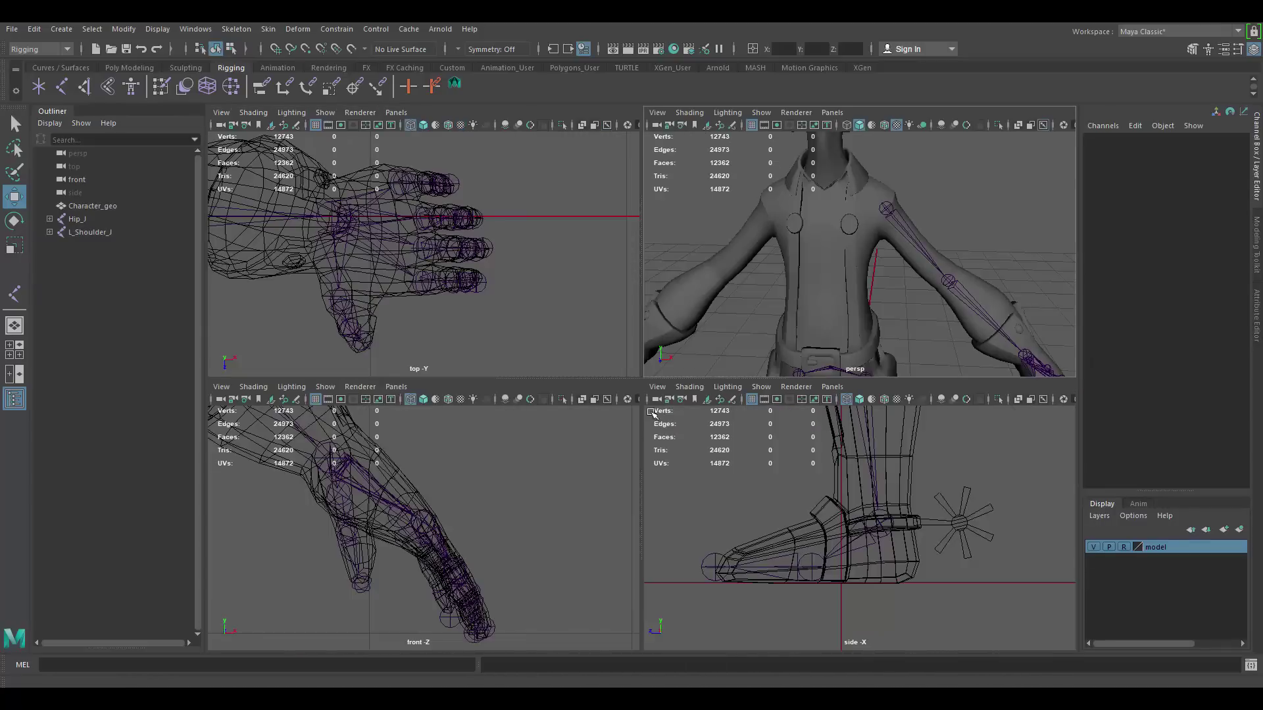
key("space")
scroll(835, 389, "down", 5)
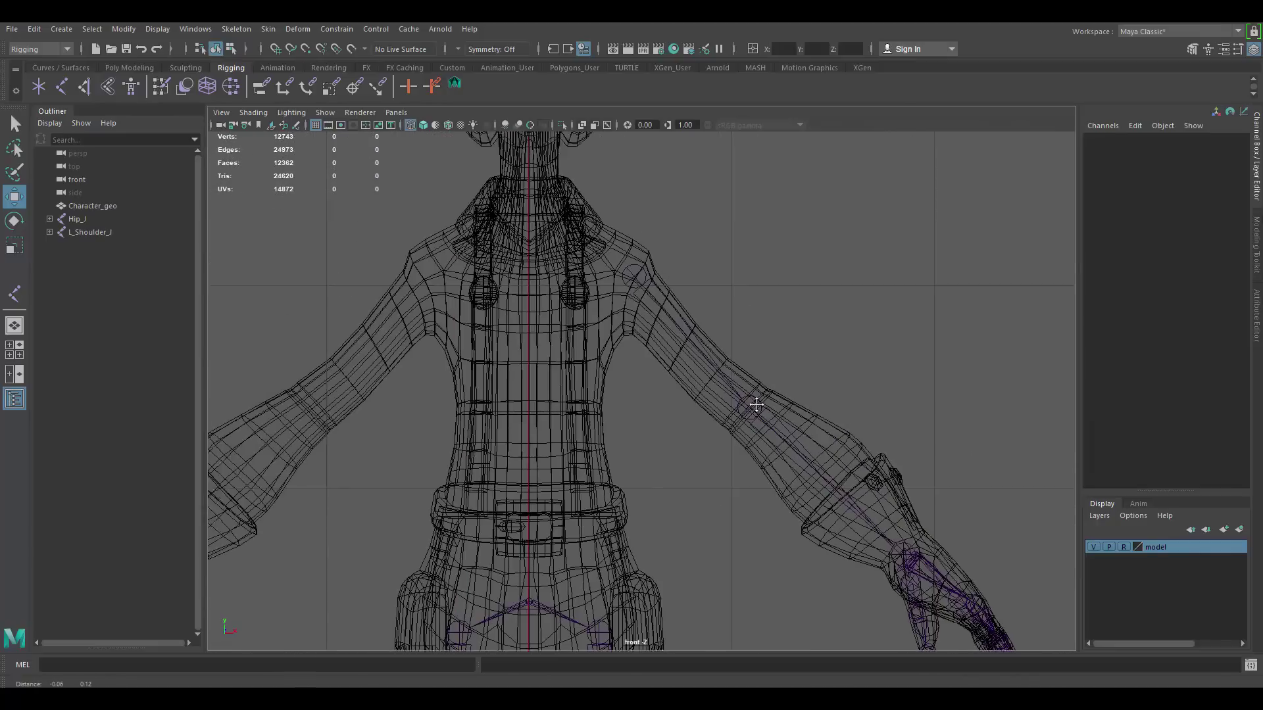
scroll(721, 391, "up", 2)
scroll(722, 391, "up", 2)
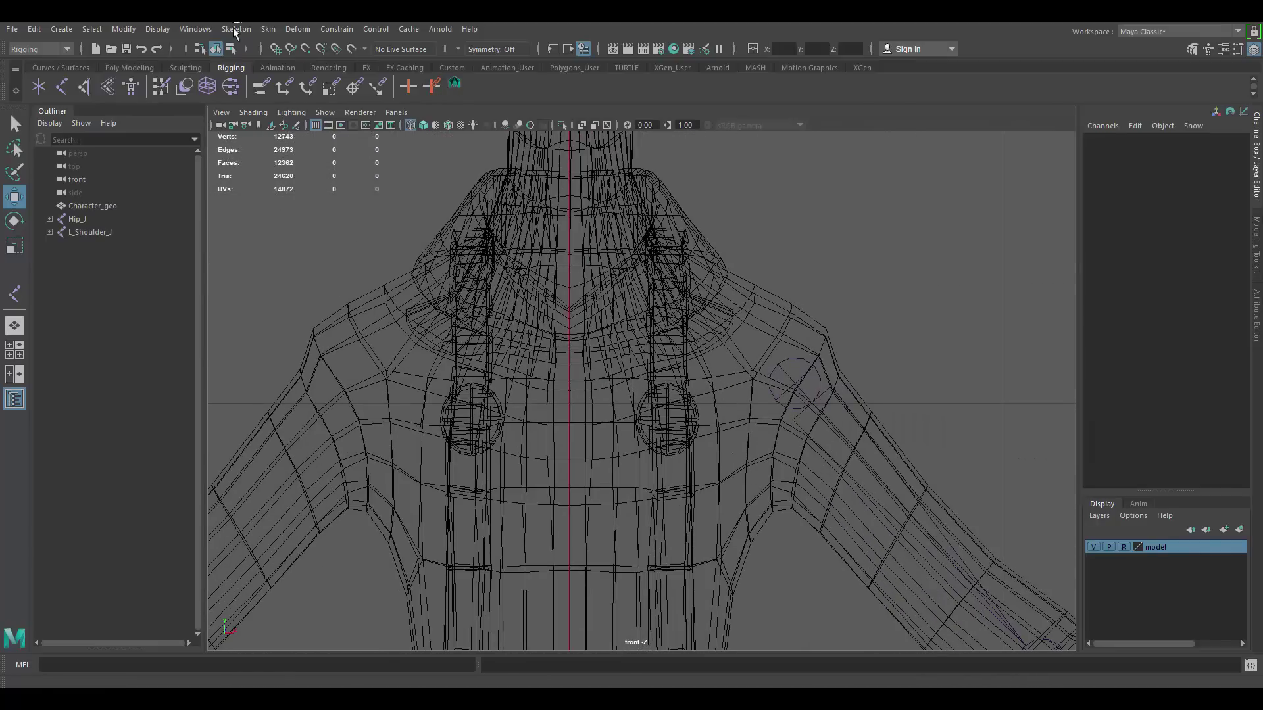
left_click(235, 29)
left_click(263, 63)
left_click(667, 404)
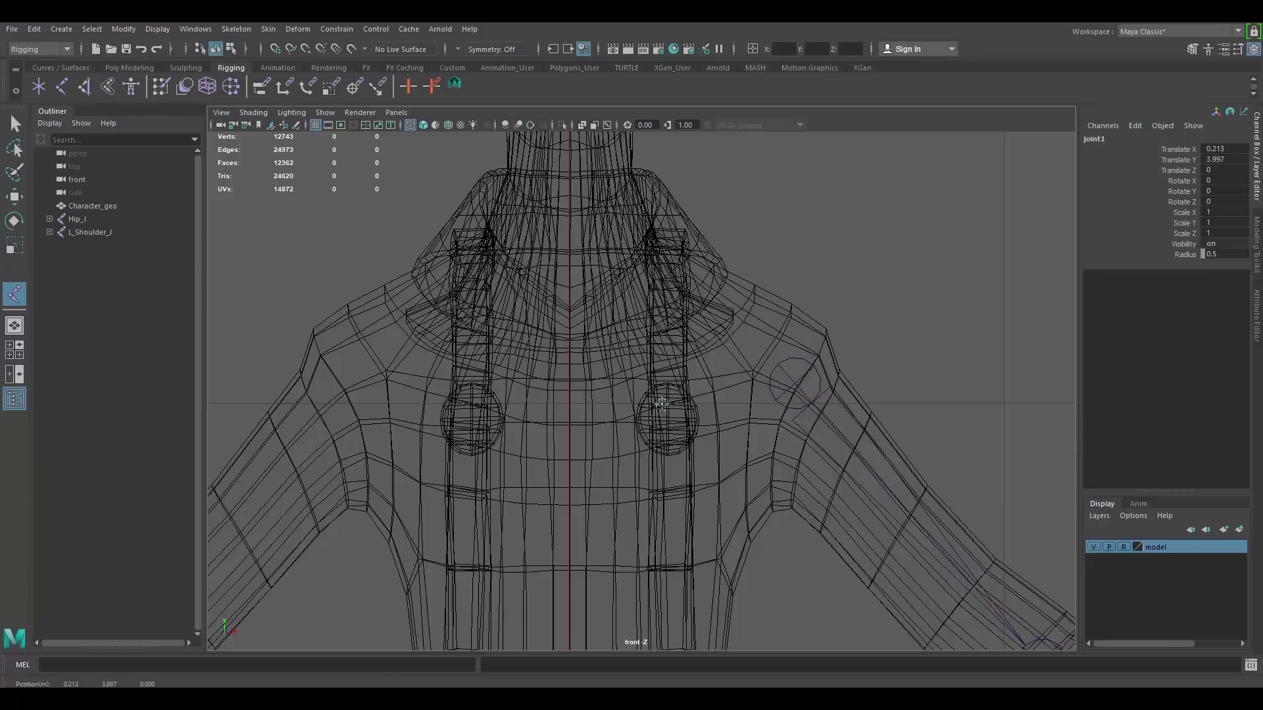
key("Return")
key("w")
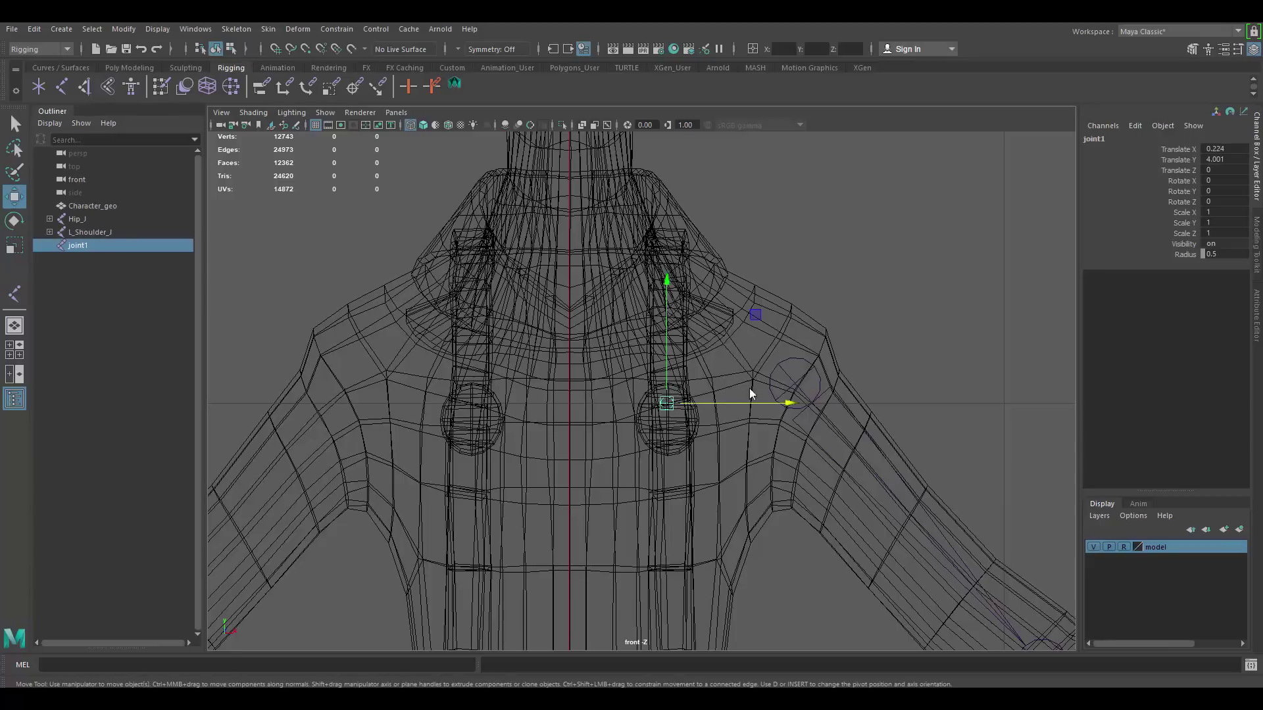
Move the new clavicle joint forward in the side view to about Z 0.142, toward the front of the chest.
key("space")
key("space")
scroll(750, 338, "up", 4)
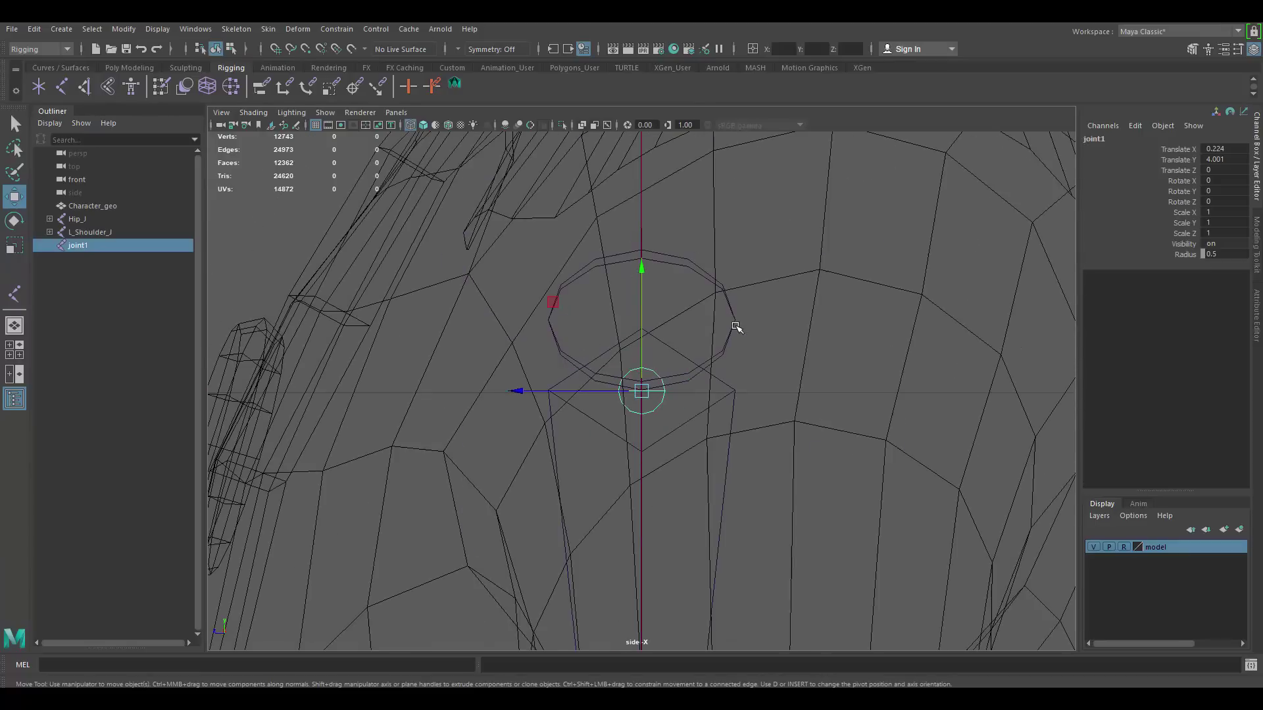
scroll(736, 327, "down", 4)
left_click_drag(536, 394, 482, 392)
left_click(778, 378, "alt")
scroll(685, 352, "down", 2)
Parent L_Shoulder_J under the new clavicle joint so the left arm chain hangs from it.
key("space")
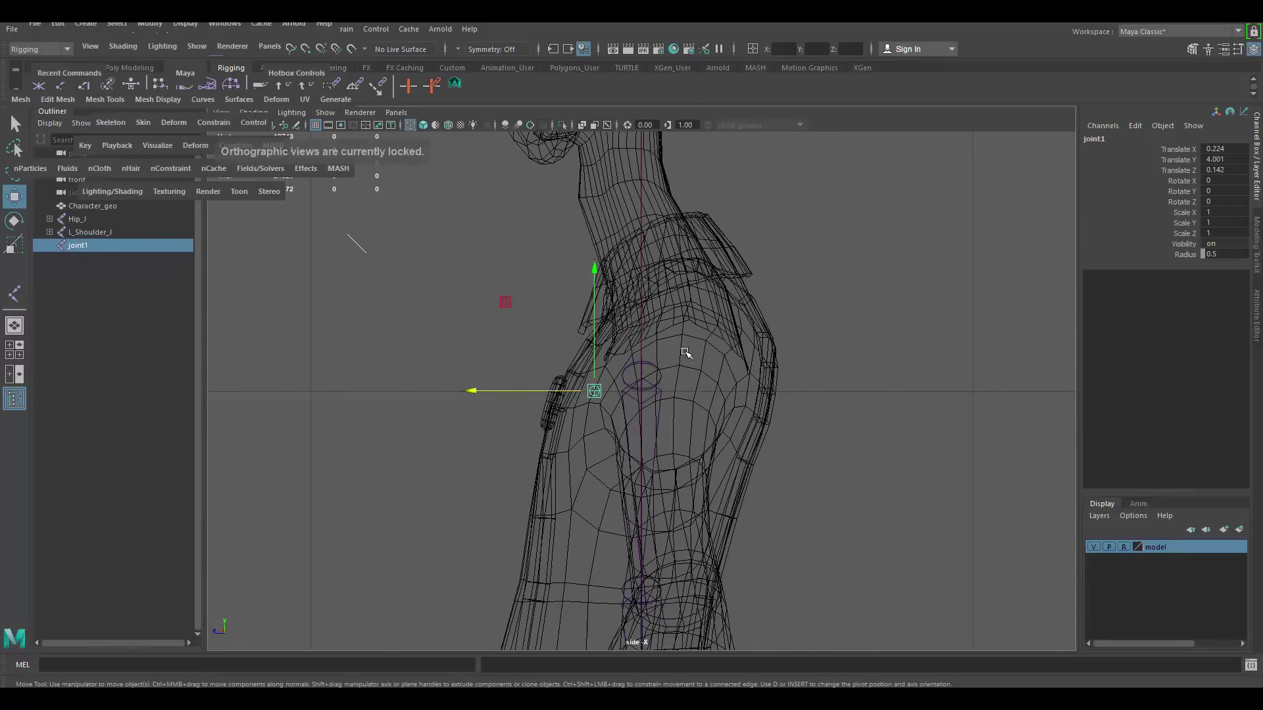
key("space")
left_click_drag(779, 284, 756, 305, "alt")
middle_click_drag(758, 305, 770, 337, "alt")
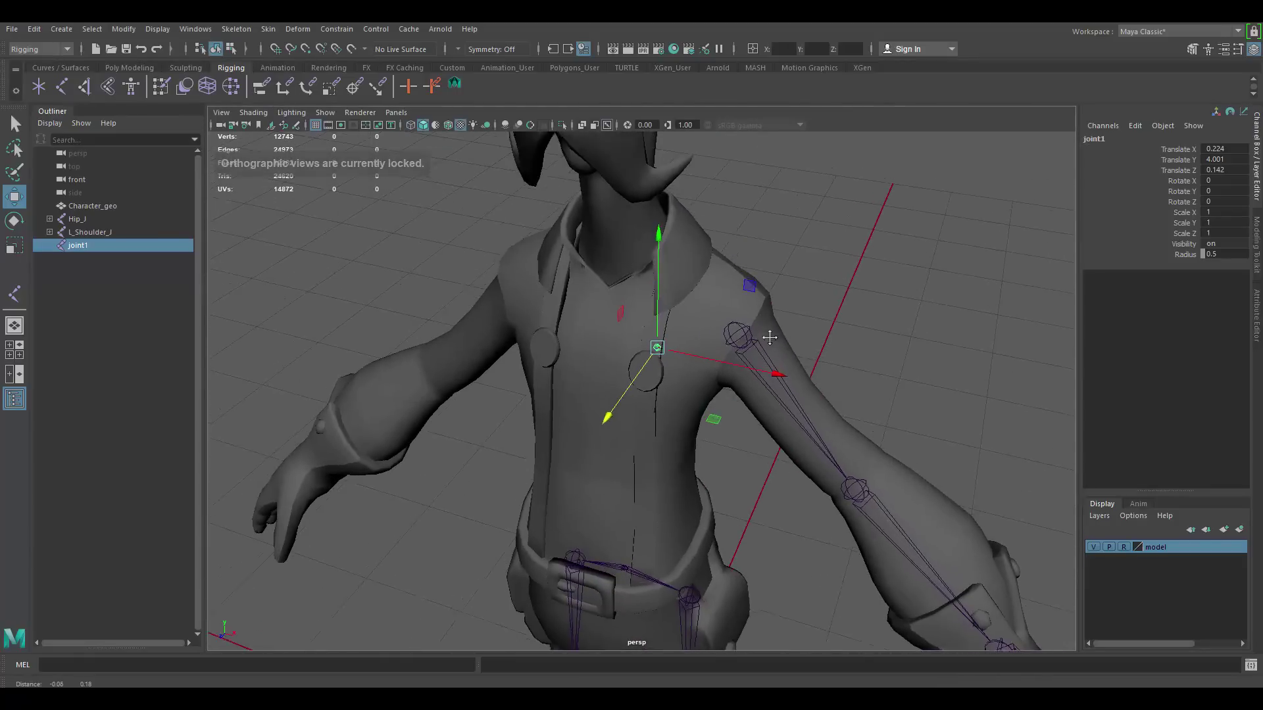
mouse_move(769, 338)
left_mouse_down("alt")
mouse_move(826, 315)
mouse_move(776, 323)
left_mouse_up("alt")
left_click(776, 322)
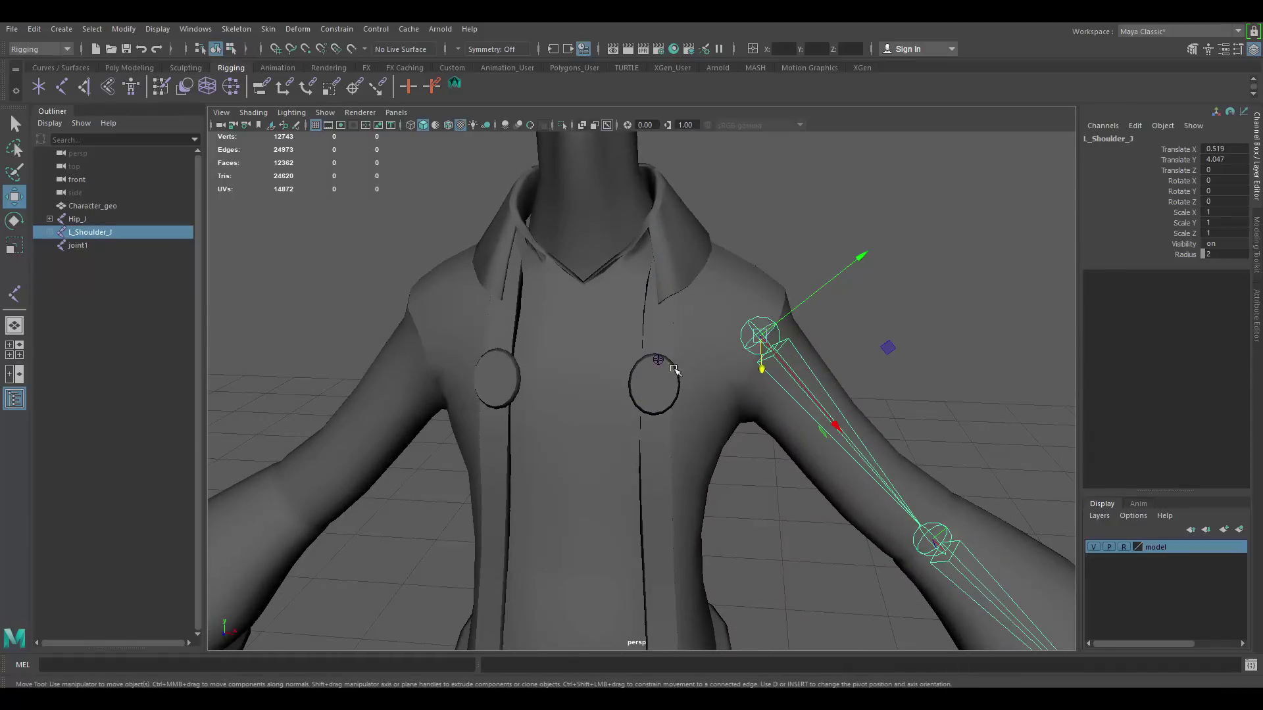
left_click(659, 359, "shift")
left_click_drag(786, 308, 684, 350, "alt")
key("p")
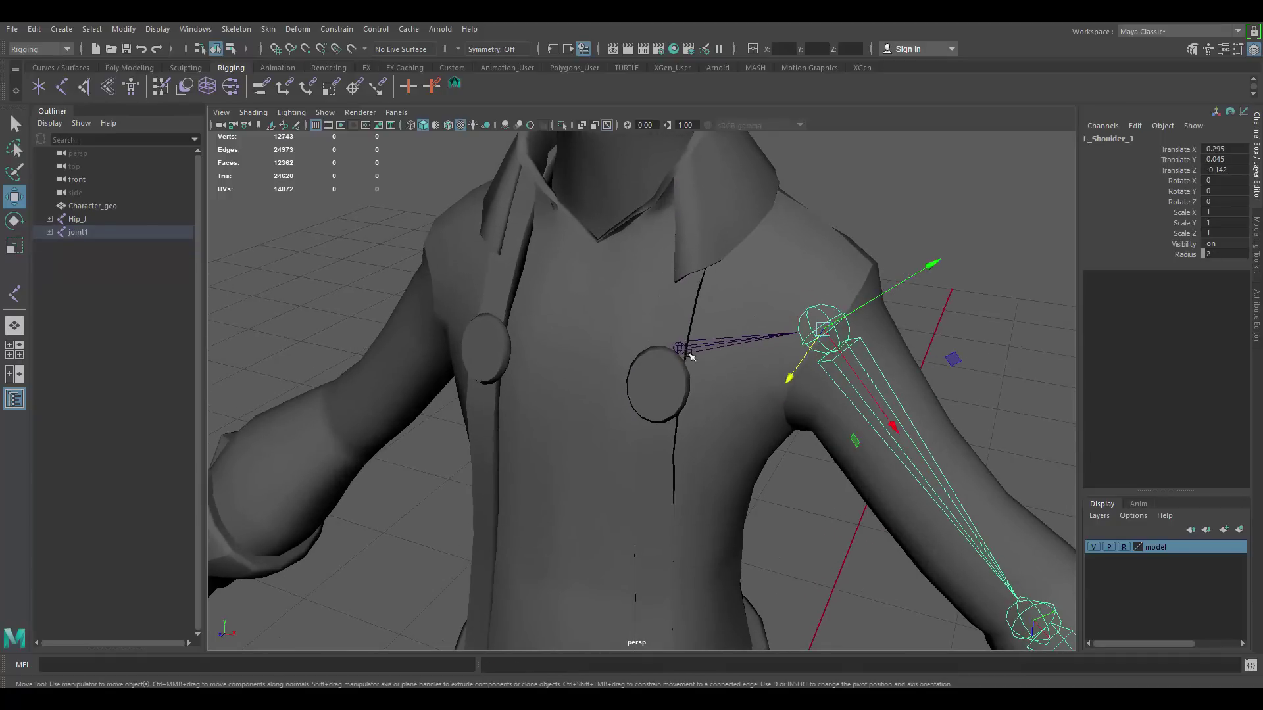
Rename the clavicle joint as L_Clavicle_J.
left_click(681, 349)
double_click(1107, 138)
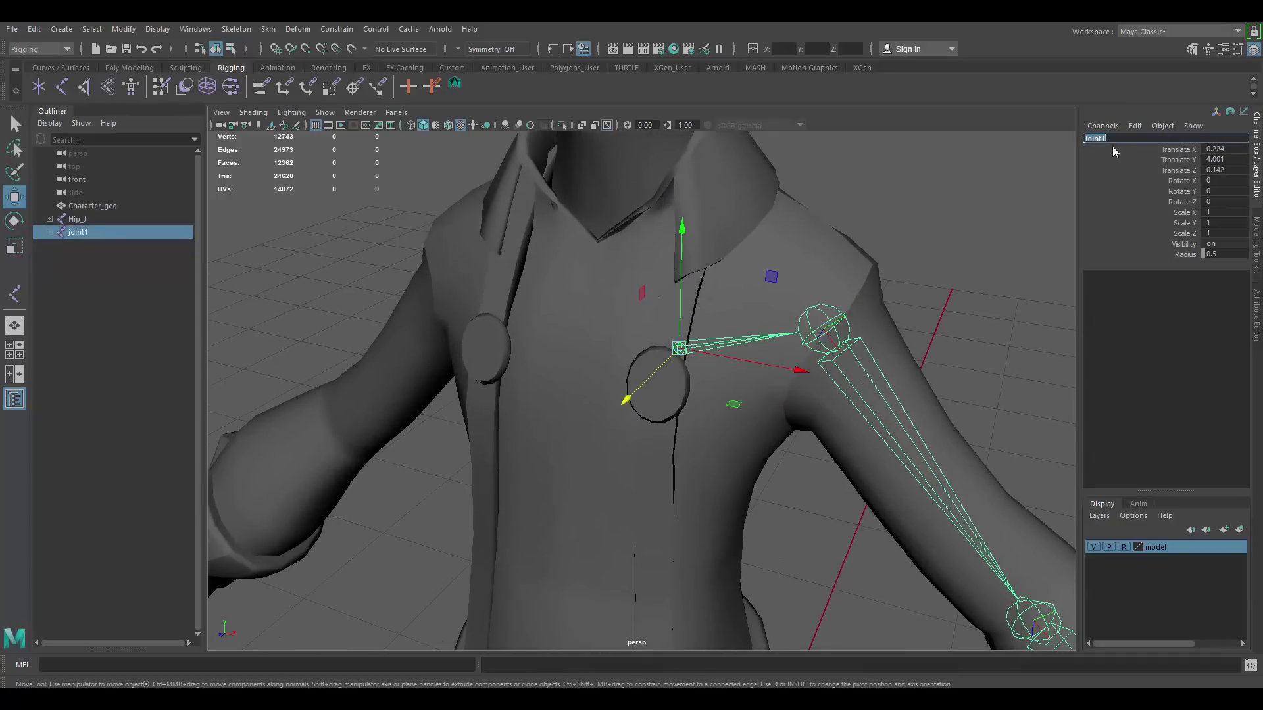
type("L_Clavicle_J")
key("Return")
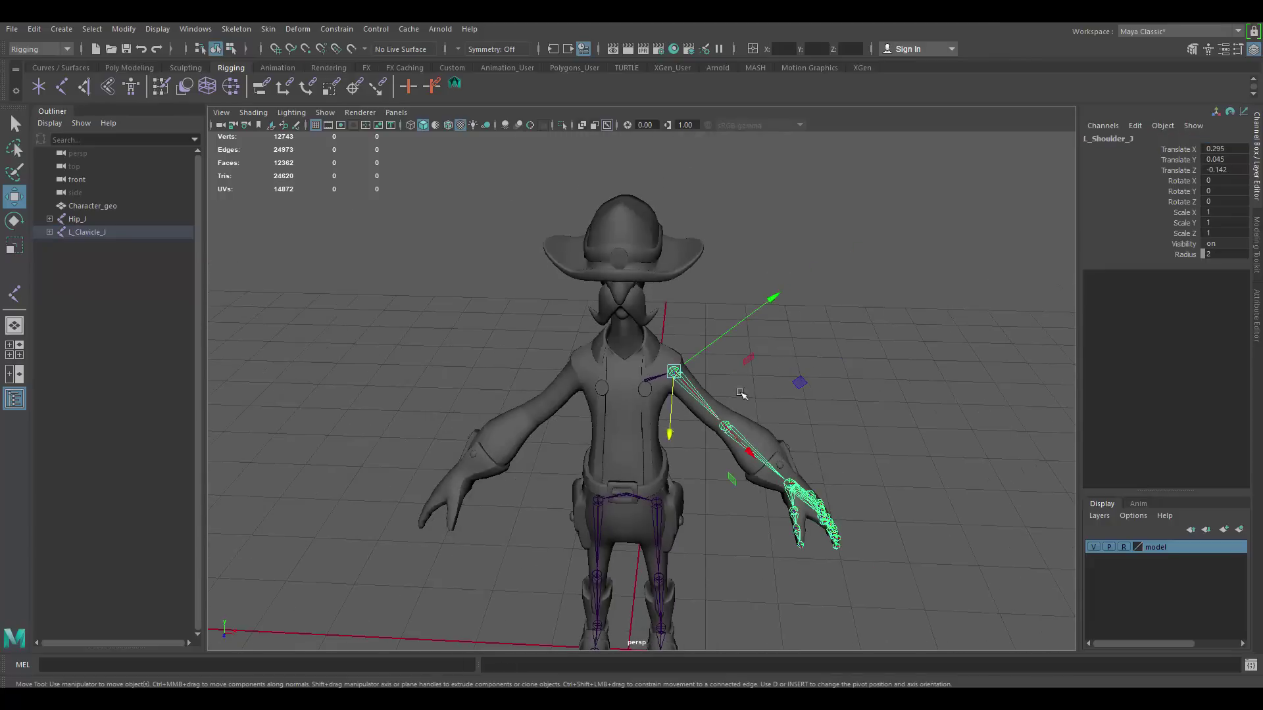
left_click_drag(725, 455, 724, 397, "alt")
right_click_drag(725, 397, 748, 425, "alt")
left_click_drag(749, 425, 733, 398, "alt")
left_click(881, 320)
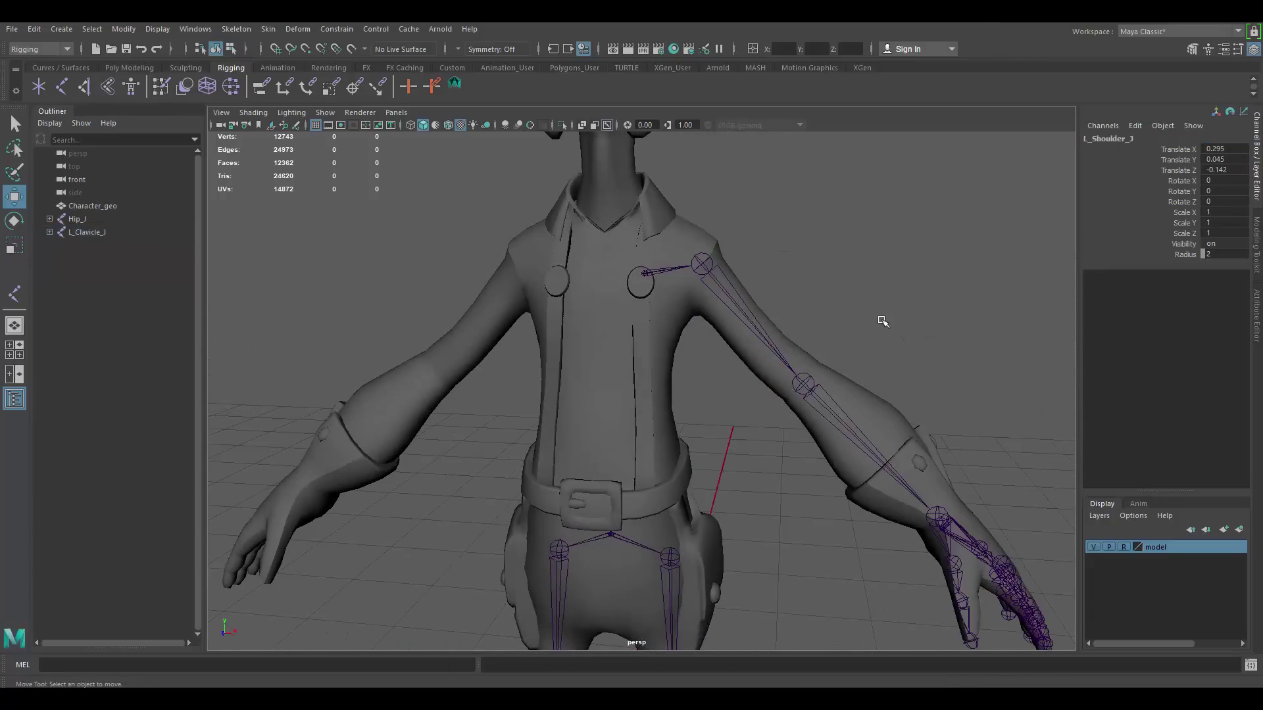
left_click_drag(883, 321, 670, 437, "alt")
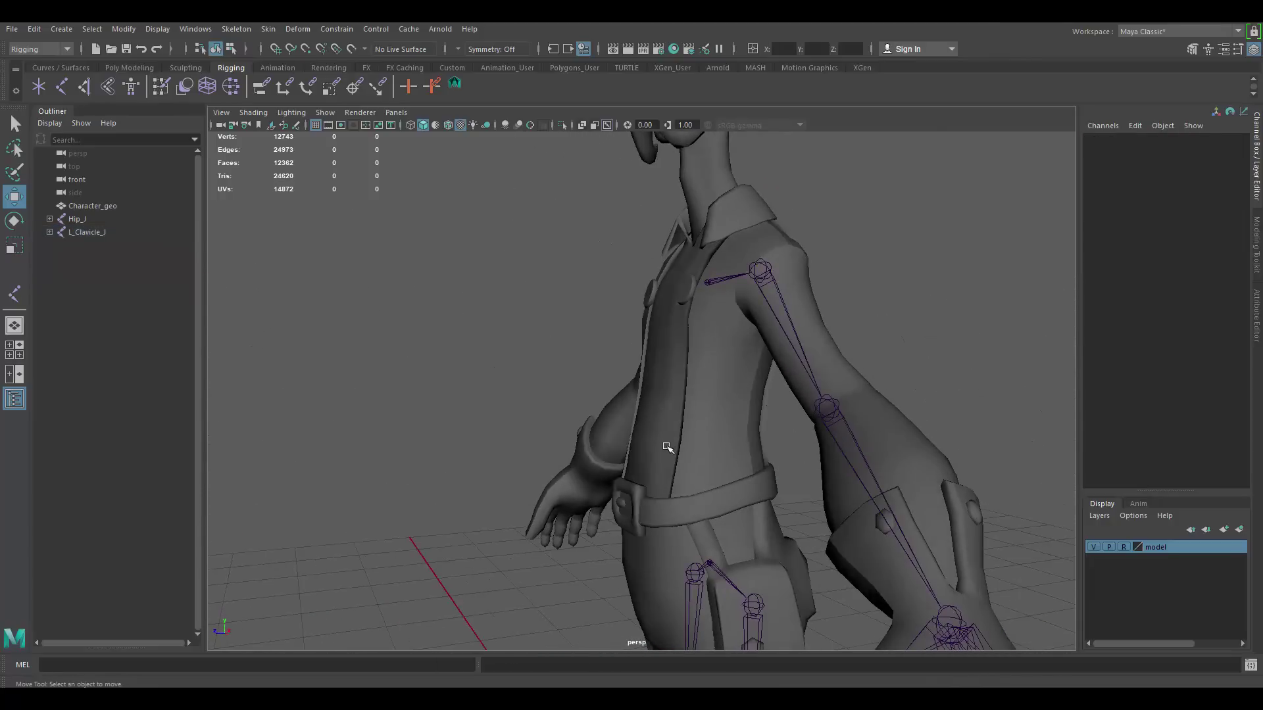
Start a spine joint chain in the side view with a joint at waist height above Hip_J, at about Y 2.846, Z 0.073.
key("space")
left_click_drag(872, 324, 824, 247, "alt")
right_click_drag(824, 248, 822, 274, "alt")
left_click(790, 289)
left_click_drag(914, 257, 880, 266, "alt")
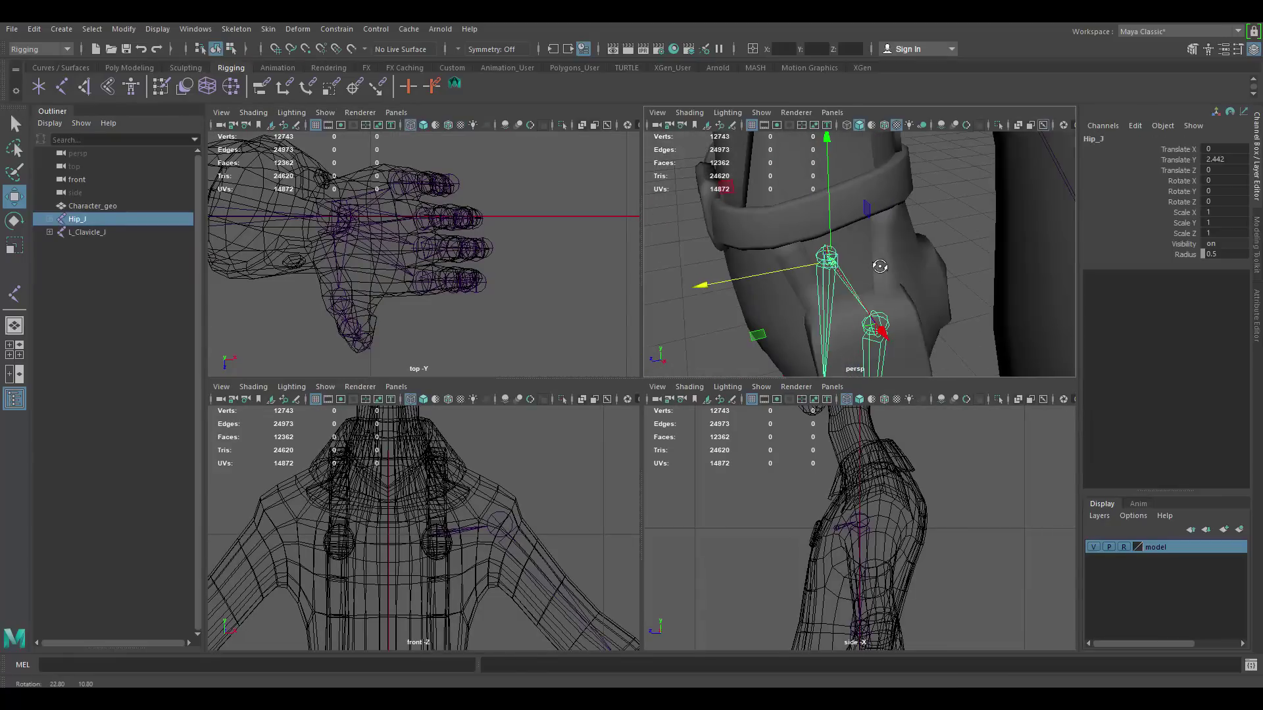
key("space")
right_click_drag(766, 470, 702, 447, "alt")
middle_click_drag(688, 494, 696, 295, "alt")
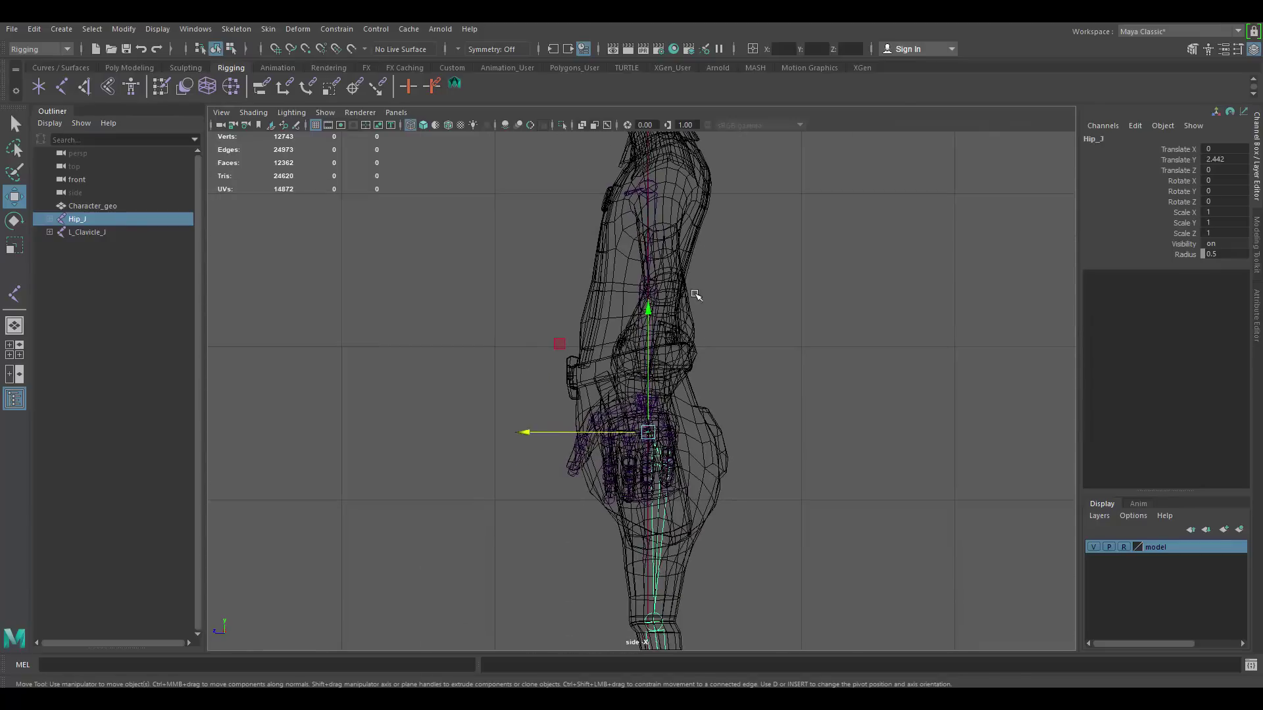
right_click_drag(696, 296, 715, 397, "alt")
middle_click_drag(716, 397, 689, 453, "alt")
left_click(238, 27)
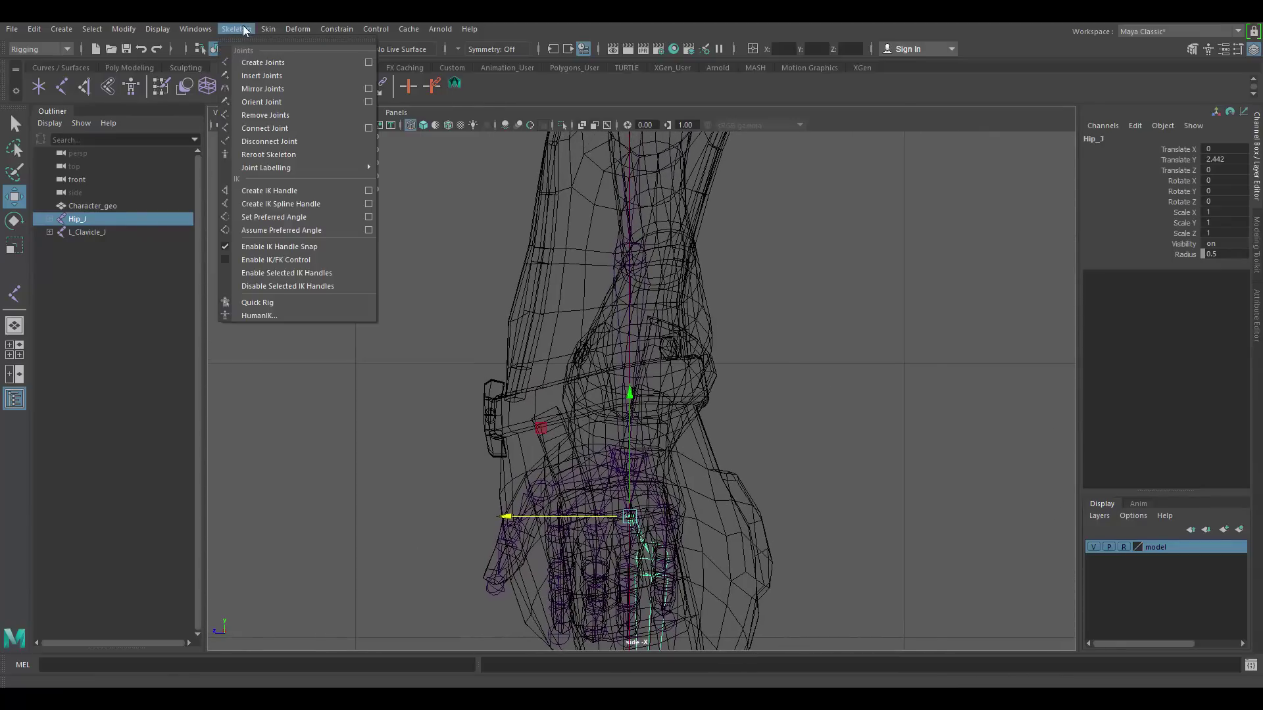
left_click(263, 62)
scroll(641, 415, "up", 2)
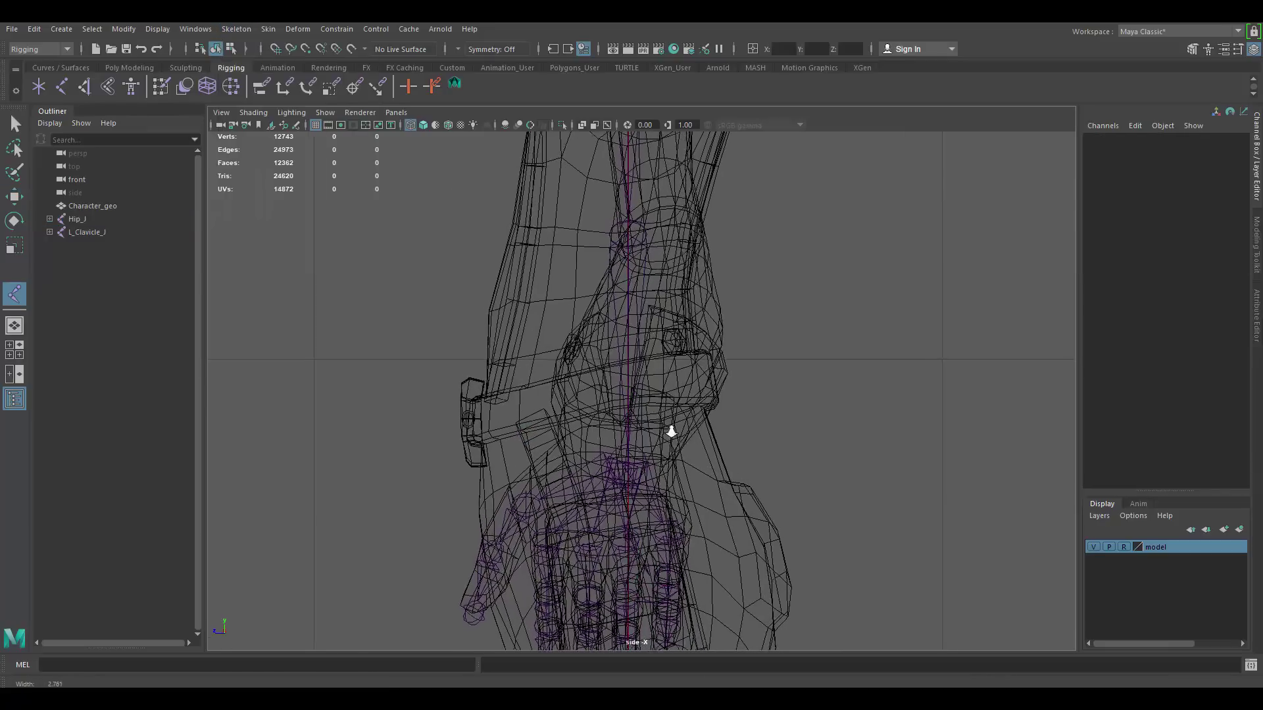
left_click(603, 382)
left_click_drag(604, 380, 604, 408)
Add a mid-torso joint at about Y 3.33 and an upper-chest joint at about Y 4.1 to the spine chain.
middle_click_drag(665, 344, 655, 440, "alt")
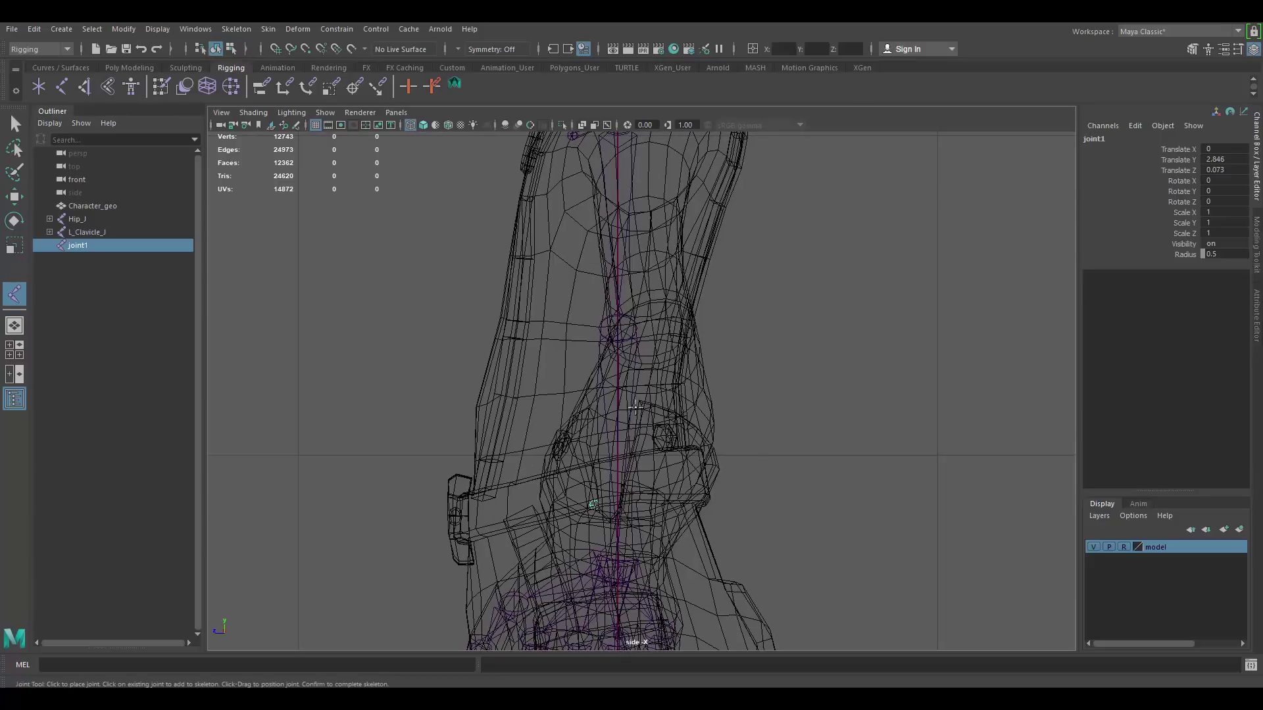
left_click(596, 364)
left_click_drag(596, 364, 596, 350)
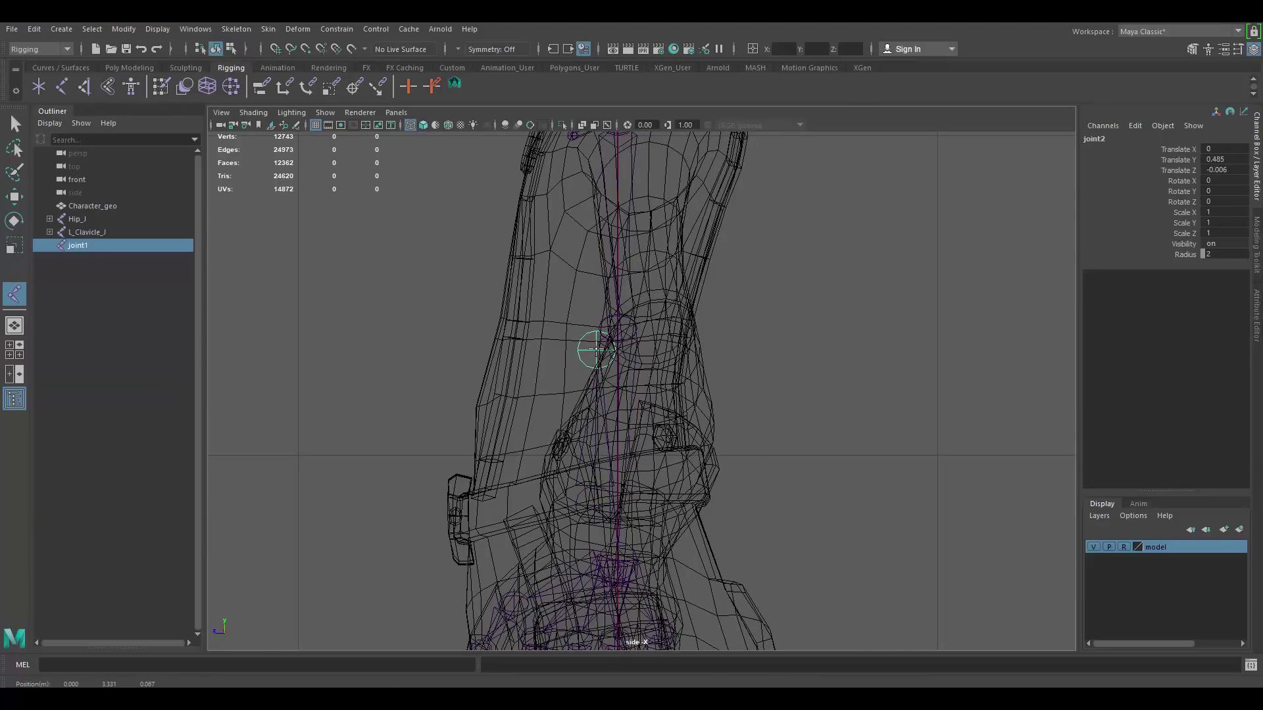
key("Return")
middle_click_drag(665, 253, 619, 391, "alt")
left_click_drag(600, 304, 602, 274)
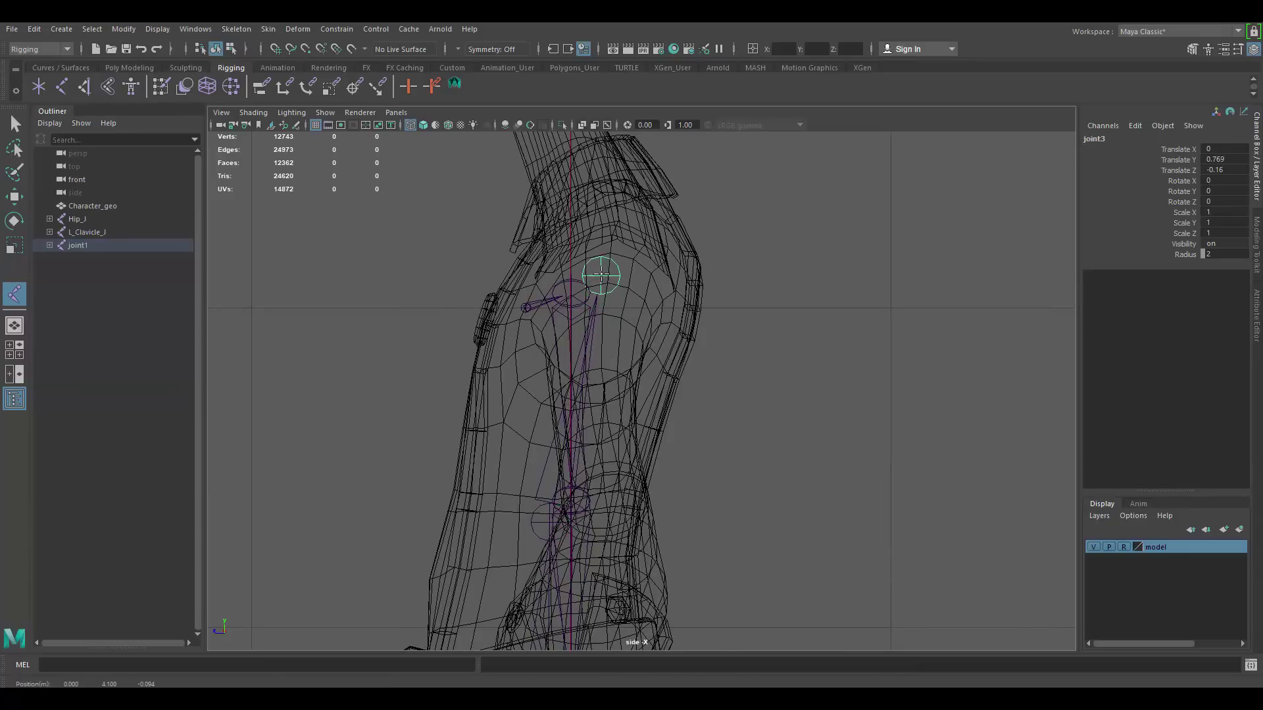
key("Return")
Extend the chain with a joint at the base of the neck and another where the neck meets the skull.
middle_click_drag(640, 300, 645, 394, "alt")
middle_click_drag(605, 309, 629, 300, "alt")
left_click(629, 294)
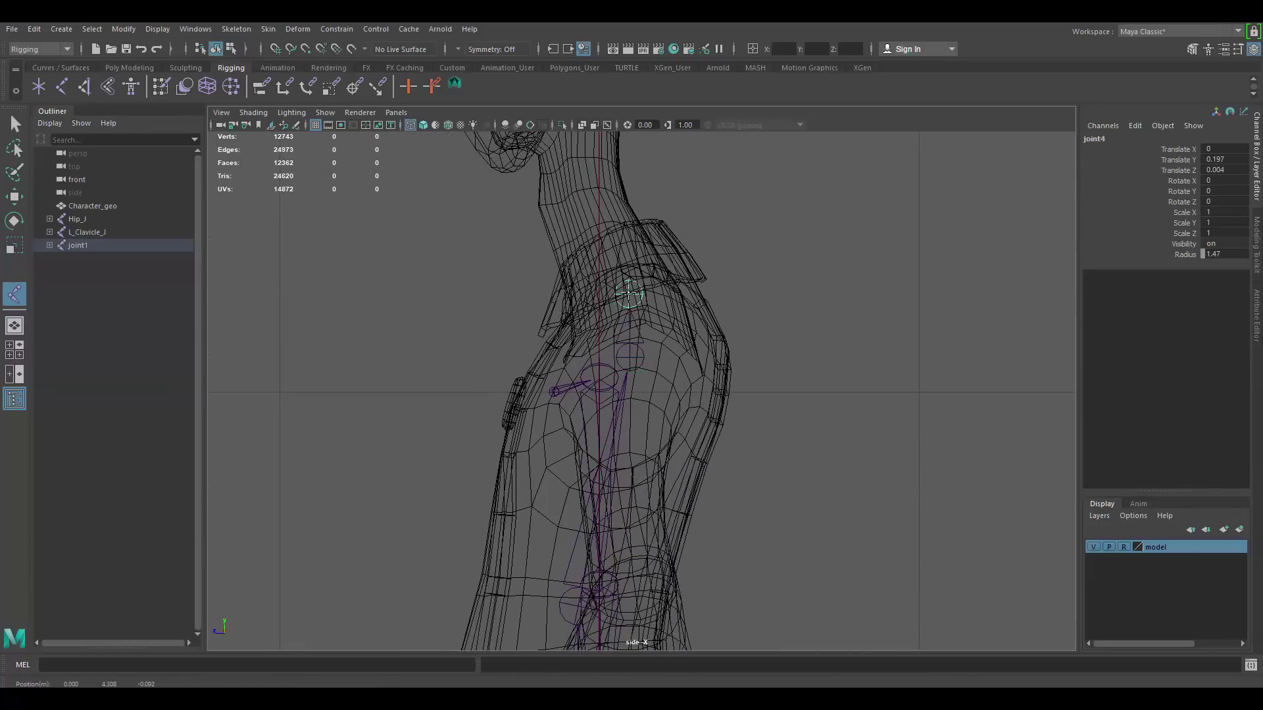
left_click_drag(629, 294, 624, 284)
middle_click_drag(623, 287, 639, 484, "alt")
left_click(599, 299)
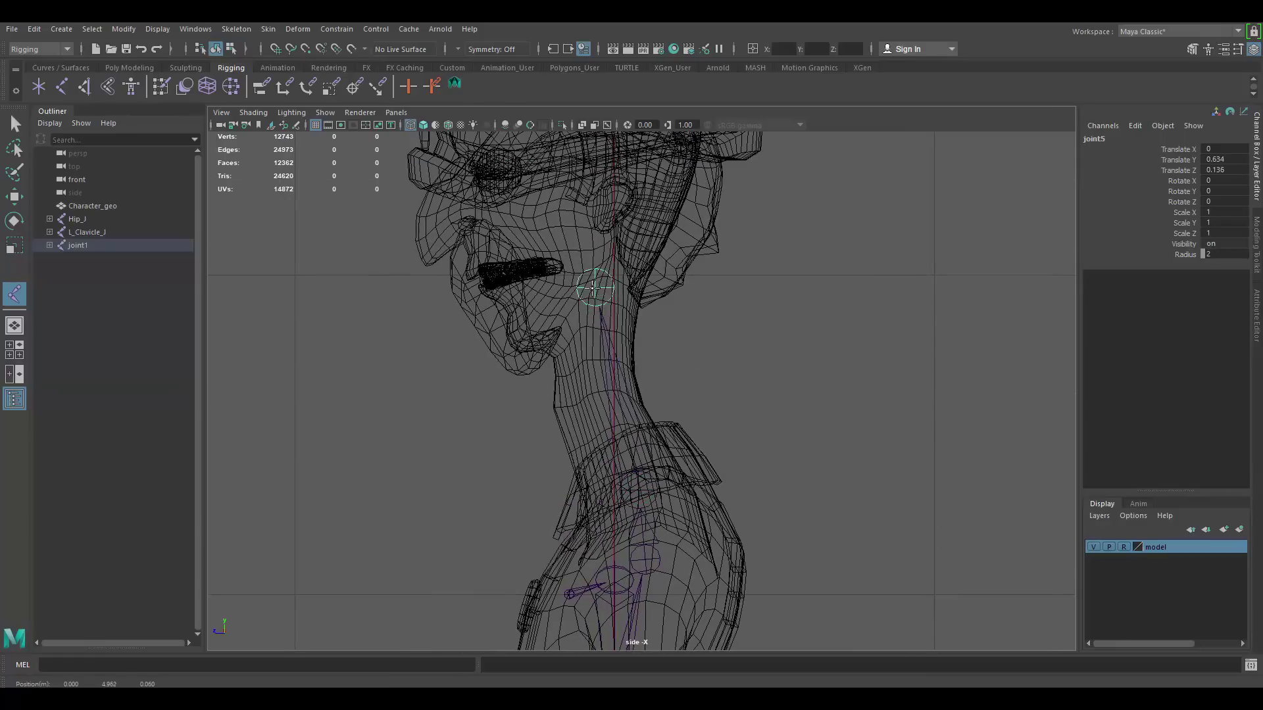
left_click_drag(592, 288, 580, 301)
Place the end joint at the top of the head and finish the spine chain.
middle_click_drag(585, 296, 624, 494, "alt")
scroll(632, 259, "up", 1)
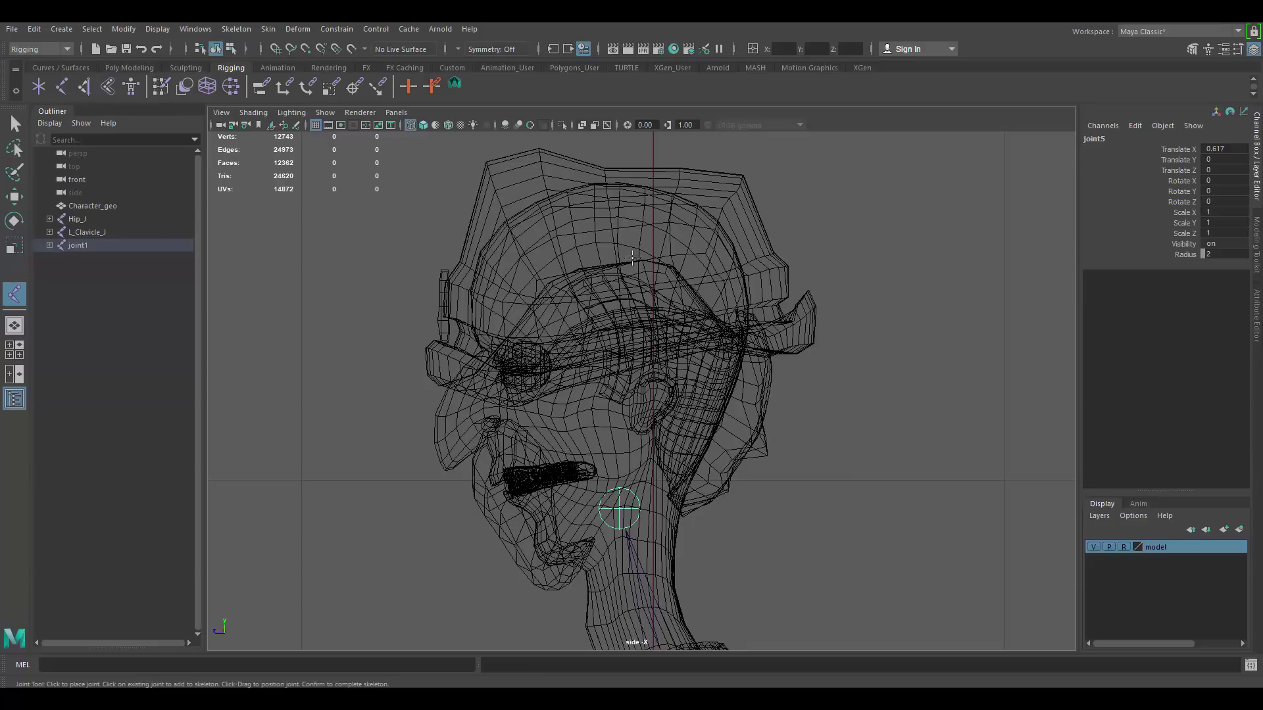
left_click(611, 175)
key("w")
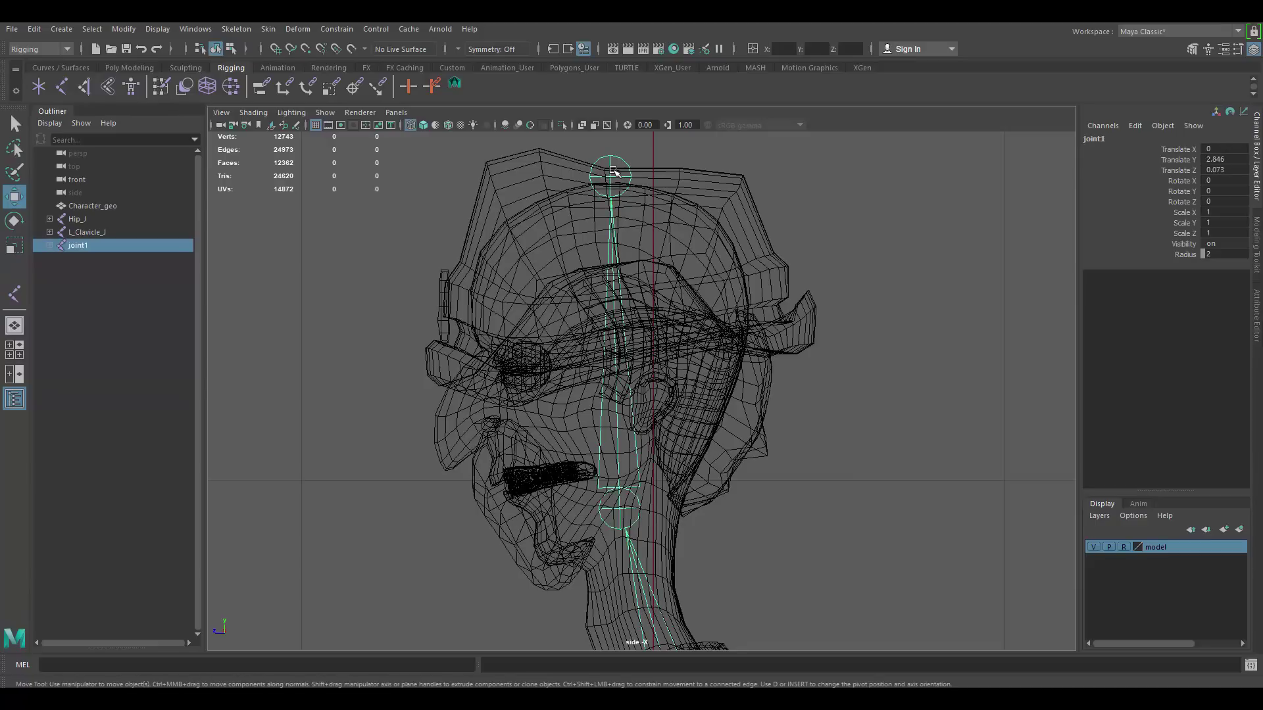
Examine how the spine, neck and head joints sit inside the body in the side view.
scroll(752, 437, "down", 3)
middle_click_drag(693, 632, 637, 336, "alt")
scroll(637, 336, "down", 4)
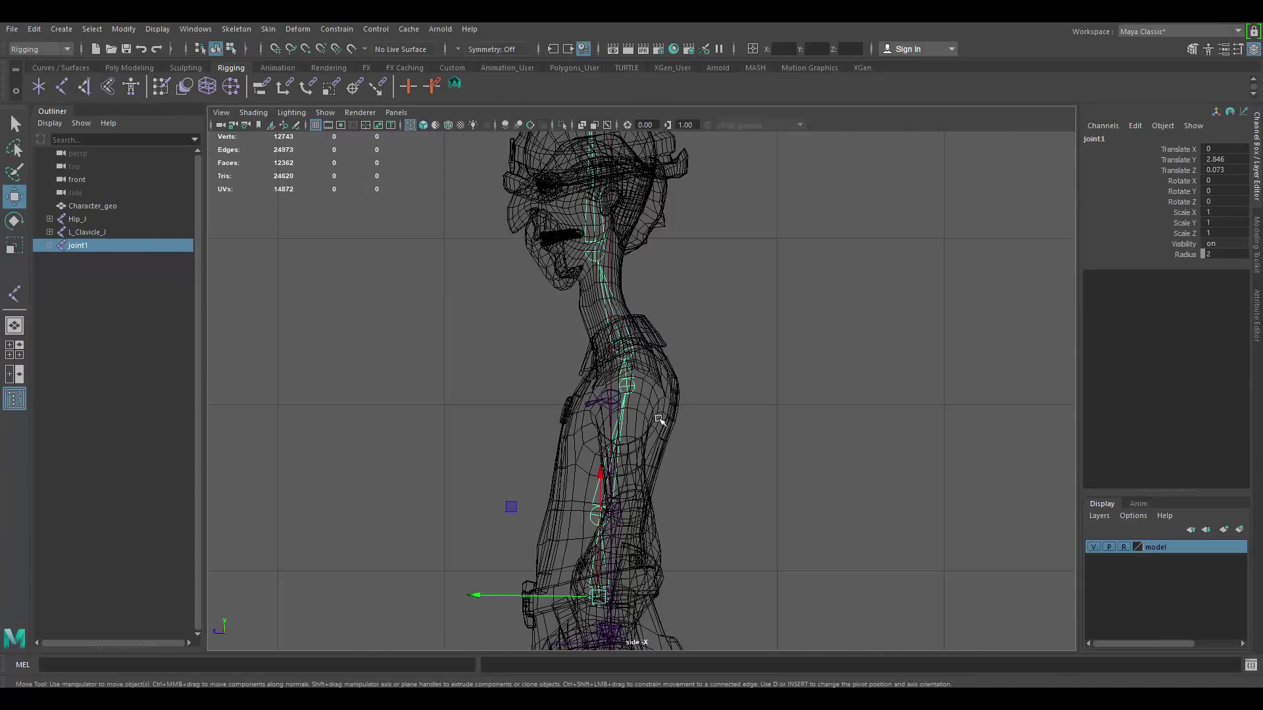
middle_click_drag(658, 420, 657, 332, "alt")
scroll(644, 349, "up", 2)
scroll(644, 348, "down", 1)
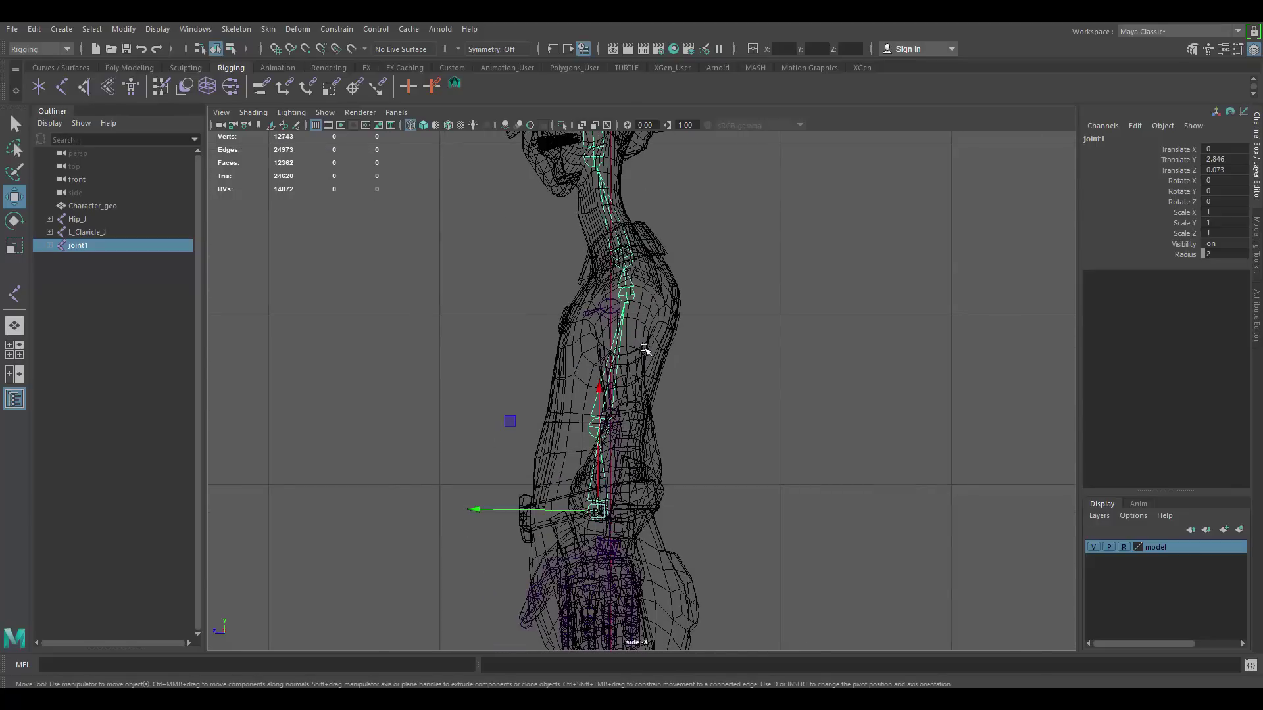
scroll(644, 348, "down", 2)
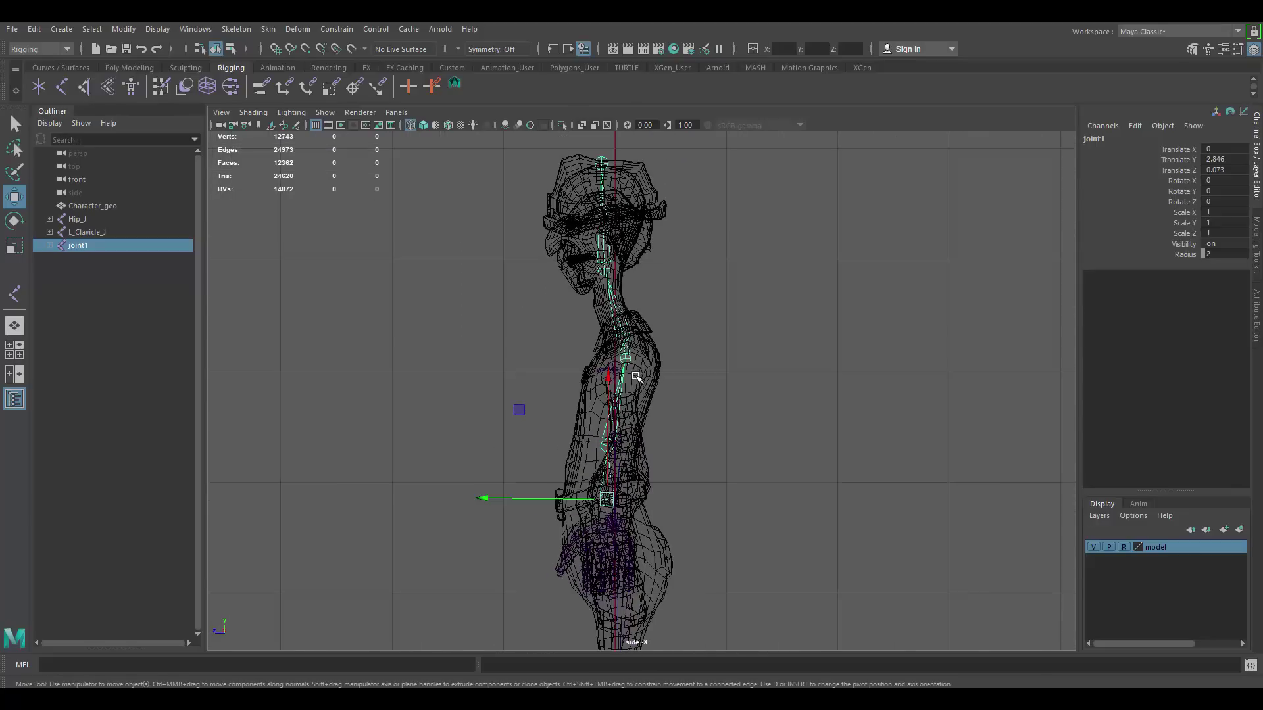
scroll(636, 377, "up", 3)
Try parenting Hip_J under the lowest spine joint in the perspective view, and undo it.
key("space")
key("space")
left_click_drag(744, 352, 701, 357, "alt")
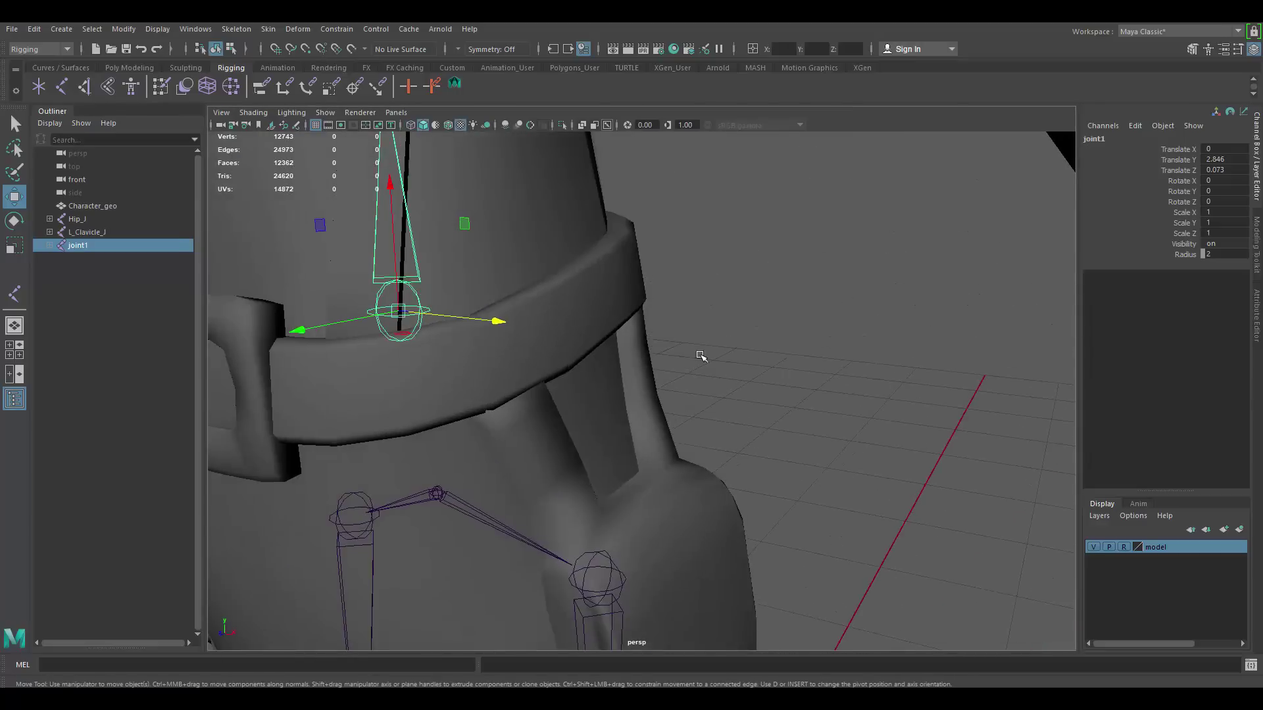
right_click_drag(700, 356, 703, 310, "alt")
left_click_drag(704, 310, 775, 307, "alt")
middle_click_drag(788, 304, 834, 283, "alt")
right_click_drag(834, 283, 875, 388, "alt")
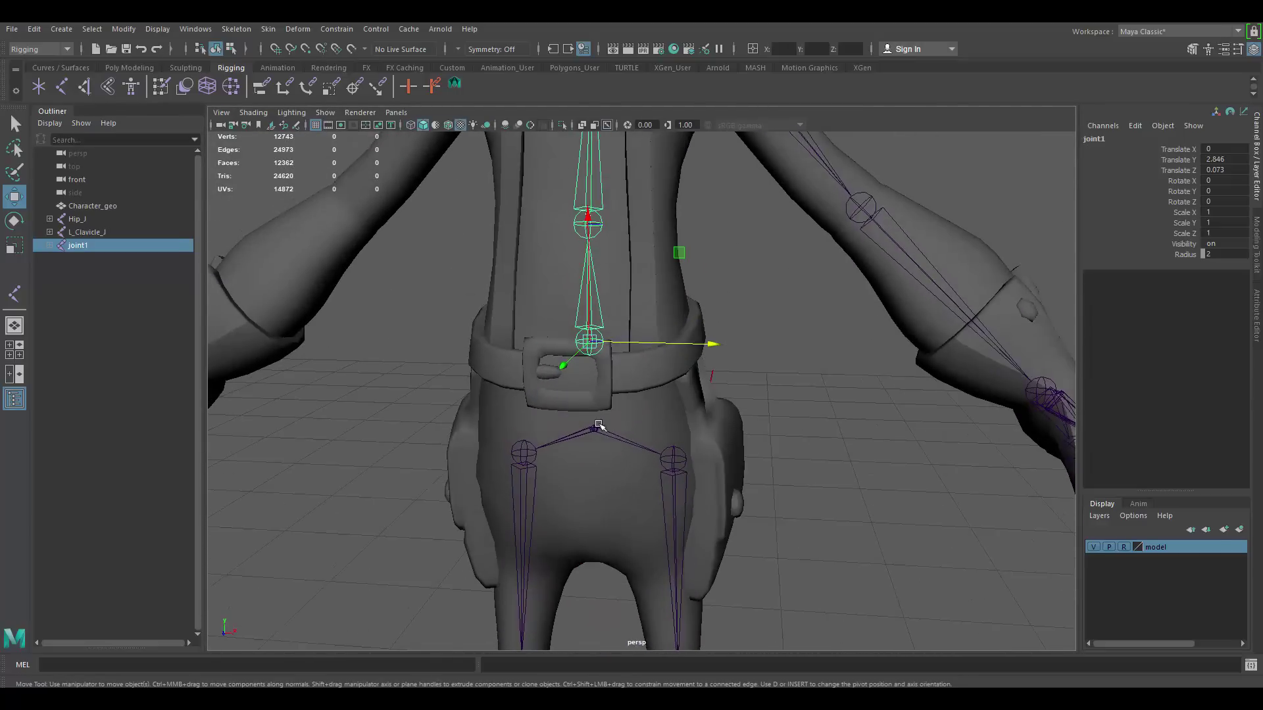
right_click_drag(597, 410, 606, 460, "alt")
left_click(587, 435)
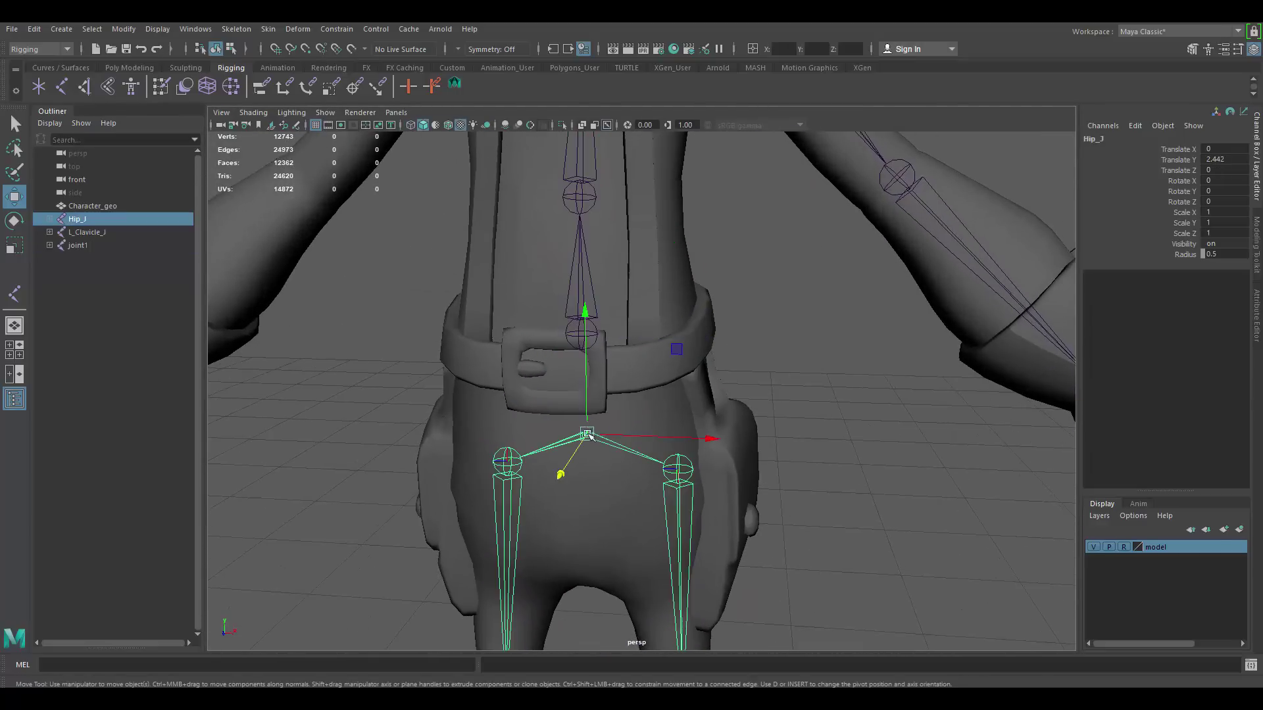
left_click(592, 329, "shift")
key("p")
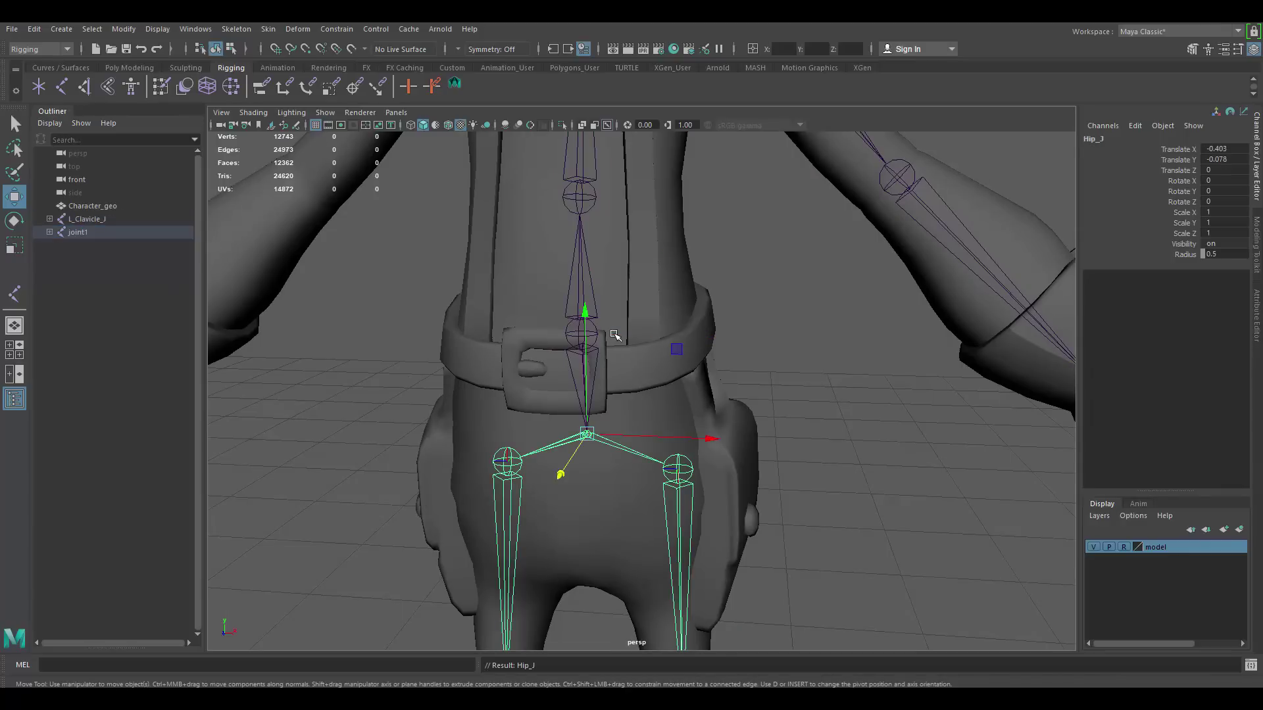
key("ctrl+z")
Parent the lowest spine joint under Hip_J so the spine chain connects to the hips.
scroll(580, 404, "up", 3)
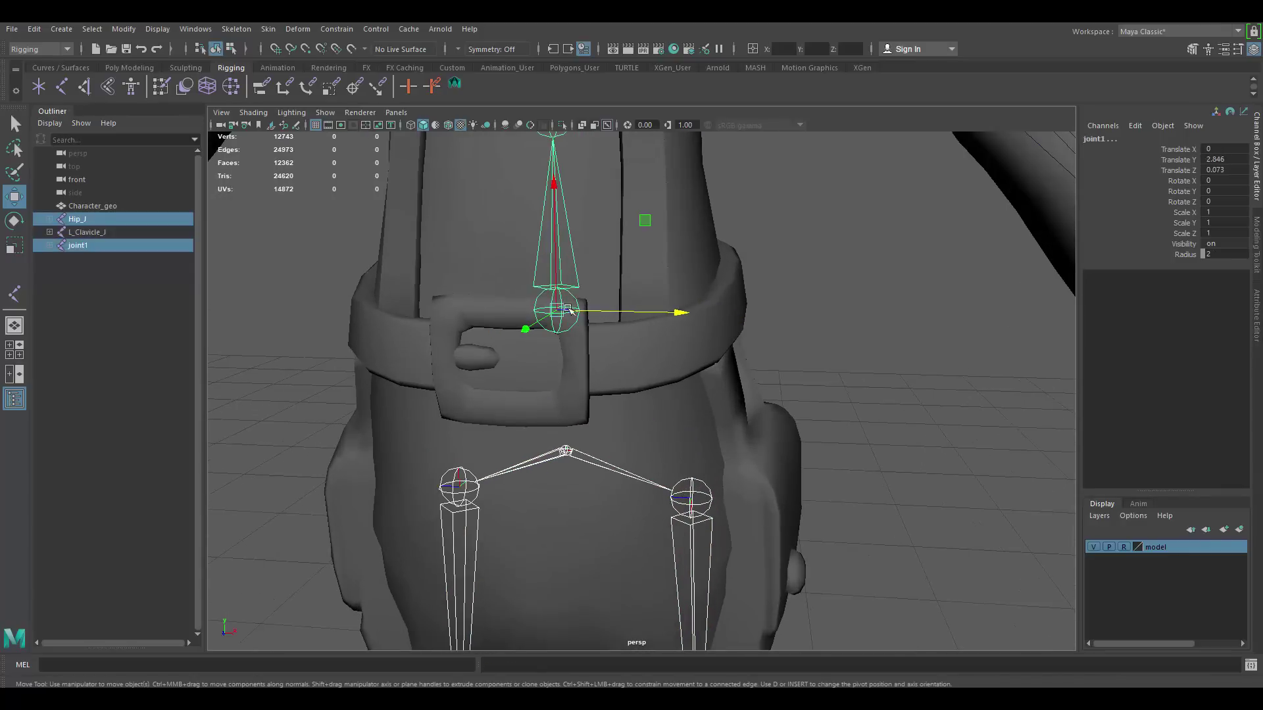
left_click(574, 289)
left_click(566, 451, "shift")
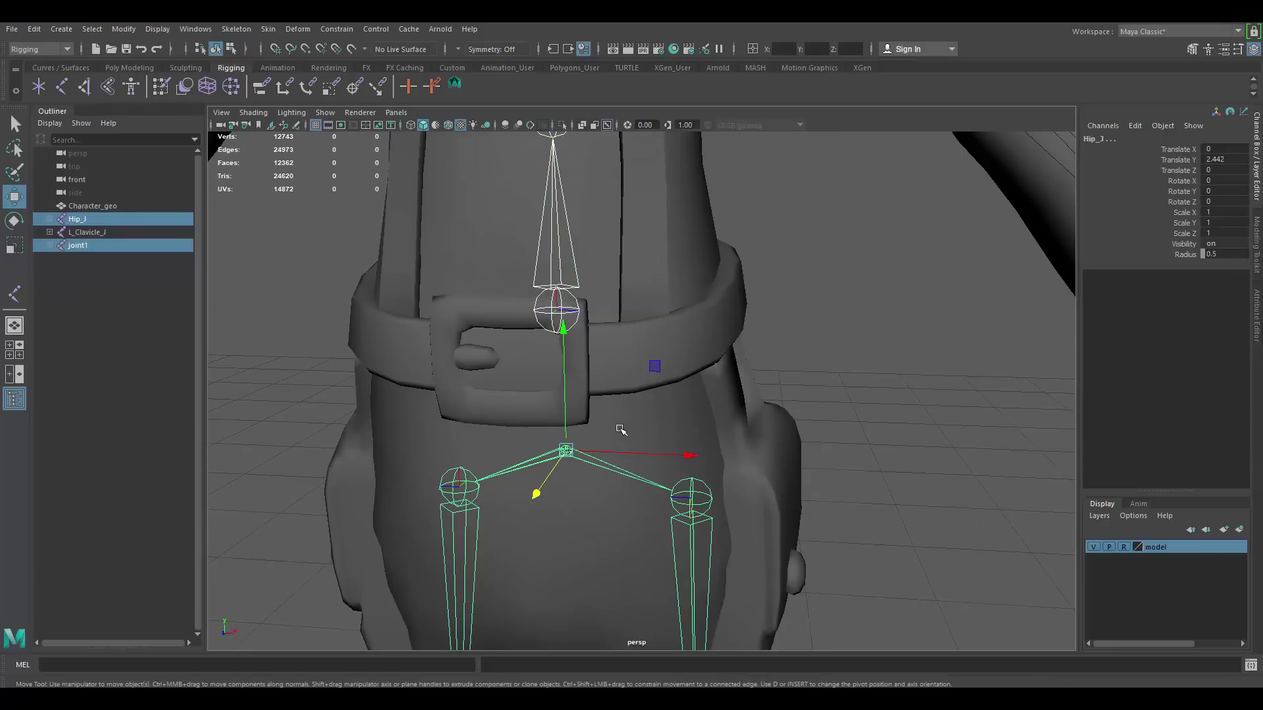
key("p")
left_click(746, 370)
Examine how the spine, neck and head chain connected to the hip sits inside the body from the side and front.
left_click_drag(674, 387, 602, 395, "alt")
scroll(575, 276, "down", 4)
middle_click_drag(575, 277, 634, 387, "alt")
left_click_drag(634, 386, 612, 279, "alt")
left_click(615, 389)
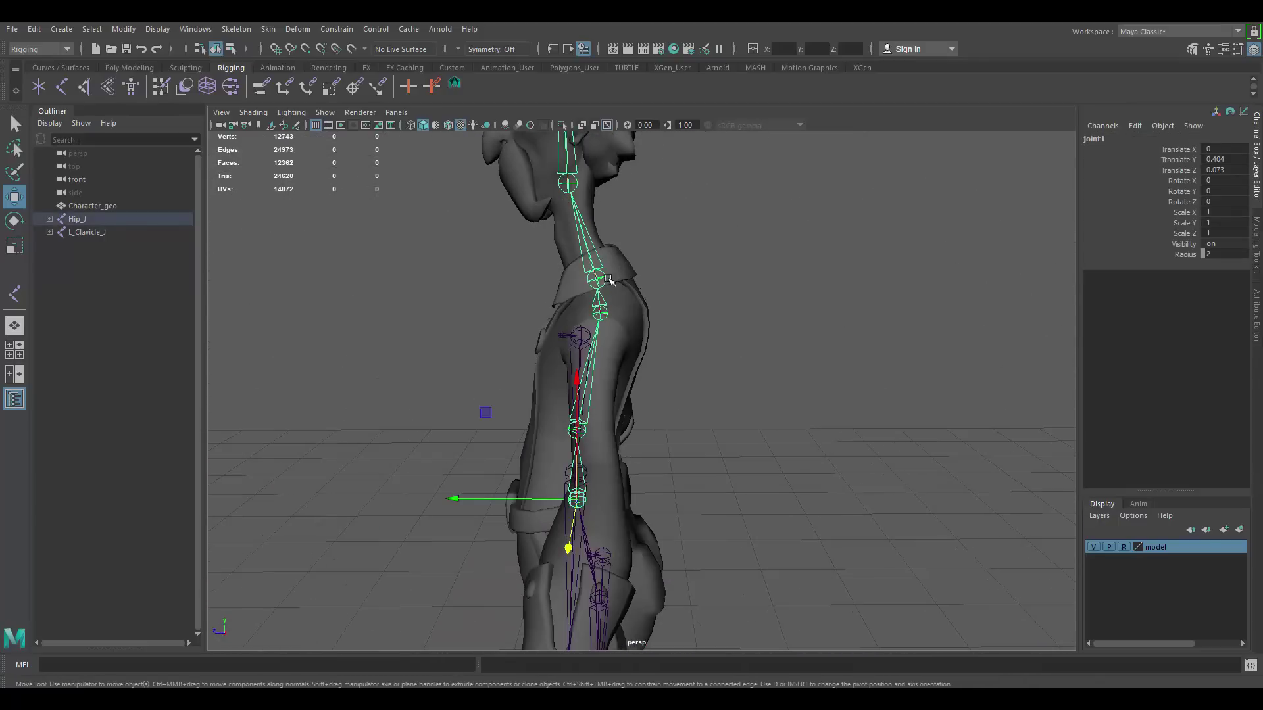
middle_click_drag(611, 279, 643, 388, "alt")
mouse_move(667, 373)
left_mouse_down("alt")
mouse_move(674, 358)
mouse_move(677, 381)
left_mouse_up("alt")
right_click_drag(677, 382, 668, 333, "alt")
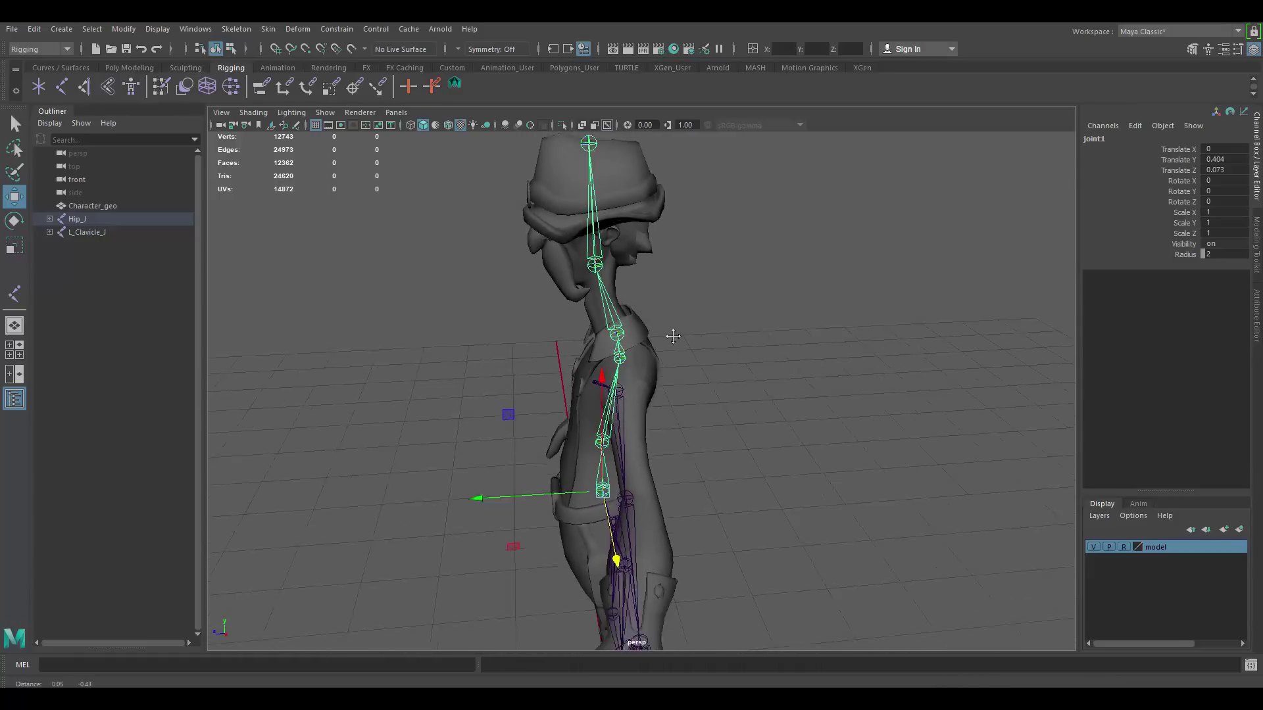
left_click_drag(668, 333, 742, 395, "alt")
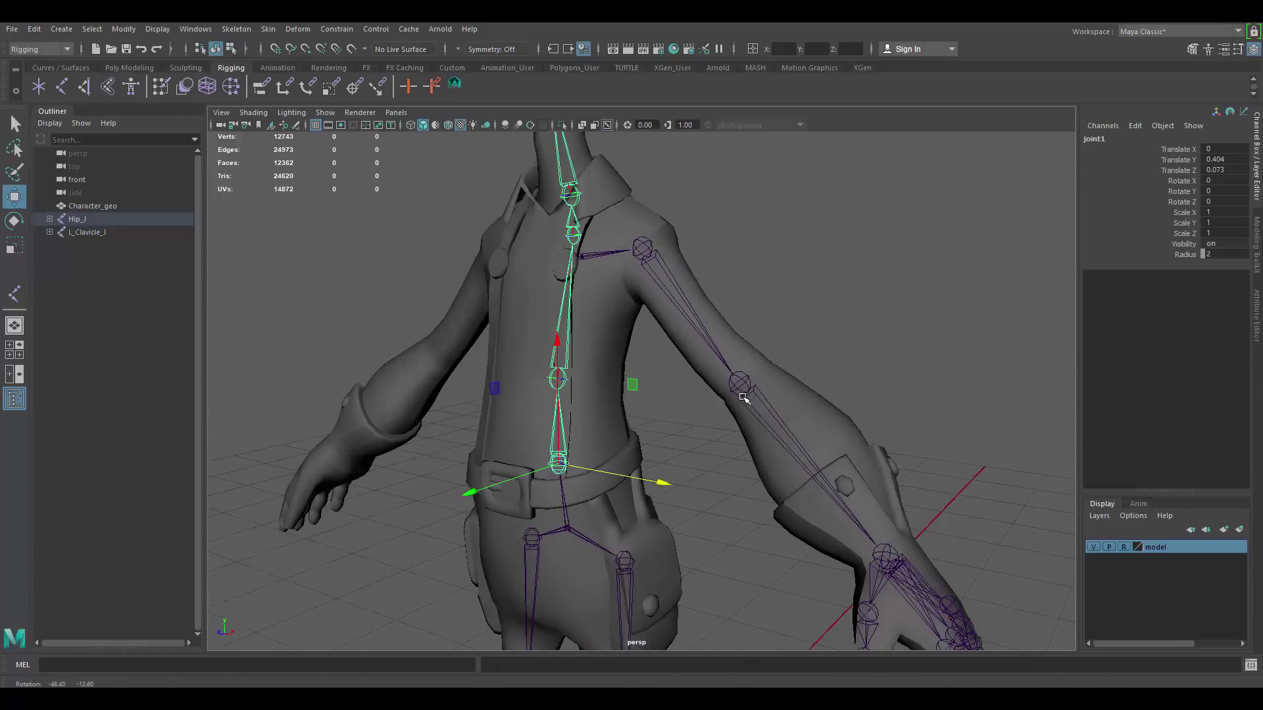
Rename the lowest spine joint as L_Spine01_J.
double_click(1094, 139)
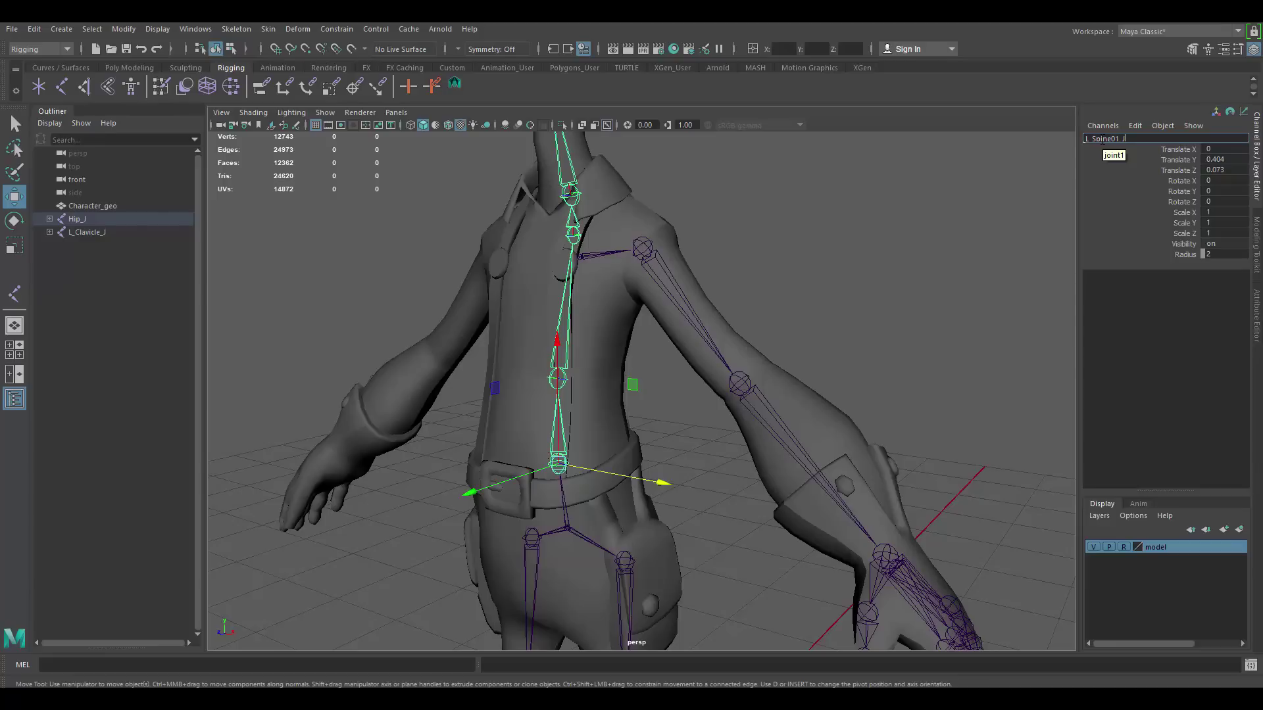
type("L_Spine01_J")
key("Return")
Reuse the lowest spine joint's name for the next joint up, renaming that joint L_Spine02_J.
double_click(1101, 140)
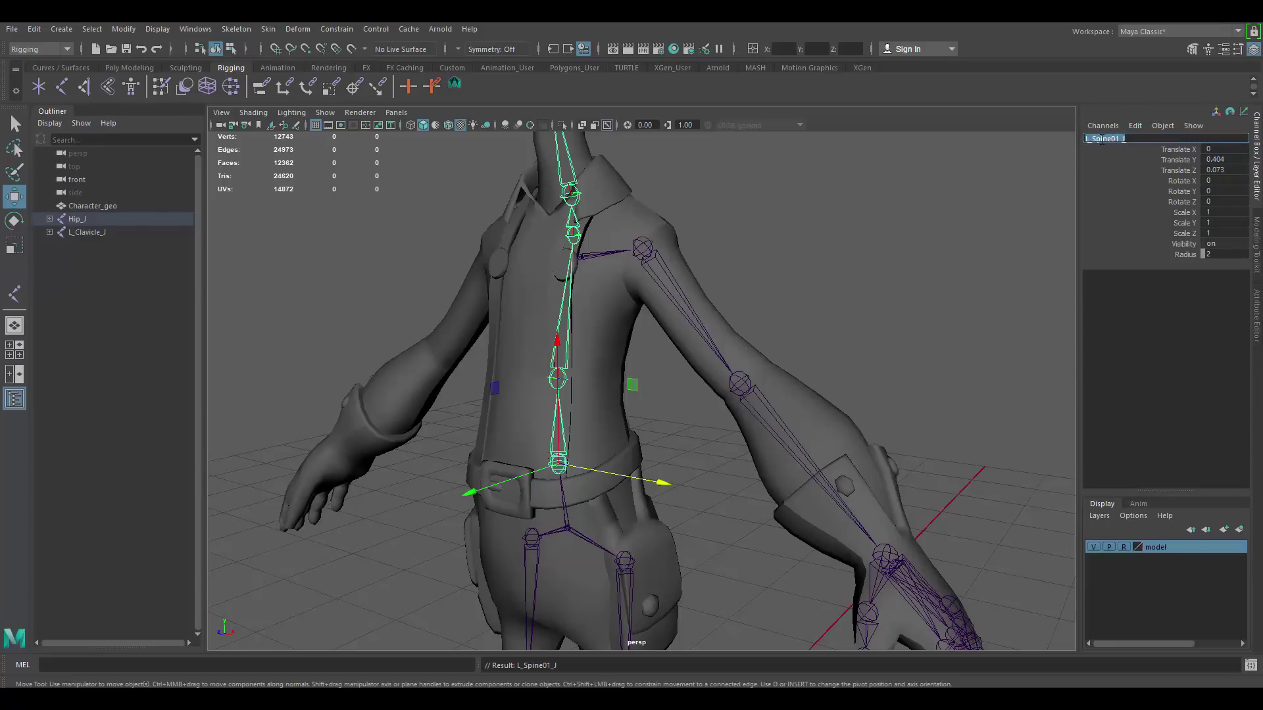
left_click(567, 380)
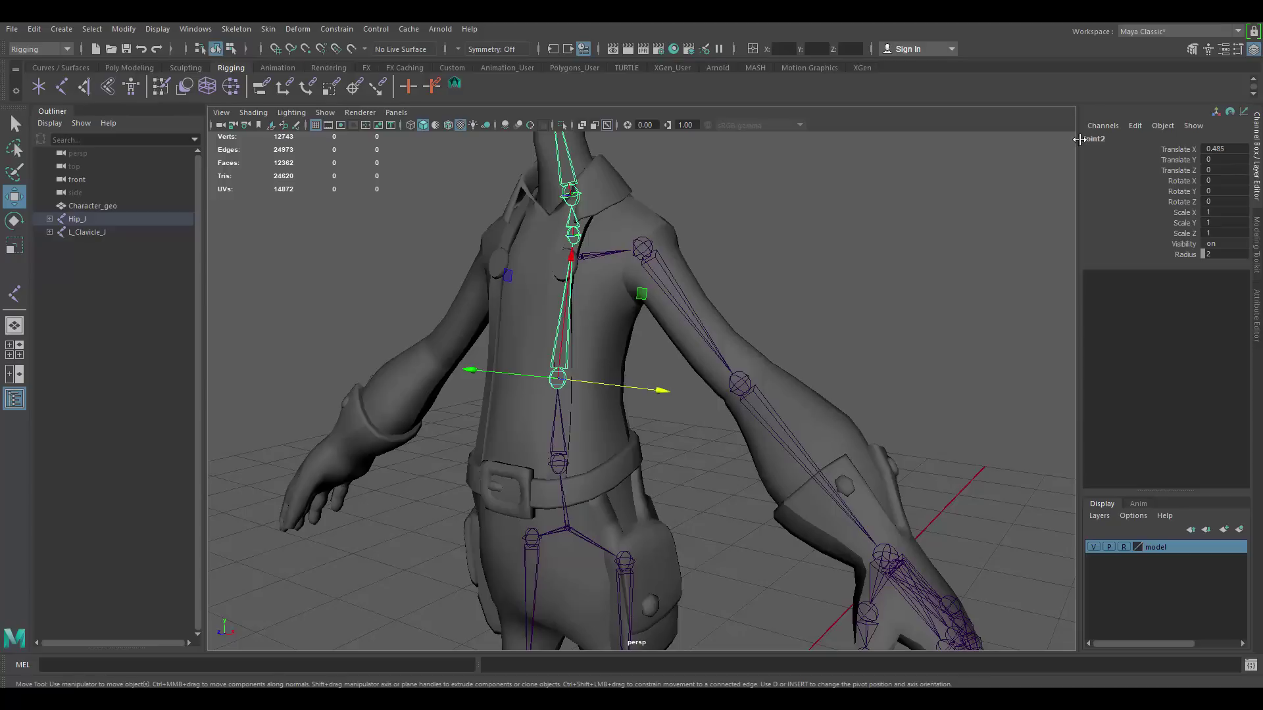
double_click(1111, 141)
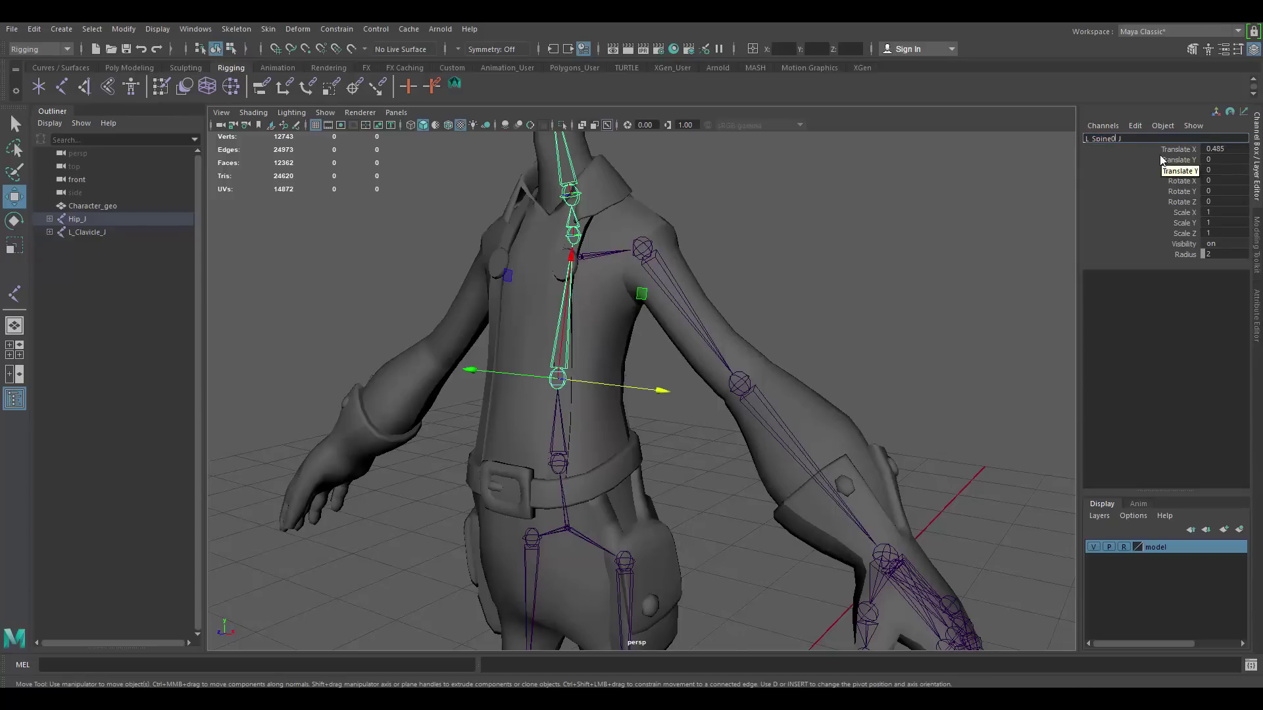
type("2")
key("Return")
Rename the third spine joint, in the upper chest just below the collar, as L_Spine03_J.
middle_click_drag(657, 257, 684, 296, "alt")
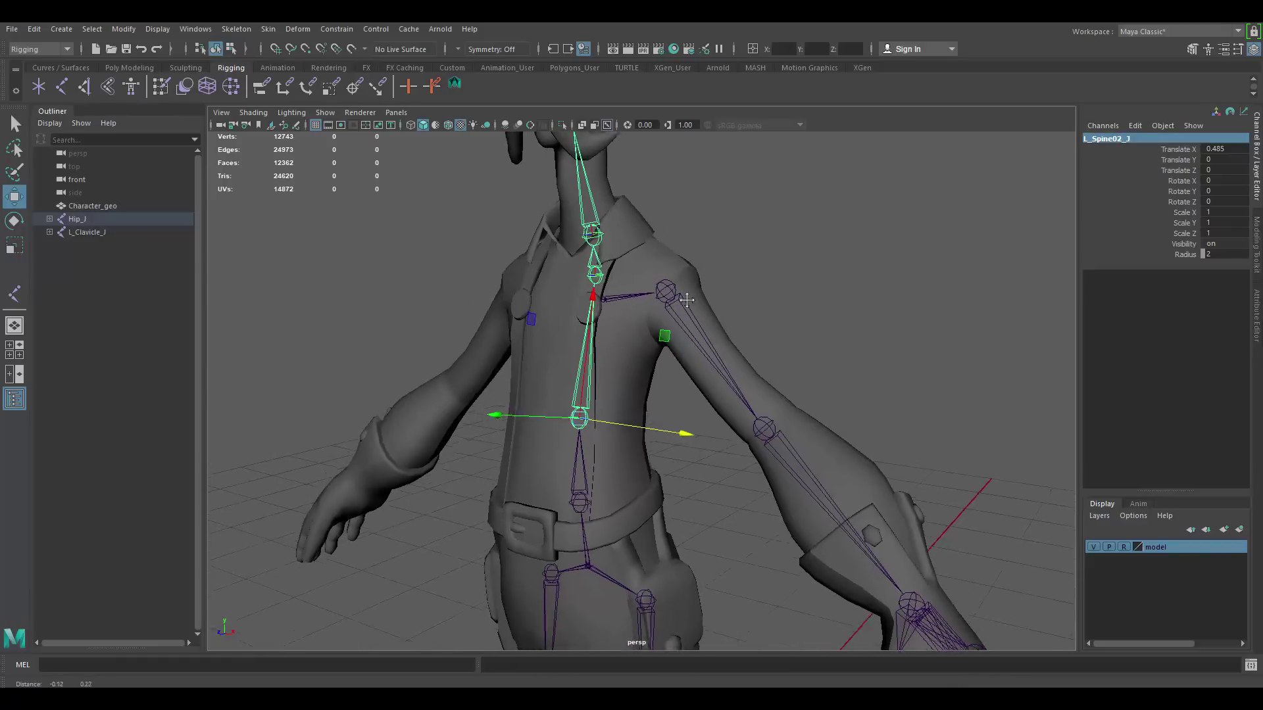
left_click_drag(671, 263, 626, 299, "alt")
left_click(606, 307)
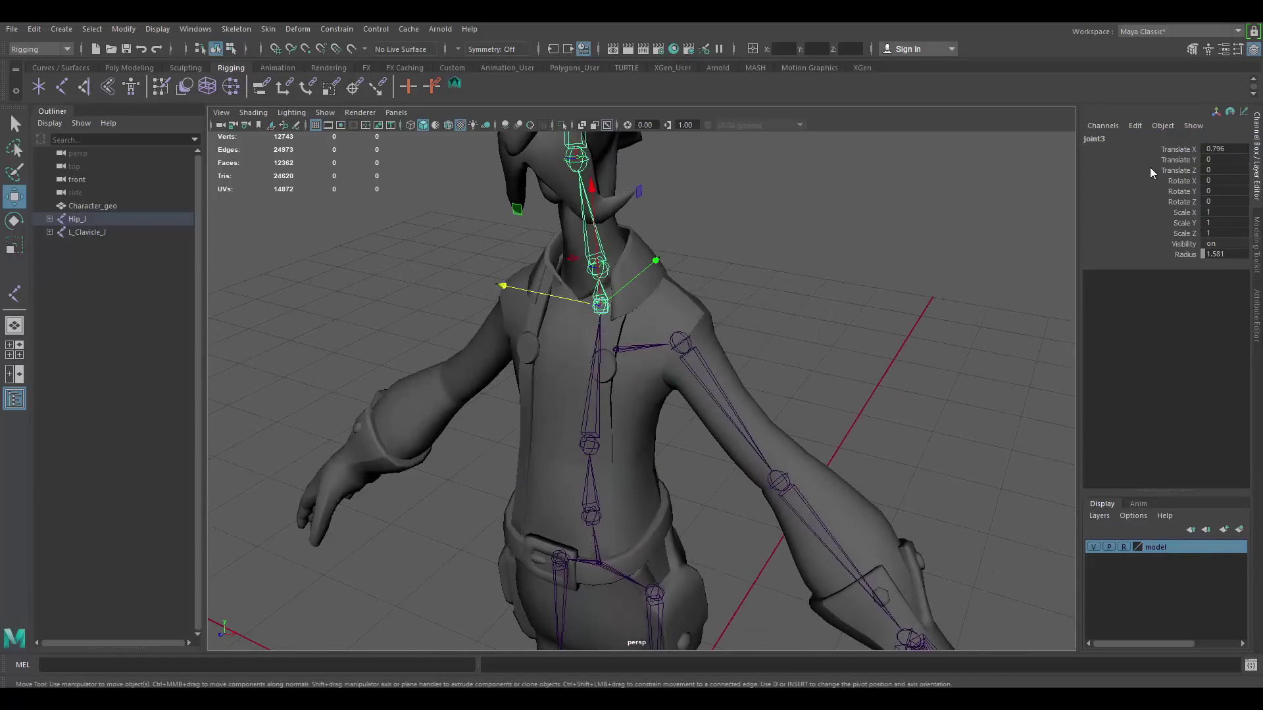
left_click(1117, 137)
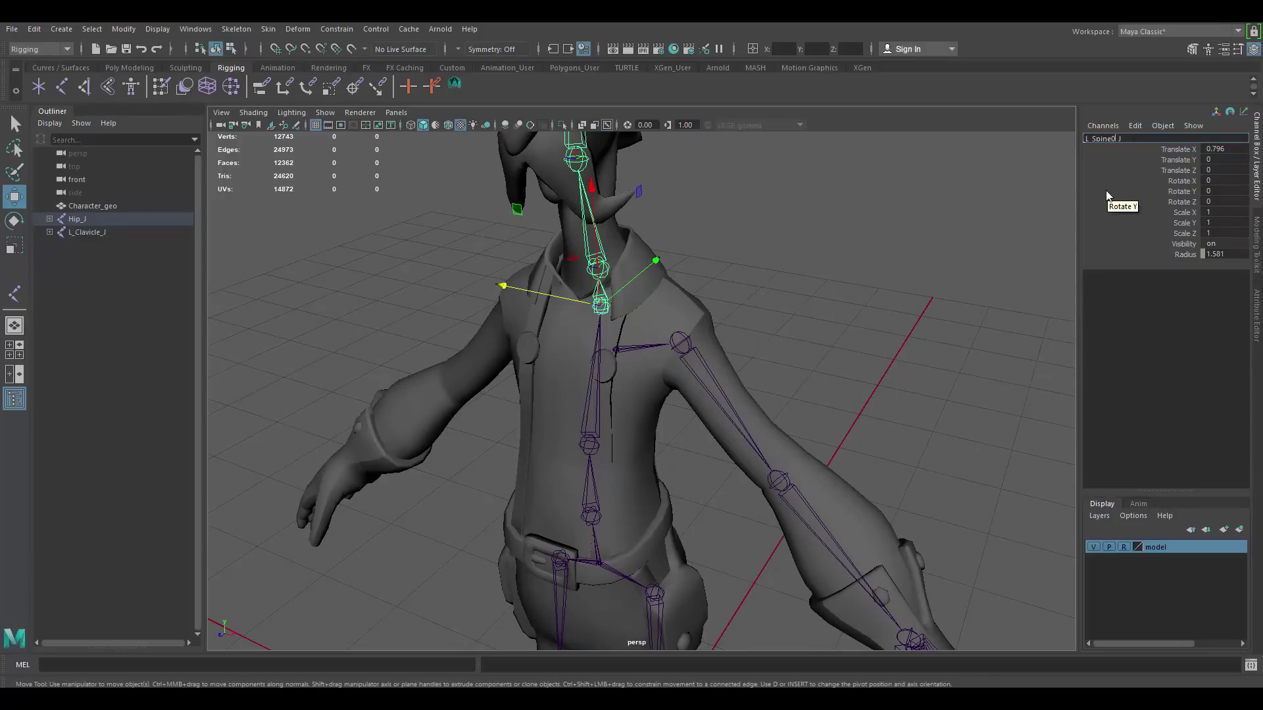
type("3")
key("Return")
Rename the joint at the base of the neck as L_Neck_J.
middle_click_drag(655, 251, 669, 298, "alt")
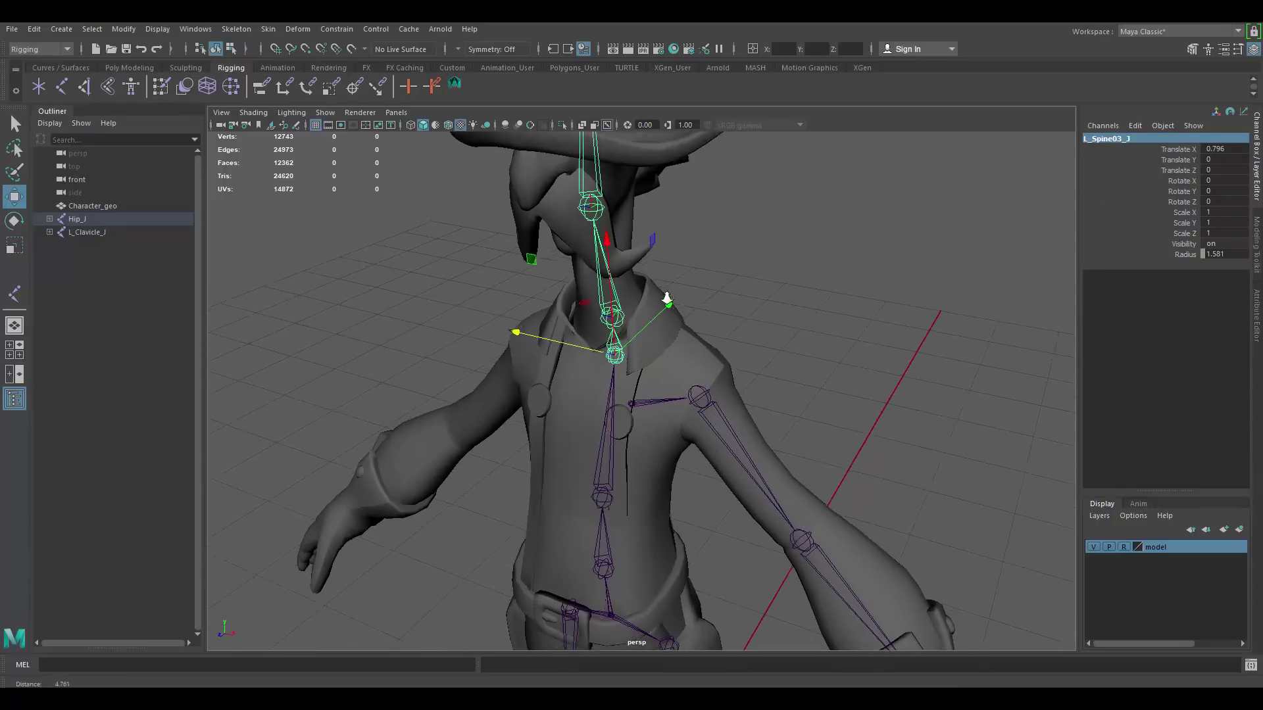
right_click_drag(668, 299, 652, 306, "alt")
left_click(615, 308)
left_click(1132, 138)
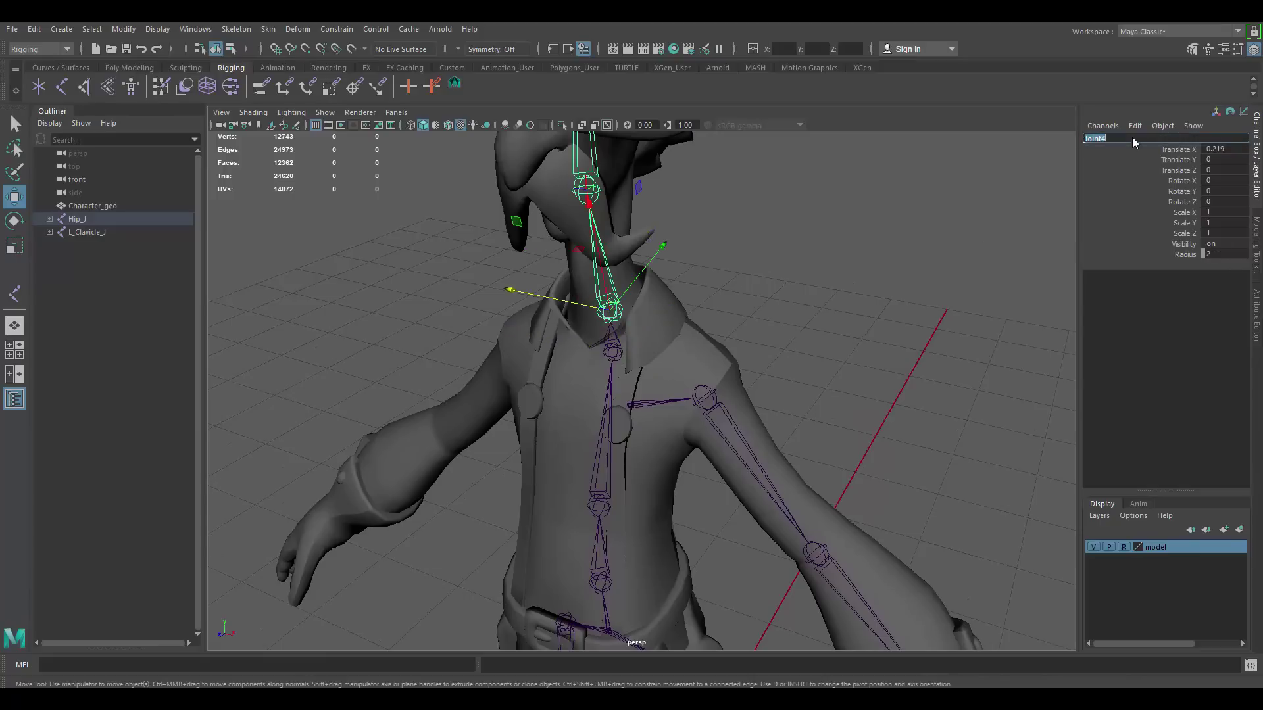
type("L_Neck_J")
key("Return")
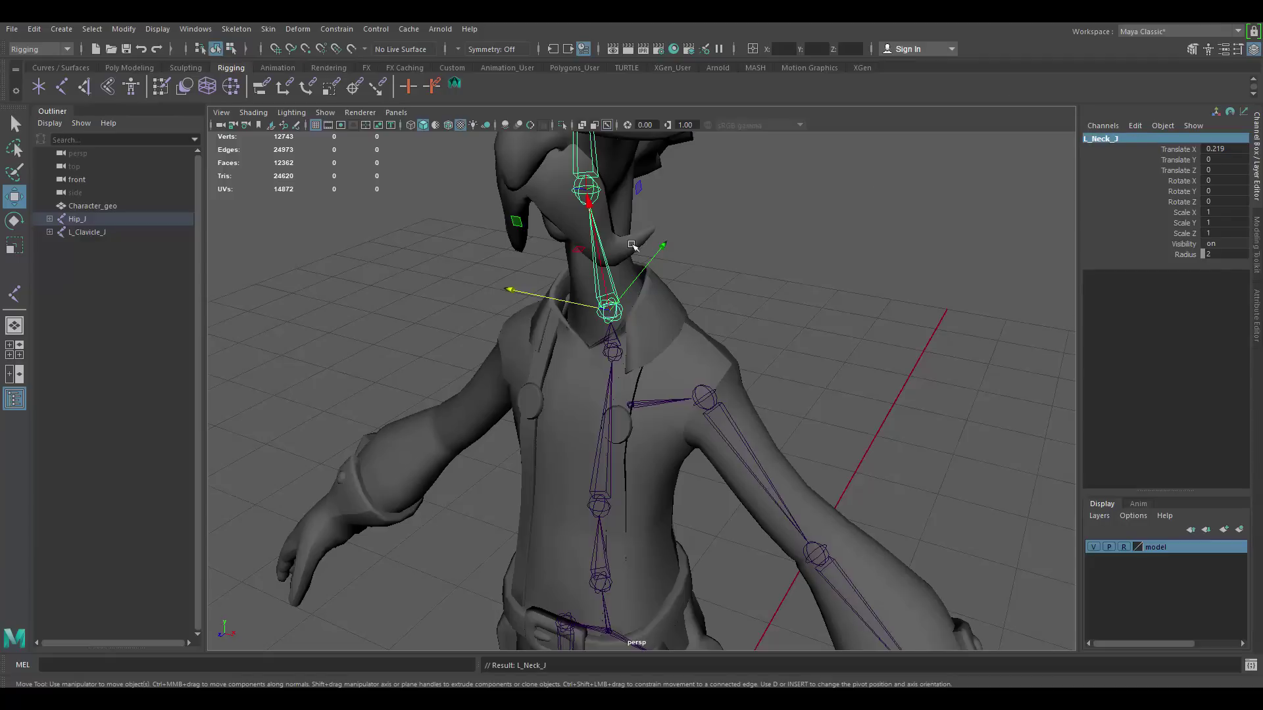
Rename the joint at the top of the neck, below the head, as L_Neck02_J.
middle_click_drag(634, 246, 694, 352, "alt")
left_click_drag(721, 299, 634, 265, "alt")
right_click_drag(634, 265, 668, 266, "alt")
middle_click_drag(668, 266, 707, 342, "alt")
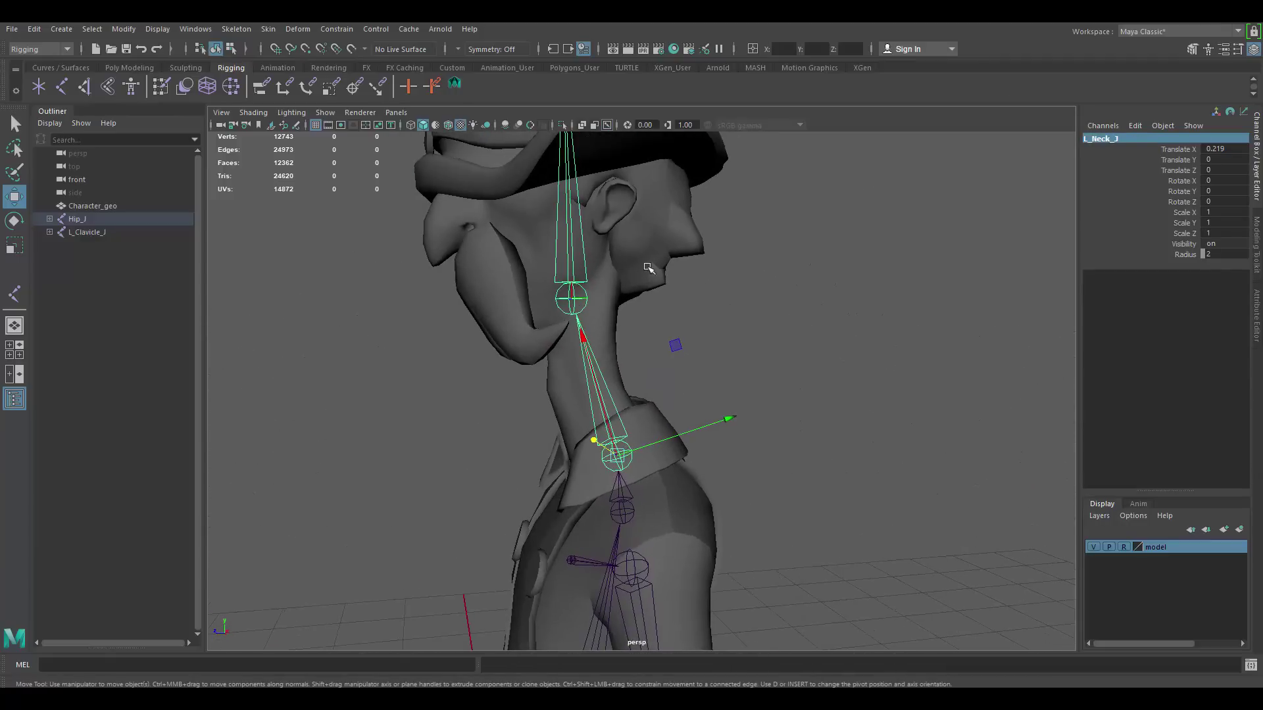
middle_click_drag(675, 272, 685, 290, "alt")
left_click_drag(670, 306, 672, 311, "alt")
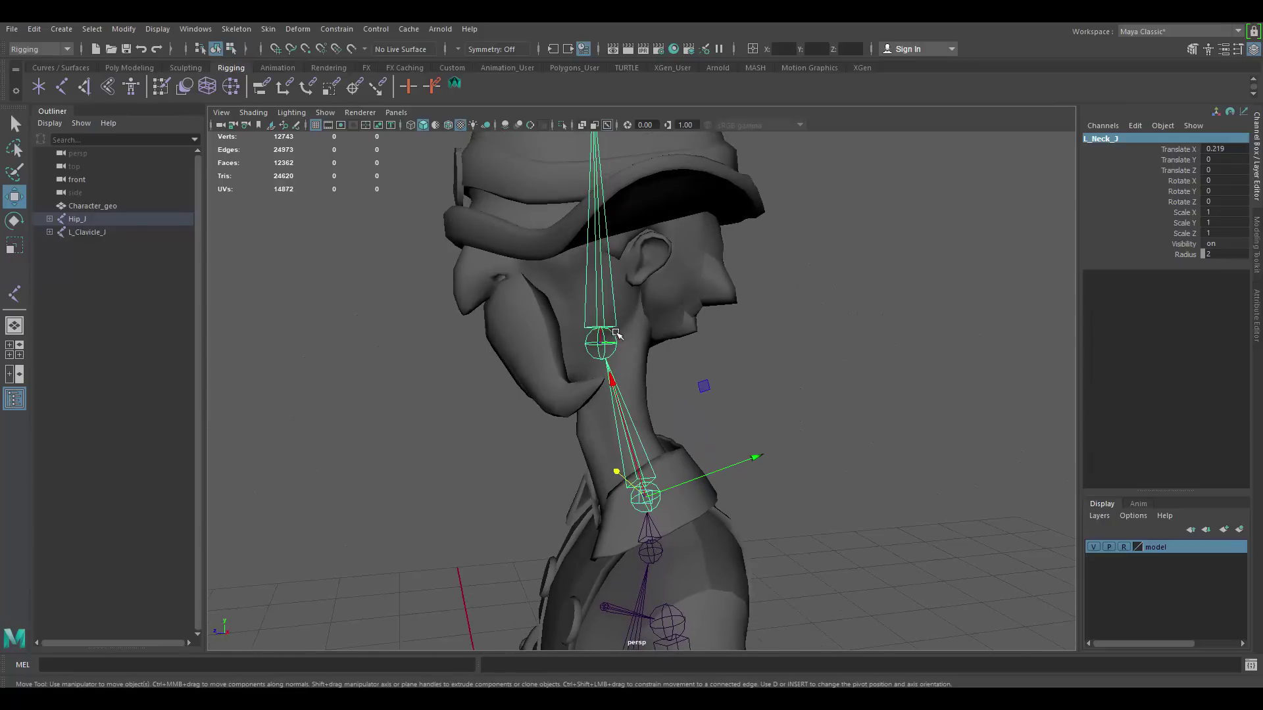
left_click(615, 336)
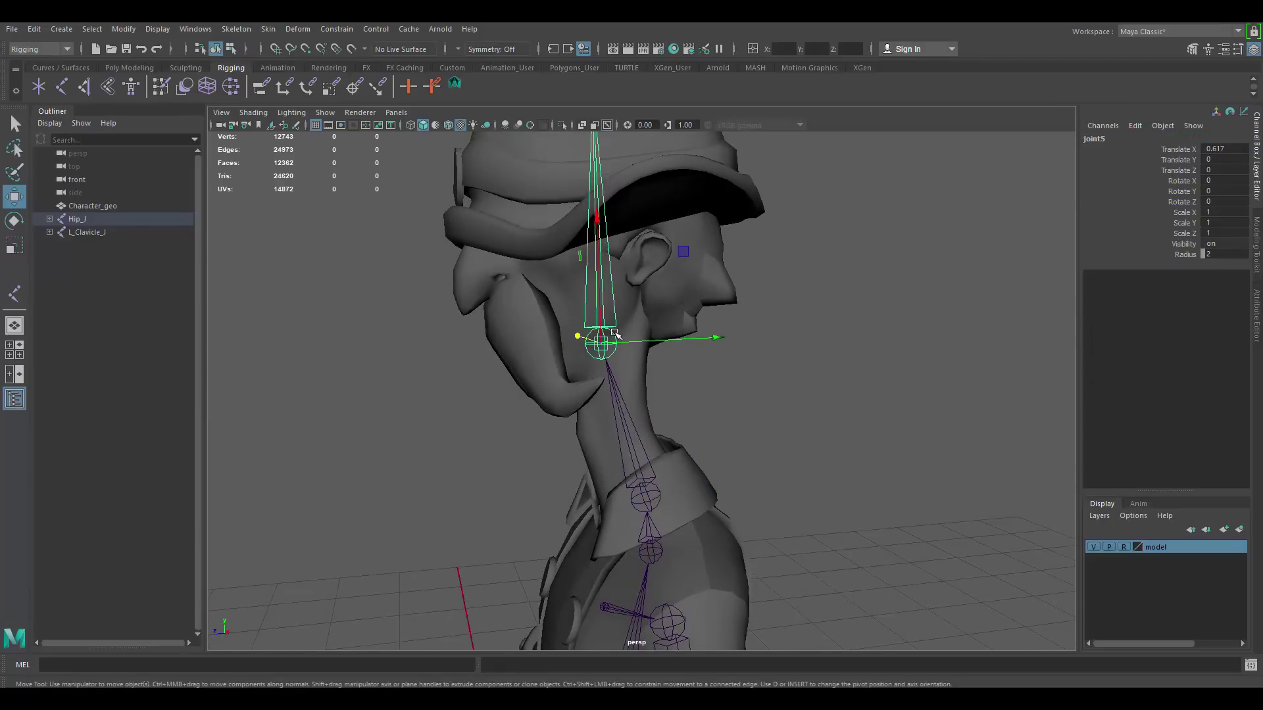
mouse_move(818, 290)
left_mouse_down("alt")
mouse_move(799, 293)
mouse_move(816, 287)
left_mouse_up("alt")
double_click(1113, 139)
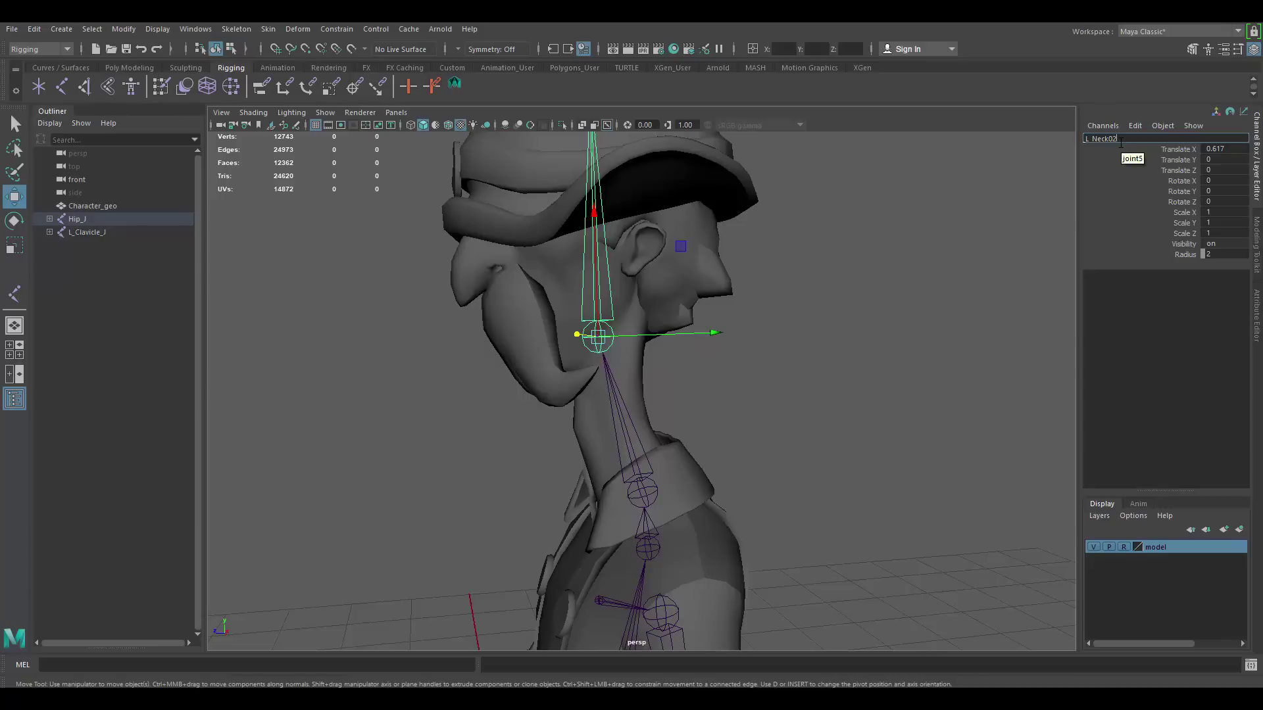
type("L_Neck02_J")
key("Return")
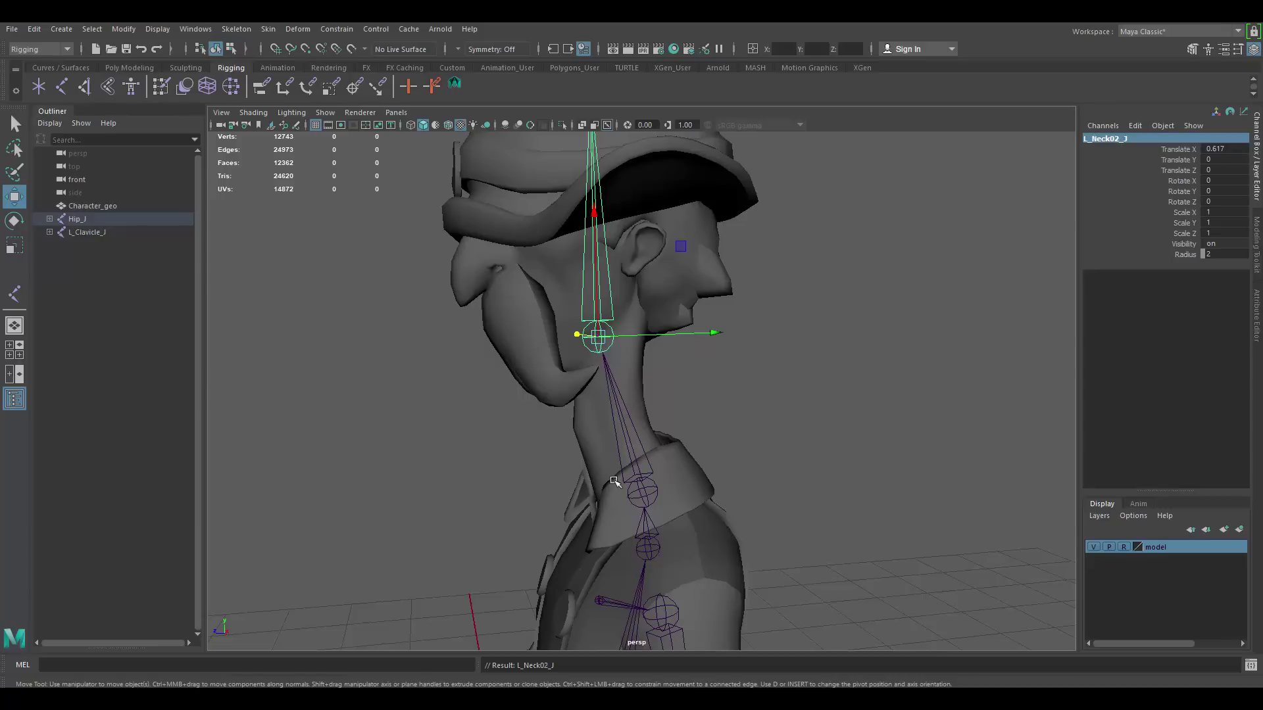
Add the number 01 to the name of the joint at the neck's base, making it L_Neck01_J.
left_click(657, 474)
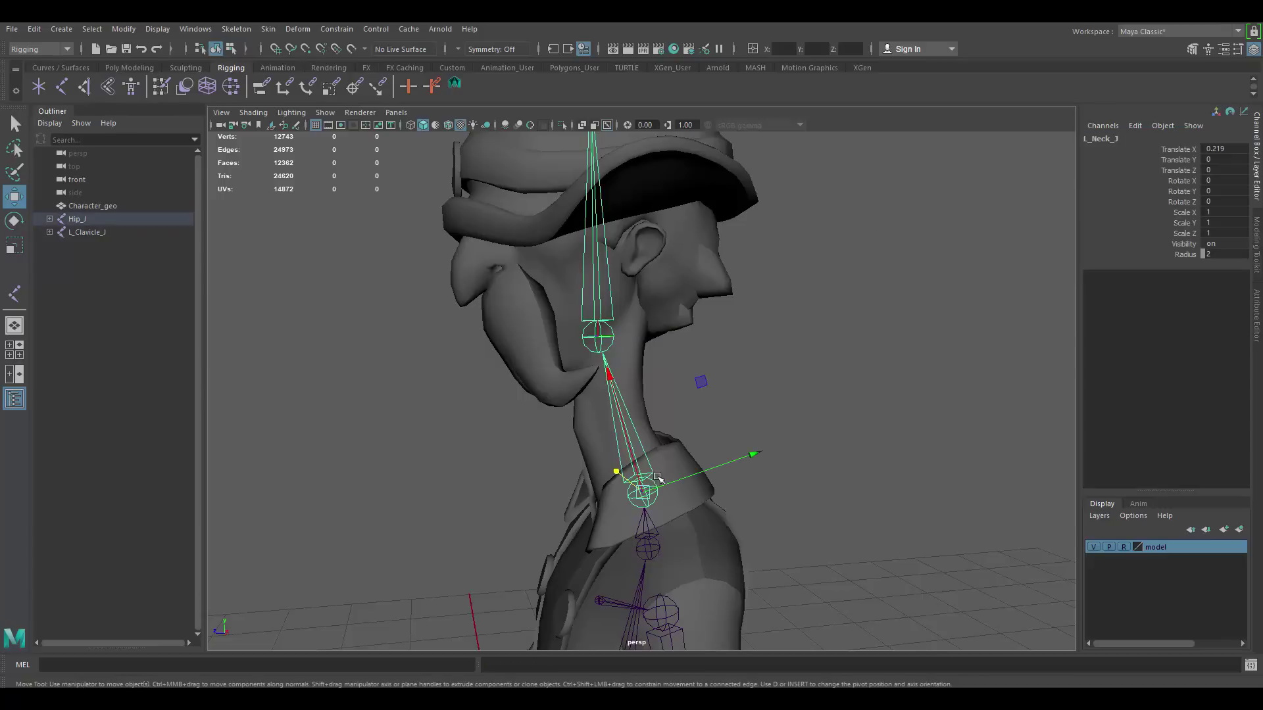
left_click(1113, 139)
left_click(1111, 139)
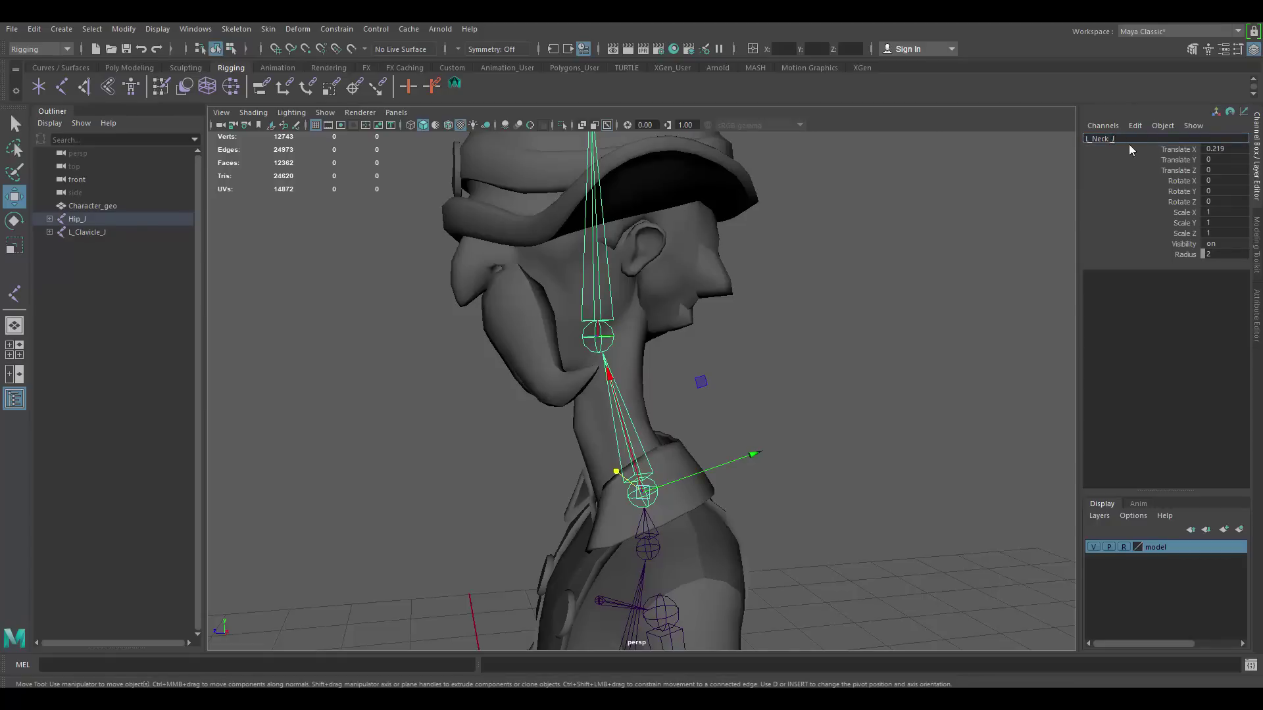
type("01")
key("Return")
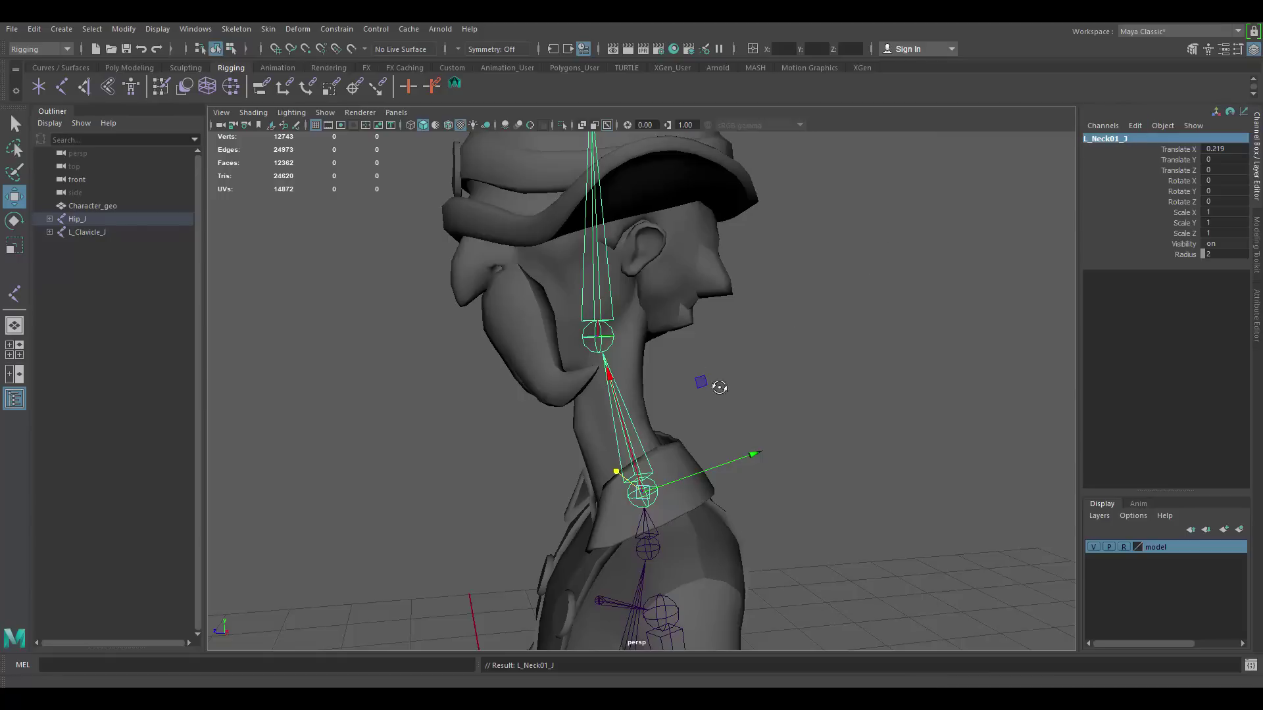
Remove the L_ prefix from the name of the lowest spine joint at the belt.
left_click_drag(719, 386, 891, 505, "alt")
middle_click_drag(891, 504, 660, 338, "alt")
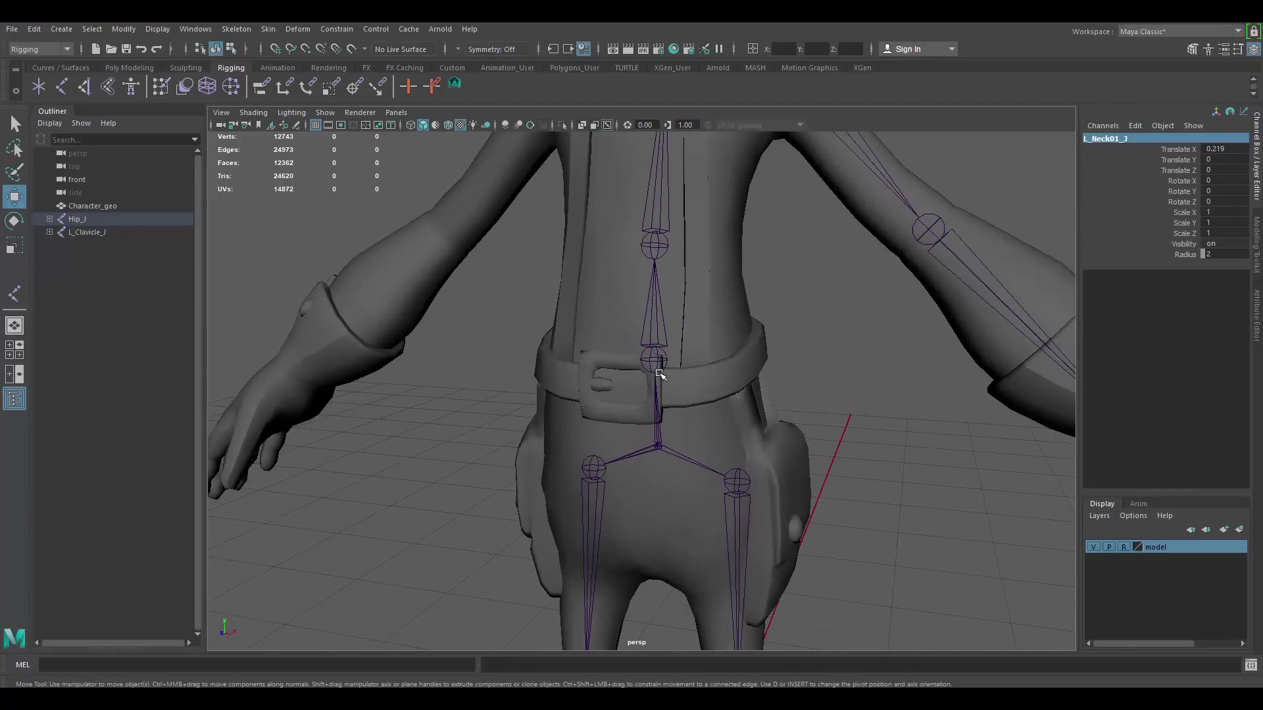
left_click(654, 361)
double_click(1091, 138)
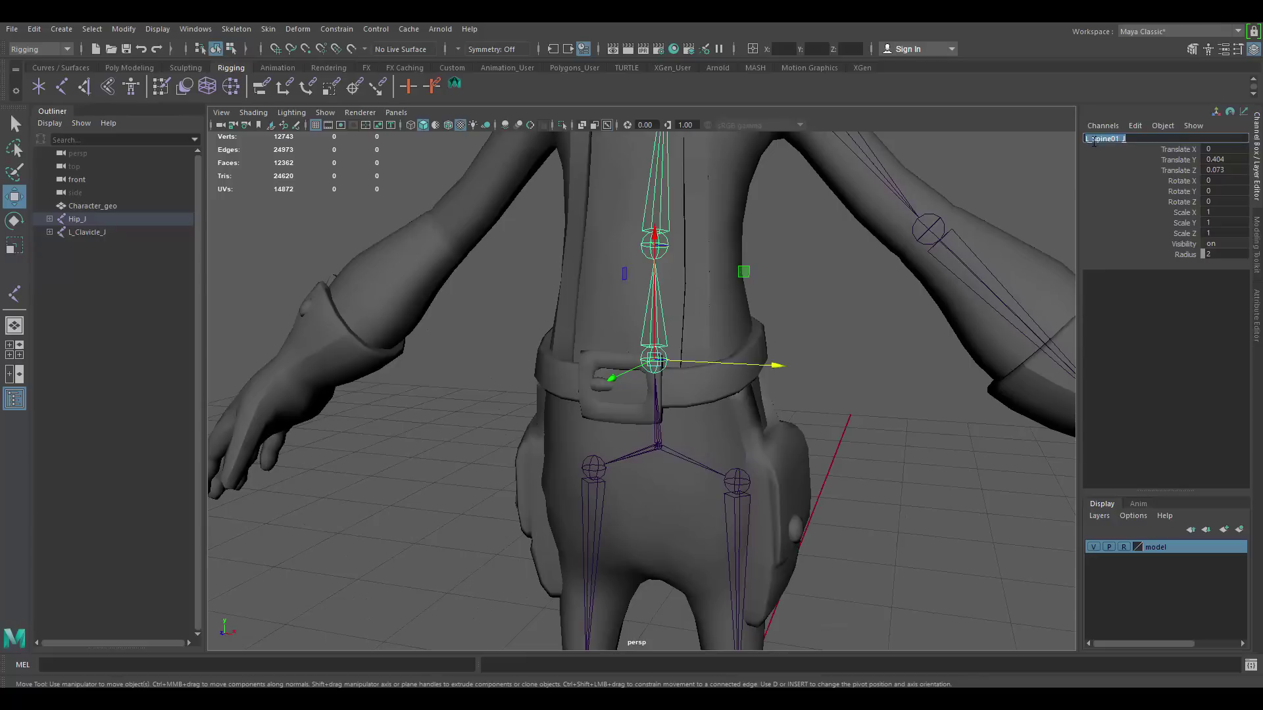
left_click_drag(1093, 140, 1063, 140)
key("Return")
Remove the L_ prefix from the second spine joint's name, making it Spine02_J.
middle_click_drag(842, 256, 842, 485, "alt")
left_click(668, 476)
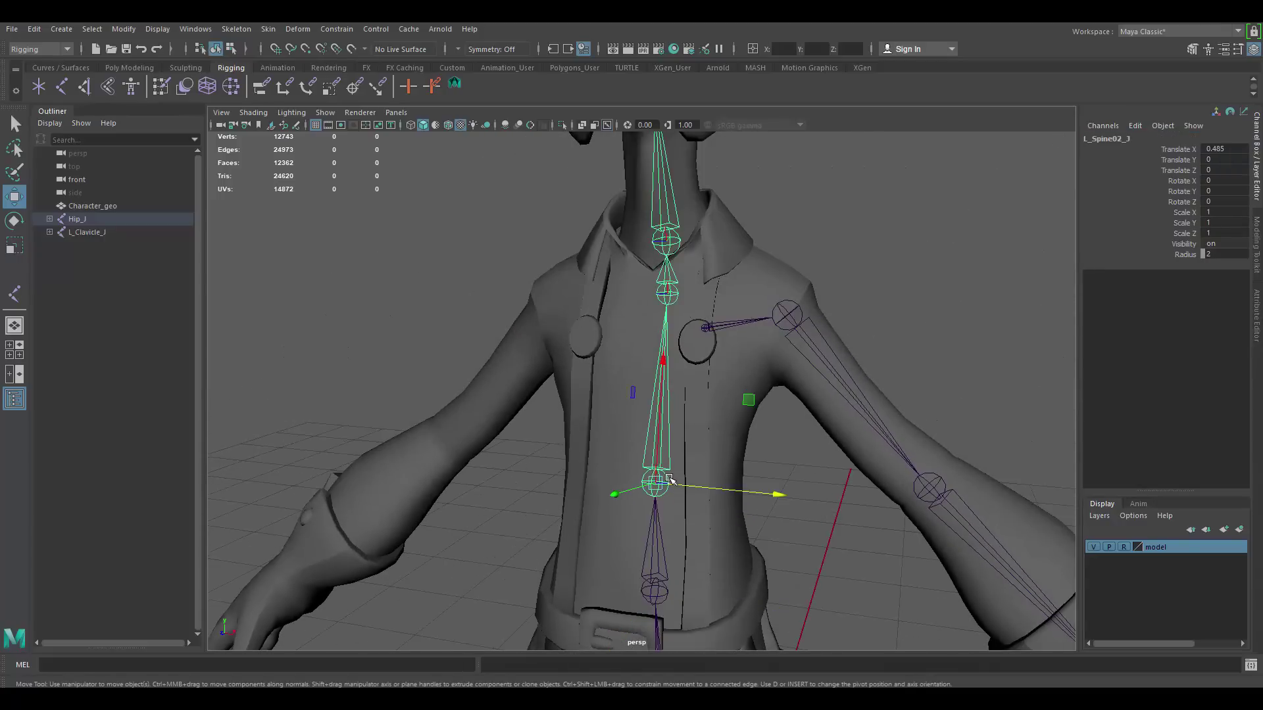
double_click(1096, 140)
left_click_drag(1093, 140, 1039, 140)
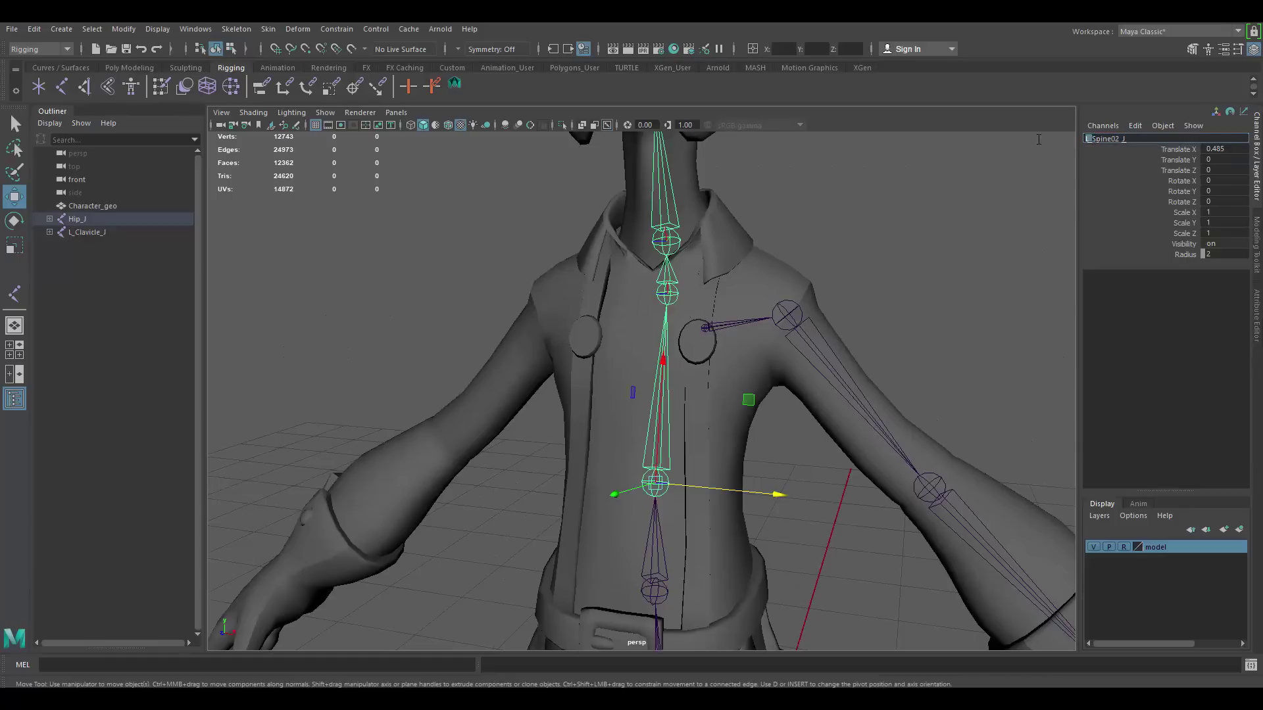
Remove the L_ prefix from the third spine joint's name, making it Spine03_J.
left_click(668, 294)
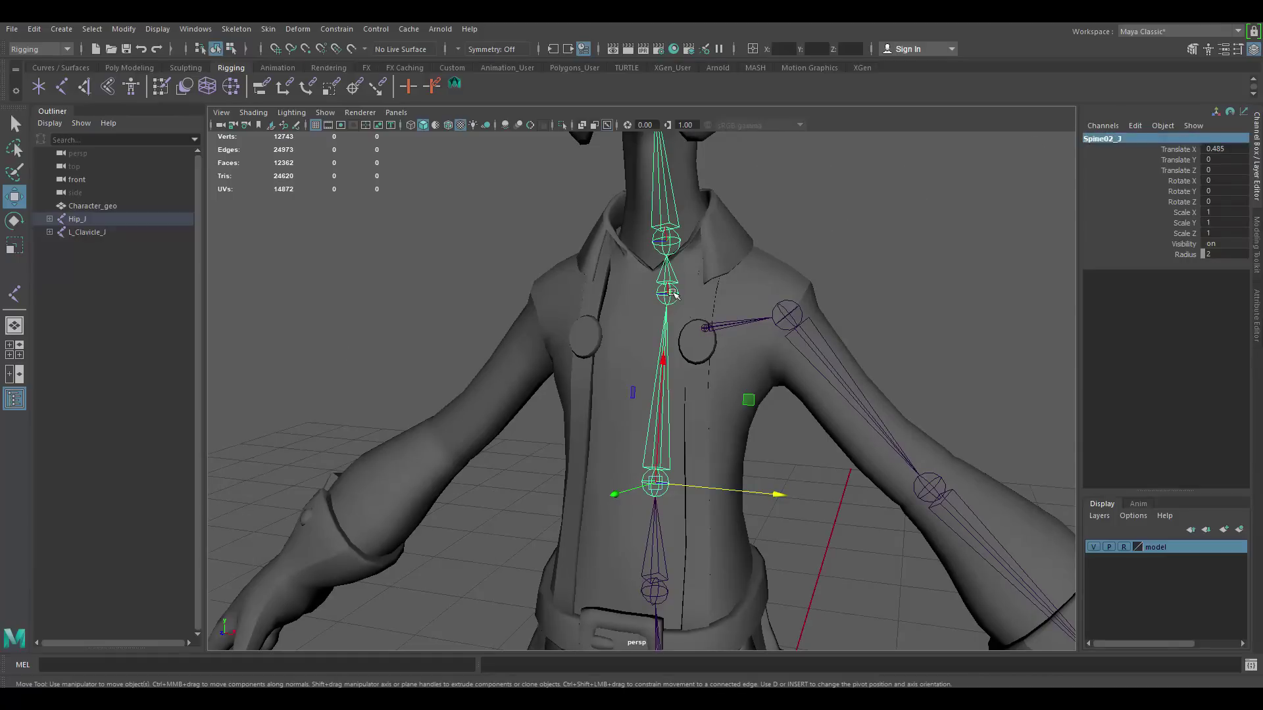
double_click(1096, 140)
left_click_drag(1094, 140, 1038, 154)
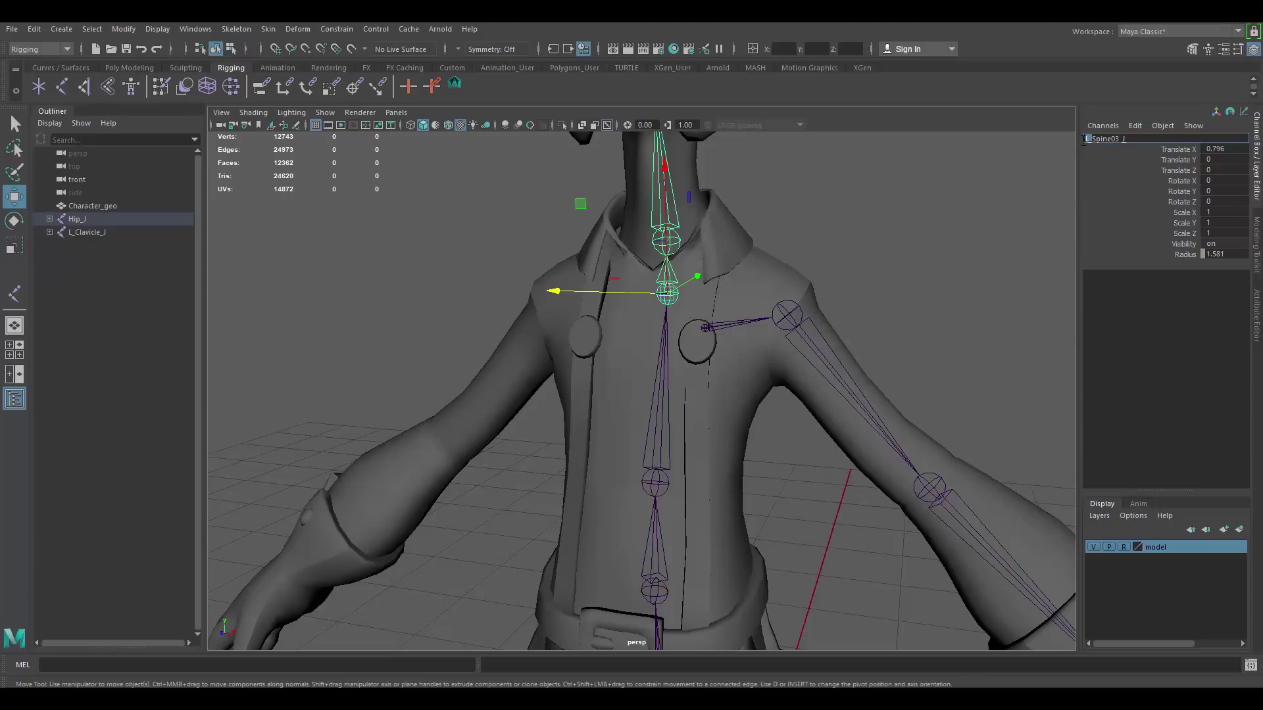
key("BackSpace")
Remove the L_ prefix from the name of the joint at the neck's base, making it Neck01_J.
left_click(678, 248)
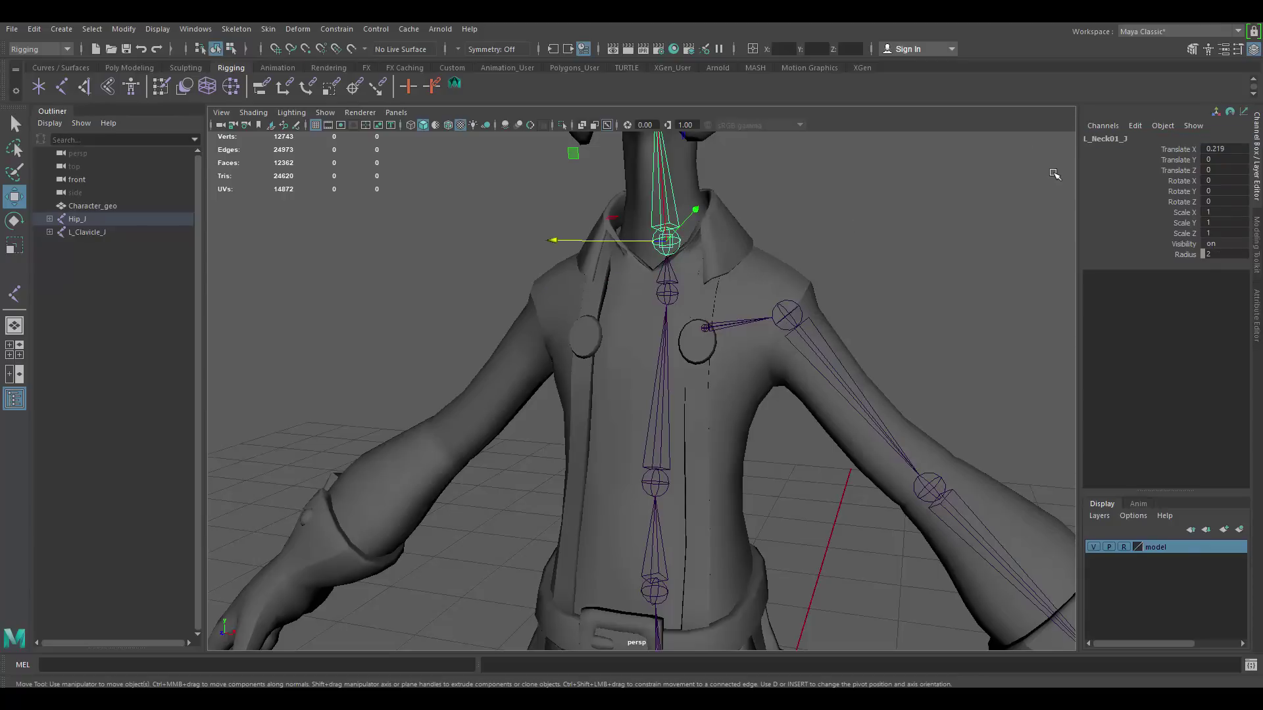
double_click(1091, 141)
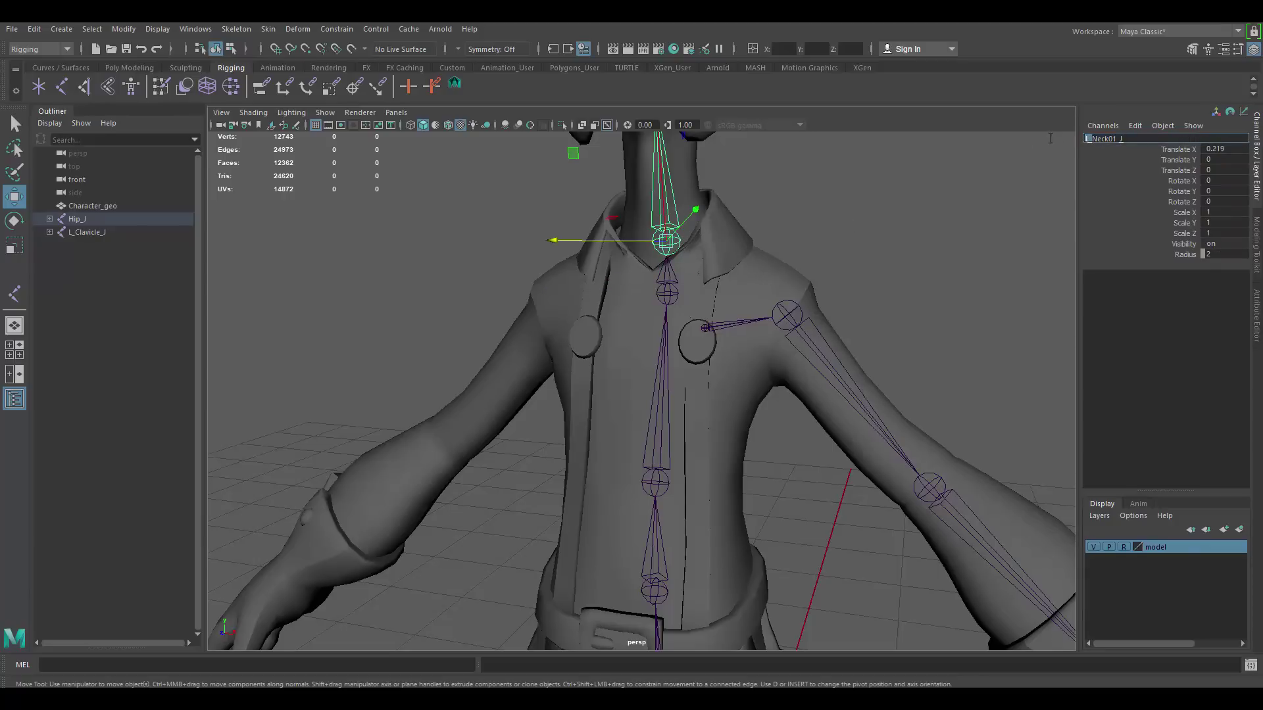
key("Return")
Remove the L_ prefix from the name of the joint at the top of the neck, making it Neck02_J.
middle_click_drag(786, 197, 707, 332, "alt")
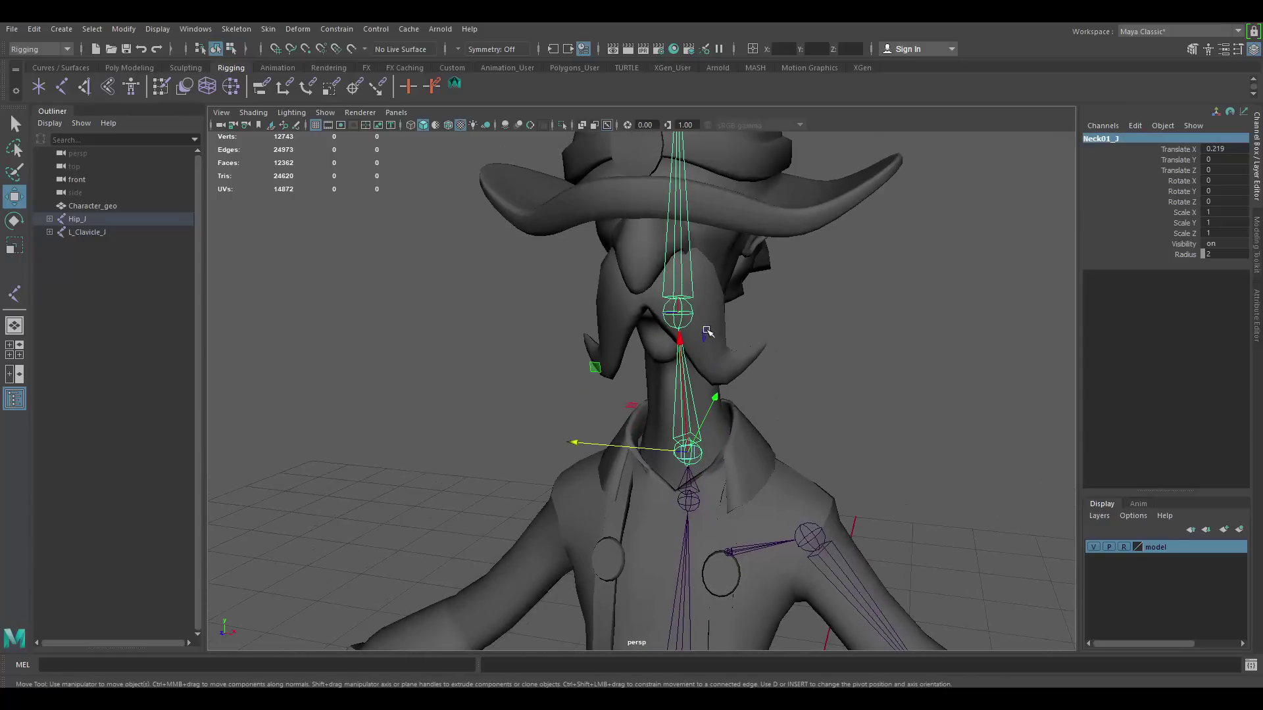
left_click(687, 305)
double_click(1091, 141)
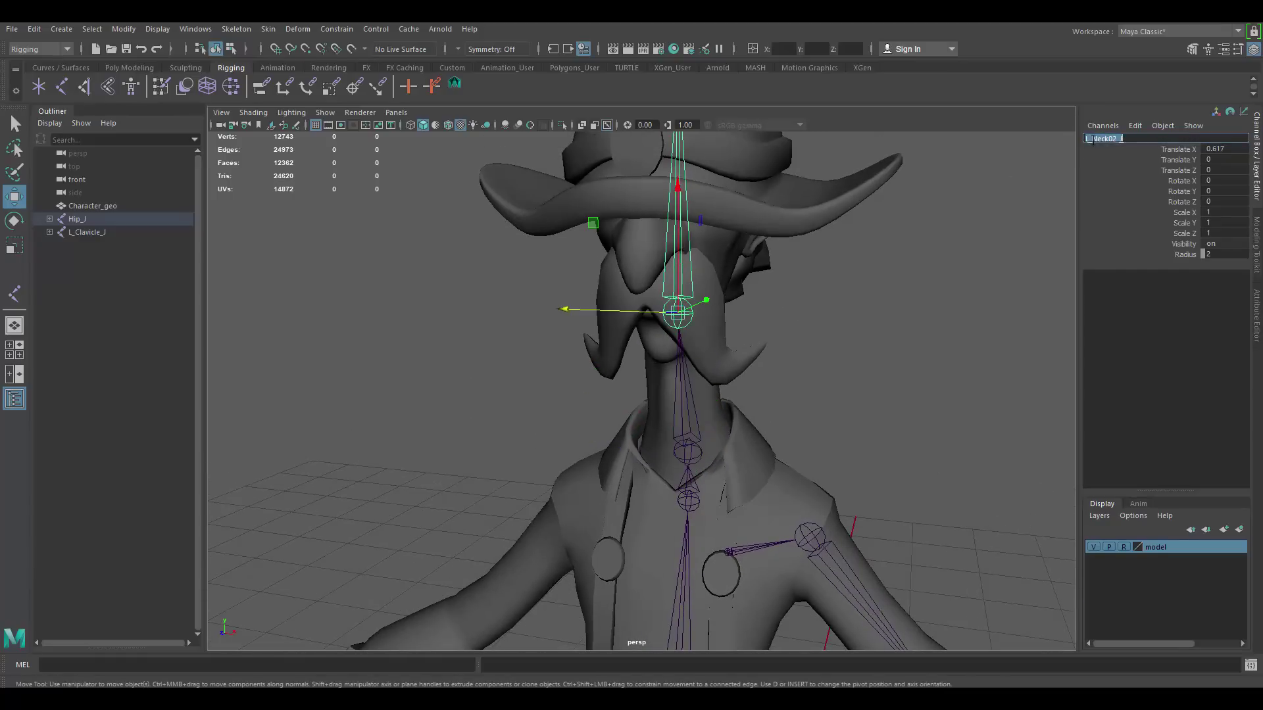
left_click_drag(1093, 139, 1061, 142)
key("BackSpace")
Rename the joint at the base of the head as Head_J.
middle_click_drag(752, 191, 737, 249, "alt")
middle_click_drag(717, 201, 707, 132, "alt")
double_click(1105, 138)
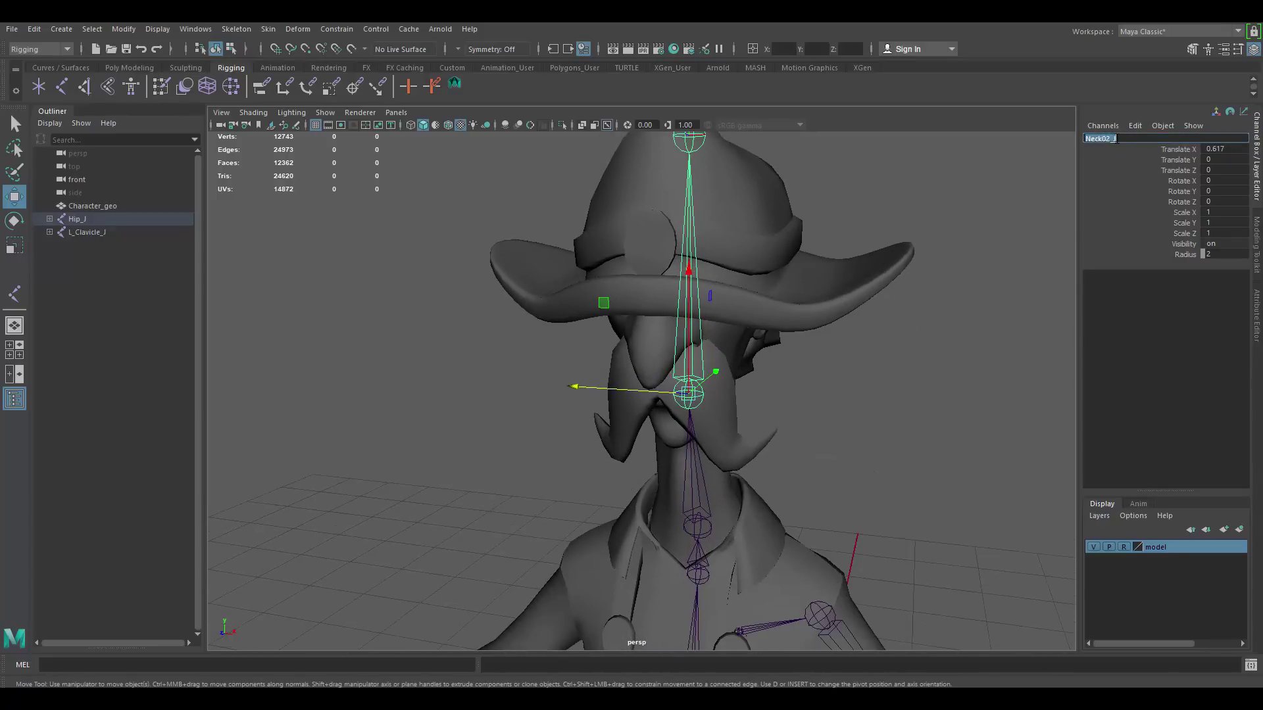
type("Head_J")
key("Return")
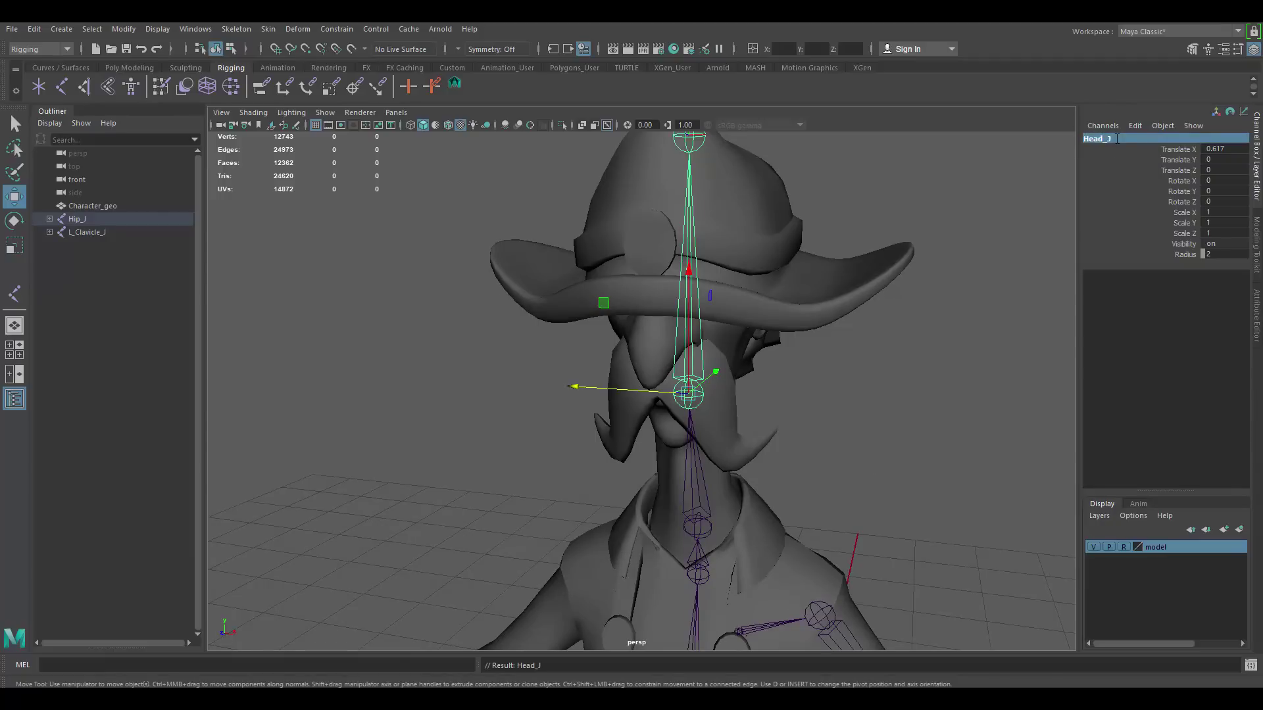
Rename the joint at the top of the hat as HeadTip_J.
middle_click_drag(740, 250, 731, 327, "alt")
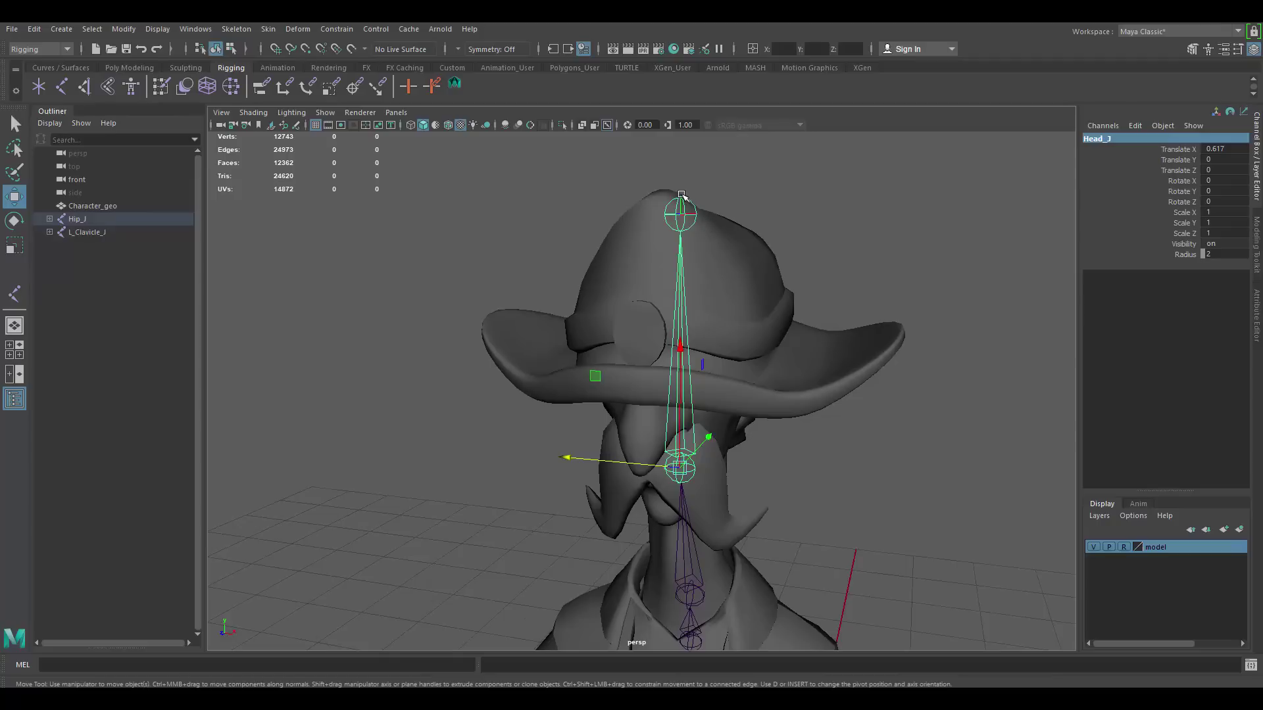
left_click(684, 197)
left_click(685, 197)
left_click(1107, 138)
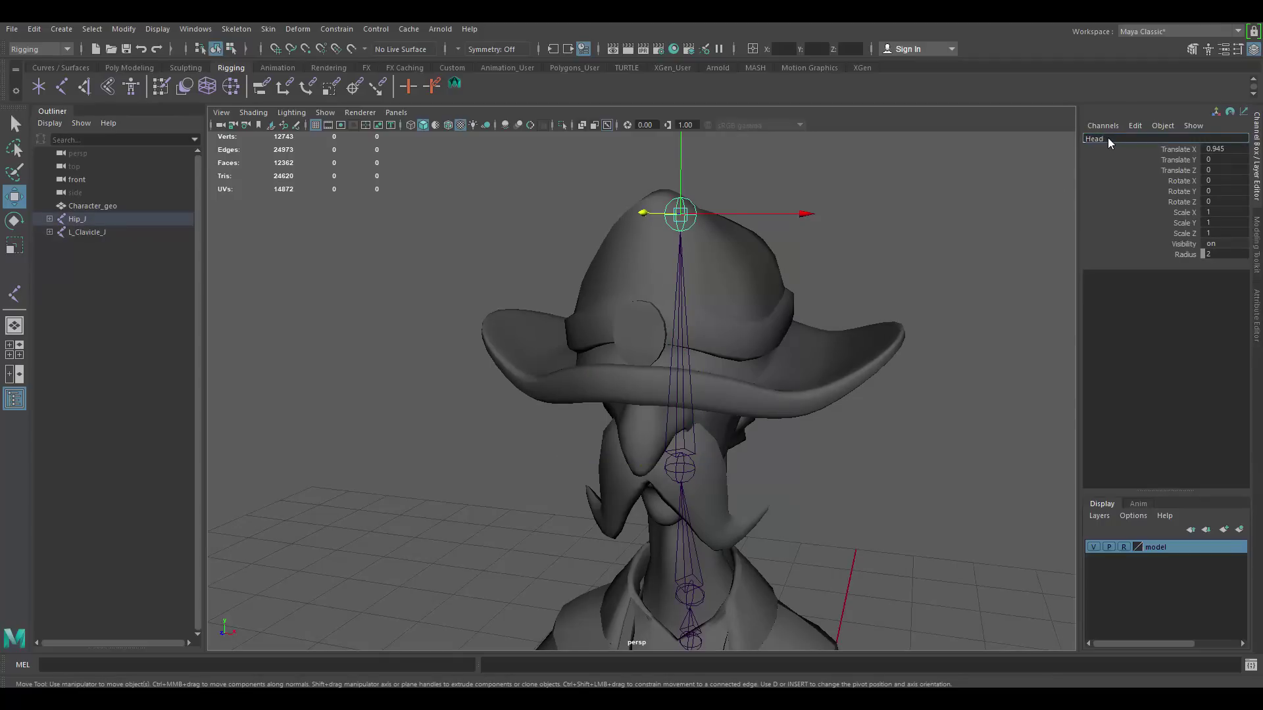
type("HeadTip_J")
key("Return")
Remove the number from the name of the joint at the neck's base, making it Neck_J.
middle_click_drag(795, 416, 737, 338, "alt")
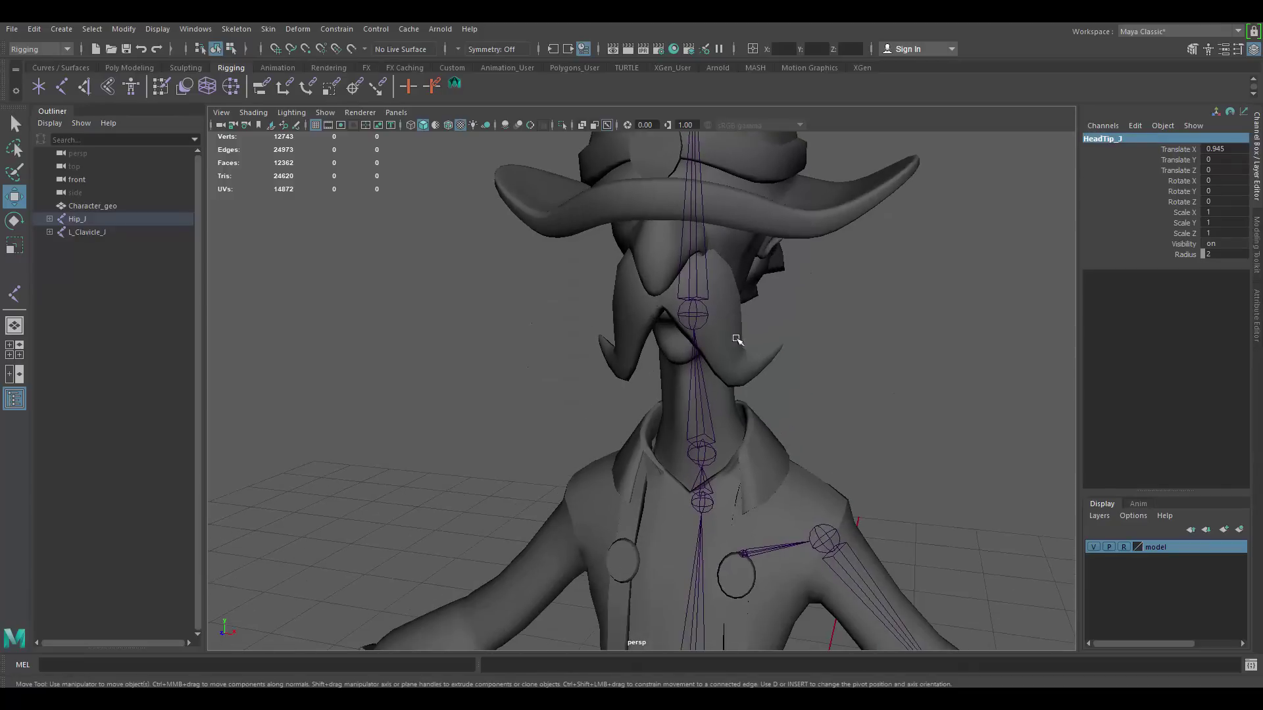
left_click(711, 452)
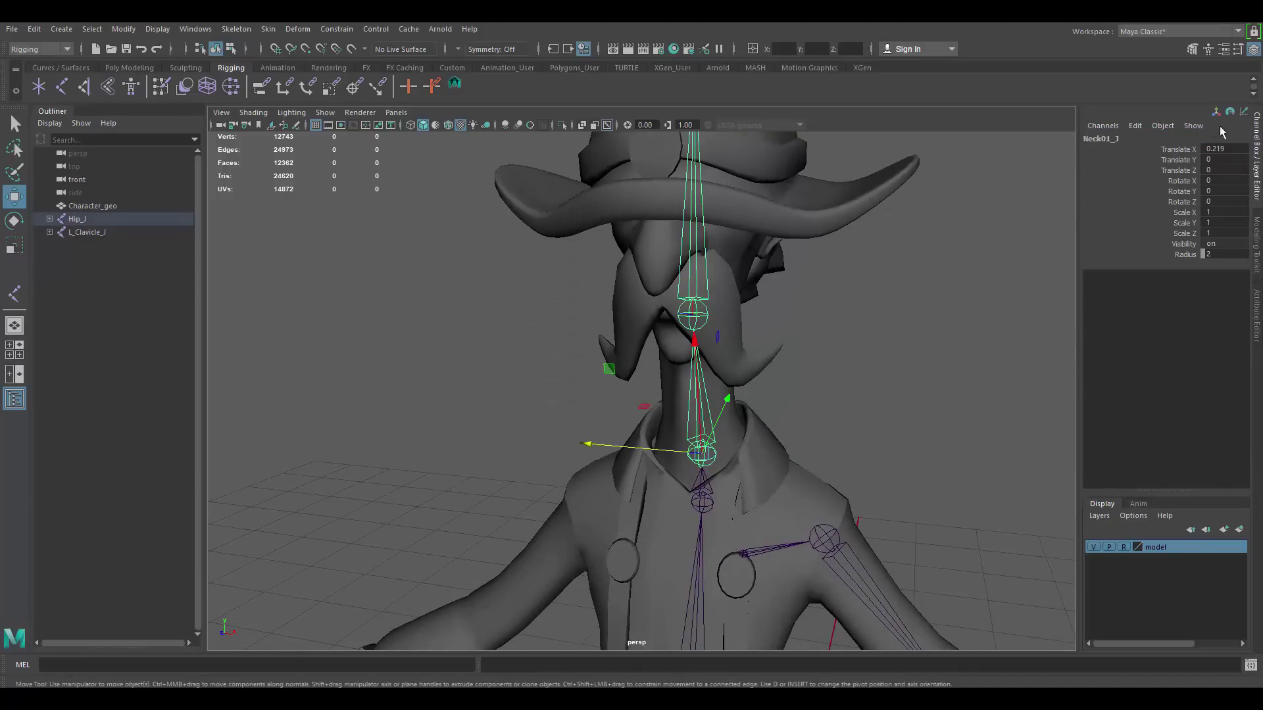
double_click(1113, 140)
left_click_drag(1106, 140, 1111, 141)
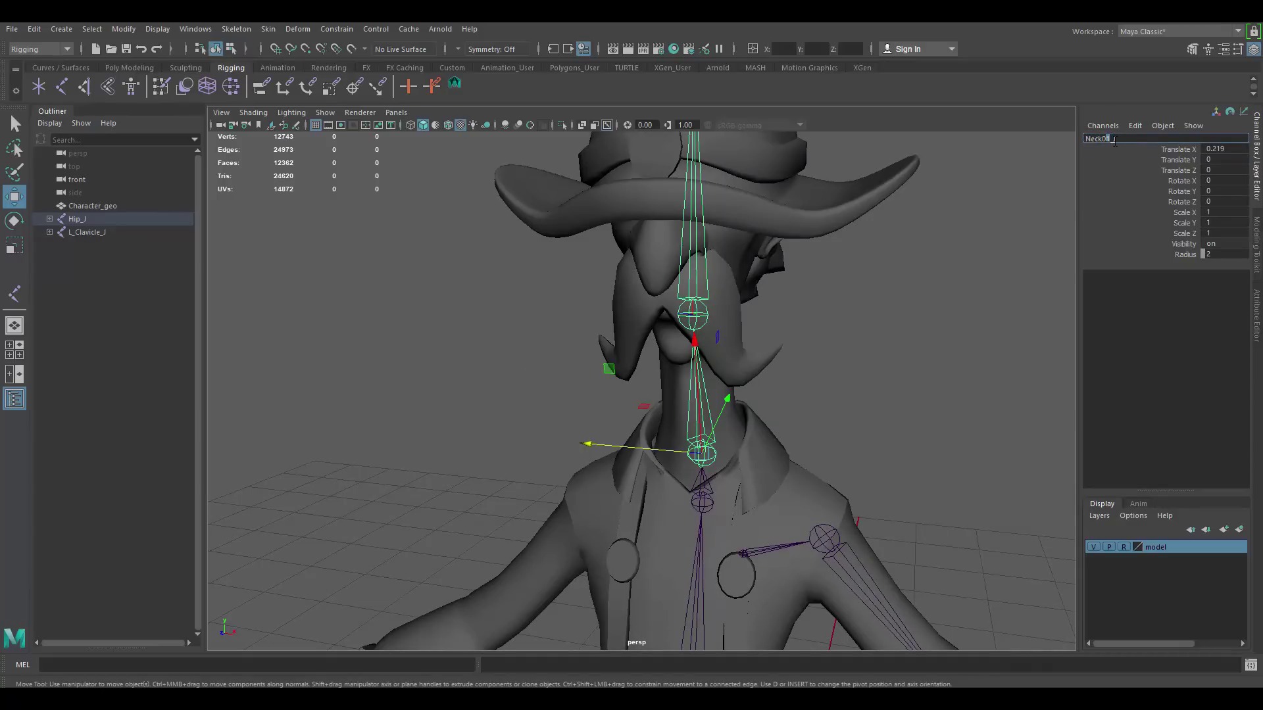
key("Return")
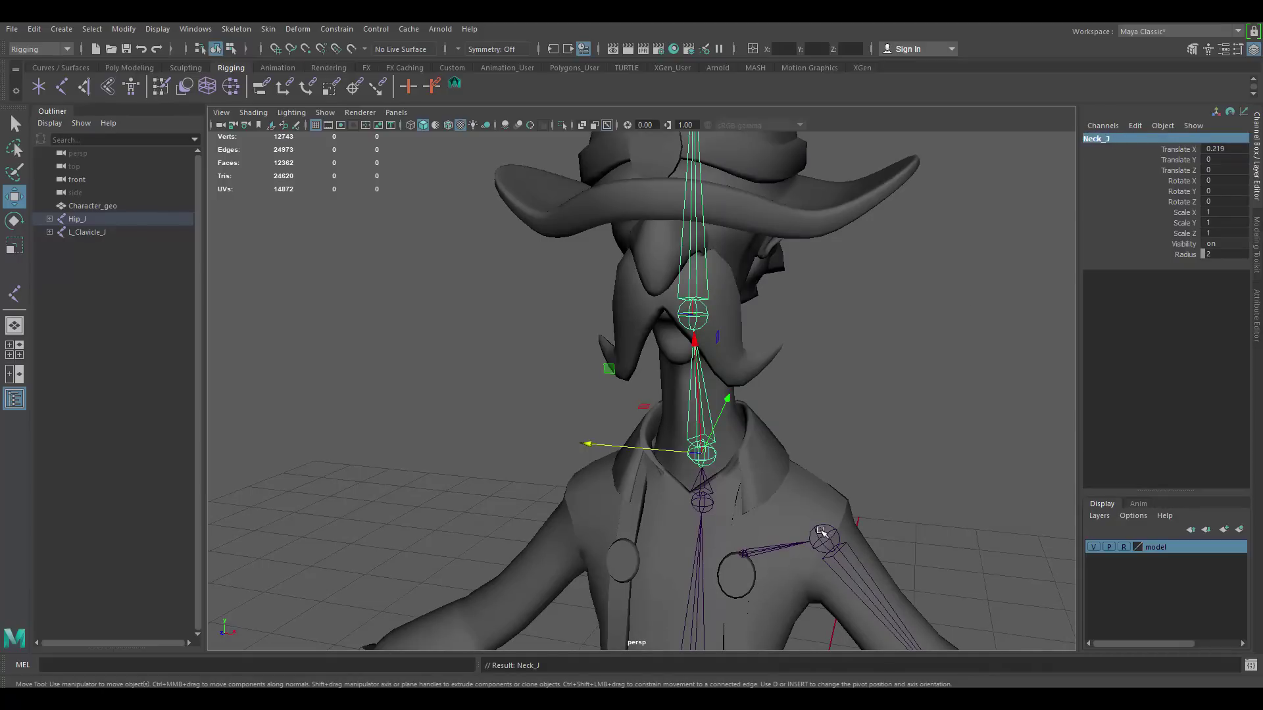
Try to parent the third spine joint to the left clavicle joint.
right_click_drag(823, 532, 758, 308, "alt")
left_click_drag(758, 308, 725, 313, "alt")
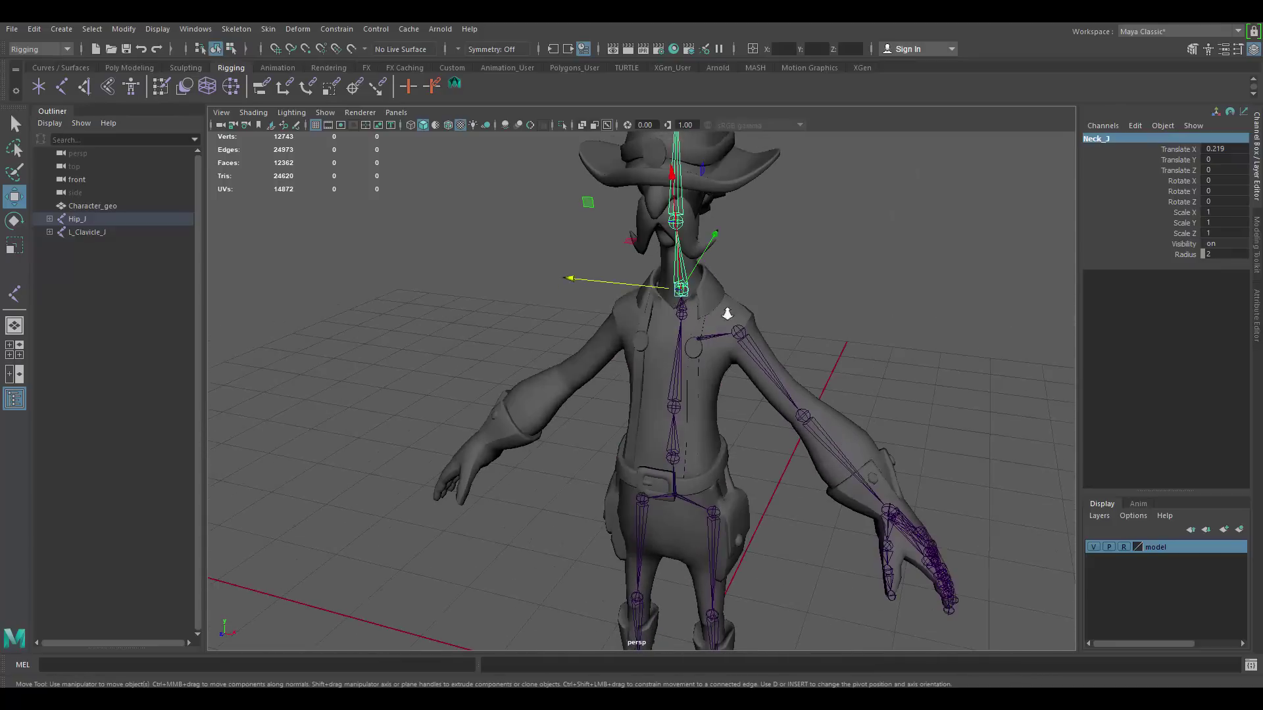
right_click_drag(724, 313, 454, 518, "alt")
middle_click_drag(799, 315, 788, 337, "alt")
right_click_drag(658, 355, 753, 342, "alt")
left_click_drag(720, 337, 753, 321, "alt")
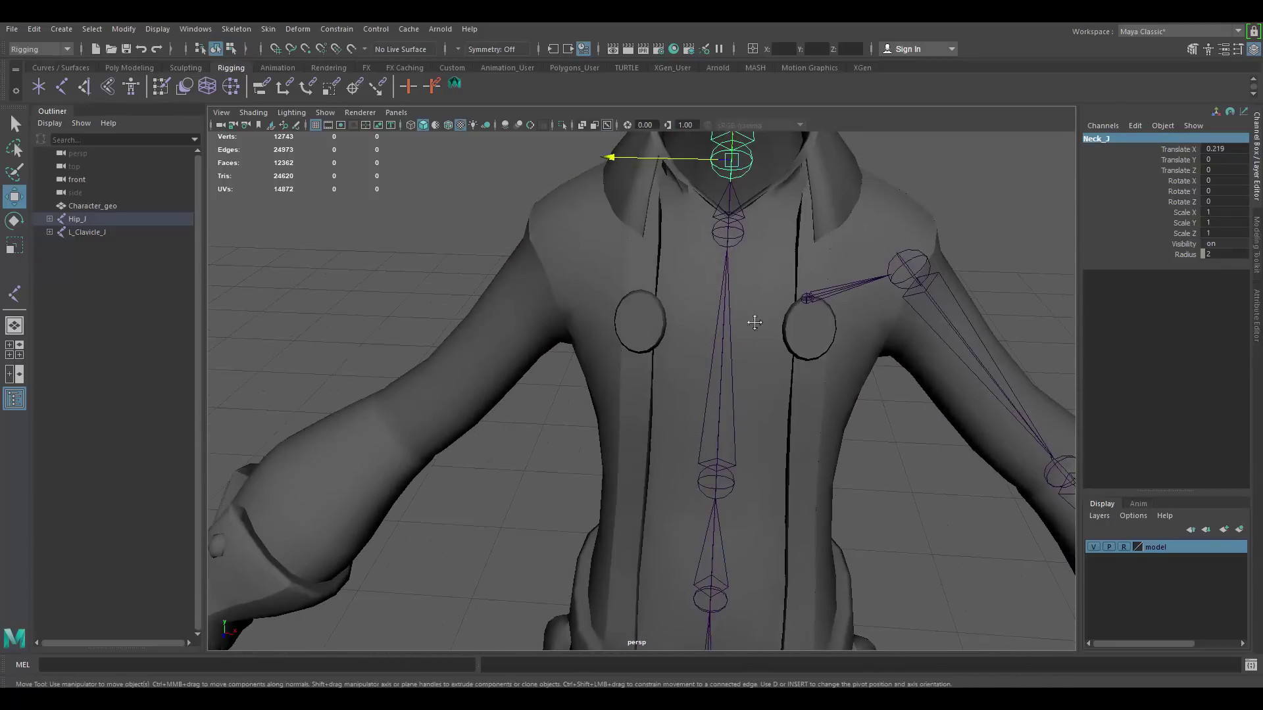
middle_click_drag(757, 279, 681, 316, "alt")
left_click(658, 280)
left_click(720, 356)
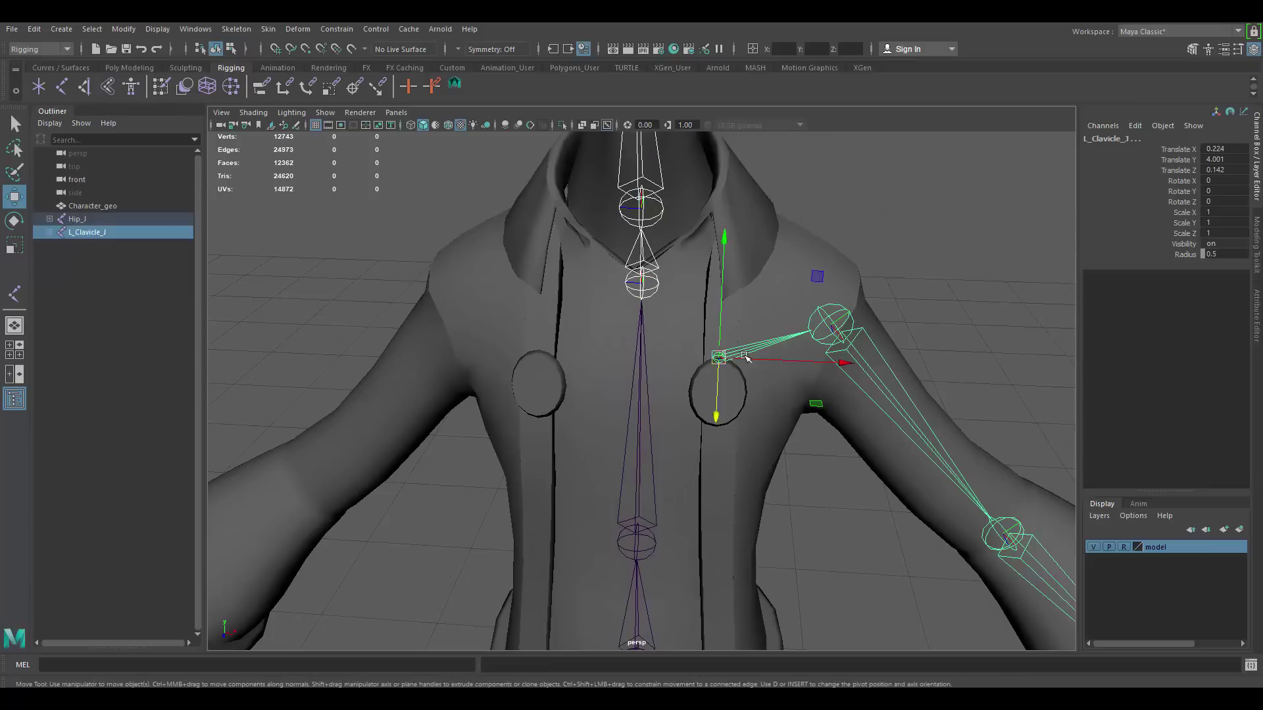
left_click_drag(723, 355, 791, 314, "alt")
key("p")
key("ctrl+z")
Parent the left clavicle joint, L_Clavicle_J, to the third spine joint, Spine03_J.
left_click(736, 355)
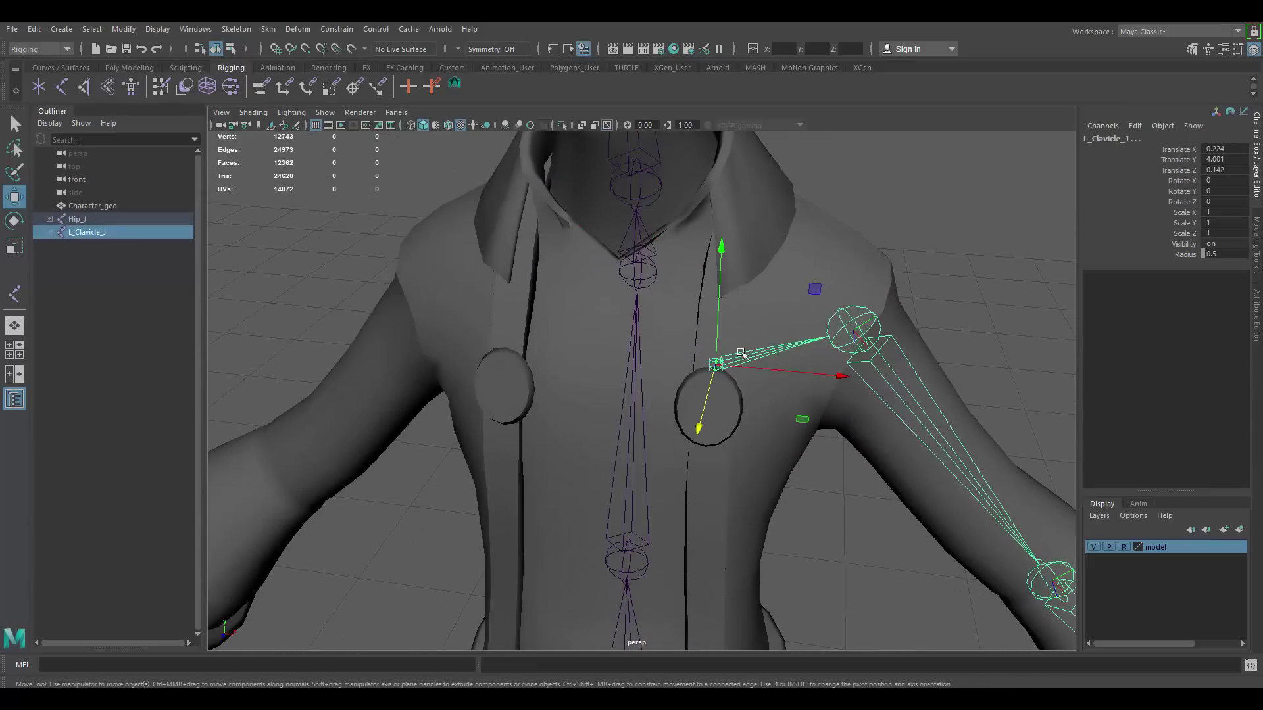
left_click(656, 266, "shift")
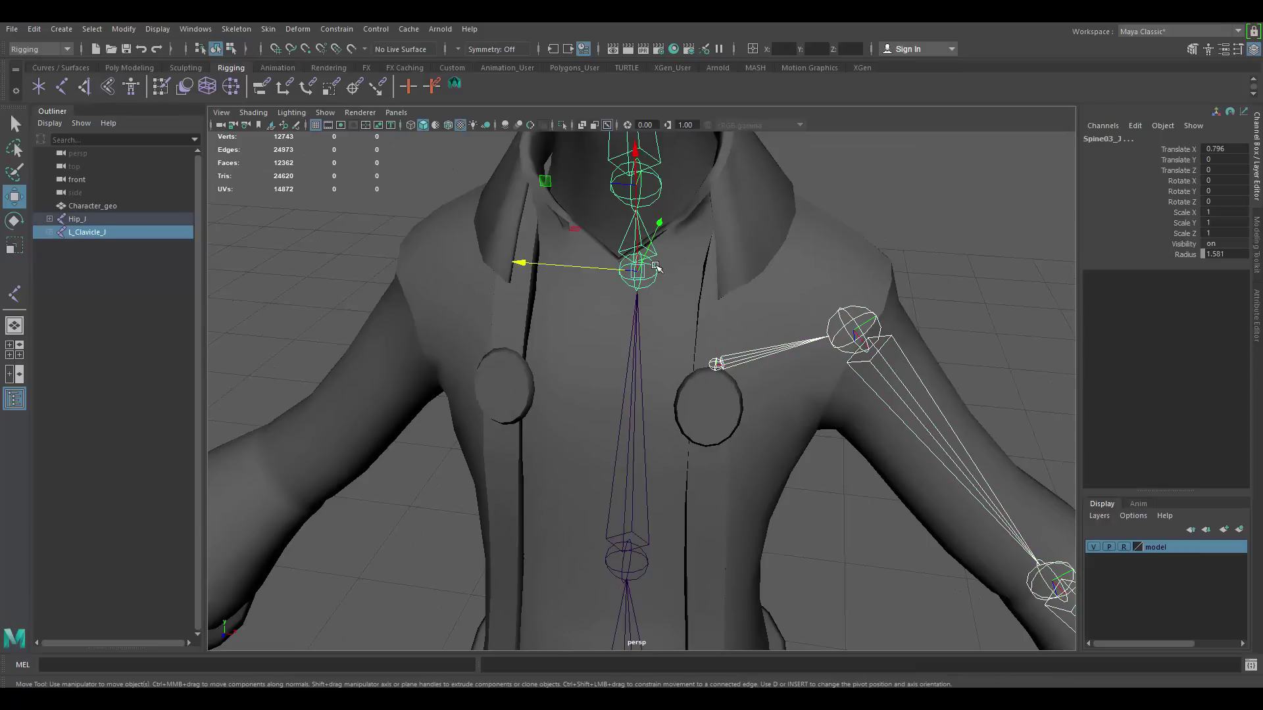
key("p")
left_click_drag(784, 436, 772, 332, "alt")
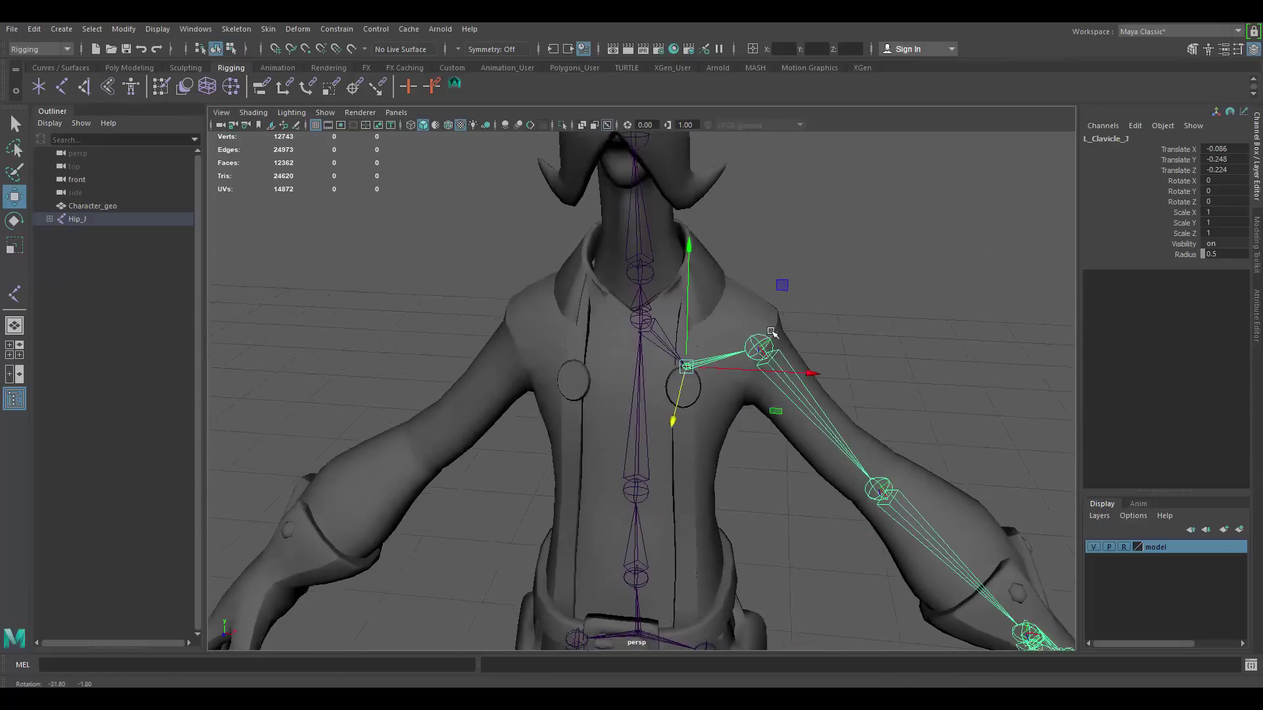
Check that the arm chain follows the hierarchy by selecting the first spine joint and the hip joint.
left_click(637, 549)
middle_click_drag(700, 489, 676, 384, "alt")
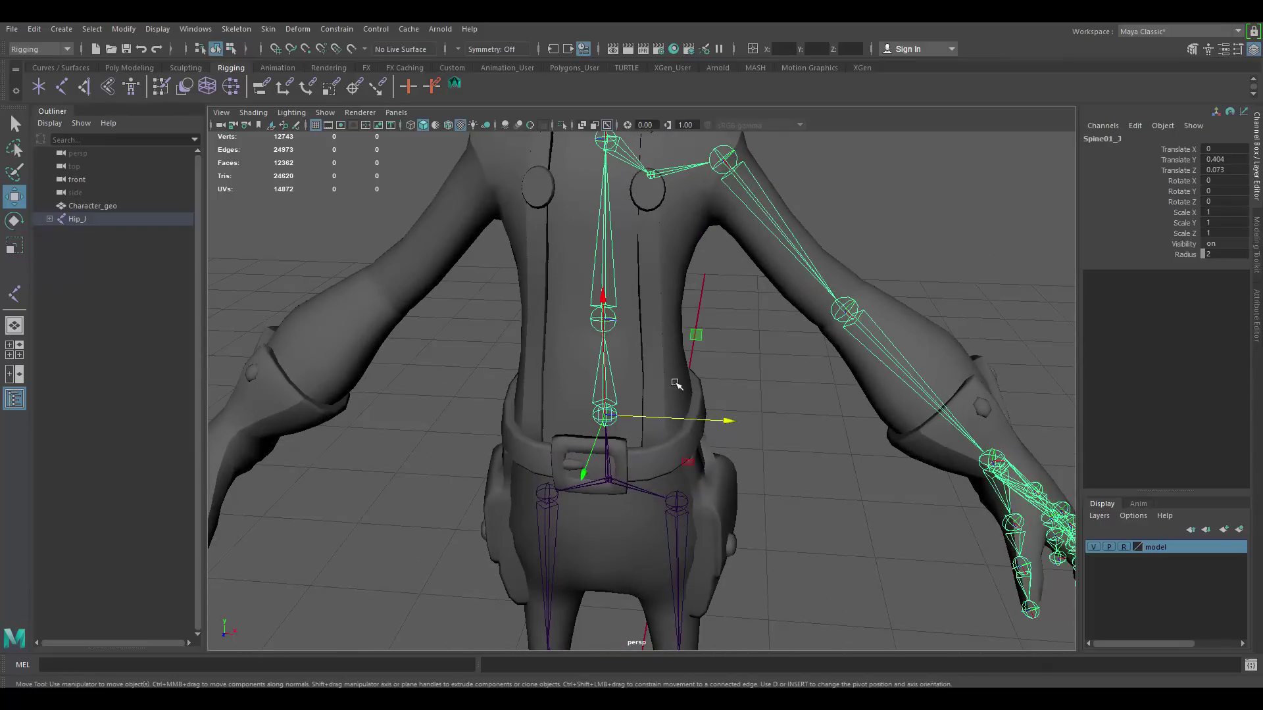
left_click(612, 479)
right_click_drag(763, 408, 616, 276, "alt")
left_click_drag(756, 273, 704, 313, "alt")
right_click_drag(704, 313, 750, 345, "alt")
left_click_drag(750, 345, 744, 317, "alt")
right_click_drag(744, 317, 736, 350, "alt")
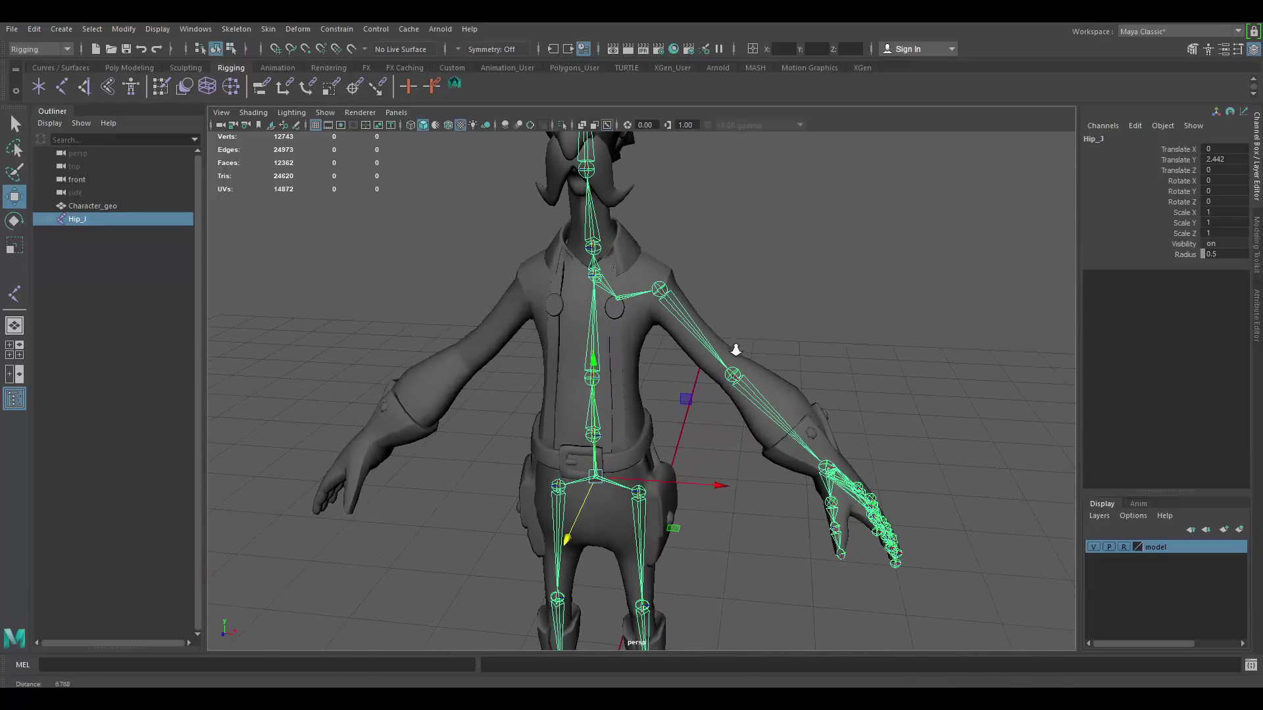
Select the left shoulder joint and open the Mirror Joints options.
left_click(661, 289)
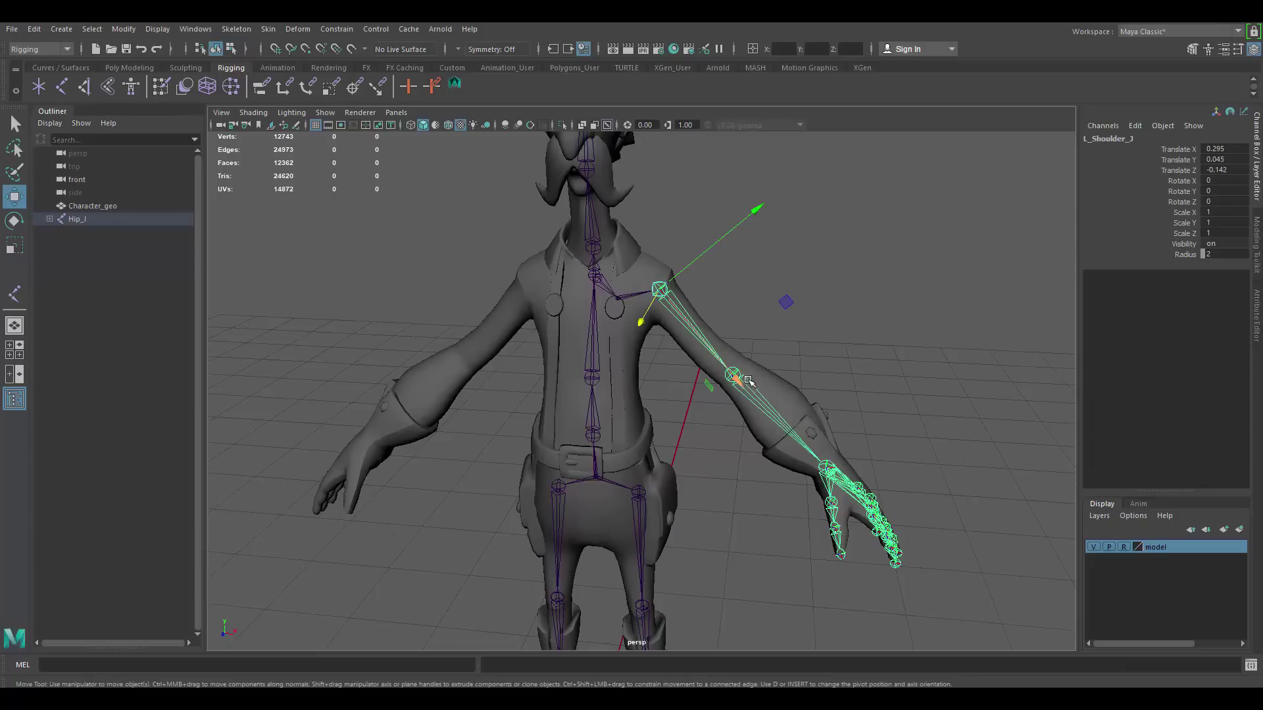
left_click(763, 270)
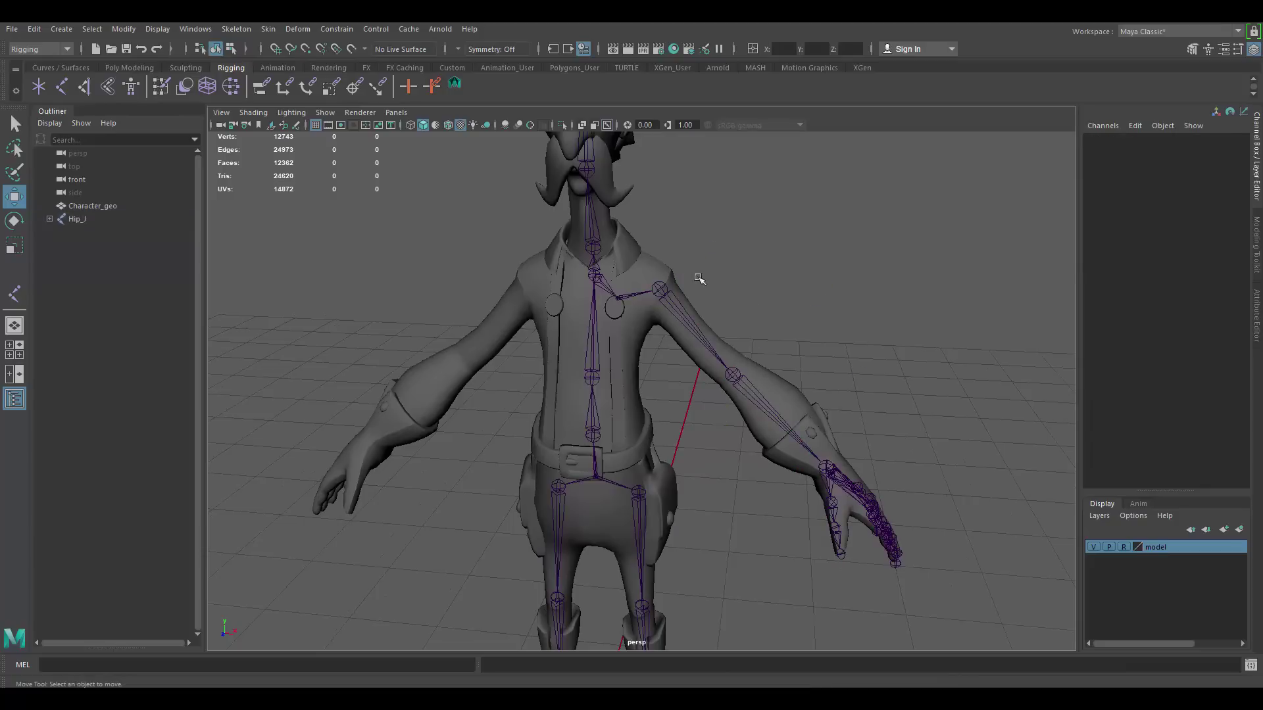
left_click(661, 290)
mouse_move(744, 285)
left_mouse_down("alt")
mouse_move(739, 304)
mouse_move(757, 325)
mouse_move(752, 282)
left_mouse_up("alt")
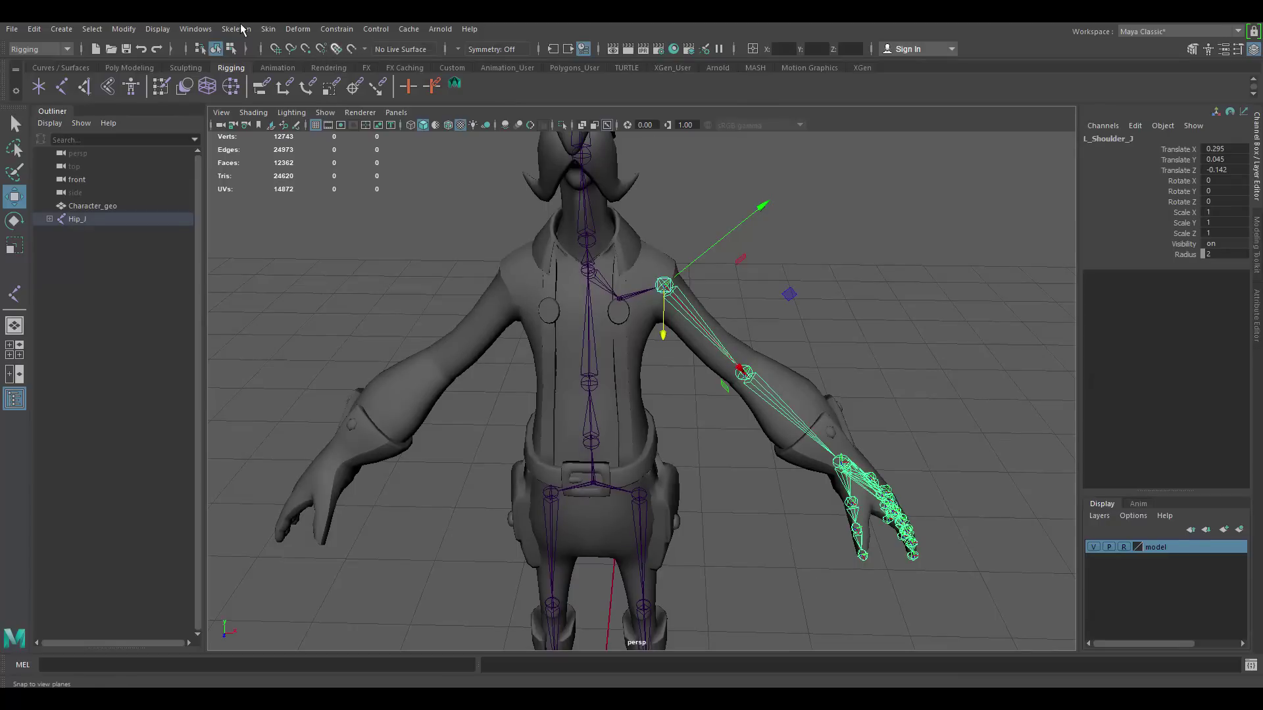
left_click(236, 29)
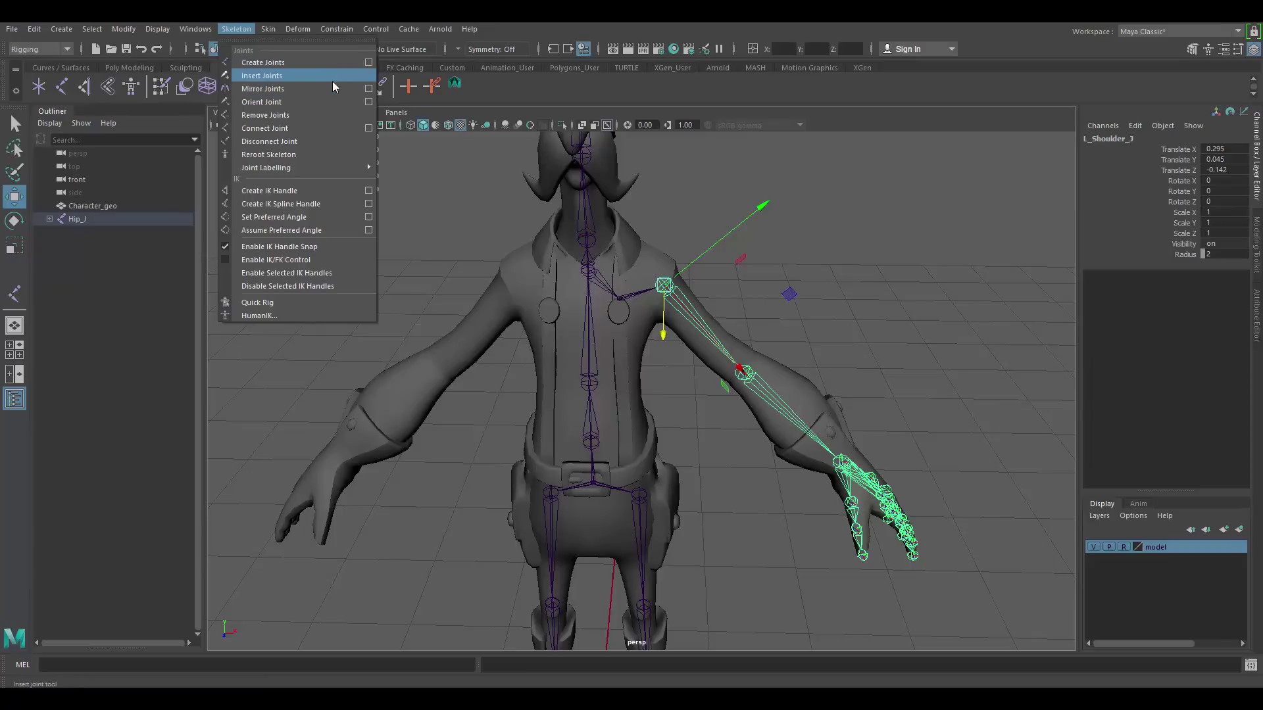
left_click(370, 89)
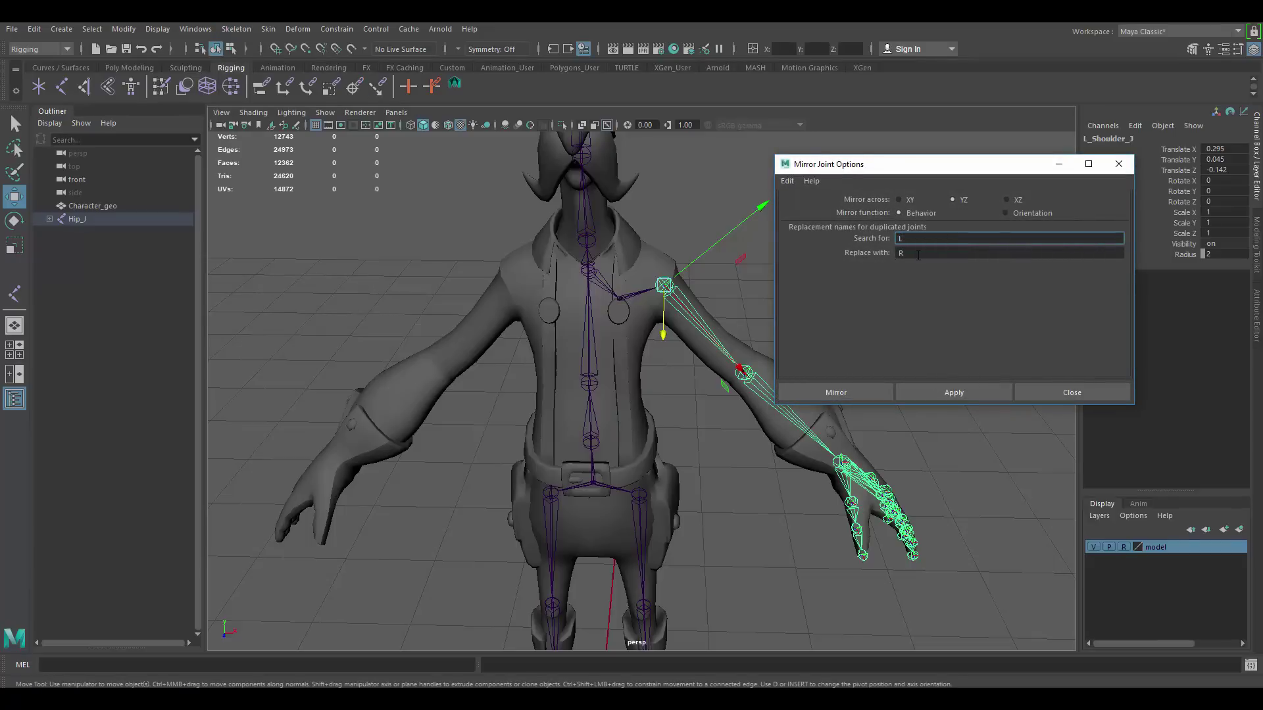
Try to mirror the left arm from the shoulder joint across YZ with Behavior, replacing L with R in the names.
left_click(950, 394)
left_click_drag(709, 326, 717, 327, "alt")
key("ctrl+z")
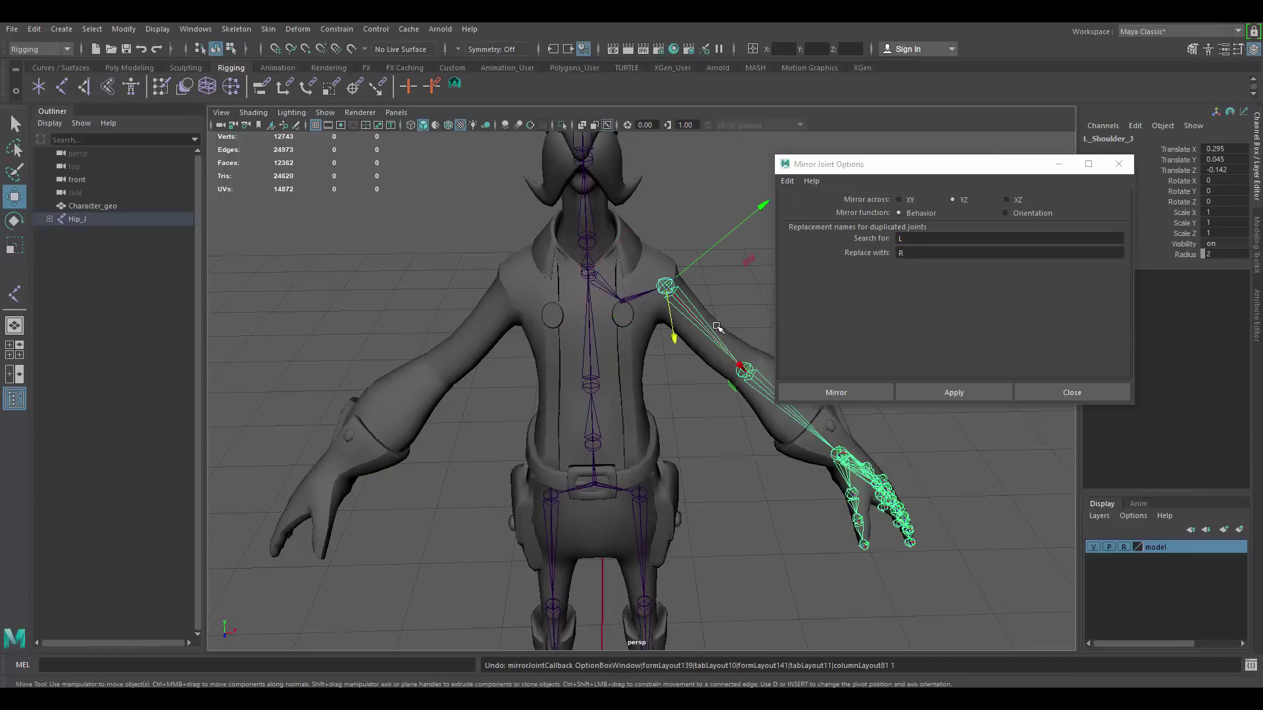
Mirror the left arm chain from the clavicle joint across YZ with Behavior, replacing L with R in the joint names.
middle_click_drag(717, 264, 673, 290, "alt")
scroll(674, 290, "up", 3)
left_click(569, 302)
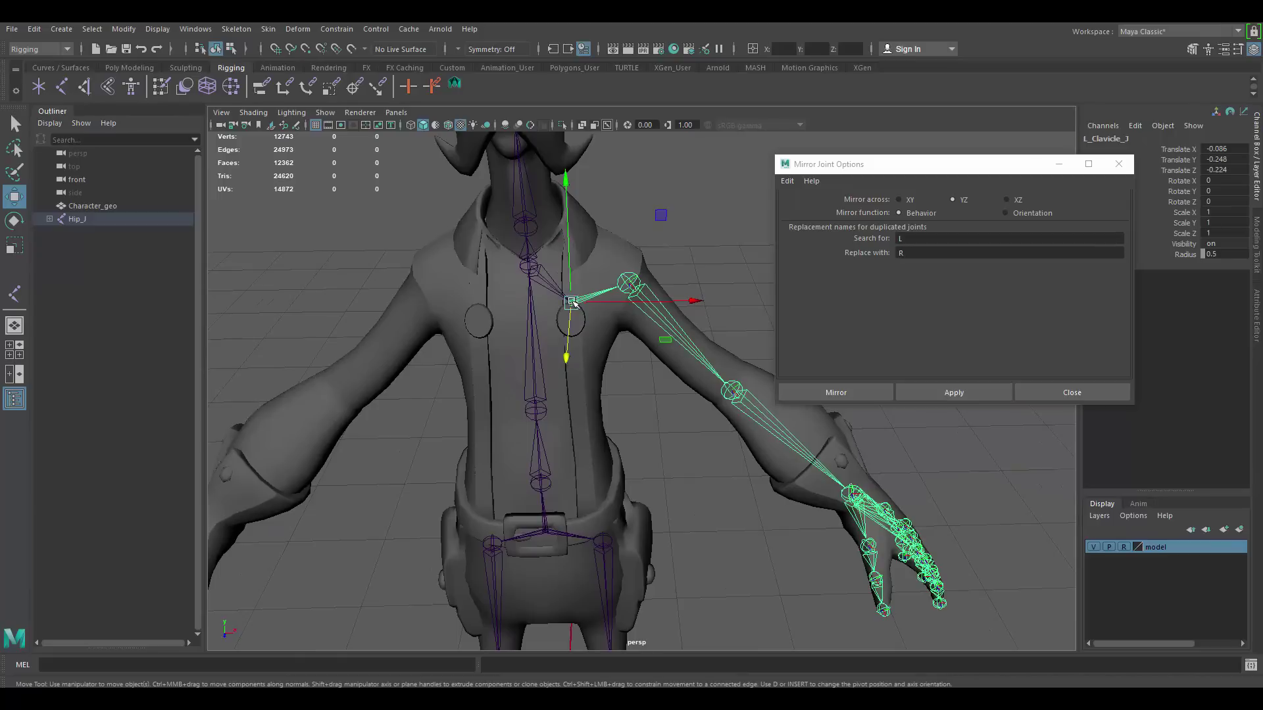
scroll(584, 299, "down", 3)
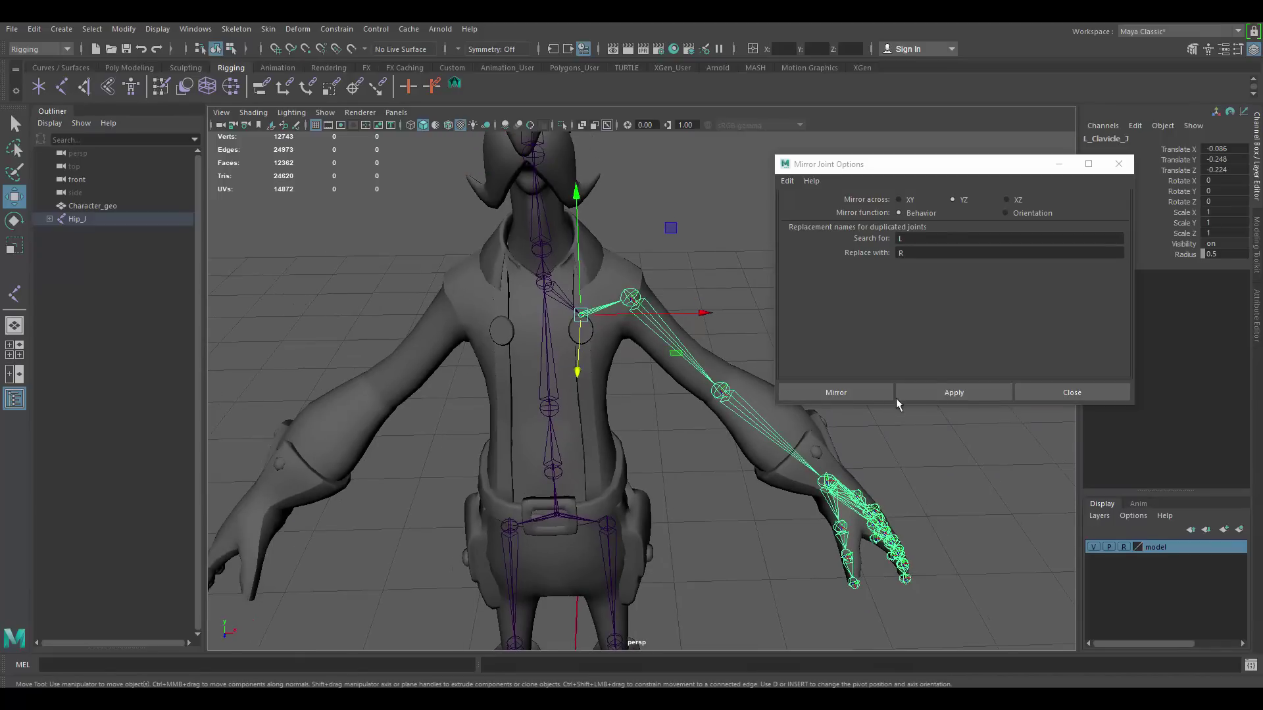
left_click(930, 394)
left_click_drag(737, 302, 693, 283, "alt")
left_click(1046, 393)
Examine the names of the mirrored right arm joints, from the shoulder and elbow to the thumb.
scroll(610, 297, "up", 5)
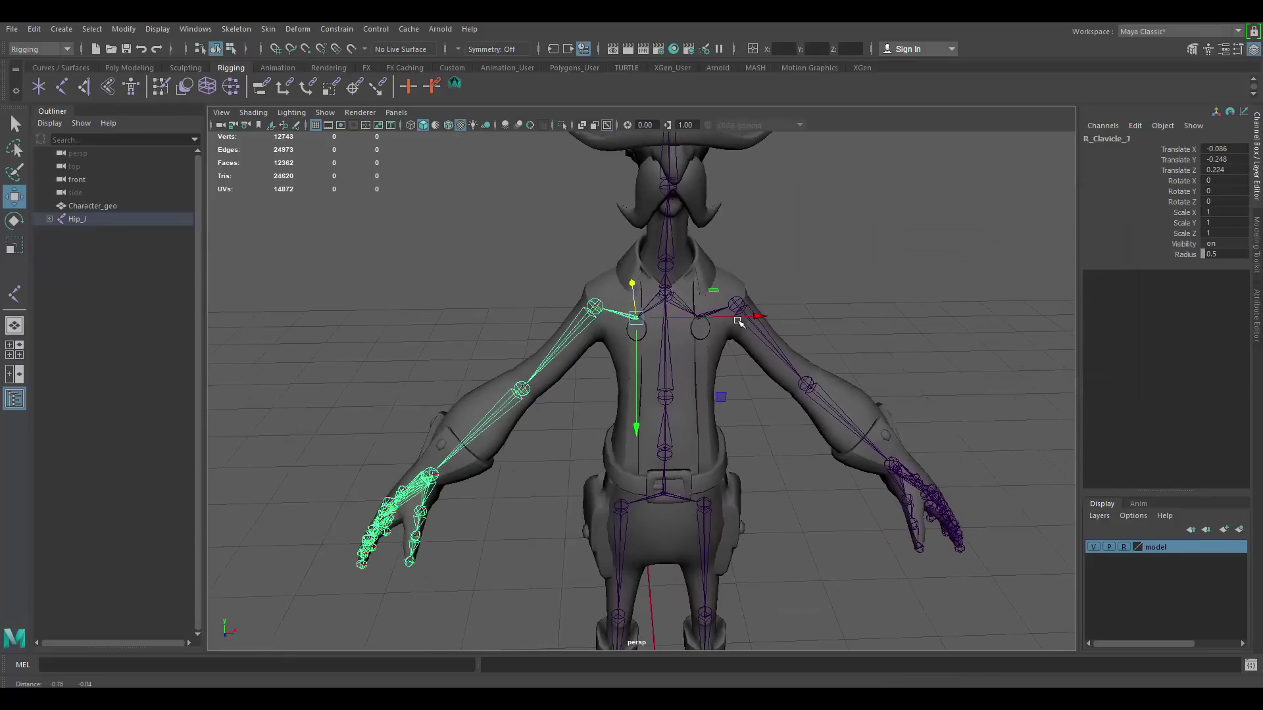
left_click_drag(621, 217, 484, 304, "alt")
left_click(526, 232)
left_click(487, 306)
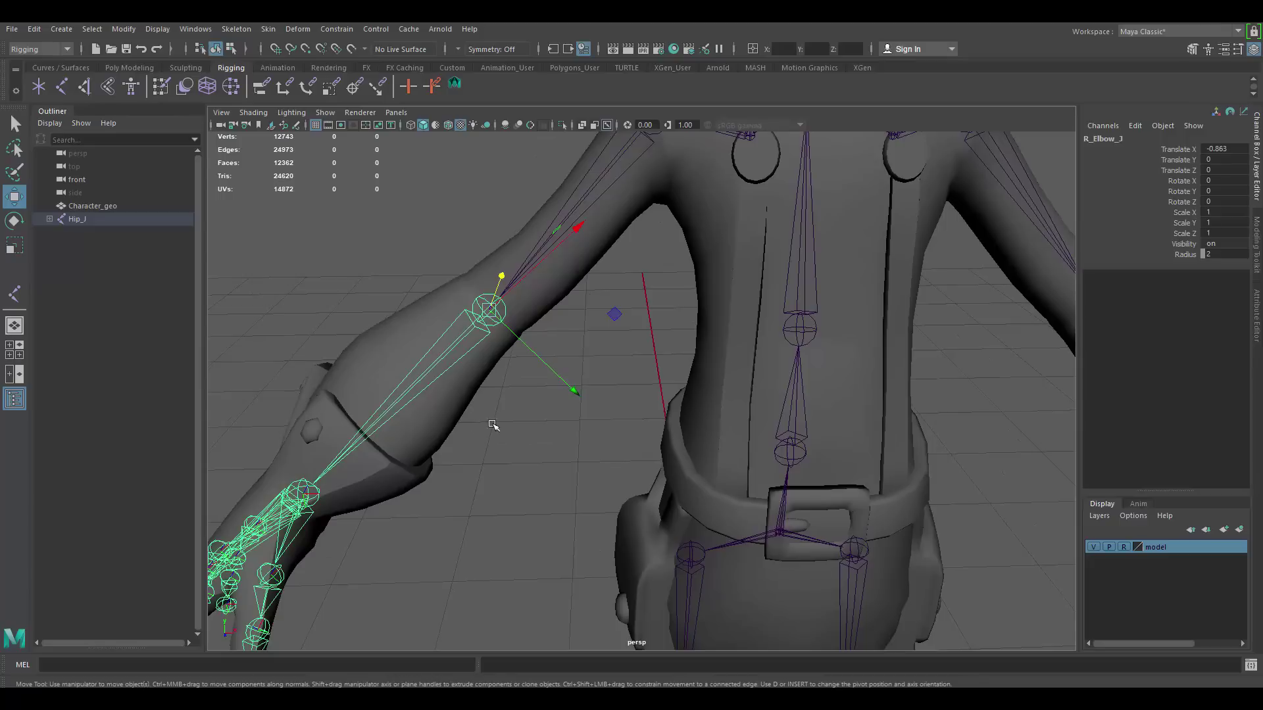
left_click_drag(494, 426, 550, 381, "alt")
left_click(486, 324)
left_click(493, 438)
middle_click_drag(550, 381, 539, 322, "alt")
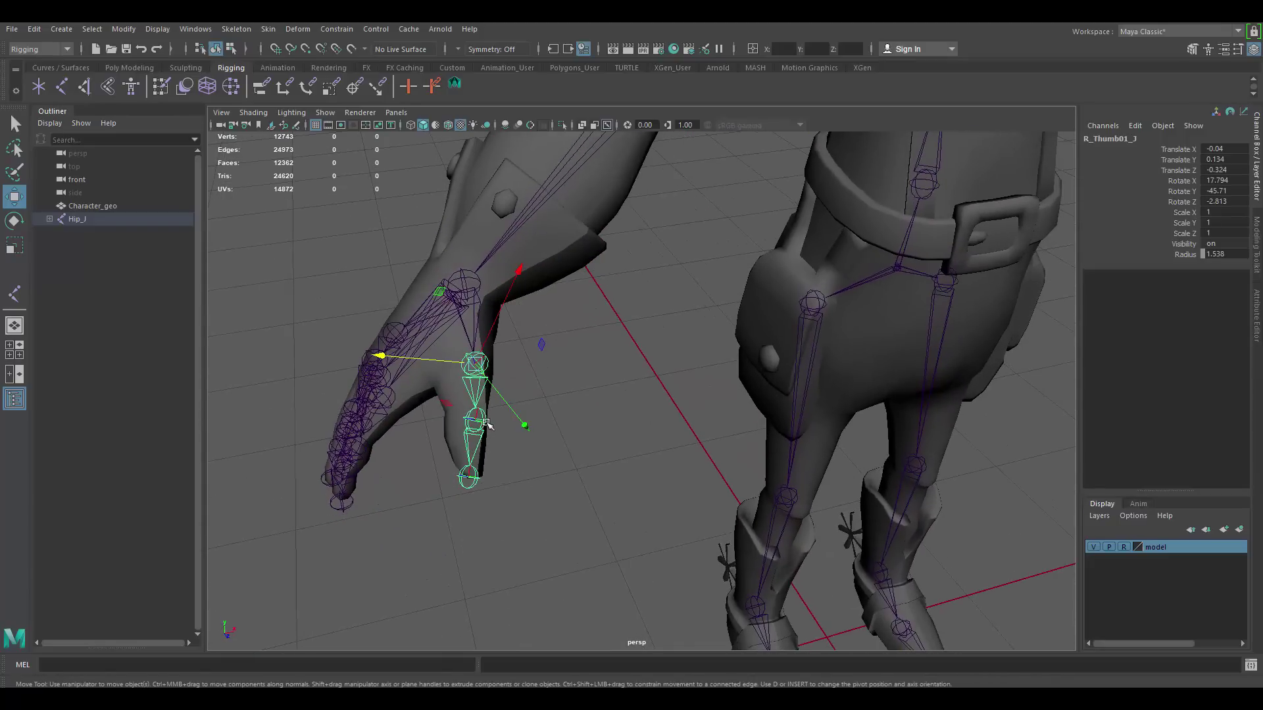
left_click(487, 423)
left_click_drag(677, 373, 688, 348, "alt")
right_click_drag(687, 348, 691, 323, "alt")
middle_click_drag(690, 323, 661, 328, "alt")
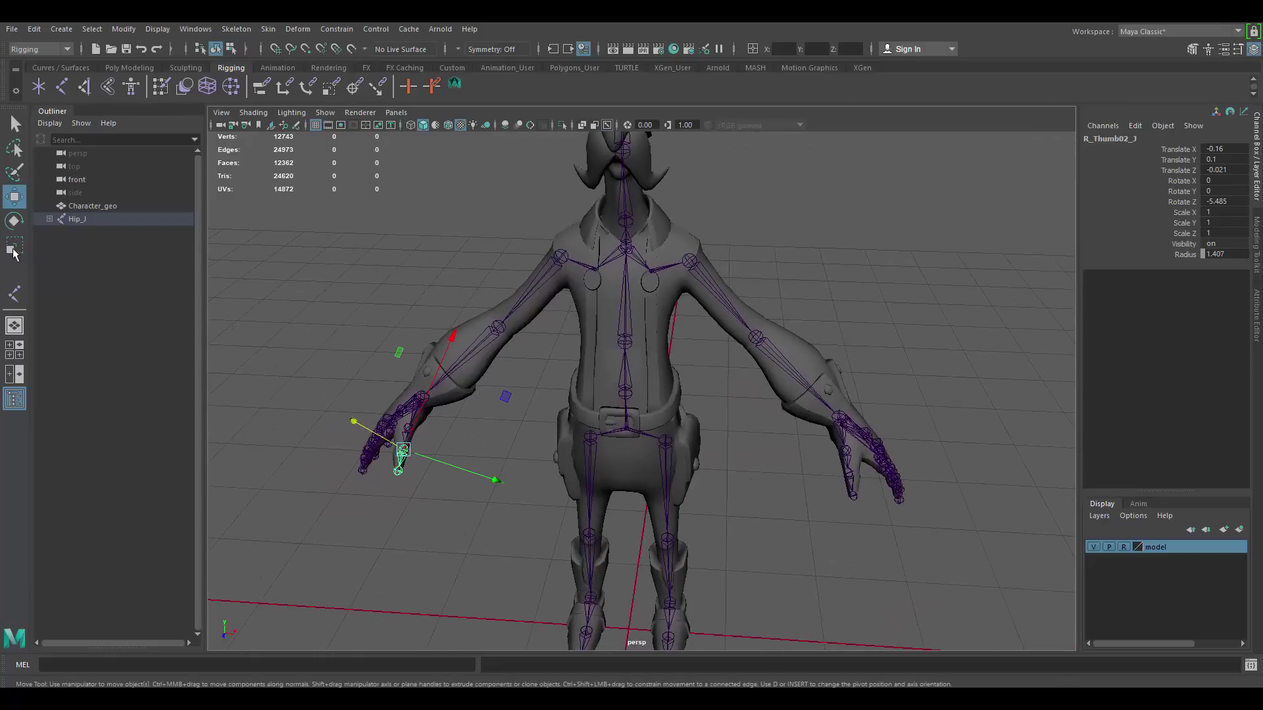
Expand the hip hierarchy and both leg chains down to the toe tips to review their joint names.
left_click(49, 219)
left_click(57, 258)
left_click(57, 245)
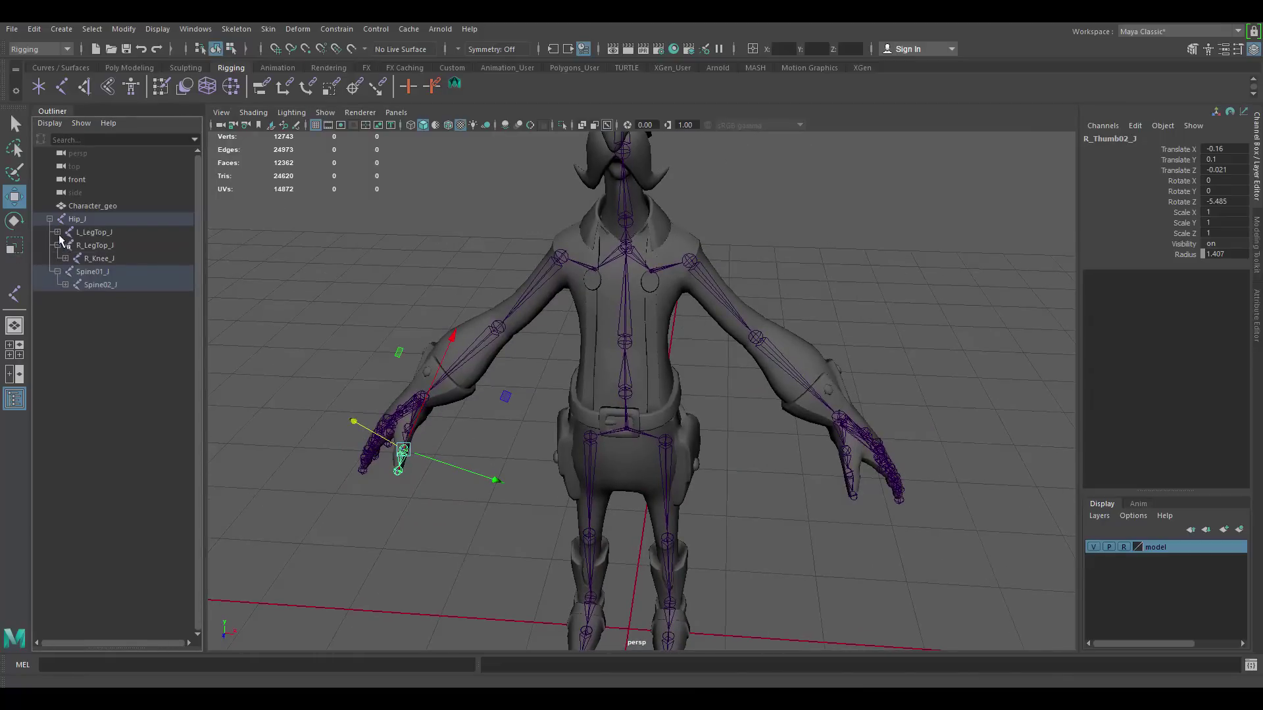
left_click(58, 232)
left_click(58, 257)
left_click(58, 258)
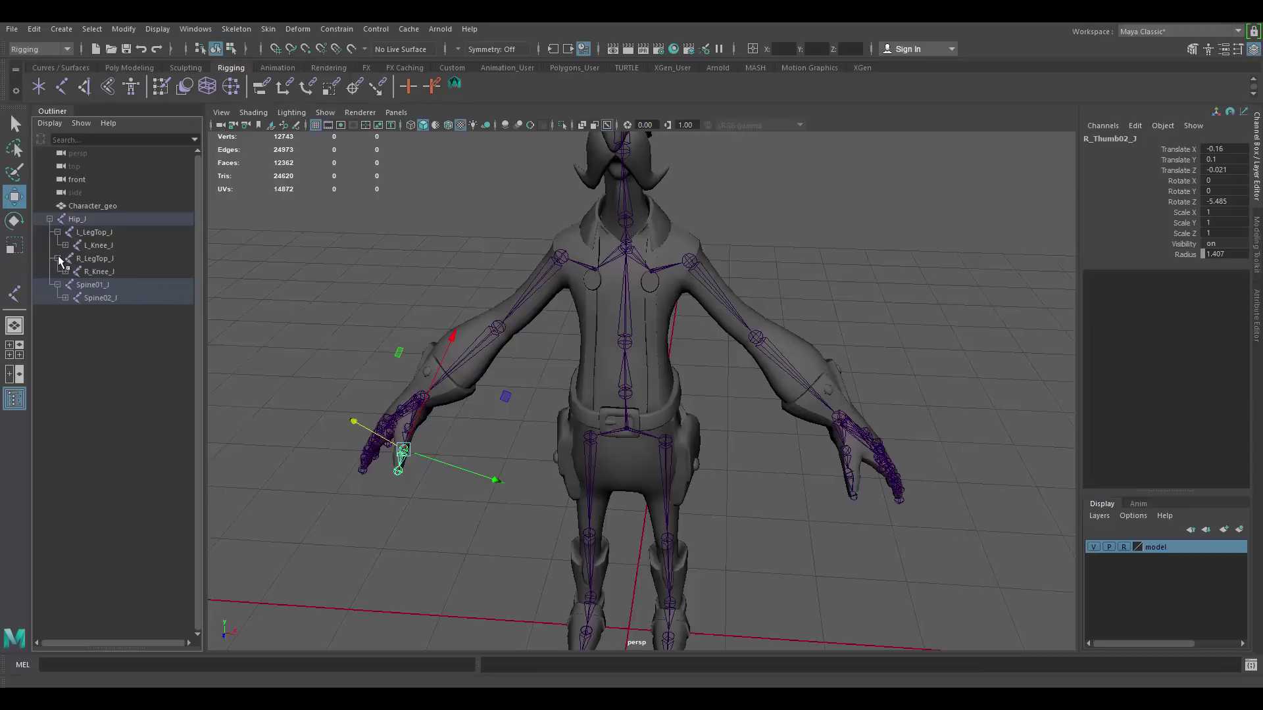
left_click(66, 271)
left_click(73, 284)
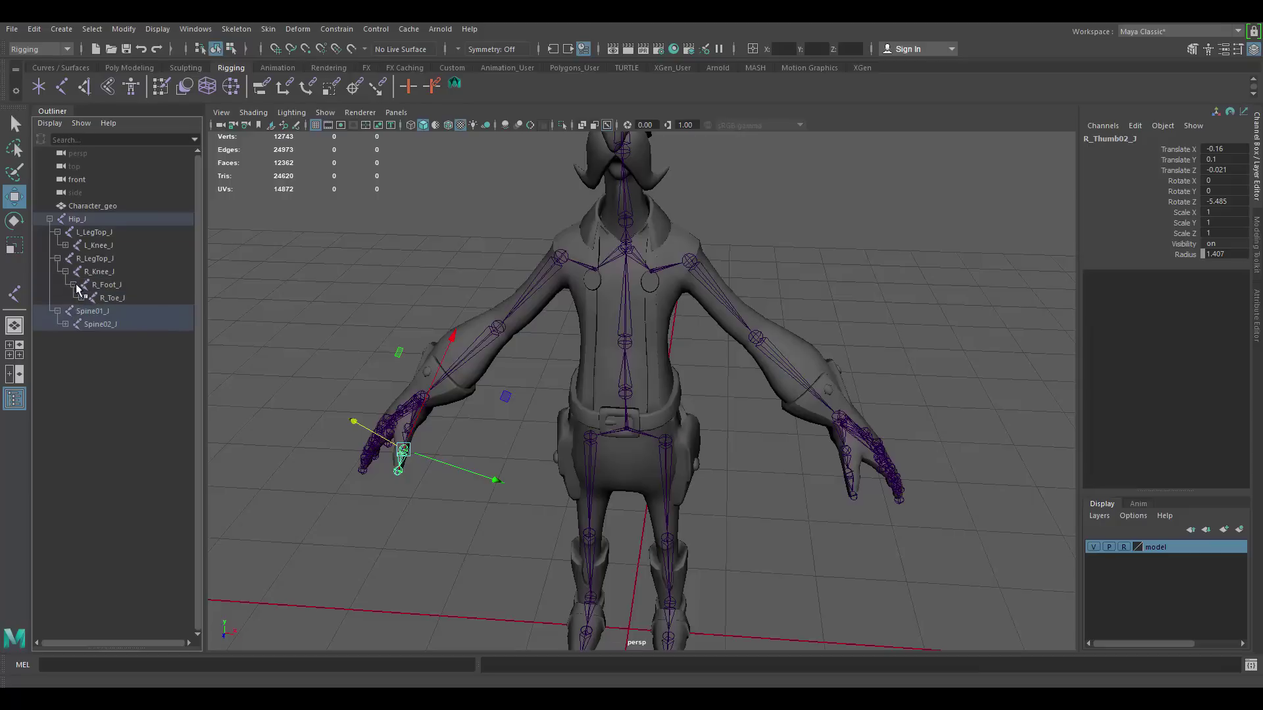
left_click(81, 298)
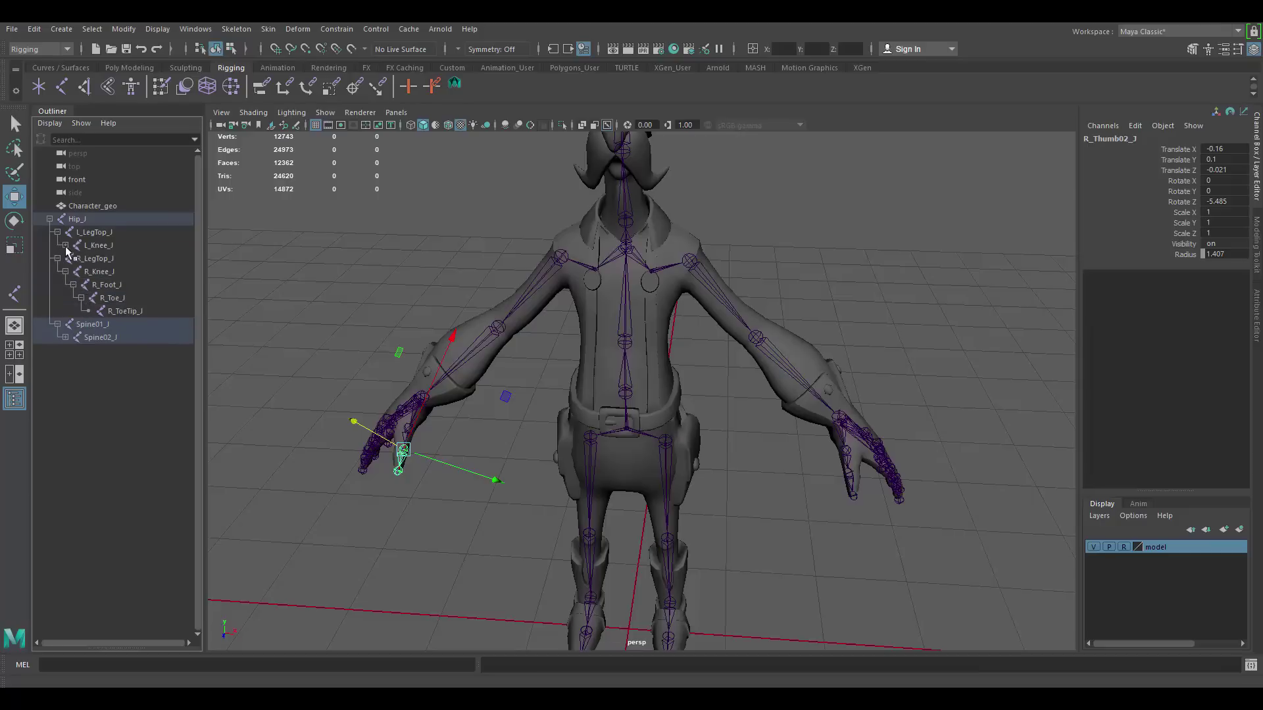
left_click(65, 246)
left_click(73, 258)
left_click(81, 272)
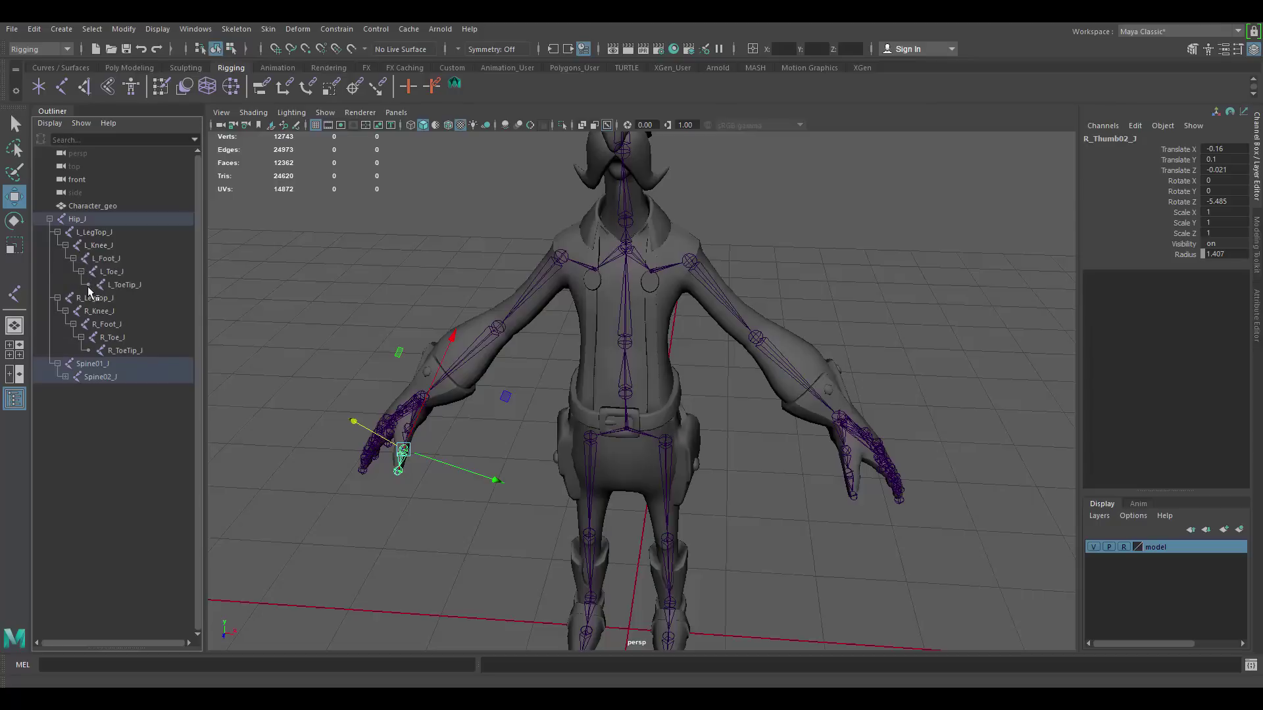
Expand the spine, neck, head and left arm chains down to the wrist's finger joints to review their names.
left_click(65, 377)
left_click(73, 390)
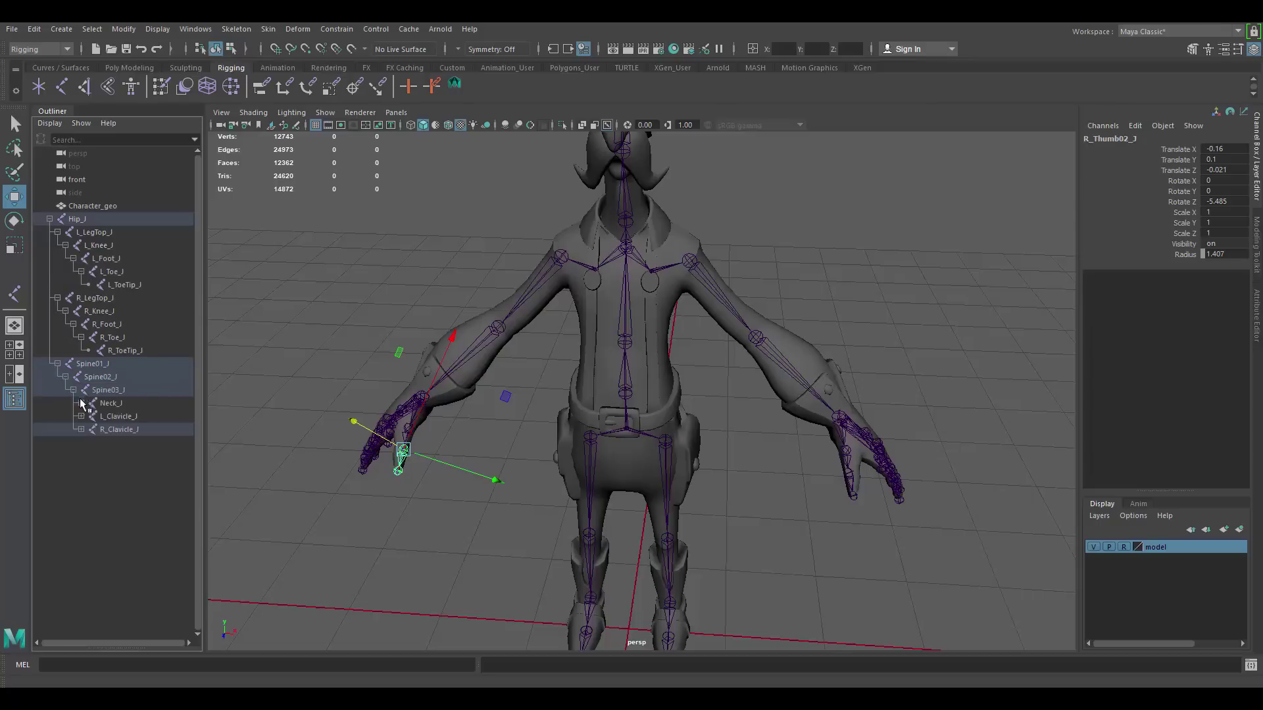
left_click(81, 403)
left_click(89, 416)
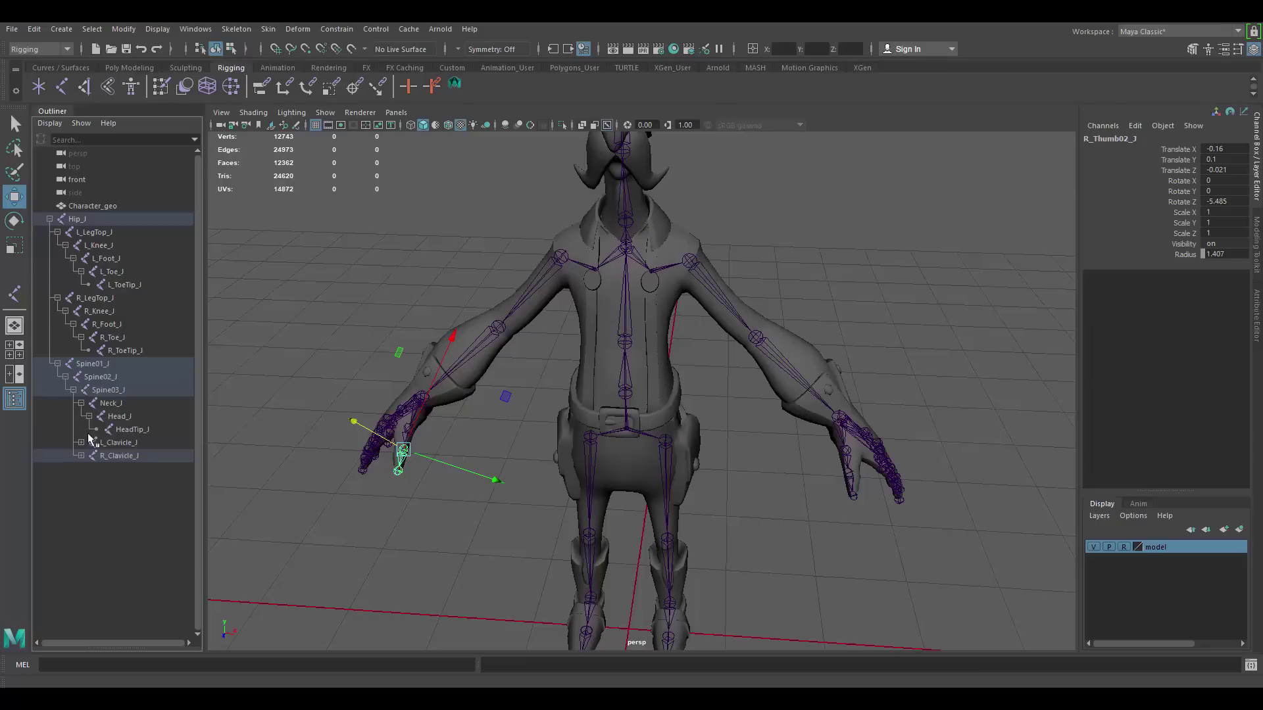
left_click(81, 442)
left_click(89, 456)
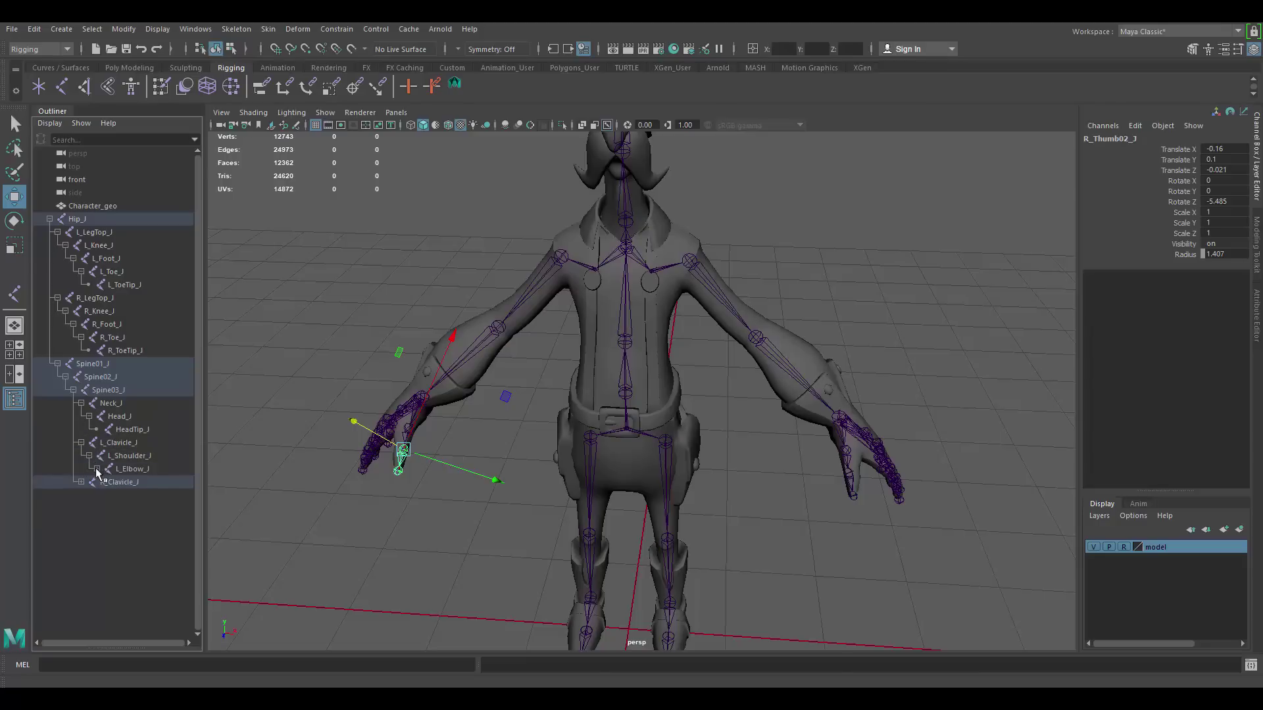
left_click(97, 470)
left_click(105, 482)
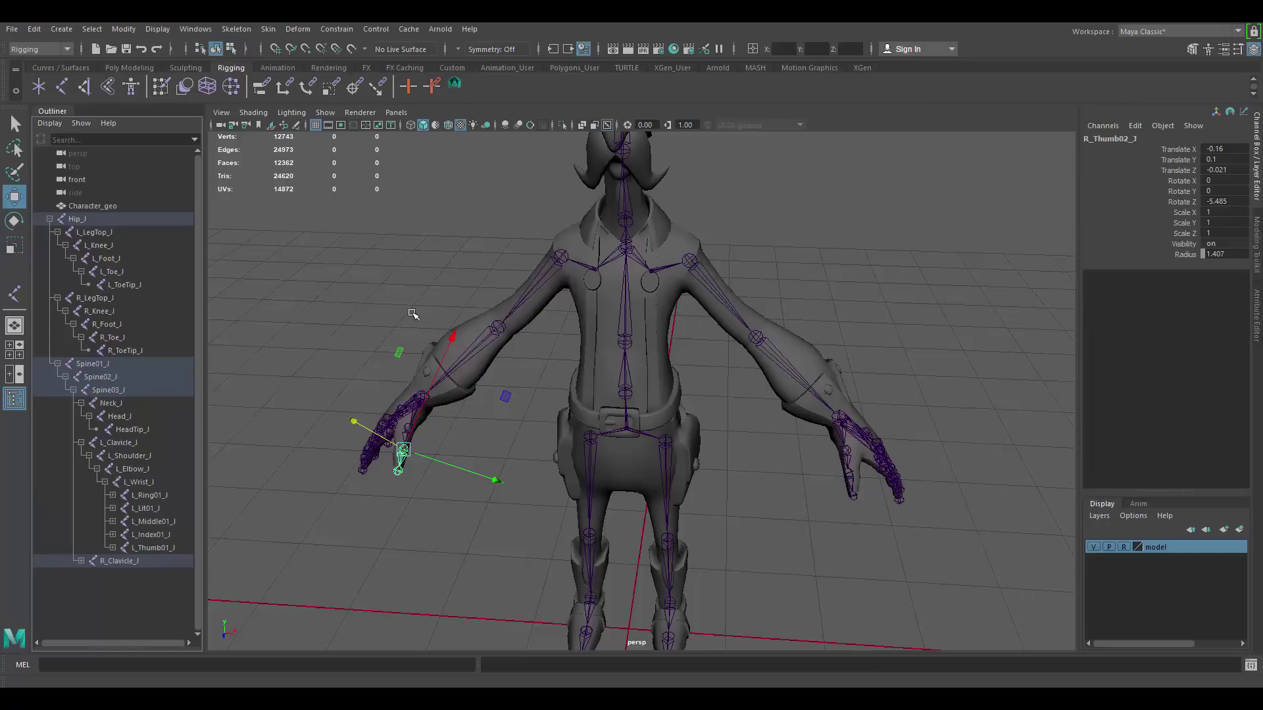
Expand the right clavicle's hierarchy, then select the hip root joint and examine the complete skeleton around the character.
left_click(81, 561)
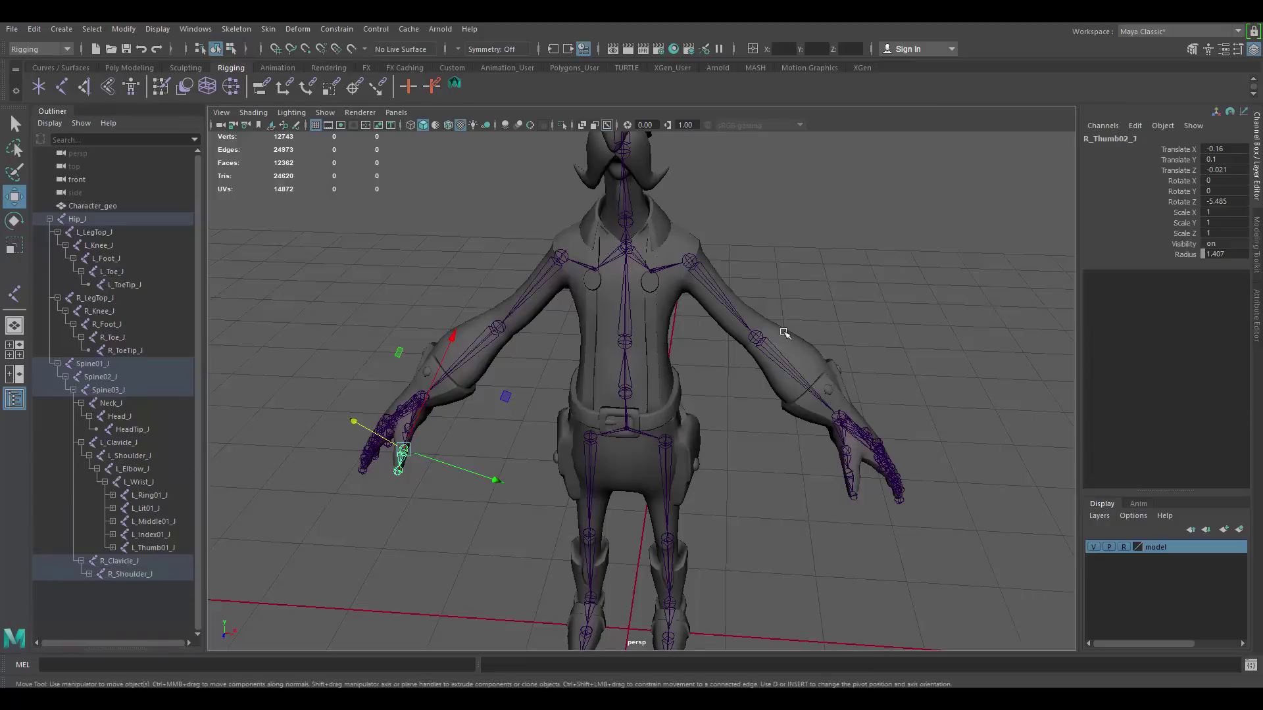
left_click_drag(651, 311, 704, 301, "alt")
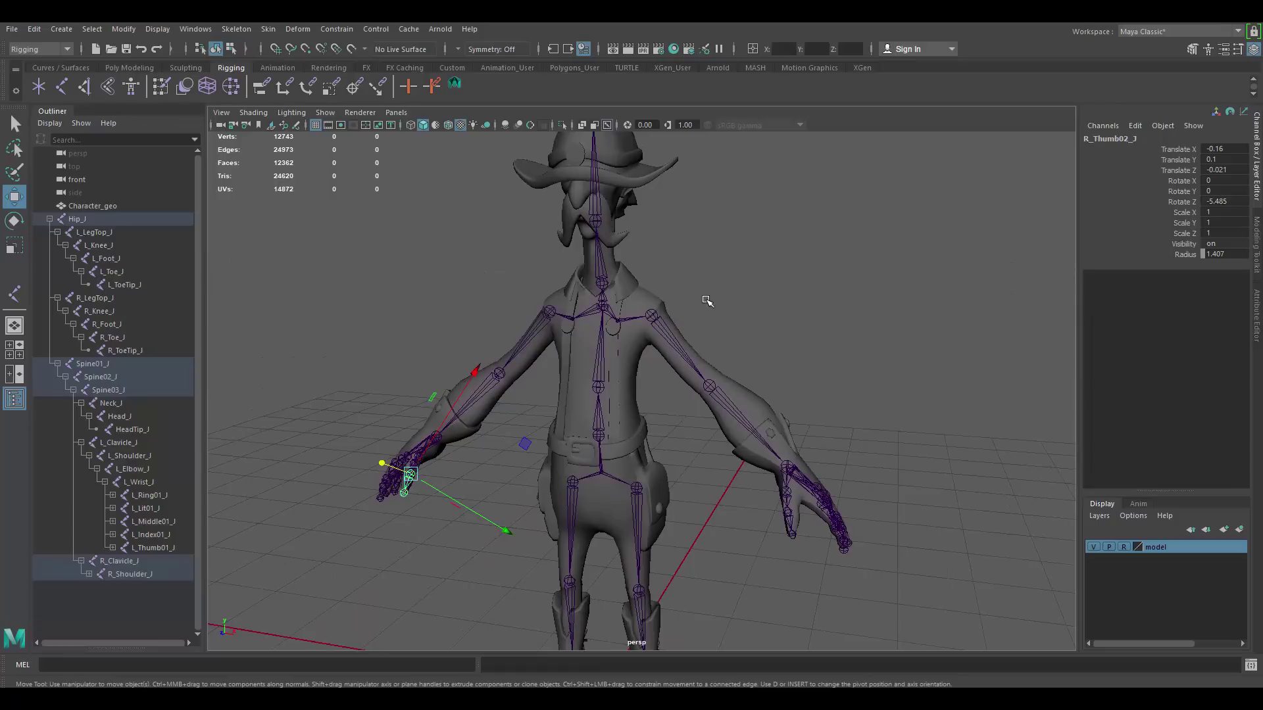
key("Up")
key("Up")
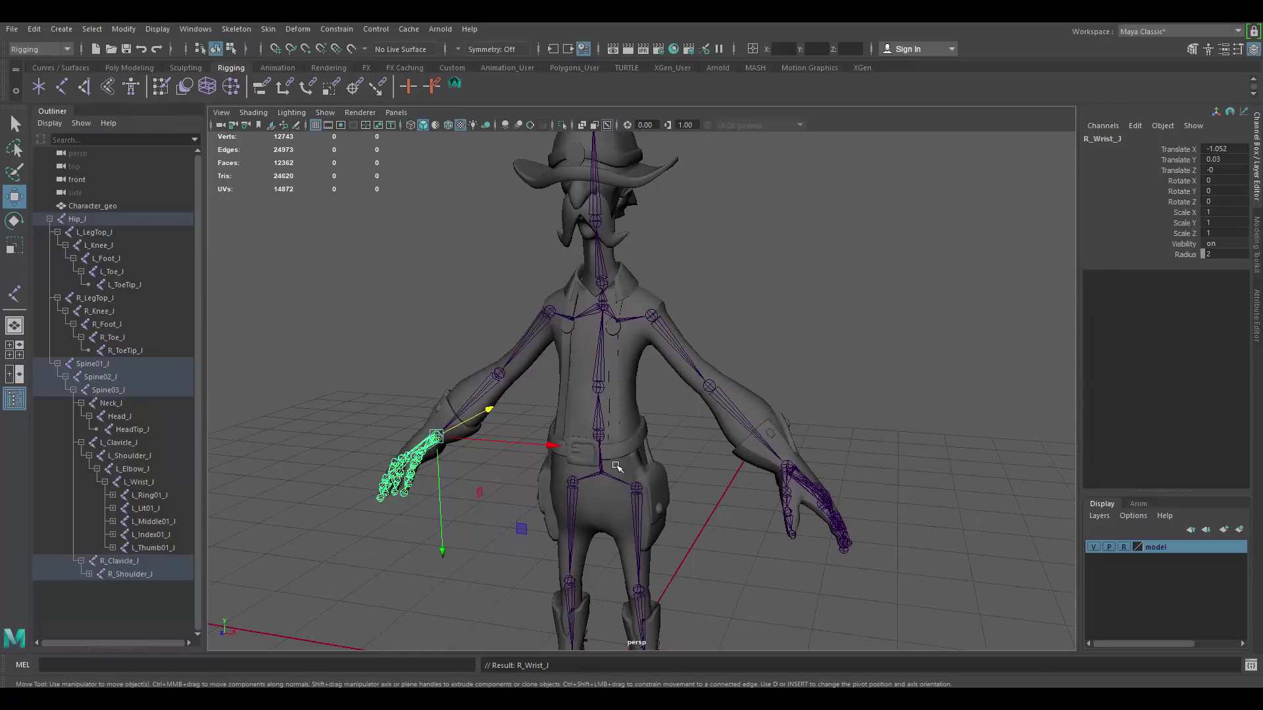
left_click(603, 469)
left_click_drag(756, 319, 731, 333, "alt")
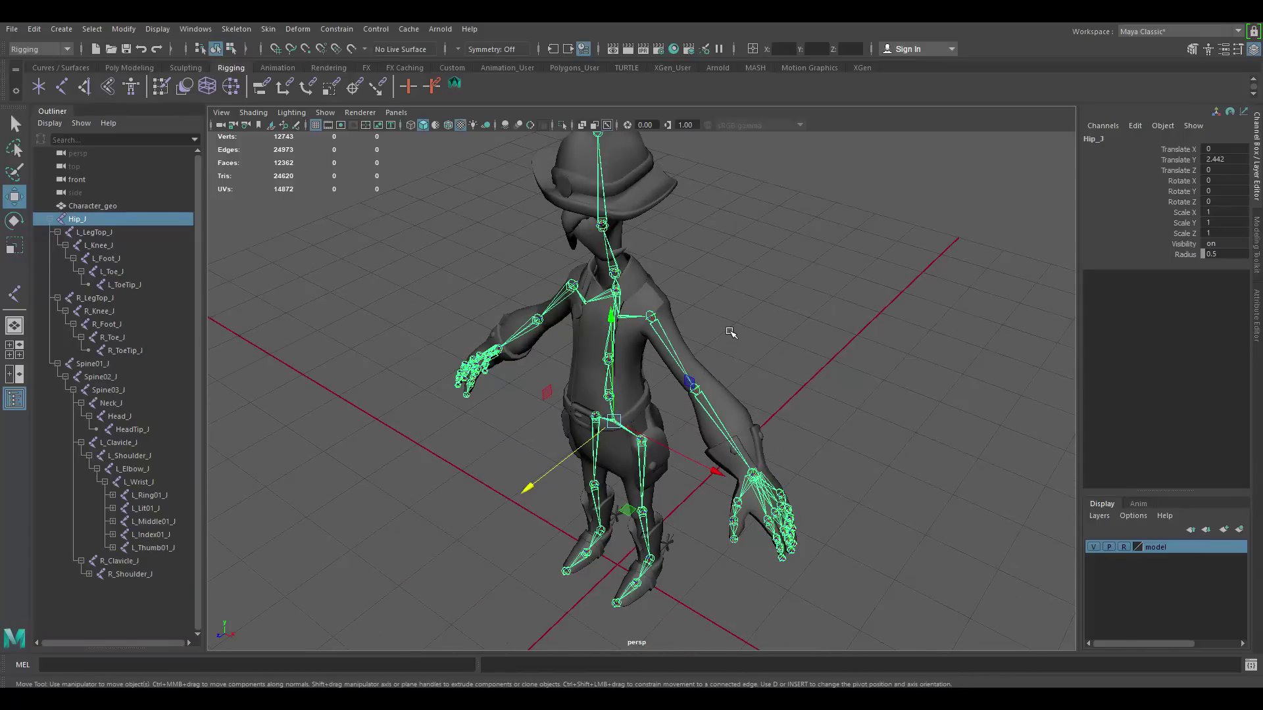
right_click_drag(765, 284, 776, 350, "alt")
left_click_drag(775, 349, 823, 333, "alt")
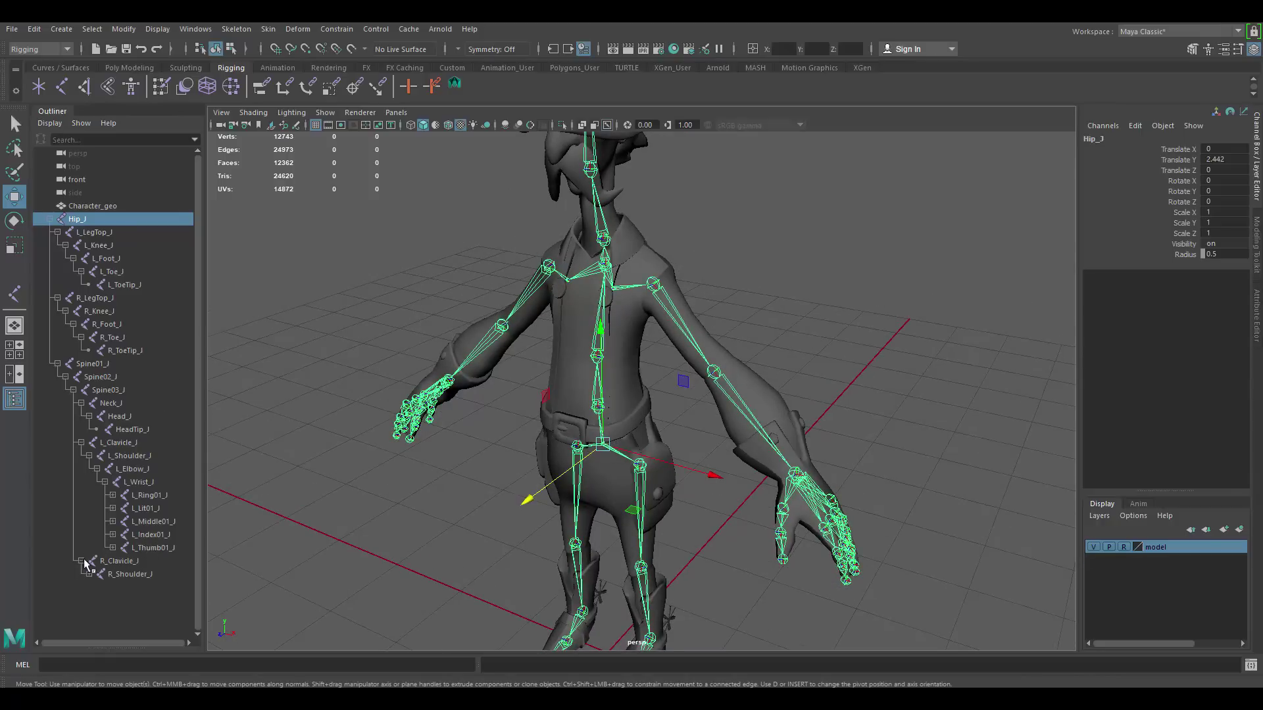
Expand the left ring and little finger chains in the joint hierarchy down to their tip joints.
left_click(113, 496)
left_click(114, 520)
left_click(121, 509)
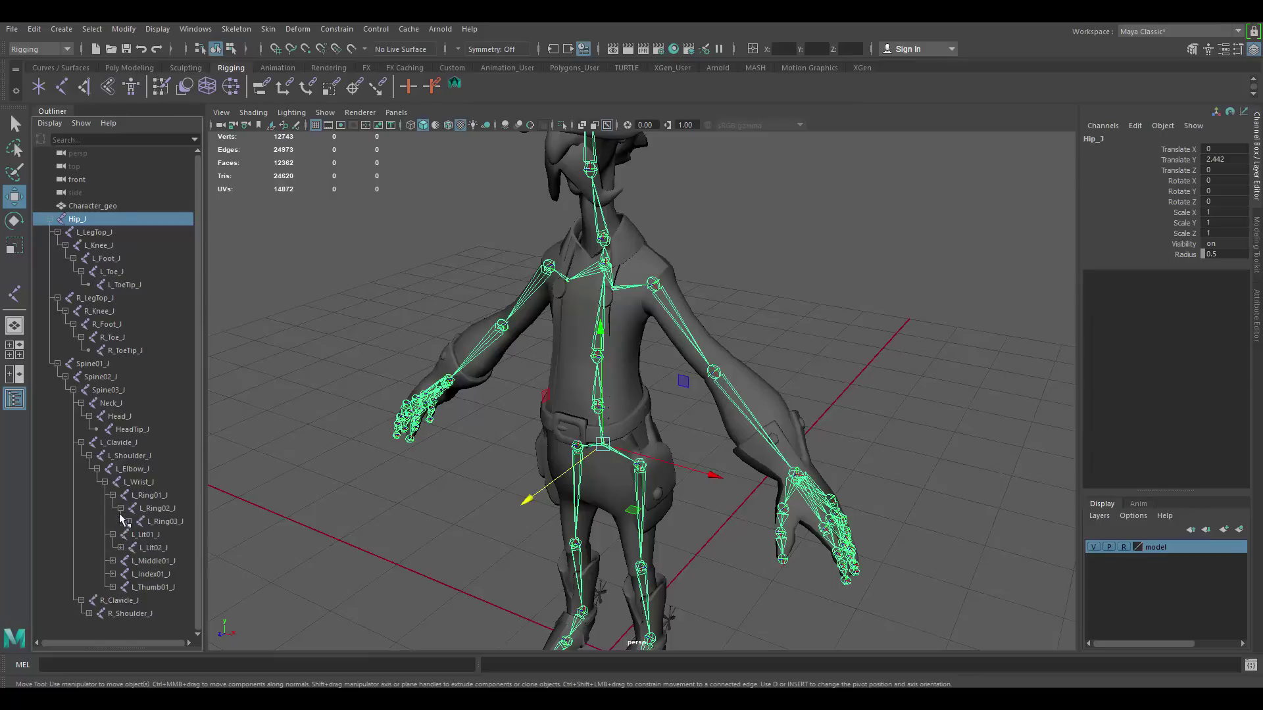
left_click(128, 521)
left_click(120, 562)
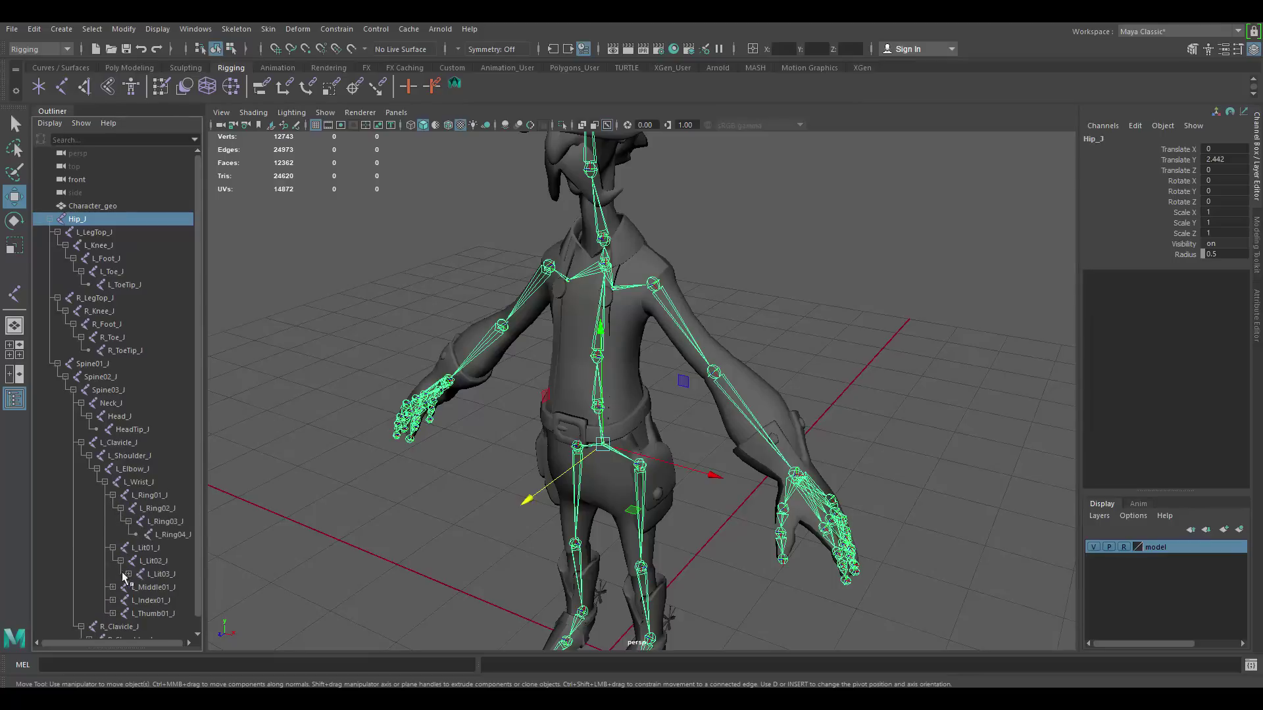
left_click(128, 574)
scroll(128, 574, "down", 1)
left_click(59, 123)
left_click(60, 124)
Expand the left middle, index and thumb chains in the hierarchy down to their last joints.
left_click(113, 574)
left_click(121, 588)
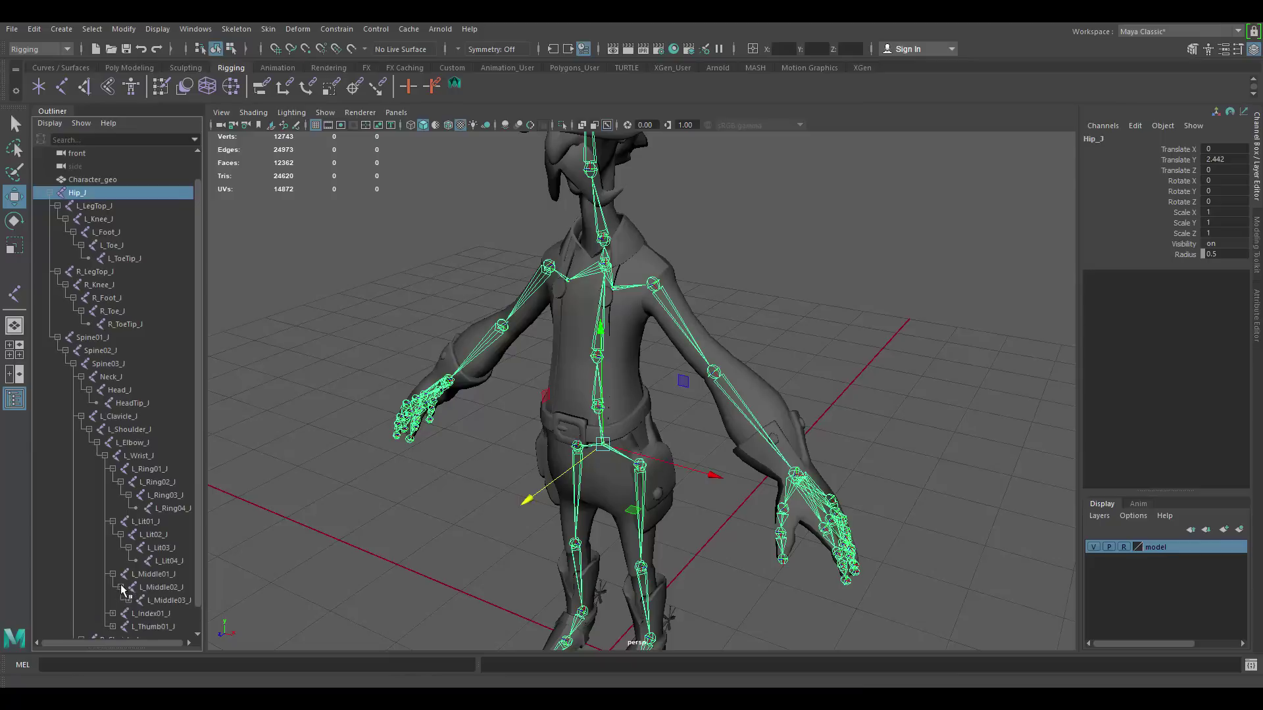
left_click(128, 601)
scroll(125, 592, "down", 1)
left_click(113, 587)
left_click(121, 600)
left_click(121, 614)
scroll(134, 571, "down", 1)
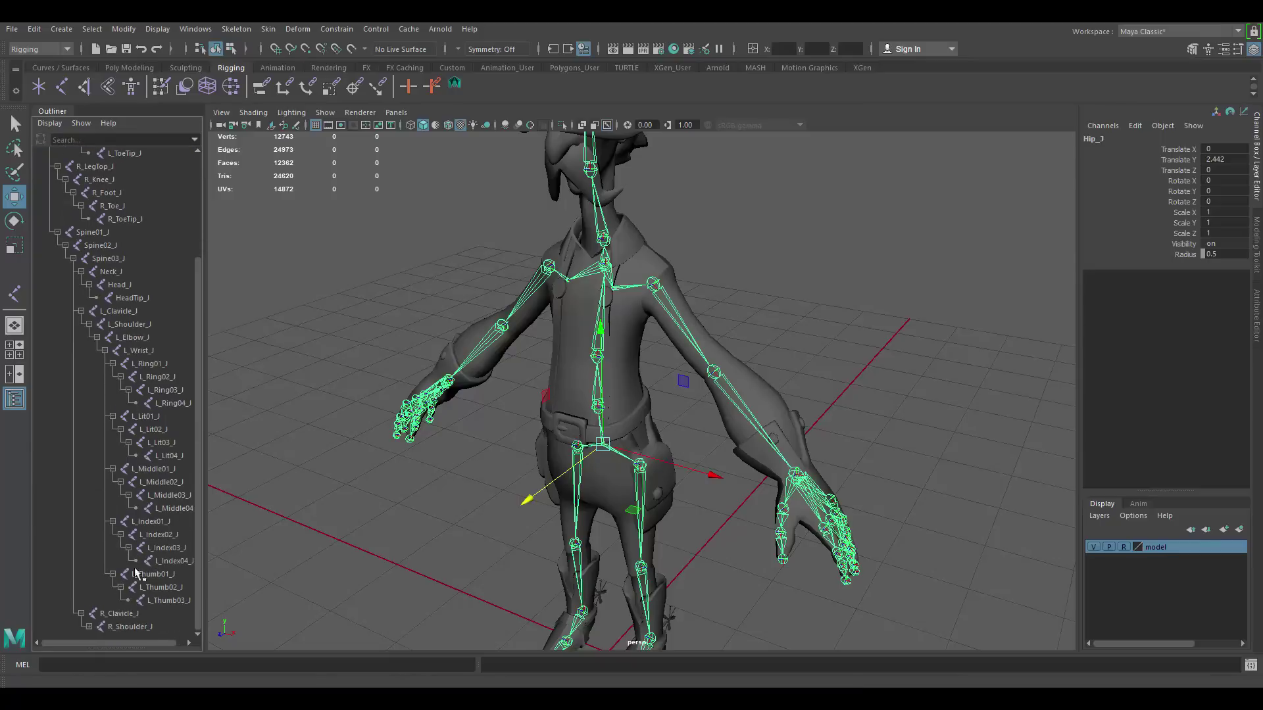
Expand the right arm hierarchy from the shoulder through the elbow and wrist to the ring finger's tip joint.
left_click(89, 627)
scroll(100, 612, "down", 1)
left_click(96, 627)
scroll(105, 624, "down", 1)
left_click(105, 627)
scroll(111, 584, "down", 2)
left_click(112, 574)
left_click(120, 588)
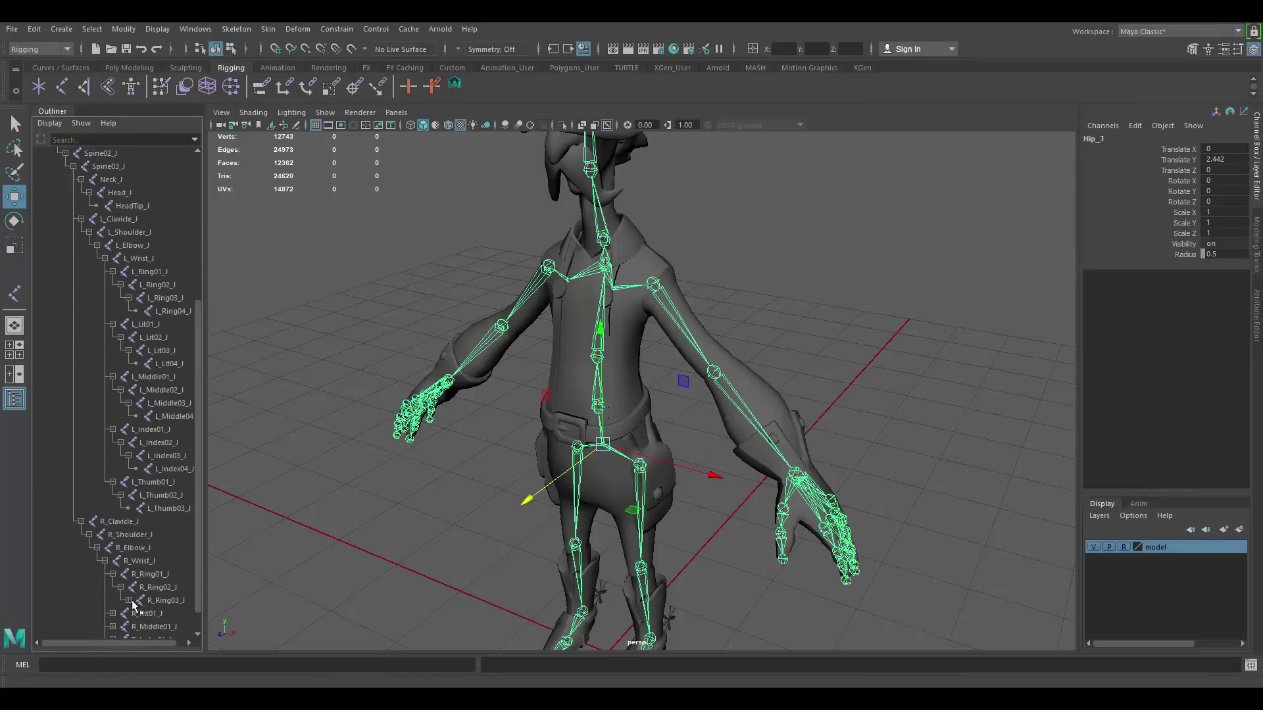
left_click(128, 600)
scroll(134, 599, "down", 1)
Expand the right little, middle, index and thumb chains in the hierarchy down to their last joints.
left_click(112, 587)
left_click(128, 614)
scroll(152, 596, "down", 1)
left_click(112, 601)
left_click(121, 614)
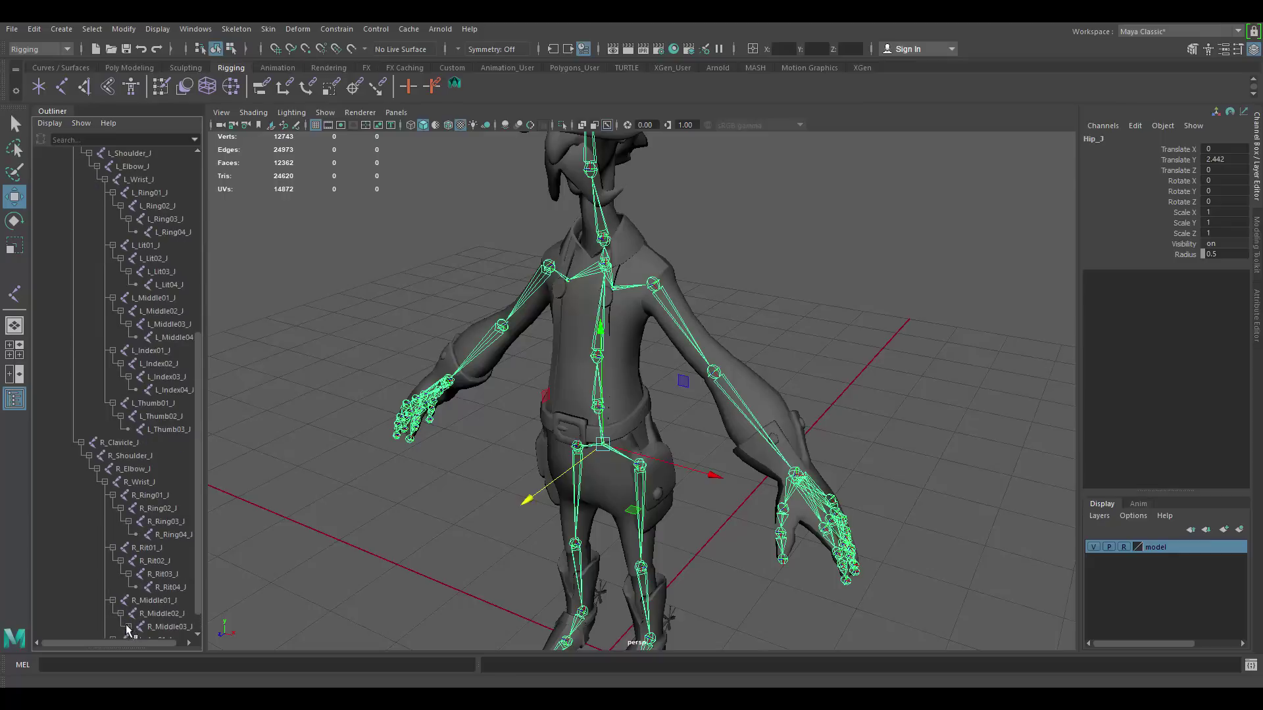
left_click(129, 627)
scroll(128, 627, "down", 1)
left_click(113, 614)
left_click(121, 627)
scroll(123, 624, "down", 1)
left_click(128, 614)
scroll(126, 617, "down", 1)
left_click(113, 627)
scroll(127, 625, "down", 2)
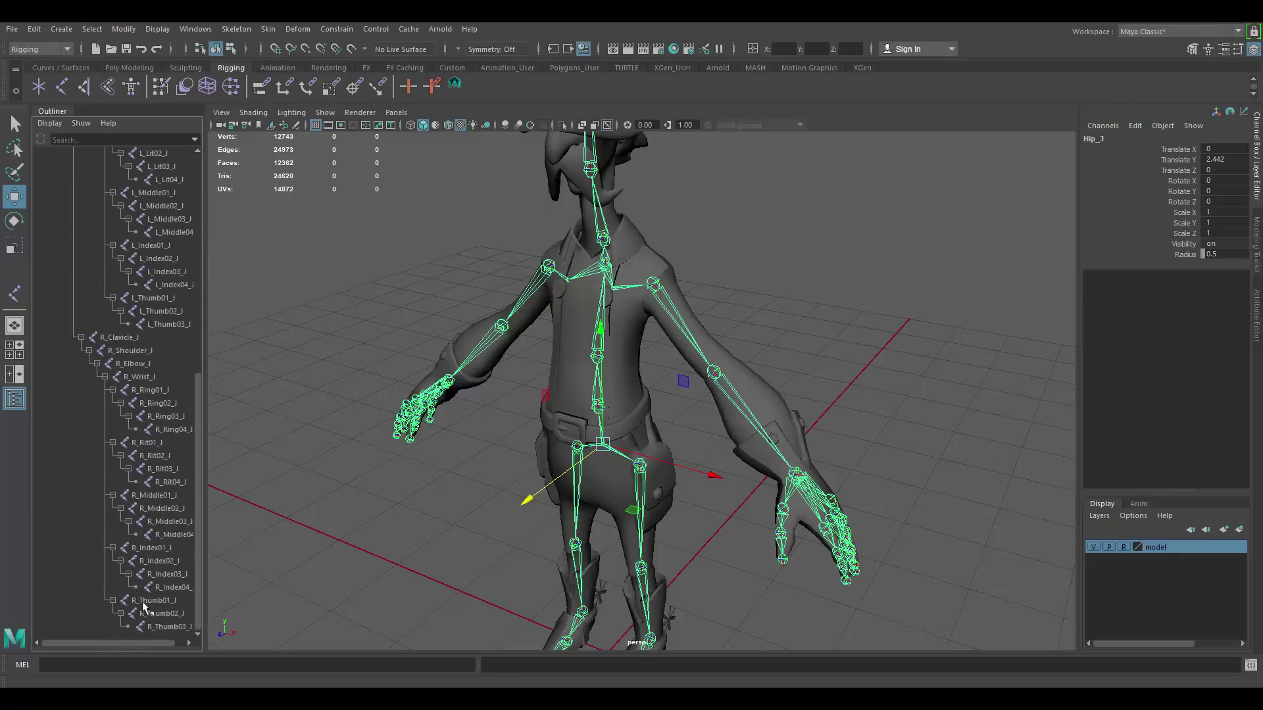
Select every joint from Hip_J through R_Thumb03_J and display their local rotation axes.
scroll(148, 349, "up", 15)
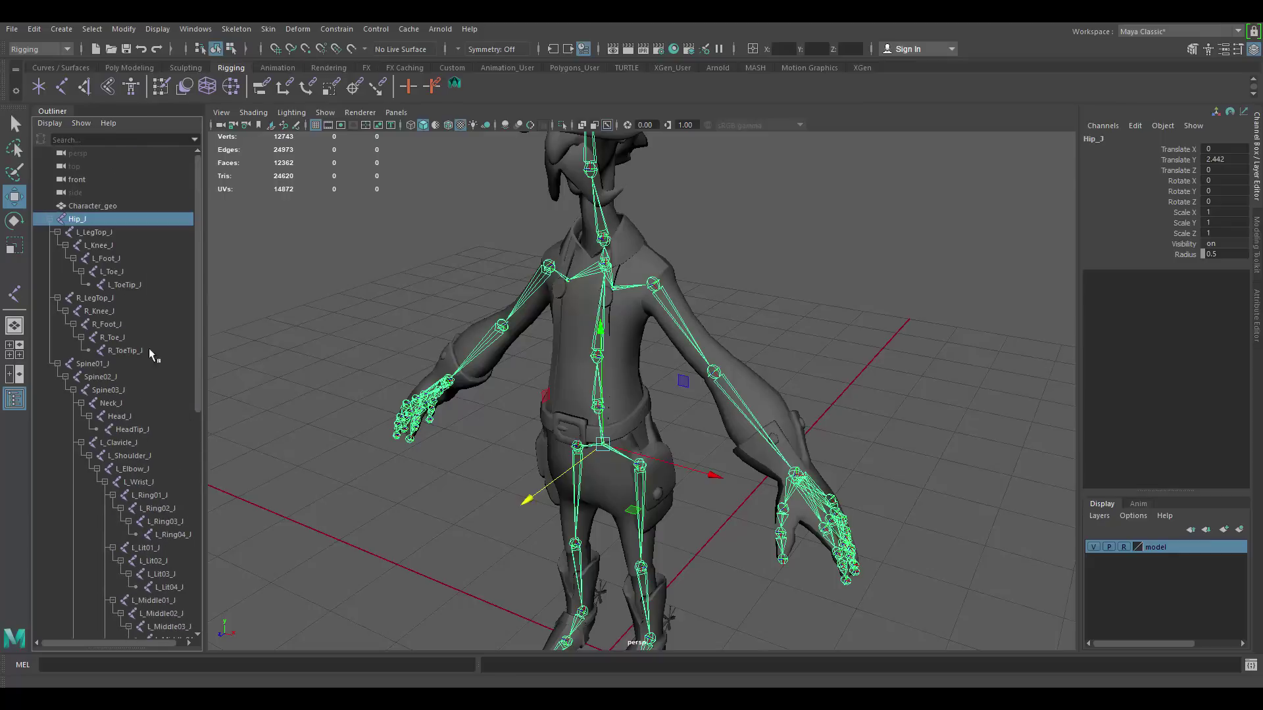
left_click(108, 233)
left_click(100, 219)
scroll(150, 454, "down", 15)
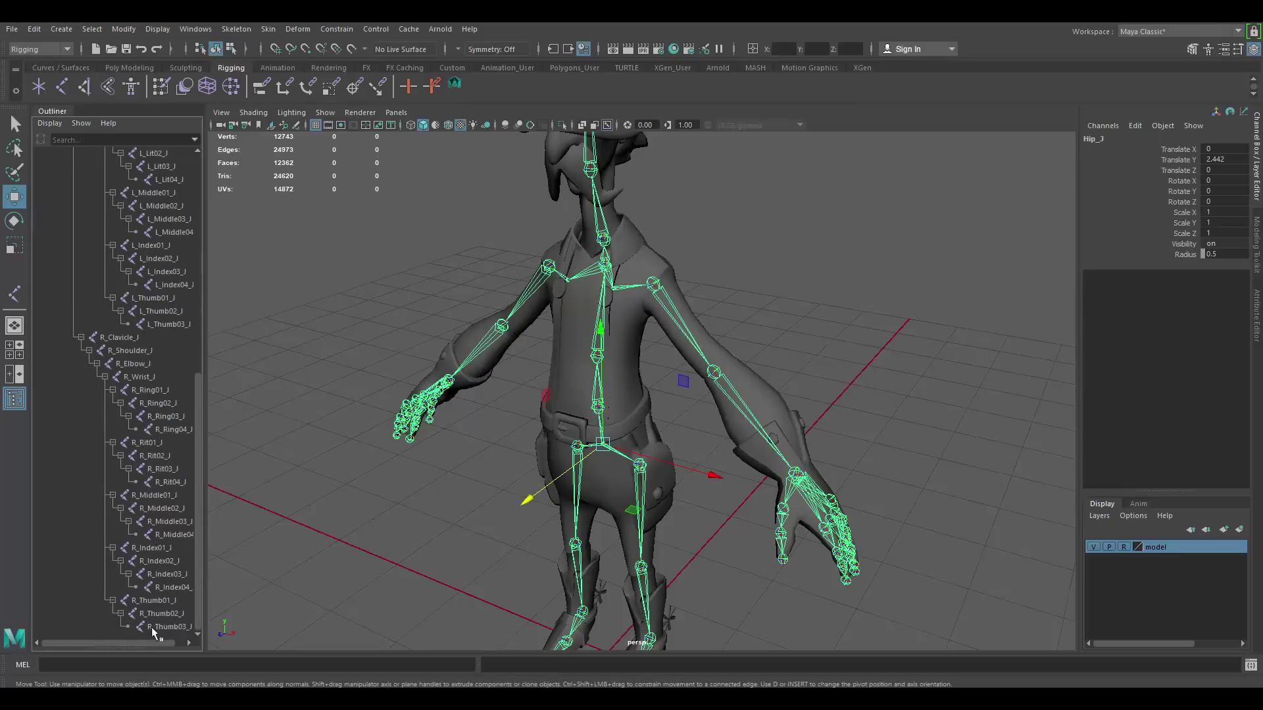
left_click(161, 627, "shift")
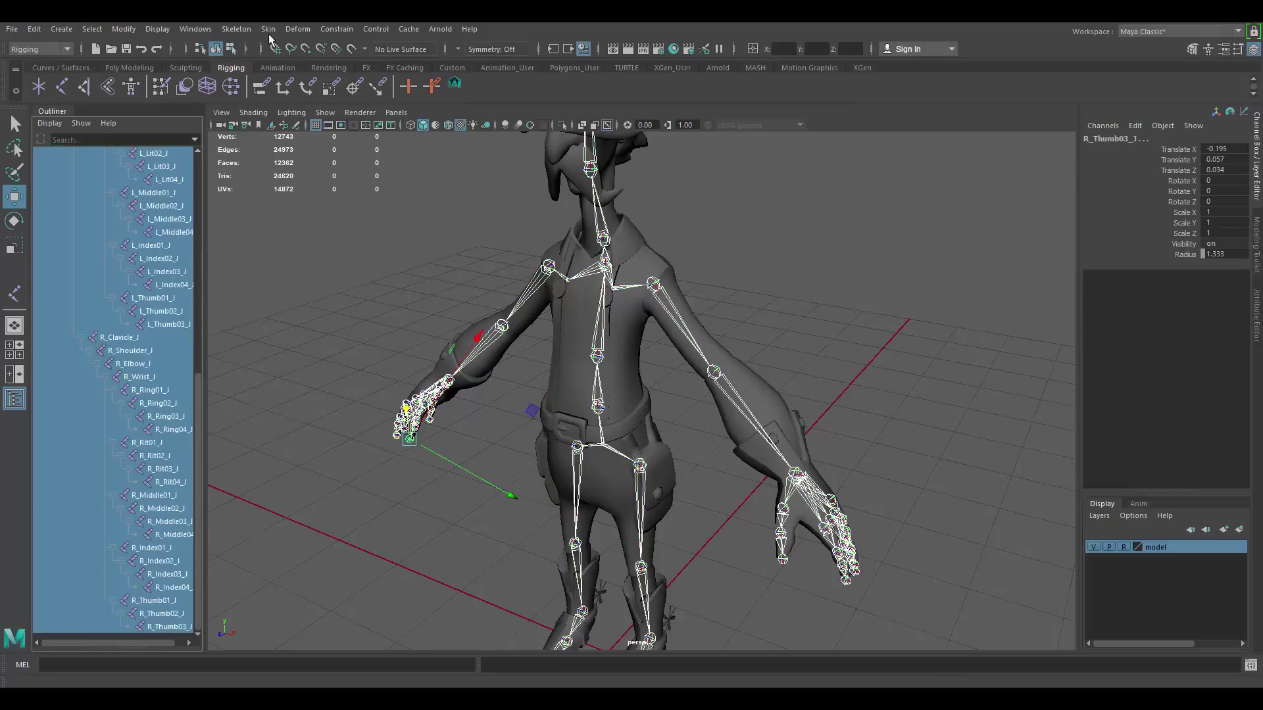
left_click(159, 31)
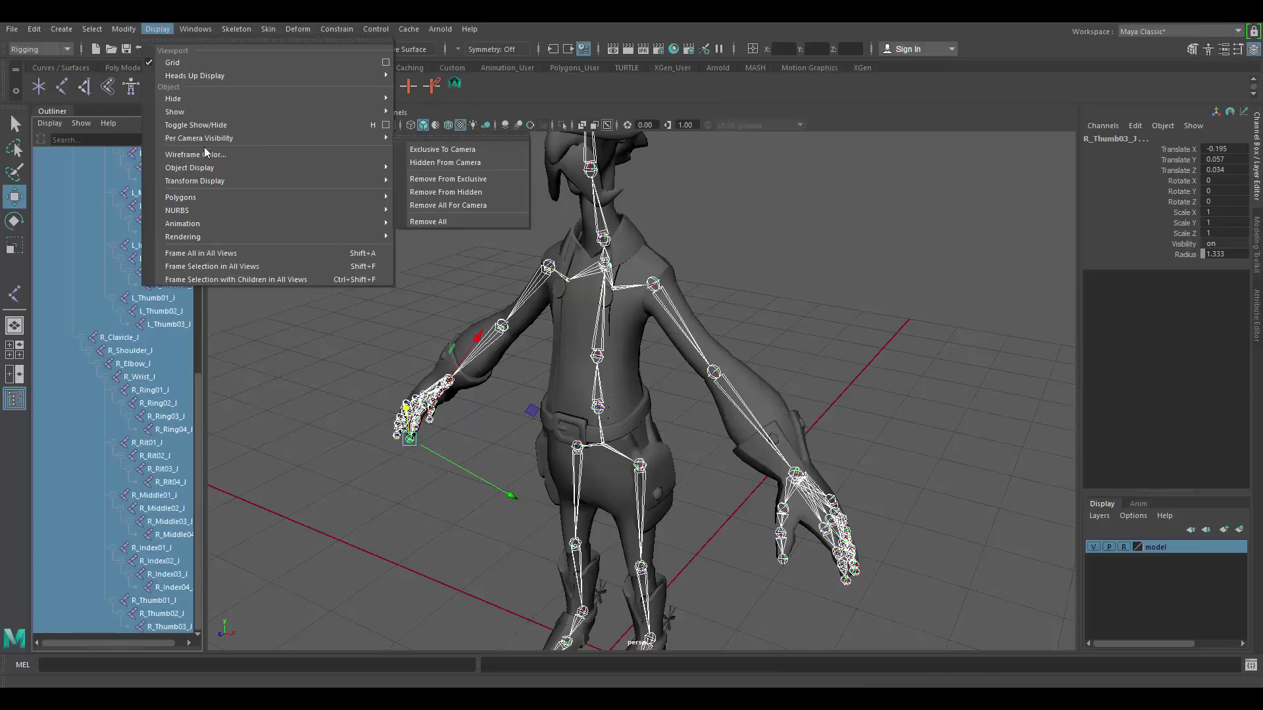
mouse_move(217, 181)
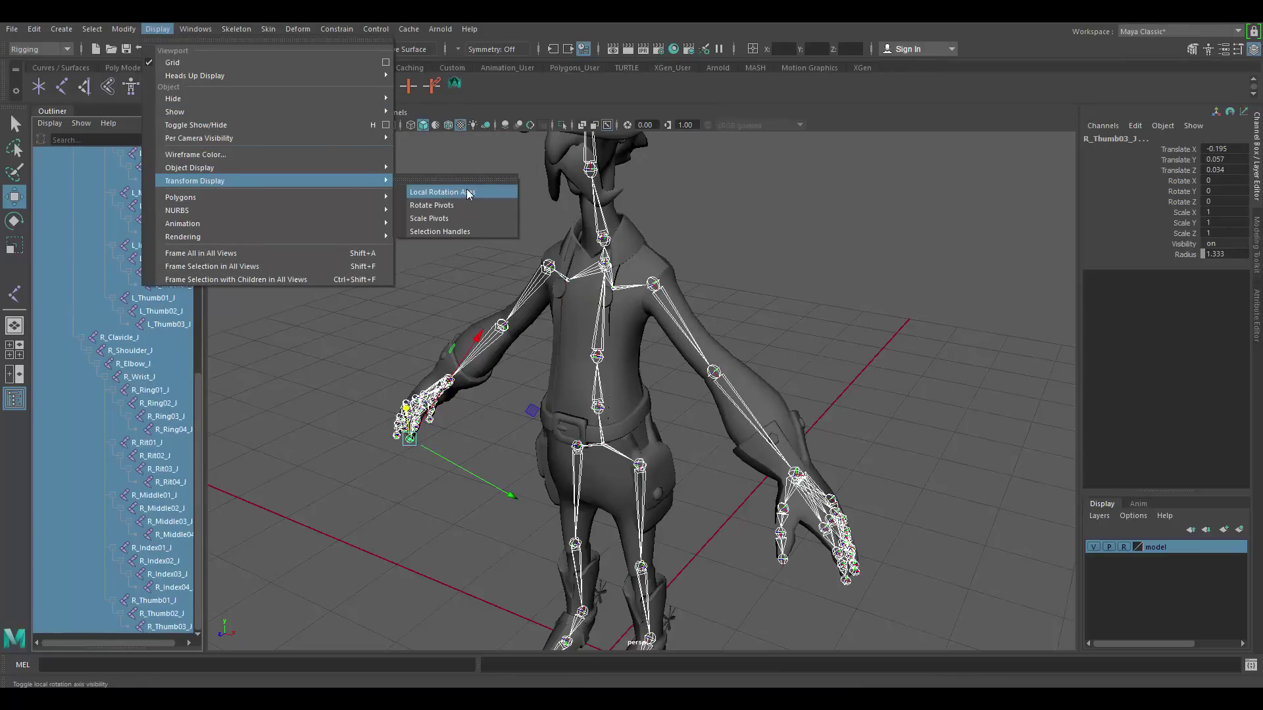
left_click(478, 196)
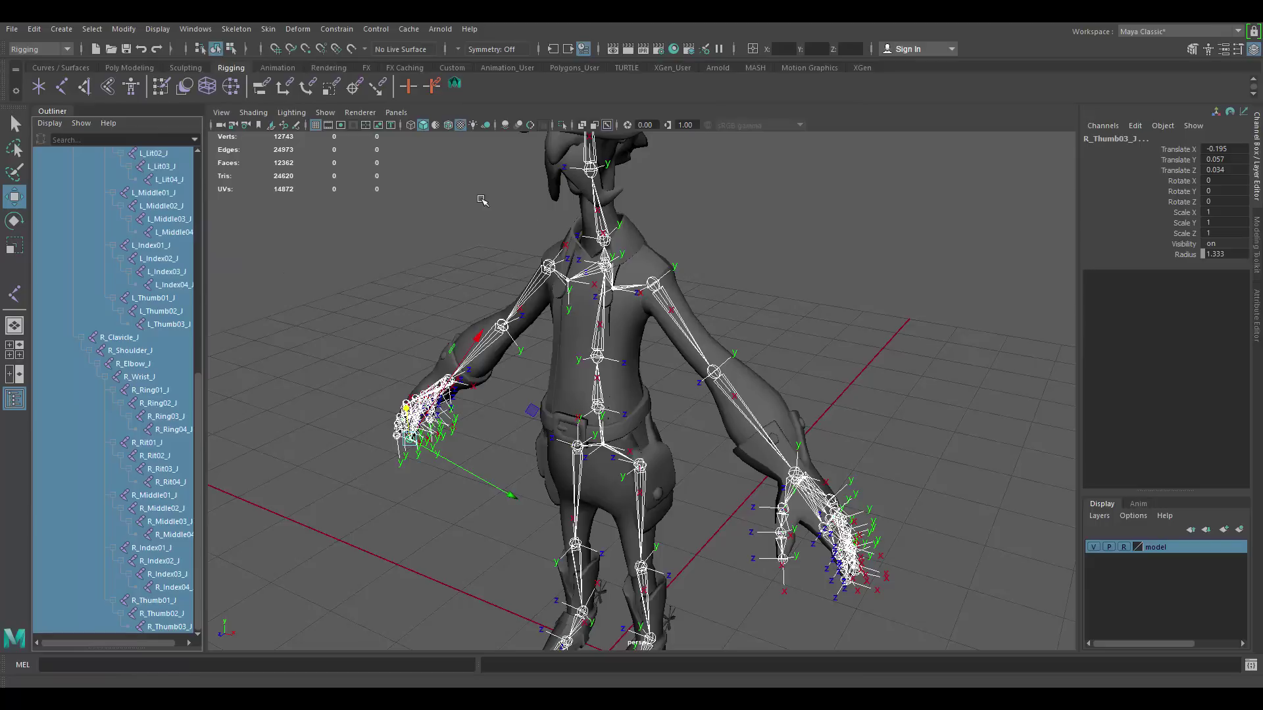
Examine the local rotation axes along the left arm, checking the X direction from the shoulder to the elbow.
right_click_drag(811, 360, 869, 394, "alt")
left_click(869, 395)
left_click_drag(868, 395, 771, 387, "alt")
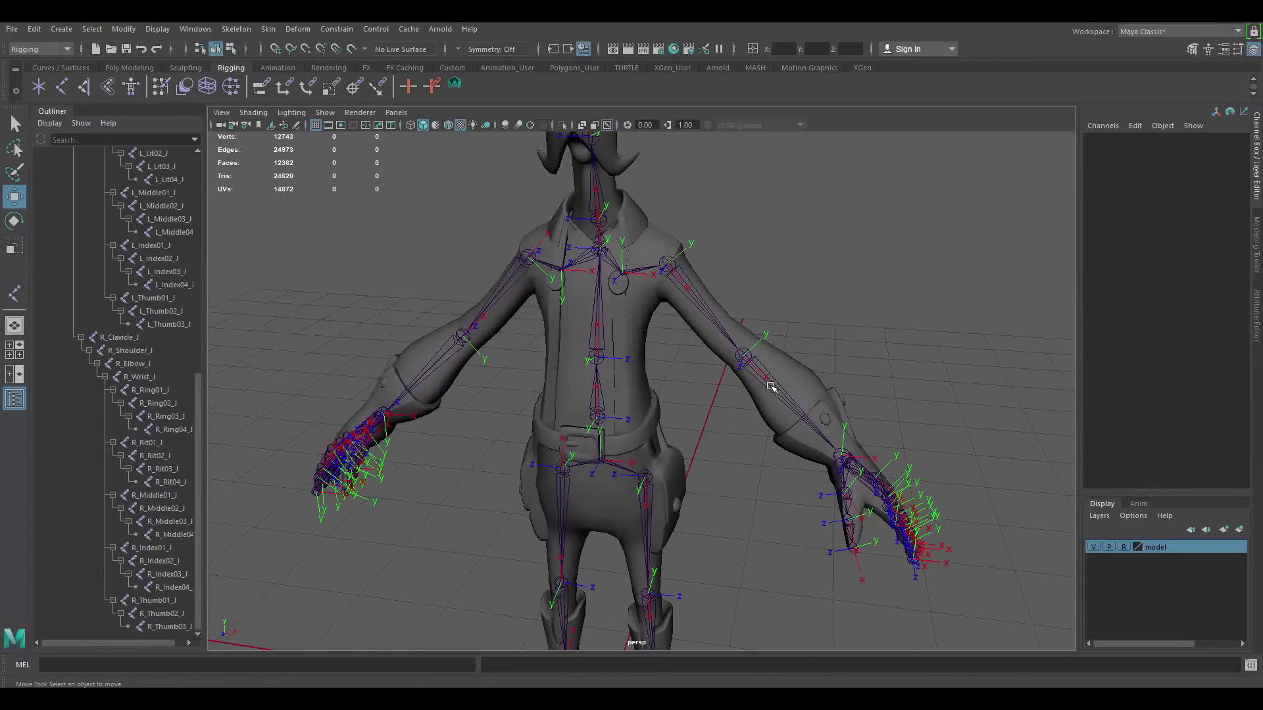
scroll(687, 273, "up", 8)
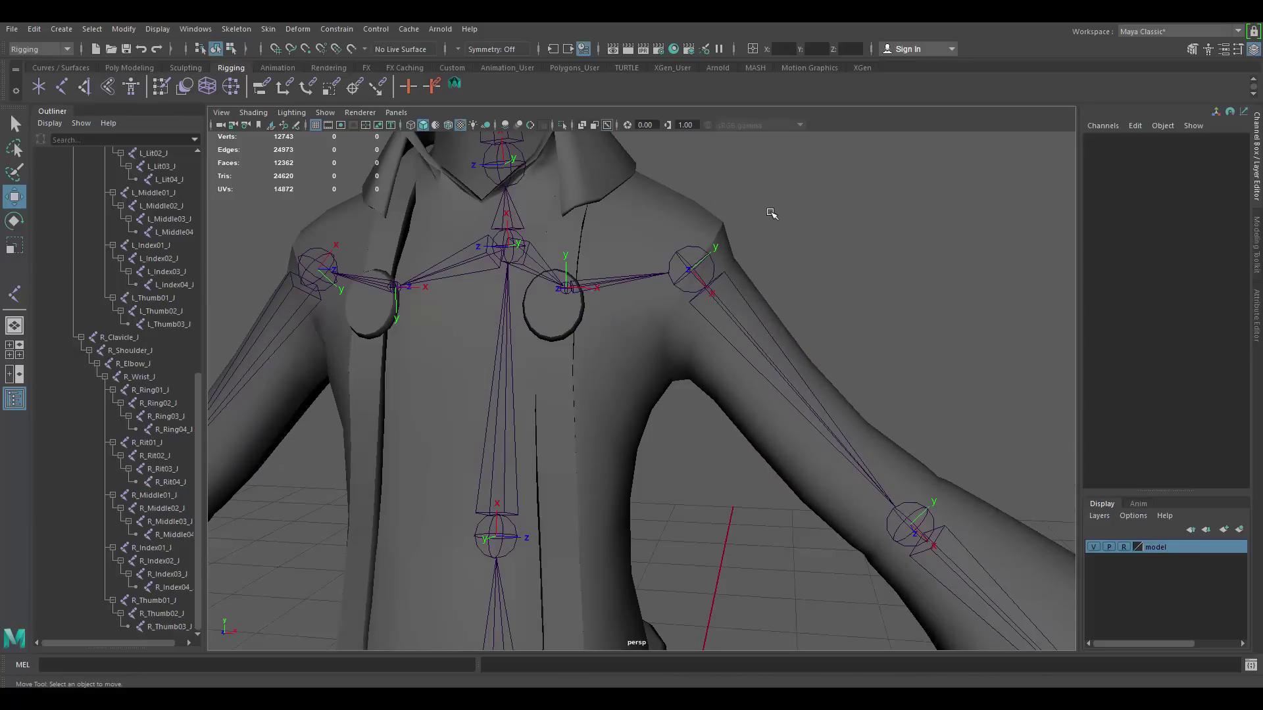
left_click_drag(755, 285, 641, 268, "alt")
left_click(644, 260)
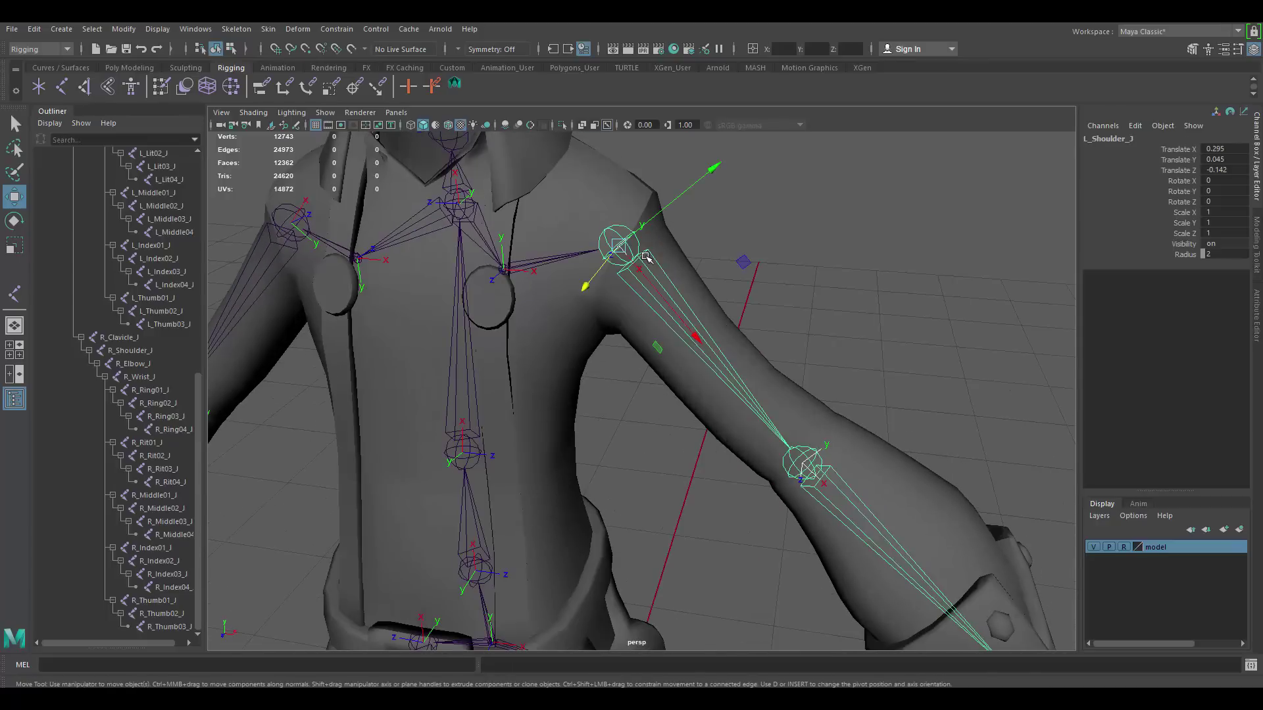
left_click(911, 269)
left_click_drag(789, 283, 756, 245, "alt")
left_click(634, 268)
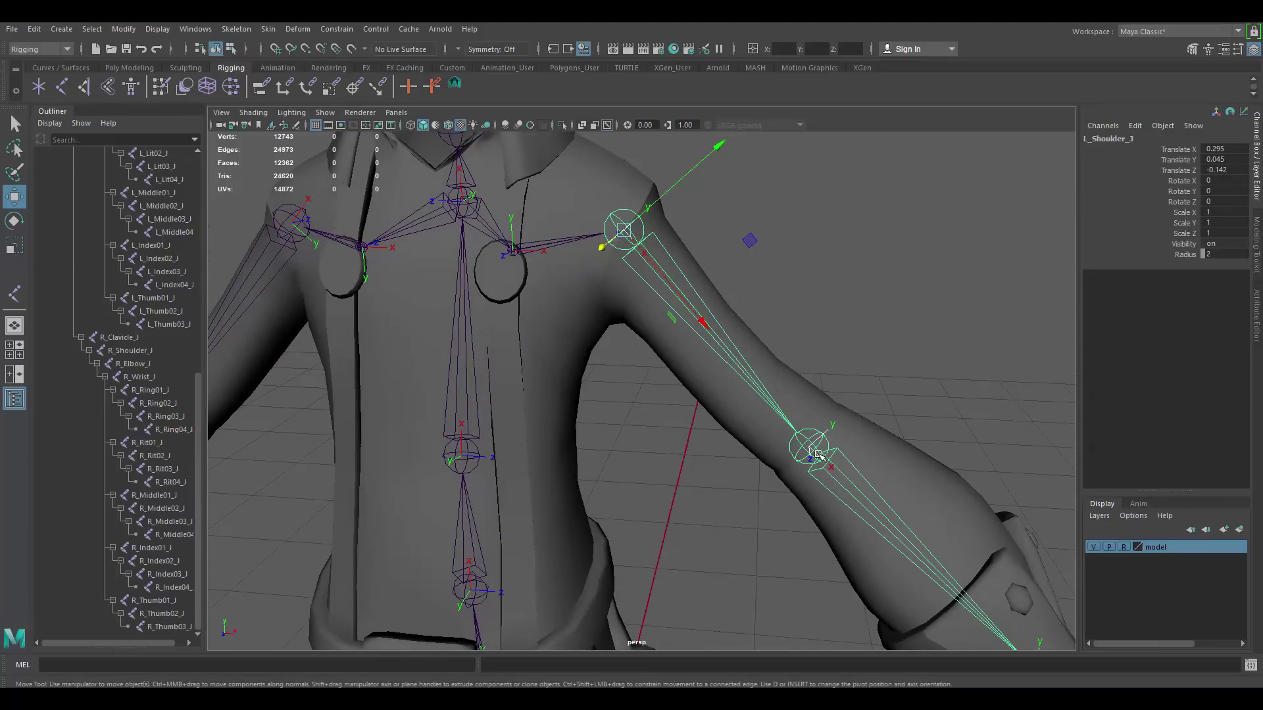
left_click(839, 240)
left_click(645, 220)
middle_click_drag(704, 223, 704, 288, "alt")
left_click(838, 349)
right_click_drag(838, 349, 679, 403, "alt")
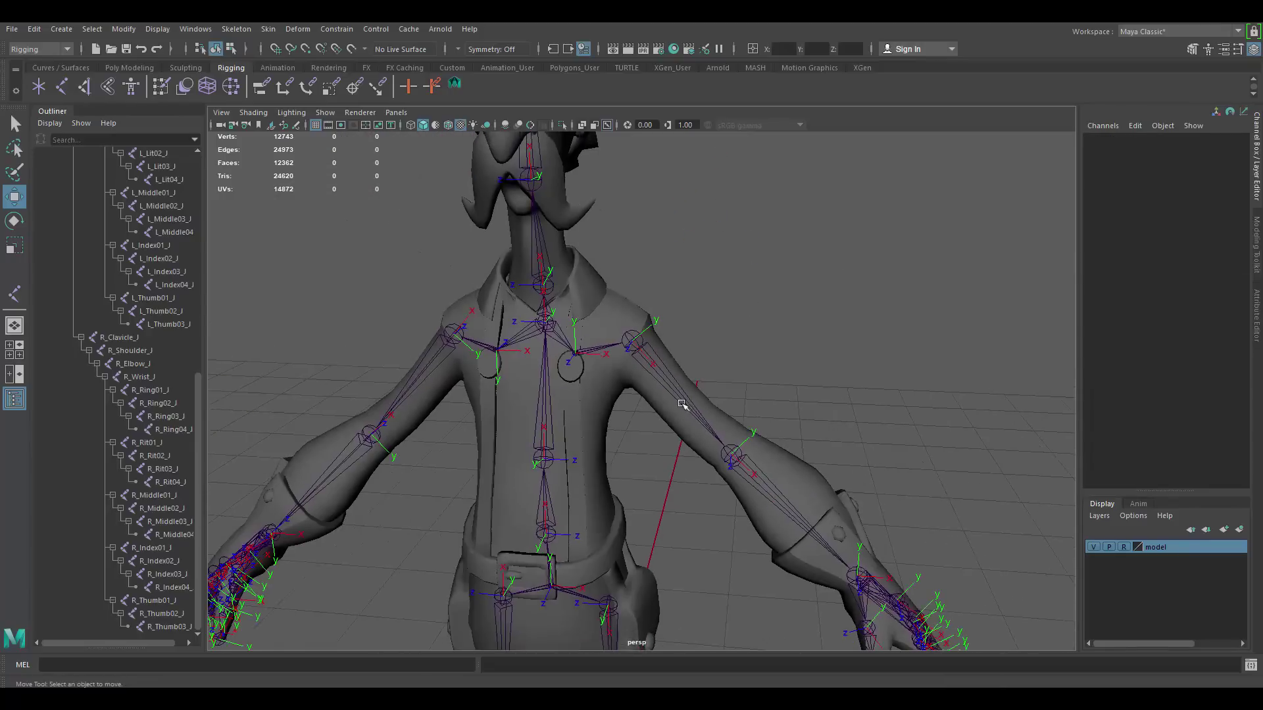
Examine the local rotation axes of both legs from the hips down to the toes.
middle_click_drag(711, 470, 744, 270, "alt")
left_click_drag(744, 270, 722, 340, "alt")
middle_click_drag(723, 340, 710, 290, "alt")
left_click_drag(685, 395, 671, 394, "alt")
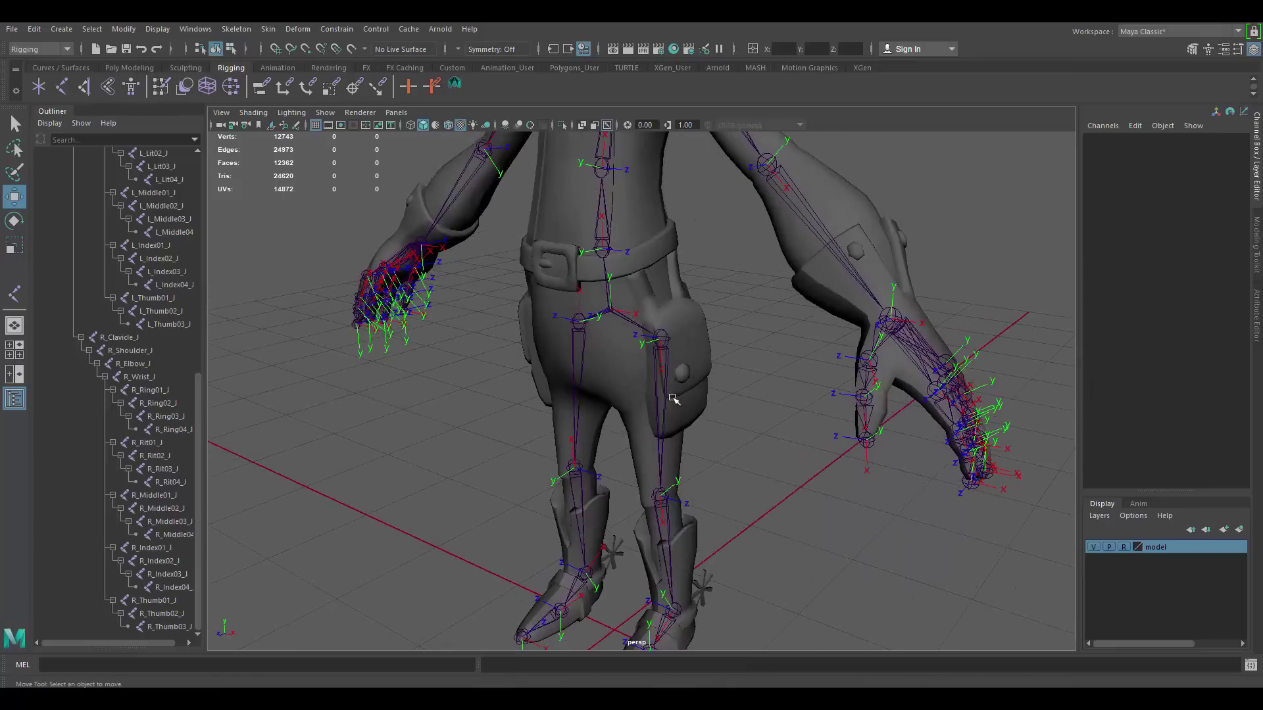
middle_click_drag(671, 395, 673, 334, "alt")
scroll(673, 332, "up", 5)
scroll(678, 345, "down", 8)
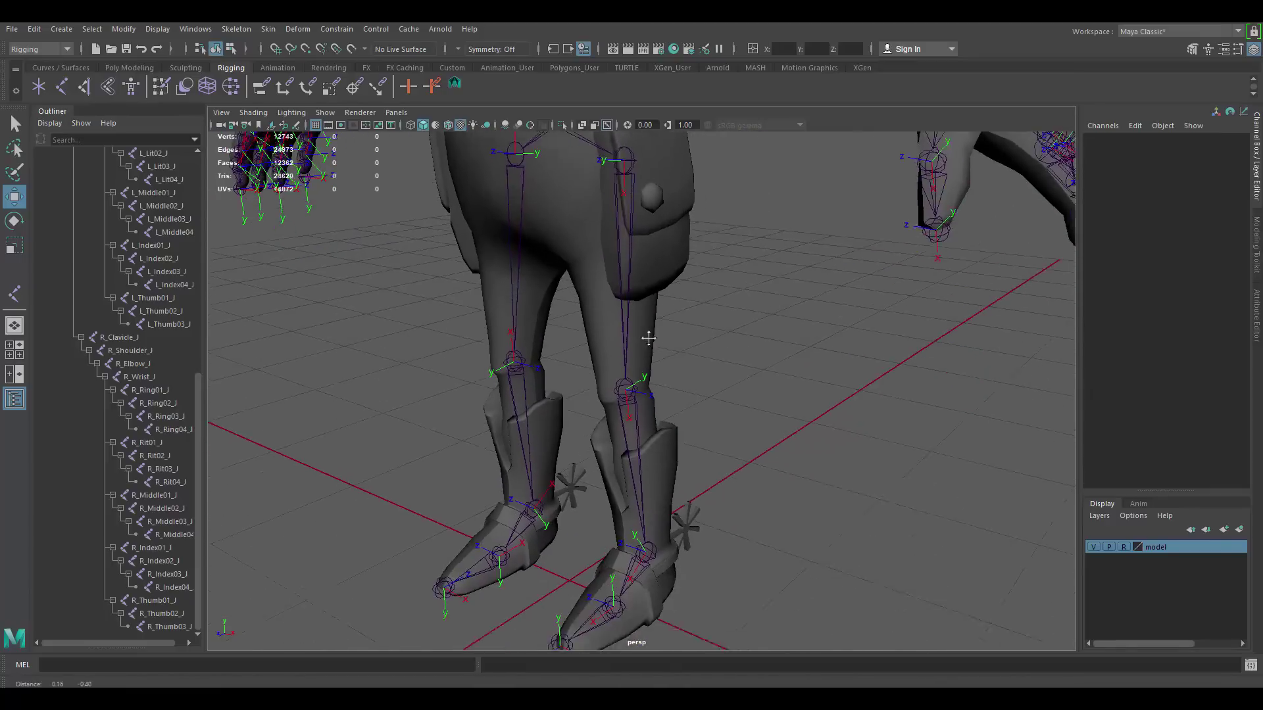
Compare the local rotation axes of the left and right hand joints, including the wrists, fingers and thumbs.
middle_click_drag(848, 240, 744, 373, "alt")
scroll(737, 362, "up", 2)
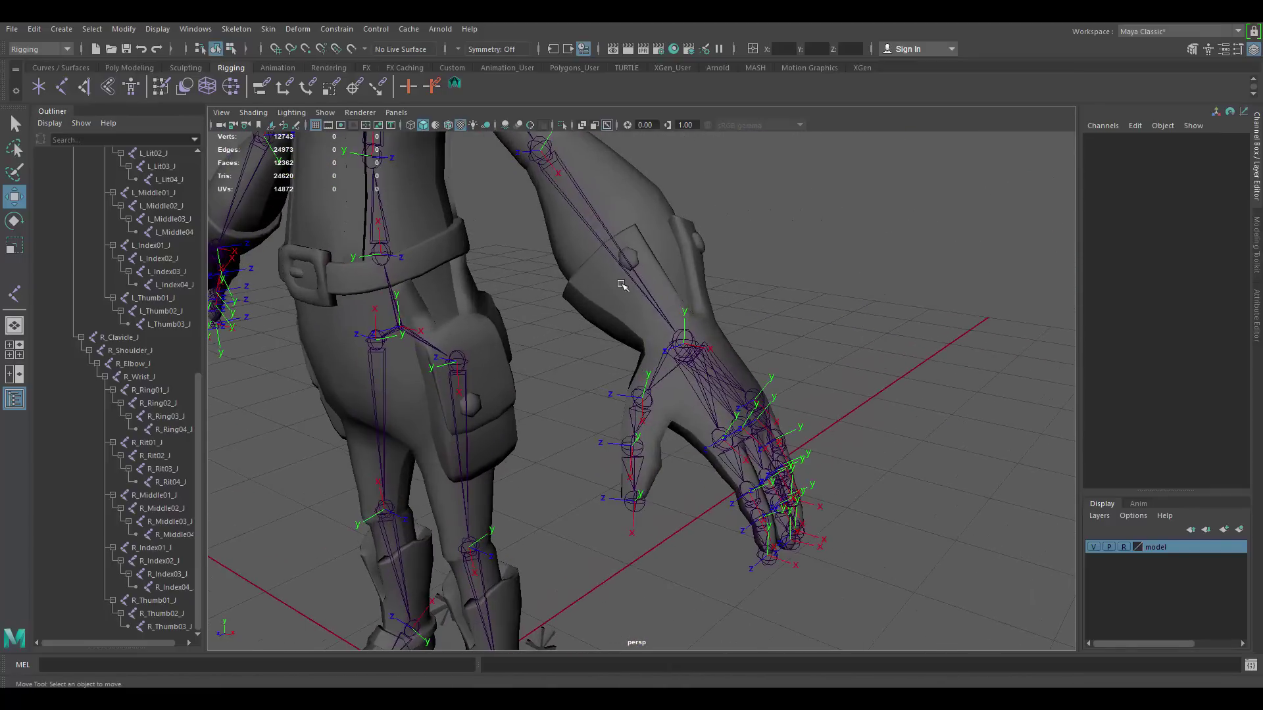
left_click_drag(622, 283, 685, 361, "alt")
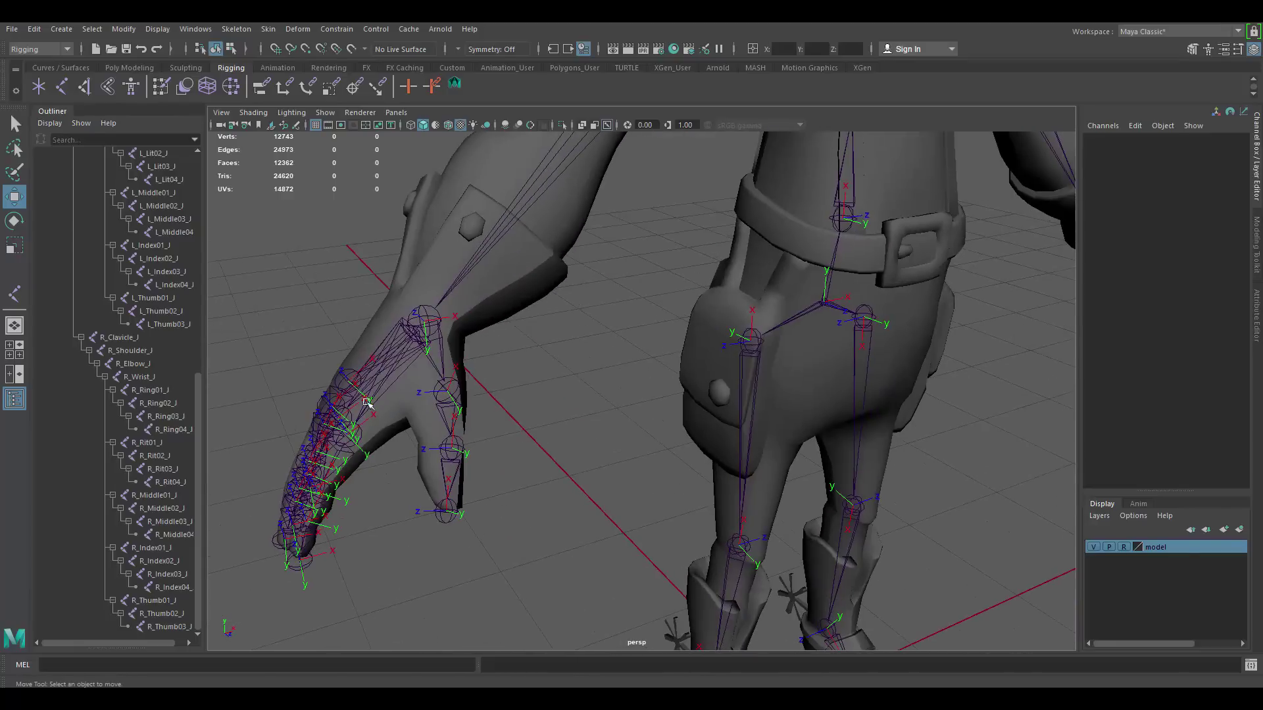
scroll(821, 246, "down", 5)
middle_click_drag(820, 246, 715, 374, "alt")
scroll(715, 374, "up", 2)
mouse_move(715, 374)
left_mouse_down("alt")
mouse_move(624, 368)
mouse_move(704, 363)
left_mouse_up("alt")
middle_click_drag(705, 363, 710, 227, "alt")
scroll(747, 375, "up", 2)
middle_click_drag(747, 375, 699, 328, "alt")
scroll(719, 318, "down", 3)
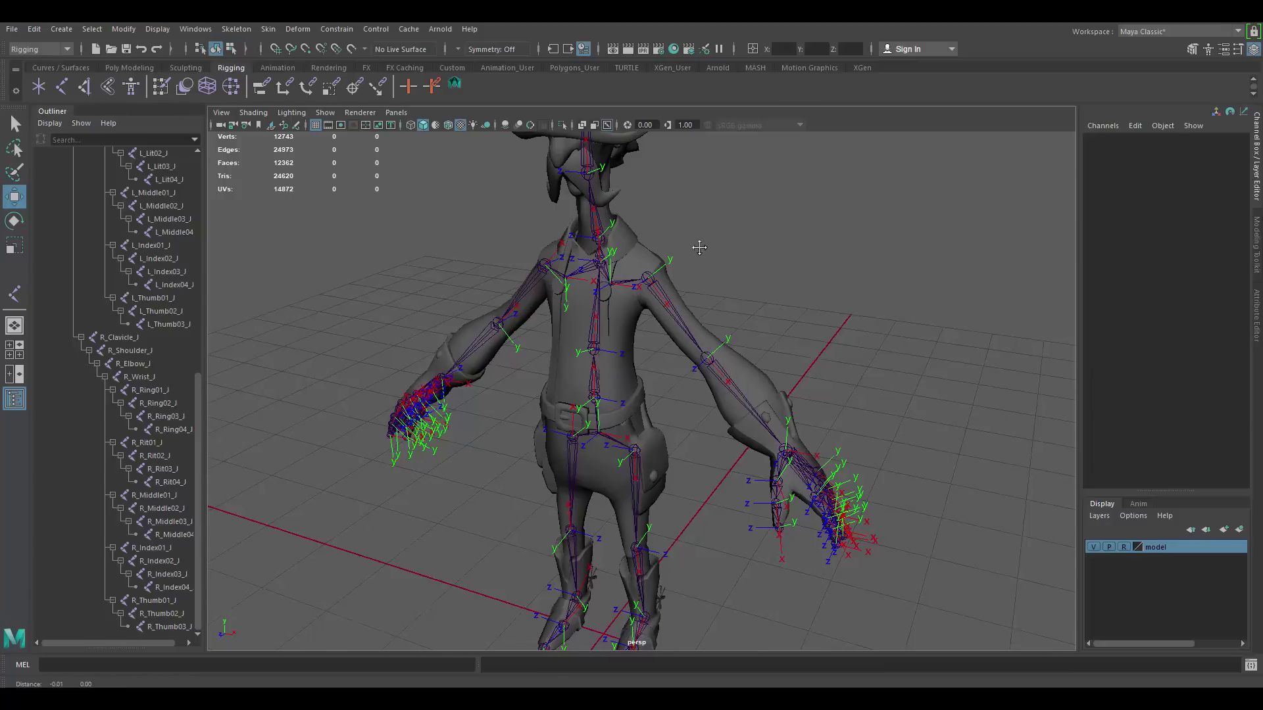
Examine the local rotation axes of the neck, upper spine and clavicle joints around the collar from the side.
middle_click_drag(648, 231, 688, 302, "alt")
scroll(688, 302, "up", 4)
left_click_drag(712, 300, 608, 295, "alt")
middle_click_drag(719, 290, 699, 327, "alt")
scroll(699, 327, "up", 5)
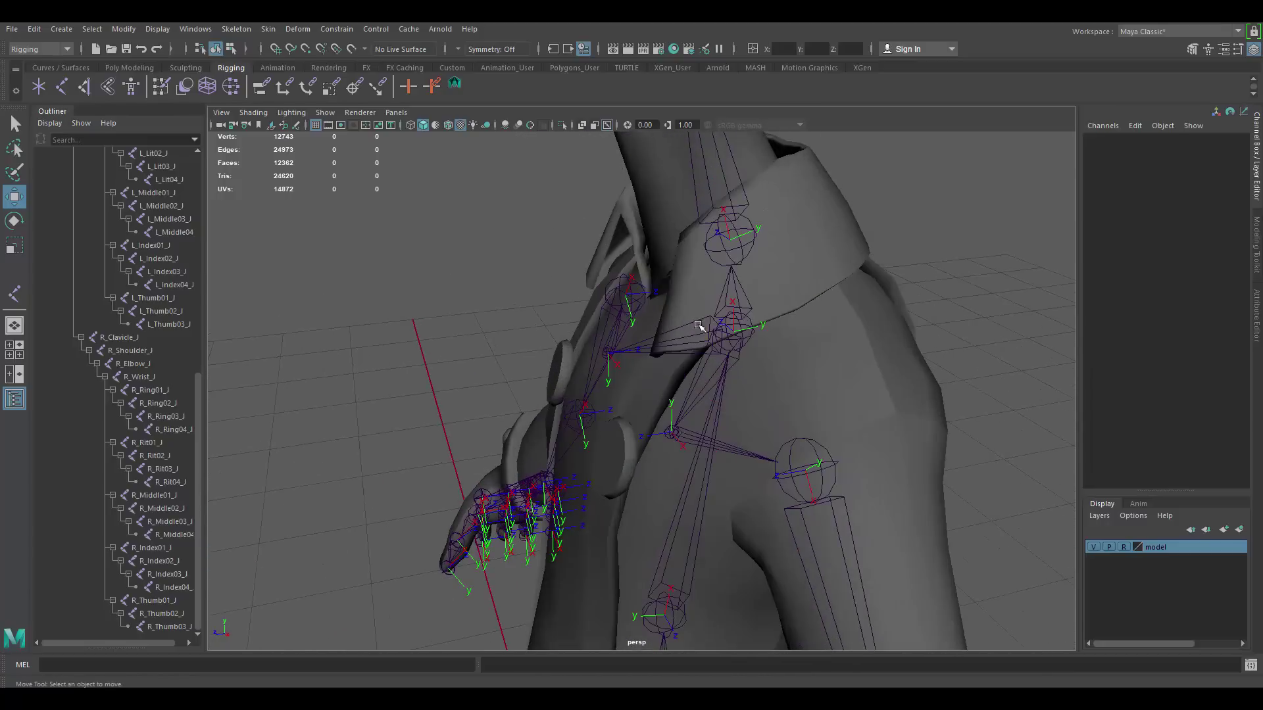
middle_click_drag(749, 248, 667, 337, "alt")
scroll(668, 334, "up", 3)
left_click_drag(688, 341, 600, 319, "alt")
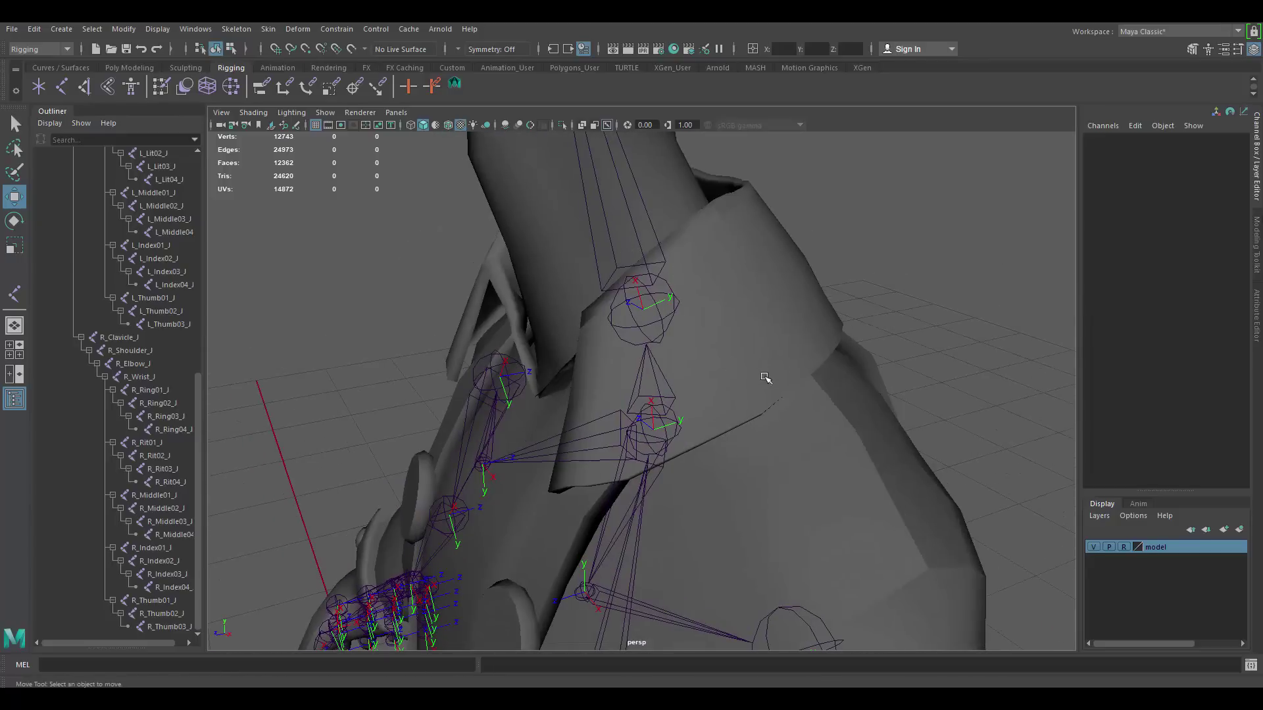
Review the orientation of the local rotation axes along the head and spine and across the whole skeleton.
right_click_drag(764, 377, 679, 369, "alt")
left_click_drag(679, 369, 740, 365, "alt")
right_click_drag(740, 365, 421, 346, "alt")
middle_click_drag(633, 432, 638, 398, "alt")
right_click_drag(638, 398, 753, 359, "alt")
left_click_drag(752, 358, 719, 356, "alt")
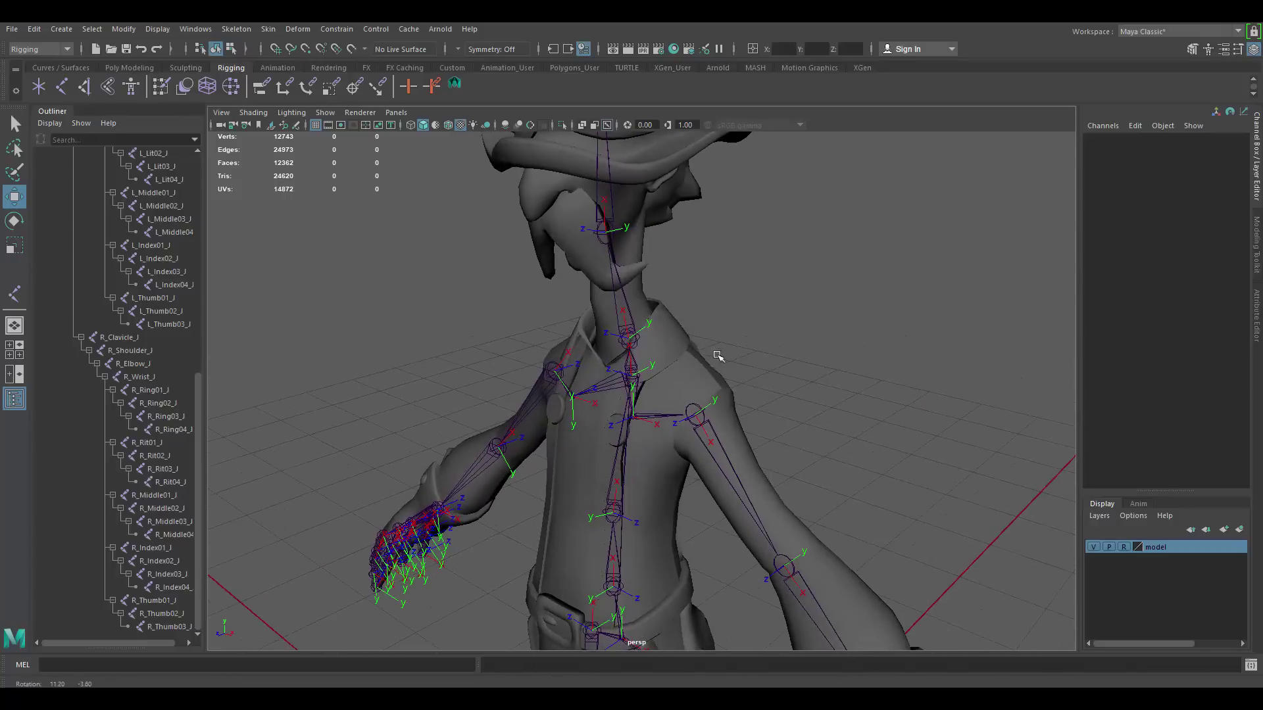
right_click_drag(727, 413, 544, 390, "alt")
middle_click_drag(604, 468, 568, 301, "alt")
right_click_drag(561, 382, 589, 392, "alt")
left_click_drag(590, 392, 696, 352, "alt")
right_click_drag(695, 353, 653, 297, "alt")
middle_click_drag(655, 296, 641, 321, "alt")
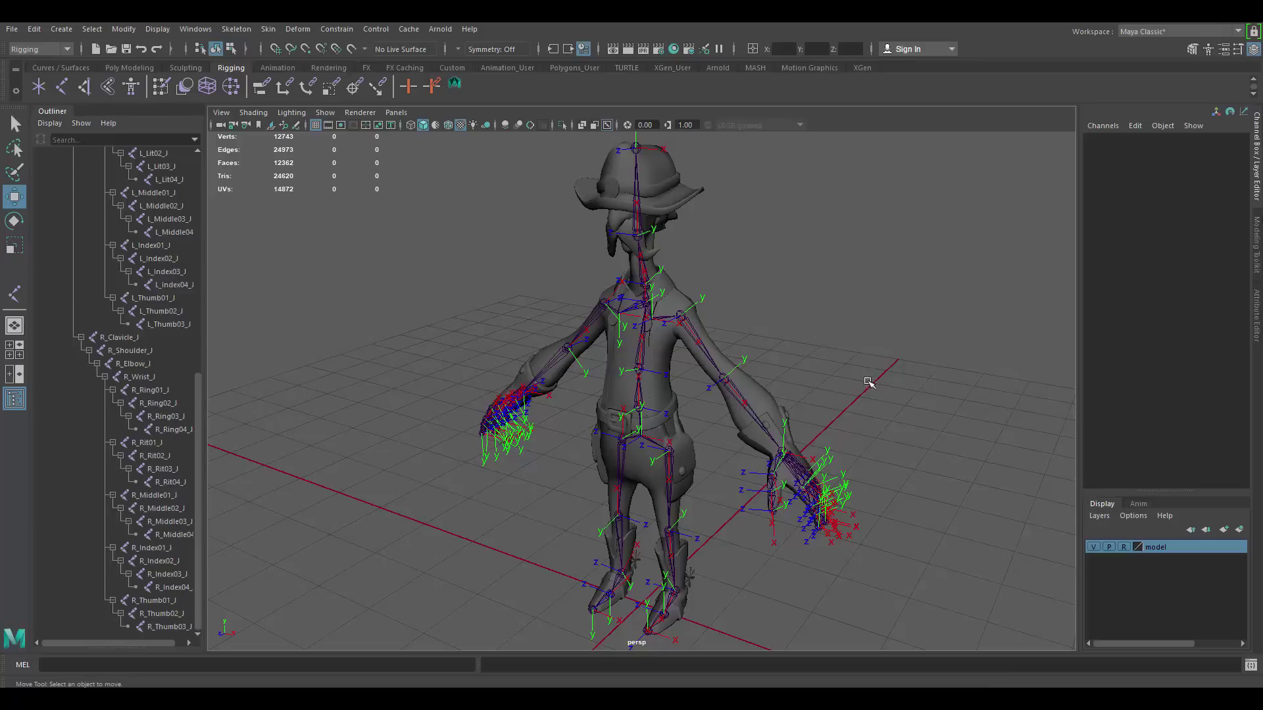
Open the Script Editor on the cometJointOrient.mel script and look at its script file commands.
left_click(1250, 665)
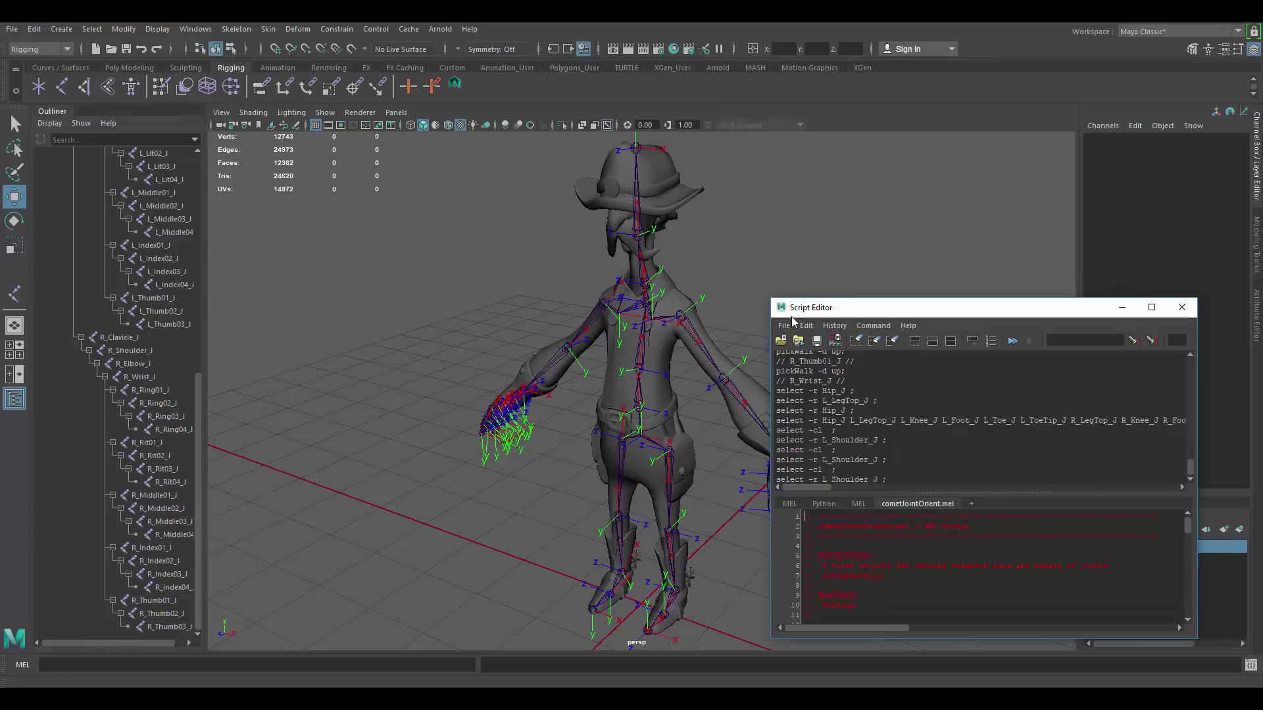
left_click(787, 325)
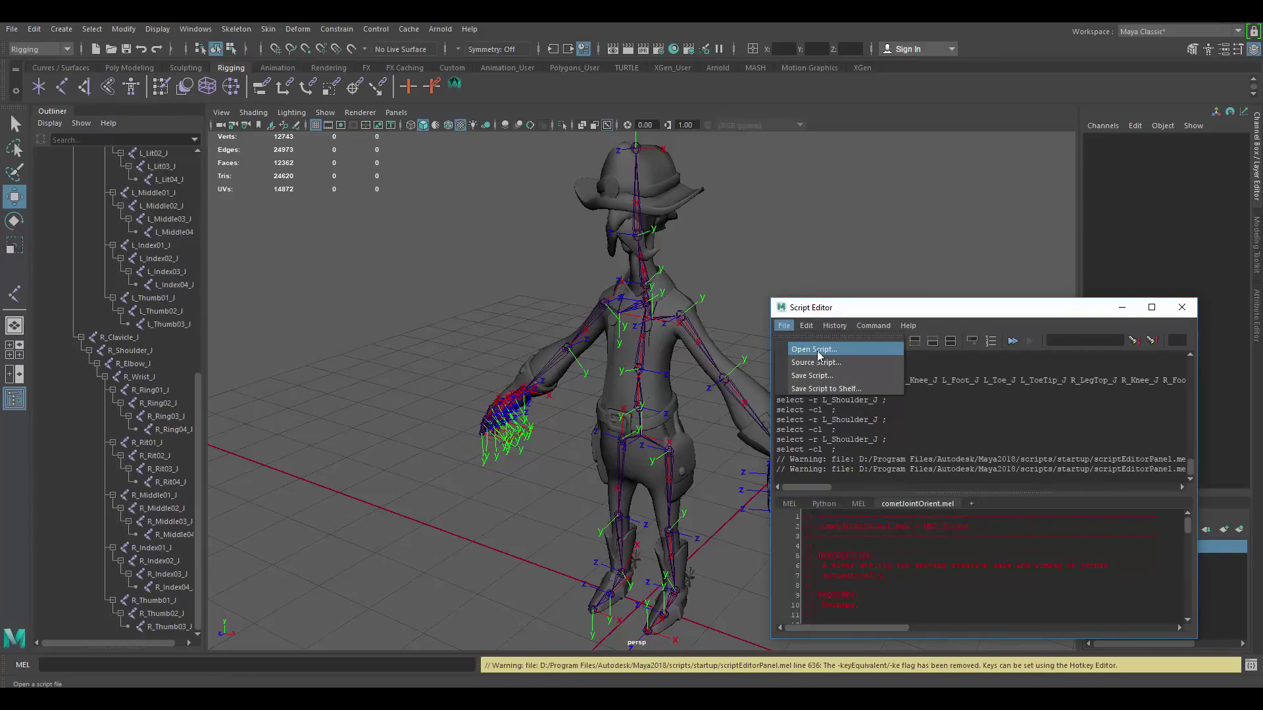
left_click(891, 304)
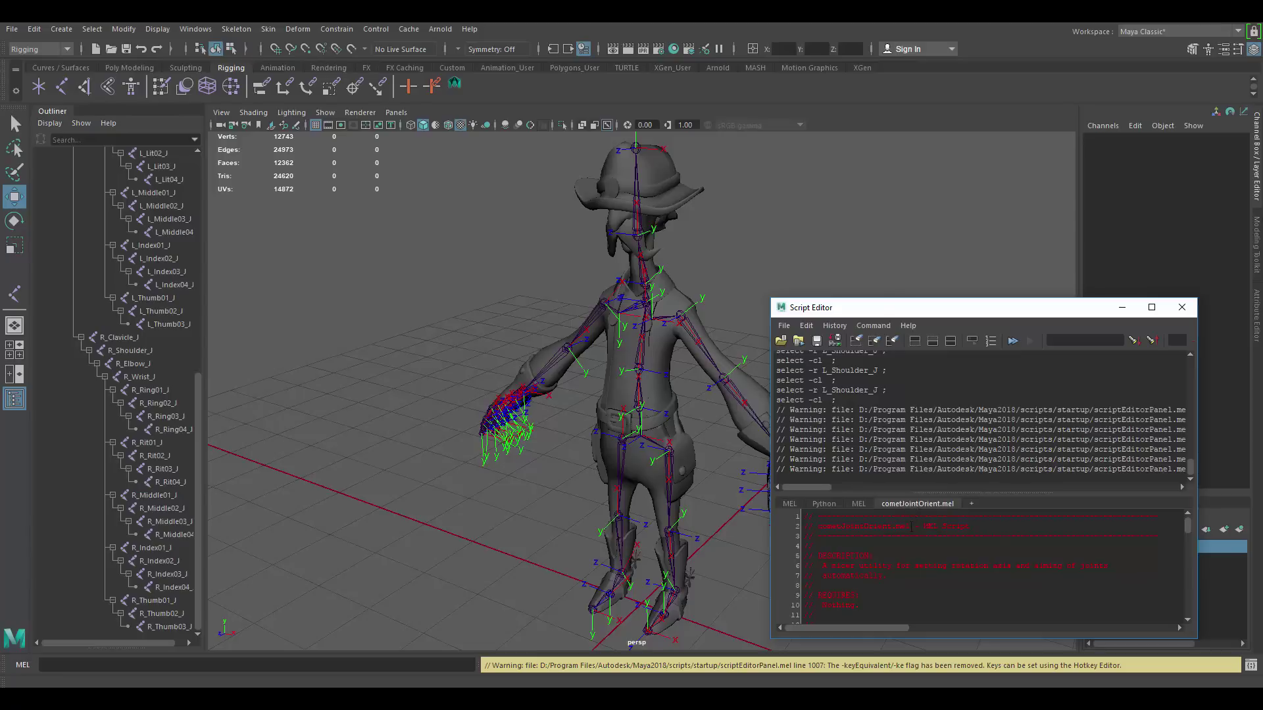
Execute the cometJointOrient(); line at the end of the cometJointOrient.mel script.
scroll(944, 552, "down", 20)
scroll(949, 548, "down", 10)
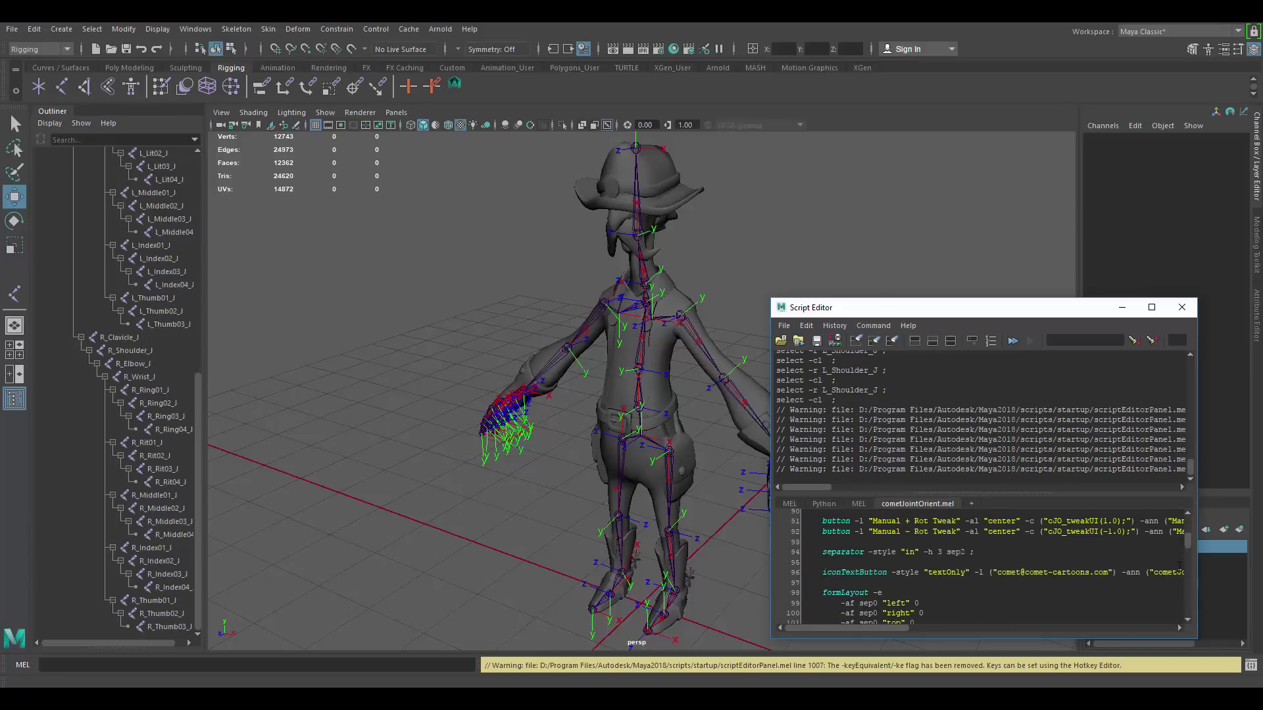
left_click_drag(1187, 555, 1188, 619)
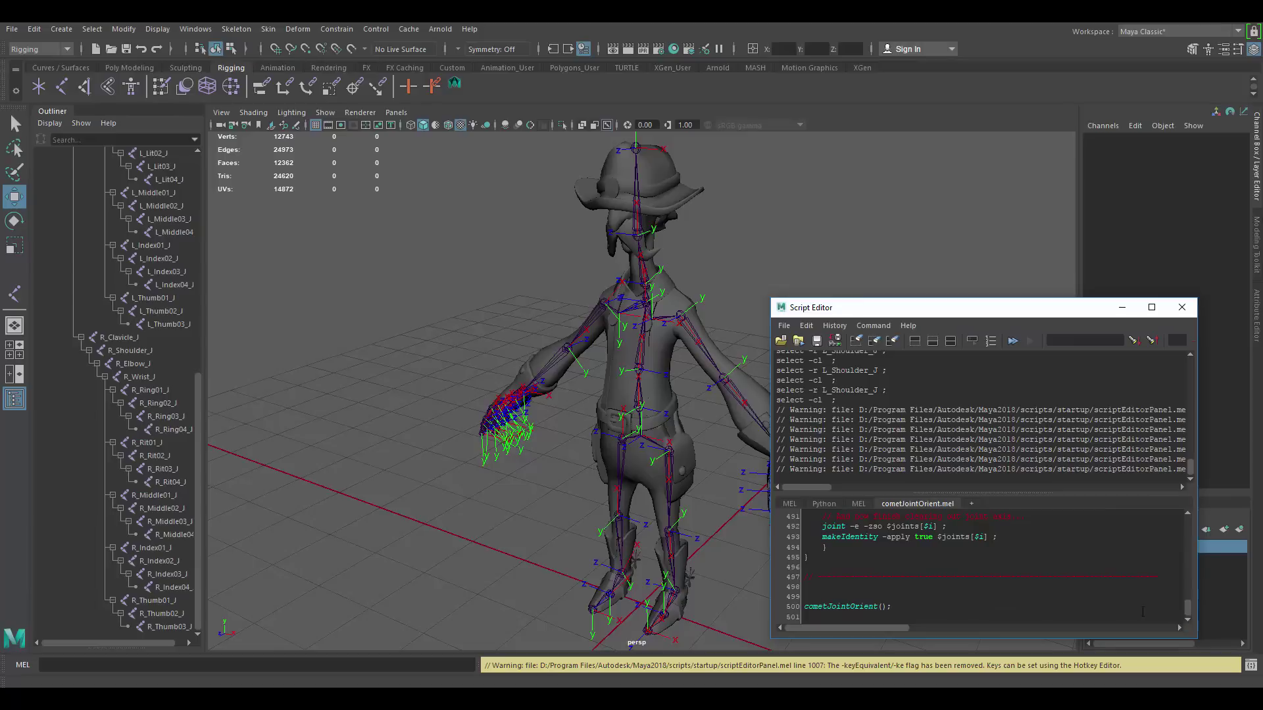
left_click_drag(891, 606, 798, 607)
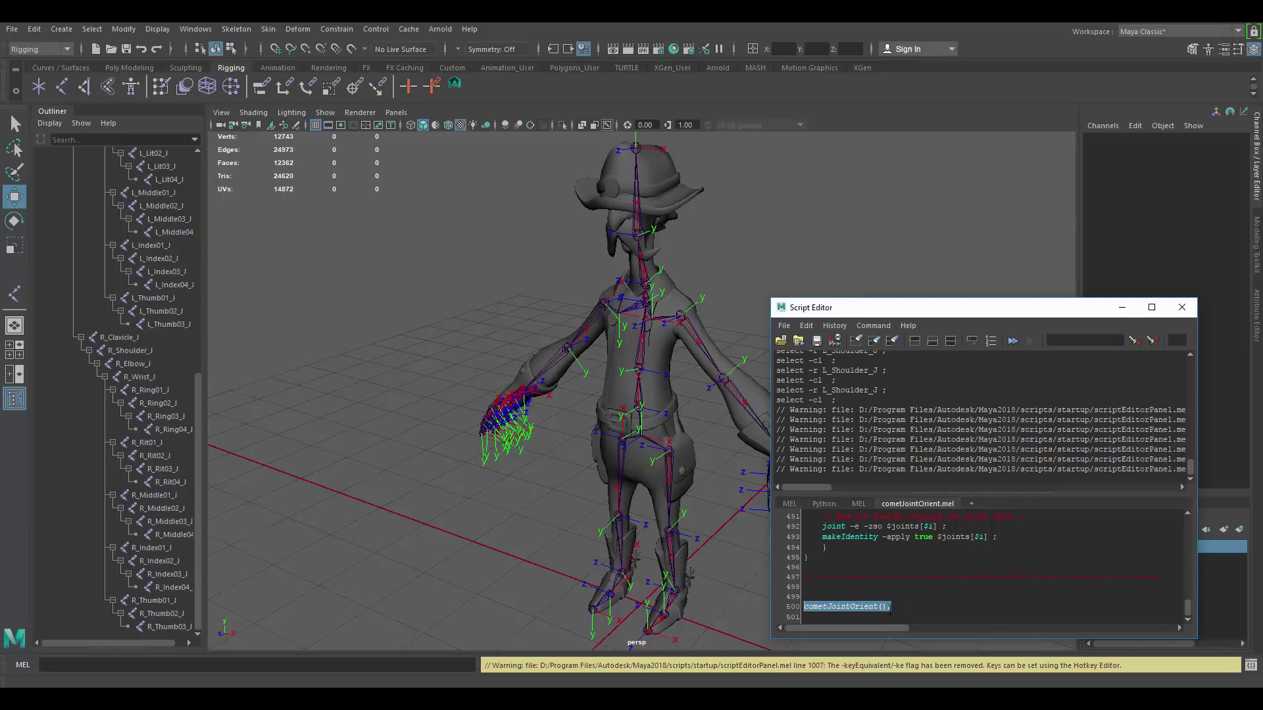
left_click(956, 604)
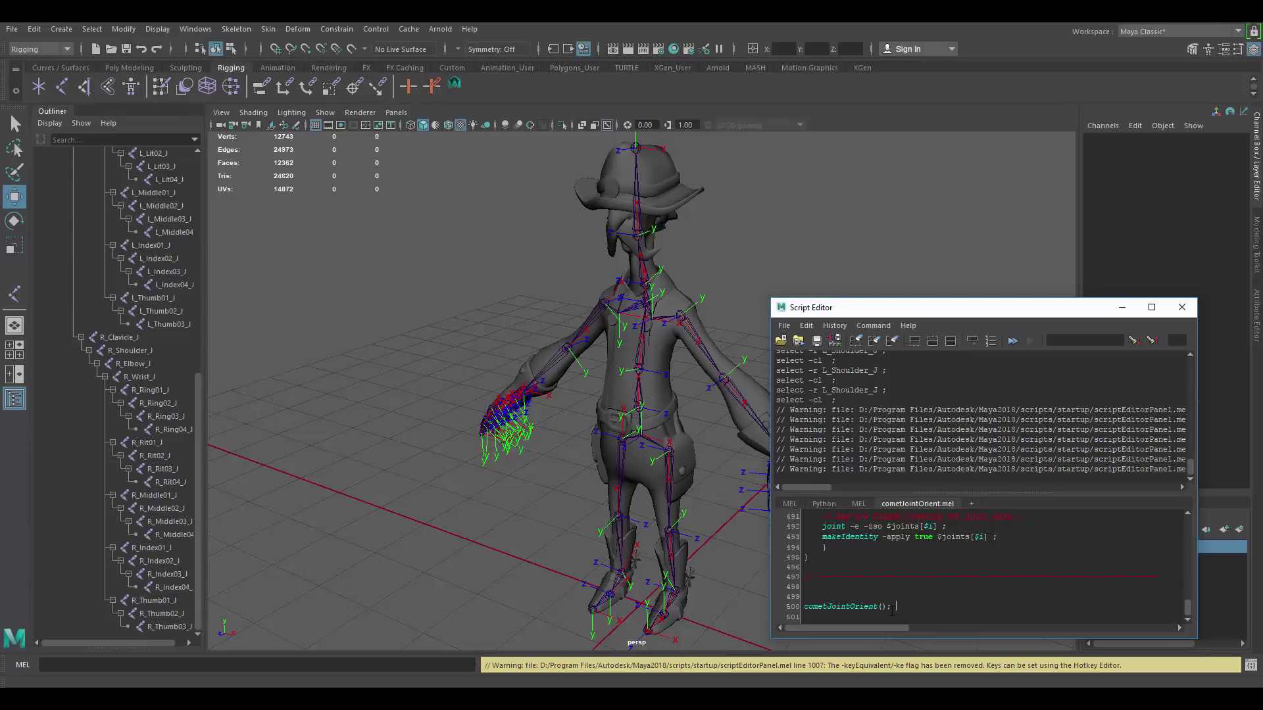
left_click_drag(892, 607, 803, 606)
right_click(839, 605)
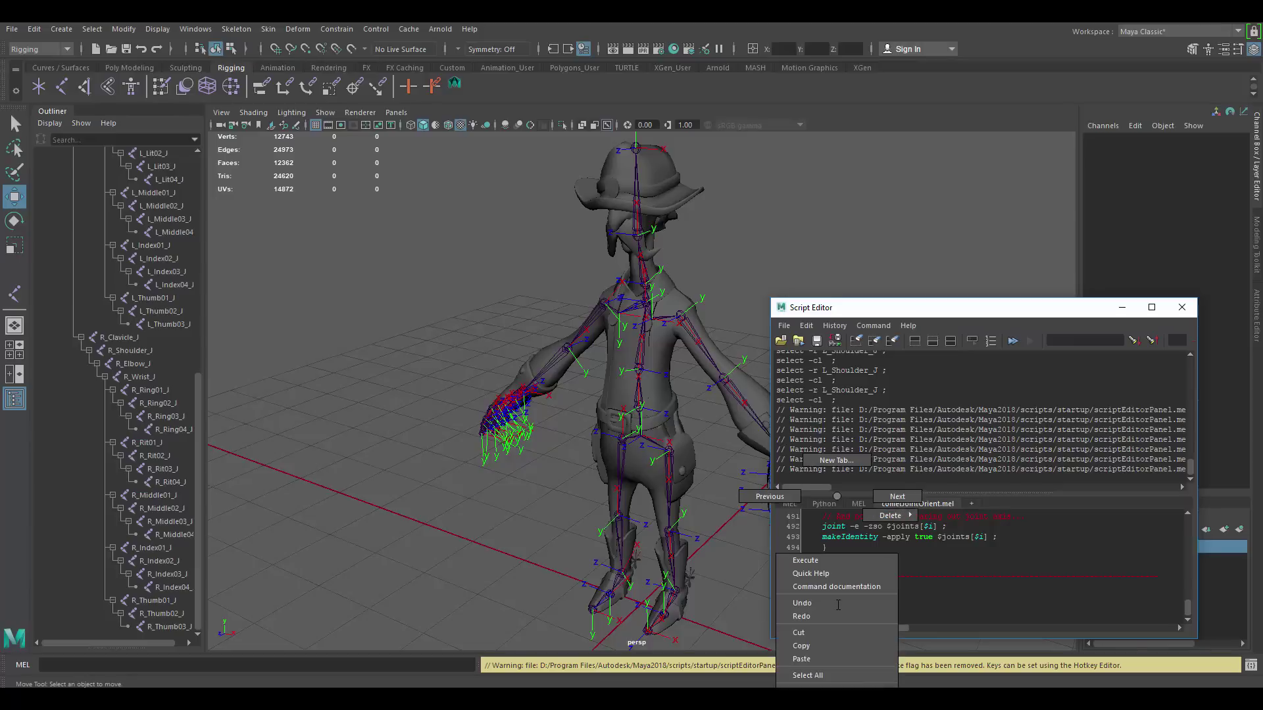
left_click(810, 561)
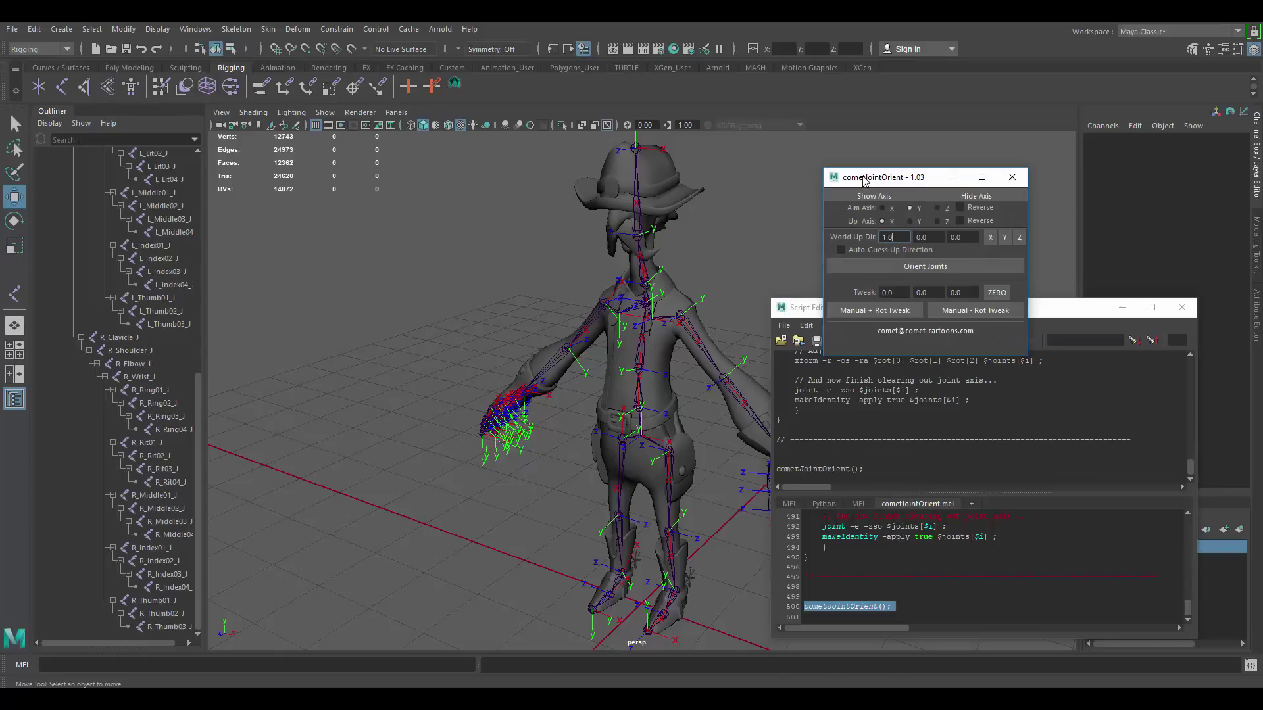
Close the Script Editor and move the cometJointOrient window clear of the character.
mouse_move(864, 180)
left_mouse_down()
mouse_move(853, 186)
mouse_move(839, 164)
mouse_move(856, 198)
left_mouse_up()
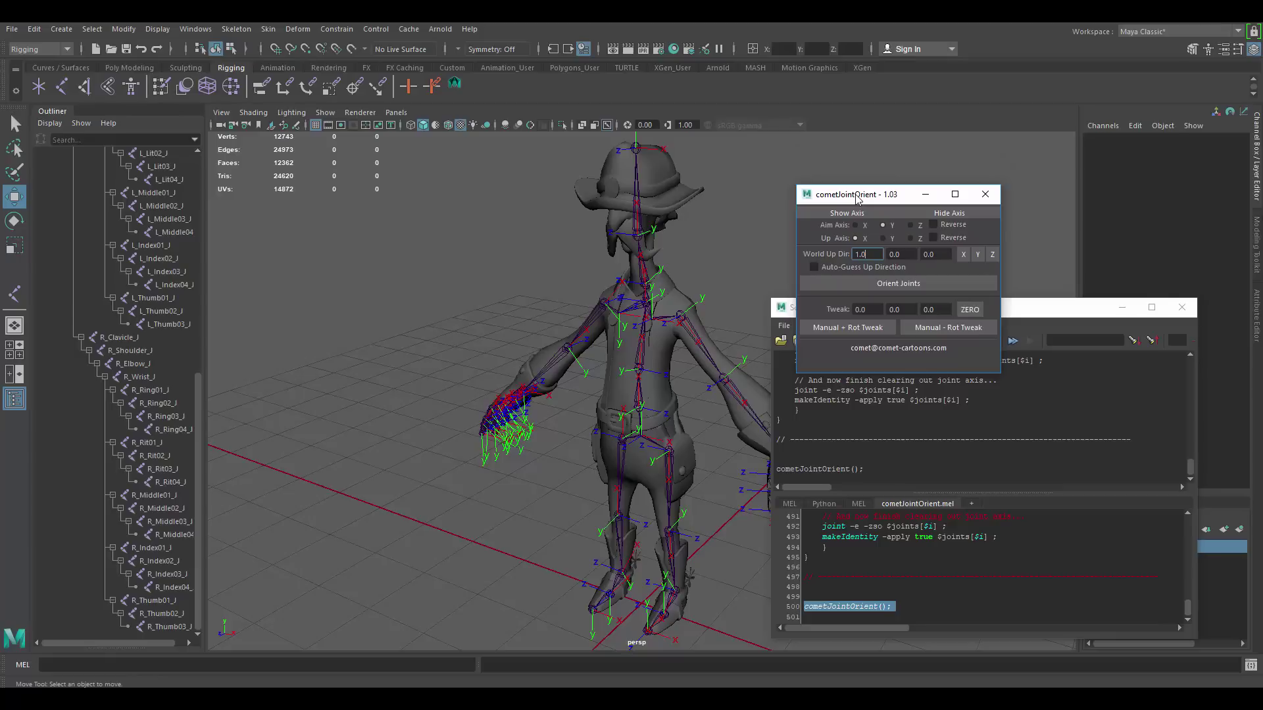
left_click(1181, 308)
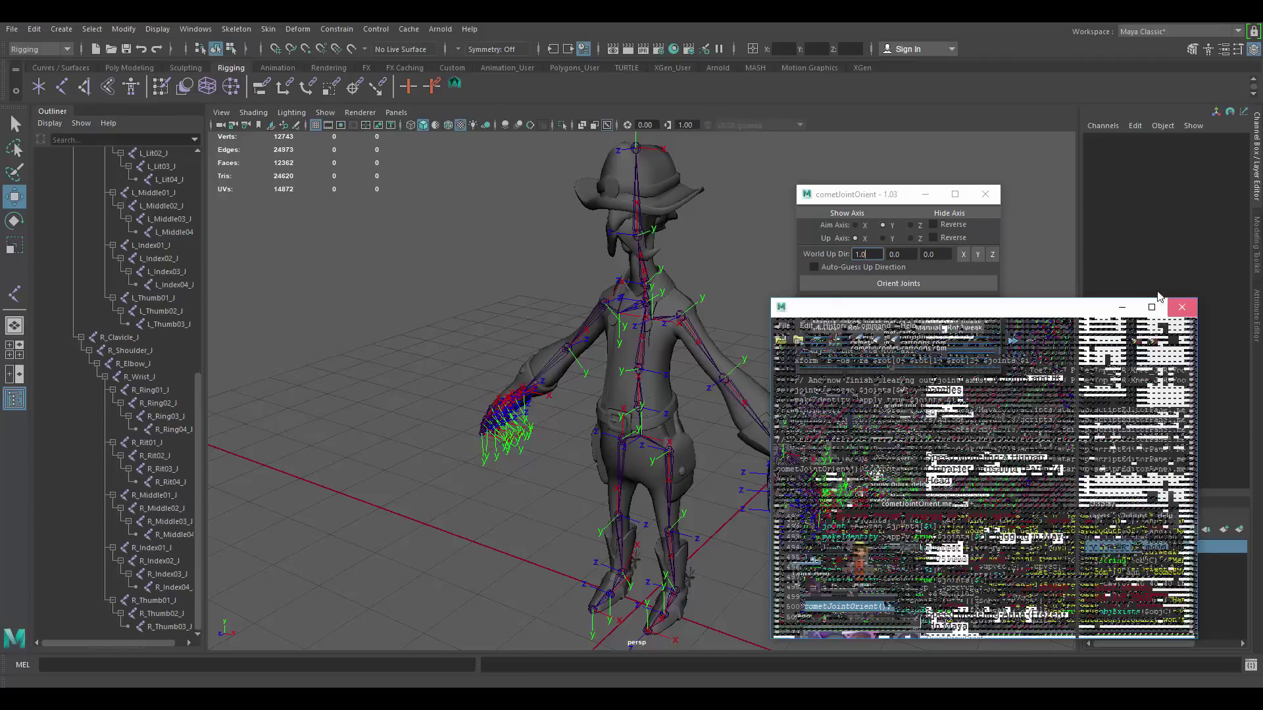
left_click_drag(861, 200, 898, 215)
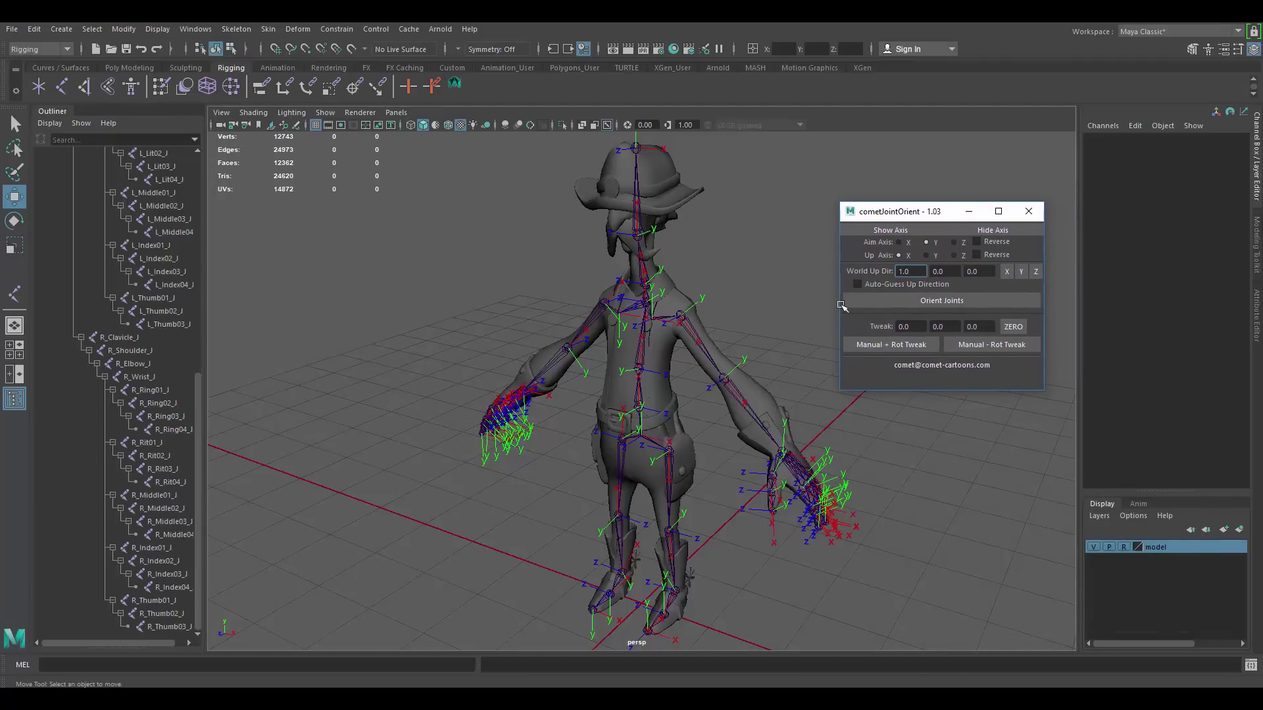
Orient all joints from Hip_J through R_Thumb03_J with aim axis X, up axis Y and world up direction 0, 1, 0.
scroll(179, 293, "up", 5)
scroll(179, 293, "up", 5)
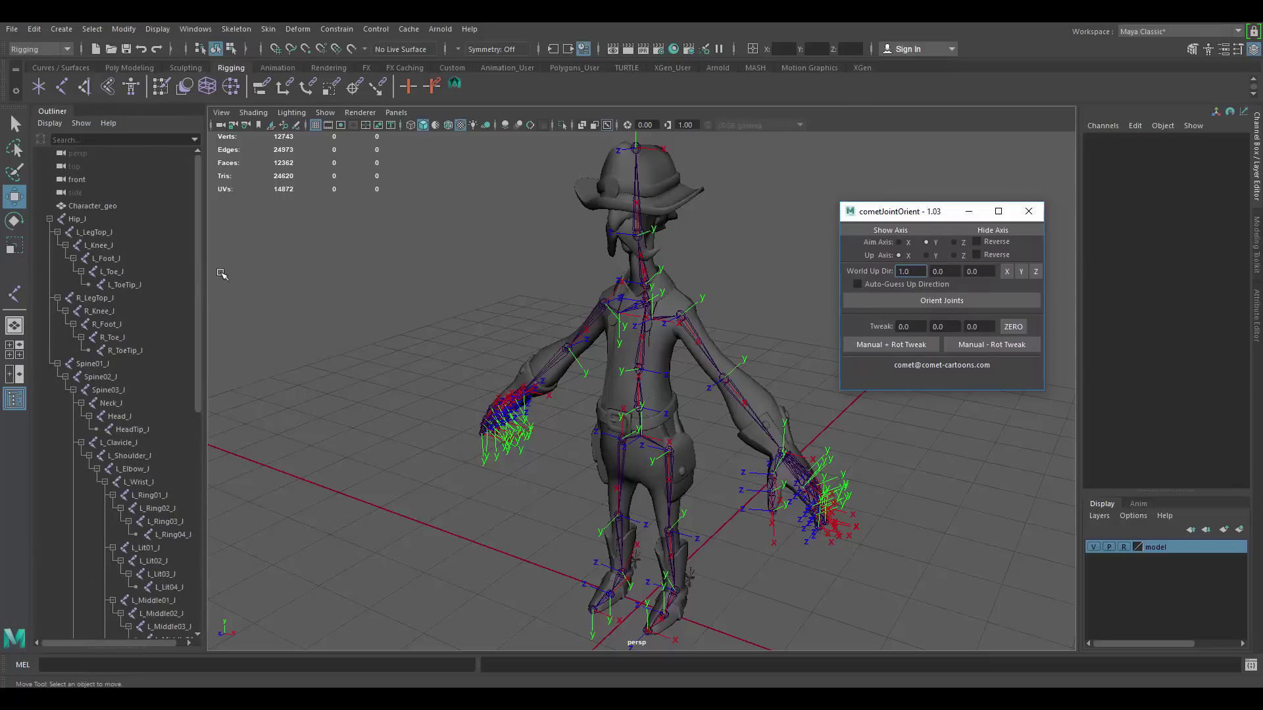
left_click(87, 218)
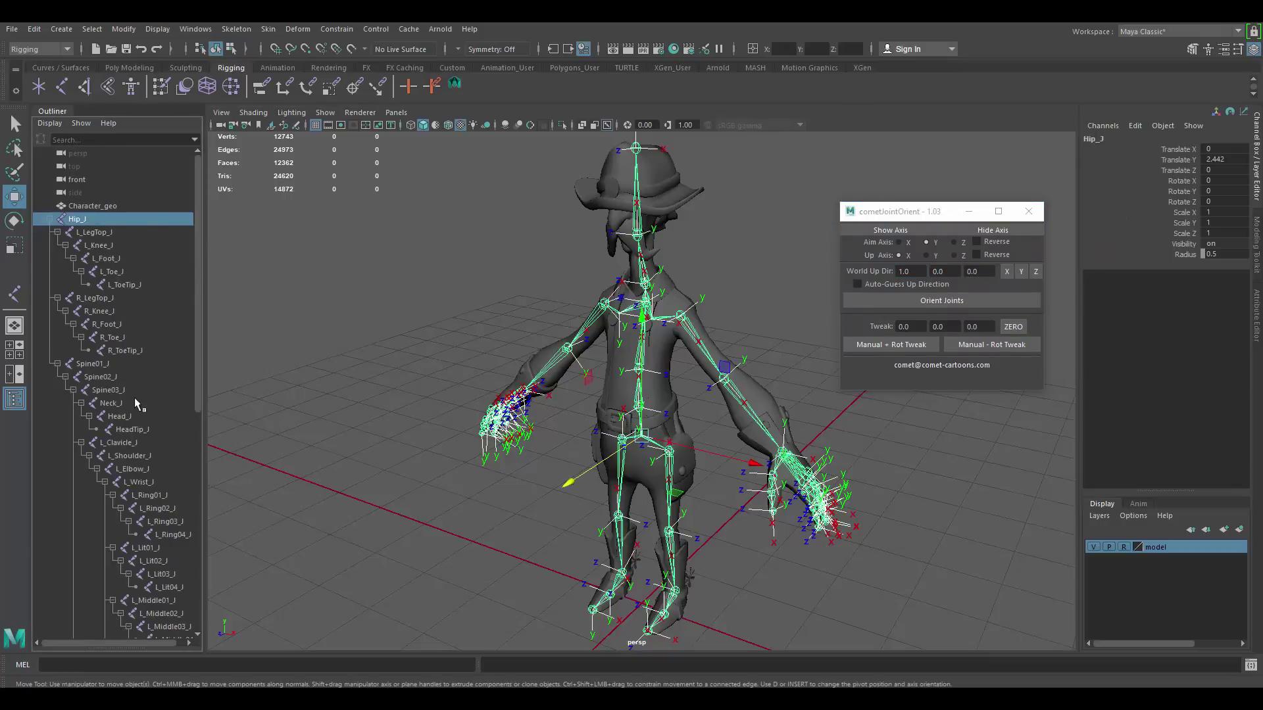
scroll(134, 397, "down", 10)
left_click(169, 627, "shift")
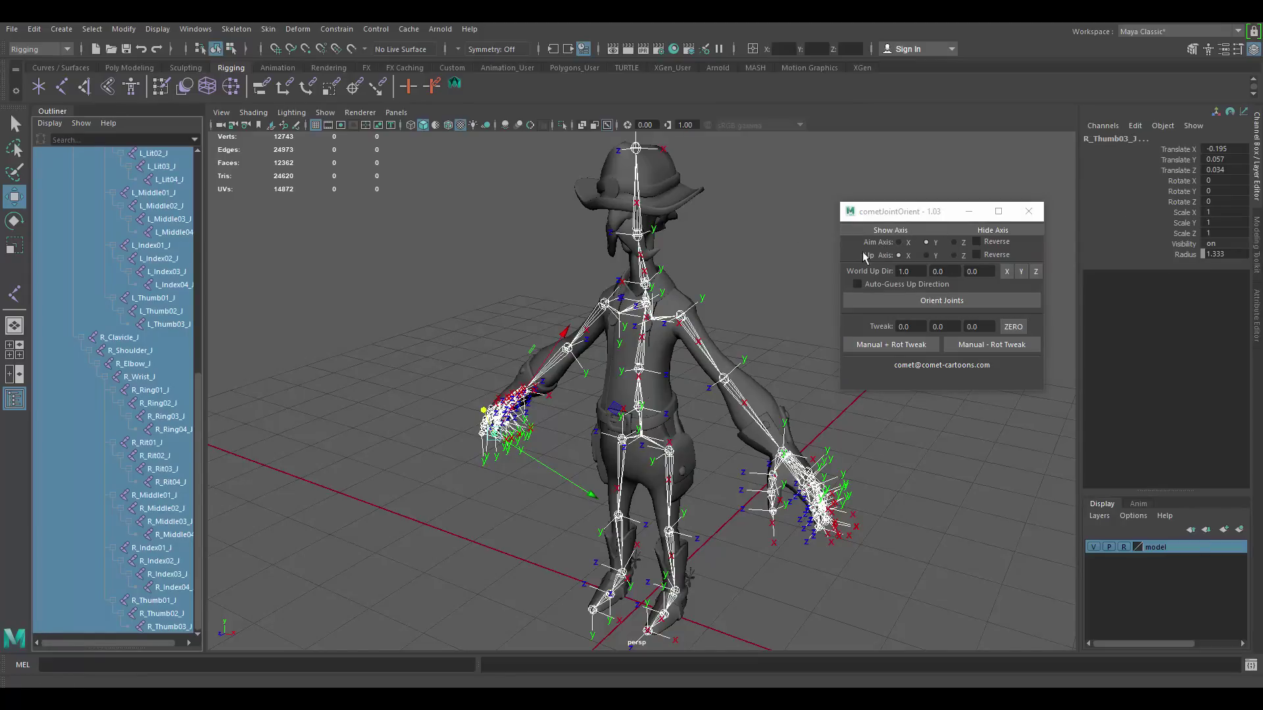
left_click(899, 243)
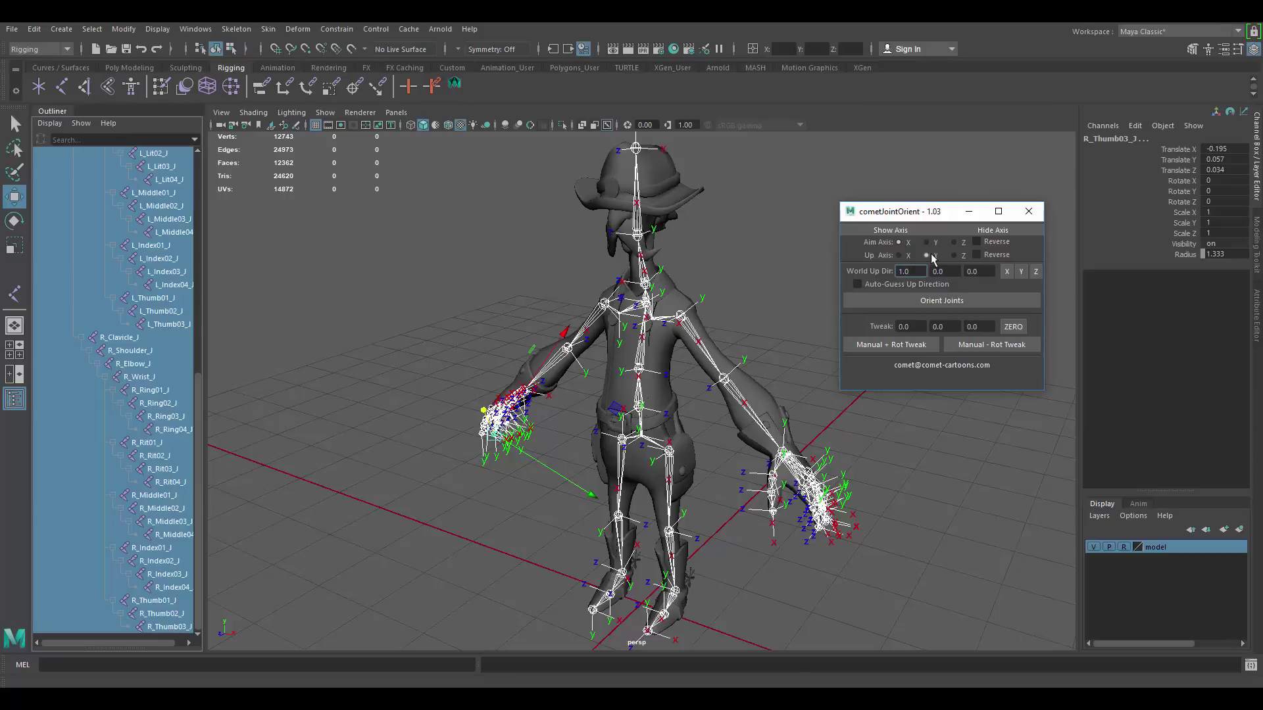
left_click(953, 271)
type("1")
left_click(901, 272)
type("0")
key("Return")
left_click_drag(926, 213, 948, 209)
left_click(960, 294)
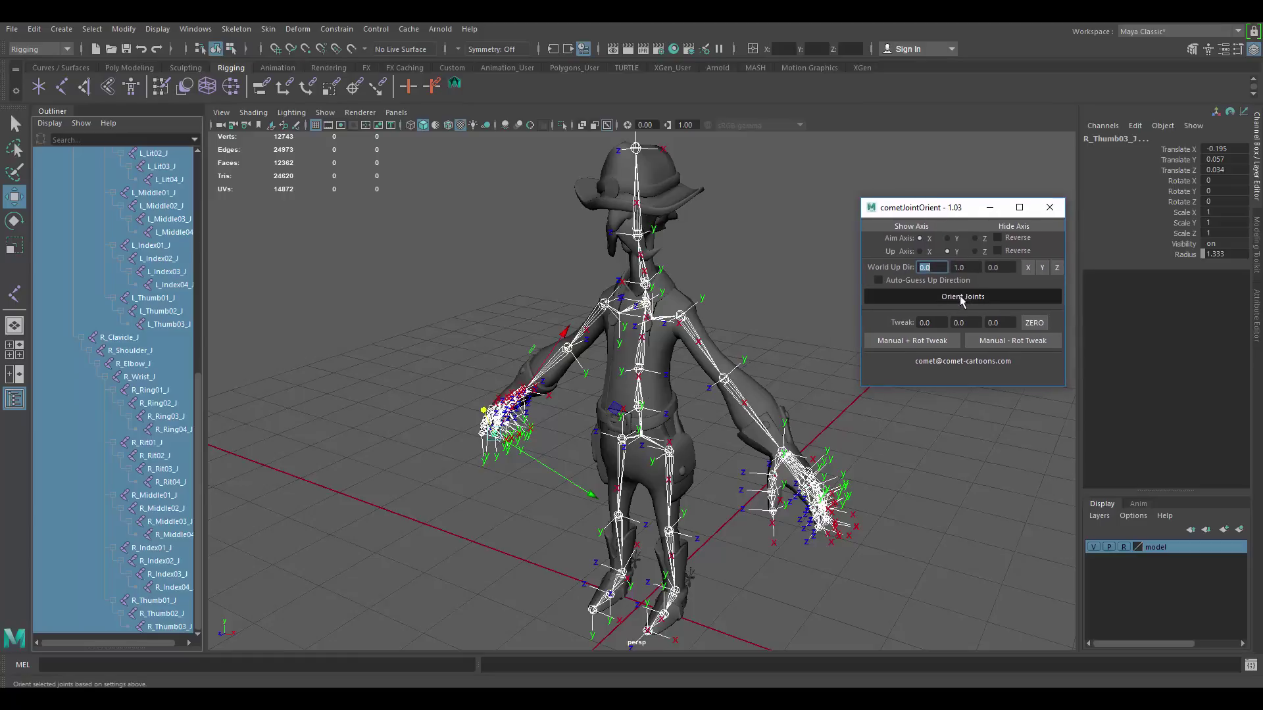
left_click(940, 298)
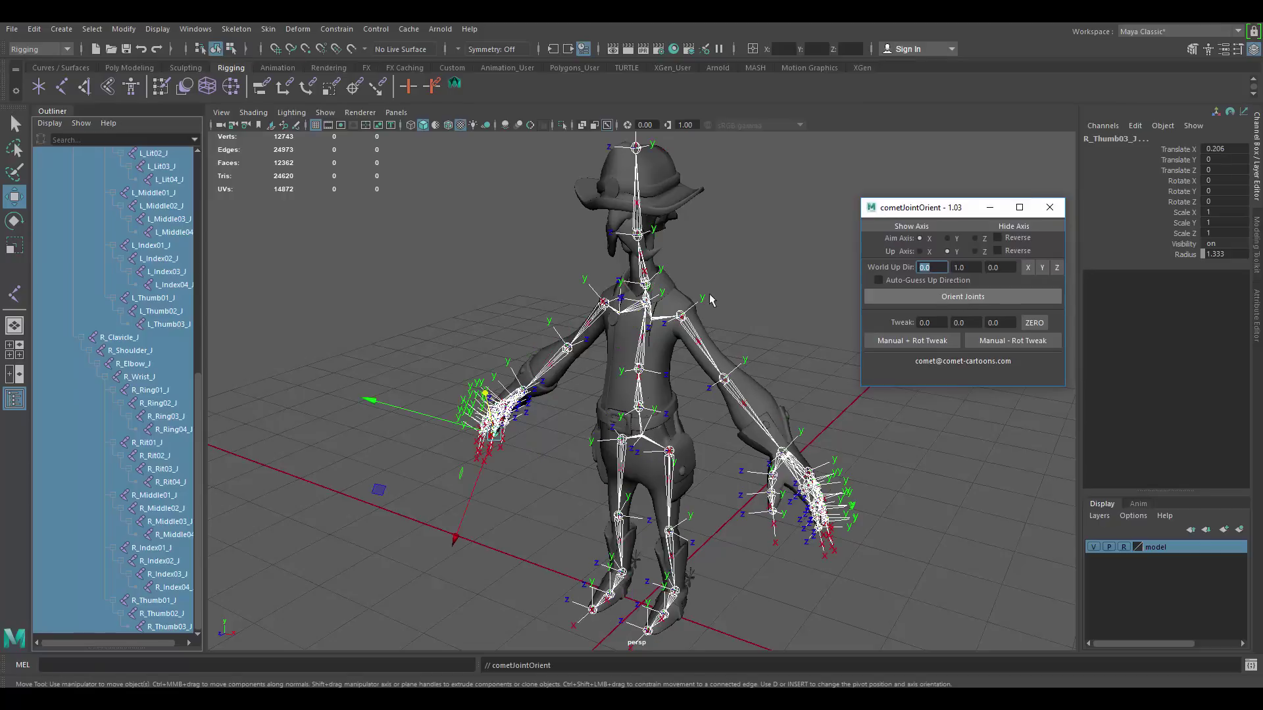
Inspect the local rotation axes of the left wrist, finger and thumb joints from several angles.
mouse_move(721, 295)
left_mouse_down("alt")
mouse_move(750, 294)
mouse_move(713, 311)
left_mouse_up("alt")
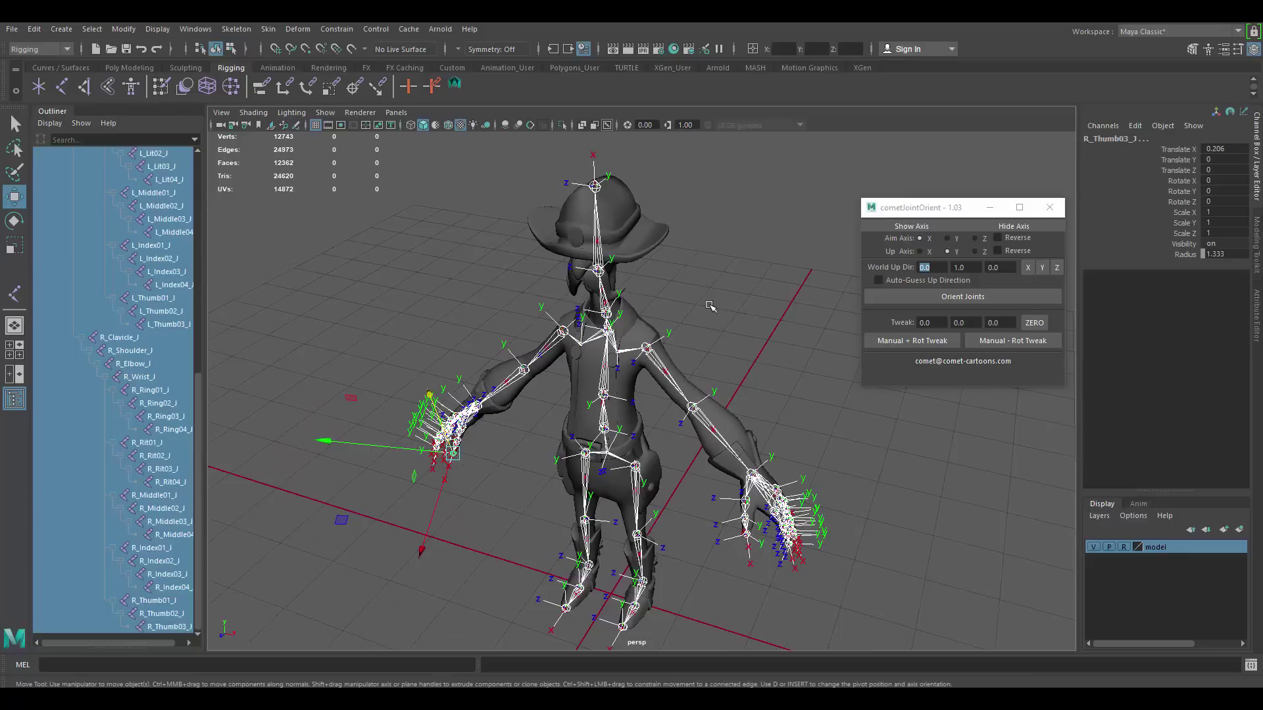
middle_click_drag(734, 372, 694, 279, "alt")
scroll(728, 329, "up", 5)
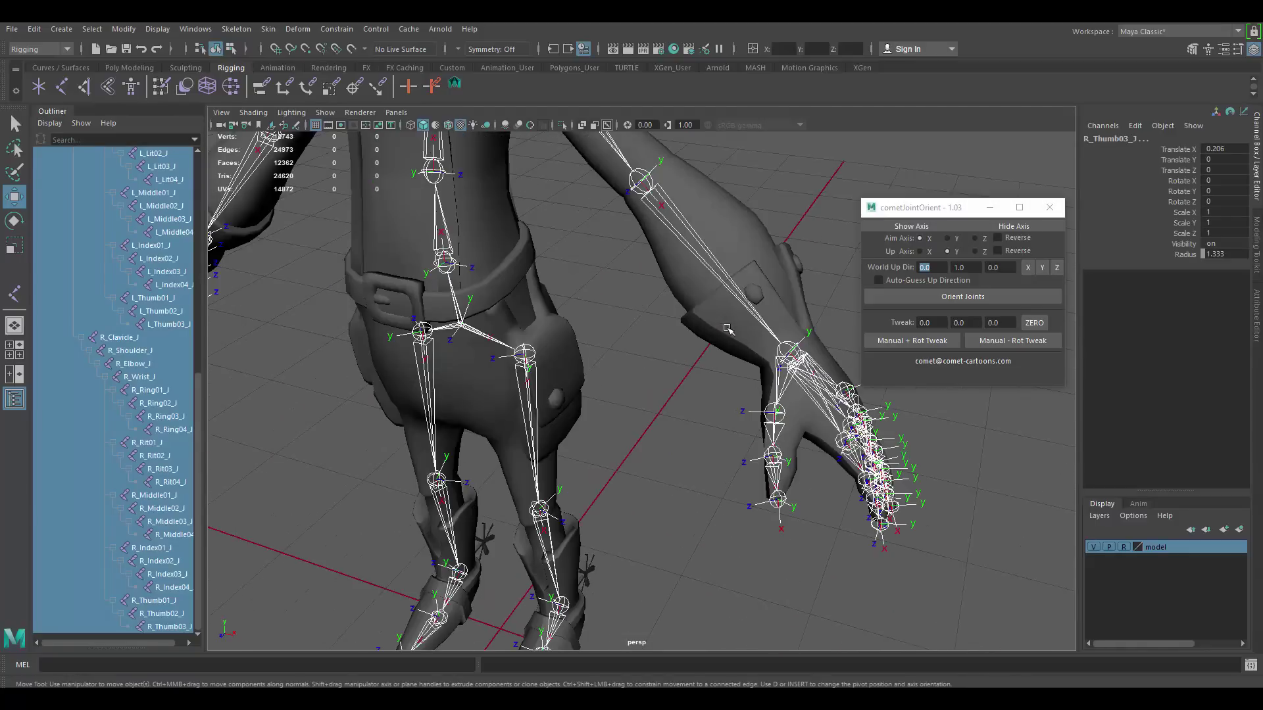
left_click_drag(651, 329, 758, 406, "alt")
left_click(763, 336)
scroll(711, 376, "up", 3)
left_click_drag(695, 371, 622, 419, "alt")
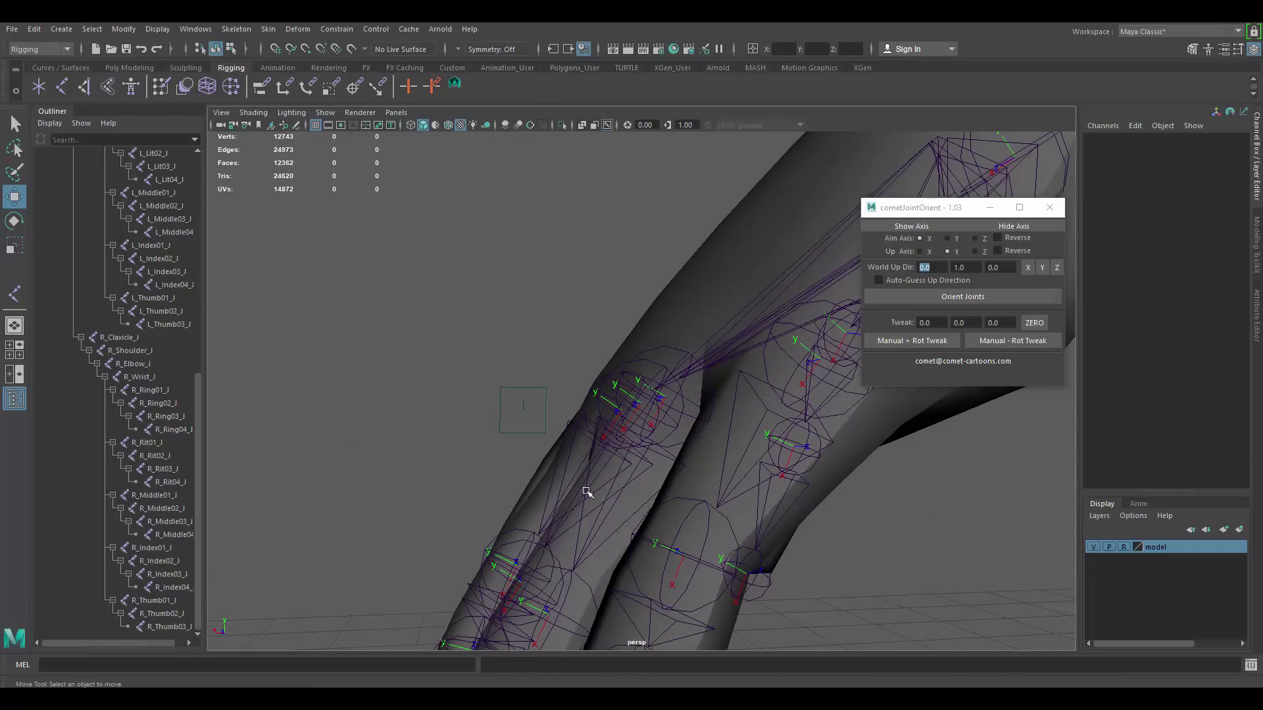
left_click_drag(586, 492, 823, 436, "alt")
right_click_drag(823, 437, 660, 335, "alt")
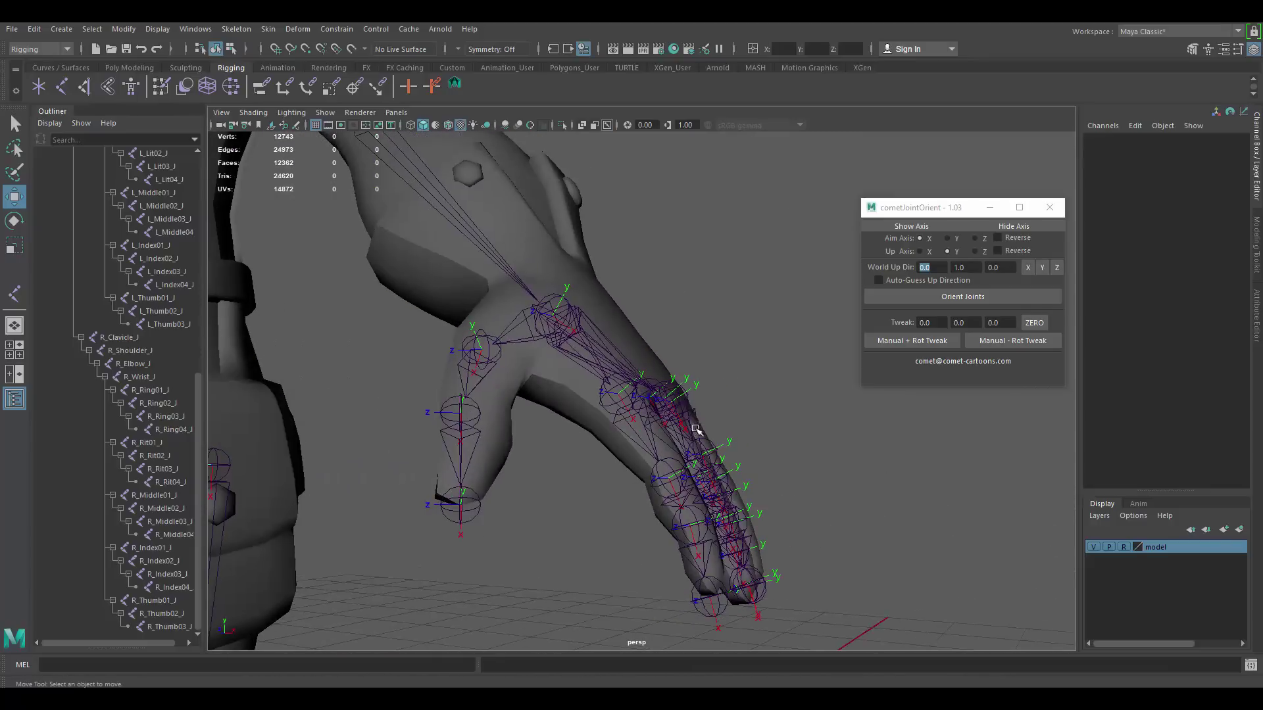
left_click_drag(695, 429, 780, 386, "alt")
right_click_drag(781, 386, 662, 330, "alt")
middle_click_drag(662, 330, 736, 384, "alt")
left_click_drag(736, 383, 796, 377, "alt")
right_click_drag(796, 376, 739, 372, "alt")
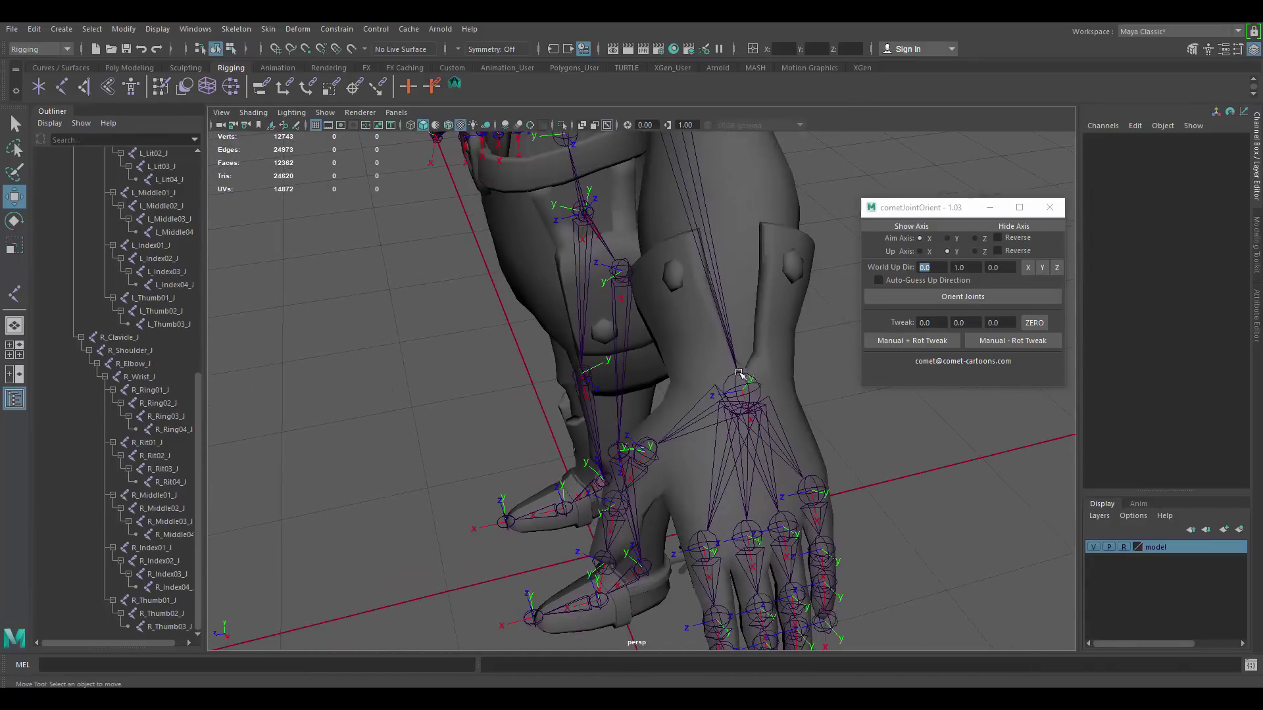
Check the local rotation axes along the left arm and across the shoulders, clavicles, upper spine and neck.
left_click_drag(704, 353, 643, 294, "alt")
middle_click_drag(643, 294, 812, 471, "alt")
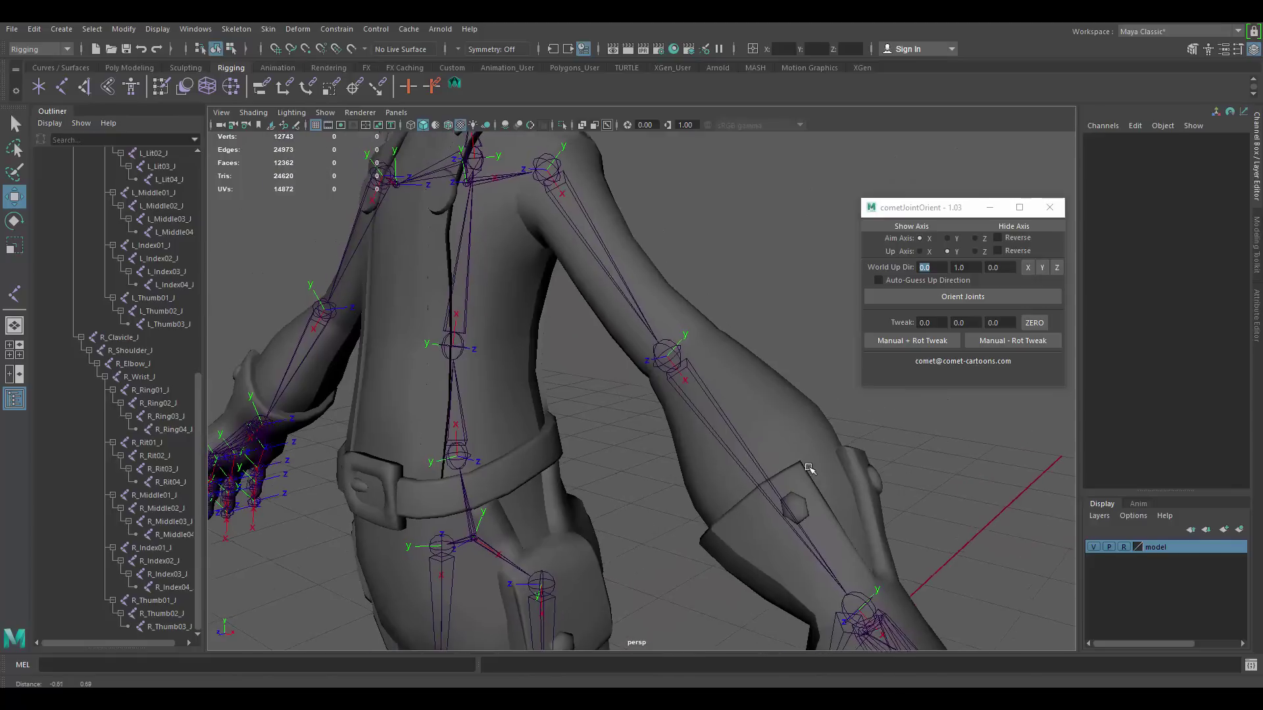
right_click_drag(618, 368, 669, 386, "alt")
left_click_drag(653, 389, 693, 375, "alt")
right_click_drag(694, 375, 659, 331, "alt")
middle_click_drag(659, 331, 839, 449, "alt")
right_click_drag(723, 388, 799, 420, "alt")
middle_click_drag(615, 373, 722, 391, "alt")
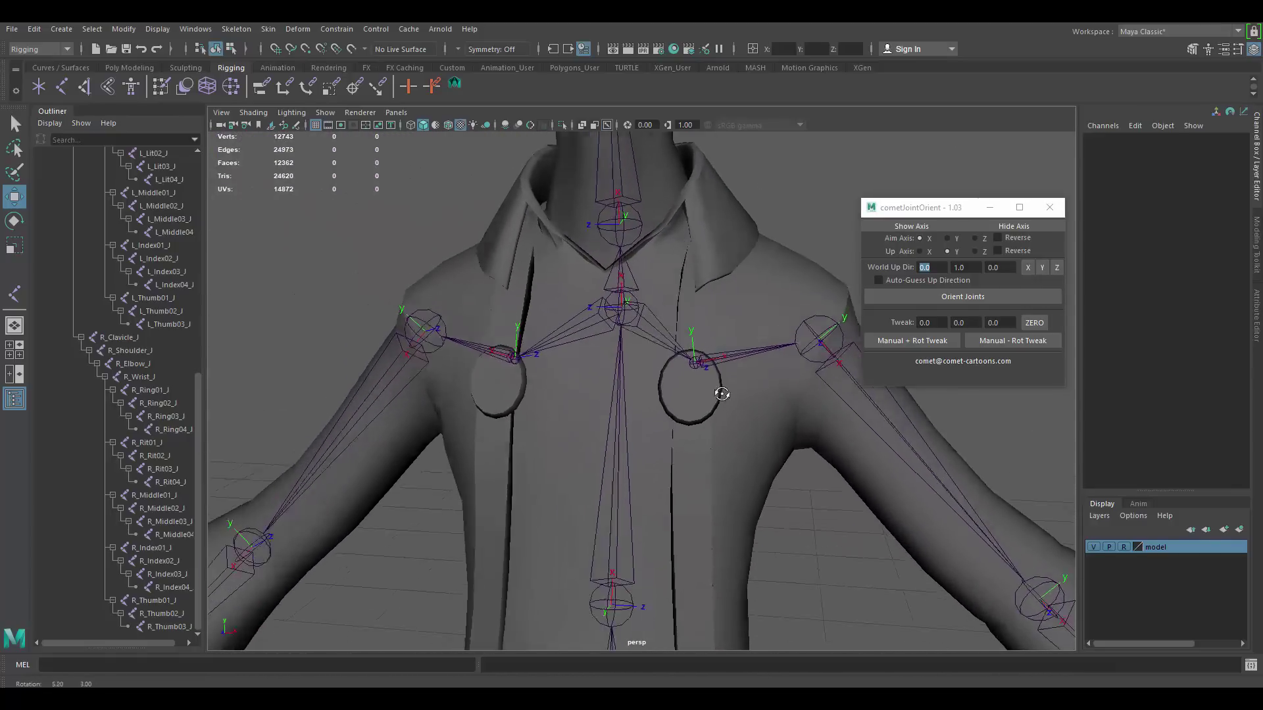
left_click_drag(722, 391, 664, 381, "alt")
middle_click_drag(767, 349, 684, 390, "alt")
left_click_drag(684, 389, 769, 388, "alt")
middle_click_drag(559, 316, 707, 375, "alt")
right_click_drag(708, 374, 719, 378, "alt")
mouse_move(719, 378)
left_mouse_down("alt")
mouse_move(659, 378)
mouse_move(716, 382)
left_mouse_up("alt")
Examine the local rotation axes down the right arm, from the elbow to the wrist and fingers.
middle_click_drag(339, 507, 554, 428, "alt")
right_click_drag(554, 427, 564, 432, "alt")
middle_click_drag(564, 431, 662, 327, "alt")
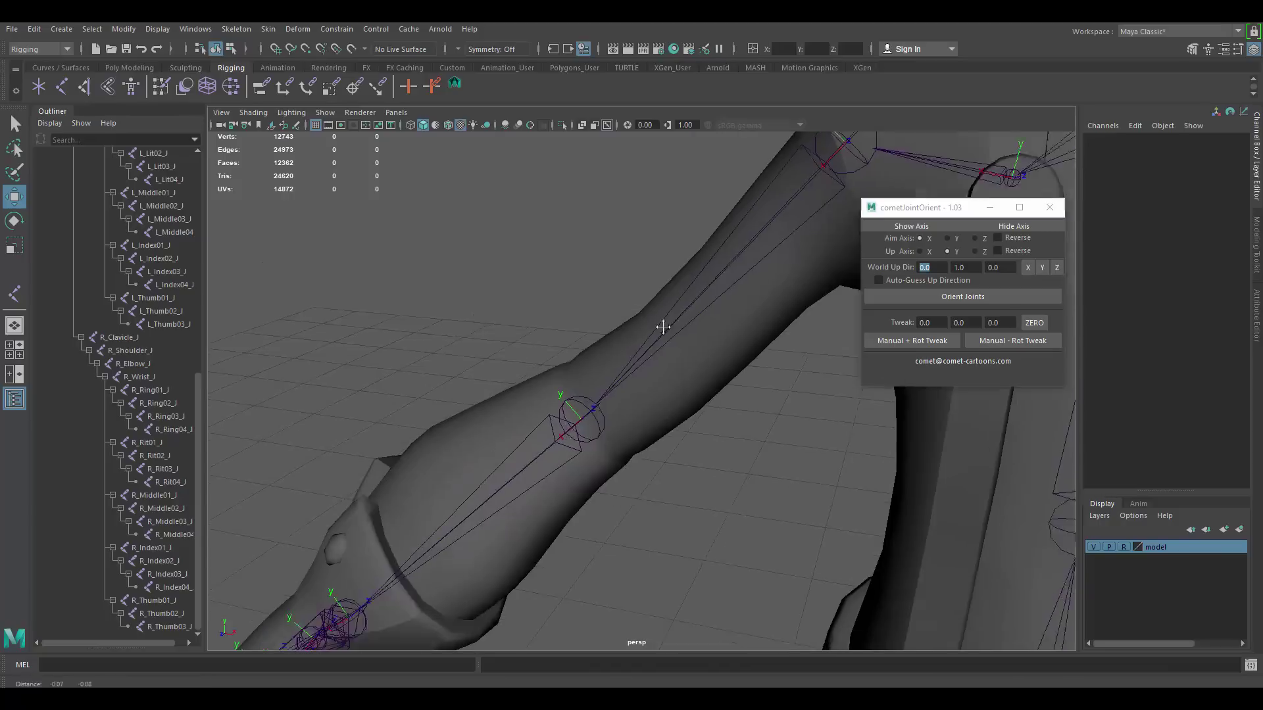
middle_click_drag(592, 474, 772, 293, "alt")
middle_click_drag(657, 385, 752, 298, "alt")
left_click_drag(682, 379, 657, 381, "alt")
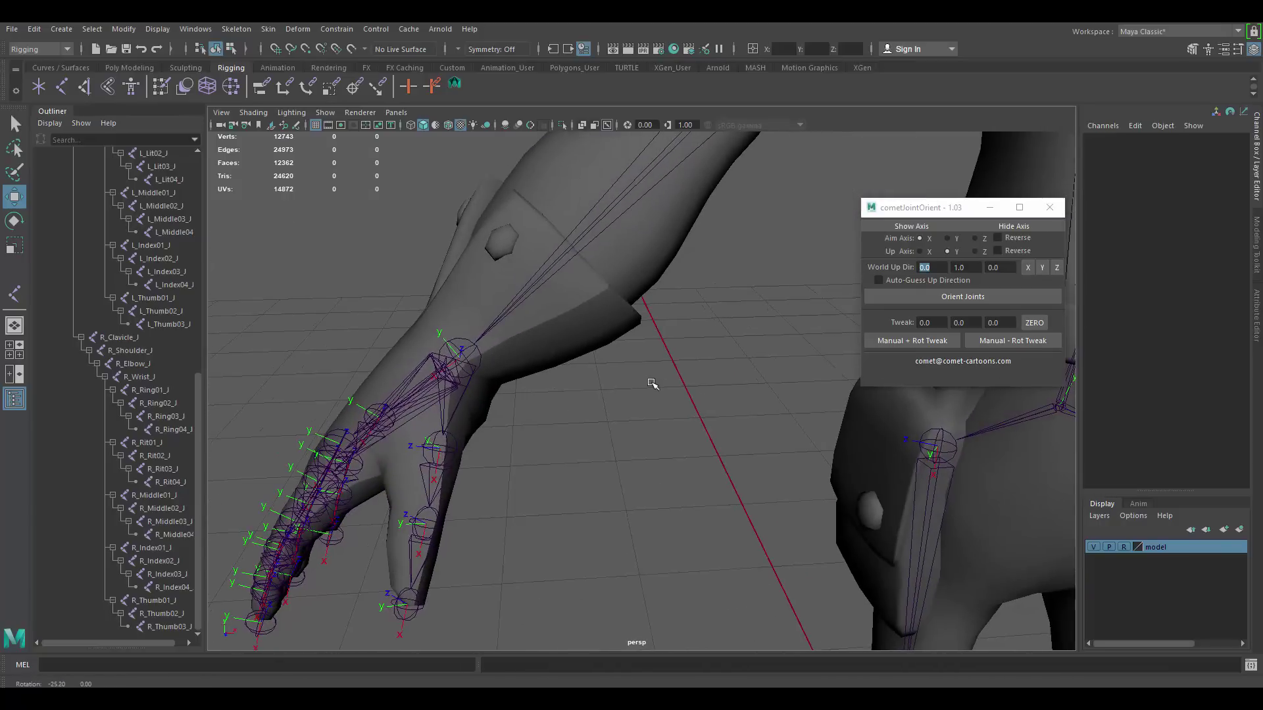
Compare the local rotation axes of the left and right leg joints and the lower spine.
right_click_drag(651, 381, 378, 335, "alt")
middle_click_drag(678, 484, 445, 352, "alt")
left_click_drag(660, 354, 622, 354, "alt")
right_click_drag(622, 354, 769, 373, "alt")
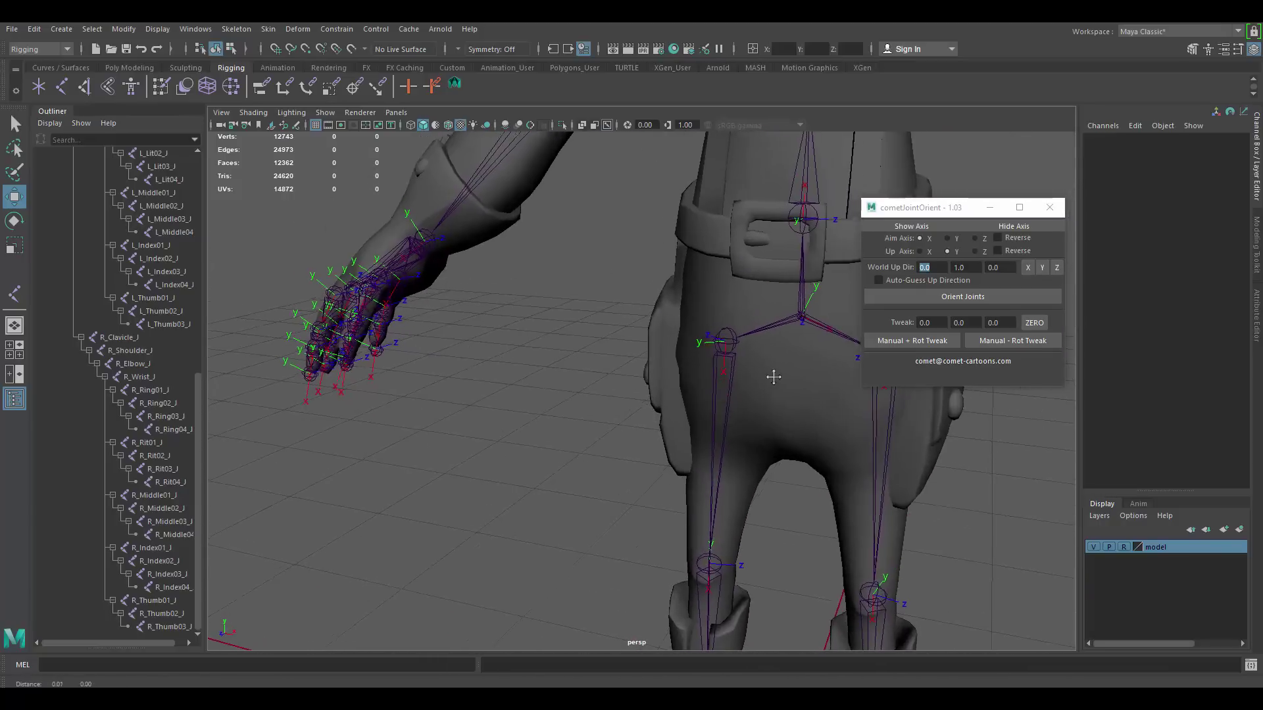
middle_click_drag(770, 373, 642, 395, "alt")
right_click_drag(643, 394, 758, 409, "alt")
left_click(698, 336)
right_click_drag(875, 421, 755, 409, "alt")
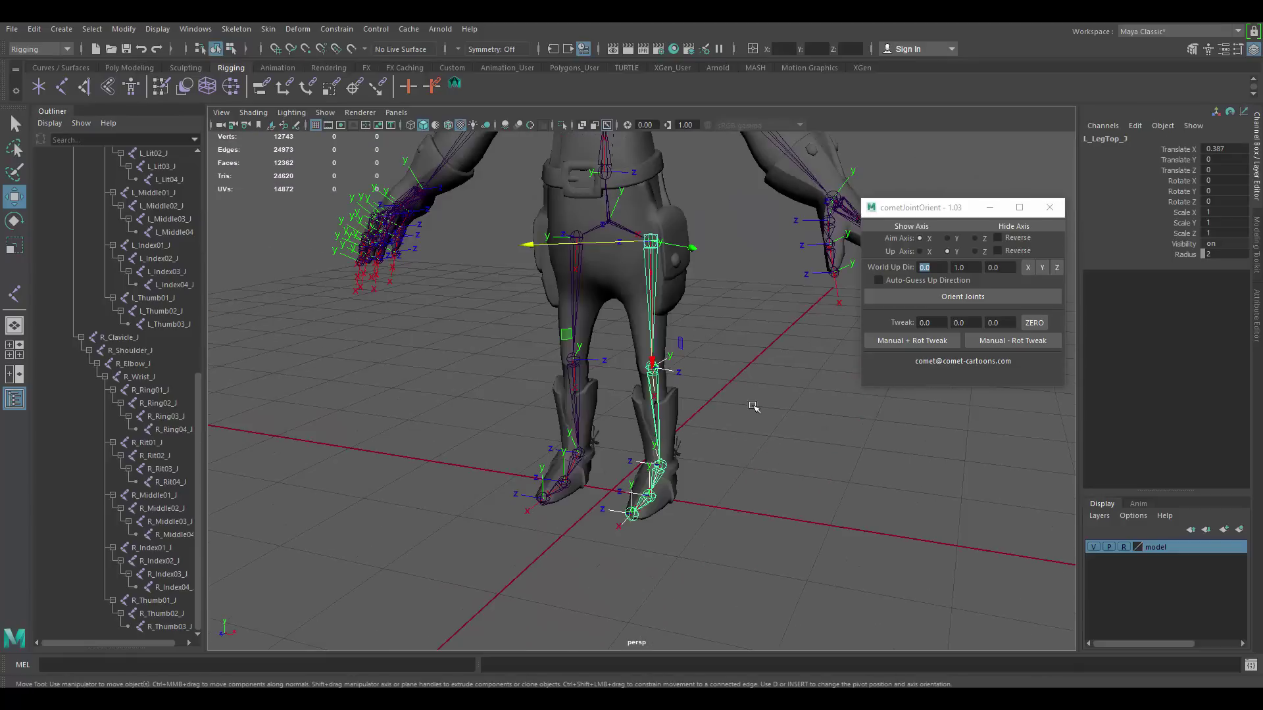
left_click(720, 329)
right_click_drag(719, 326, 869, 413, "alt")
middle_click_drag(699, 303, 678, 364, "alt")
left_click_drag(678, 363, 694, 326, "alt")
middle_click_drag(591, 291, 643, 389, "alt")
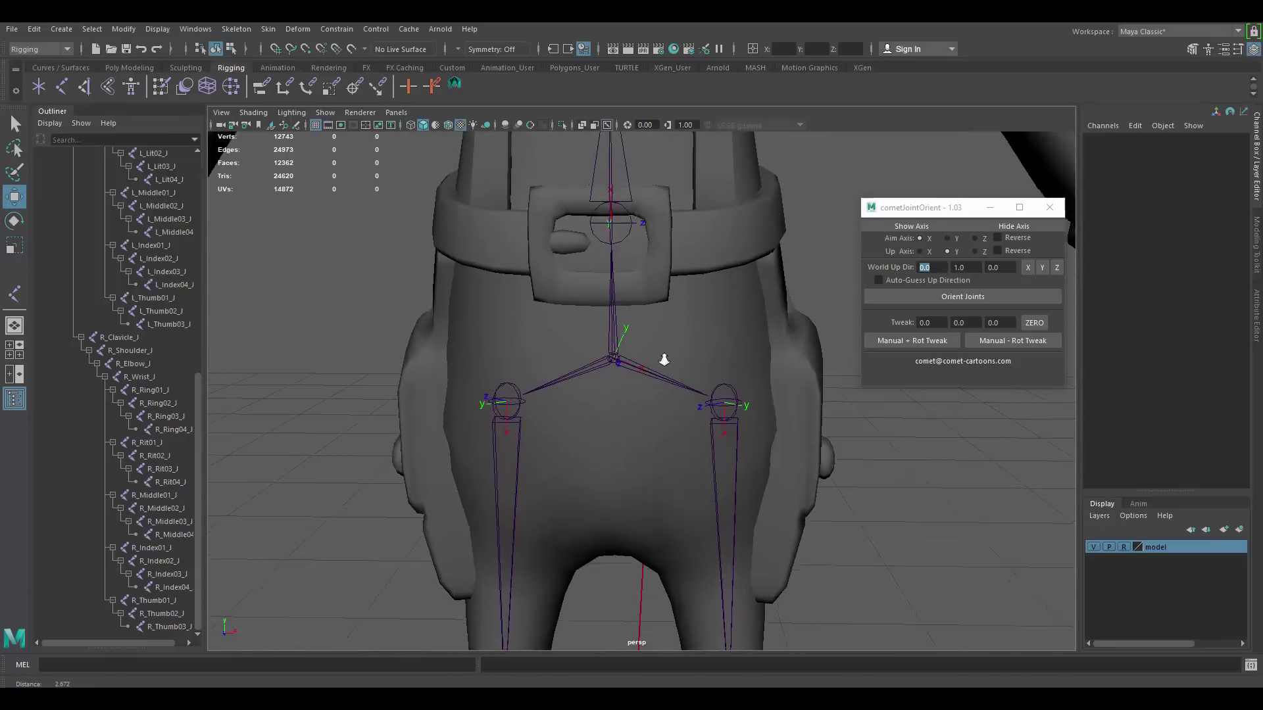
Examine the local rotation axis of the root hip joint up close.
scroll(665, 358, "up", 3)
left_click_drag(665, 358, 494, 288, "alt")
scroll(589, 301, "up", 3)
left_click(566, 320)
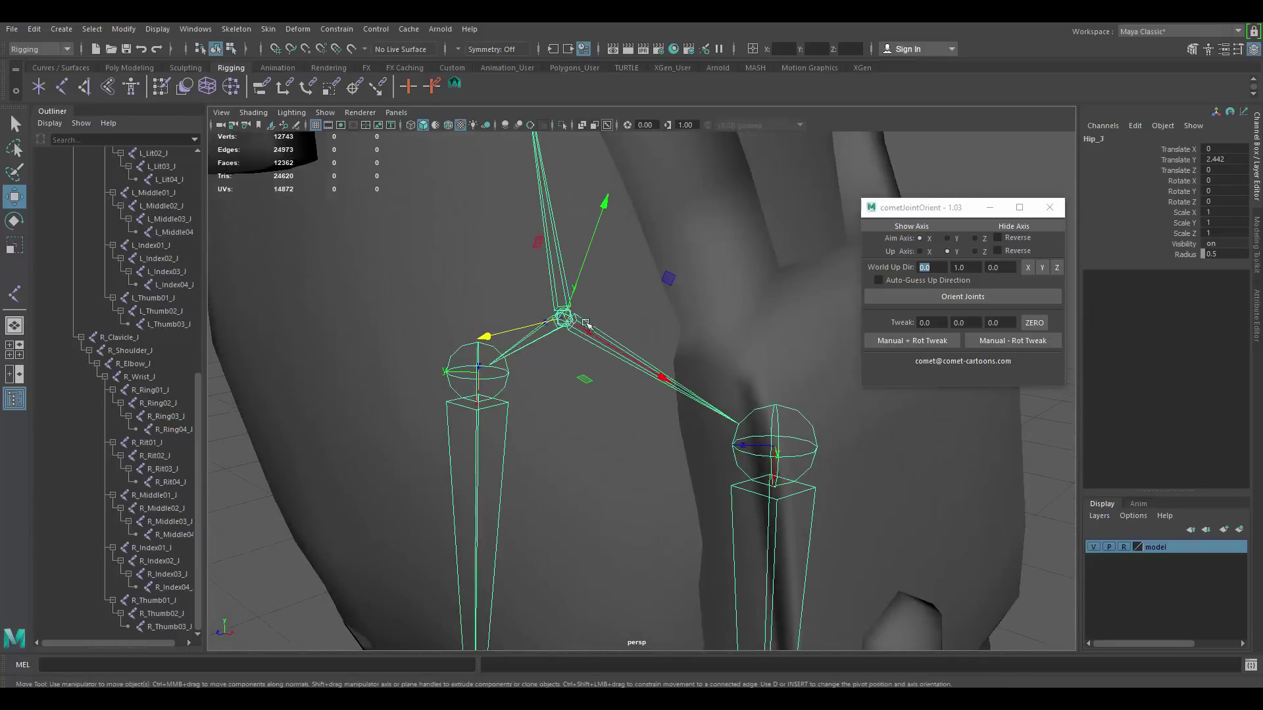
scroll(495, 288, "down", 3)
left_click(819, 177)
left_click_drag(612, 327, 667, 341, "alt")
Close the cometJointOrient window and orient the root hip joint to world using the Orient Joint options.
left_click(597, 339)
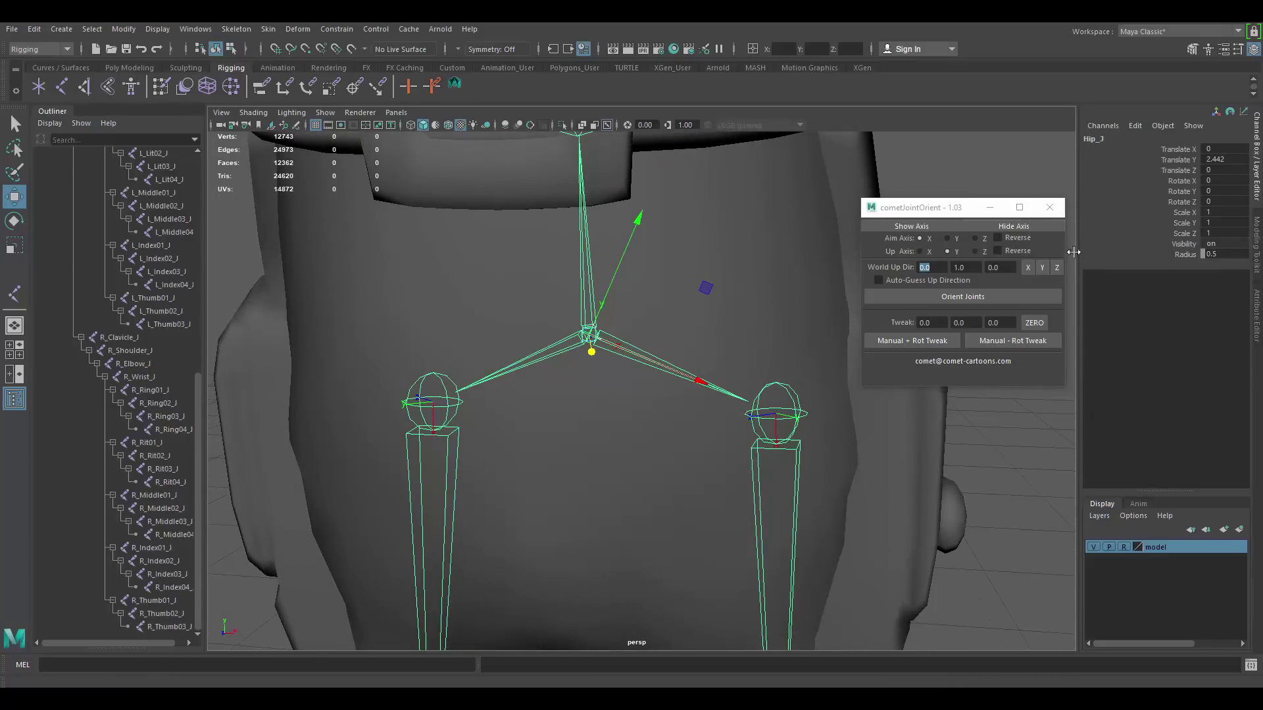
left_click(1049, 210)
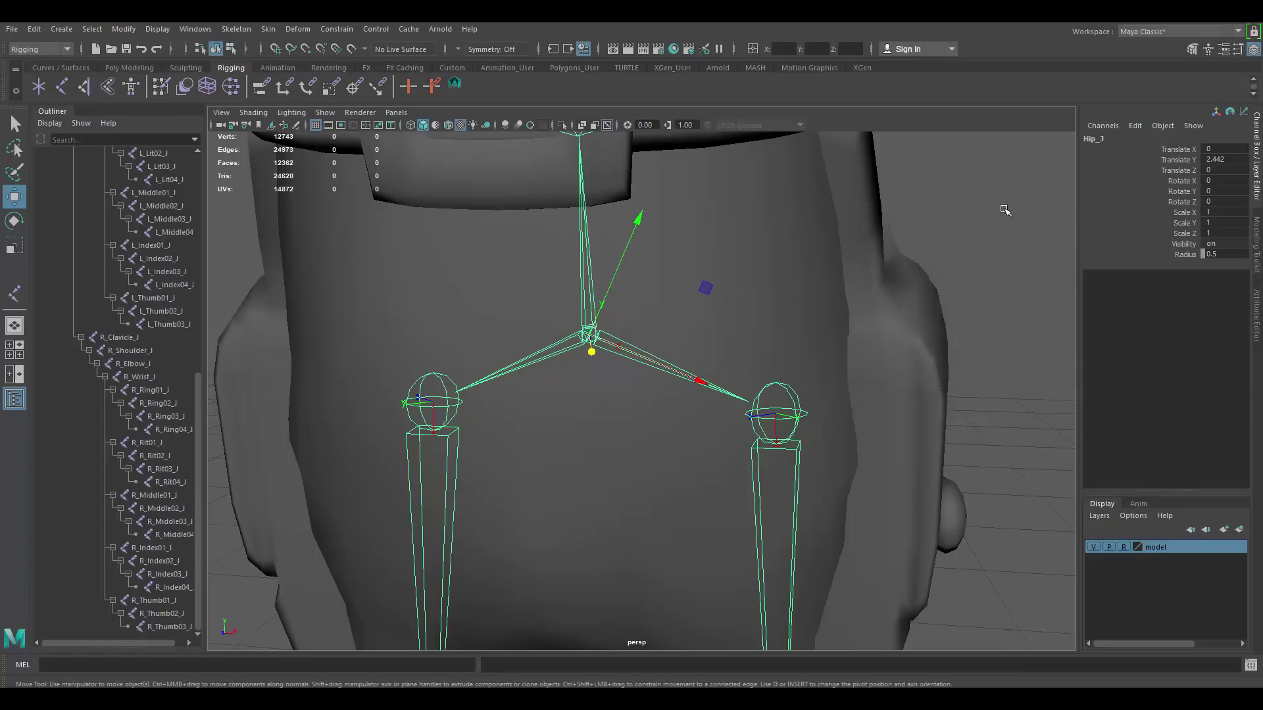
left_click(234, 29)
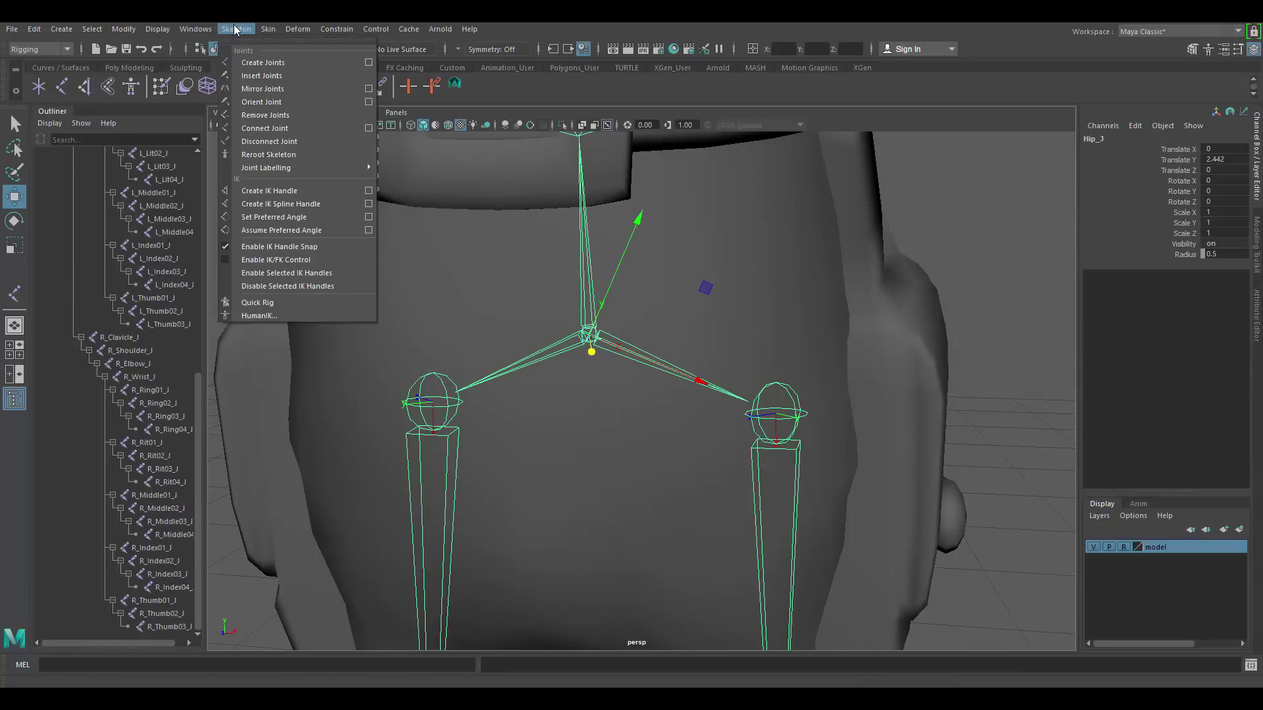
left_click(369, 102)
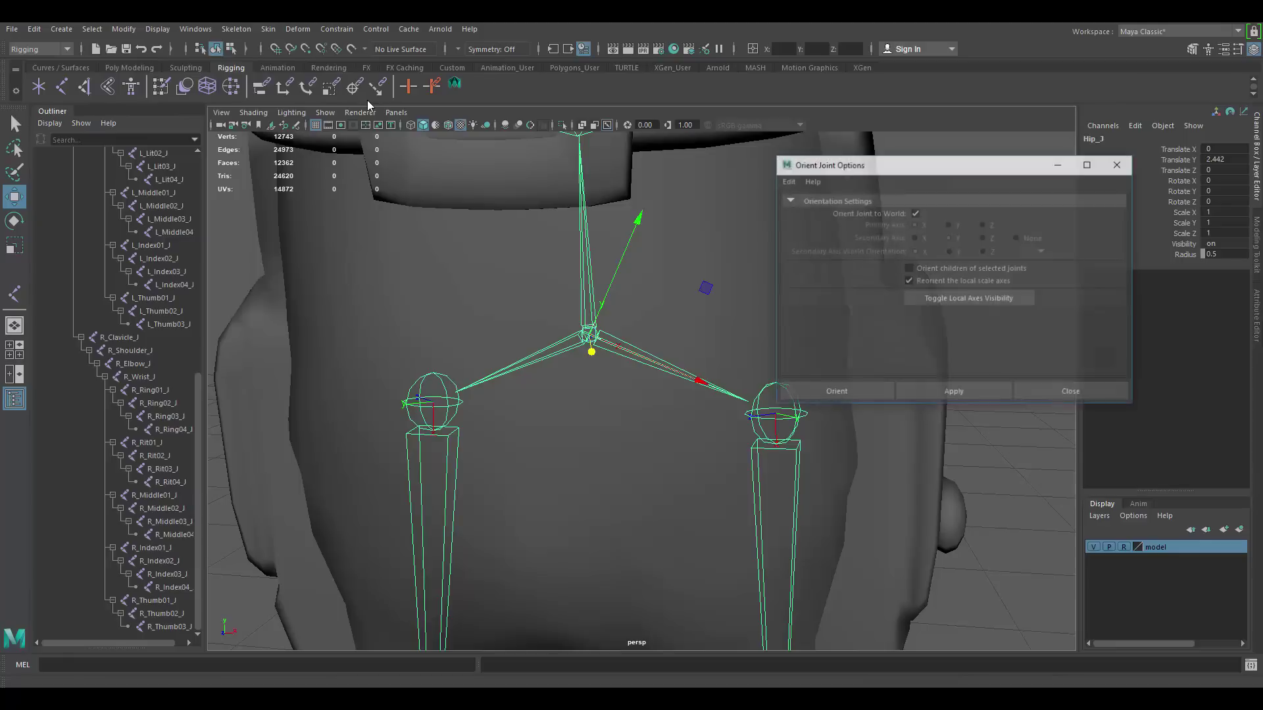
left_click_drag(943, 174, 1022, 225)
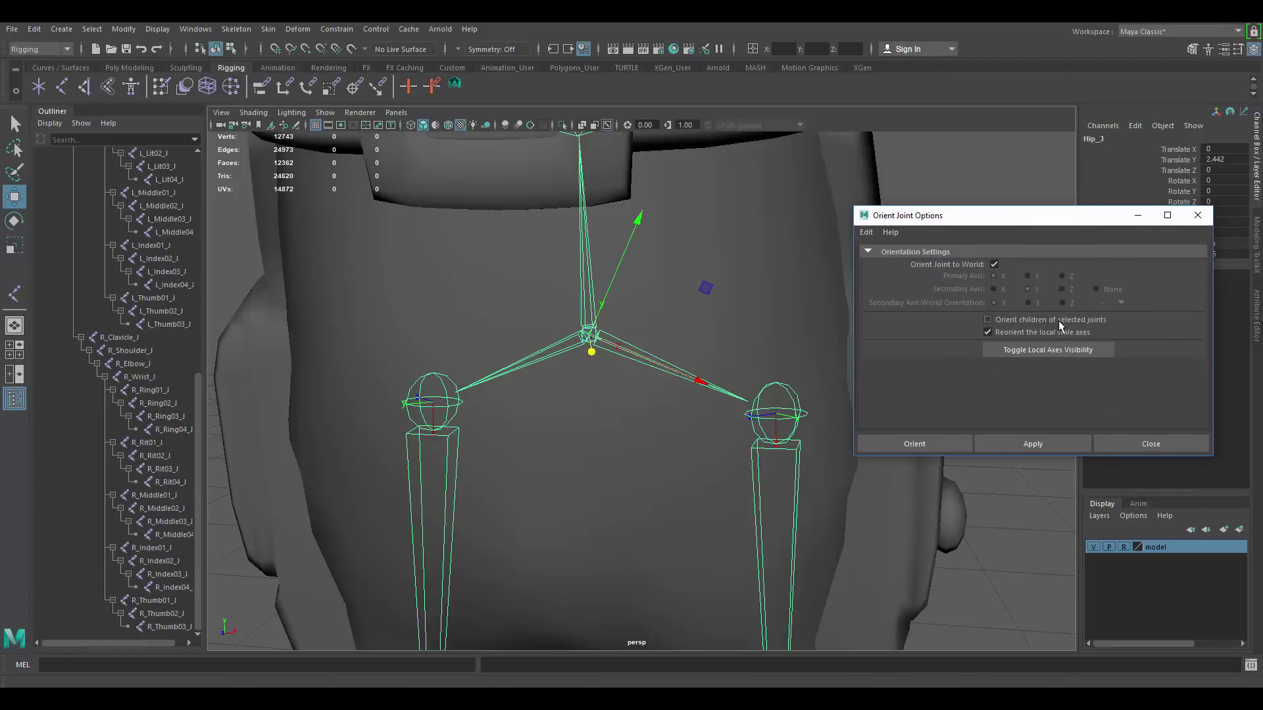
scroll(756, 318, "down", 5)
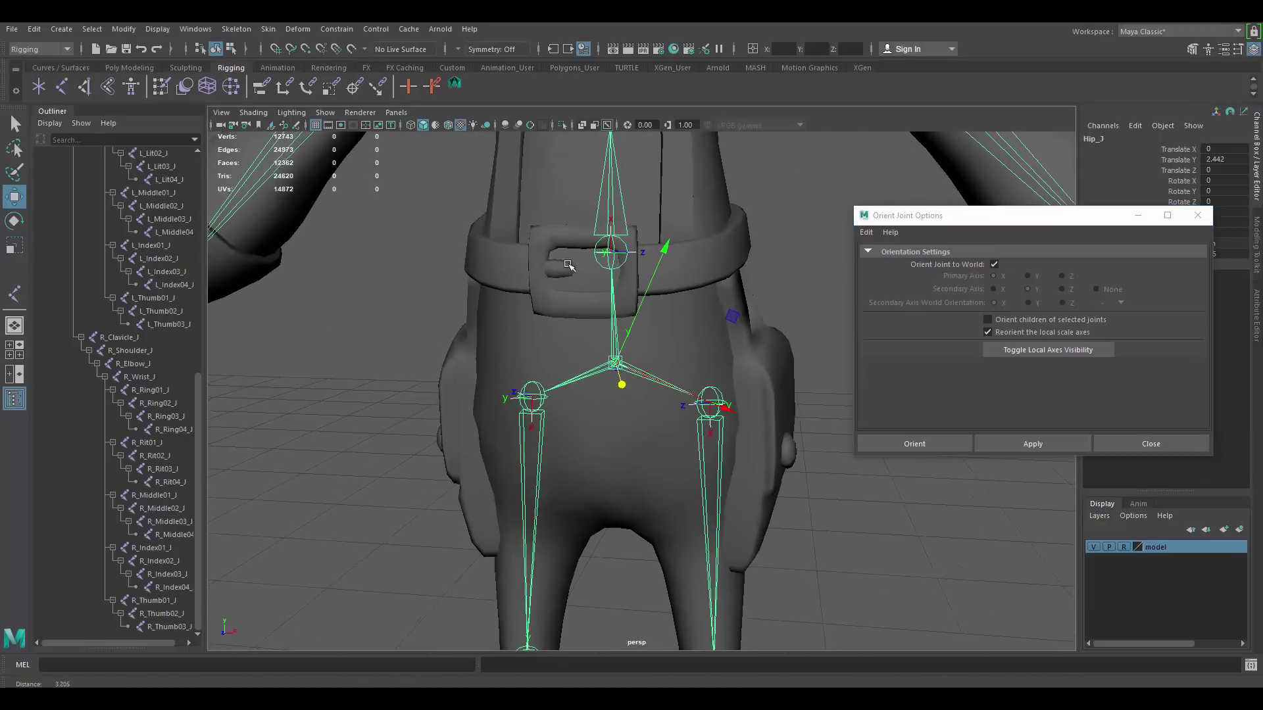
scroll(696, 350, "down", 5)
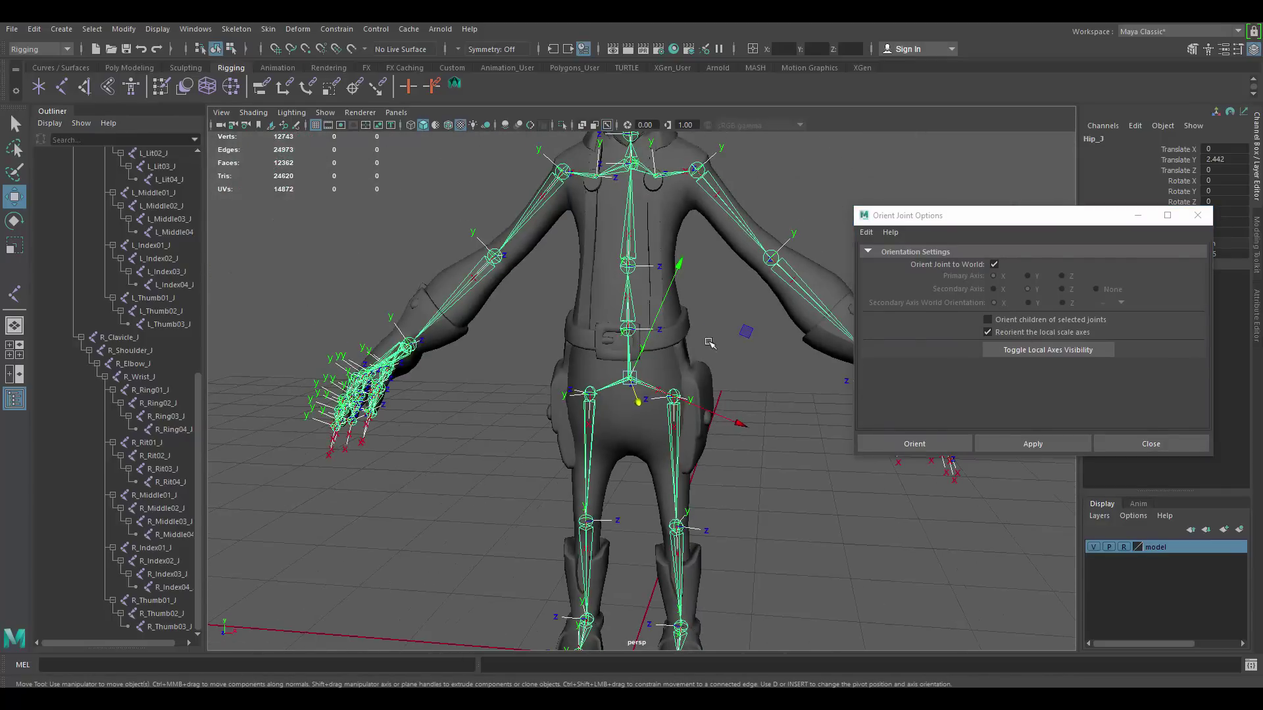
scroll(709, 342, "up", 8)
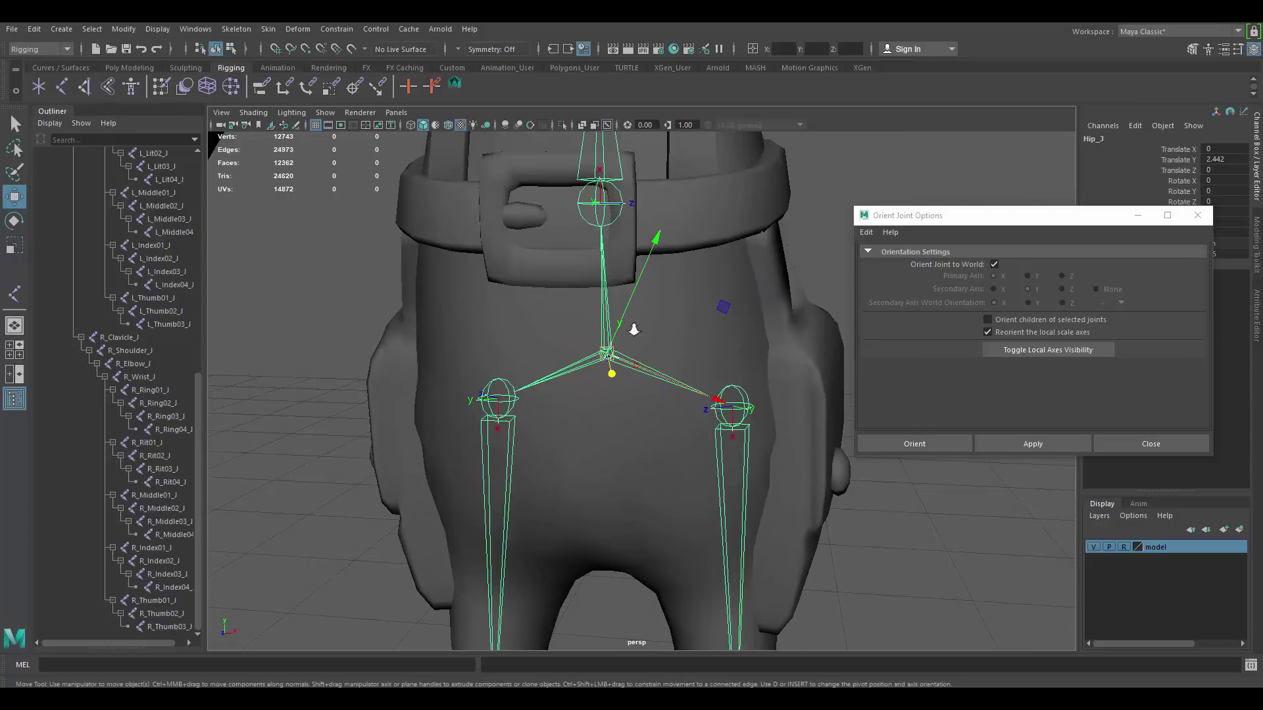
scroll(742, 392, "up", 4)
left_click(1011, 445)
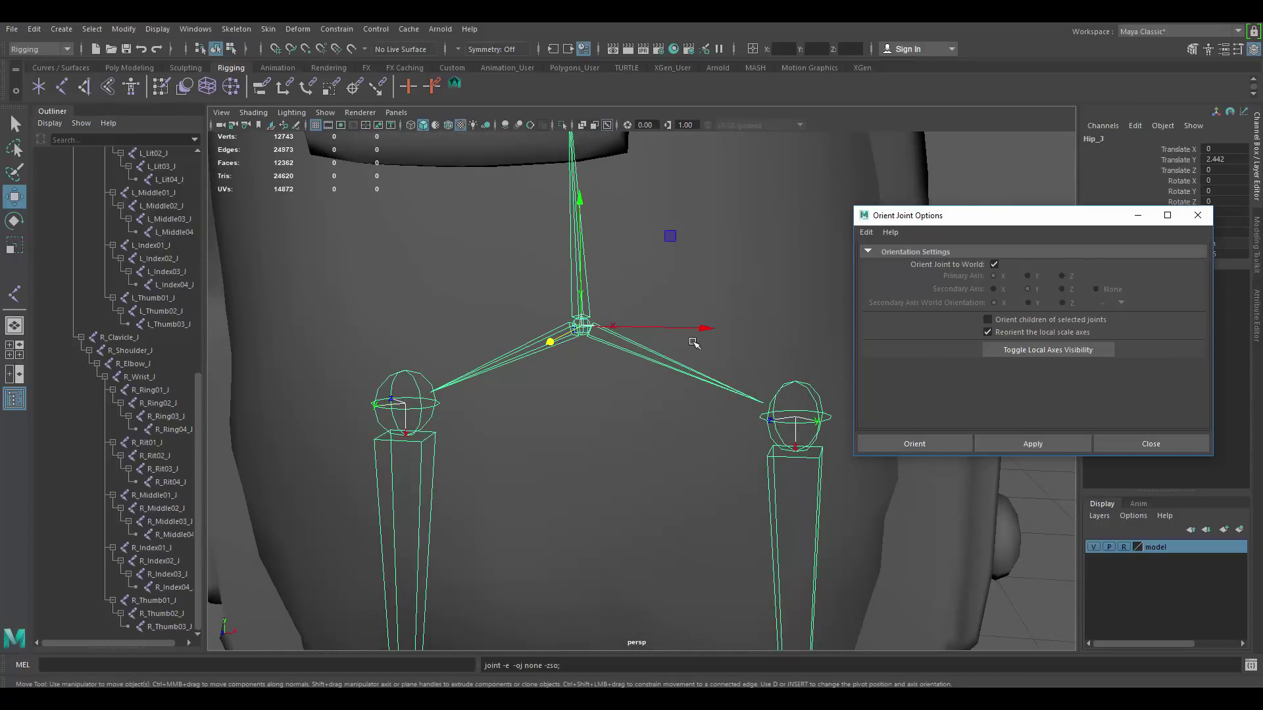
Orient the left leg top joint with primary axis X, secondary axis Y and secondary axis world orientation +Z.
left_click_drag(717, 381, 711, 297, "alt")
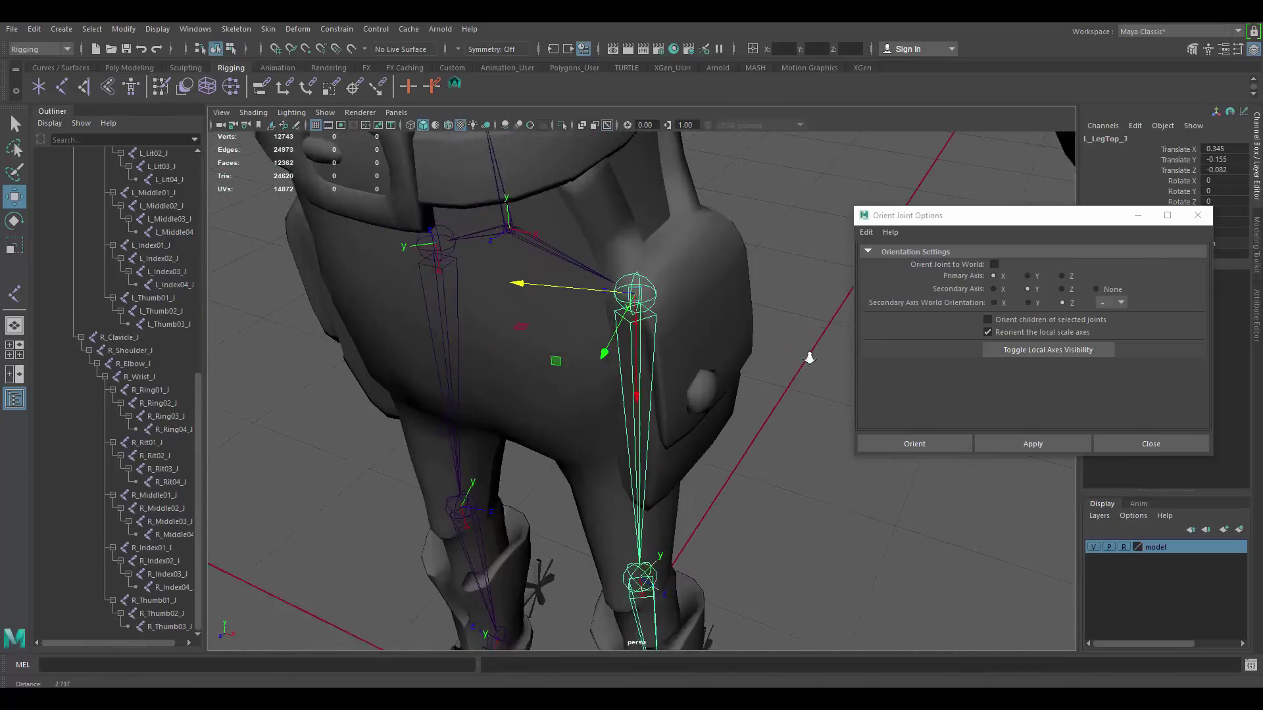
right_click_drag(809, 355, 956, 349, "alt")
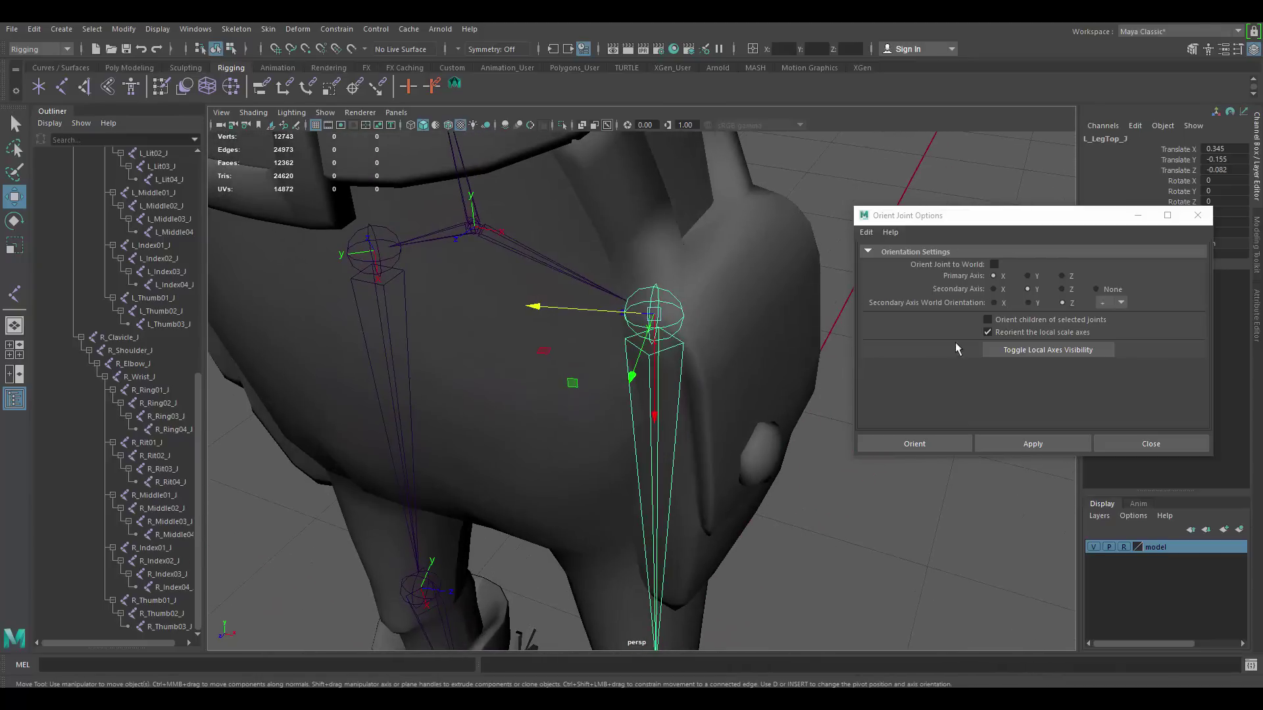
left_click(1063, 302)
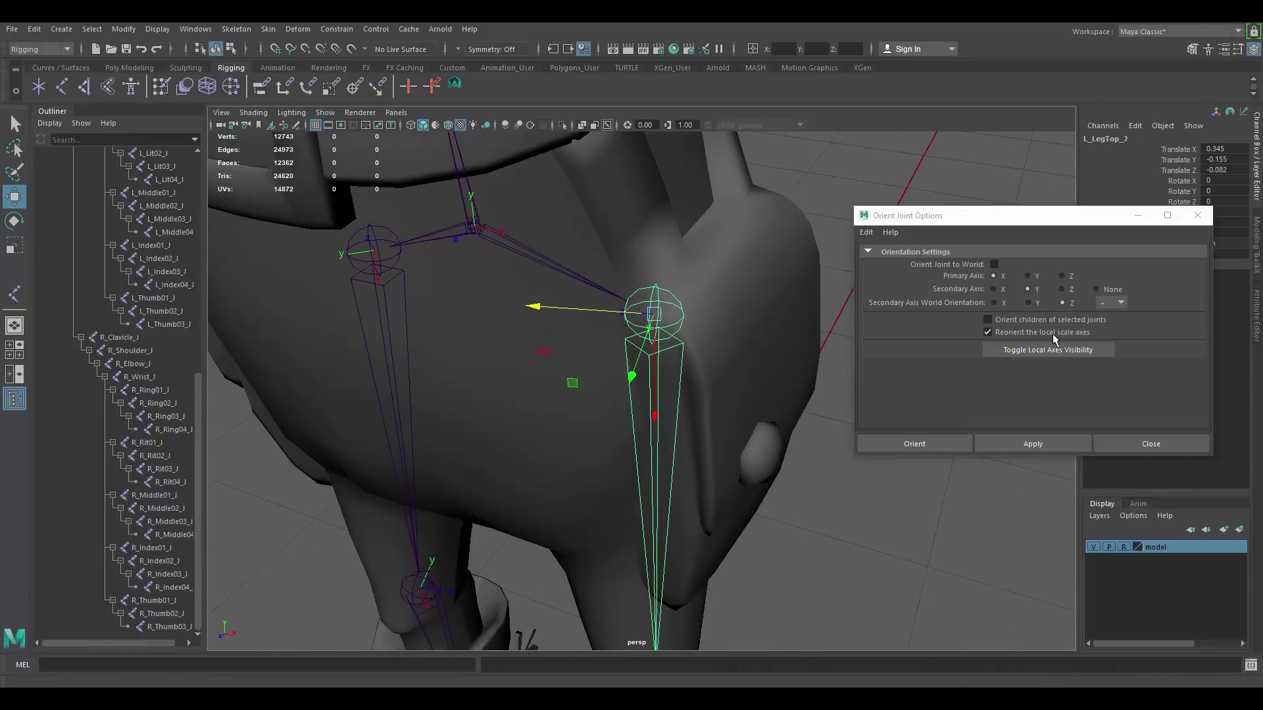
left_click(1030, 445)
left_click_drag(822, 395, 633, 334, "alt")
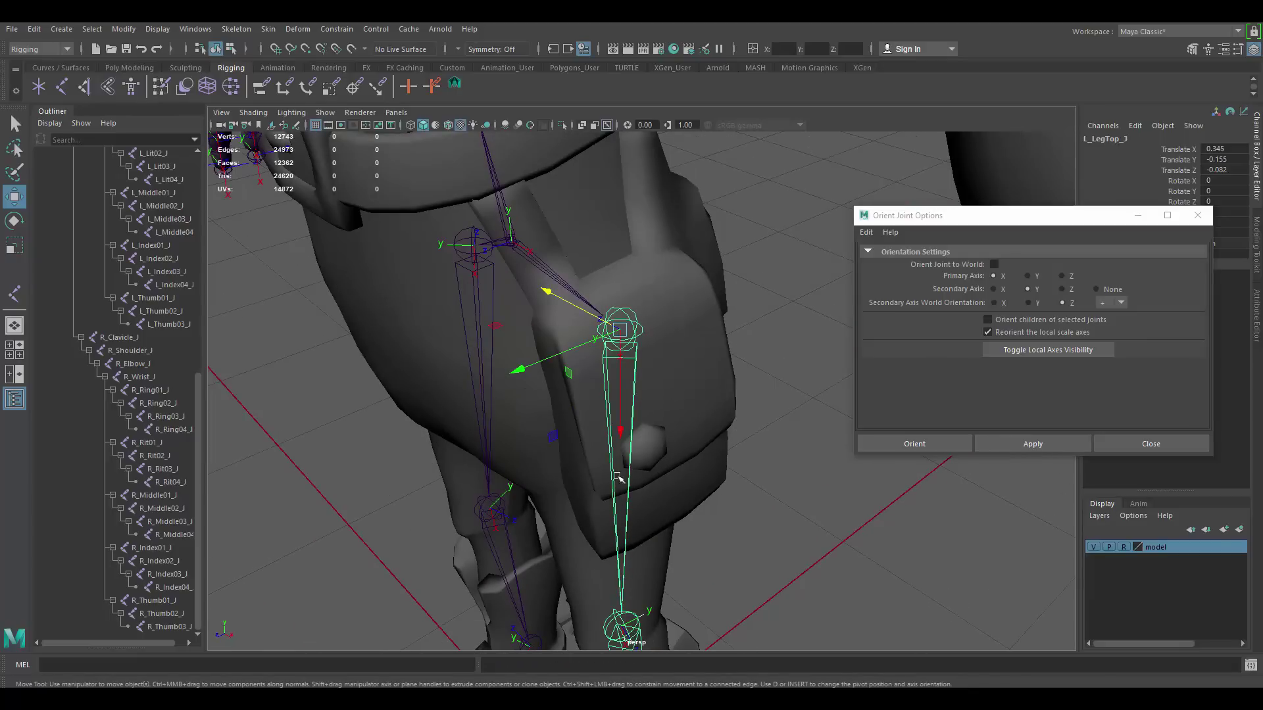
left_click_drag(687, 449, 761, 442, "alt")
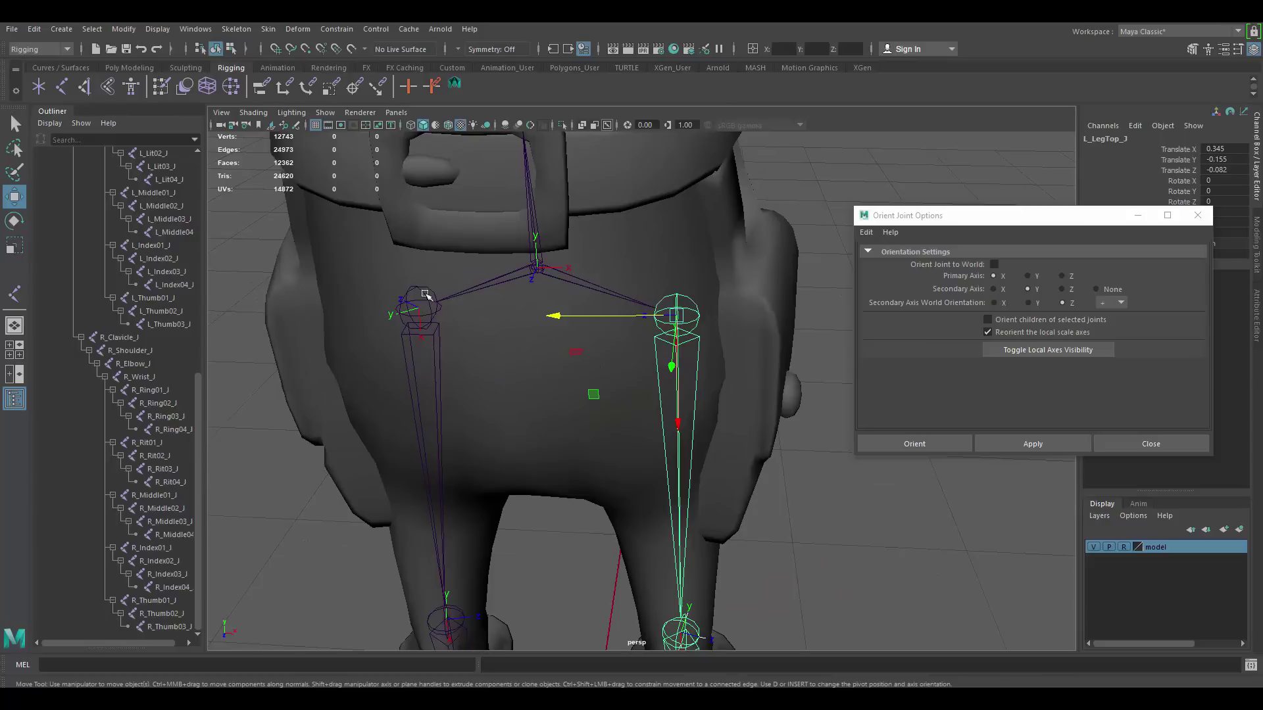
Orient the right leg top joint with the same axis settings as the left one.
left_click(426, 293)
left_click_drag(507, 327, 692, 400, "alt")
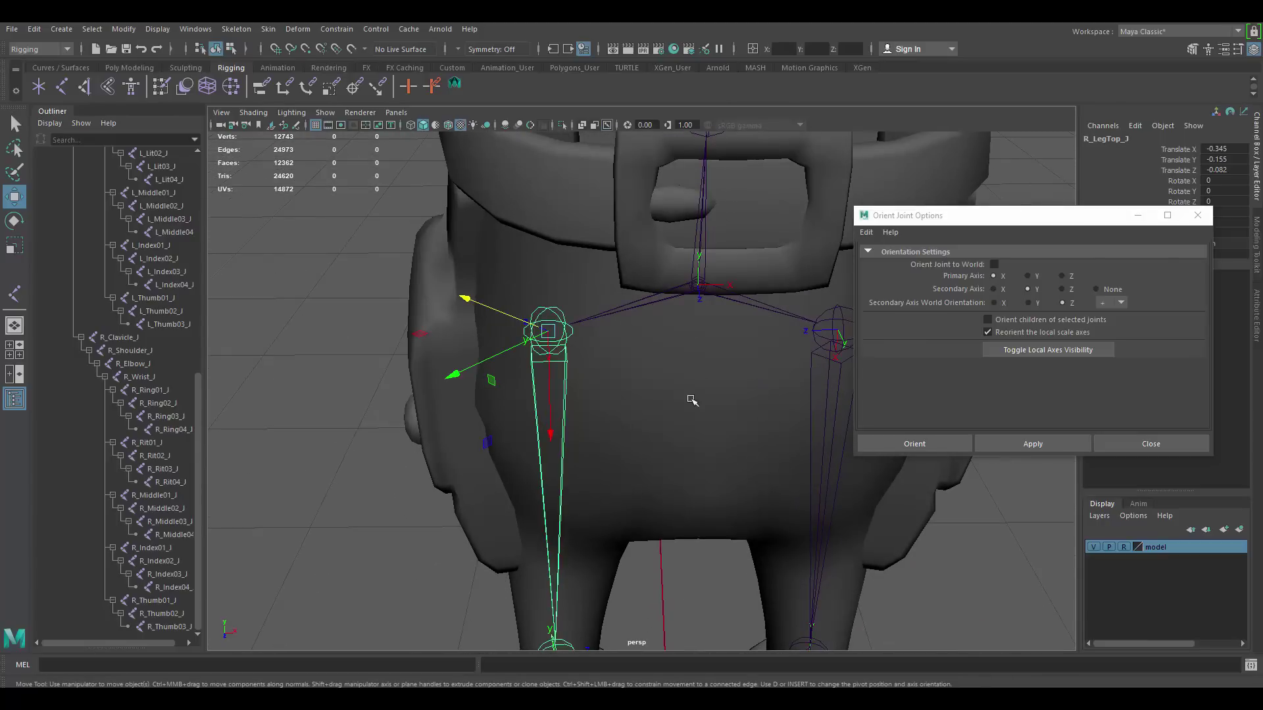
left_click(1024, 444)
left_click_drag(790, 421, 508, 308, "alt")
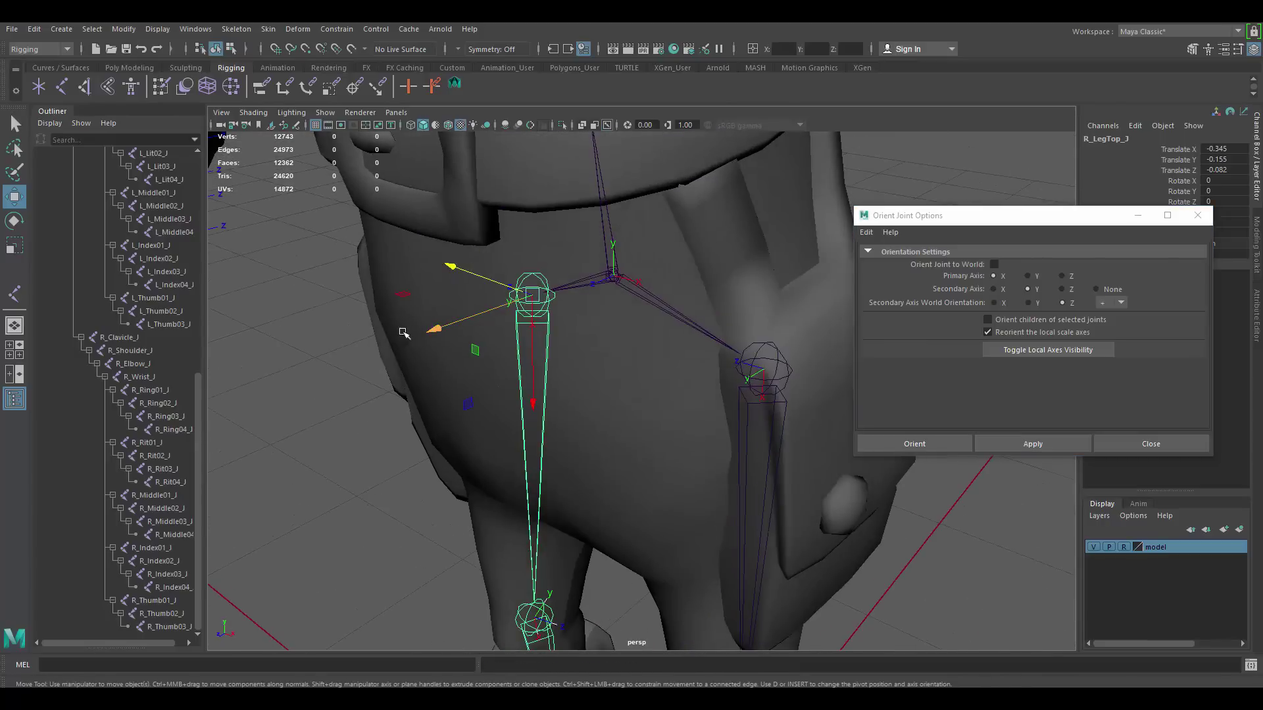
right_click_drag(701, 482, 599, 428, "alt")
left_click_drag(598, 427, 677, 400, "alt")
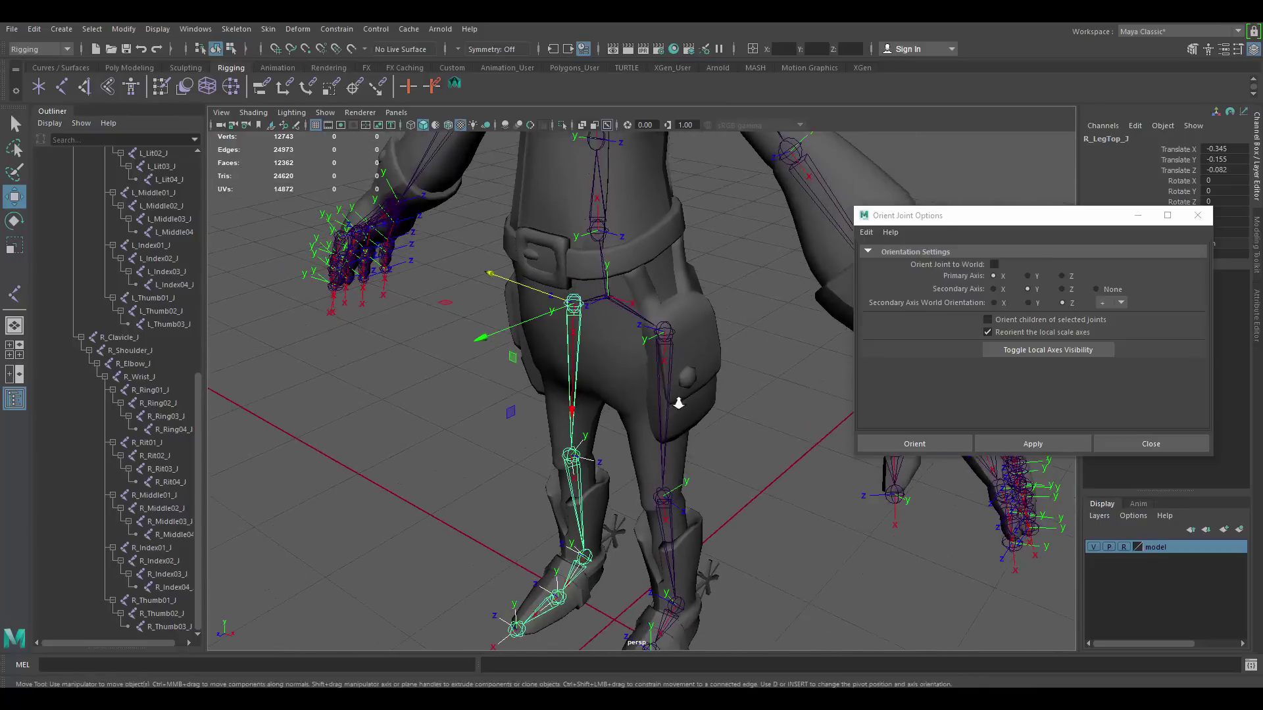
Orient the left and right knee joints with primary axis X, secondary axis Y and secondary axis world orientation +Z.
right_click_drag(677, 401, 737, 421, "alt")
middle_click_drag(736, 421, 746, 283, "alt")
right_click_drag(747, 283, 937, 465, "alt")
left_click(756, 346)
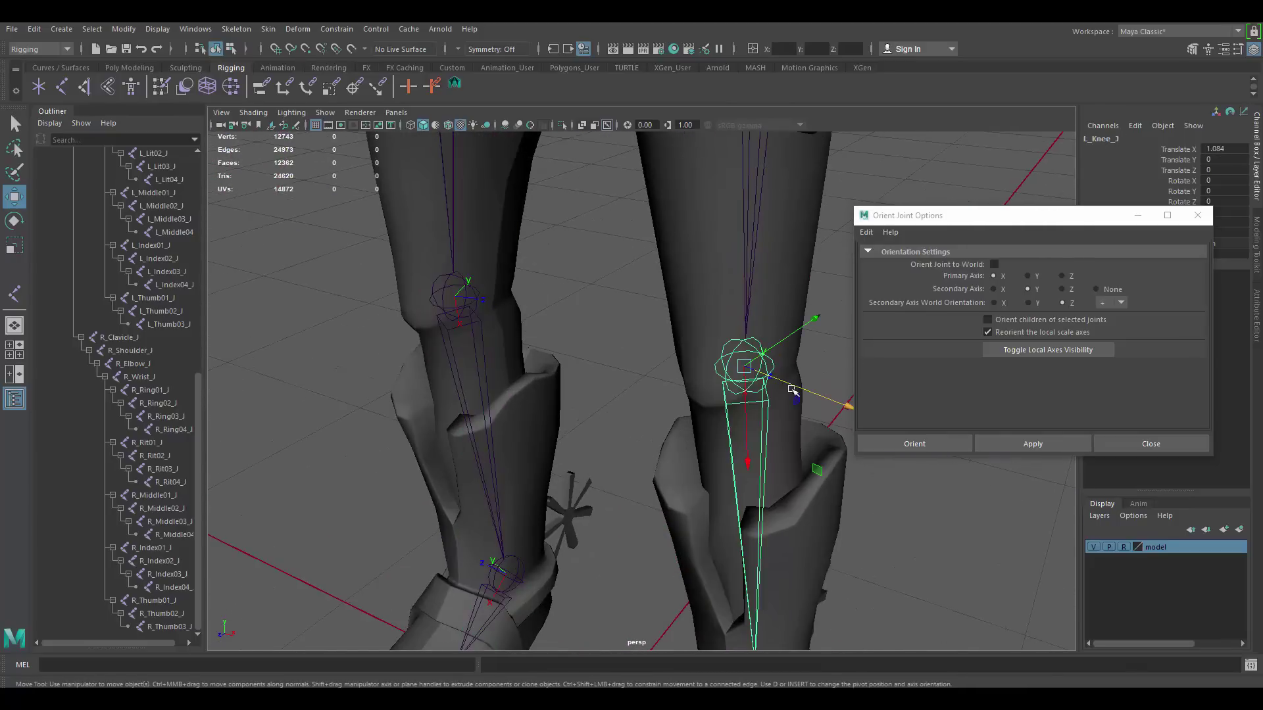
left_click_drag(792, 391, 600, 323, "alt")
left_click(1005, 449)
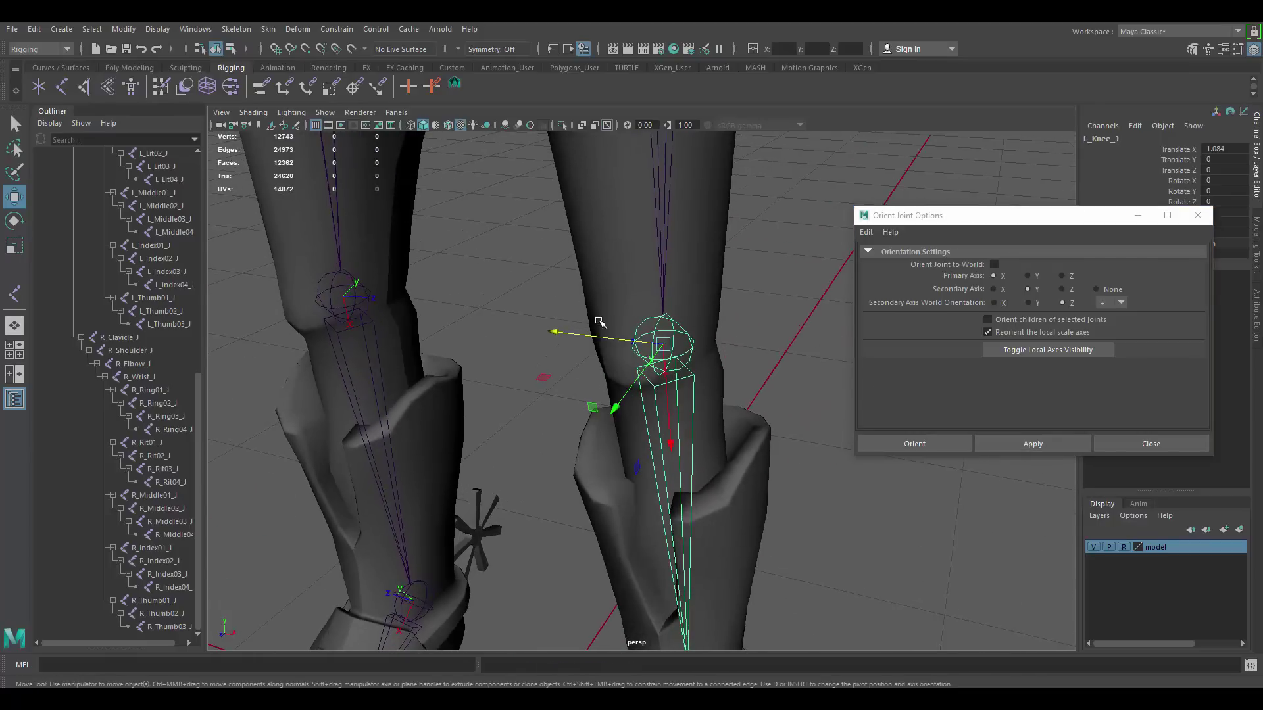
left_click(354, 284)
left_click(1000, 447)
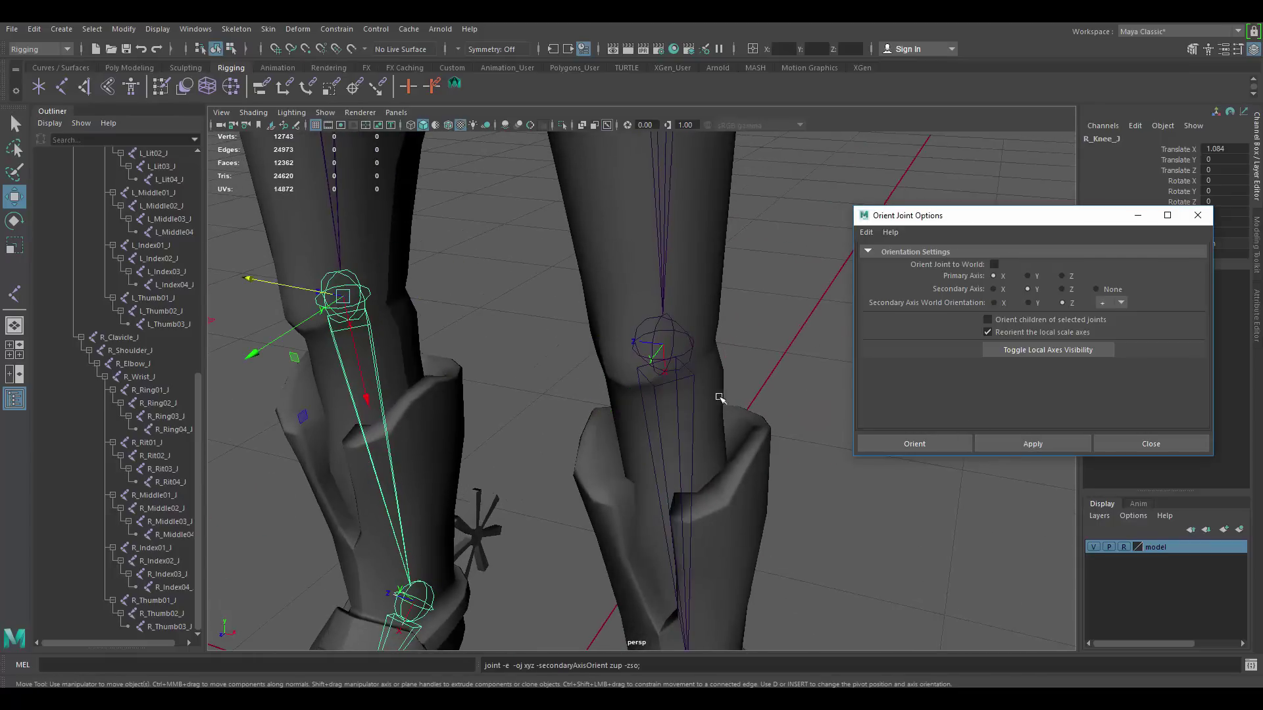
Check the local rotation axes of the ankle and foot joints, and of the joints further up the body.
left_click_drag(722, 394, 657, 362, "alt")
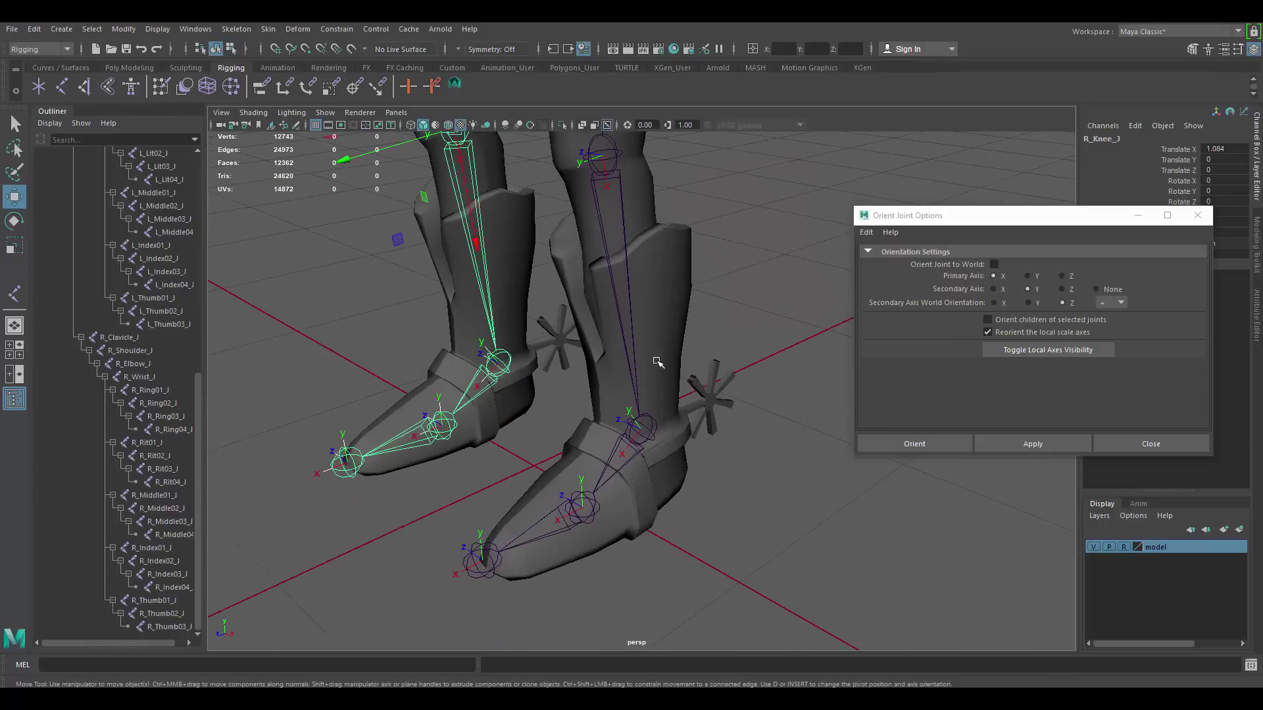
left_click(651, 423)
left_click_drag(651, 423, 571, 389, "alt")
middle_click_drag(764, 241, 691, 378, "alt")
right_click_drag(691, 377, 757, 388, "alt")
left_click_drag(739, 383, 724, 388, "alt")
Orient the head joint with primary axis X, secondary axis Y and secondary axis world orientation -Y.
middle_click_drag(690, 304, 673, 340, "alt")
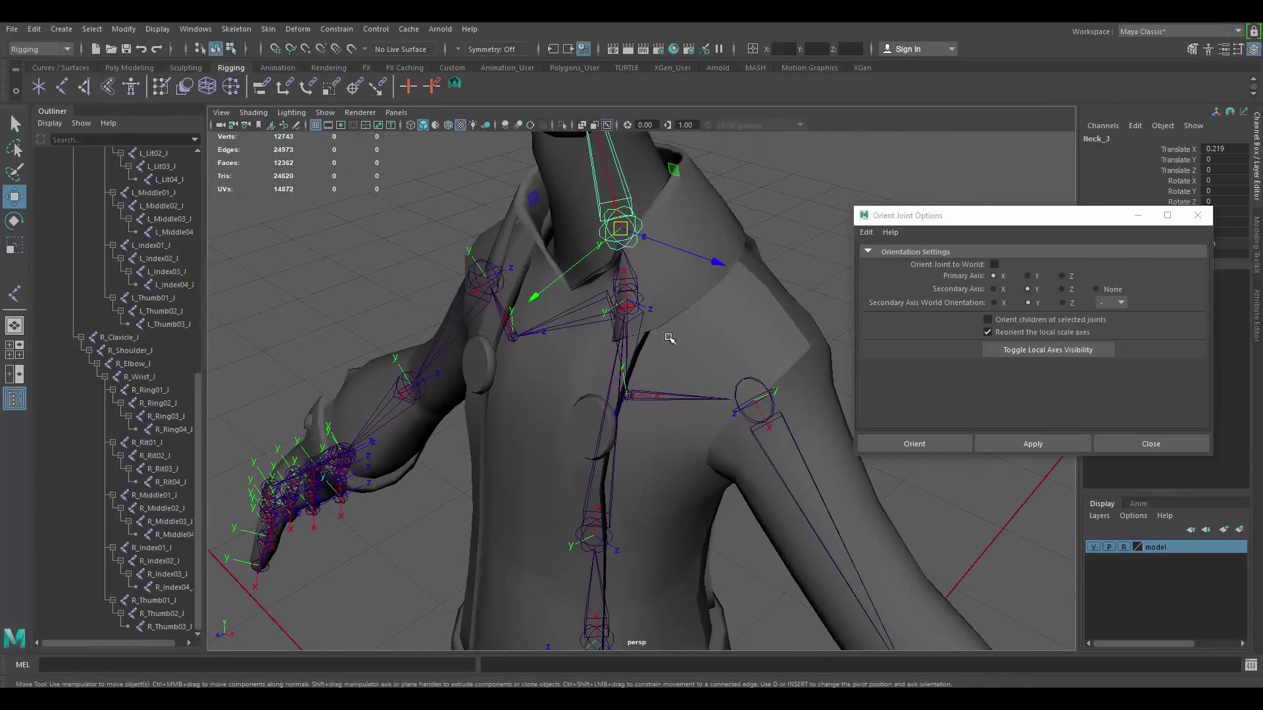
right_click_drag(651, 339, 699, 329, "alt")
middle_click_drag(671, 299, 671, 419, "alt")
middle_click_drag(621, 230, 660, 366, "alt")
right_click_drag(660, 366, 621, 329, "alt")
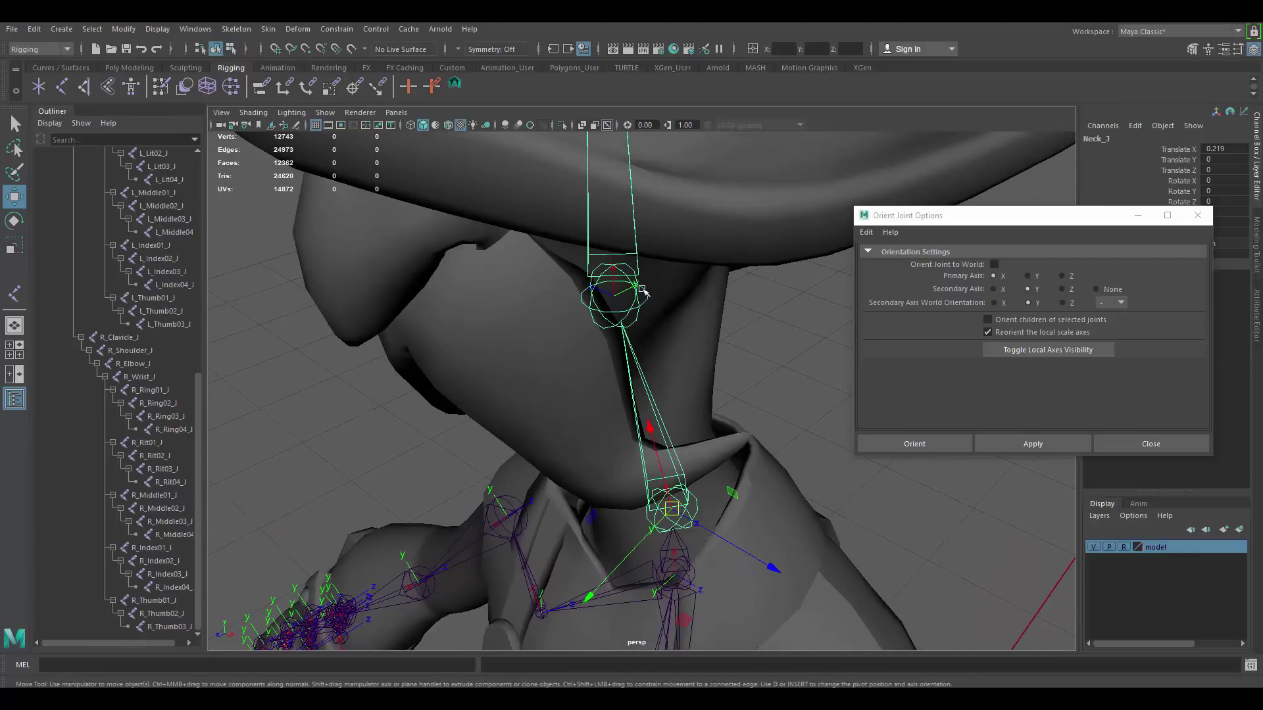
left_click(639, 283)
right_click_drag(641, 286, 684, 296, "alt")
left_click(1001, 443)
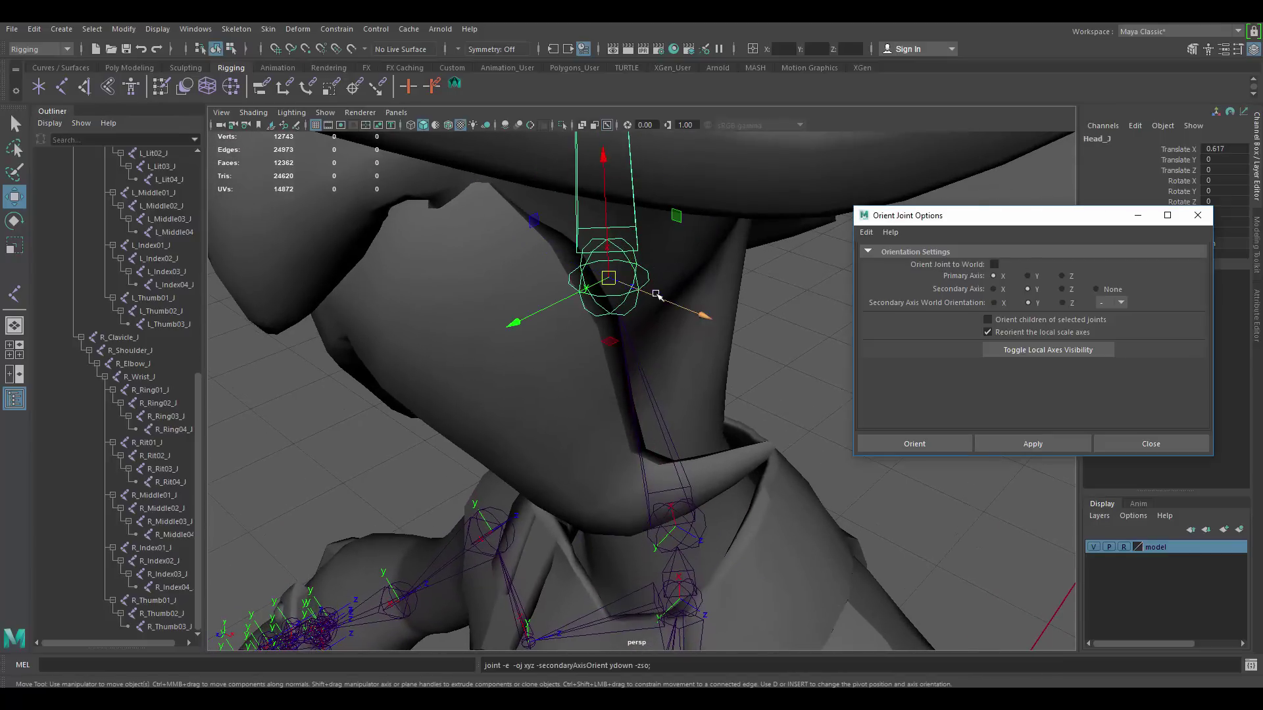
left_click_drag(657, 293, 546, 354, "alt")
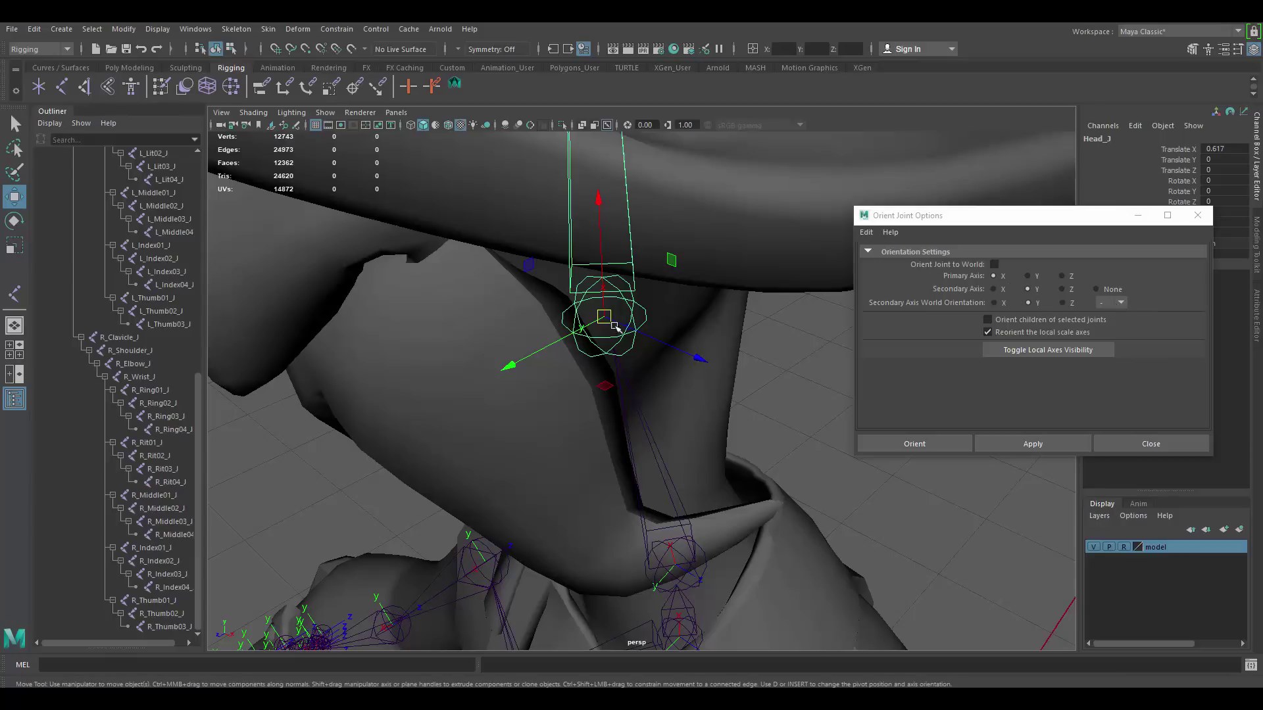
Try to orient the head tip joint above the hat with secondary axis world orientation -Y.
right_click_drag(734, 327, 541, 237, "alt")
middle_click_drag(542, 237, 558, 395, "alt")
right_click_drag(682, 341, 723, 349, "alt")
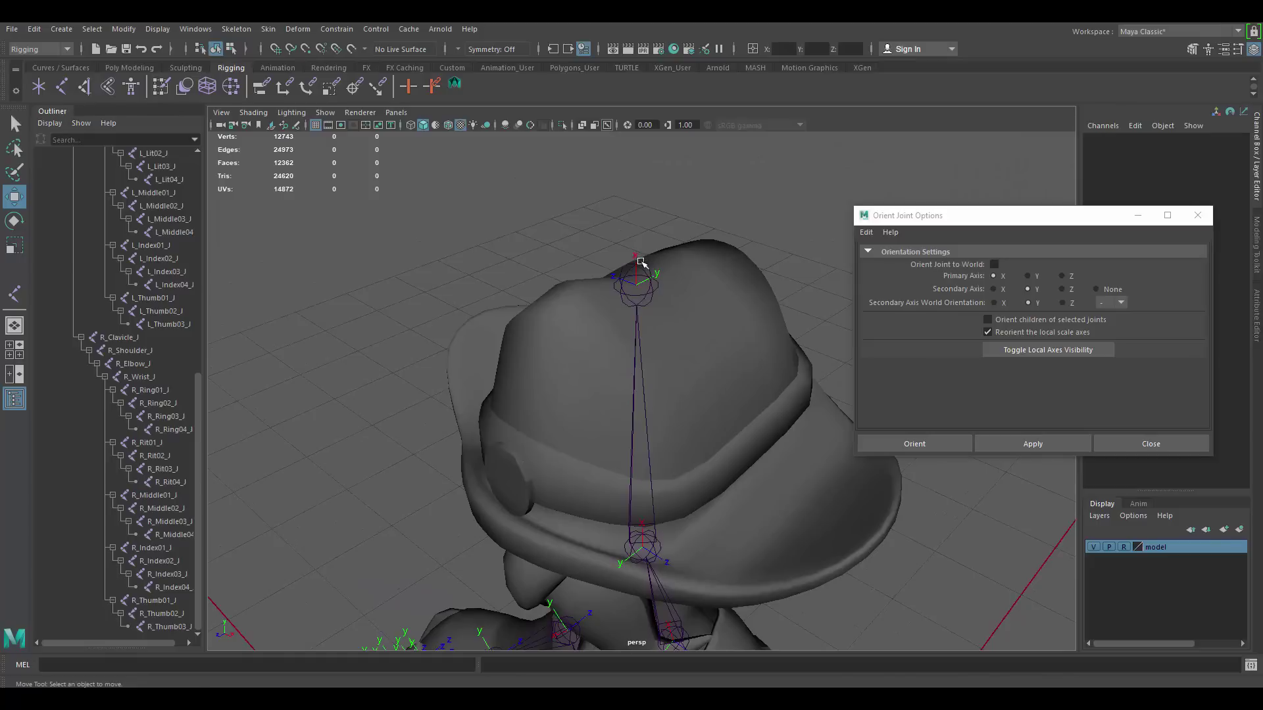
left_click(638, 265)
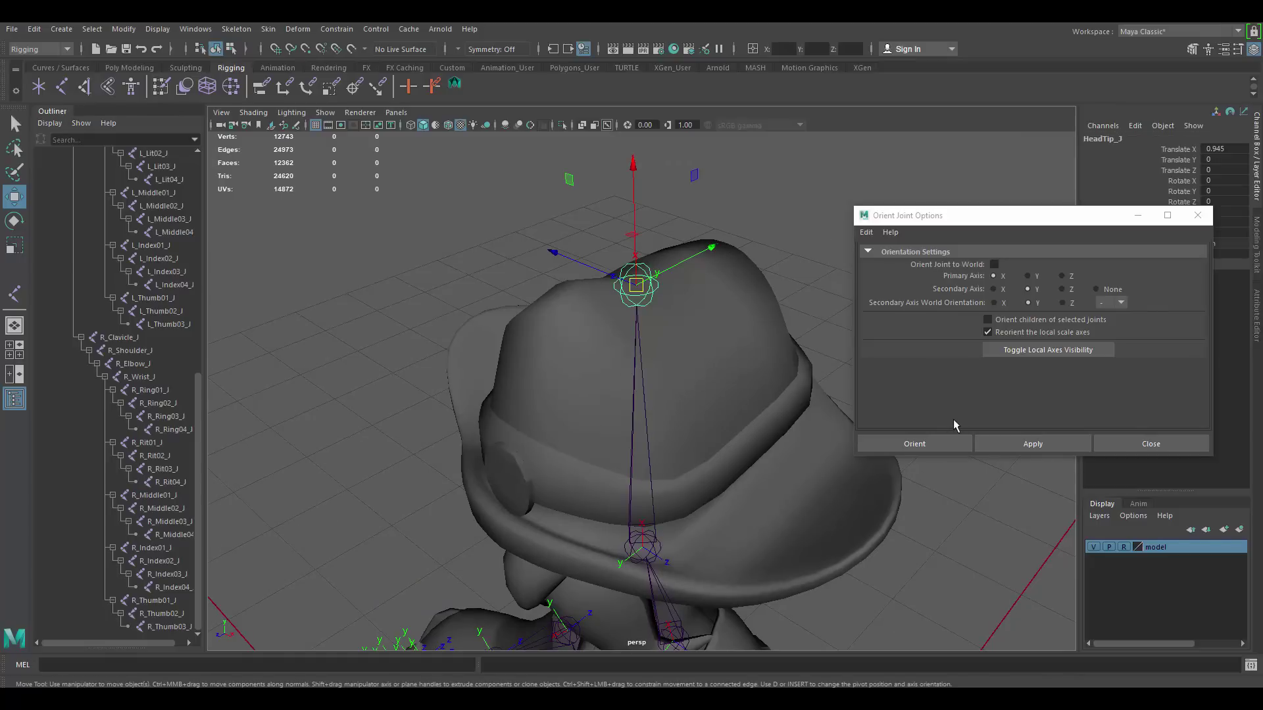
left_click(1011, 443)
right_click_drag(684, 309, 699, 333, "alt")
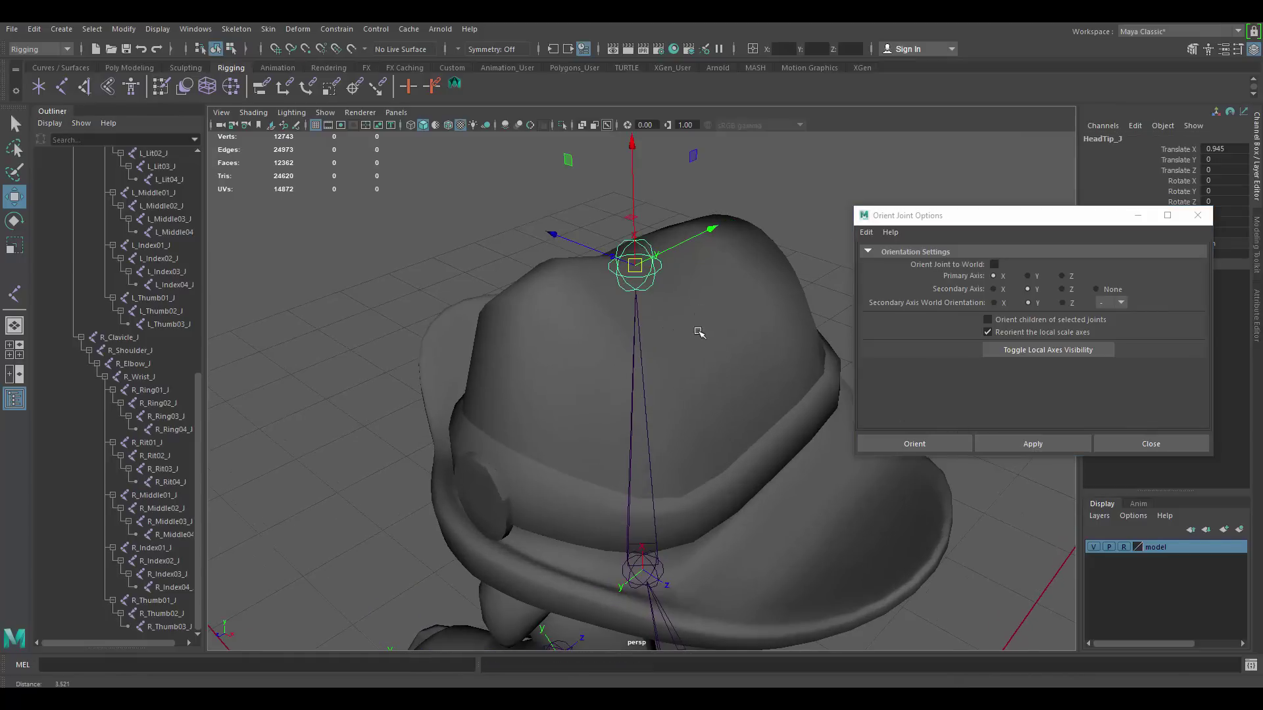
Try to reorient the head tip joint with world orientation +Y and with children of selected joints included, and close the orient options.
left_click(1121, 303)
left_click(1109, 315)
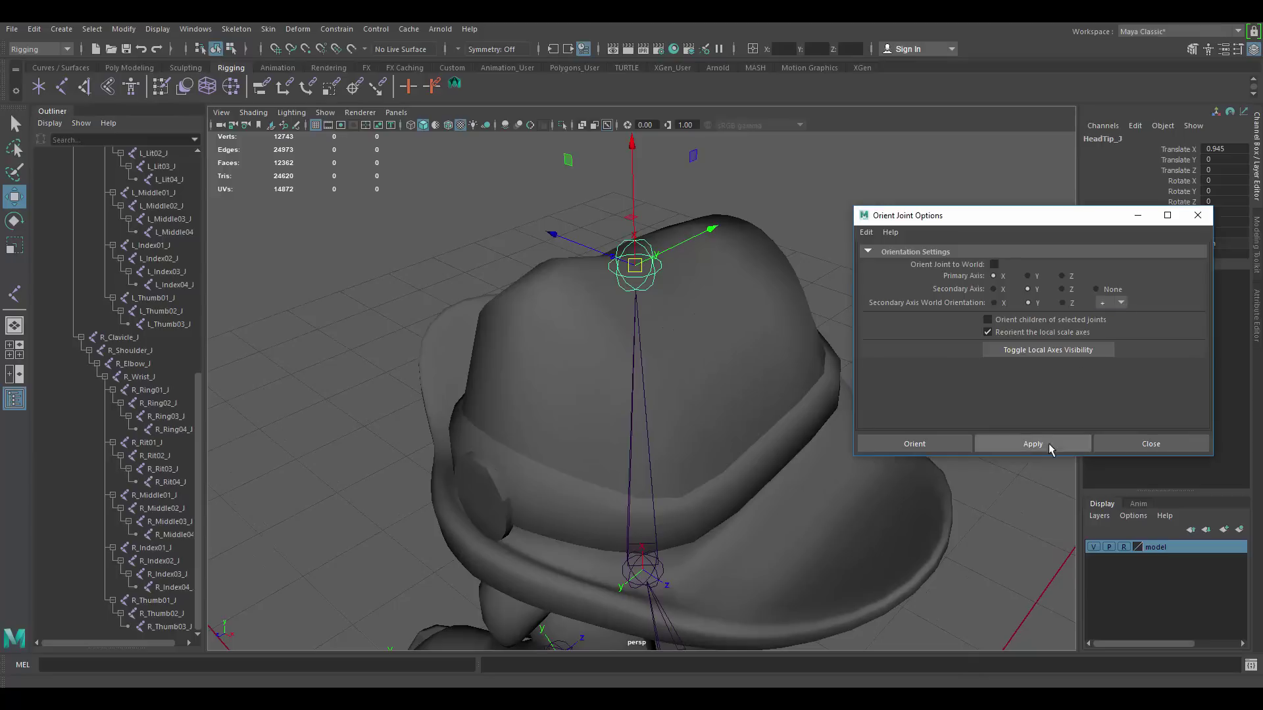
middle_click_drag(624, 256, 605, 306, "alt")
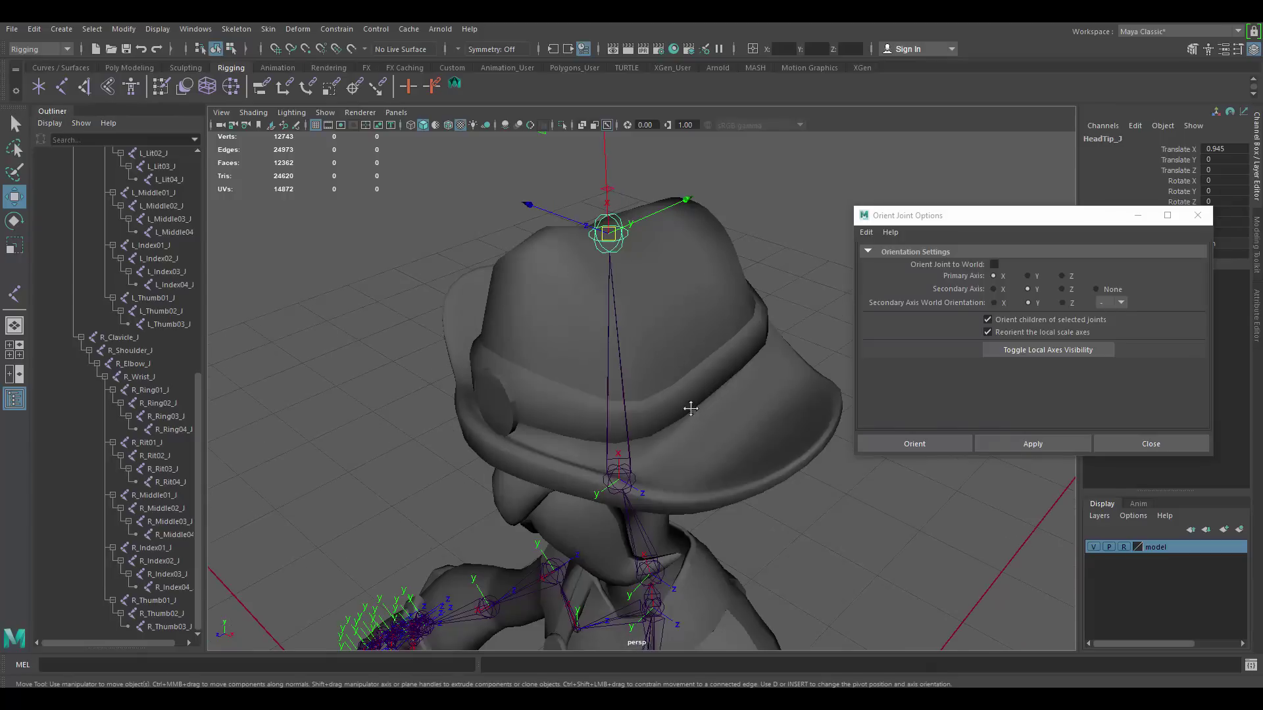
right_click_drag(688, 409, 660, 353, "alt")
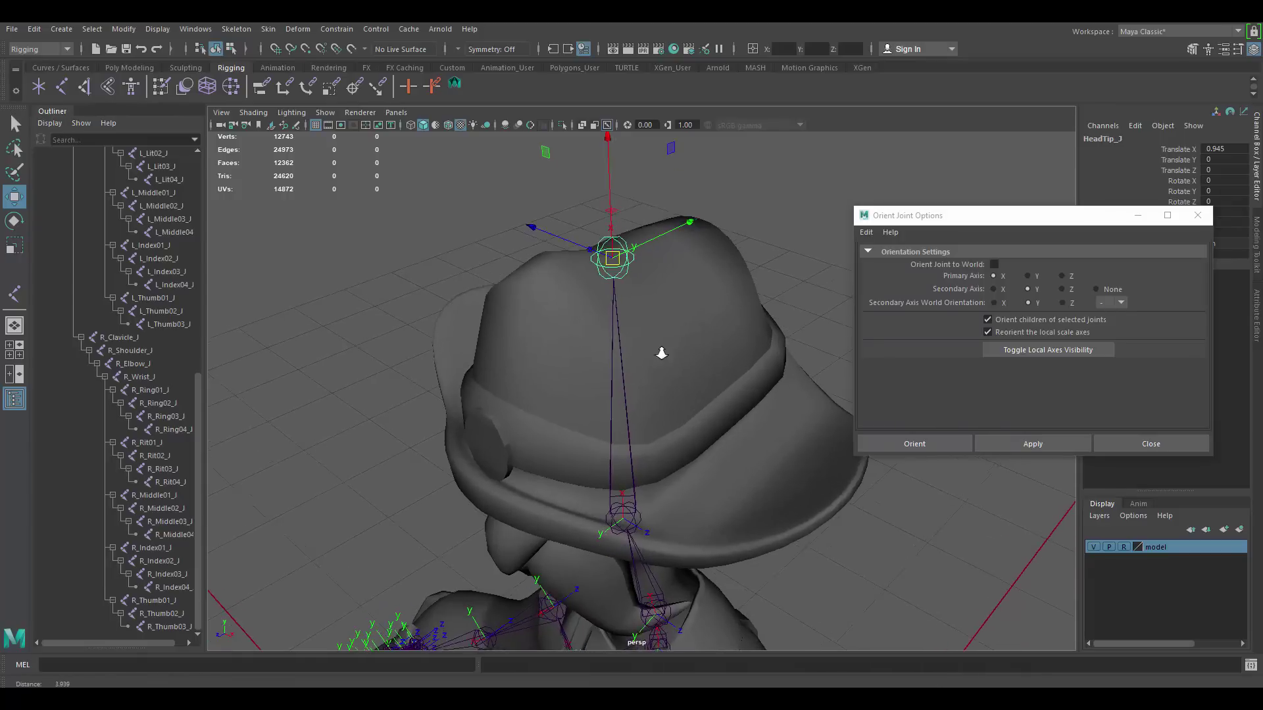
middle_click_drag(689, 280, 679, 338, "alt")
right_click_drag(679, 338, 704, 371, "alt")
left_click_drag(670, 352, 700, 393, "alt")
middle_click_drag(697, 383, 699, 355, "alt")
left_click(1151, 444)
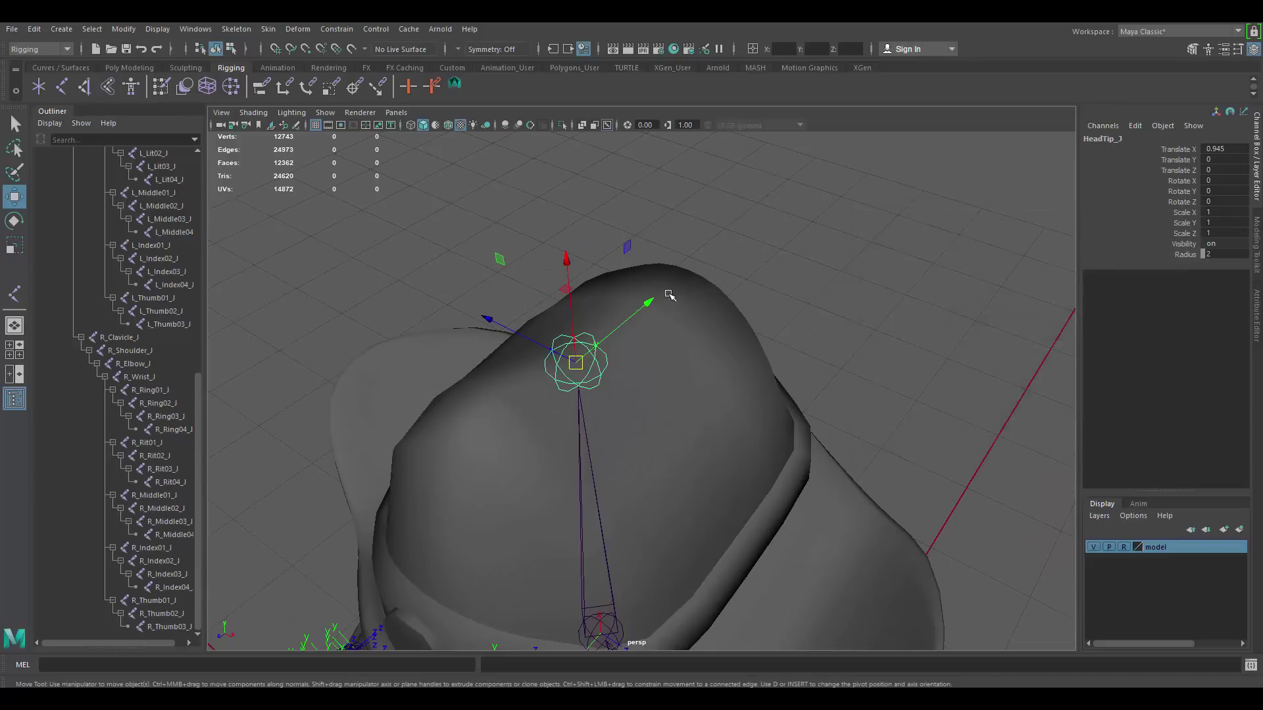
Rotate the head tip joint -180° about its X axis to match the axes of the head joint.
right_click_drag(669, 293, 702, 348, "alt")
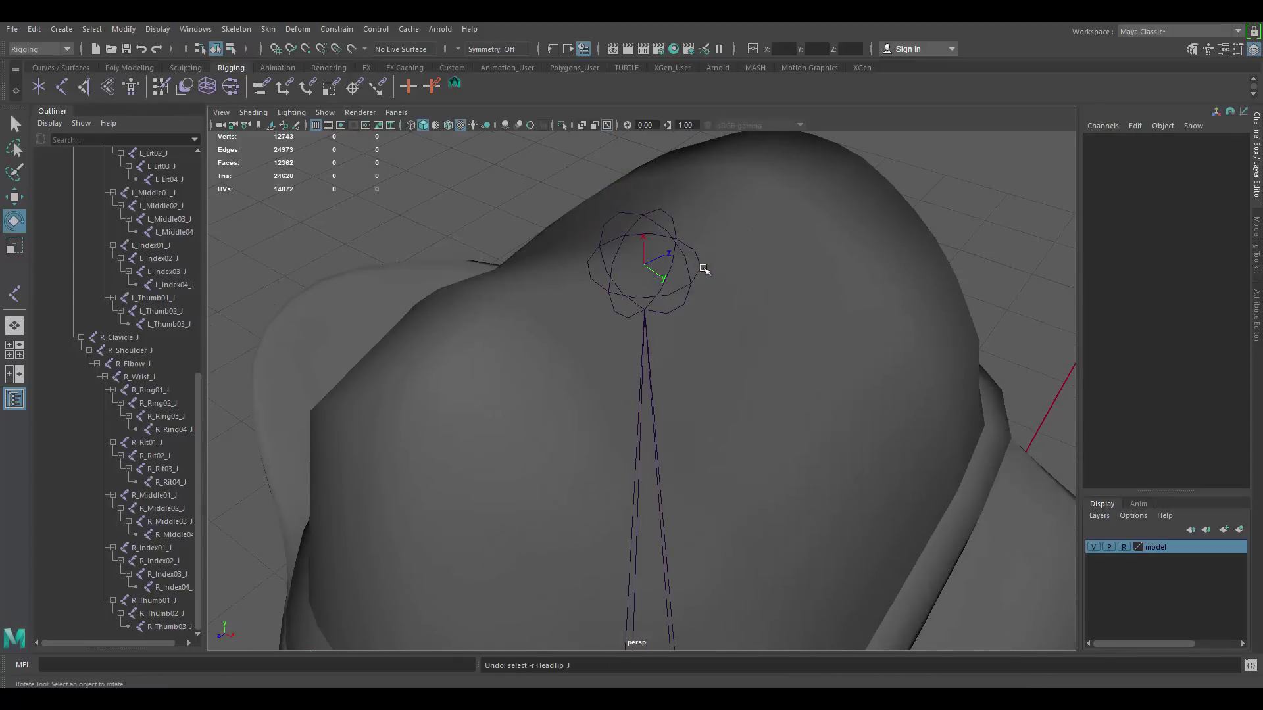
key("e")
left_click_drag(699, 333, 569, 332)
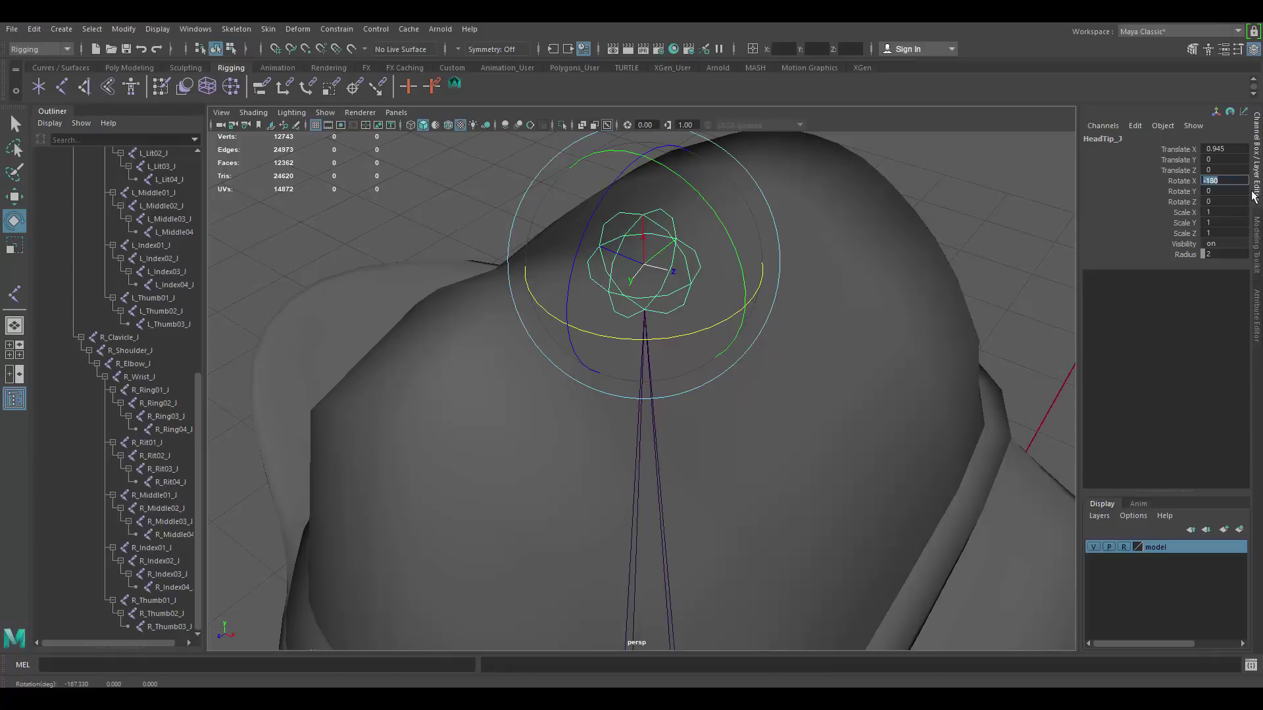
left_click_drag(813, 204, 789, 258, "alt")
left_click(755, 269)
right_click_drag(757, 301, 646, 279, "alt")
middle_click_drag(686, 368, 684, 298, "alt")
left_click_drag(684, 299, 638, 290, "alt")
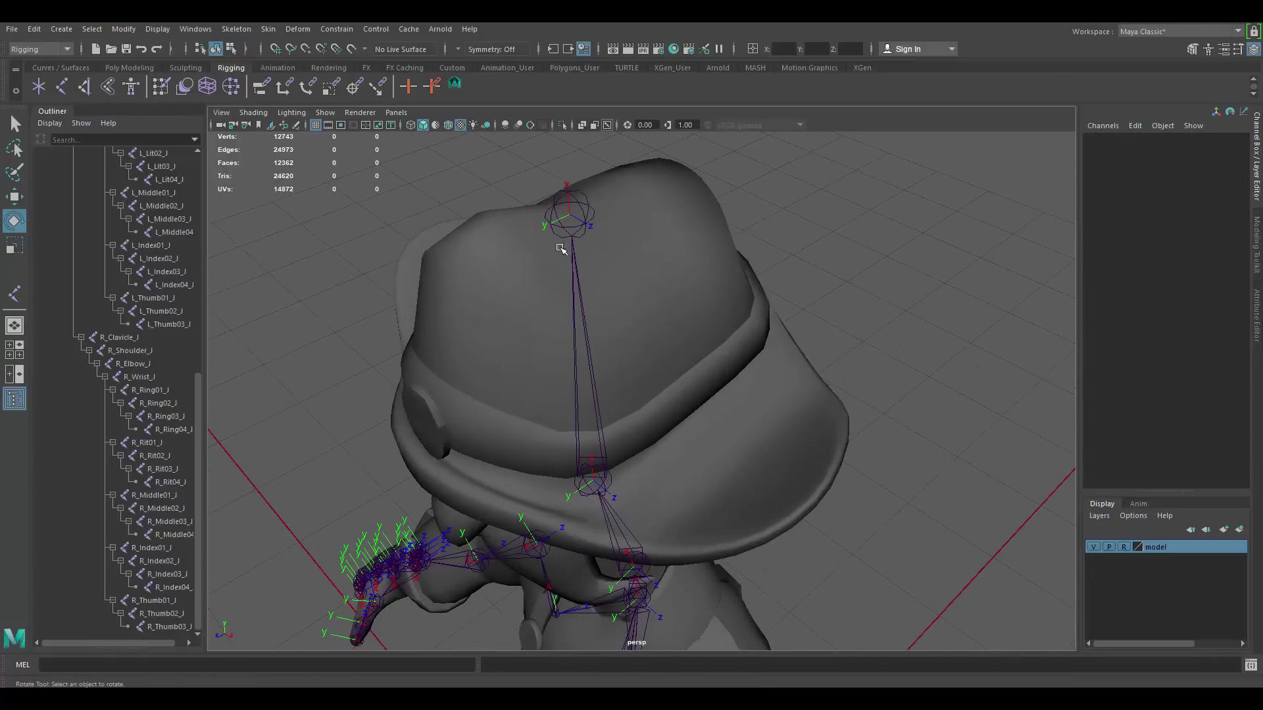
Select the hip joint at the base of the spine, where the two leg chains branch off.
middle_click_drag(584, 468, 590, 330, "alt")
left_click_drag(591, 404, 634, 423, "alt")
middle_click_drag(634, 423, 642, 356, "alt")
left_click_drag(642, 356, 676, 349, "alt")
right_click_drag(677, 348, 713, 526, "alt")
middle_click_drag(713, 526, 685, 408, "alt")
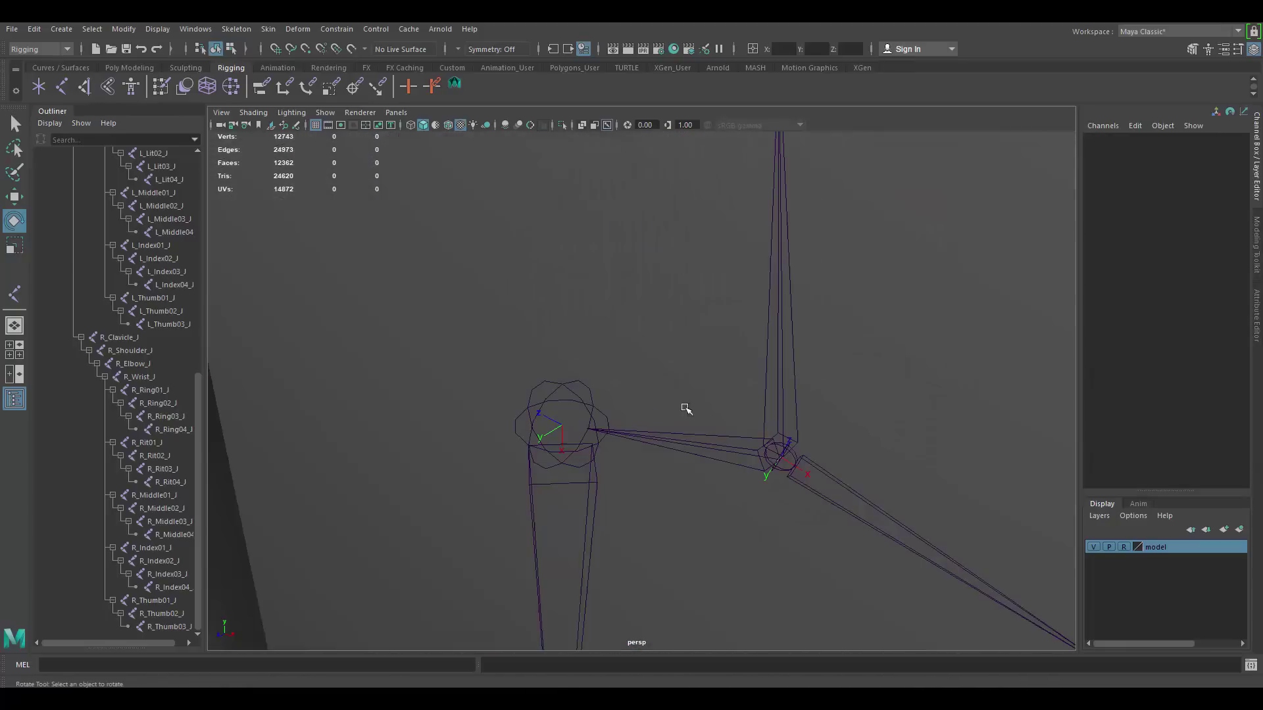
left_click(785, 450)
Test-rotate the hip joint about its Z axis and undo the rotation.
mouse_move(785, 450)
right_mouse_down("alt")
mouse_move(758, 392)
mouse_move(827, 430)
right_mouse_up("alt")
left_click_drag(781, 373, 765, 363)
key("ctrl+z")
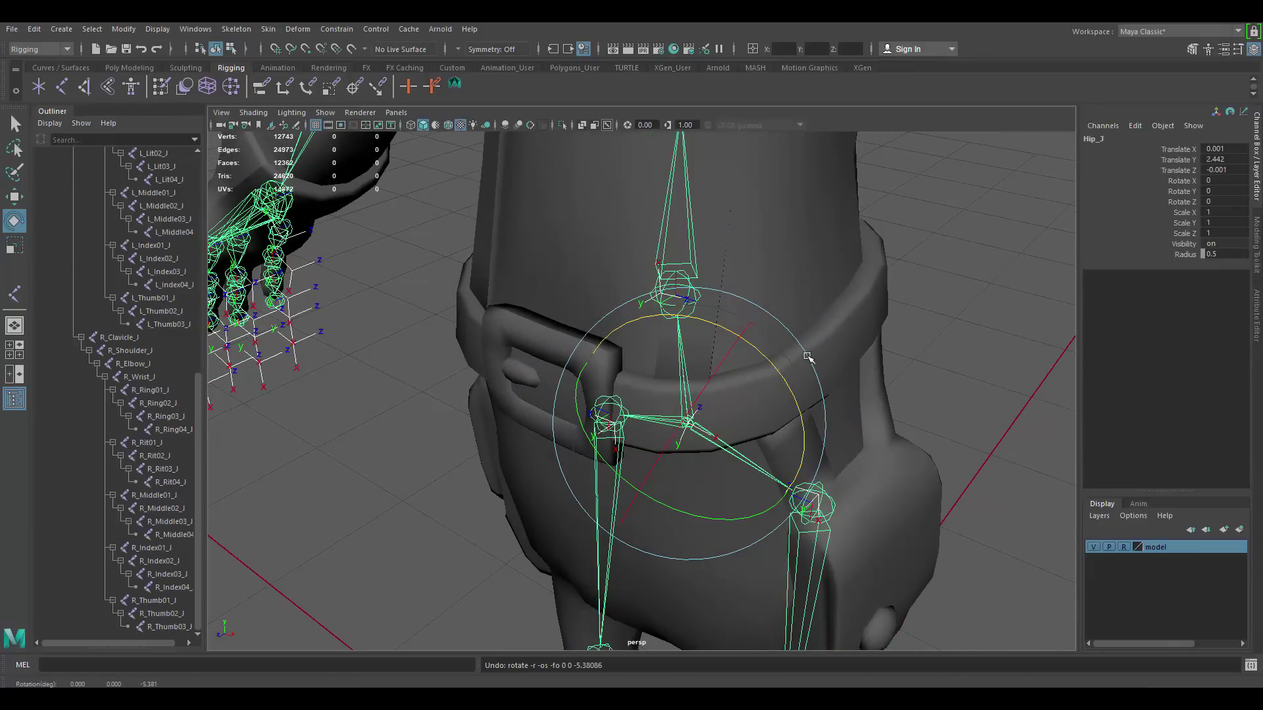
Switch to the Move tool and orient the hip joint to world, leaving child joints out and reorienting the local scale axes.
right_click_drag(807, 356, 927, 437, "alt")
key("w")
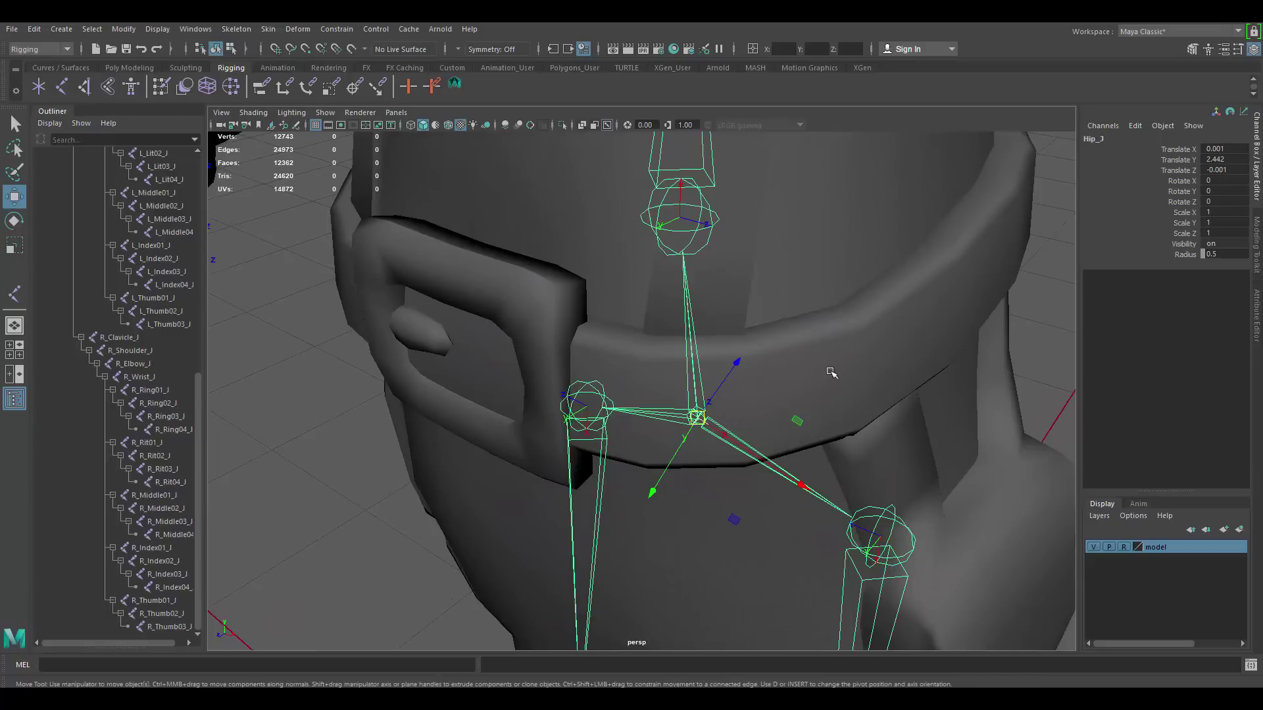
middle_click_drag(833, 373, 674, 324, "alt")
right_click_drag(674, 325, 756, 378, "alt")
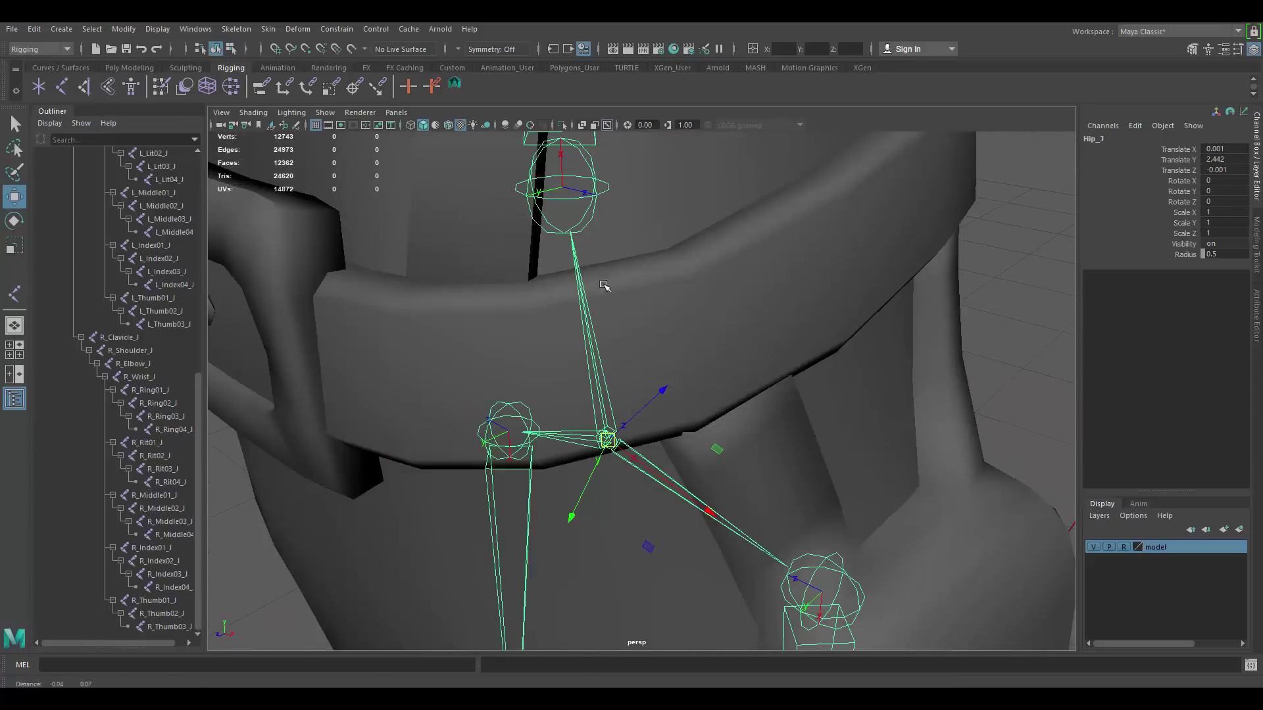
left_click(178, 29)
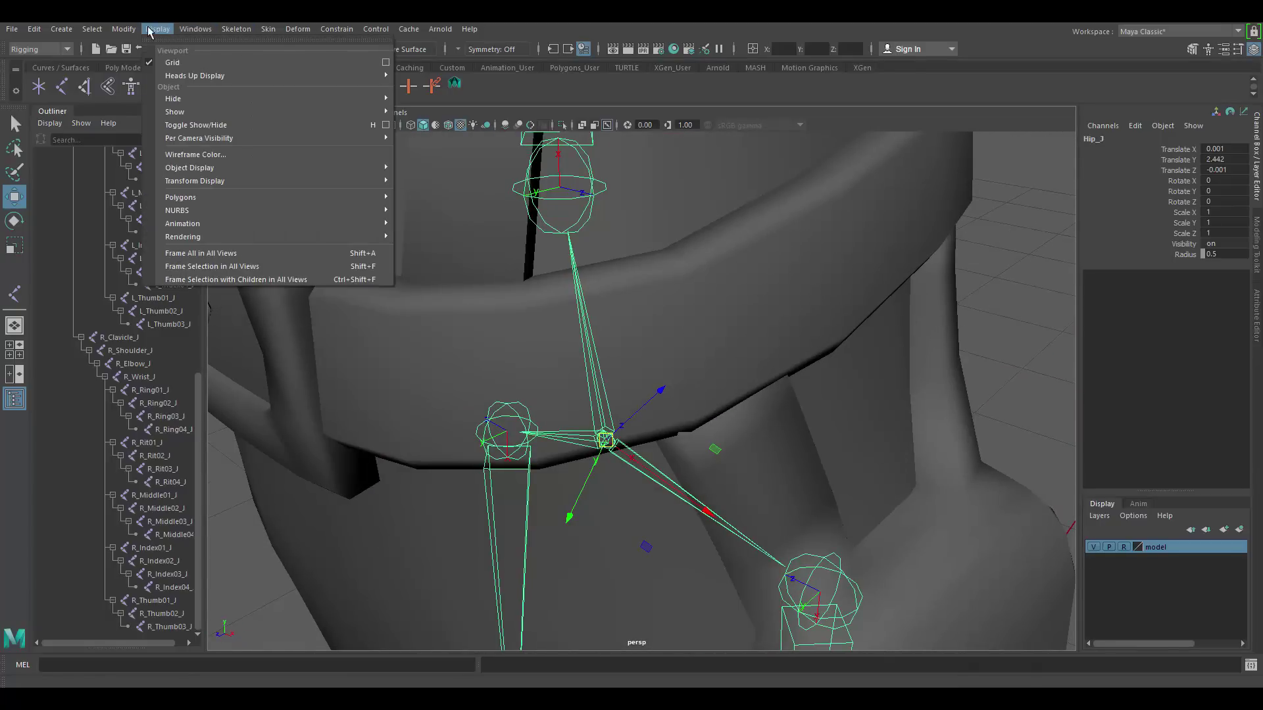
mouse_move(301, 33)
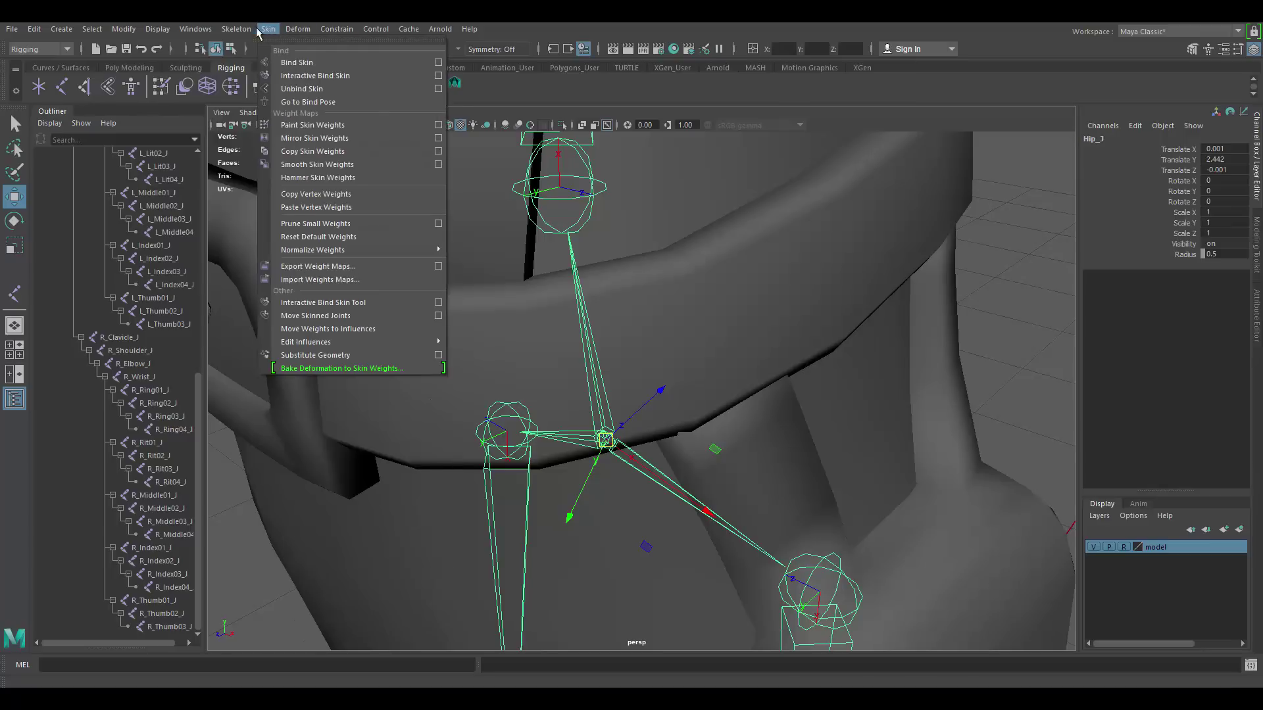
mouse_move(236, 29)
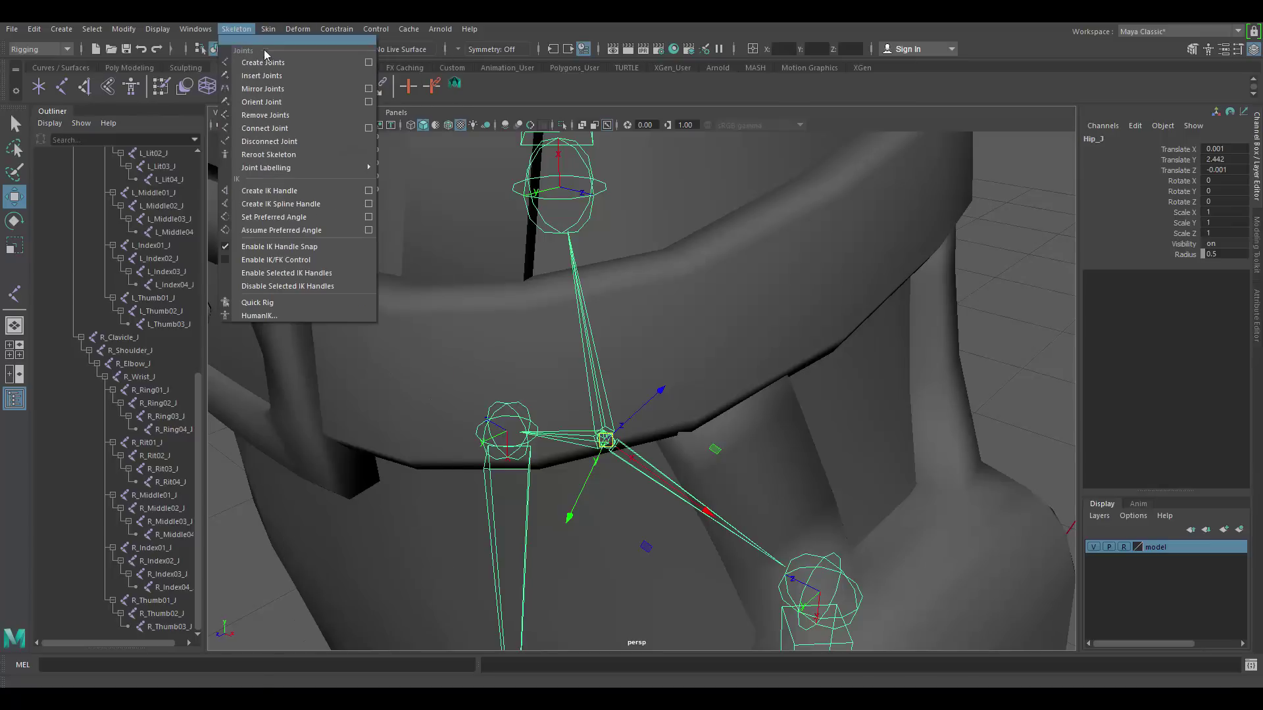
left_click(369, 103)
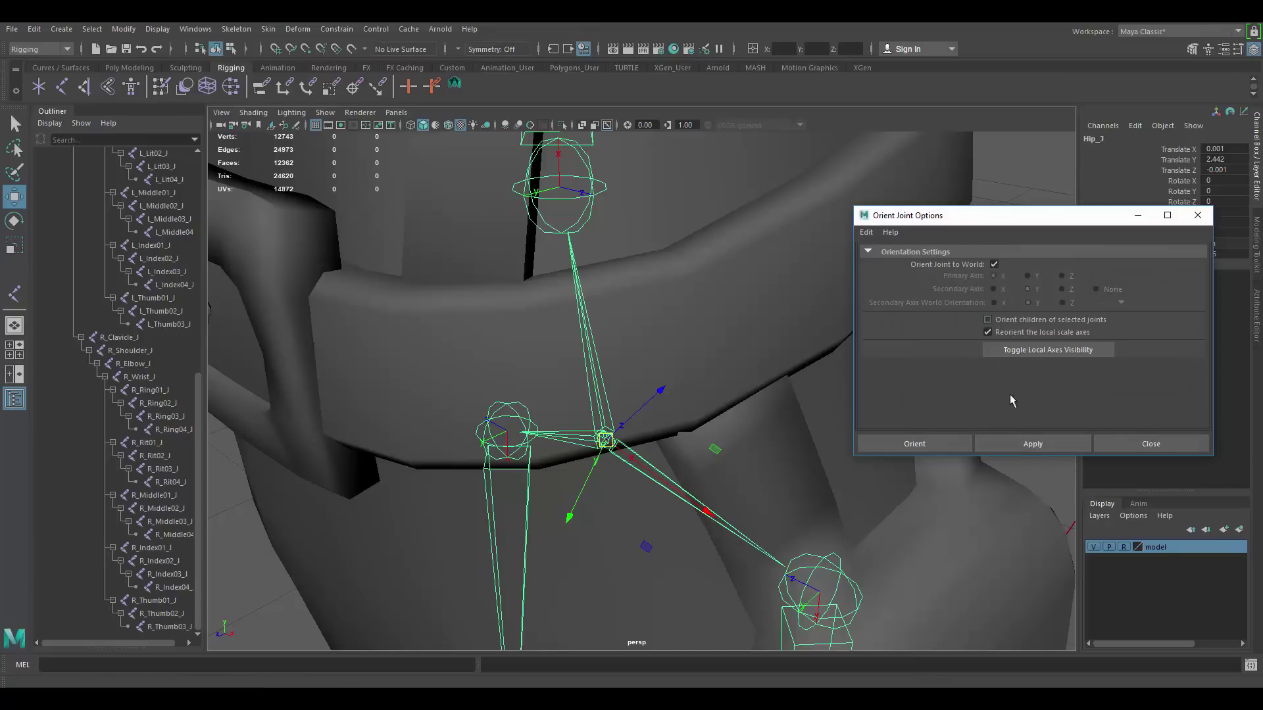
left_click(1025, 446)
Deselect the hip joint and examine the local rotation axes of the hip, spine and arm joints.
left_click_drag(717, 387, 759, 357, "alt")
scroll(724, 383, "down", 4)
left_click(659, 293)
middle_click_drag(694, 388, 708, 440, "alt")
left_click_drag(708, 439, 662, 412, "alt")
middle_click_drag(667, 396, 669, 380, "alt")
right_click_drag(618, 392, 561, 321, "alt")
middle_click_drag(659, 344, 659, 413, "alt")
right_click_drag(659, 413, 581, 318, "alt")
middle_click_drag(707, 321, 649, 371, "alt")
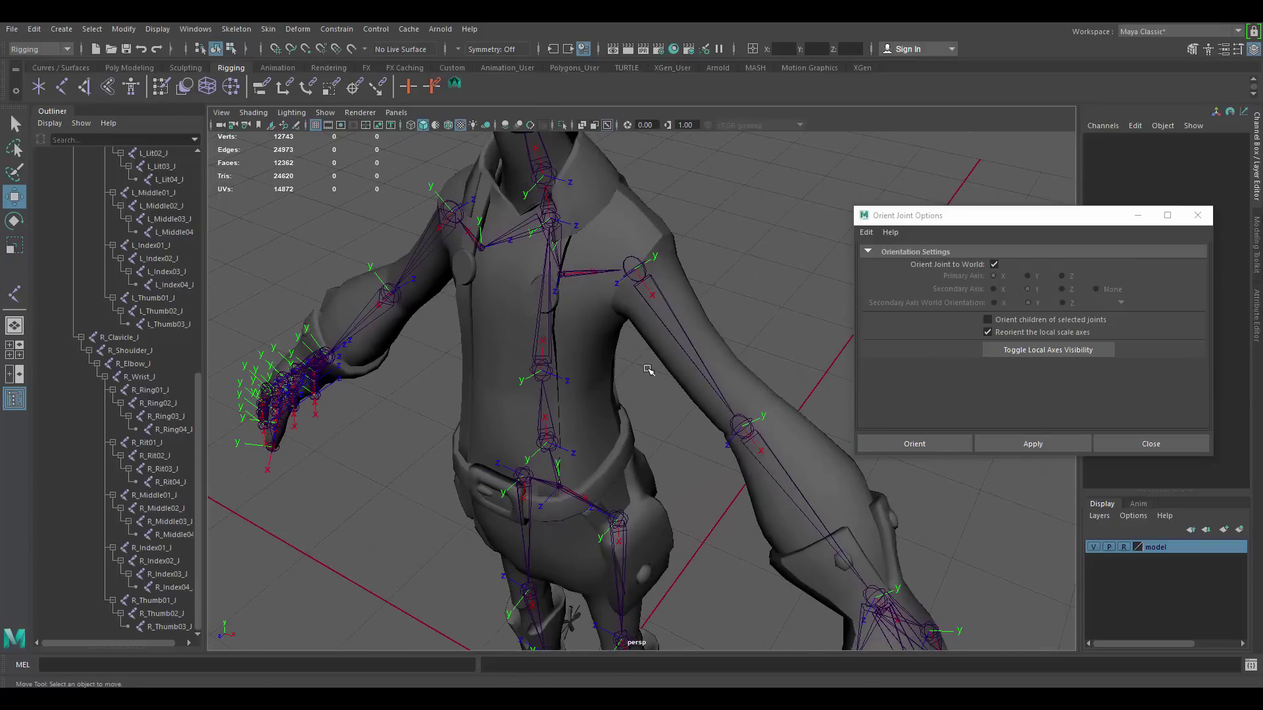
mouse_move(634, 390)
left_mouse_down("alt")
mouse_move(668, 394)
mouse_move(642, 389)
left_mouse_up("alt")
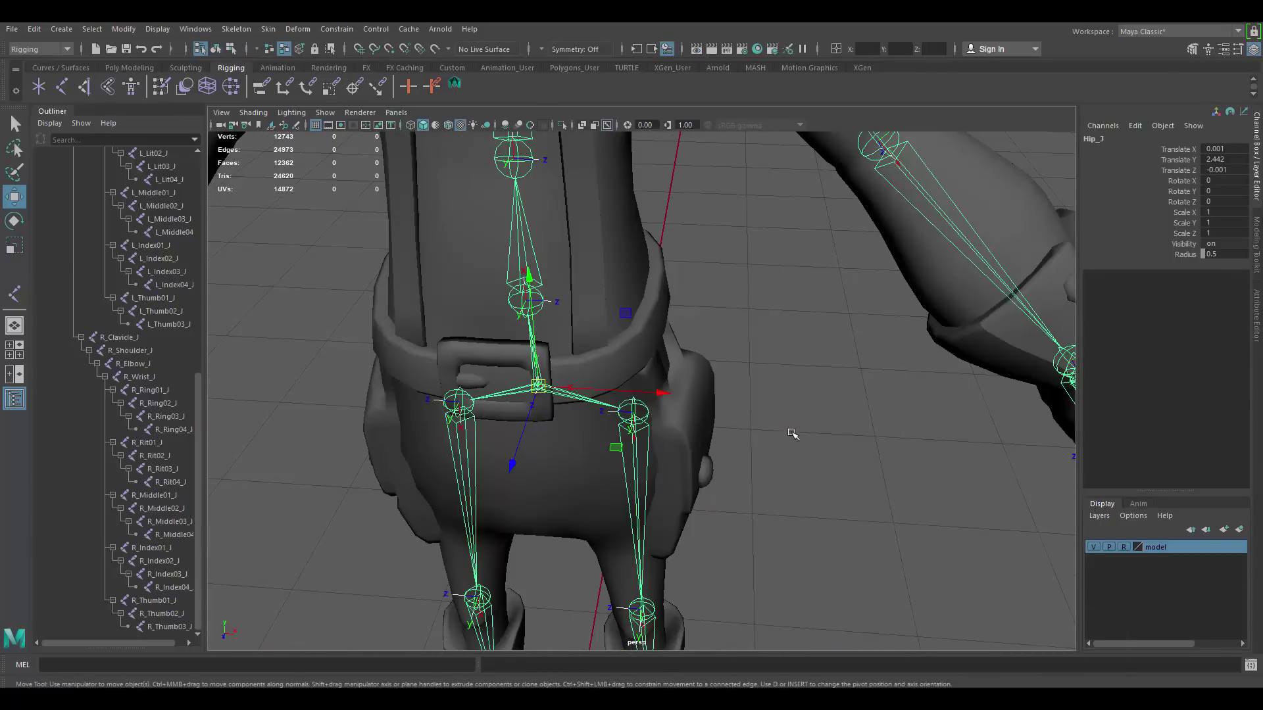
Clear the selection and examine the local rotation axes across the whole skeleton, including the head, hands and feet.
scroll(793, 393, "down", 5)
left_click_drag(781, 378, 778, 382, "alt")
middle_click_drag(779, 381, 769, 441, "alt")
scroll(769, 440, "down", 3)
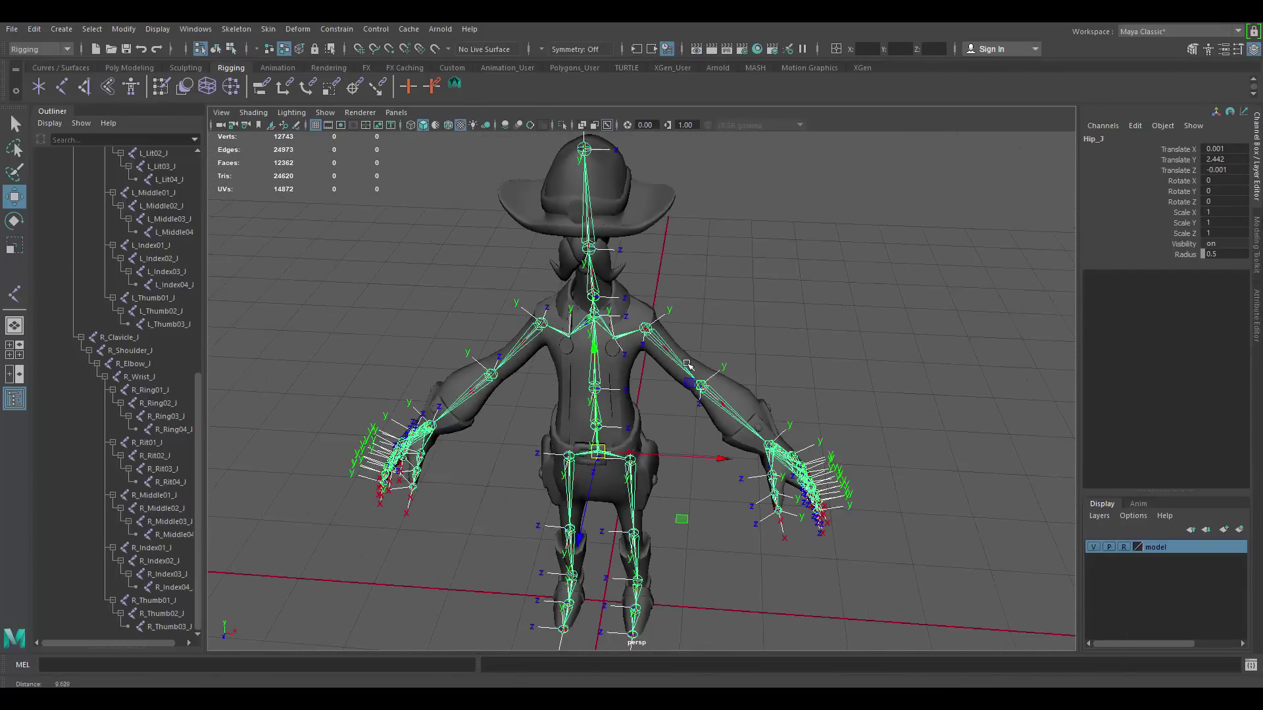
left_click_drag(819, 315, 704, 375, "alt")
left_click(768, 337)
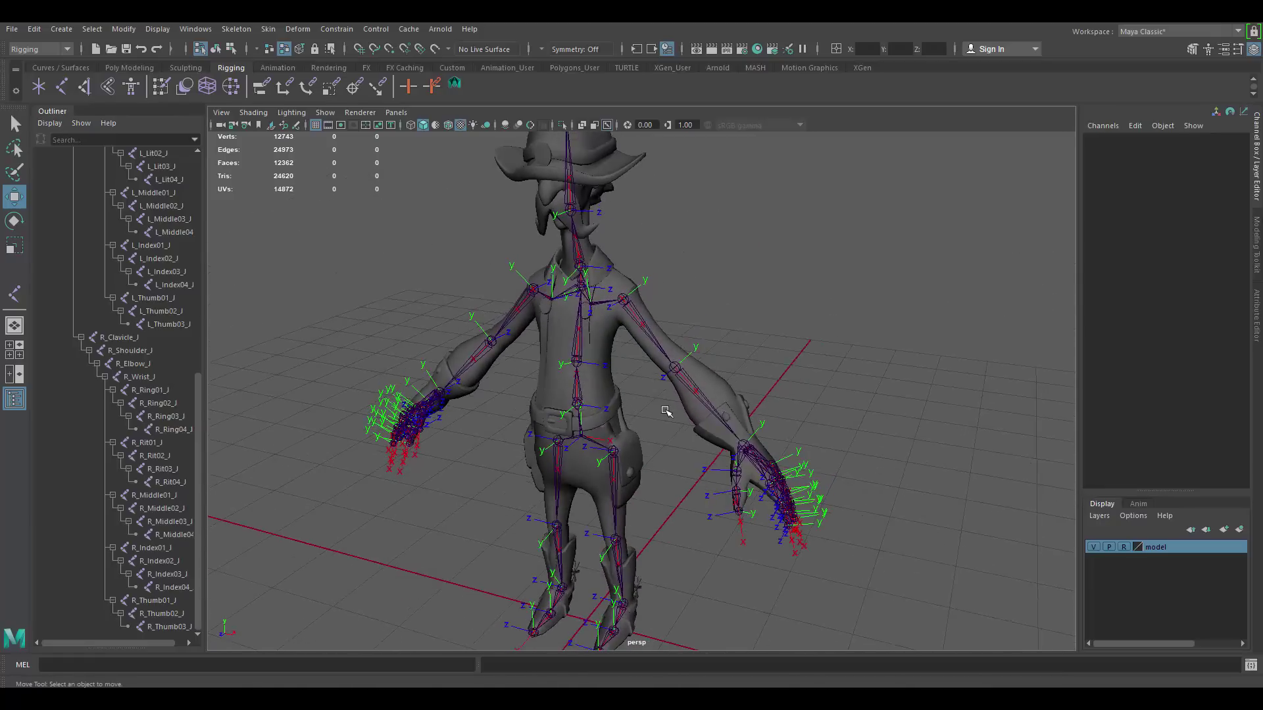
scroll(665, 410, "down", 5)
scroll(664, 410, "up", 5)
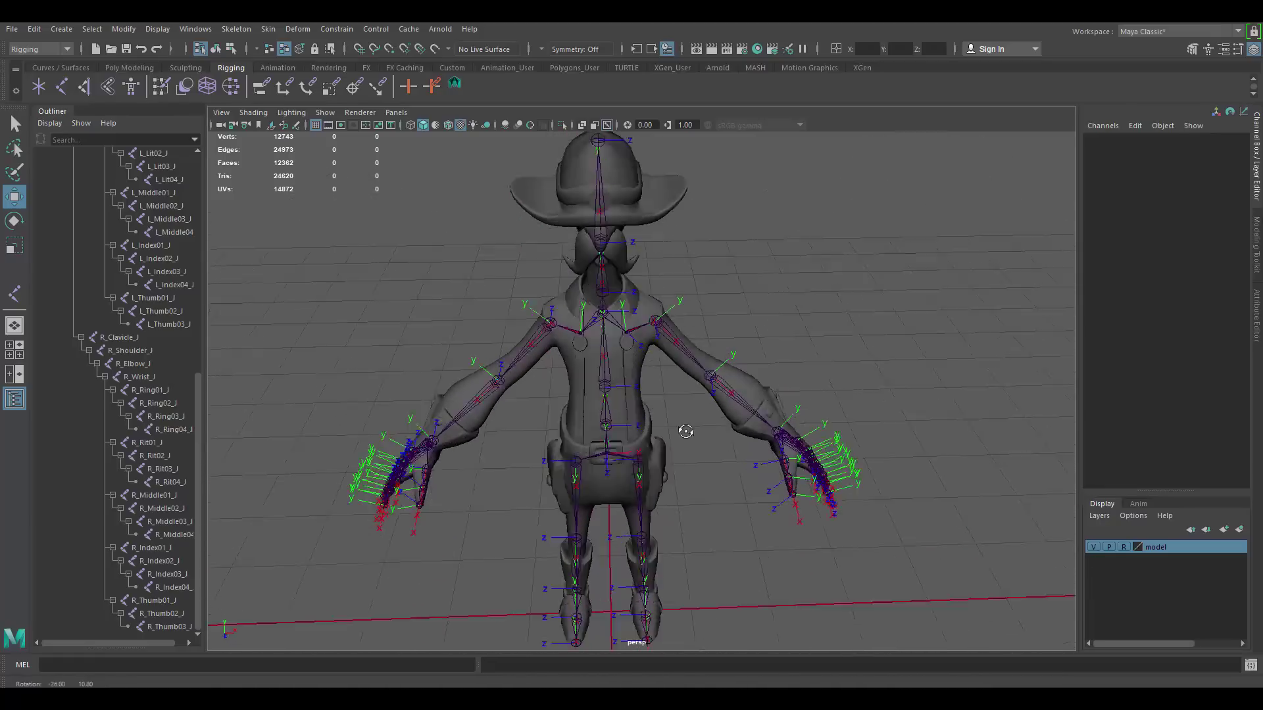